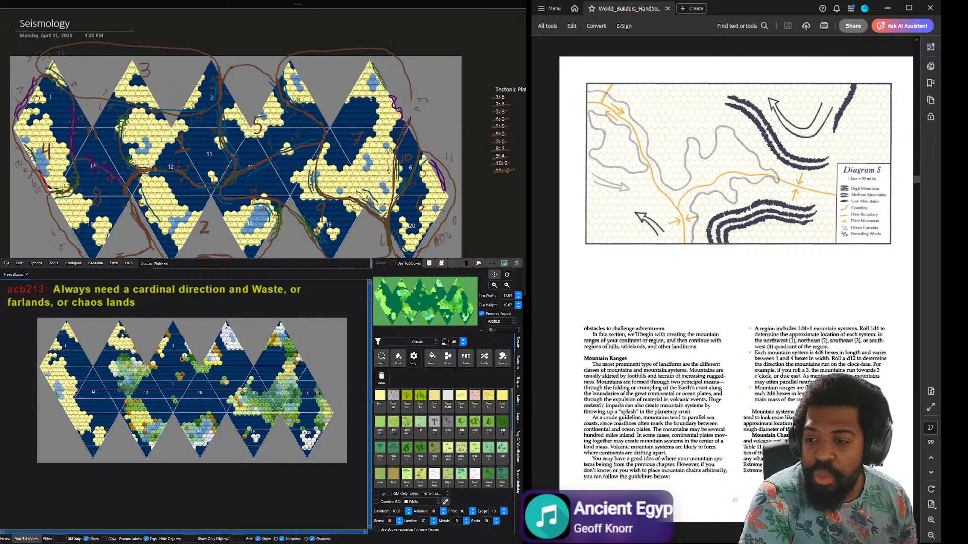
Step: Examine the world map and its eastern and northern landmasses at continent level
scroll(246, 394, up, 5)
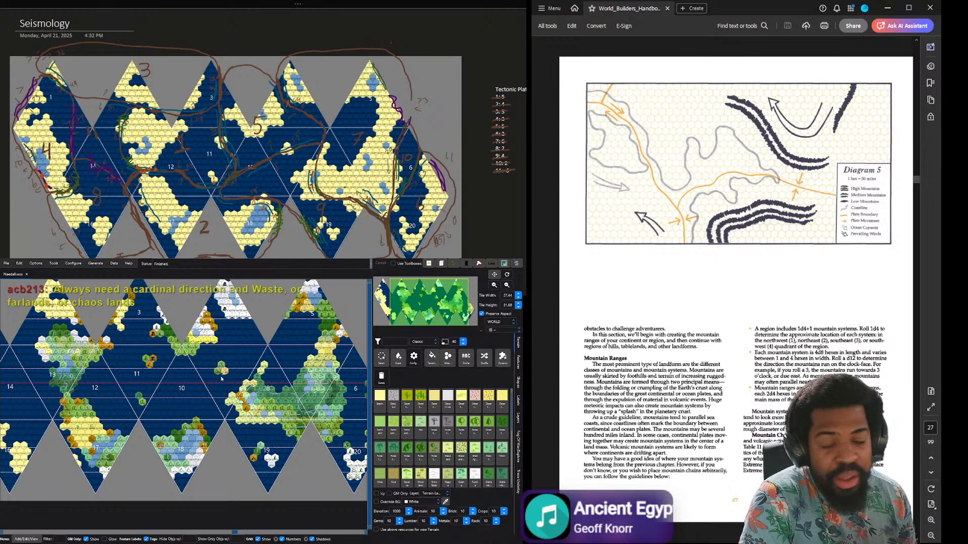
scroll(82, 400, down, 5)
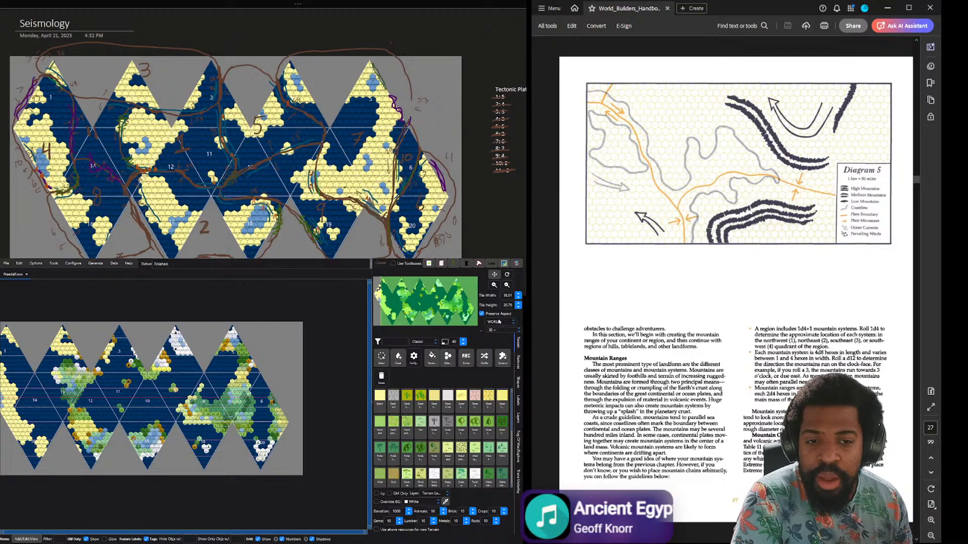
scroll(276, 359, up, 2)
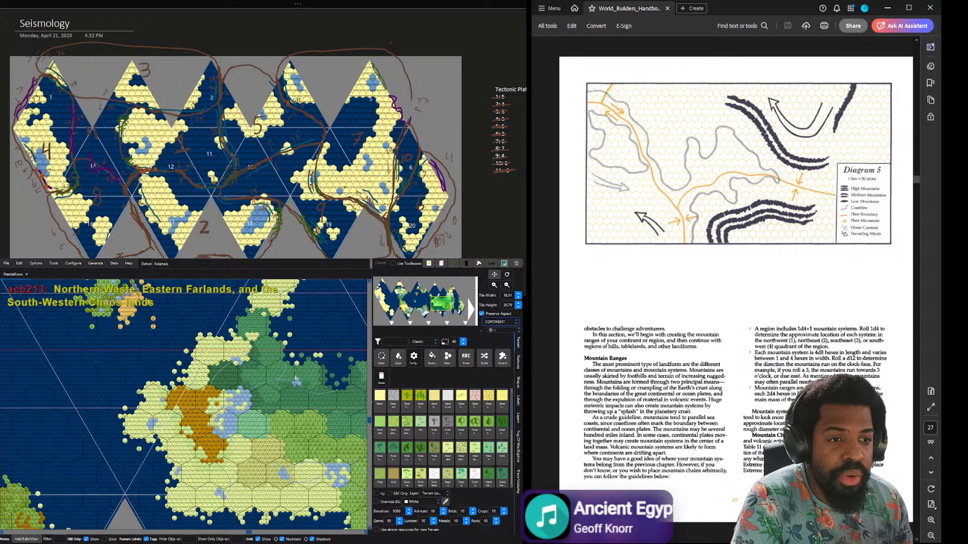
scroll(296, 381, down, 4)
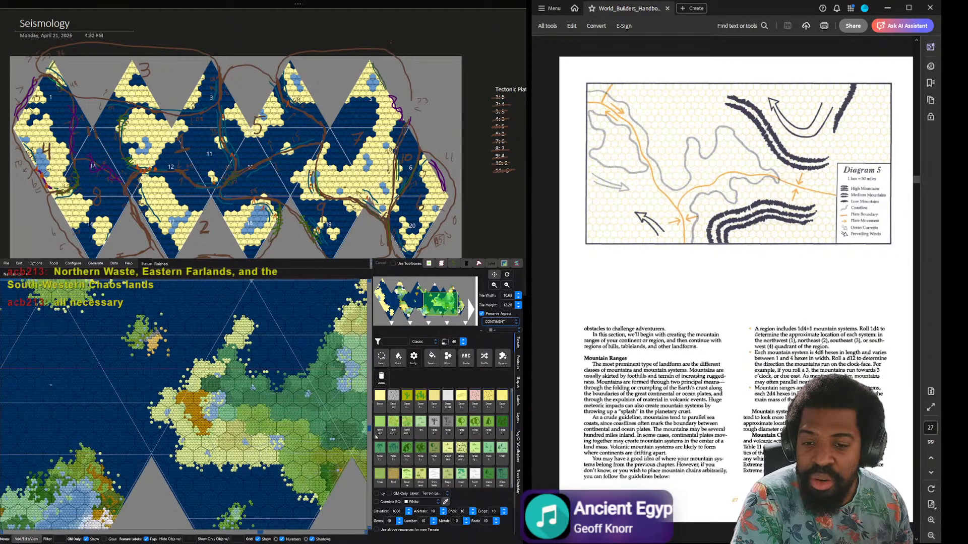
drag(369, 429, 369, 422)
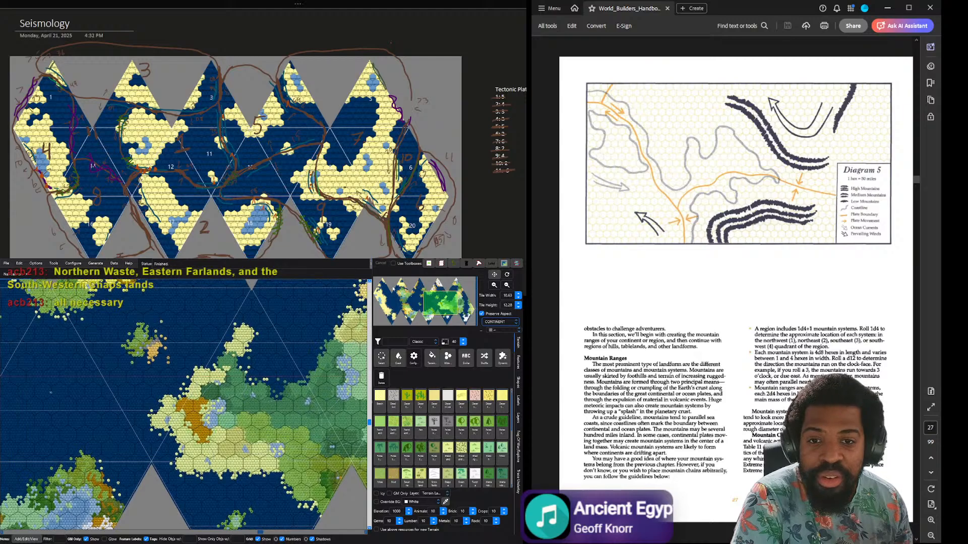
drag(393, 288, 406, 289)
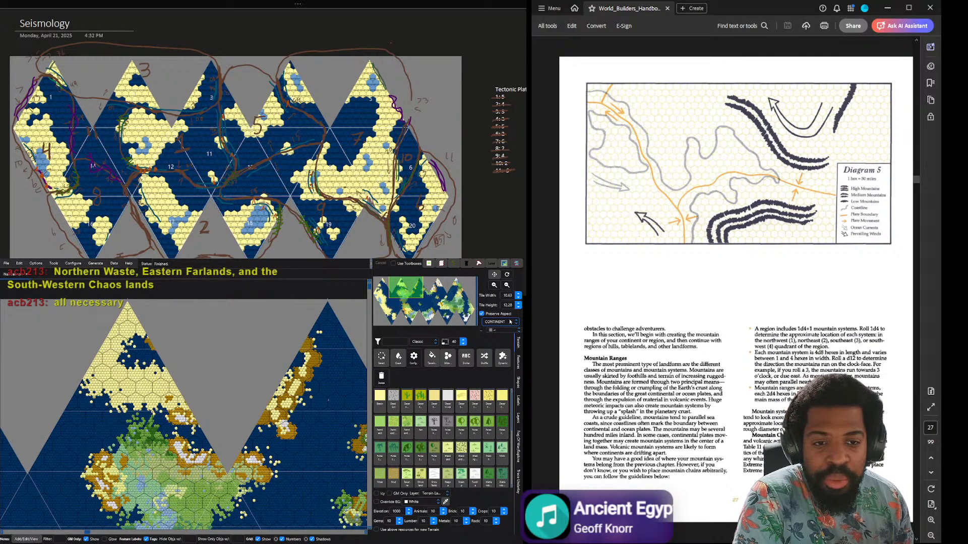
Step: Return the map to world level and inspect the landmasses from the eastern continent back to triangles 1, 13 and 14
click(499, 334)
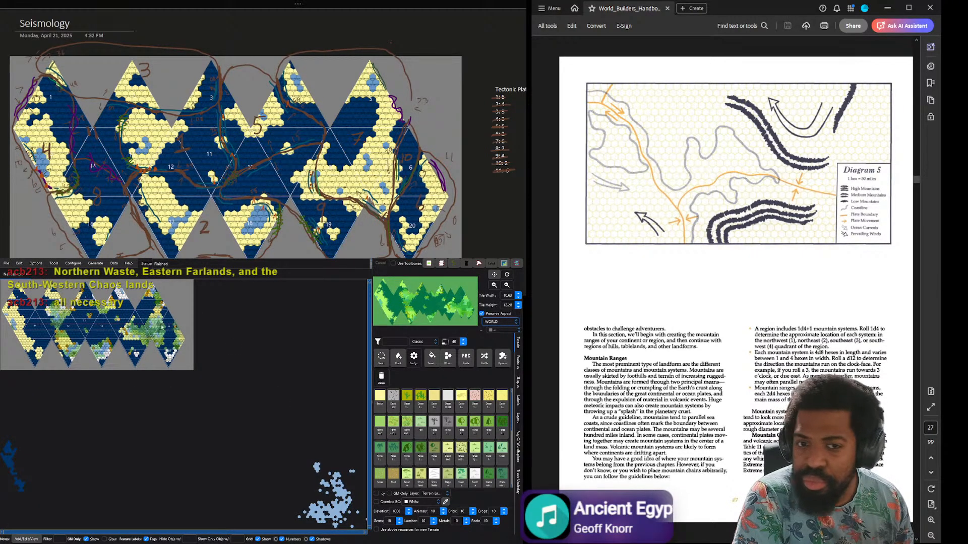
scroll(161, 328, up, 2)
scroll(134, 315, up, 4)
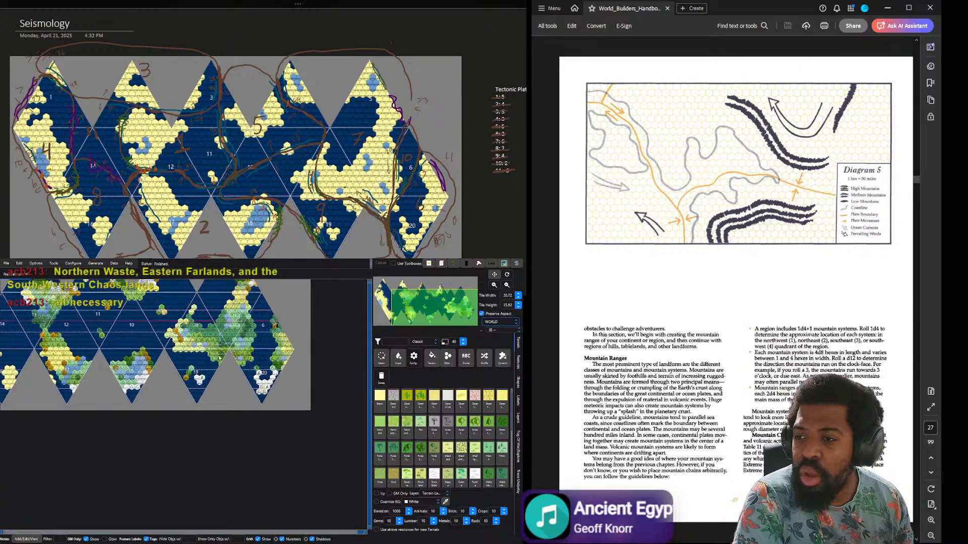
scroll(217, 318, up, 3)
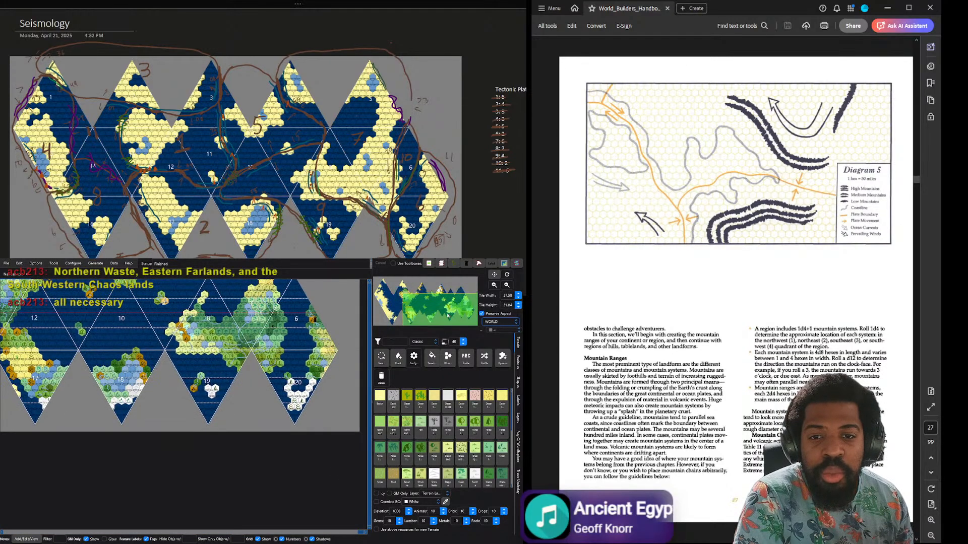
mouse_move(436, 308)
mouse_down()
mouse_move(401, 290)
mouse_move(444, 296)
mouse_up()
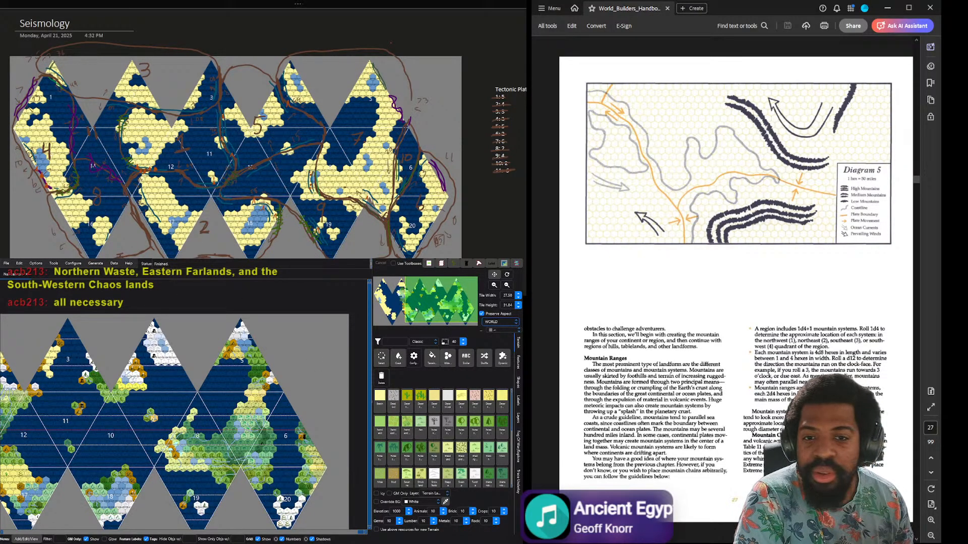
drag(422, 305, 387, 295)
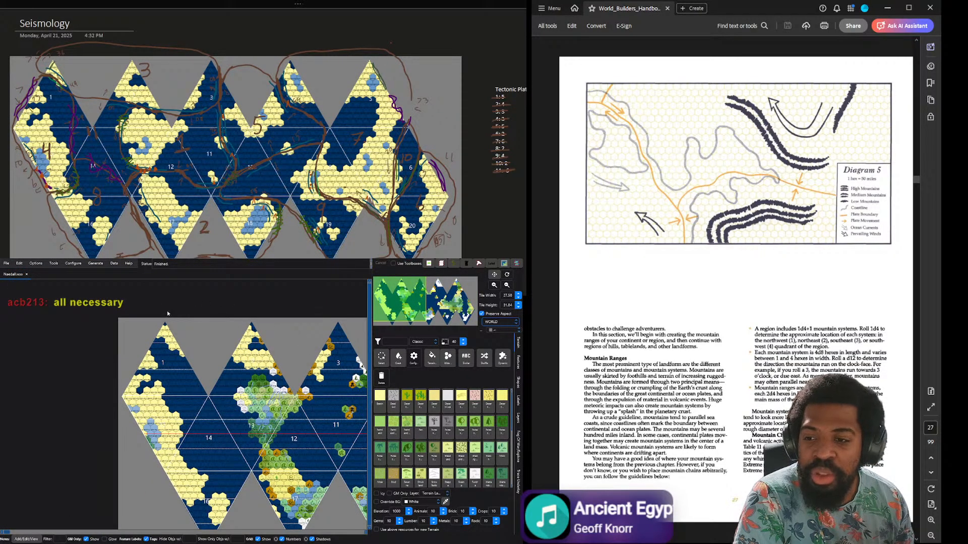
scroll(228, 363, up, 2)
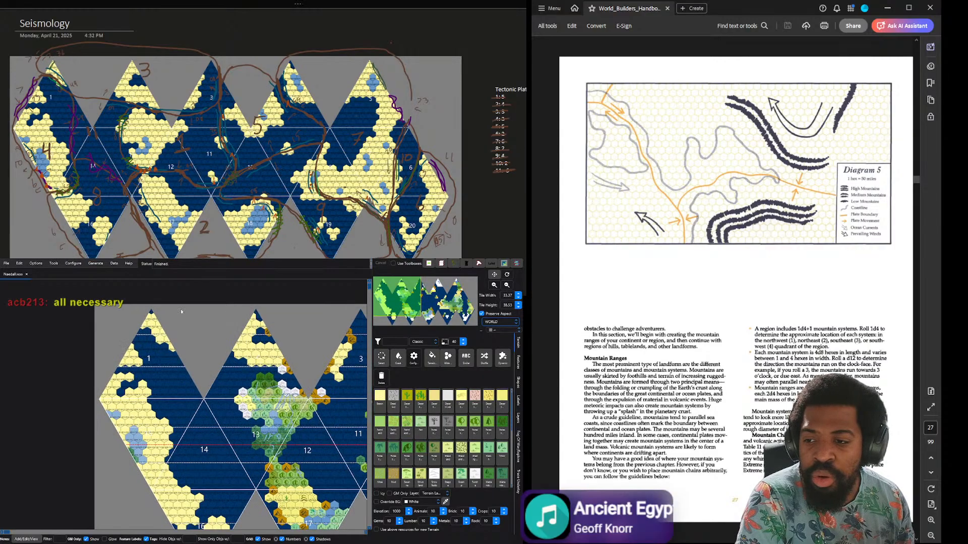
scroll(228, 343, up, 1)
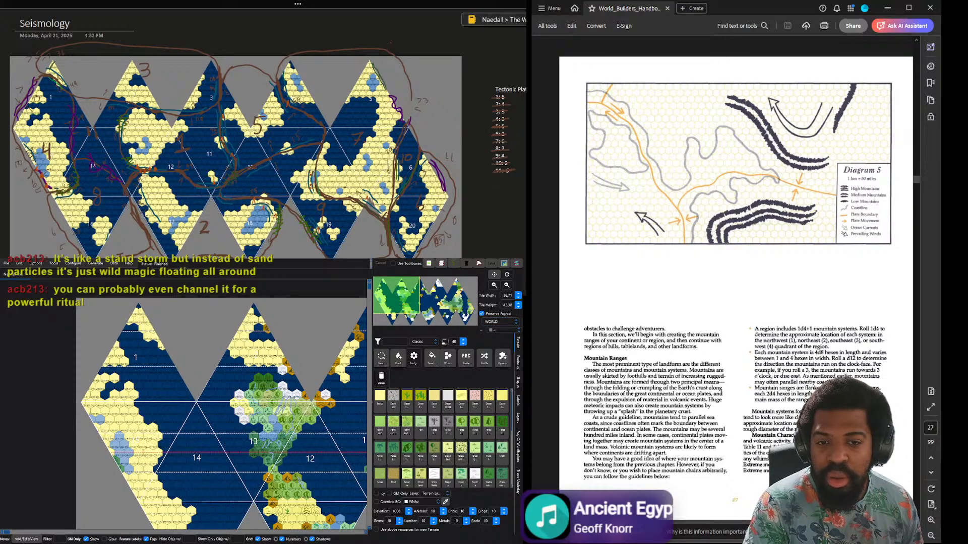
Step: Open the "Region 4 - Seismology" notes page to review the region's plate boundaries
key(ctrl+Page_Down)
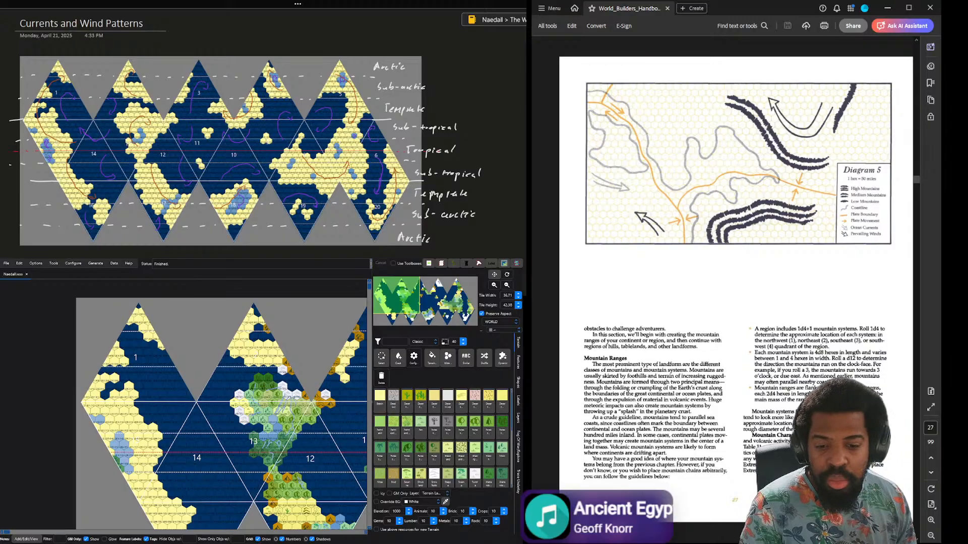
key(ctrl+Page_Down)
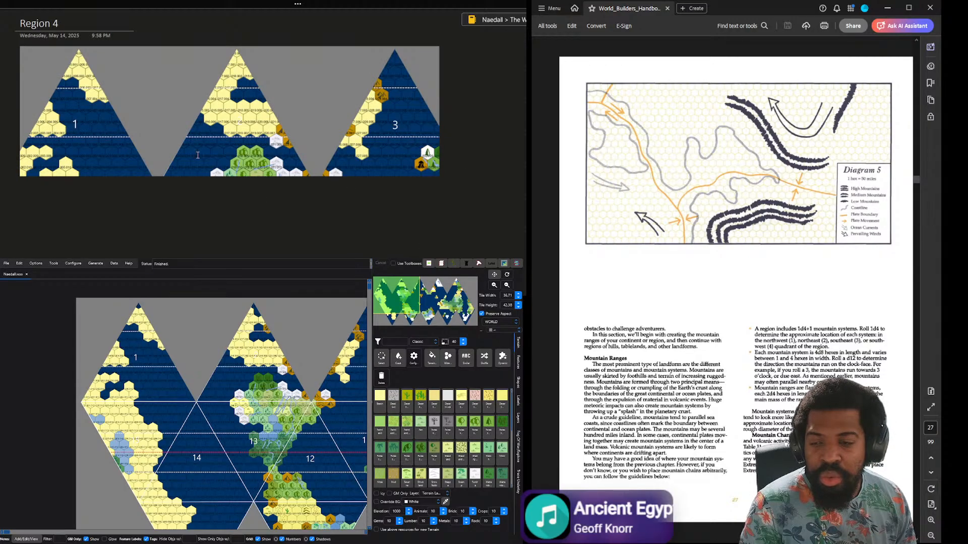
scroll(198, 155, down, 3)
scroll(249, 194, up, 3)
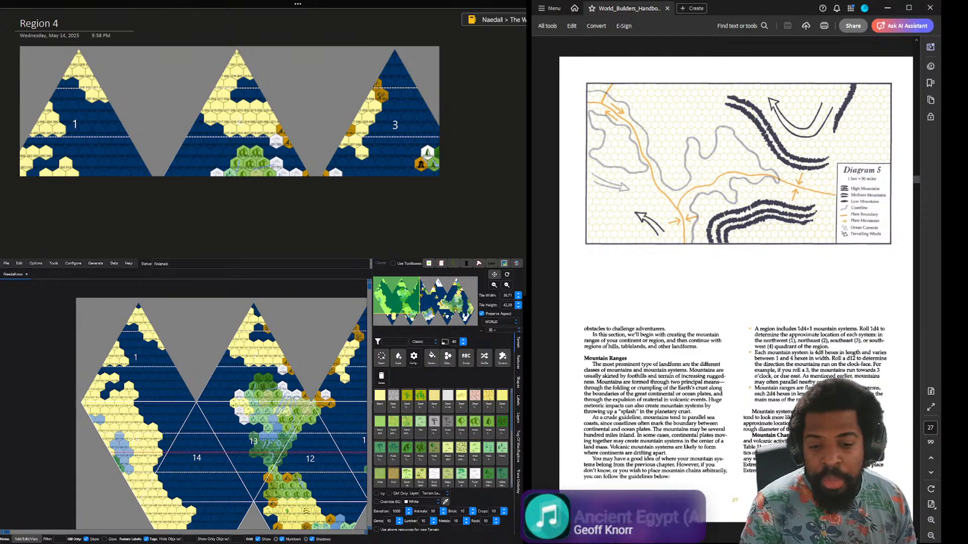
key(ctrl+Page_Down)
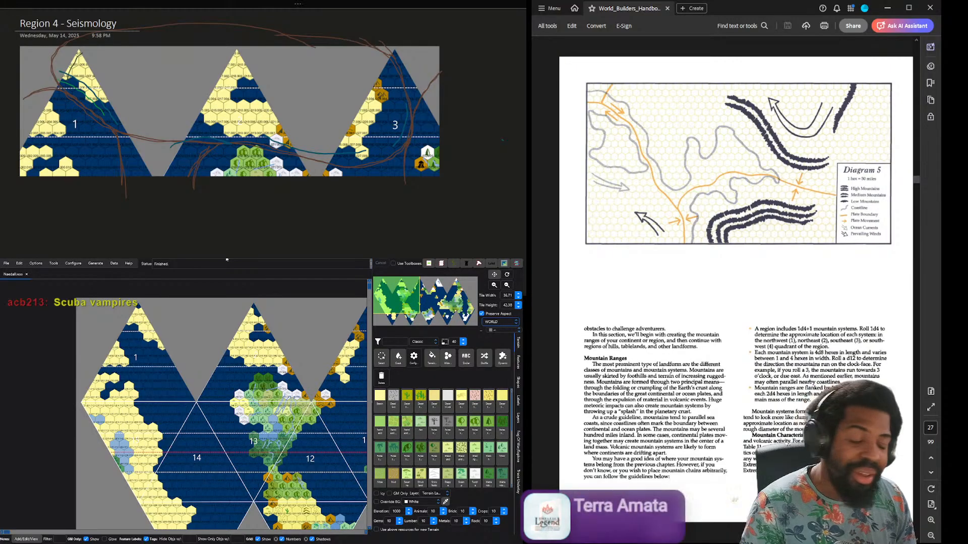
click(896, 283)
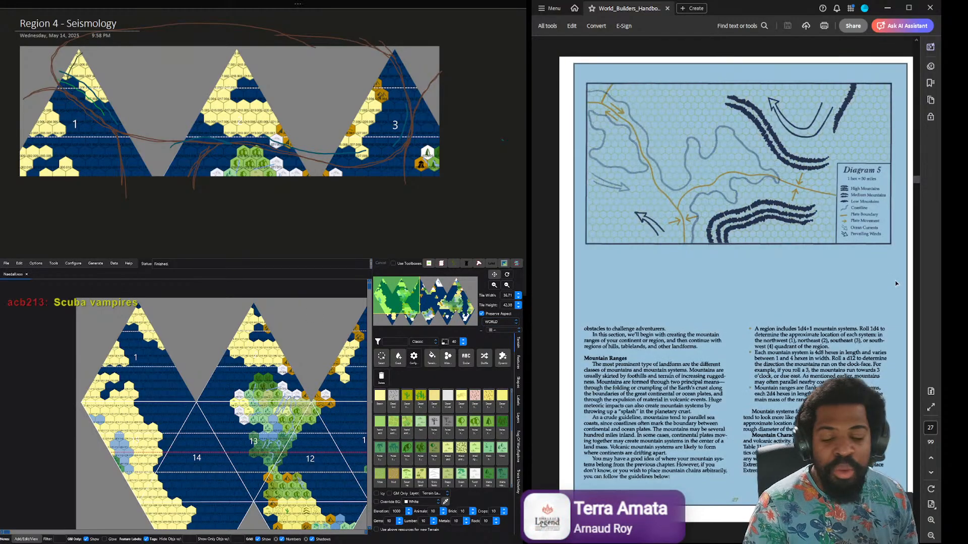
click(897, 283)
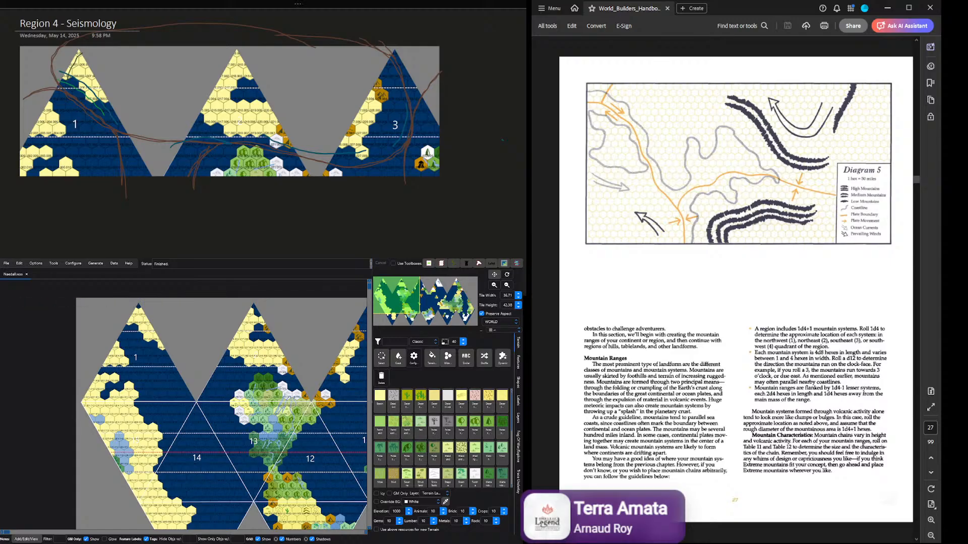
Step: Inspect the northern landmass above triangle 13 at continent level, and return the map to world level
scroll(283, 388, up, 2)
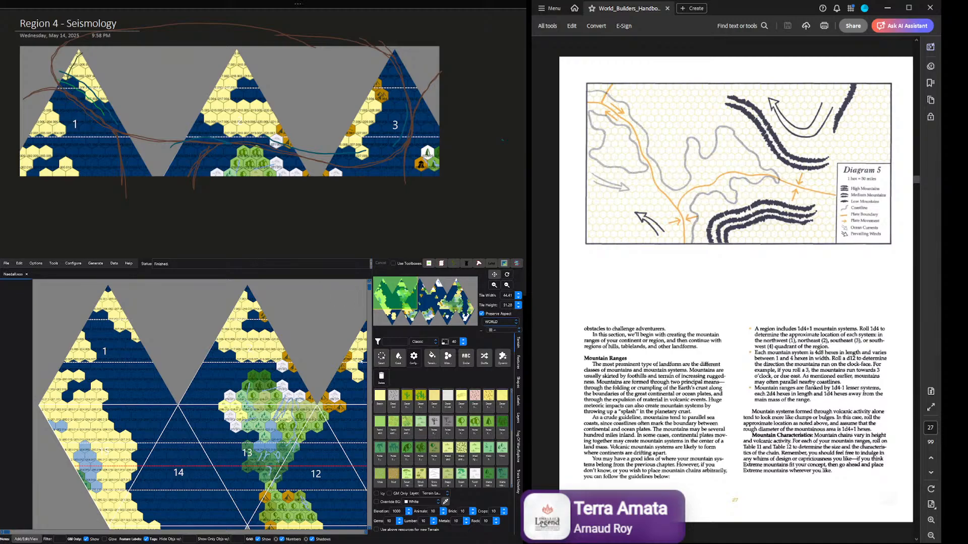
click(500, 346)
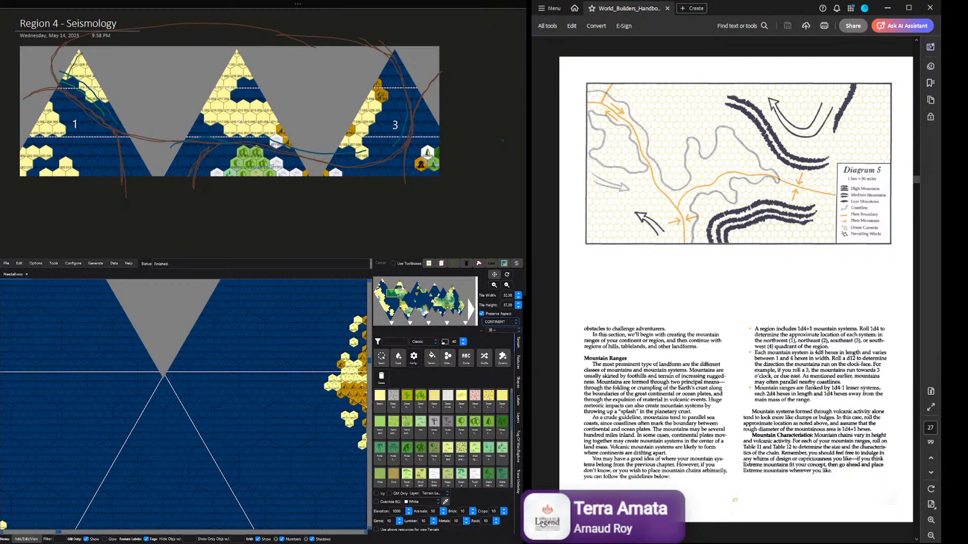
scroll(250, 356, down, 3)
scroll(250, 403, down, 2)
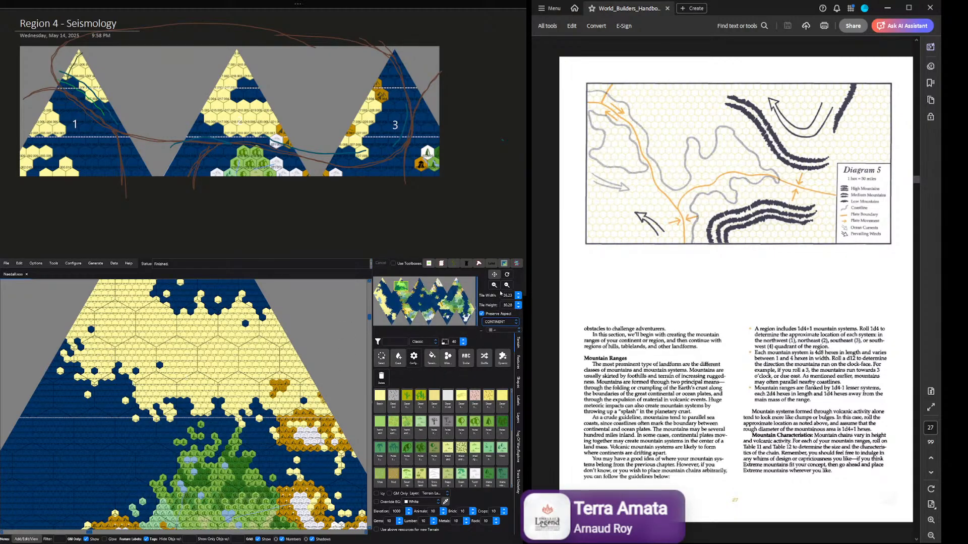
click(498, 338)
scroll(131, 323, up, 3)
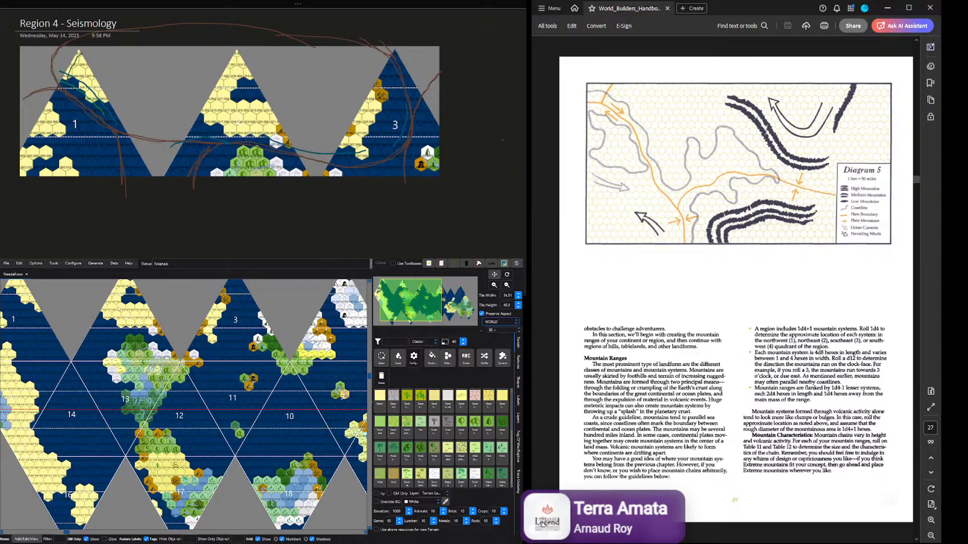
Step: Filter the terrain by "mount" and place a snow-capped mountain hex on the southern coast of the northern landmass above triangle 13
click(396, 341)
text(mount)
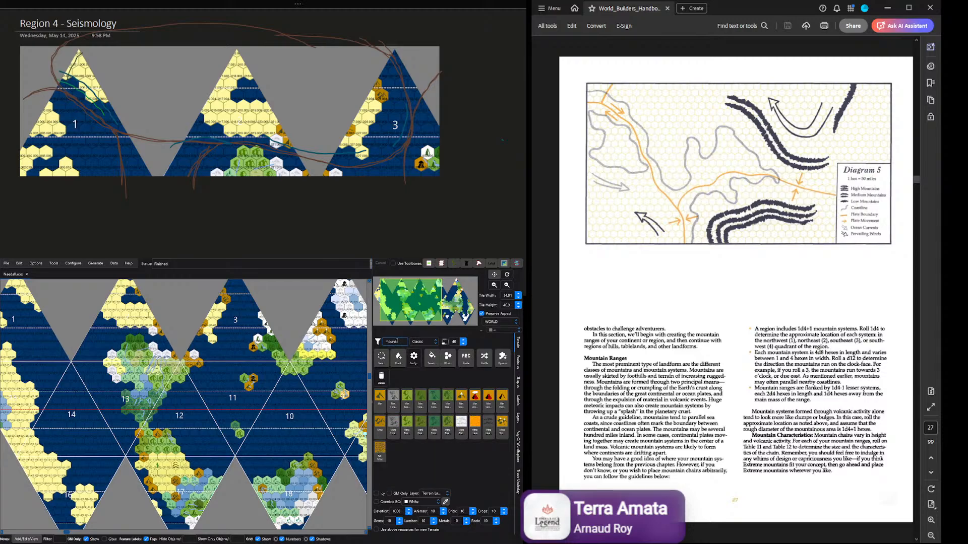
click(380, 398)
scroll(137, 337, up, 3)
click(461, 396)
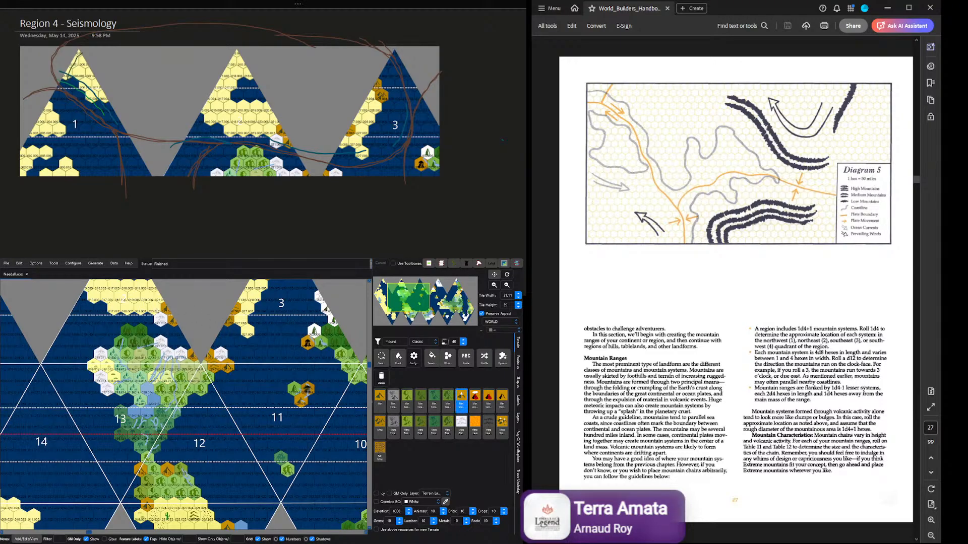
click(154, 308)
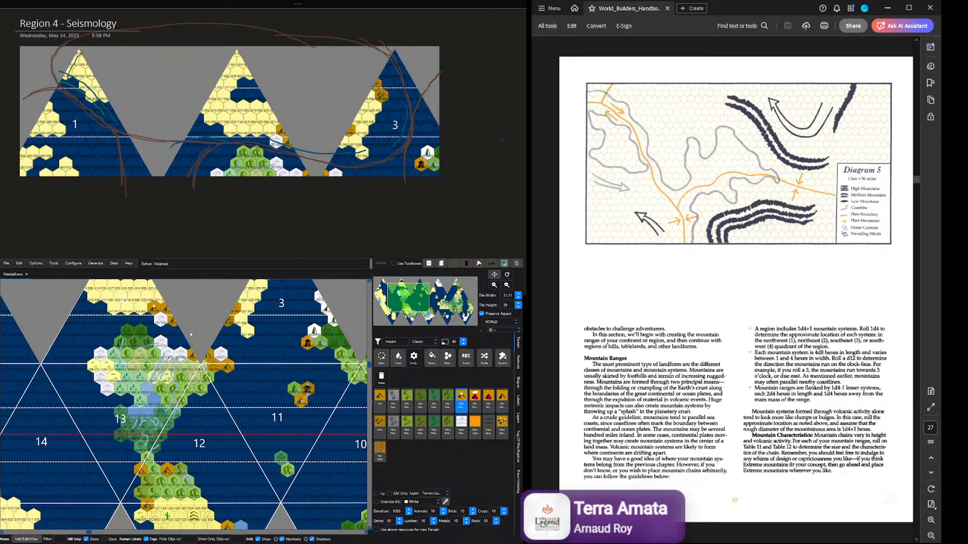
Step: Extend the range westward along that landmass's southern coast with plain mountain hexes
click(380, 398)
click(141, 308)
click(128, 308)
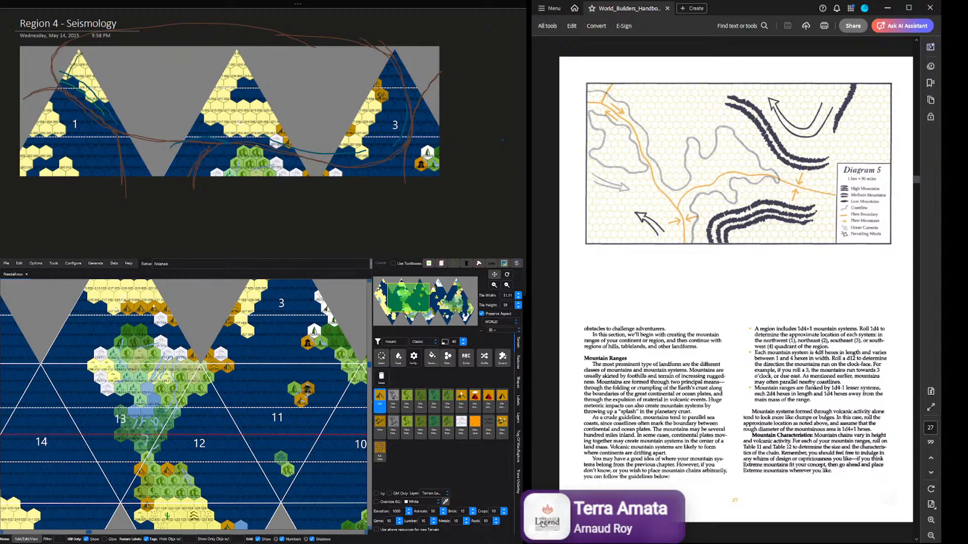
click(114, 307)
click(107, 297)
click(94, 297)
Step: Place snow-capped mountain hexes across the northern tip of the landmass in triangle 1
drag(88, 533, 76, 532)
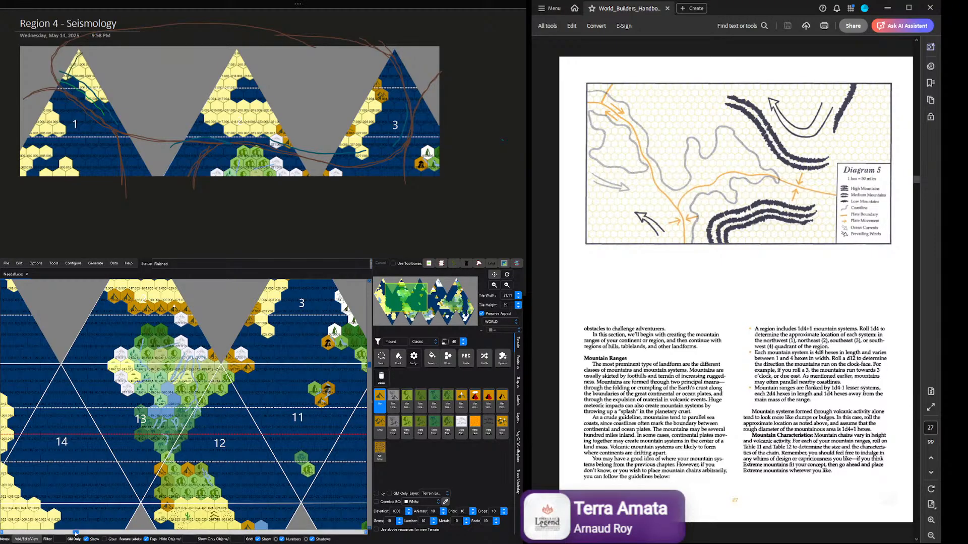
drag(74, 532, 9, 533)
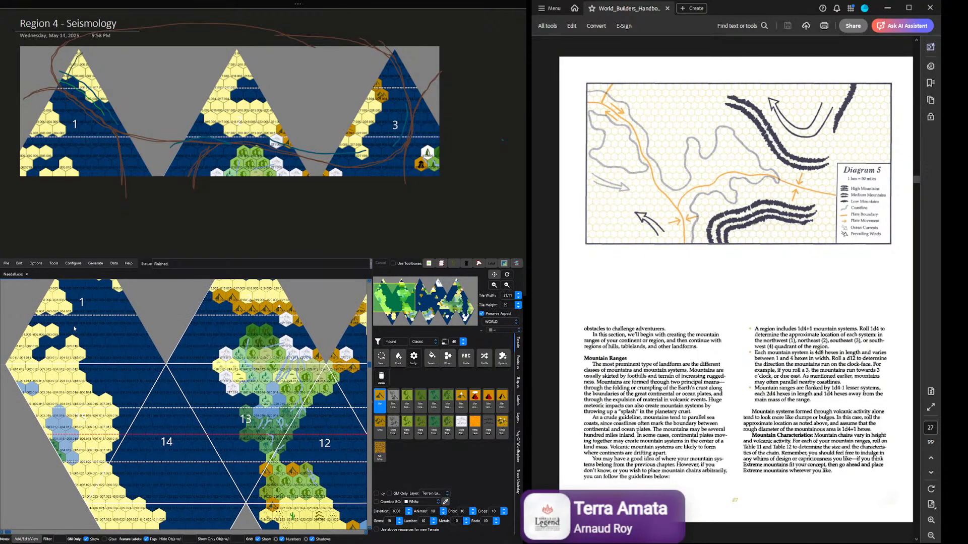
scroll(336, 363, up, 1)
drag(373, 365, 355, 289)
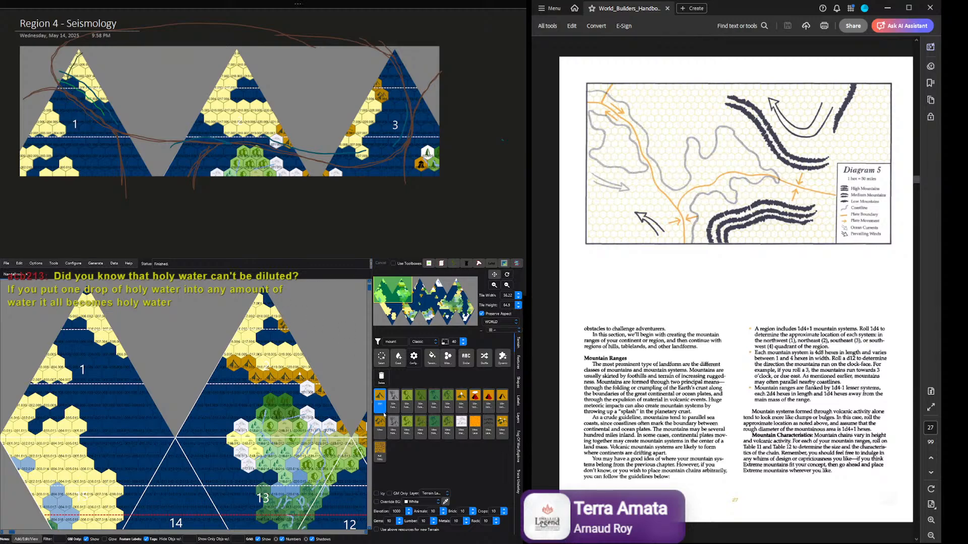
click(460, 395)
click(79, 317)
click(73, 312)
click(86, 311)
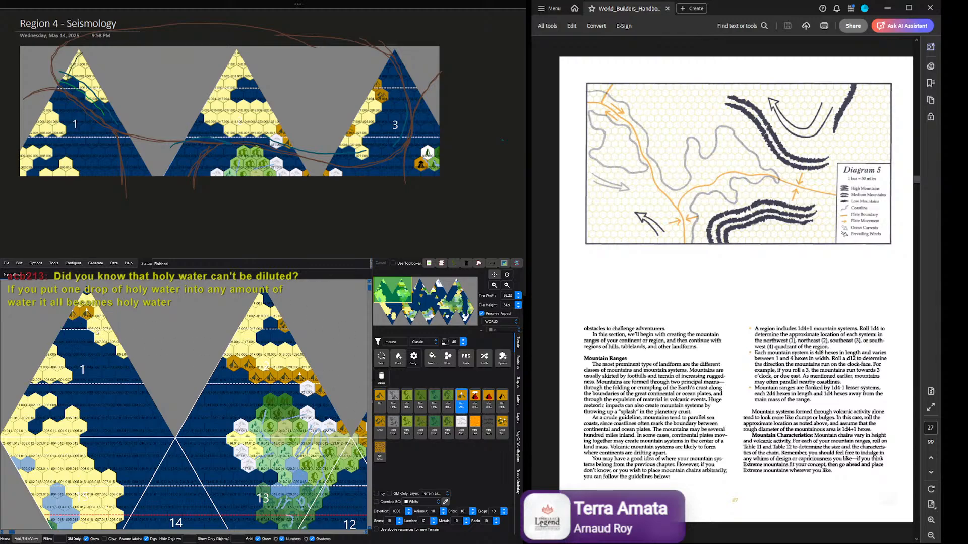
click(95, 329)
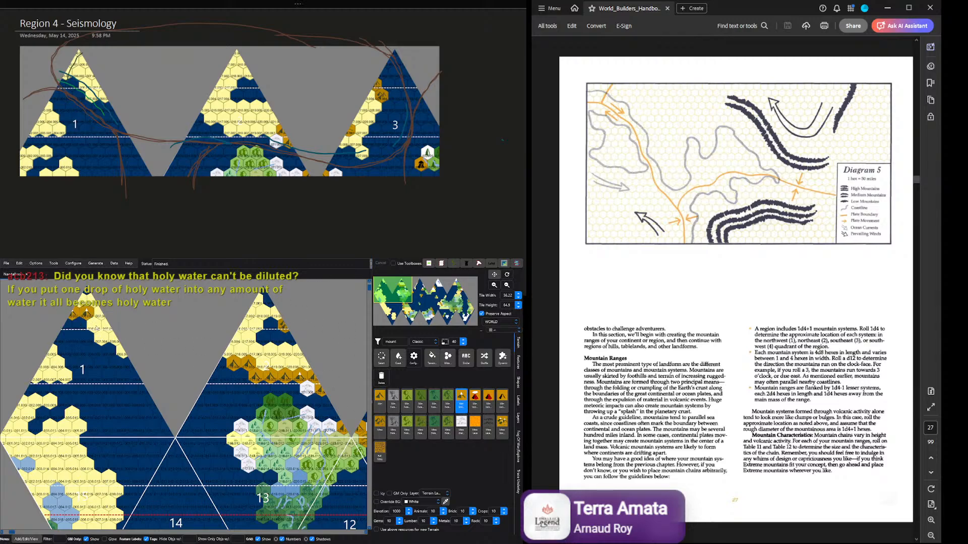
Step: Continue the triangle 1 range southeast along the coast with plain mountain hexes, and save the map
click(381, 403)
drag(99, 341, 126, 355)
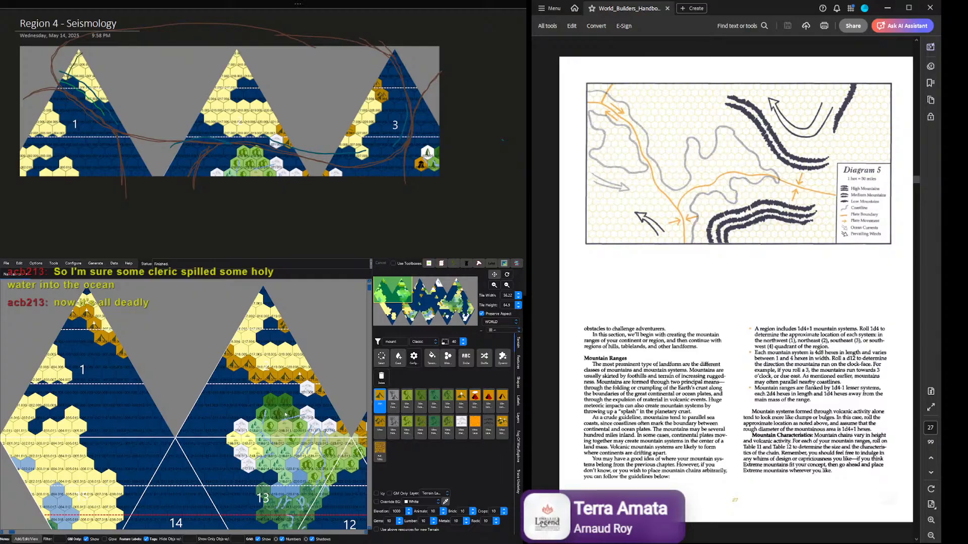
key(ctrl+s)
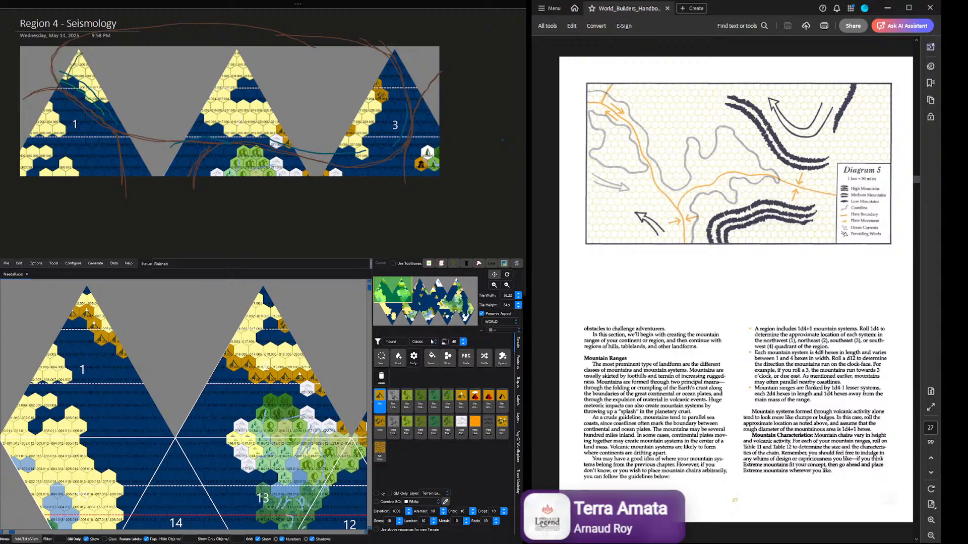
mouse_move(398, 291)
mouse_down()
mouse_move(417, 291)
mouse_move(393, 288)
mouse_up()
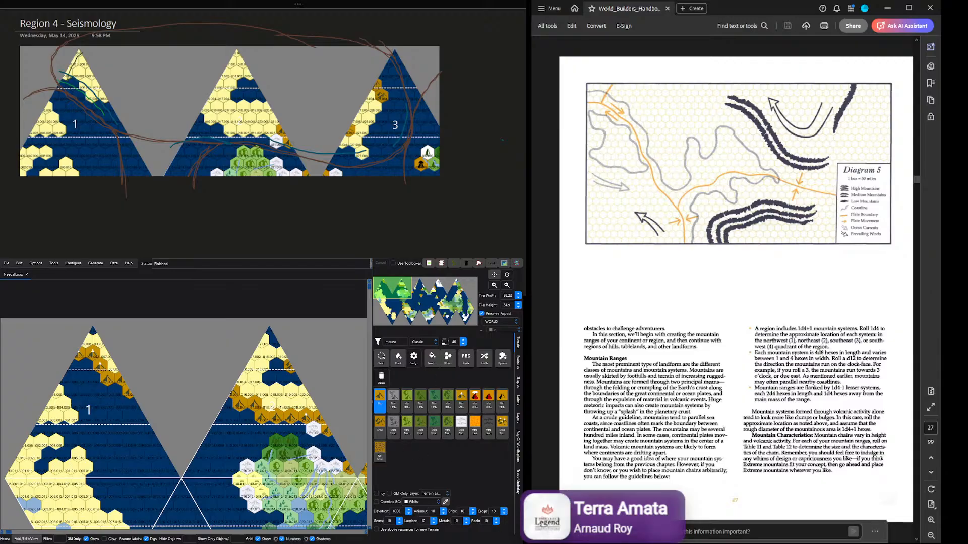
Step: Find Table 12: Fantastic Mountain Properties in the World Builder's Handbook and point out its heading
scroll(850, 444, up, 5)
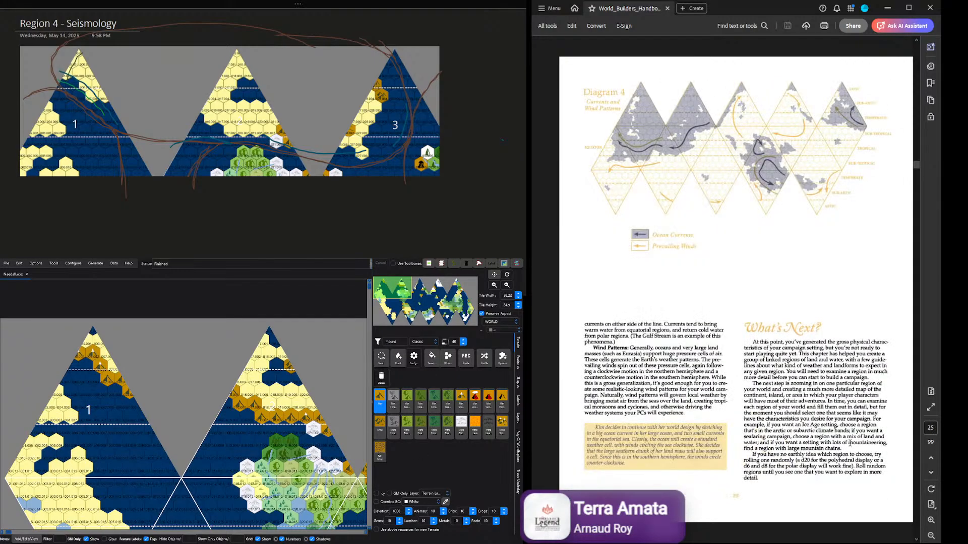
scroll(850, 444, up, 8)
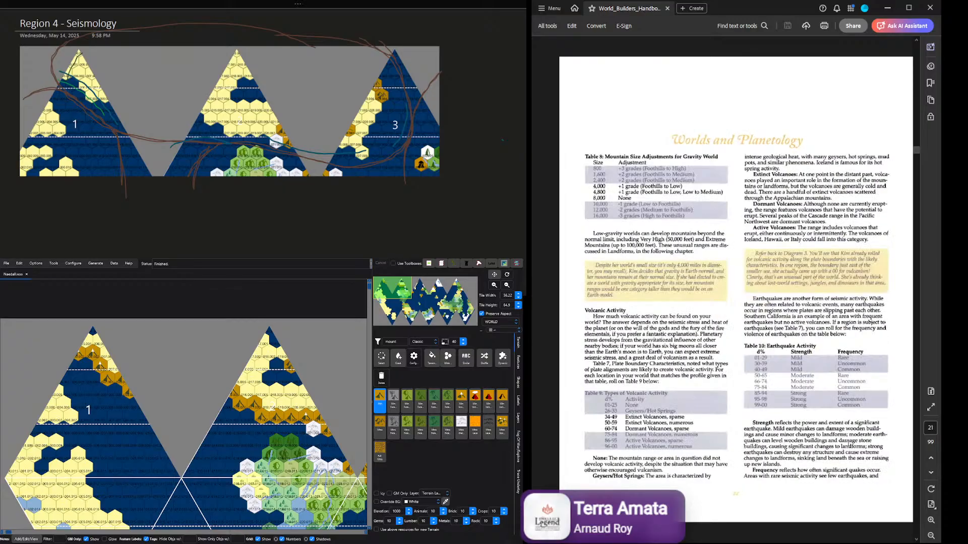
scroll(847, 443, down, 2)
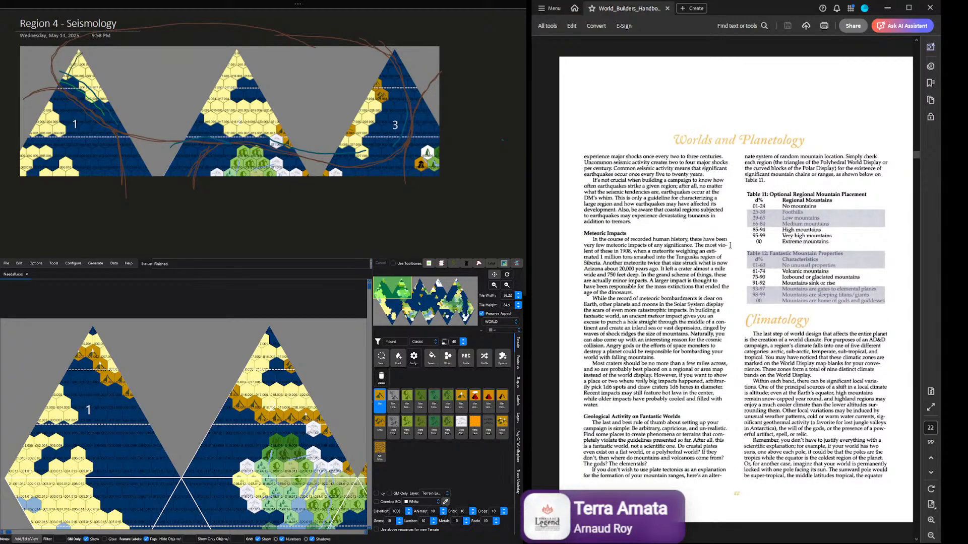
drag(752, 253, 831, 254)
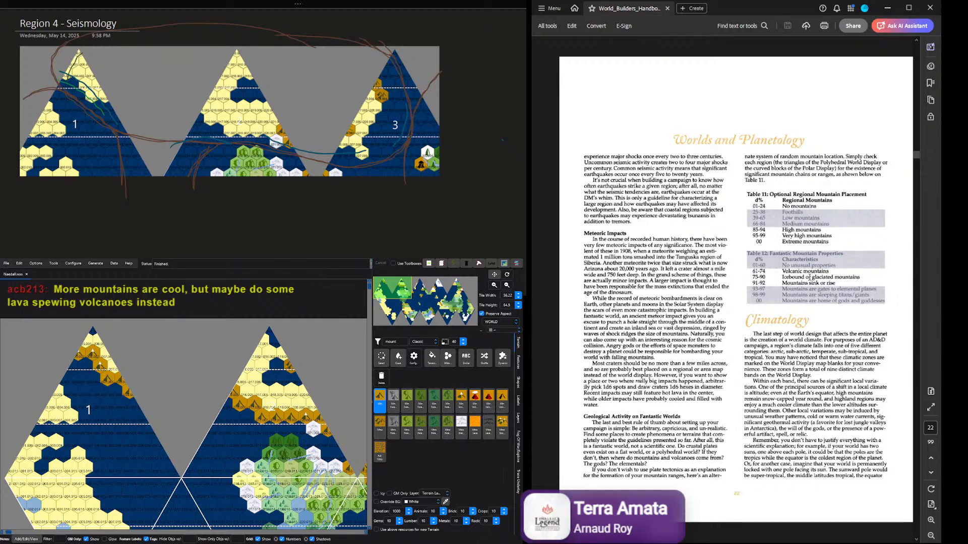
Step: Find Table 9: Types of Volcanic Activity in the handbook and mark the 50-59 "Extinct Volcanoes, numerous" row
scroll(809, 277, up, 2)
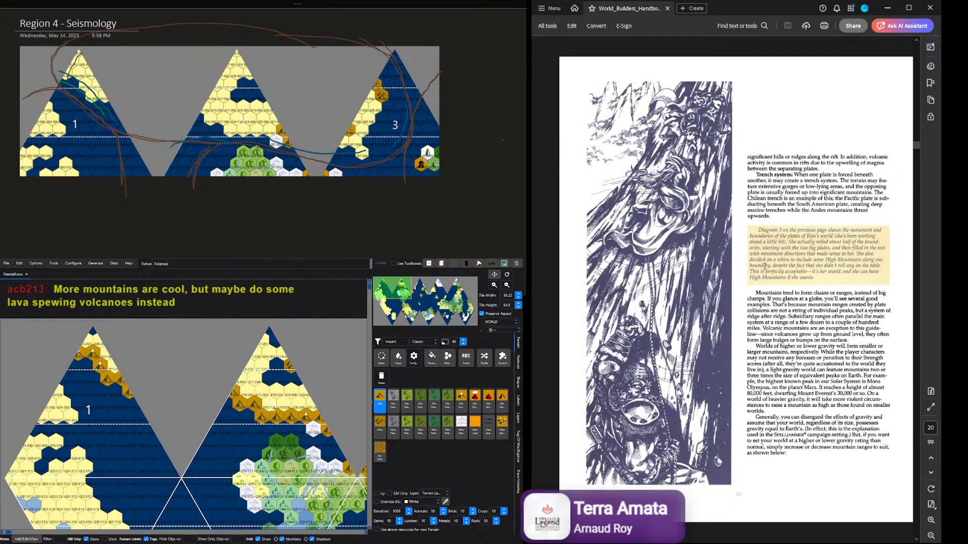
scroll(765, 269, down, 1)
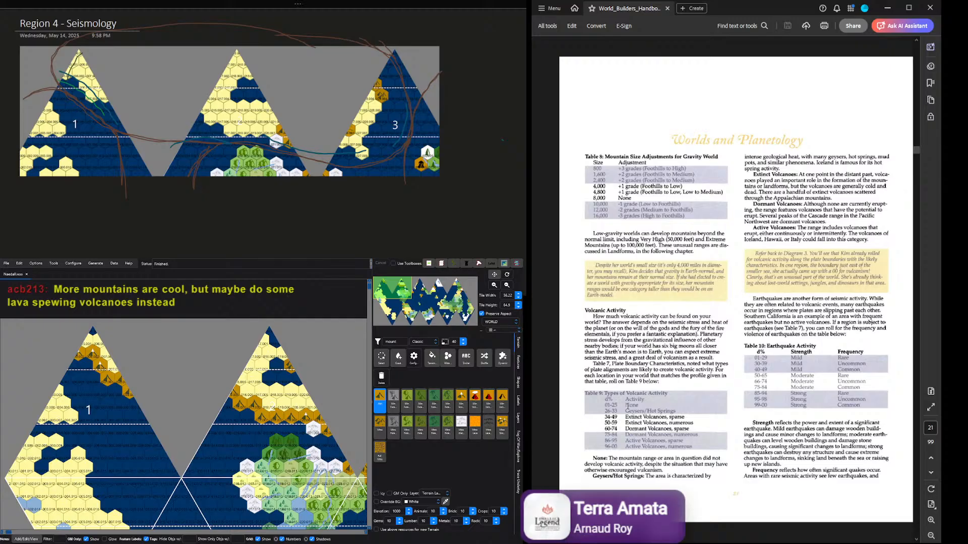
drag(586, 396, 668, 393)
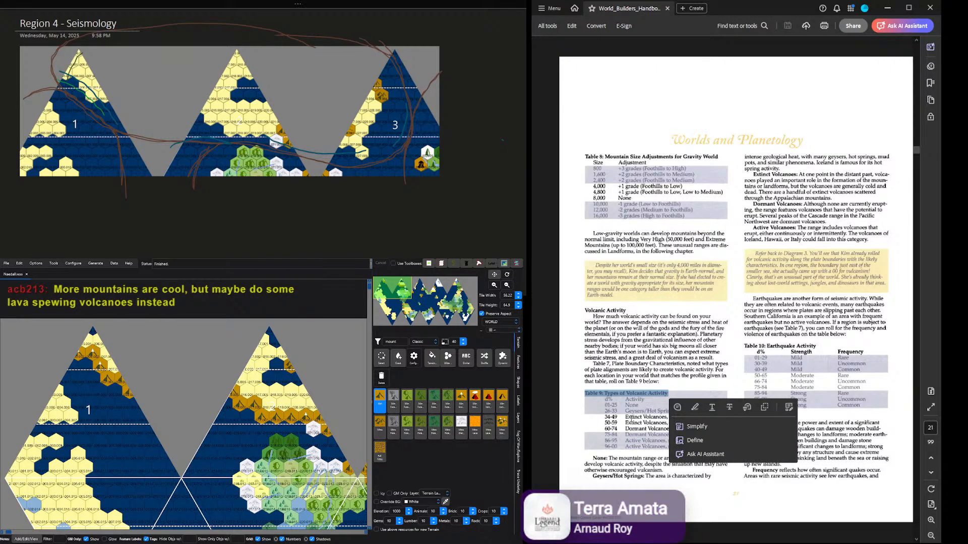
click(607, 431)
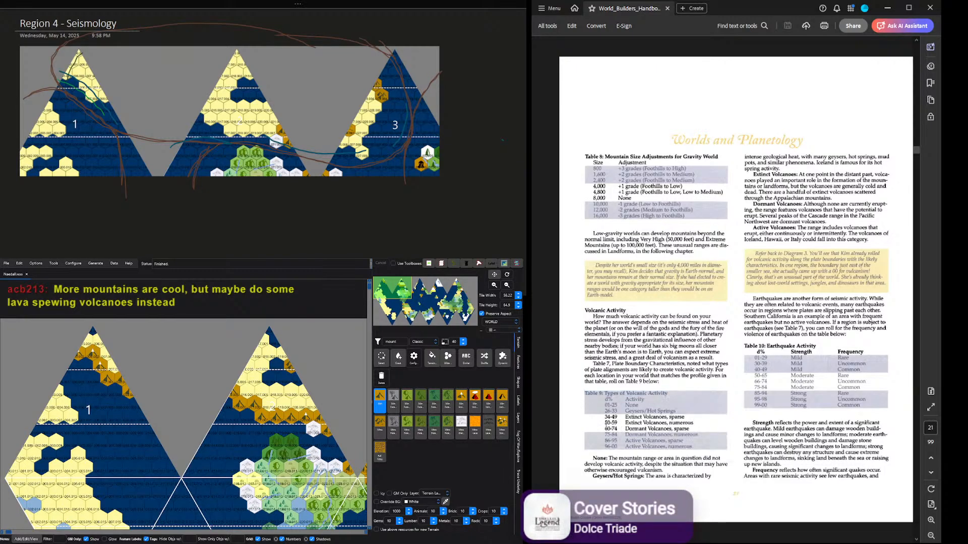
mouse_move(601, 425)
mouse_down()
mouse_move(641, 424)
mouse_move(610, 425)
mouse_up()
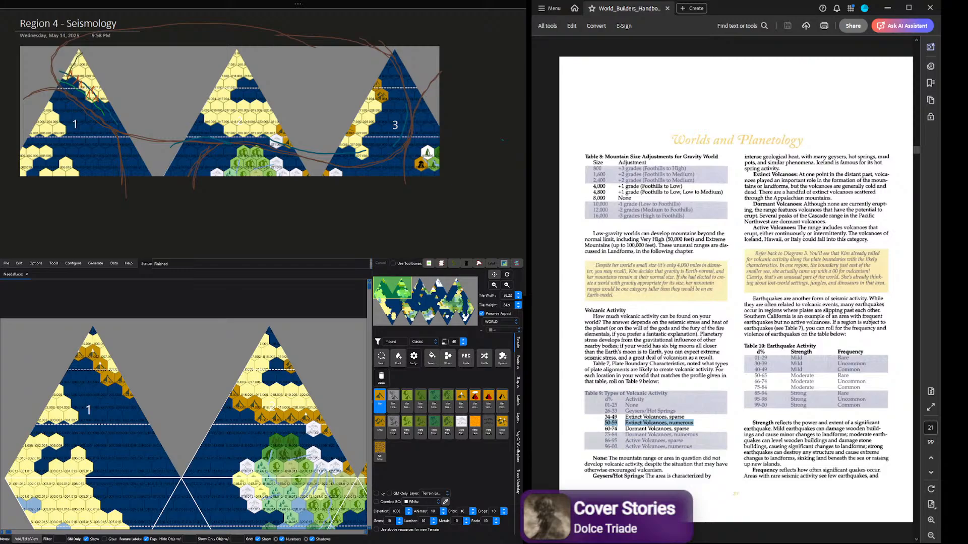
Step: Look through the handbook's pages on planetary temperature, seasonal variations, winds and currents, and regional hydrography
scroll(803, 396, down, 5)
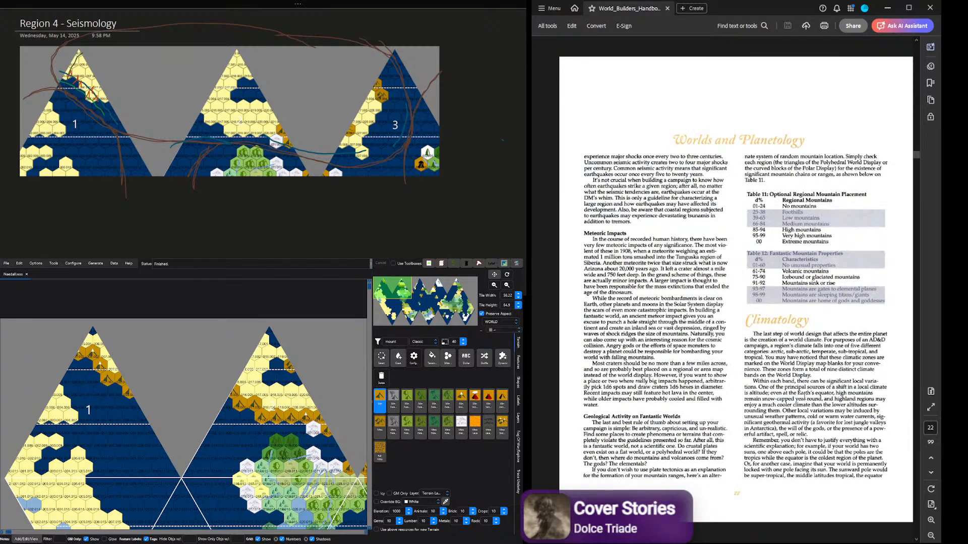
scroll(805, 396, down, 1)
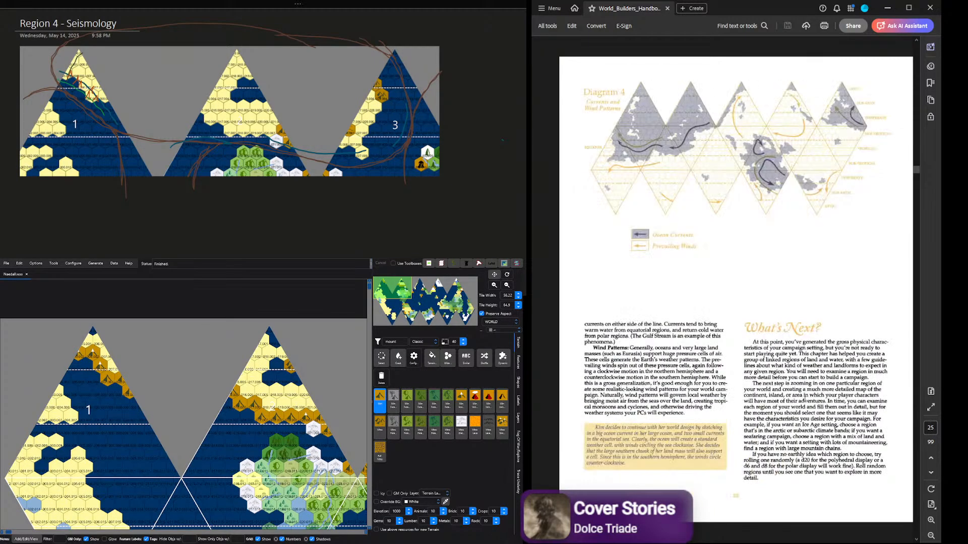
scroll(806, 395, up, 1)
scroll(806, 398, up, 5)
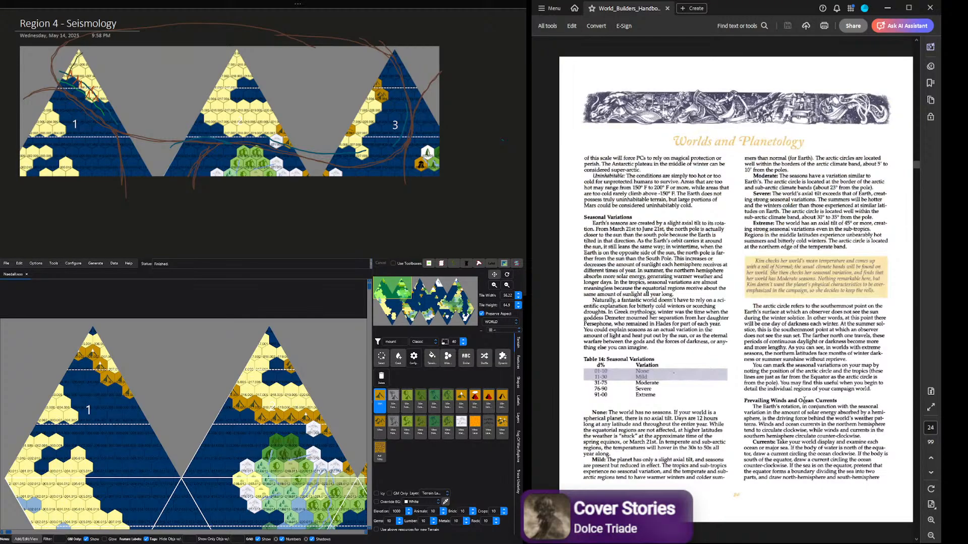
scroll(803, 400, down, 2)
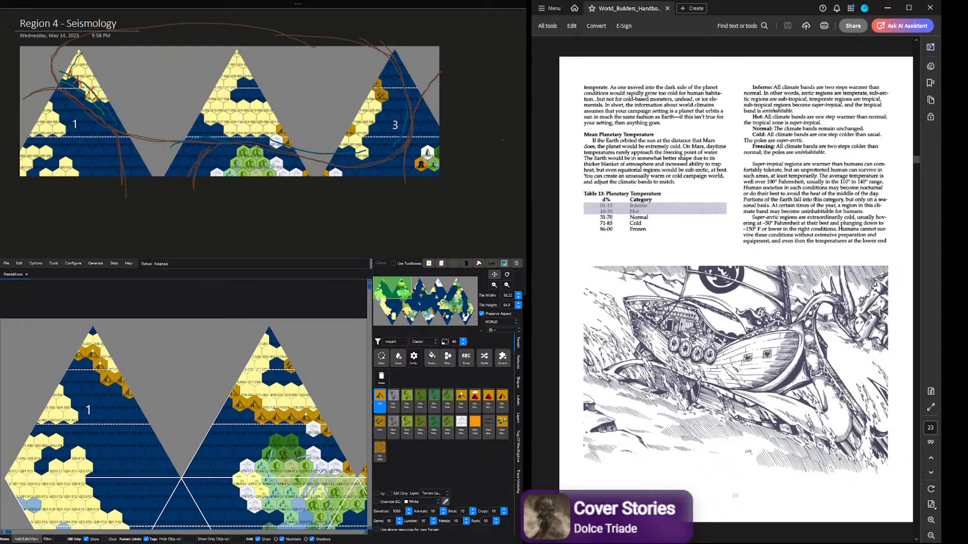
drag(9, 532, 29, 533)
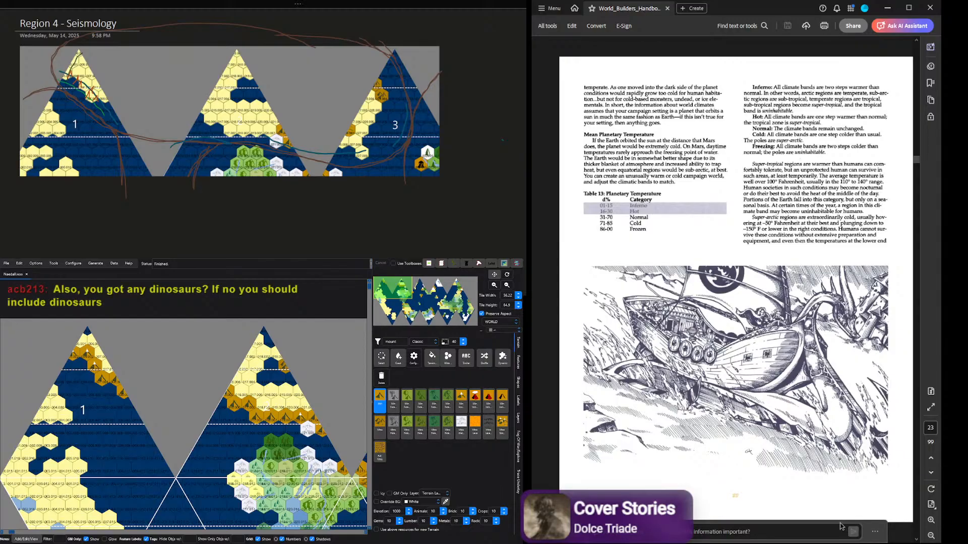
scroll(745, 383, down, 2)
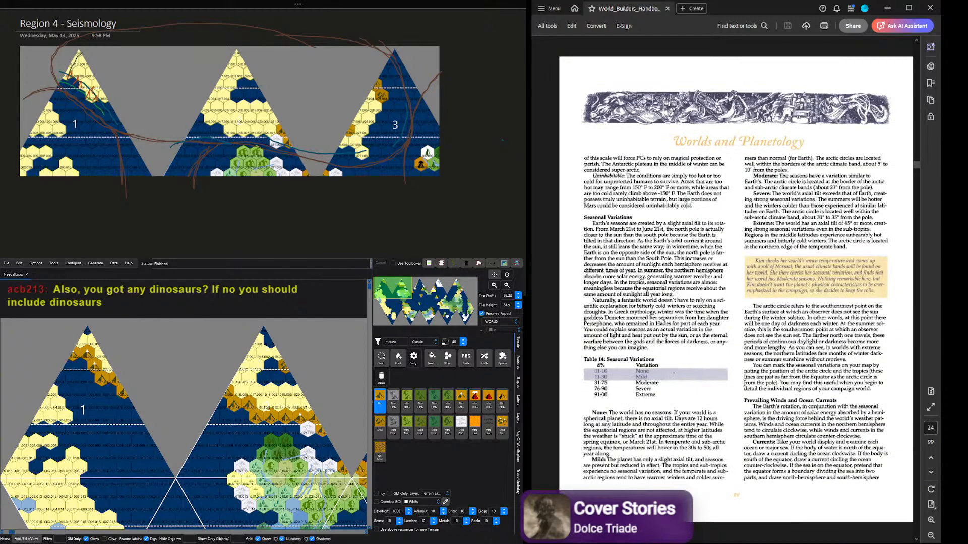
scroll(743, 405, down, 4)
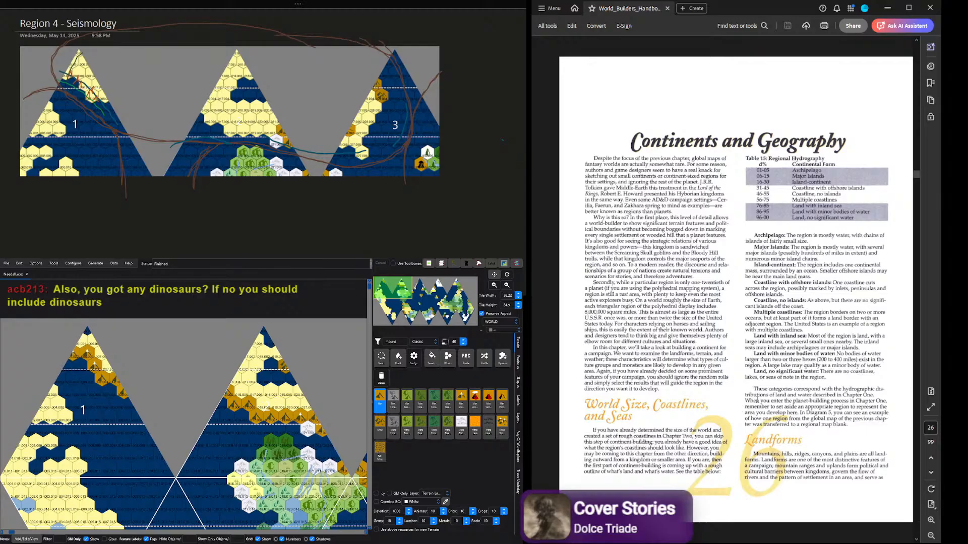
Step: Return to Table 12 in the handbook and mark the 98-99 "Mountains are sleeping titans/giants" entry
scroll(753, 394, up, 8)
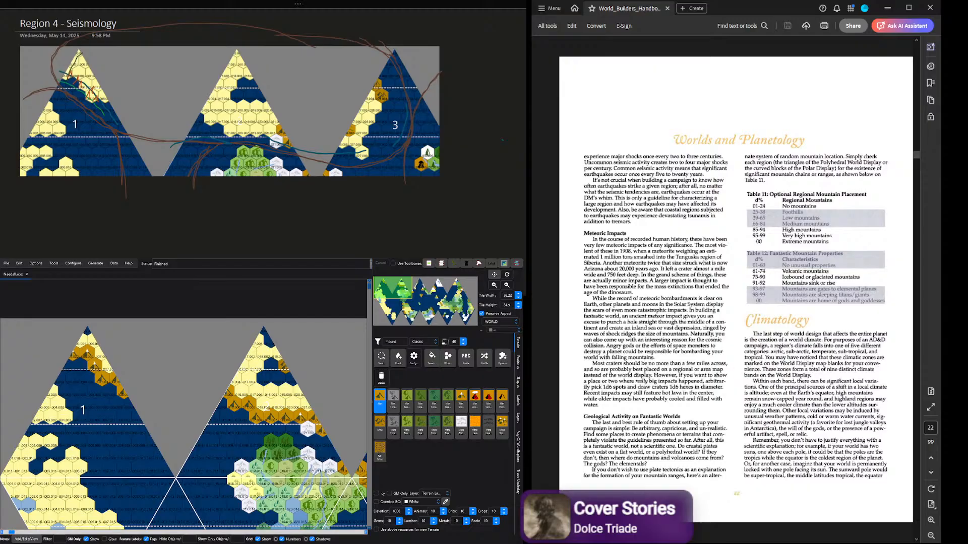
drag(20, 532, 99, 540)
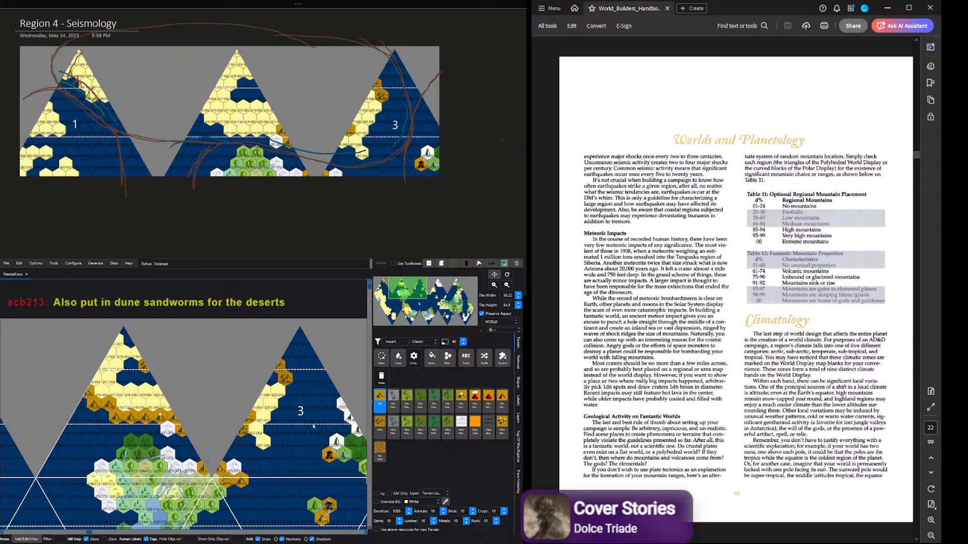
scroll(756, 394, down, 1)
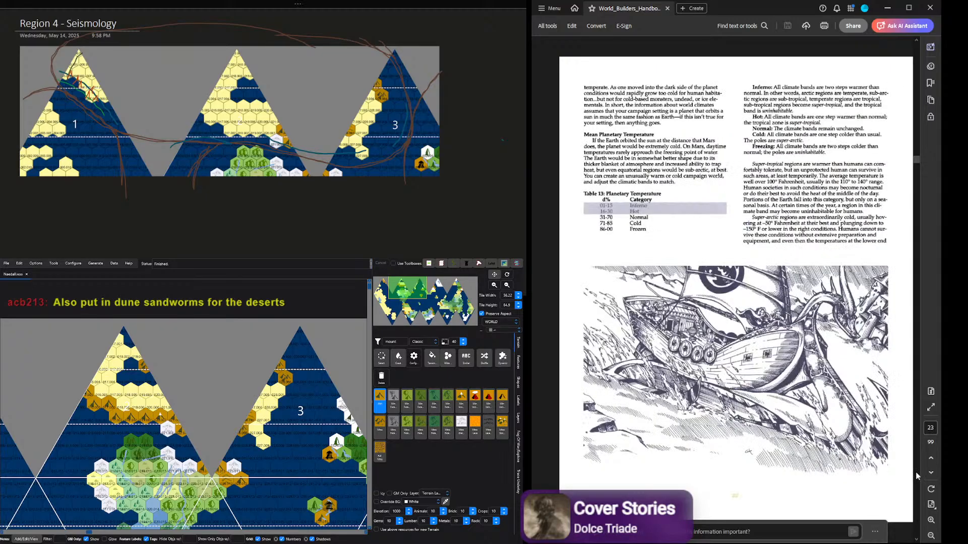
scroll(756, 395, up, 1)
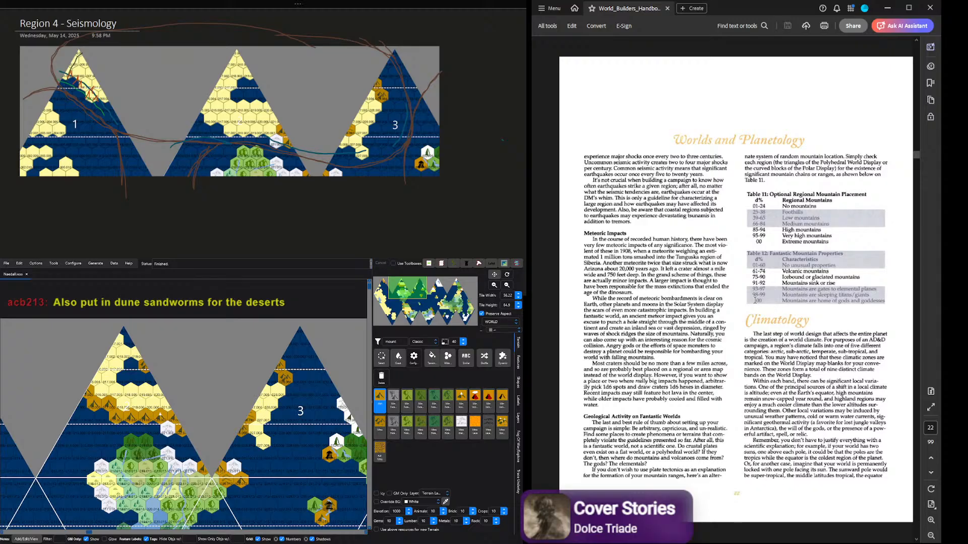
drag(782, 295, 806, 293)
click(518, 361)
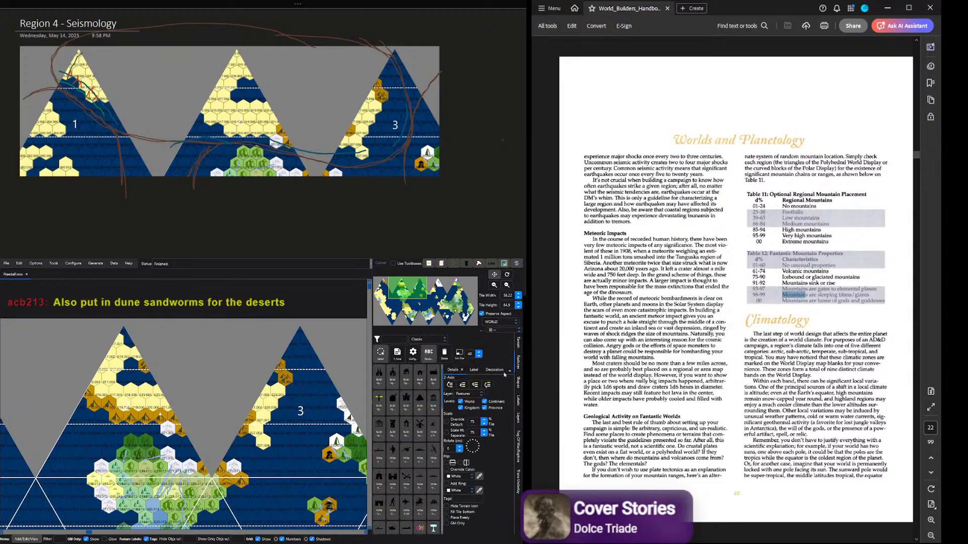
click(434, 400)
click(262, 442)
click(381, 356)
click(243, 431)
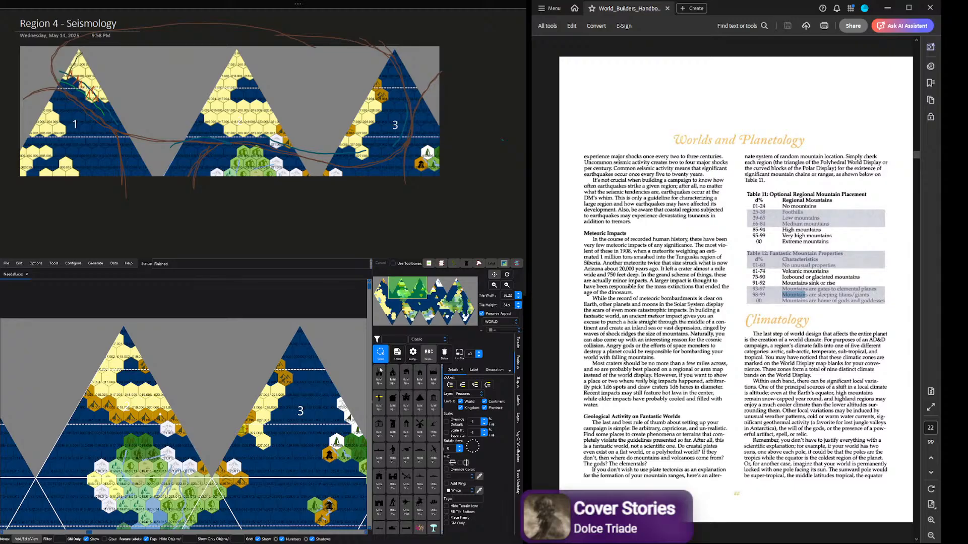
Step: Examine the northern landmasses on the world map, from the snowy land east of triangle 3 back to triangle 1
scroll(318, 495, down, 1)
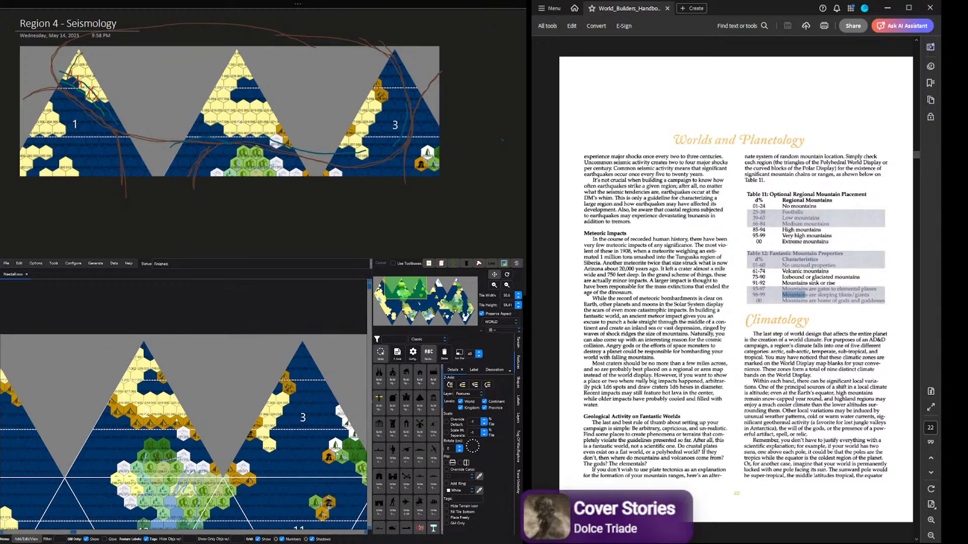
drag(73, 532, 195, 531)
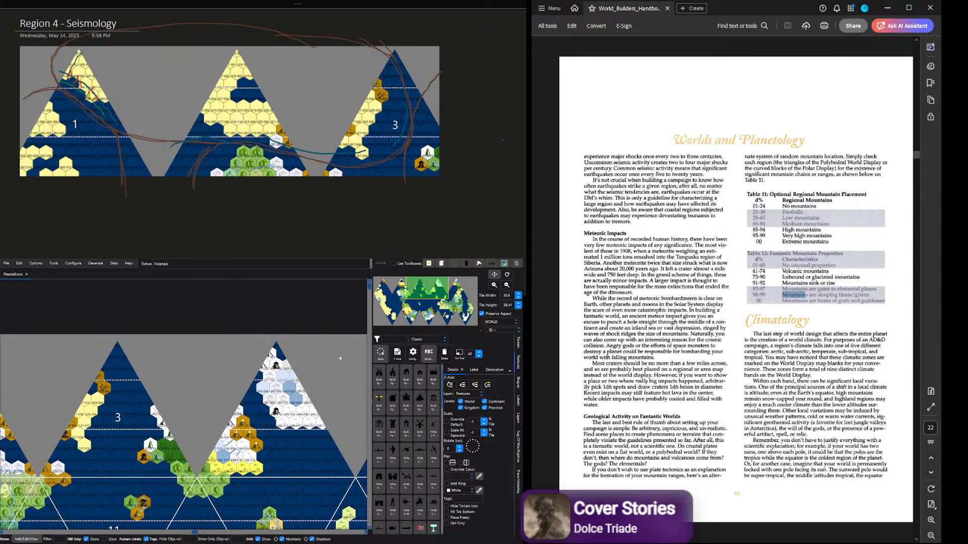
drag(195, 534, 306, 531)
drag(245, 531, 198, 529)
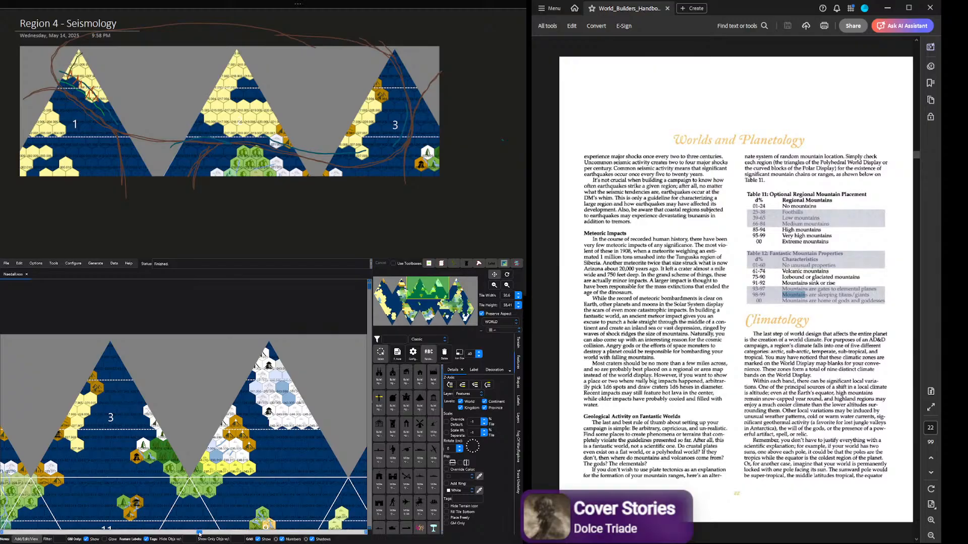
drag(202, 531, 171, 531)
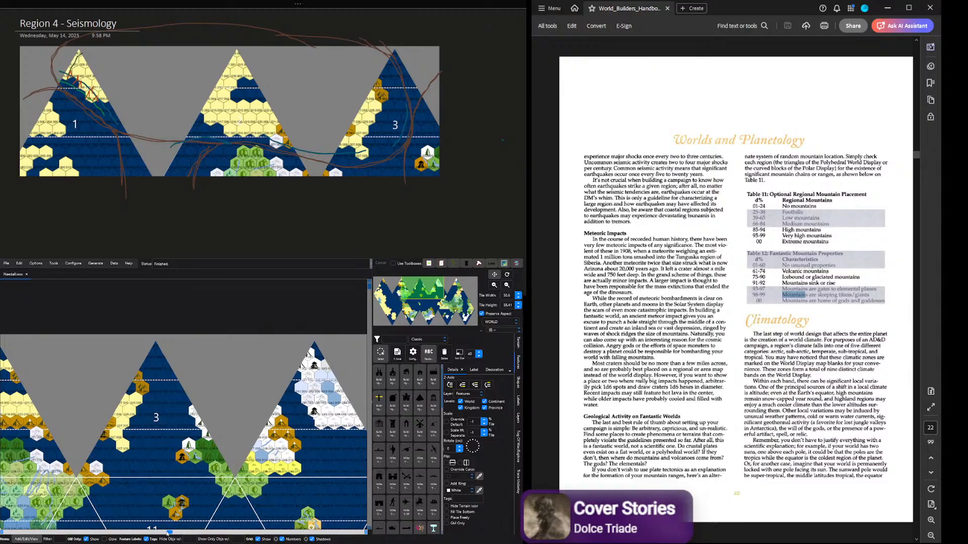
scroll(163, 530, left, 3)
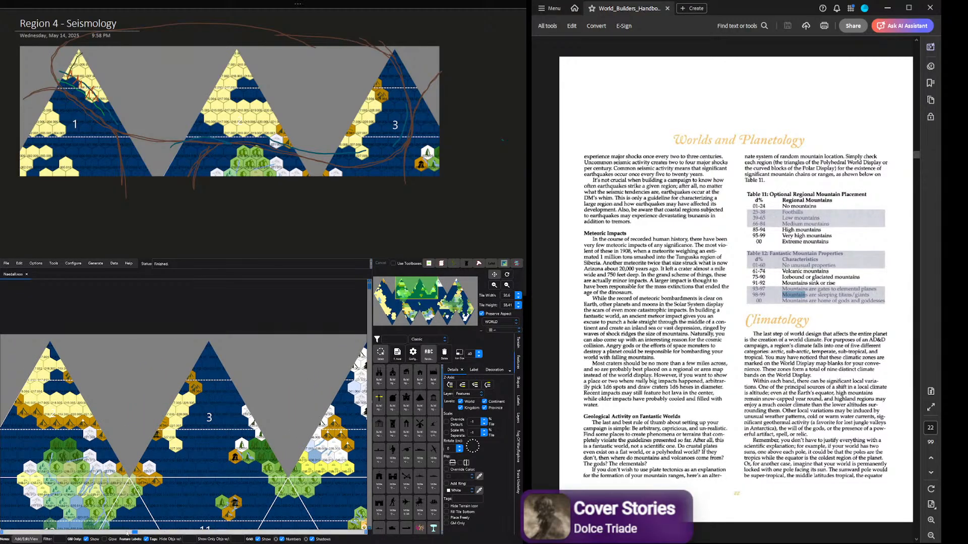
scroll(145, 401, left, 1)
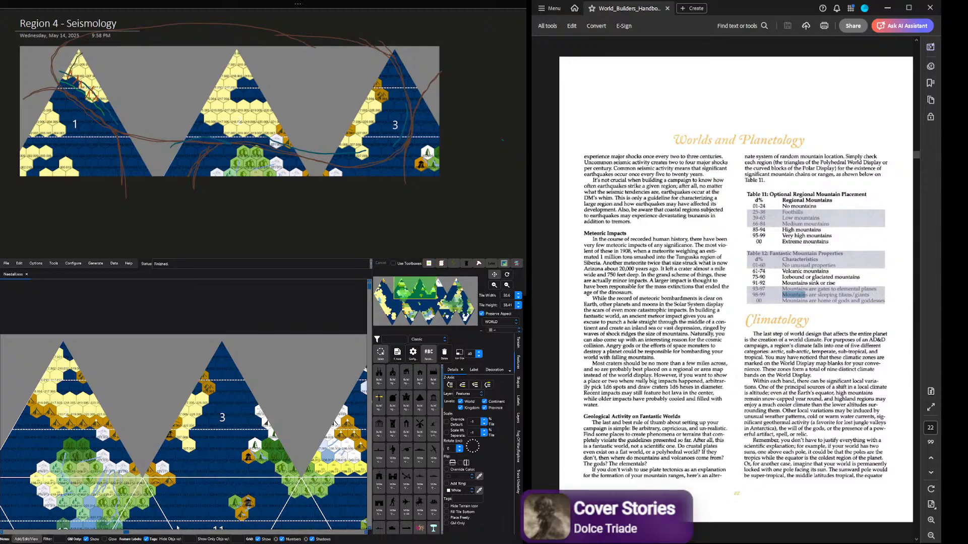
drag(126, 532, 88, 524)
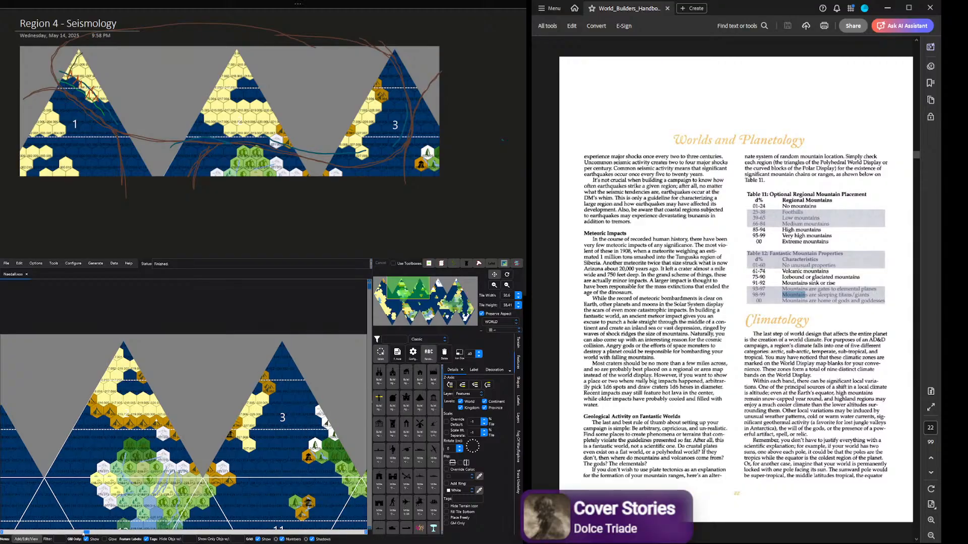
scroll(88, 392, left, 3)
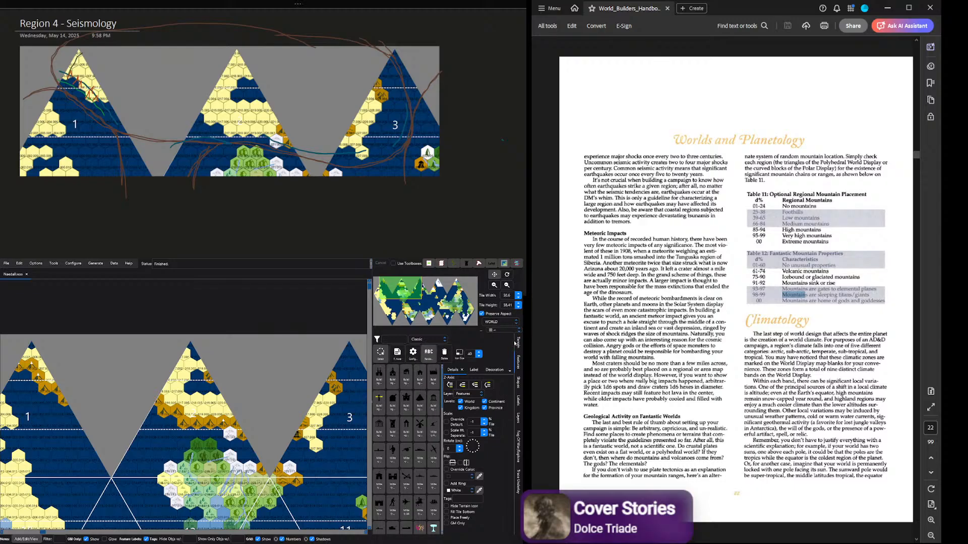
Step: Switch back to the mountain terrains and pick the orange mountain tile at the end of their first row
click(515, 343)
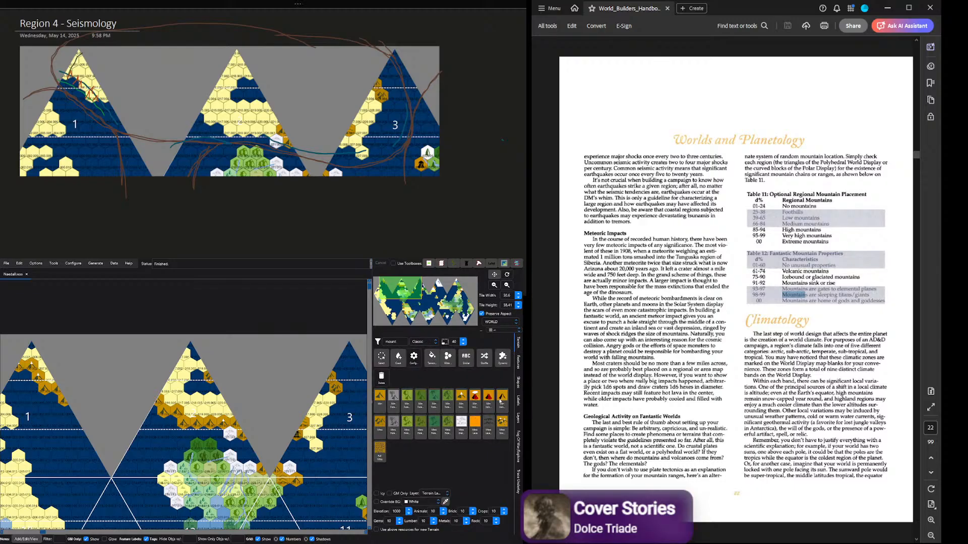
click(500, 401)
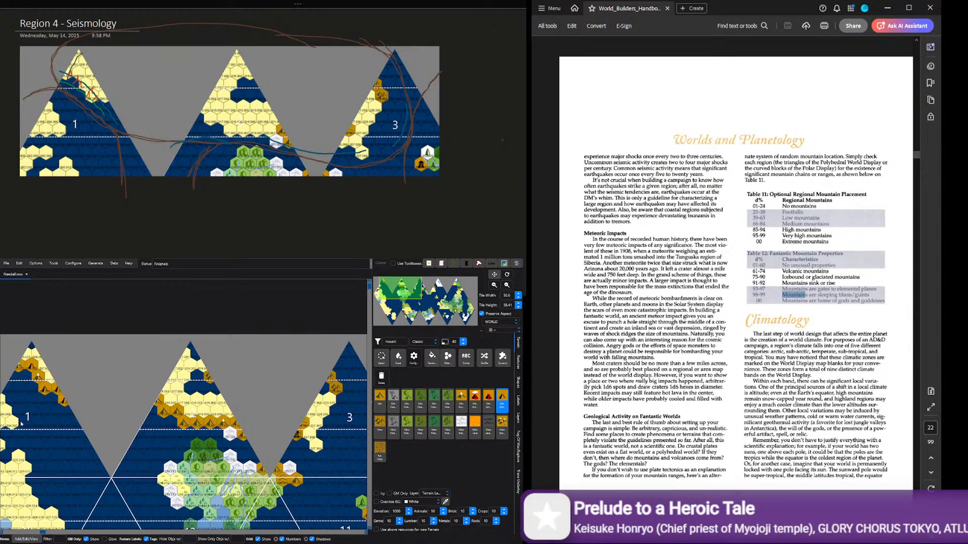
Step: Check Table 12 in the handbook and mark its "Volcanic mountains" and "Icebound or glaciated mountains" entries
click(896, 322)
scroll(864, 313, down, 5)
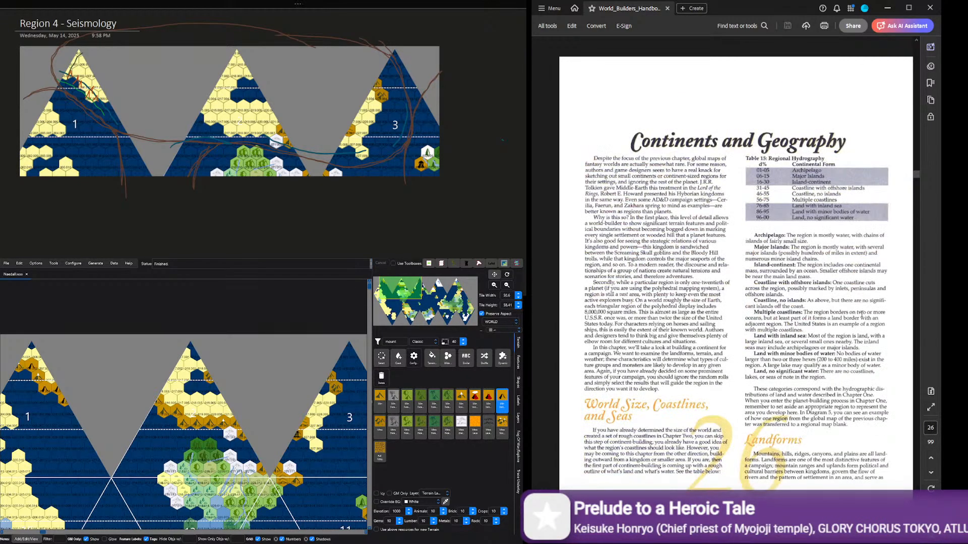
scroll(859, 315, up, 5)
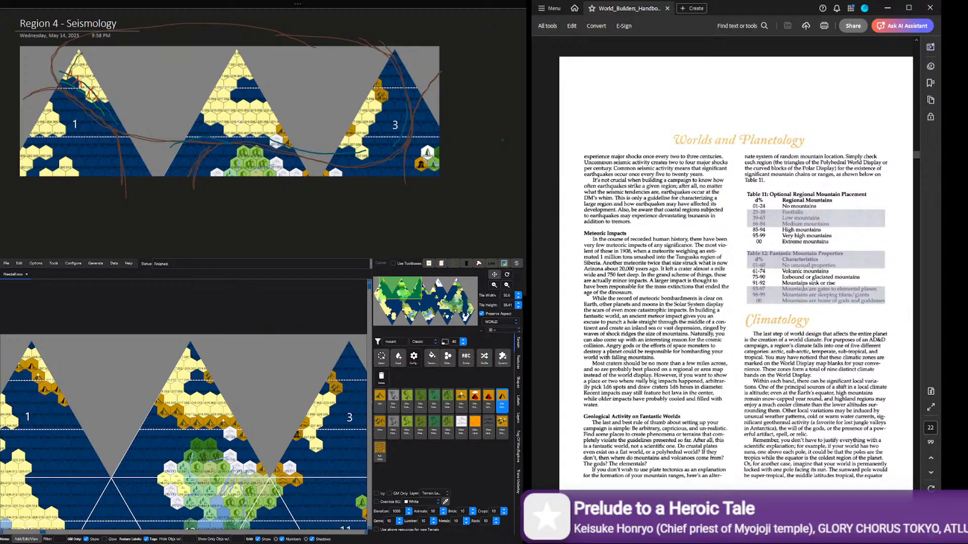
triple_click(784, 283)
drag(782, 277, 852, 279)
click(820, 278)
drag(781, 271, 860, 278)
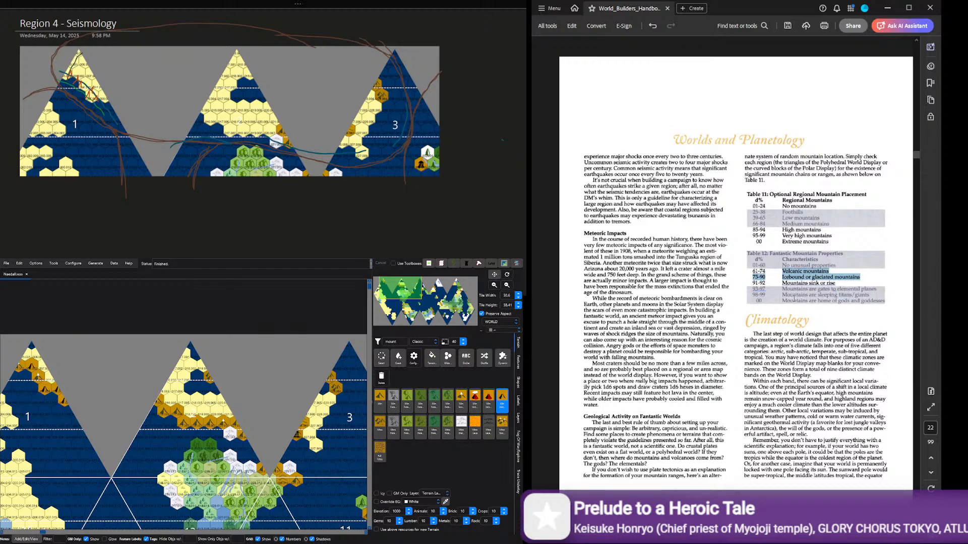
Step: Clear the handbook text selection and sketch blue-green range lines along the middle triangle's southern coast and beside its inland sea on the seismology map
click(838, 313)
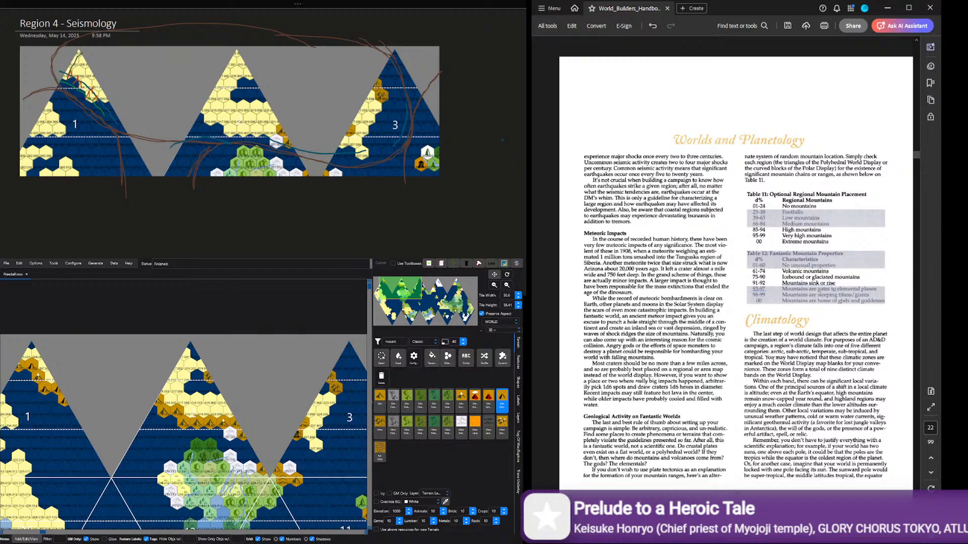
drag(203, 108, 278, 138)
drag(199, 106, 270, 136)
drag(249, 80, 264, 75)
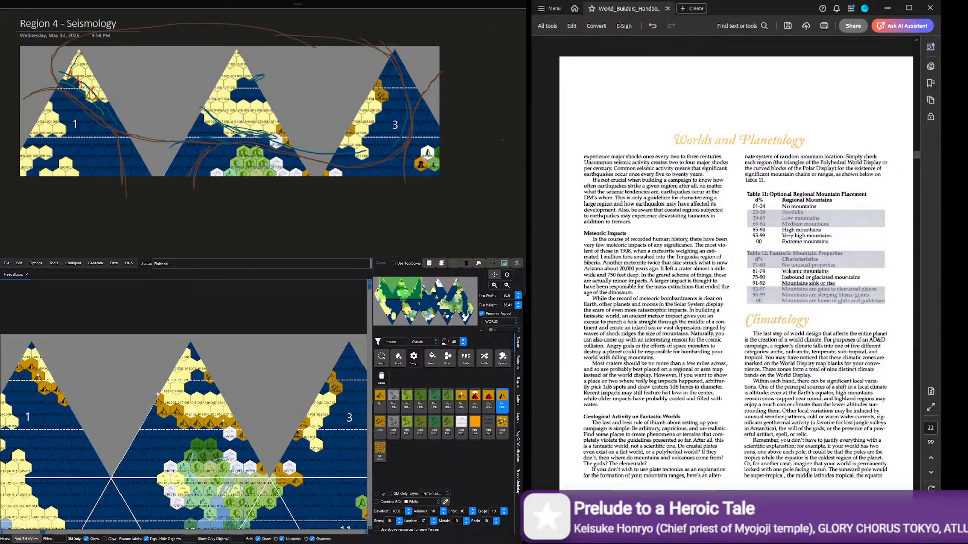
Step: Clear the terrain filter at continent scale and pick the pale yellow tile that heads the full terrain list
scroll(506, 326, down, 1)
scroll(180, 439, down, 2)
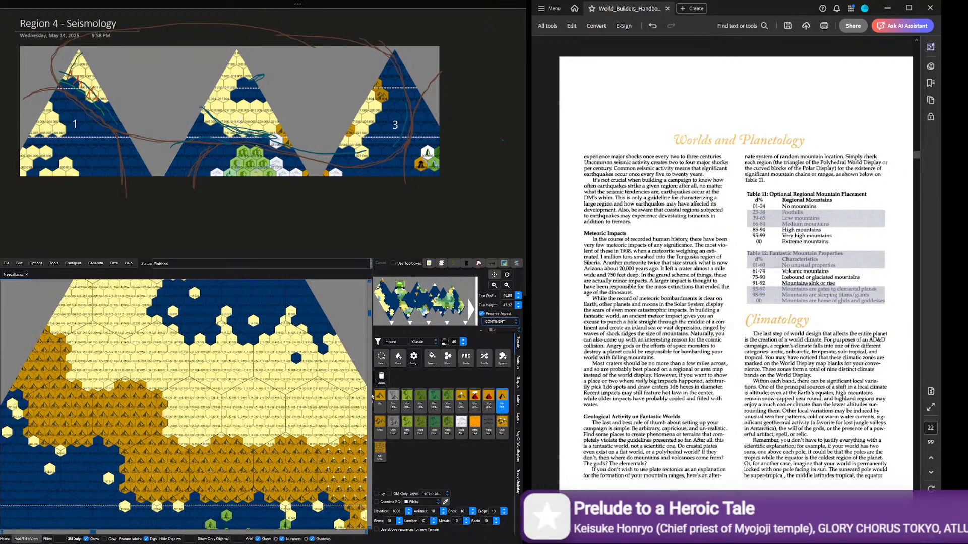
click(386, 342)
key(Delete)
key(Delete)
key(Delete)
key(Delete)
key(Delete)
key(Return)
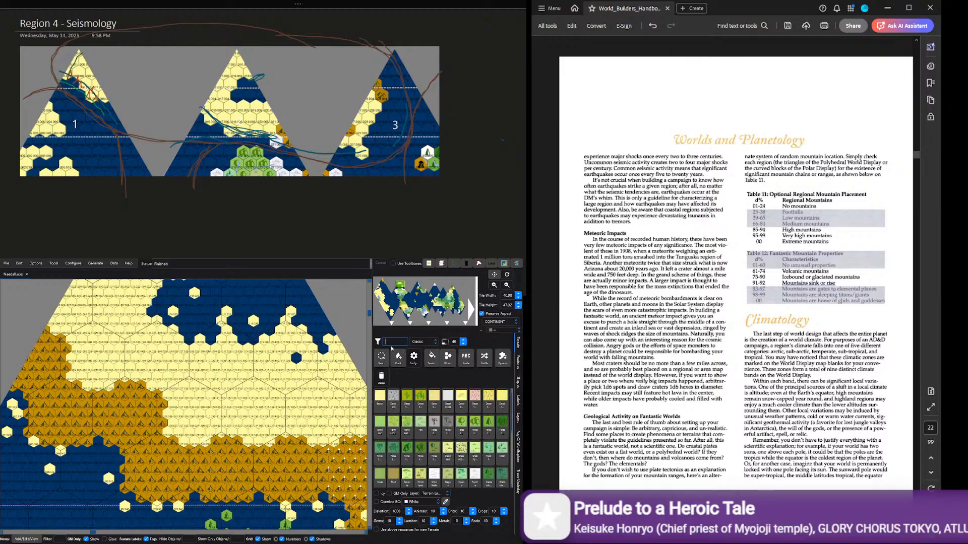
click(379, 397)
Step: Paint pale yellow lowland gaps through the mountain belt along the middle triangle's western and southern coasts, breaking it into narrower ranges
scroll(269, 462, down, 4)
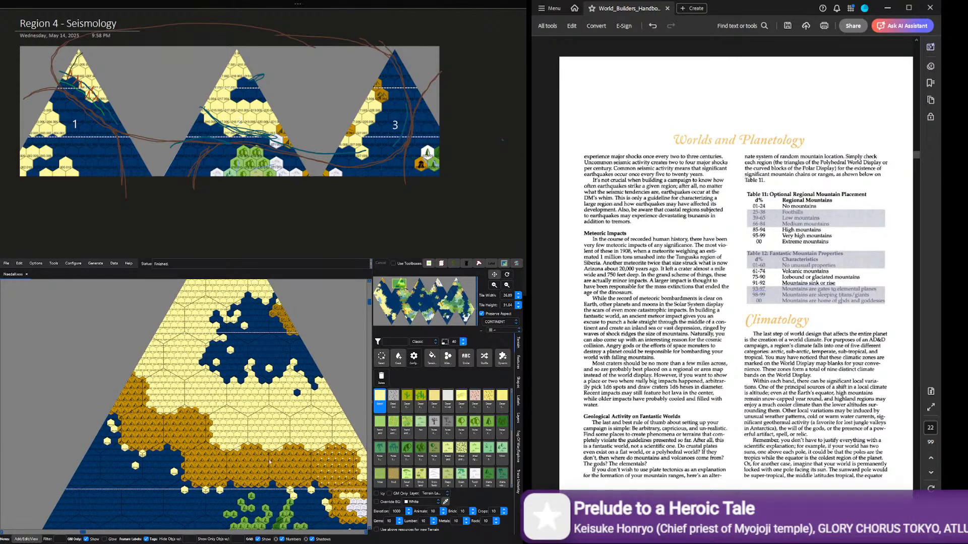
scroll(276, 458, up, 1)
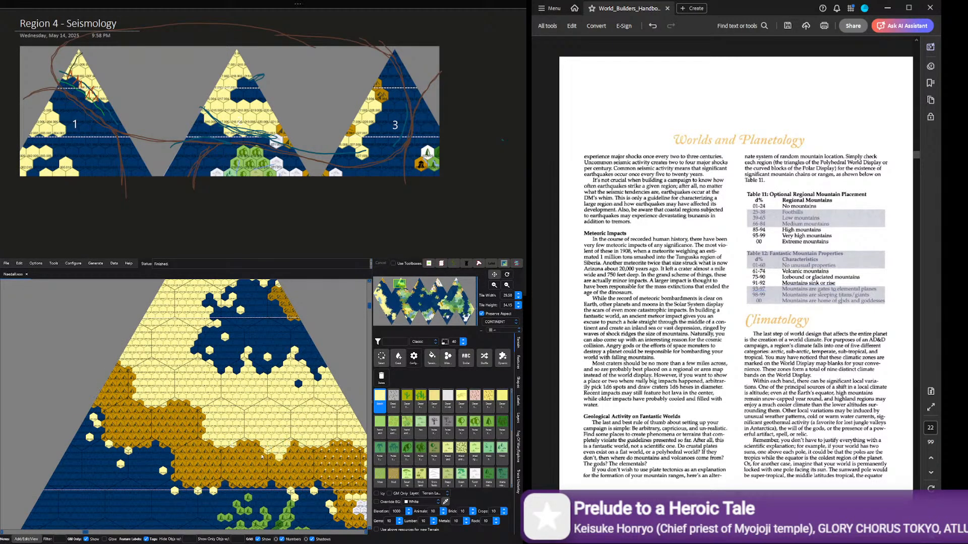
click(448, 358)
mouse_move(254, 451)
mouse_down()
mouse_move(217, 461)
mouse_move(222, 451)
mouse_move(196, 416)
mouse_up()
drag(138, 429, 179, 441)
mouse_move(104, 407)
mouse_down()
mouse_move(123, 395)
mouse_move(113, 411)
mouse_up()
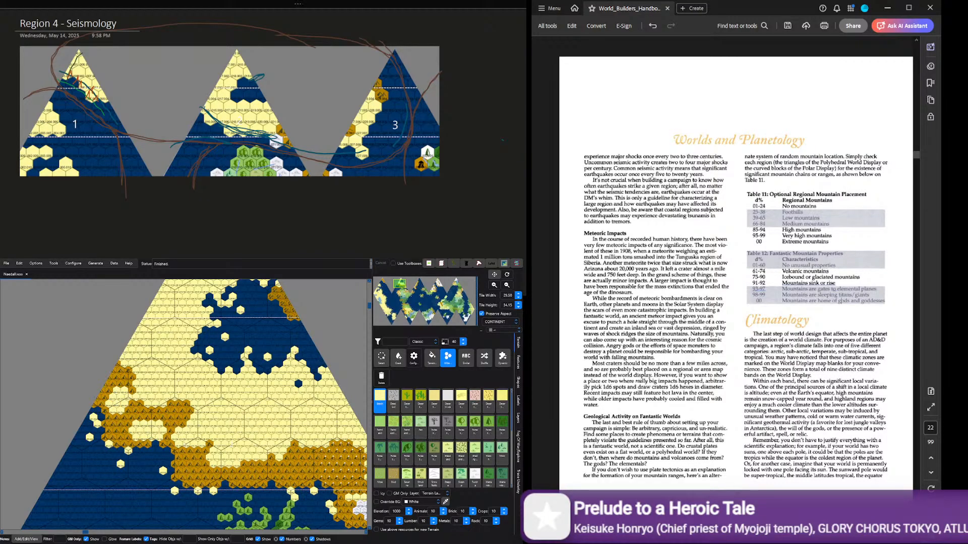
mouse_move(289, 473)
mouse_down()
mouse_move(311, 467)
mouse_move(314, 454)
mouse_move(349, 461)
mouse_move(342, 485)
mouse_move(328, 466)
mouse_move(353, 459)
mouse_up()
Step: Carve pale yellow valleys into the mountain mass along triangle 1's northeastern landmass
scroll(348, 494, down, 1)
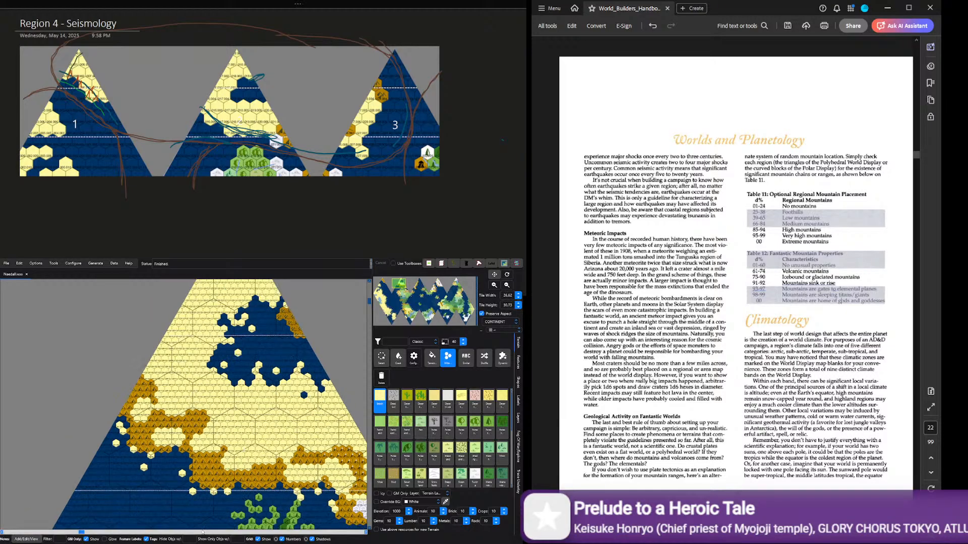
drag(102, 530, 32, 533)
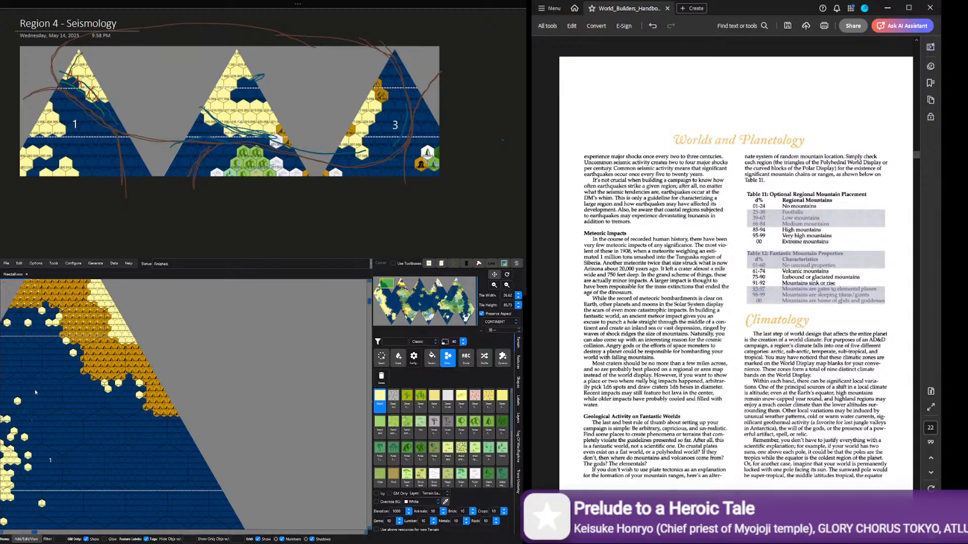
scroll(230, 363, up, 2)
scroll(231, 363, down, 1)
scroll(231, 363, down, 1)
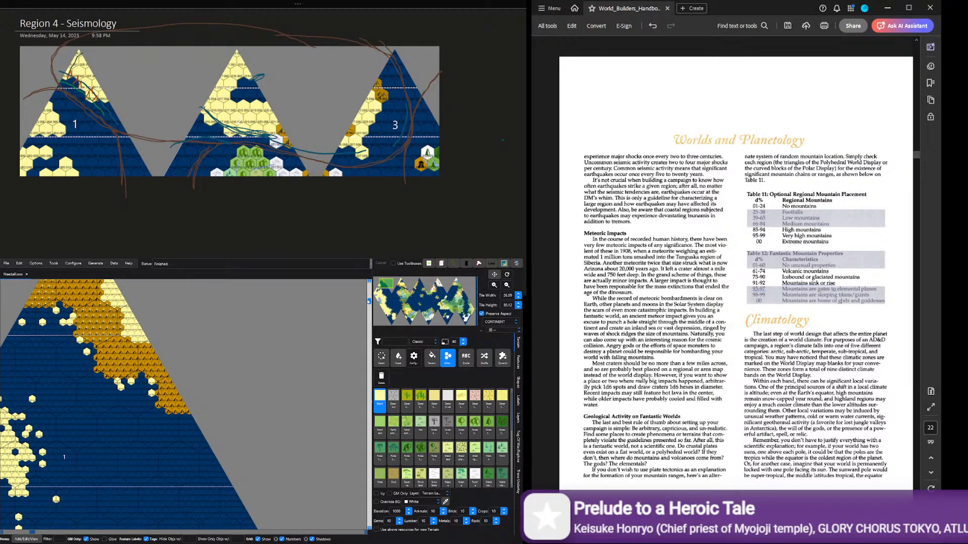
drag(369, 301, 369, 296)
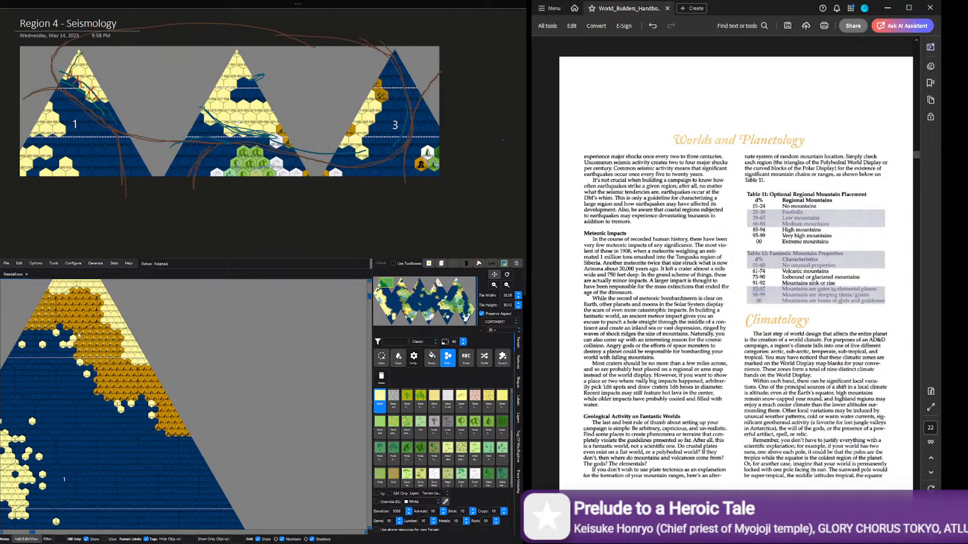
drag(72, 326, 98, 304)
mouse_move(135, 379)
mouse_down()
mouse_move(103, 338)
mouse_move(107, 353)
mouse_move(156, 376)
mouse_up()
drag(175, 412, 156, 385)
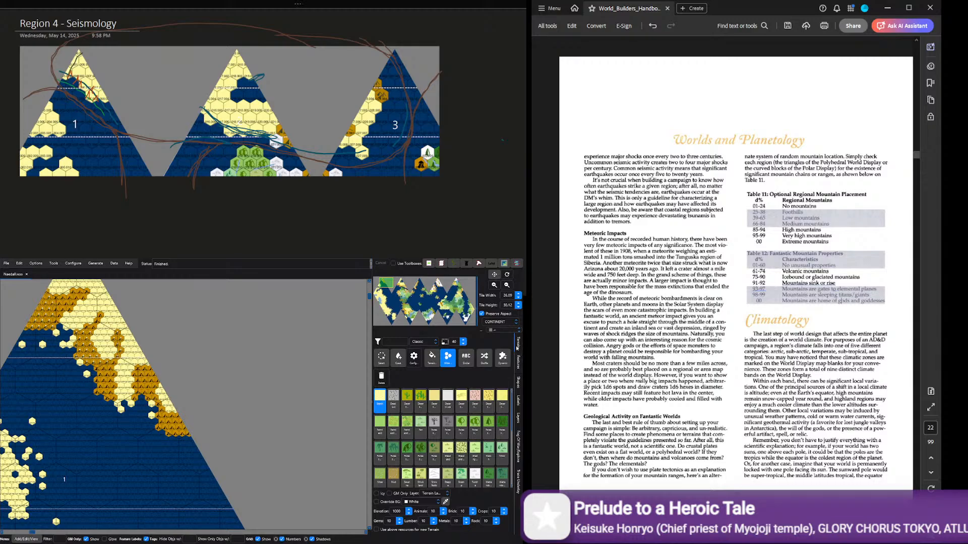
Step: Repaint orange mountain hexes across some of triangle 1's new valleys to reconnect the ranges
scroll(502, 427, down, 5)
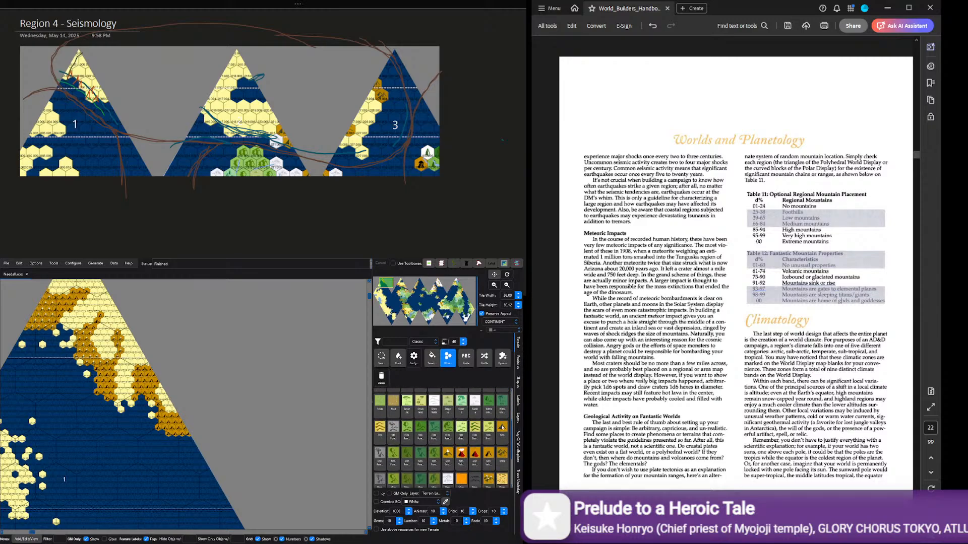
click(496, 427)
scroll(148, 369, up, 2)
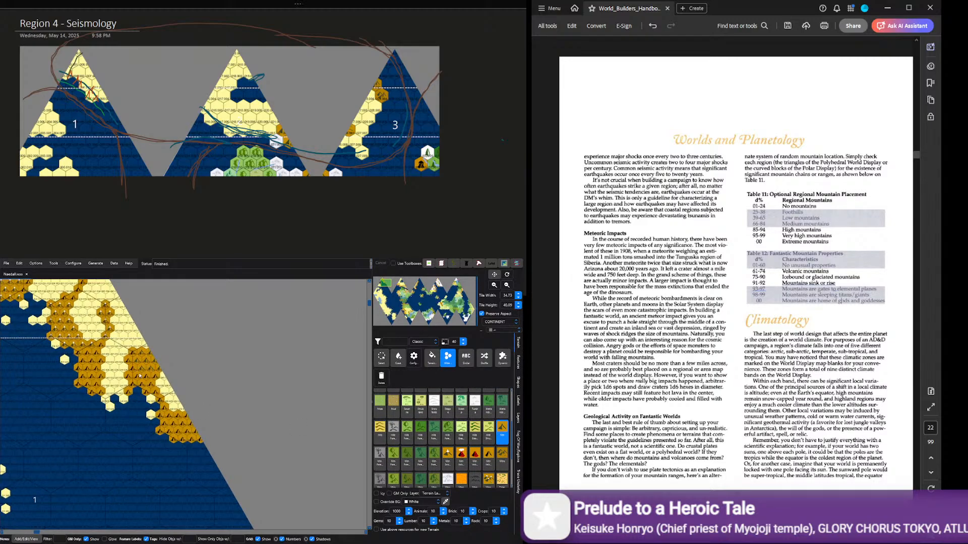
click(448, 358)
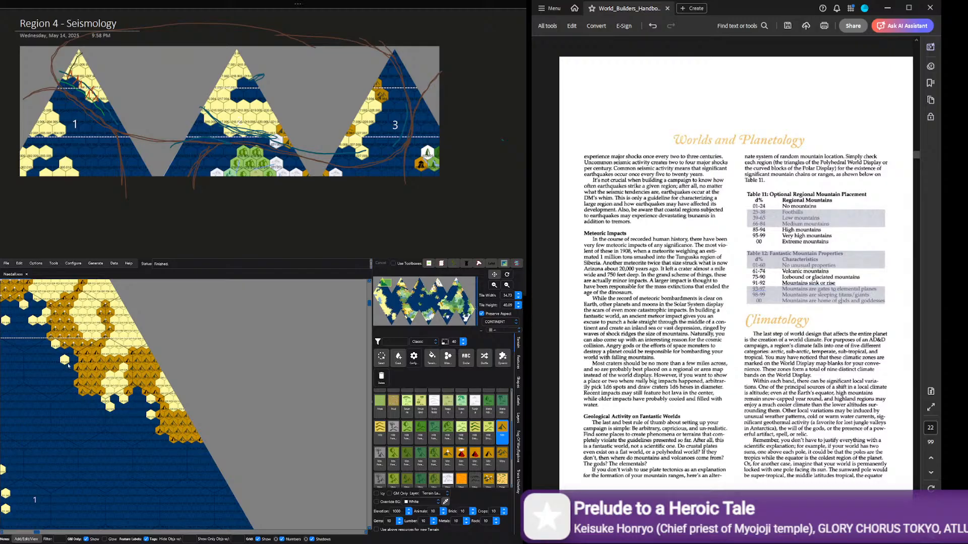
click(21, 531)
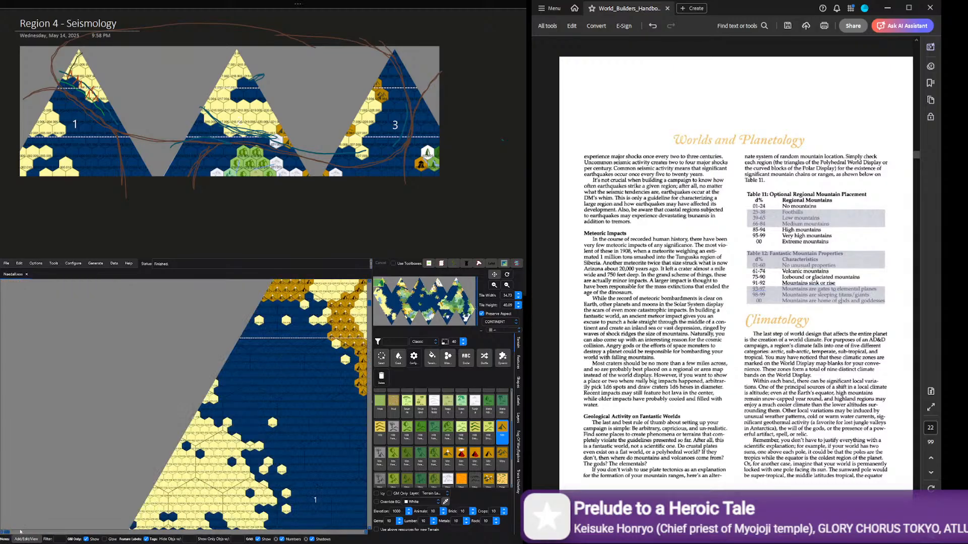
scroll(276, 366, down, 3)
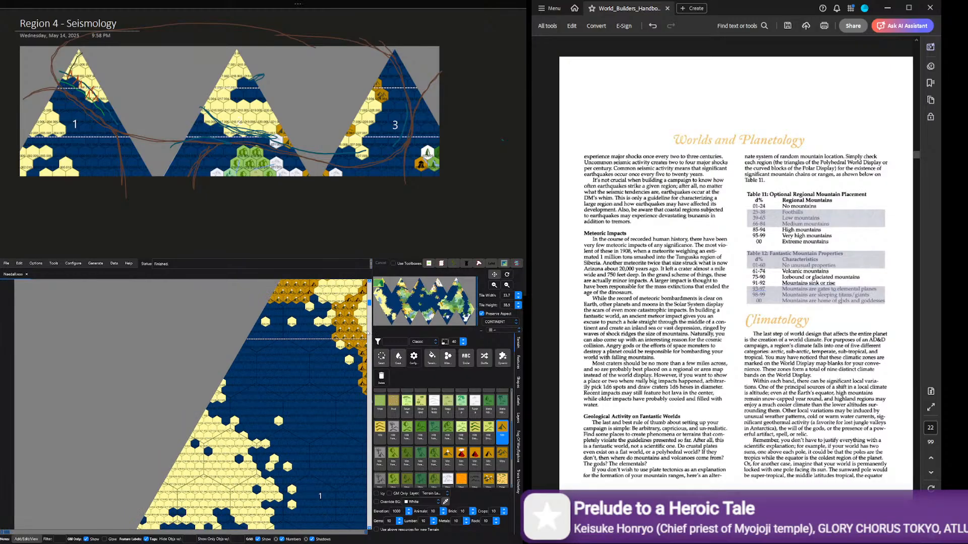
scroll(285, 354, up, 3)
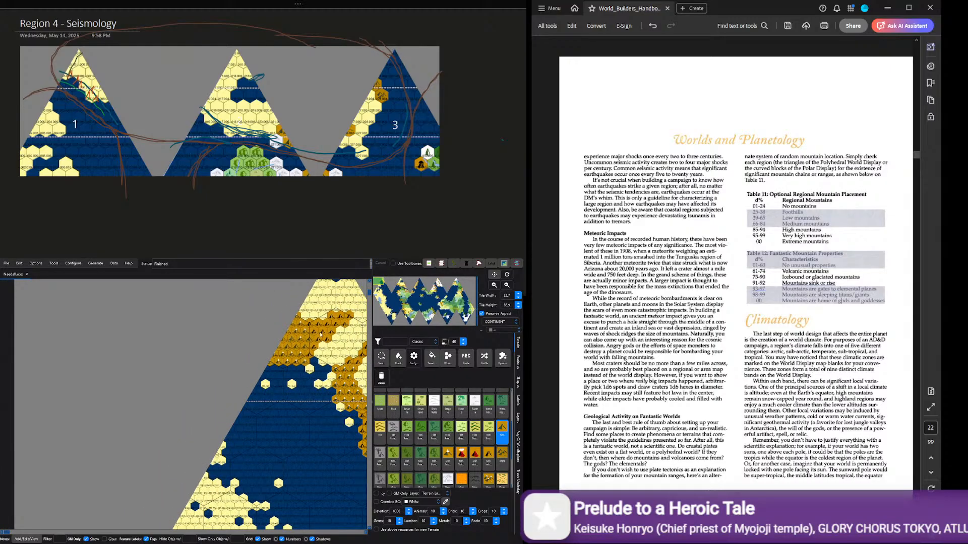
drag(349, 348, 339, 343)
Step: Try other tiles in the mountain terrain row and examine the ranges from triangle 1 to the middle triangle's southern coast
click(489, 456)
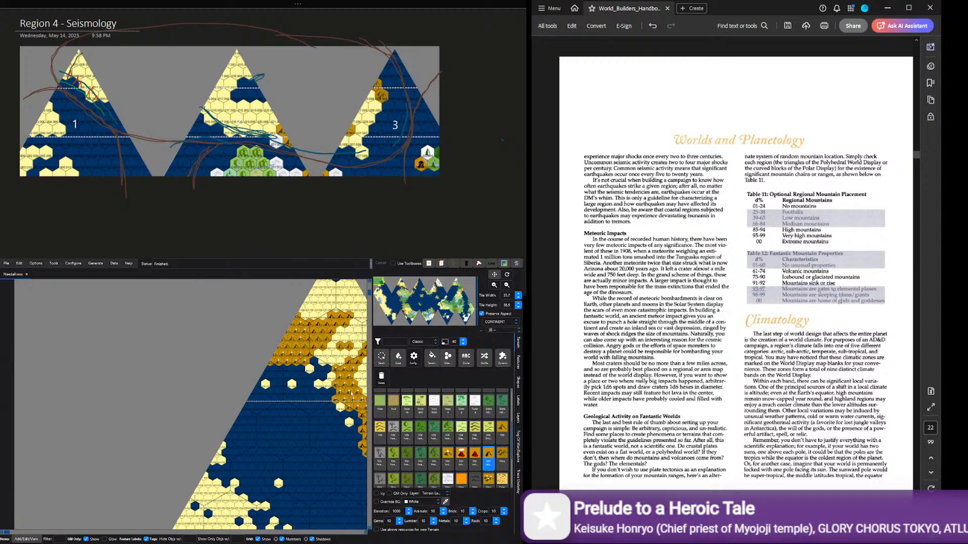
click(452, 462)
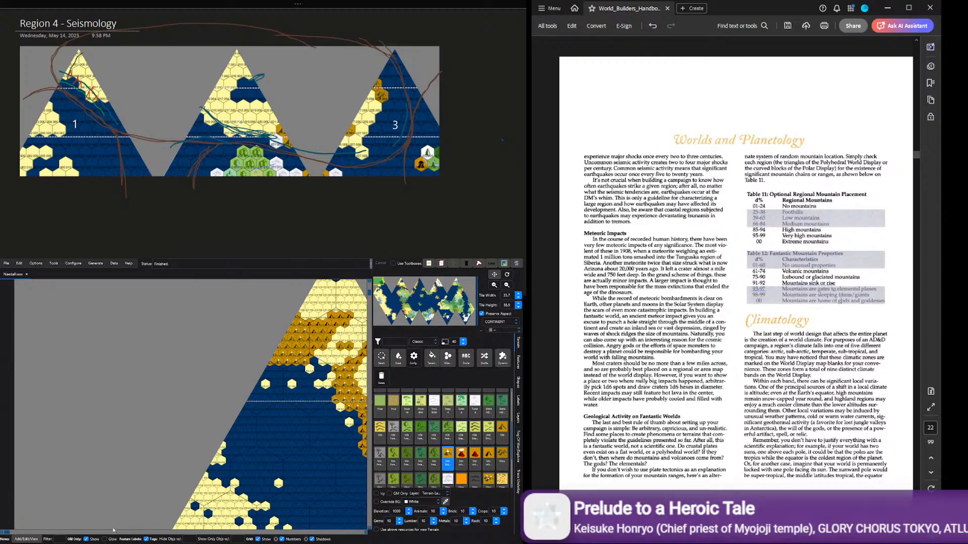
scroll(2, 534, right, 1)
scroll(3, 534, right, 1)
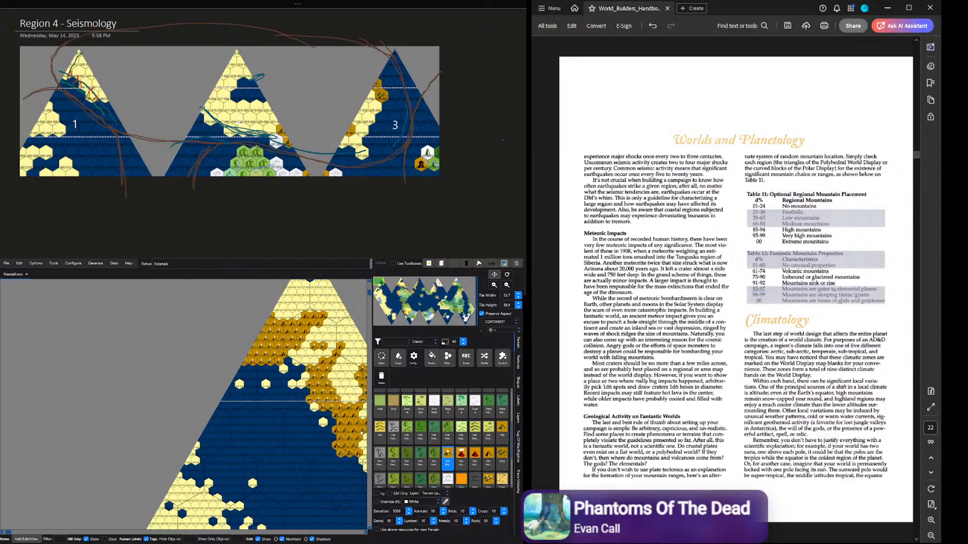
drag(9, 532, 22, 532)
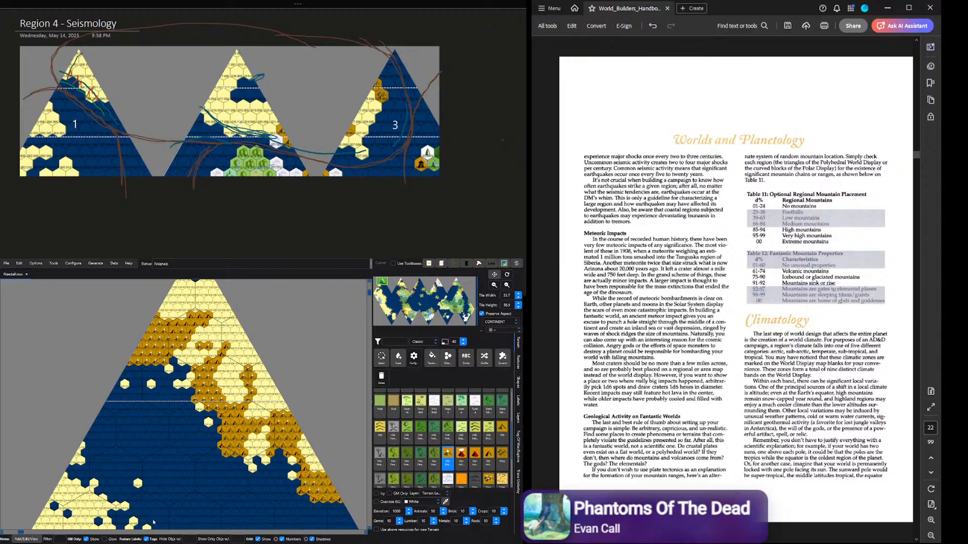
drag(20, 532, 95, 533)
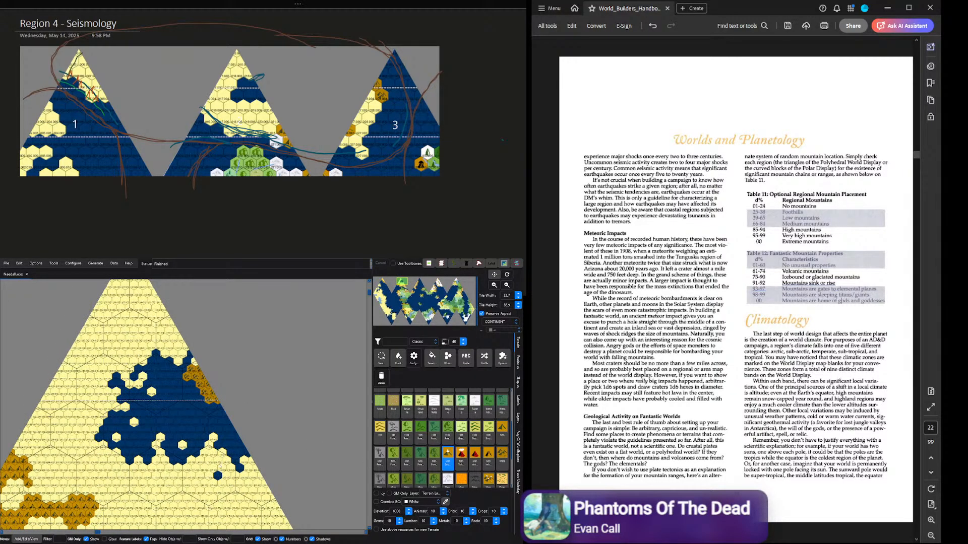
scroll(219, 466, down, 1)
drag(369, 292, 369, 303)
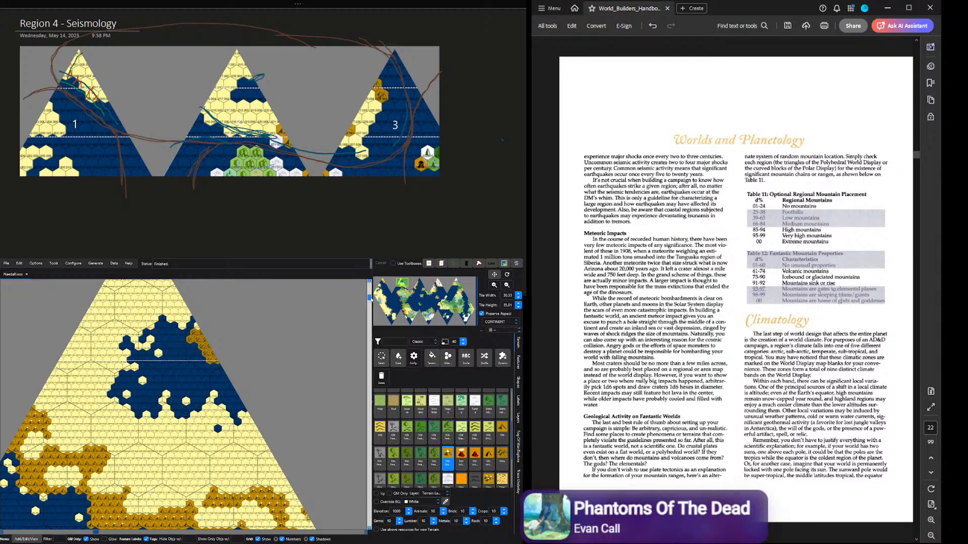
drag(369, 298, 369, 317)
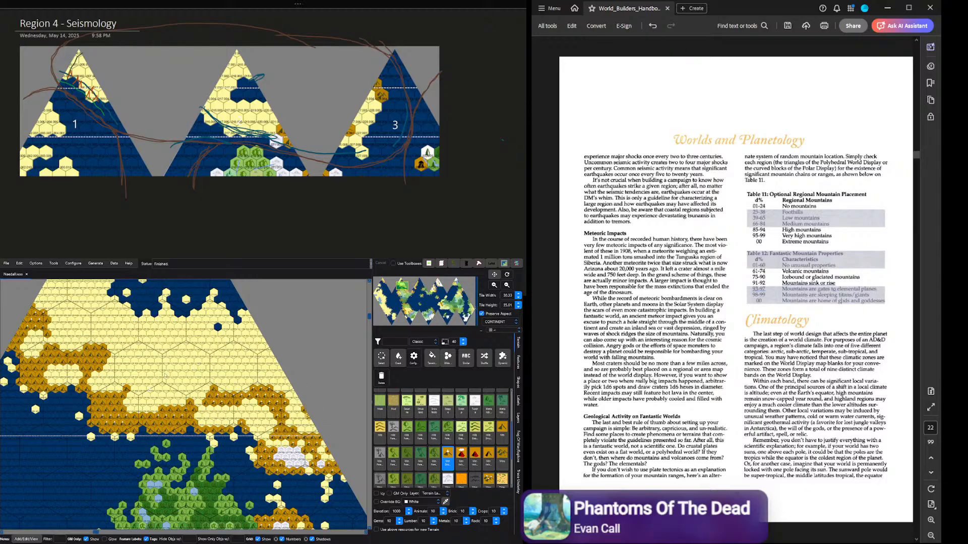
Step: Switch back to the first pale yellow terrain and look over the ranges of triangle 1 and the middle triangle's west coast
scroll(420, 411, up, 3)
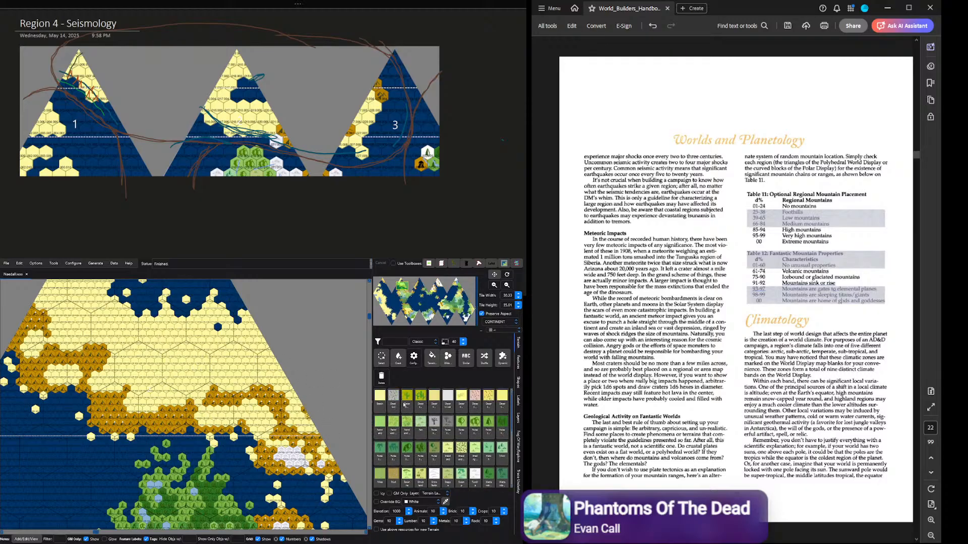
click(380, 402)
scroll(87, 408, down, 3)
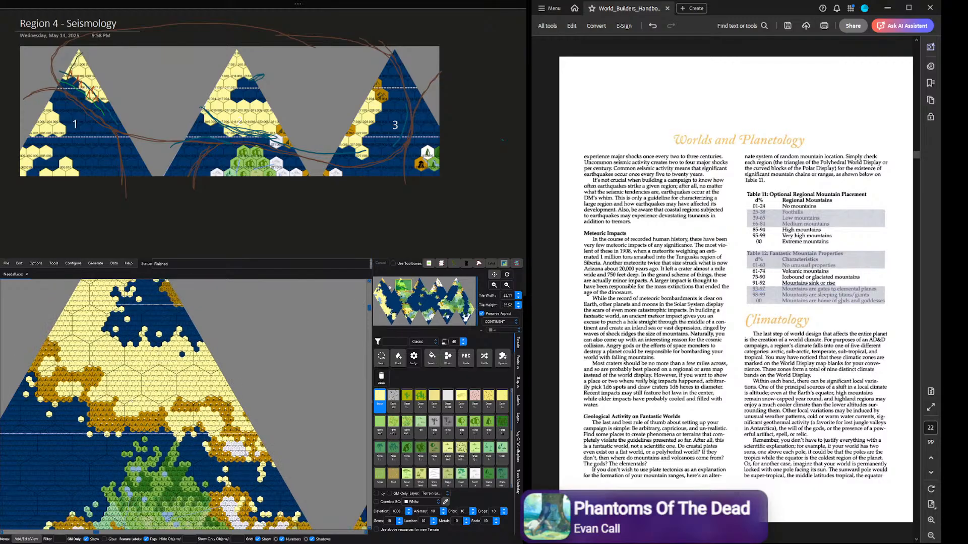
click(379, 287)
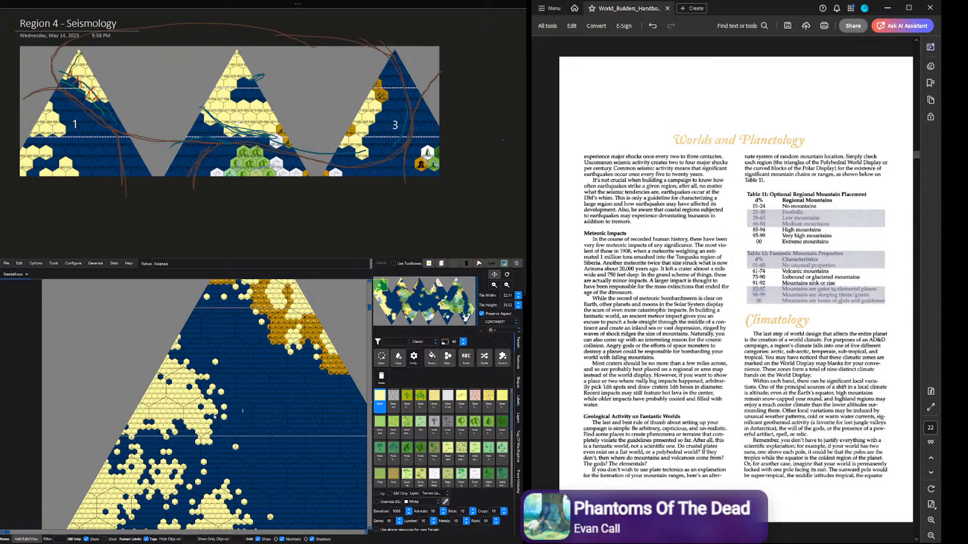
drag(382, 285, 398, 286)
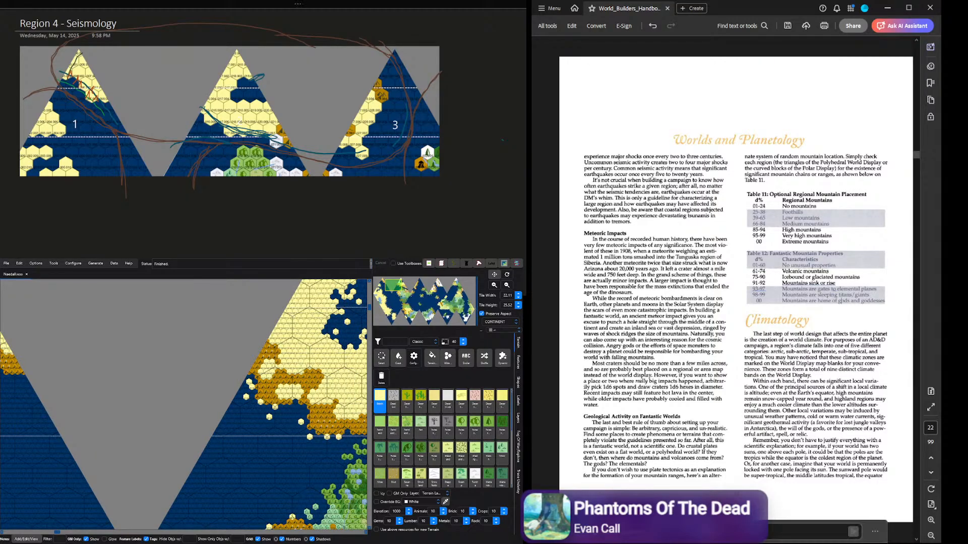
Step: Consult the handbook's Mountain Ranges guidelines and Diagram 5 on page 27, and bring the map back to triangle 1's peak
scroll(861, 402, down, 2)
scroll(861, 403, down, 2)
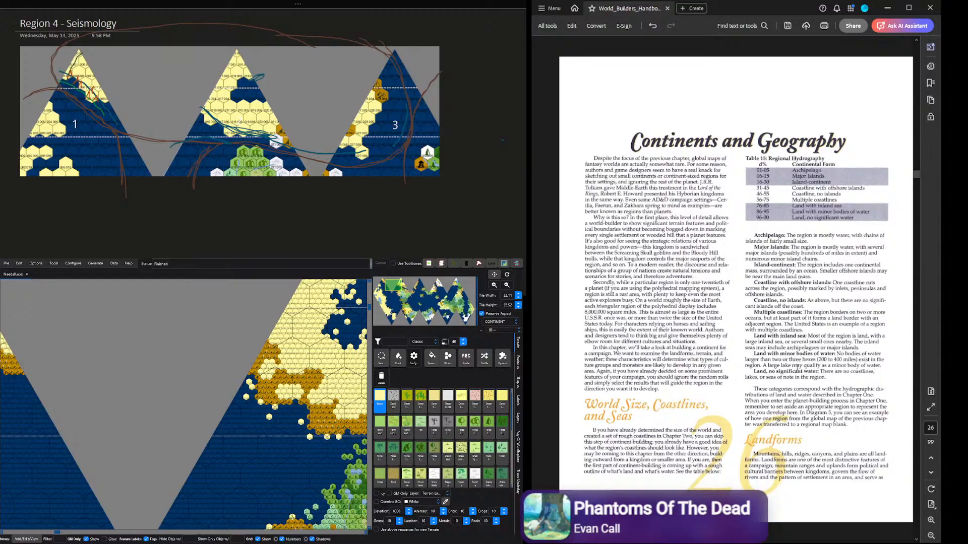
scroll(799, 373, down, 2)
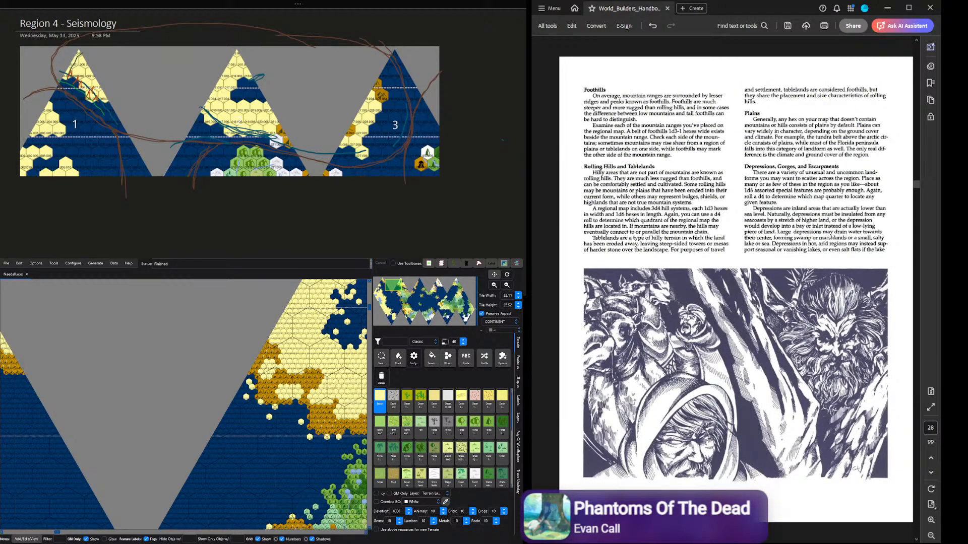
scroll(785, 283, up, 1)
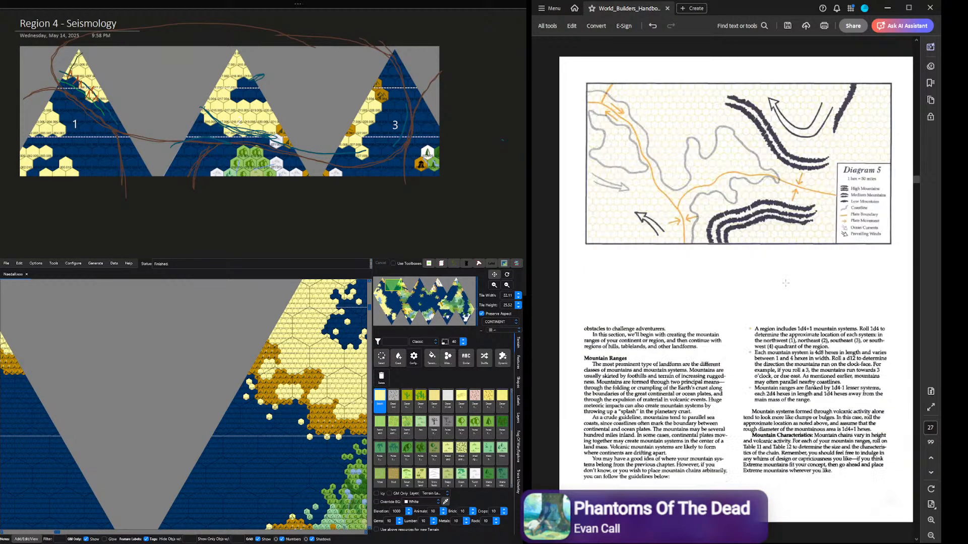
scroll(682, 228, up, 1)
scroll(682, 228, down, 1)
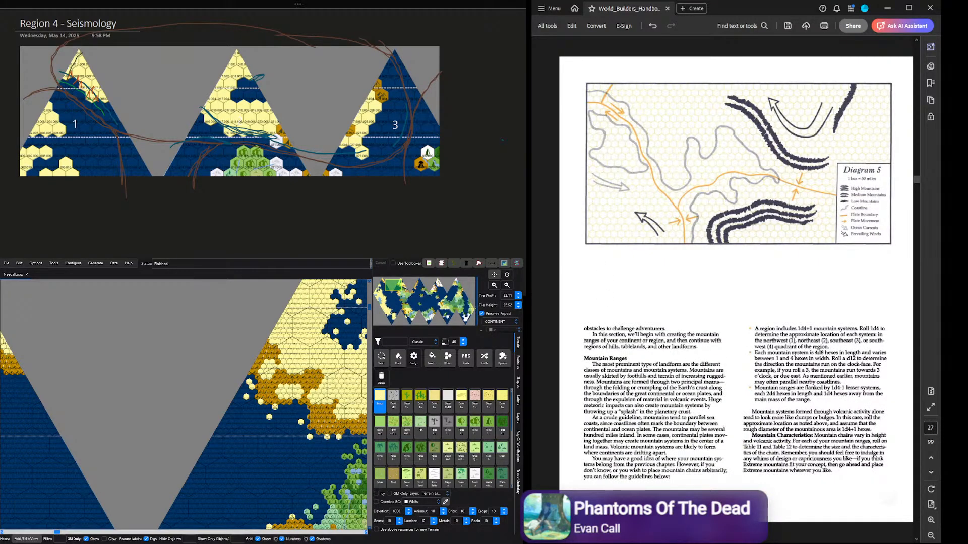
click(140, 533)
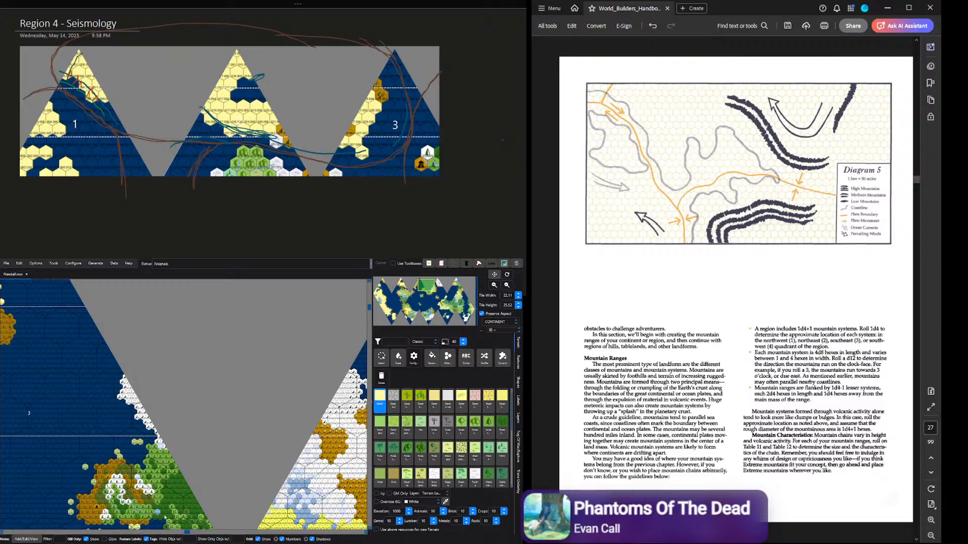
click(384, 283)
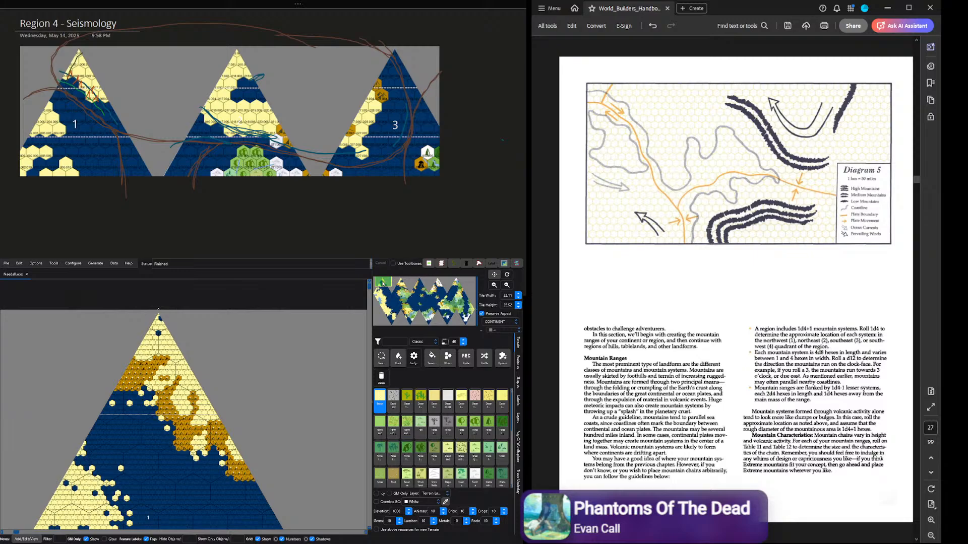
Step: Number the four mountain systems 1 to 4 by hand on the Region 4 sketch, adding a line from the middle triangle to triangle 3
drag(102, 69, 105, 80)
drag(223, 149, 231, 156)
drag(348, 146, 348, 155)
drag(337, 70, 338, 81)
drag(275, 91, 384, 89)
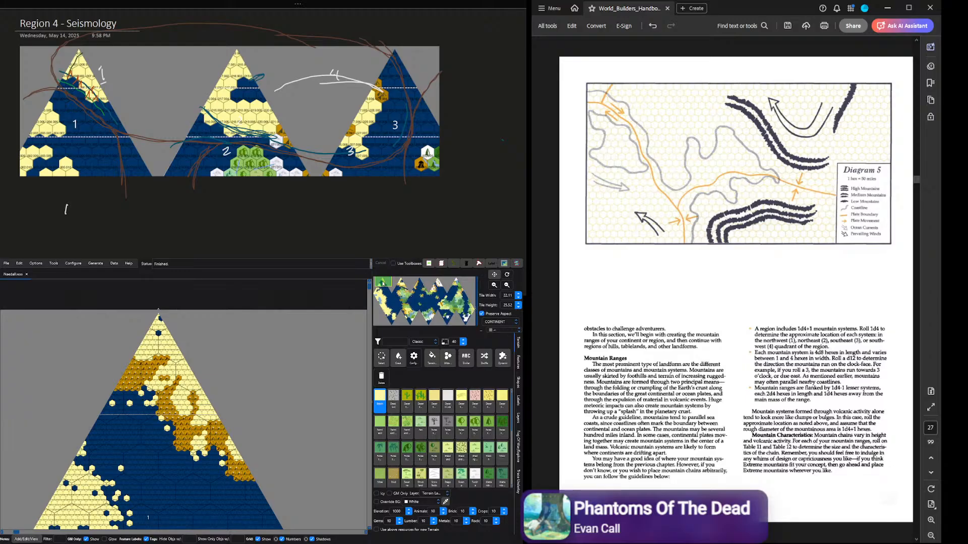
click(898, 316)
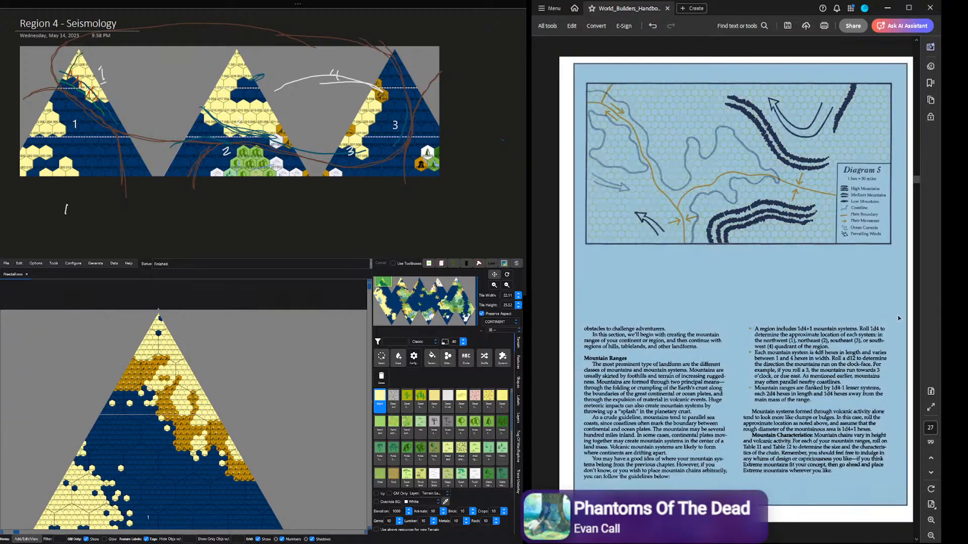
double_click(882, 329)
click(729, 301)
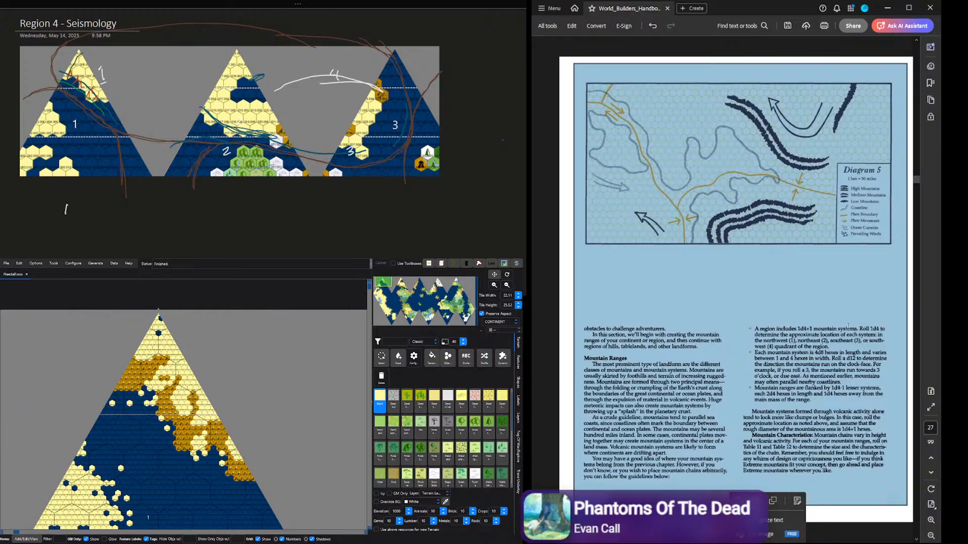
click(845, 327)
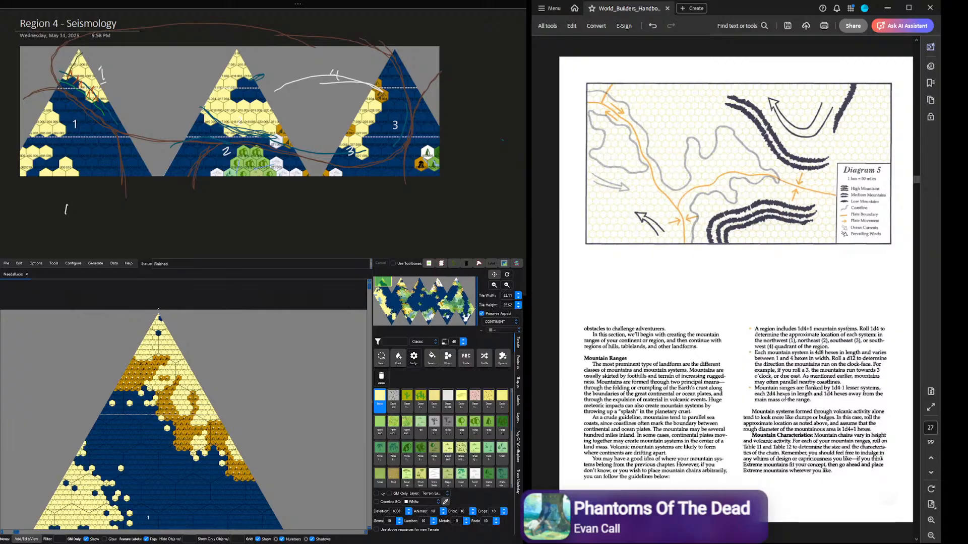
Step: Handwrite a "subsystems" heading below the sketch, with an underlined column 1 and row numbers 1 and 2
drag(45, 226, 49, 252)
mouse_move(32, 185)
mouse_down()
mouse_move(27, 192)
mouse_move(56, 199)
mouse_move(78, 193)
mouse_up()
drag(34, 220, 193, 215)
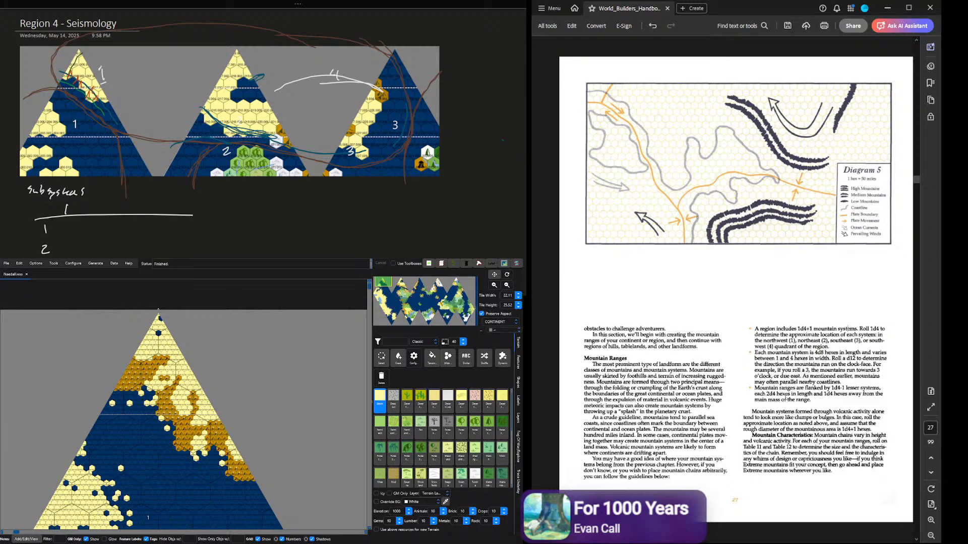
Step: Write the length and distance values for both subsystems of system 1, giving the first one 3L, 1A
drag(68, 226, 85, 232)
drag(118, 223, 123, 230)
drag(68, 245, 83, 254)
drag(93, 256, 131, 253)
drag(124, 249, 131, 248)
Step: Add underlined columns 2, 3 and 4 to the subsystems notes and write their row numbers, undoing the last stray stroke
drag(295, 201, 306, 208)
drag(244, 221, 386, 220)
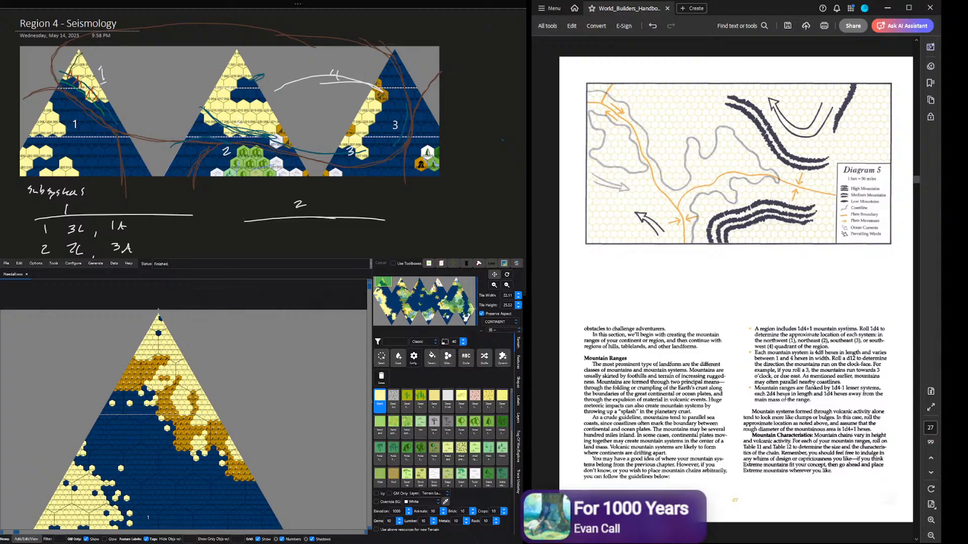
drag(255, 228, 256, 239)
mouse_move(301, 204)
mouse_down()
mouse_move(309, 219)
mouse_move(283, 211)
mouse_up()
mouse_move(351, 204)
mouse_down()
mouse_move(353, 215)
mouse_move(389, 219)
mouse_up()
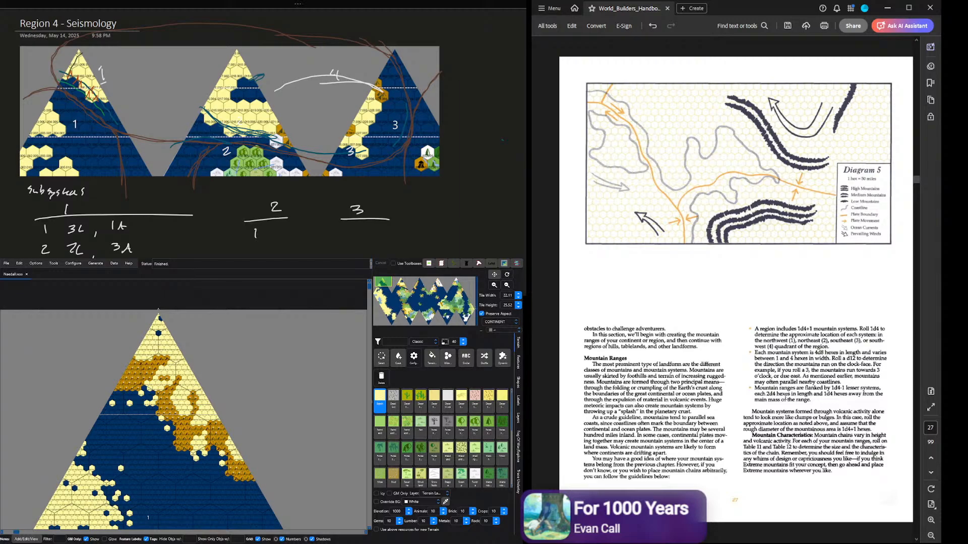
drag(349, 226, 348, 240)
drag(447, 208, 453, 220)
drag(432, 228, 467, 224)
drag(432, 237, 444, 242)
key(ctrl+z)
Step: Fill in the remaining subsystems: 4L, 3A for system 2, 7L, 4A for system 3, and 6L, 2A and 4L, 2A for system 4
mouse_move(292, 230)
mouse_down()
mouse_move(293, 238)
mouse_move(308, 231)
mouse_up()
drag(356, 231, 370, 245)
drag(385, 233, 383, 243)
drag(387, 244, 394, 243)
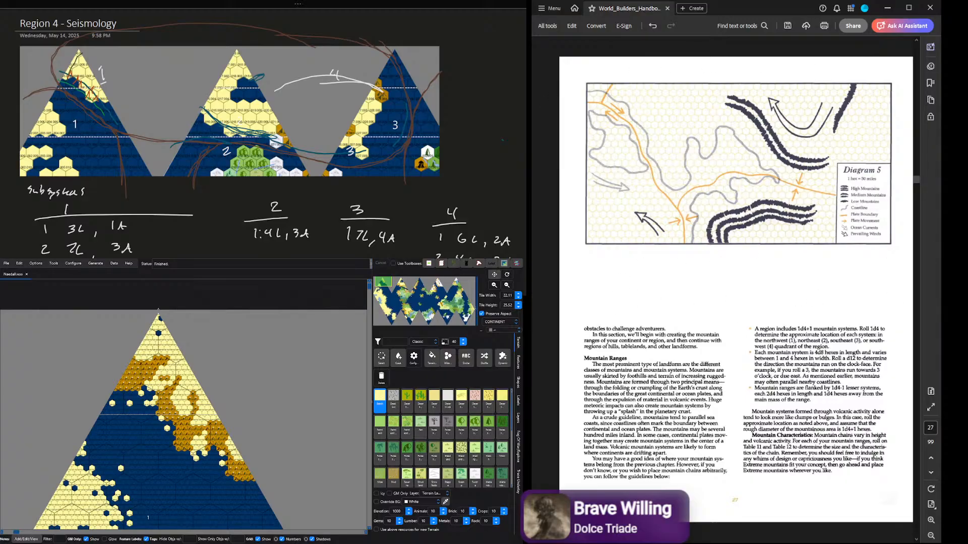
Step: Compare the handwritten subsystem values with the numbered mountain systems on the Region 4 sketch
scroll(496, 93, down, 2)
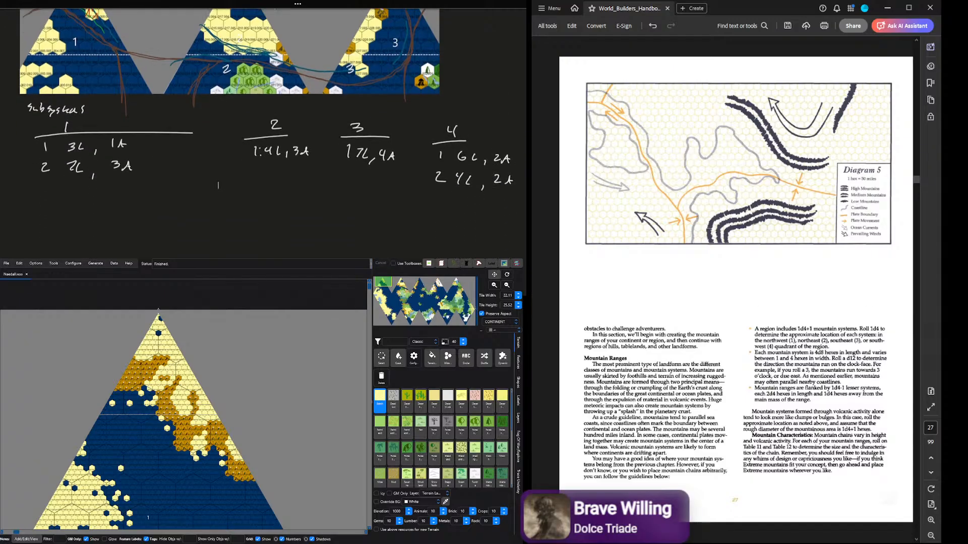
scroll(496, 93, up, 2)
scroll(496, 93, down, 2)
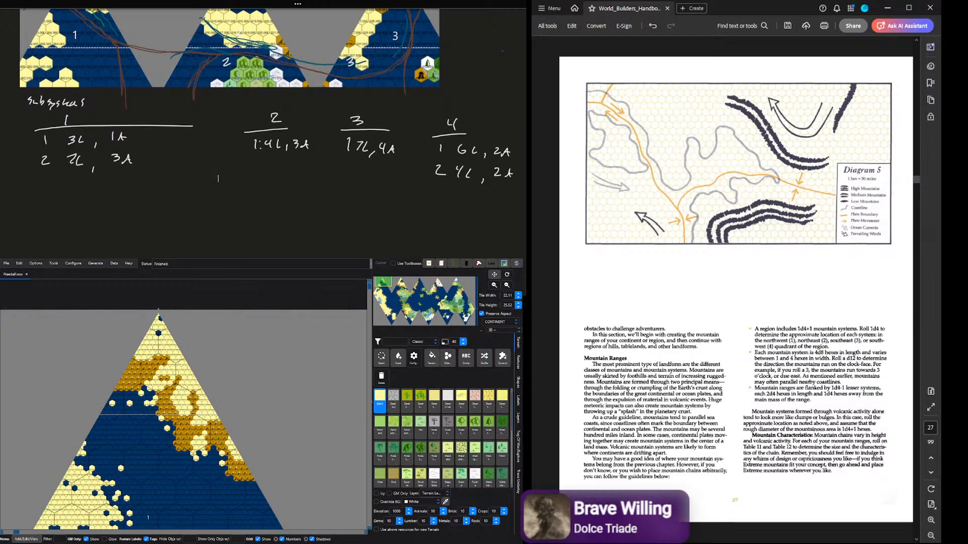
scroll(496, 93, up, 2)
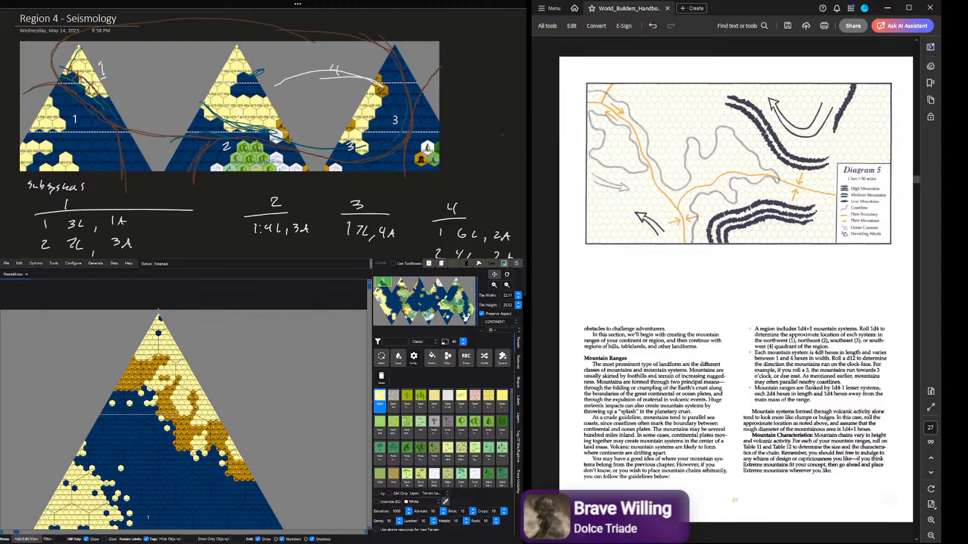
scroll(496, 93, down, 2)
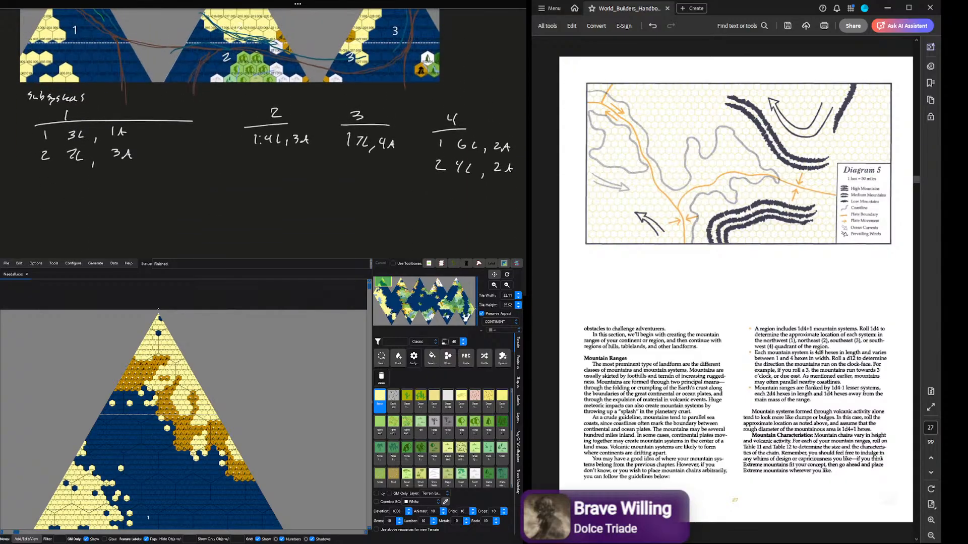
scroll(496, 93, up, 2)
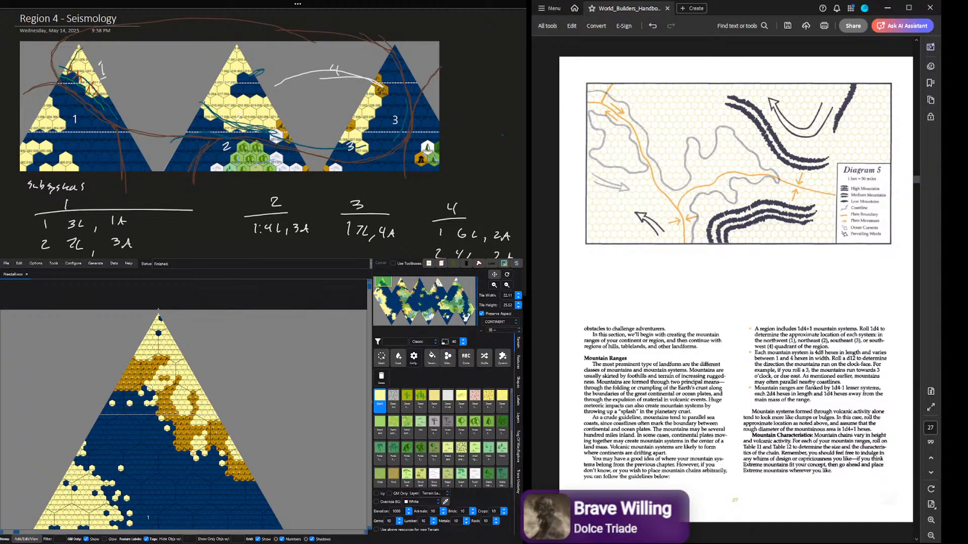
scroll(496, 93, down, 2)
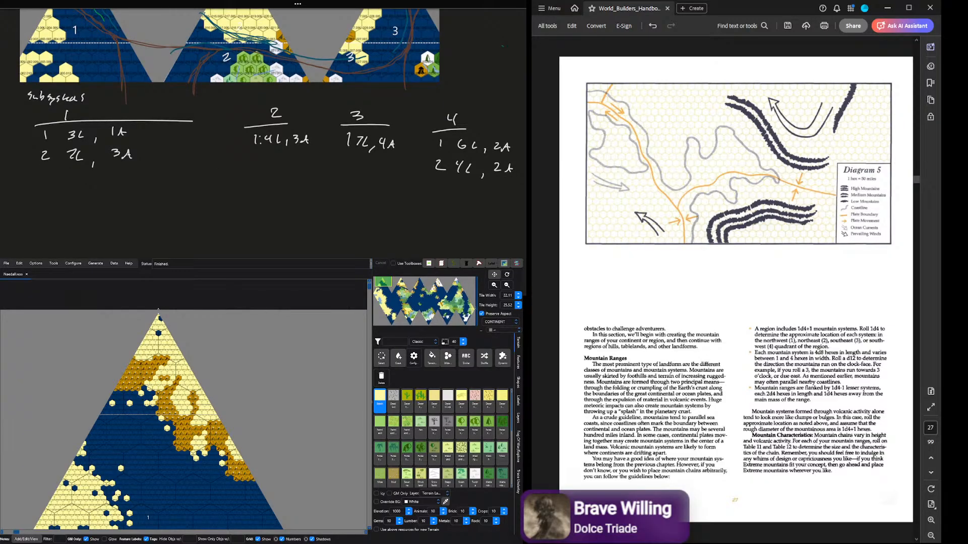
scroll(496, 92, up, 1)
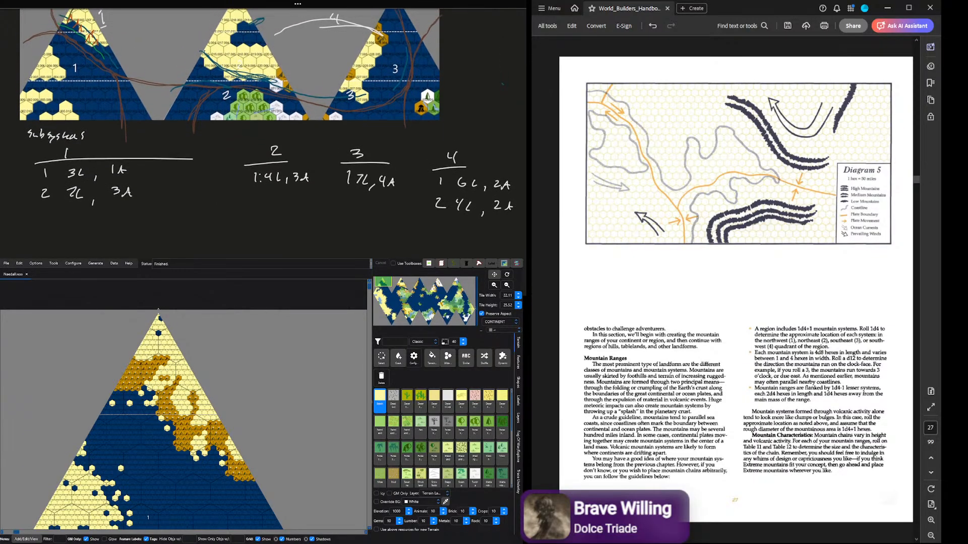
scroll(496, 92, up, 1)
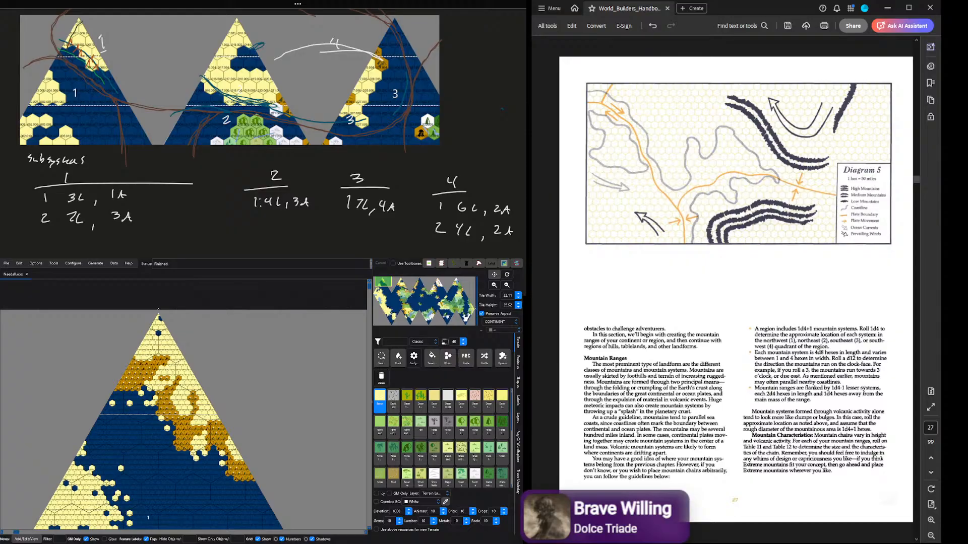
Step: Paint orange mountain hexes into the pale valley within triangle 1's northern range
scroll(125, 378, up, 5)
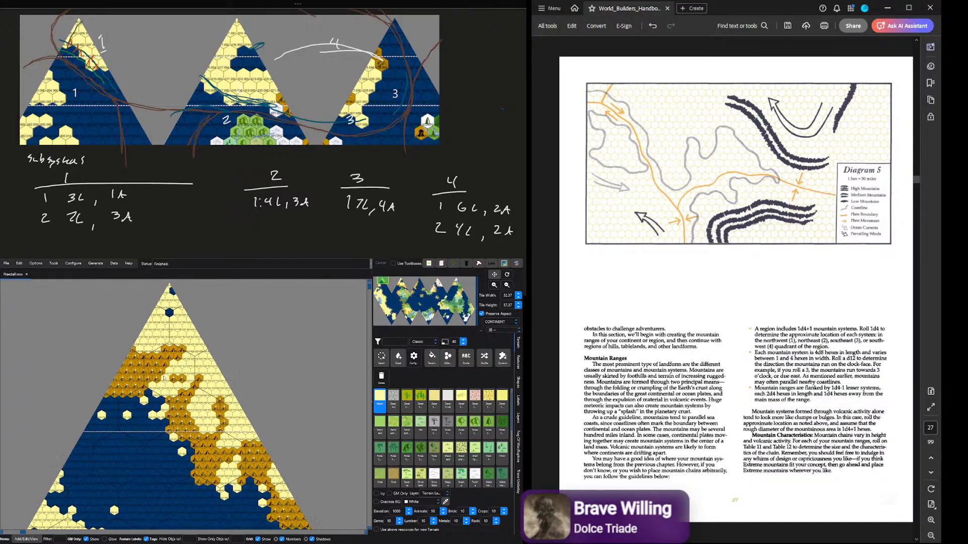
scroll(480, 409, down, 5)
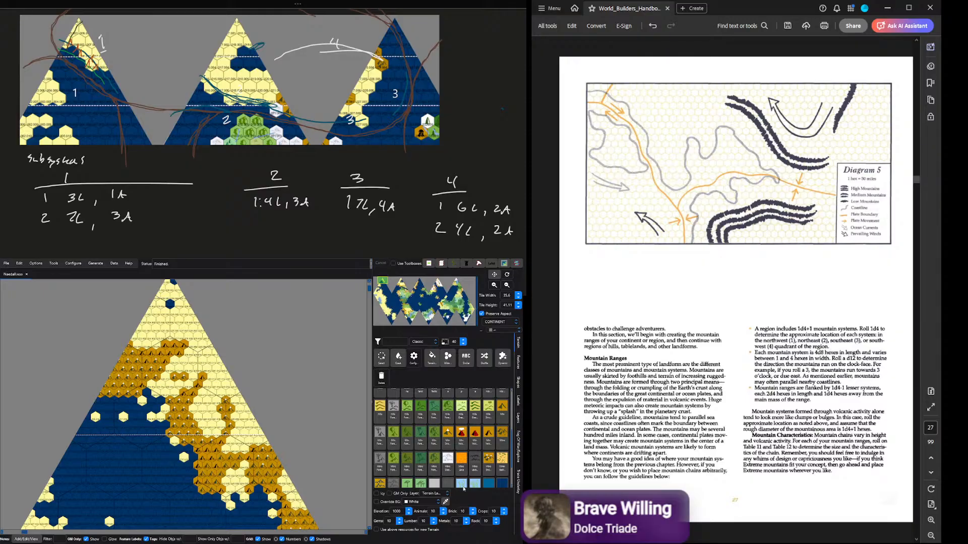
click(498, 409)
drag(204, 411, 211, 427)
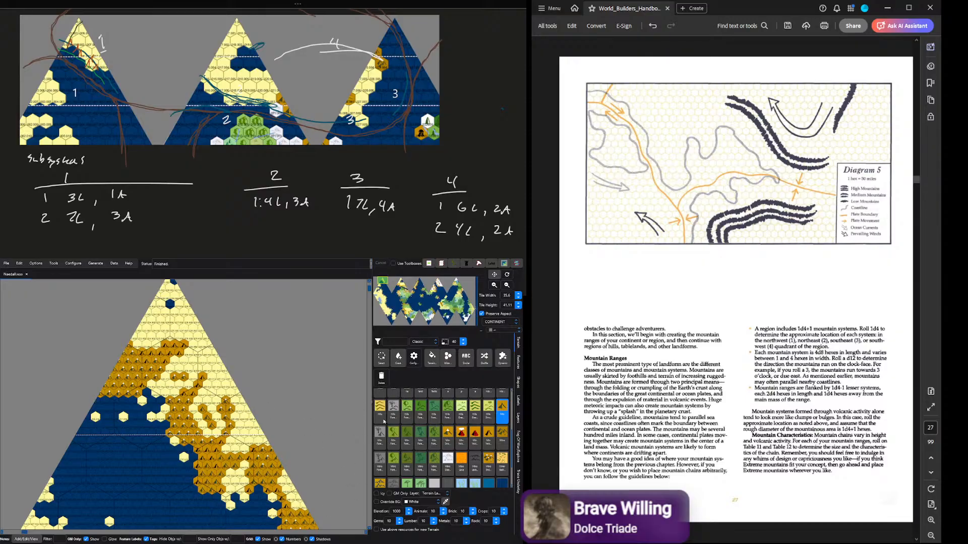
Step: Paint yellow hills terrain with an overriding background colour sampled from the orange mountains around triangle 1's northern peak
click(380, 411)
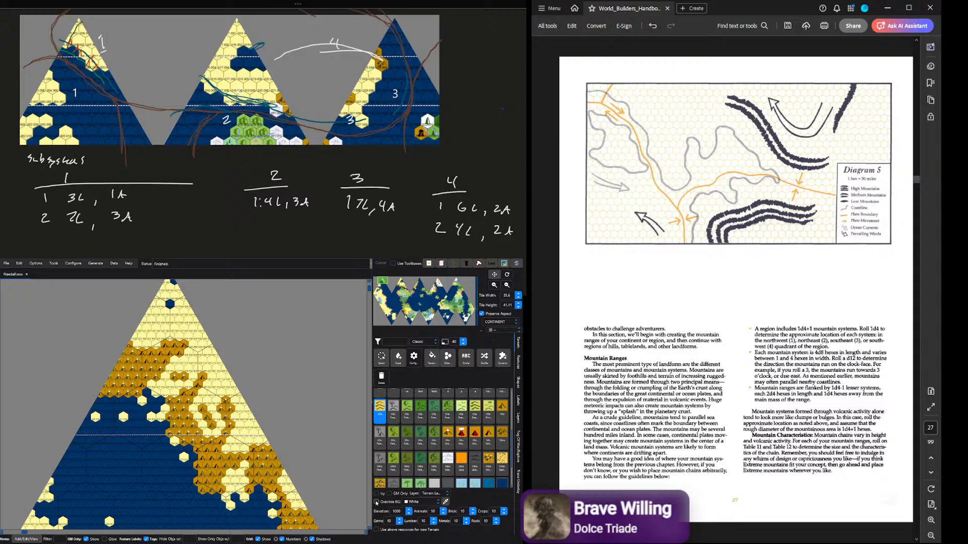
click(445, 502)
click(213, 426)
click(160, 323)
drag(166, 321, 192, 306)
click(184, 296)
click(179, 290)
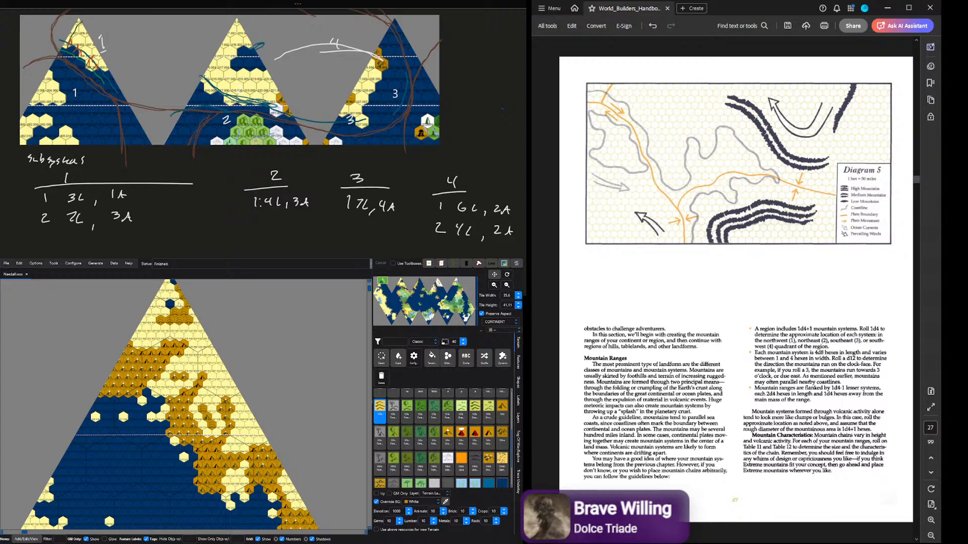
click(178, 310)
Step: Examine the facing sides of triangle 1 and the middle triangle, switching to mountain terrain and back to hills
scroll(200, 322, down, 2)
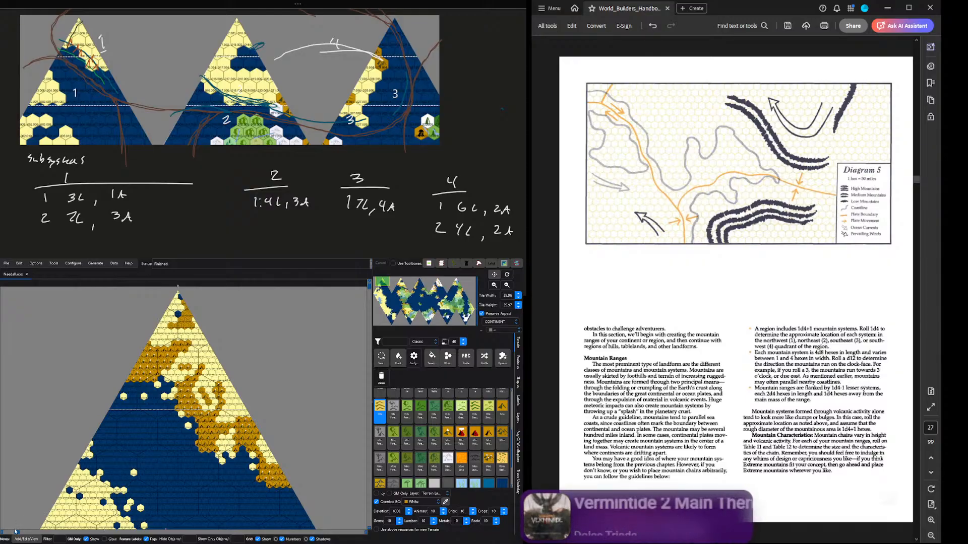
drag(18, 532, 43, 532)
scroll(110, 434, down, 3)
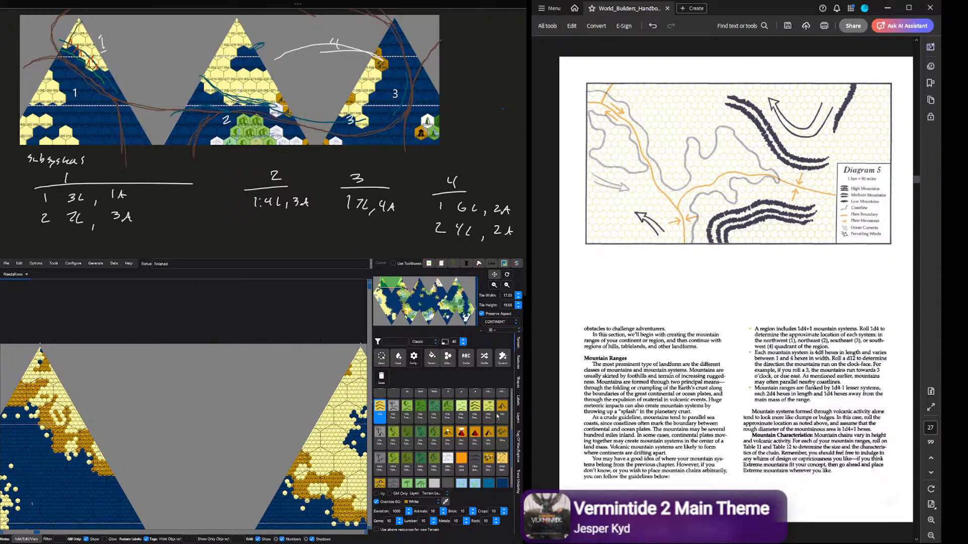
click(502, 410)
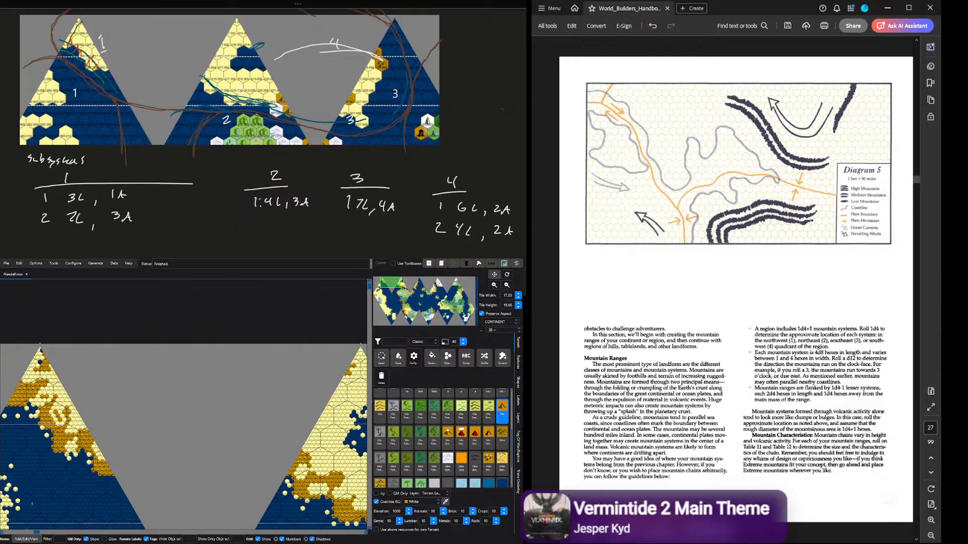
click(380, 409)
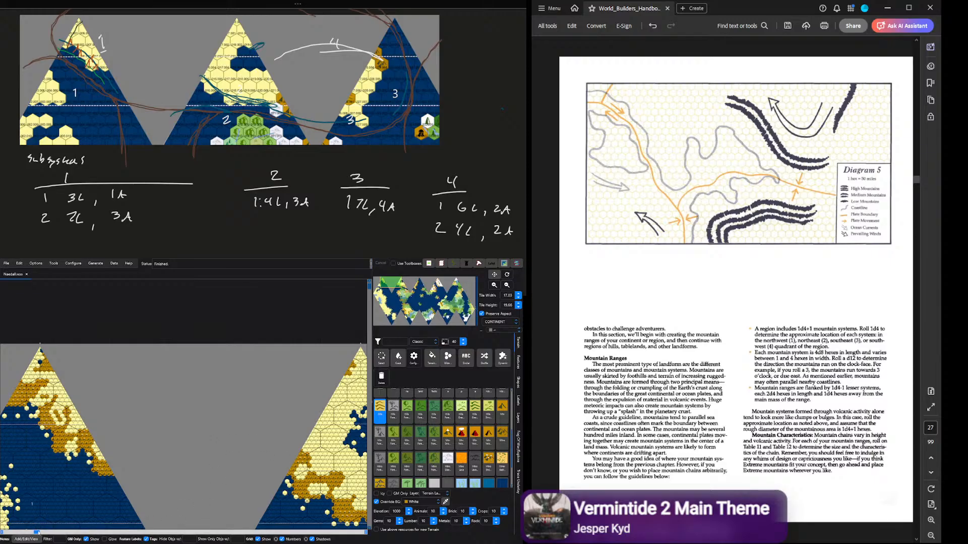
Step: Paint a small round clump of orange-backed hills inland in the middle triangle, just north of its southern range
drag(38, 531, 90, 533)
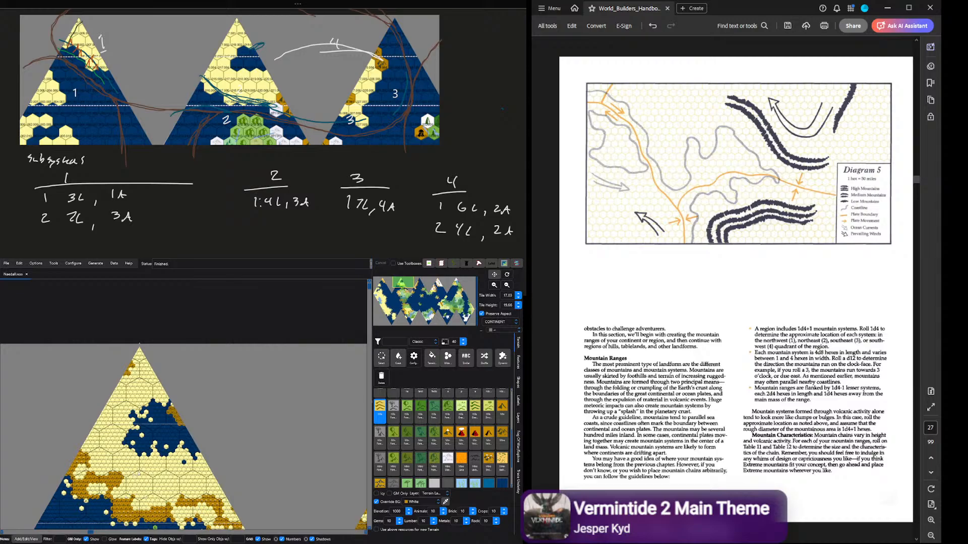
scroll(139, 474, down, 1)
scroll(217, 487, up, 5)
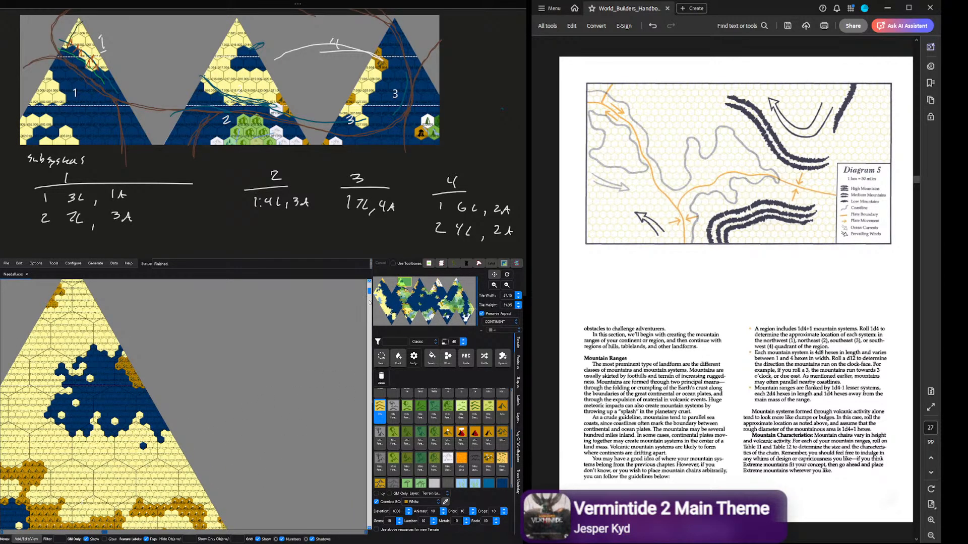
scroll(217, 487, up, 1)
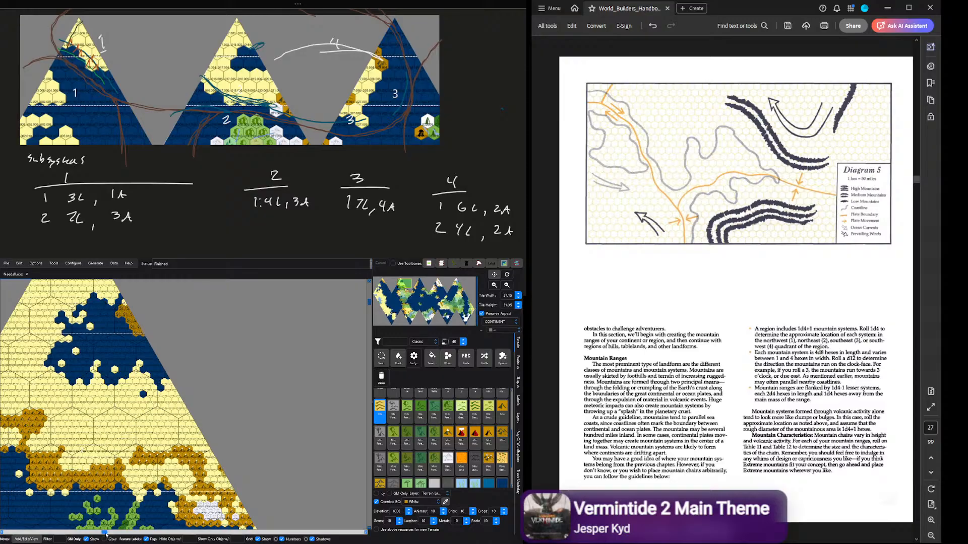
drag(107, 535, 95, 532)
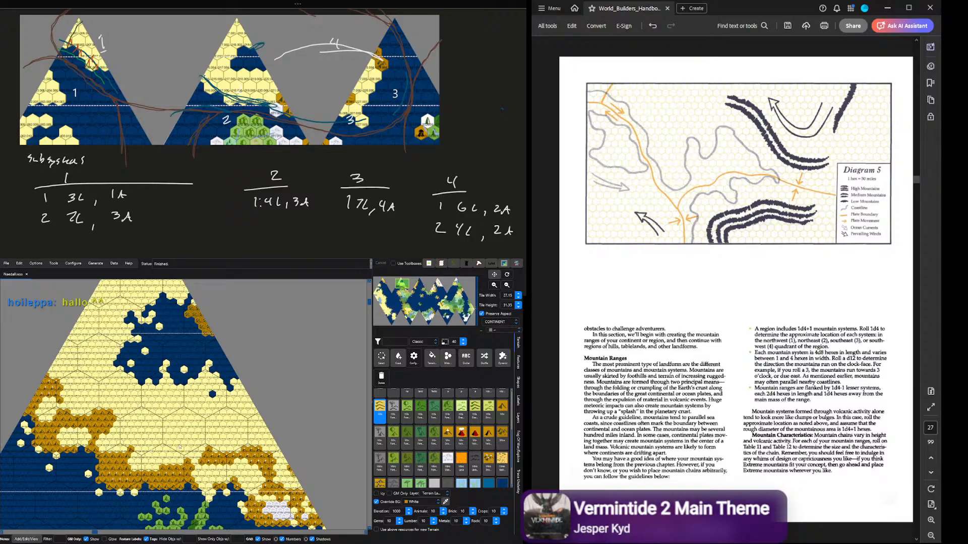
click(177, 443)
click(171, 438)
click(167, 436)
click(163, 431)
click(177, 433)
click(180, 436)
click(171, 443)
click(171, 429)
click(174, 425)
click(182, 425)
click(184, 431)
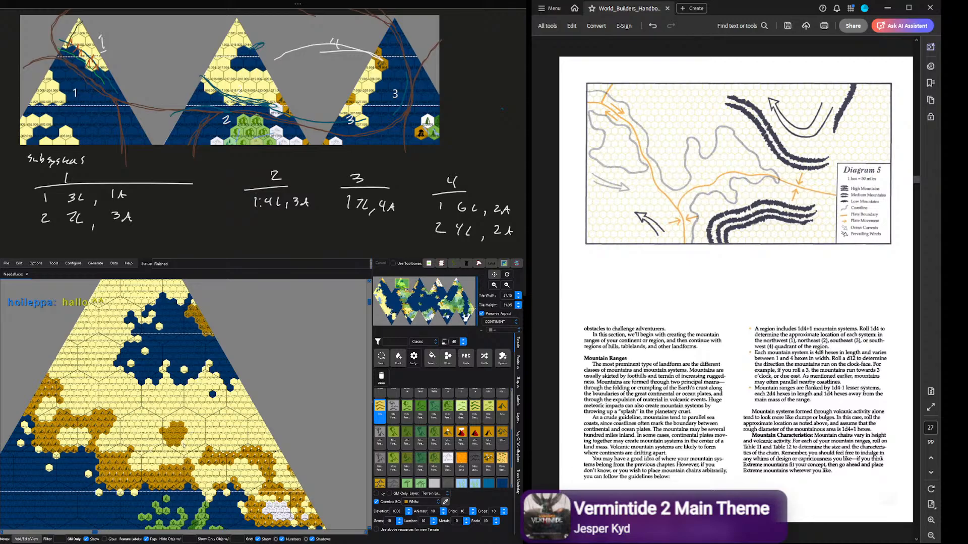
Step: Choose the orange mountain terrain and bring the range along triangle 3's west coast into view
click(501, 410)
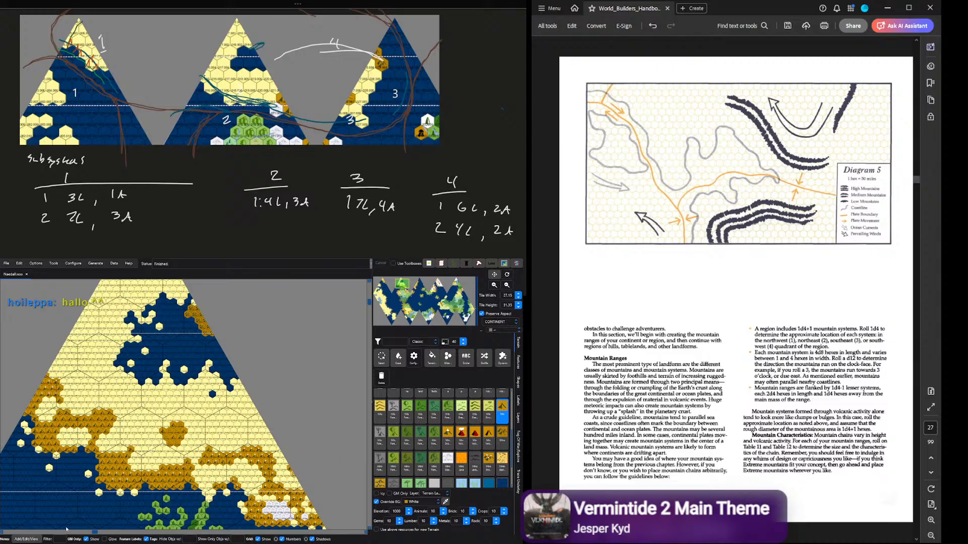
drag(99, 534, 140, 534)
scroll(212, 446, down, 1)
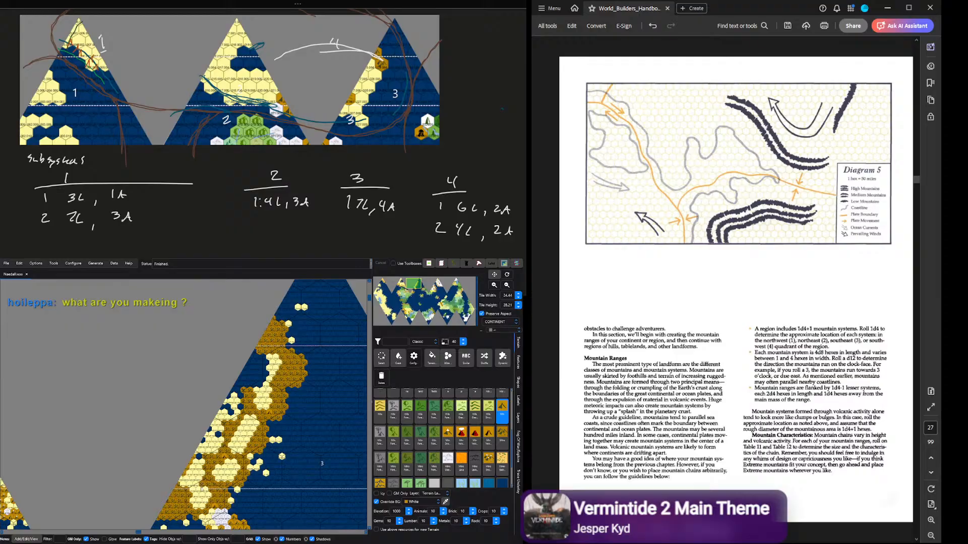
scroll(201, 489, up, 2)
drag(369, 307, 369, 314)
scroll(227, 447, down, 1)
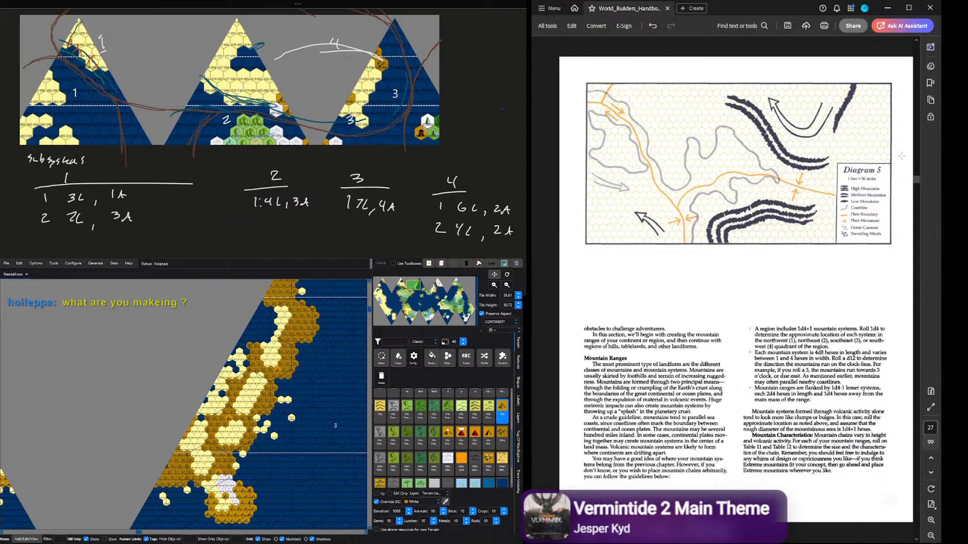
Step: Return to the World Builder's Guidebook cover and skim forward to the Approaches section on page 6
drag(917, 180, 917, 47)
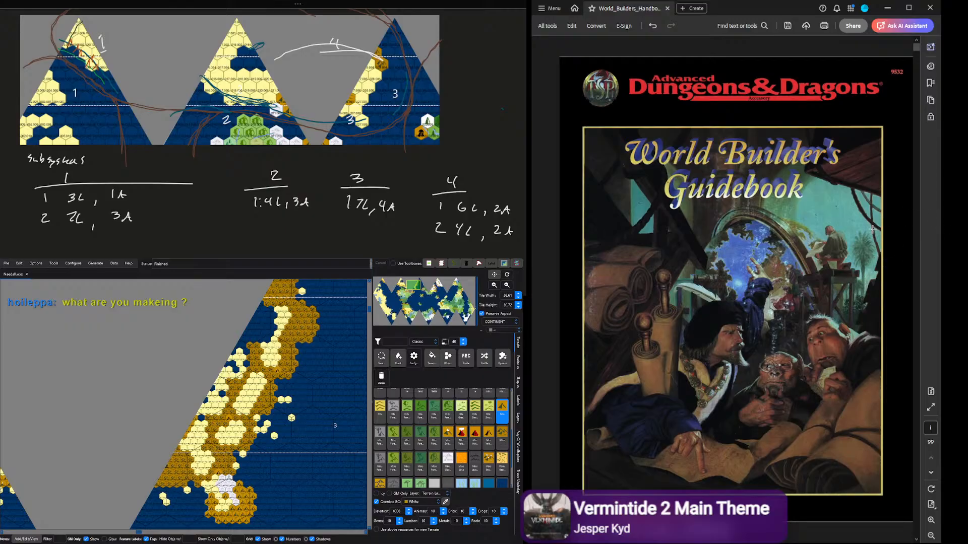
scroll(873, 229, down, 12)
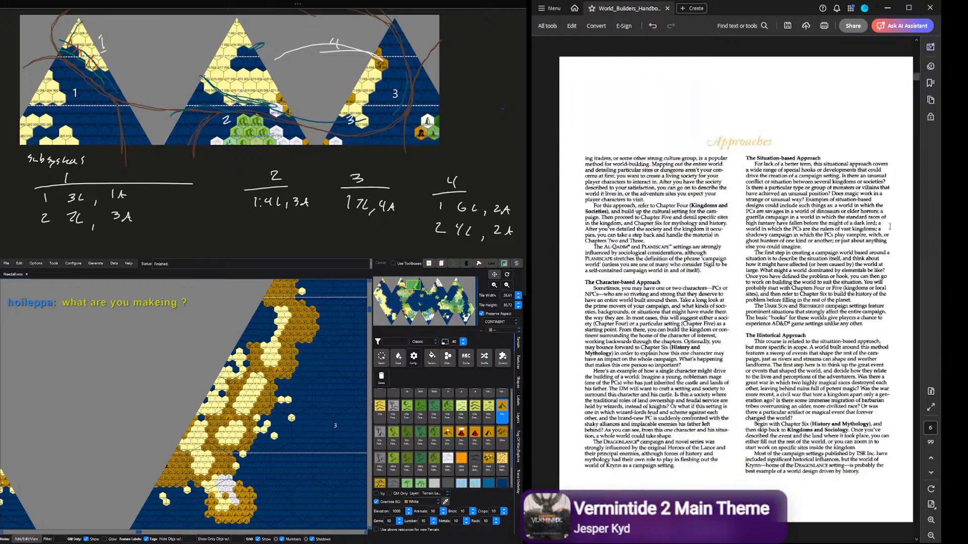
Step: Skim the guidebook forward to the Continents and Geography chapter on page 26
scroll(873, 203, down, 10)
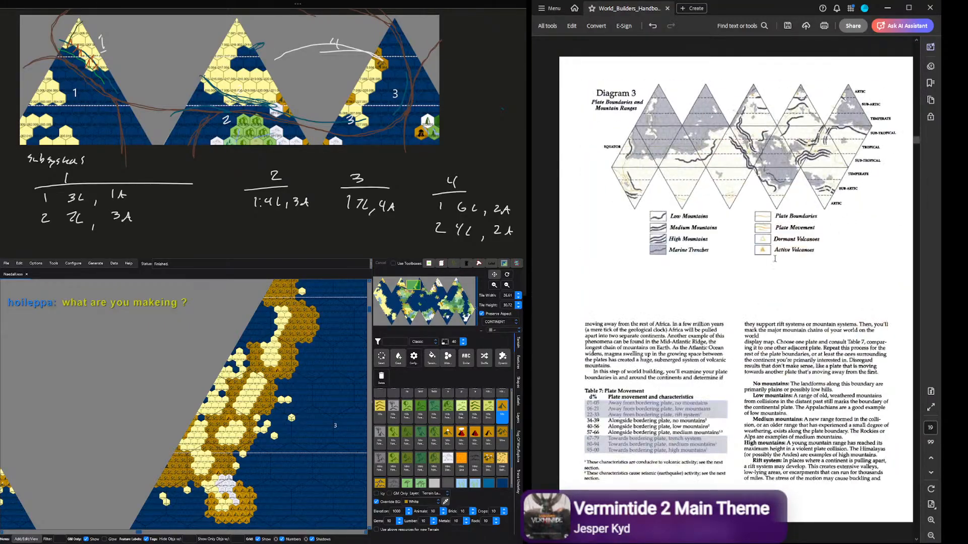
scroll(798, 257, down, 3)
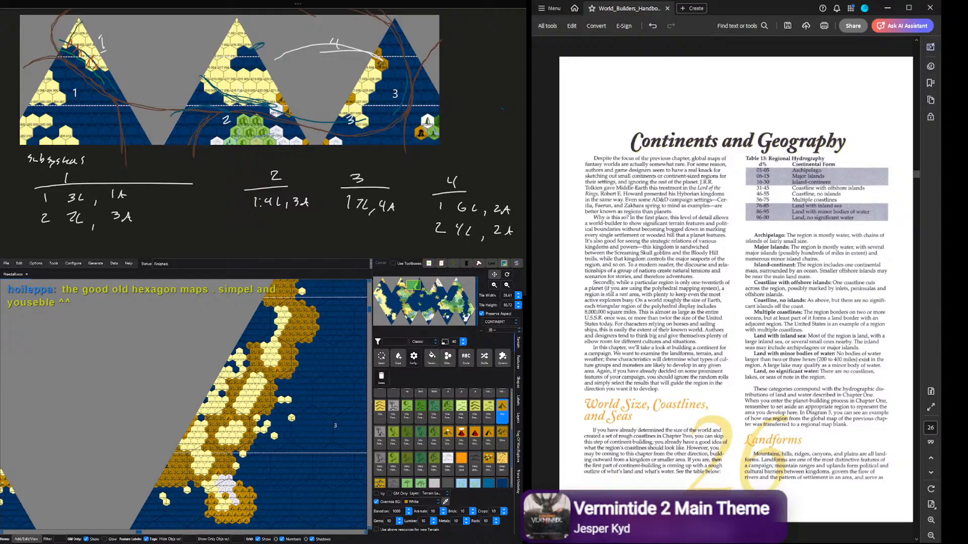
Step: Examine the mountain range along triangle 3's west coast, both up close and together with the middle triangle's facing side
scroll(232, 471, down, 2)
scroll(232, 471, down, 2)
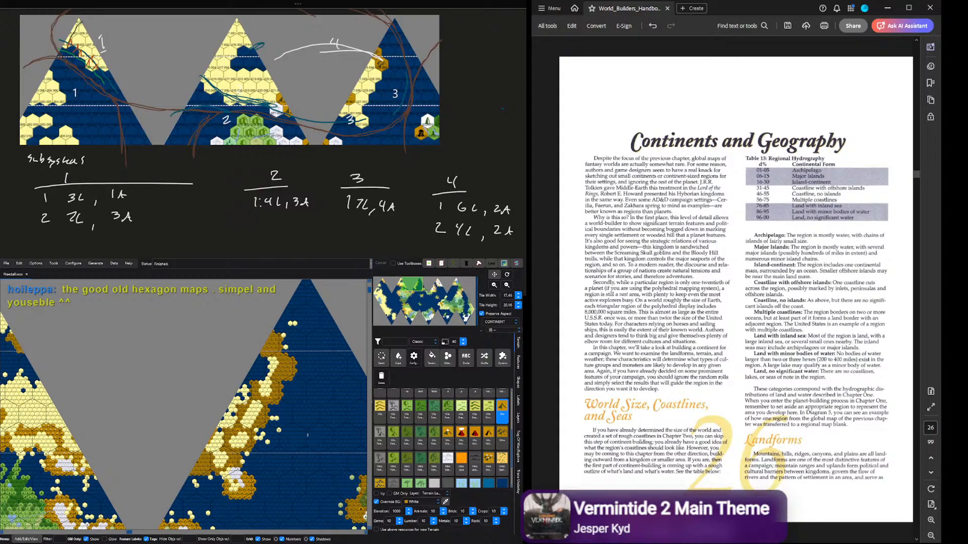
scroll(232, 474, up, 3)
scroll(184, 404, up, 2)
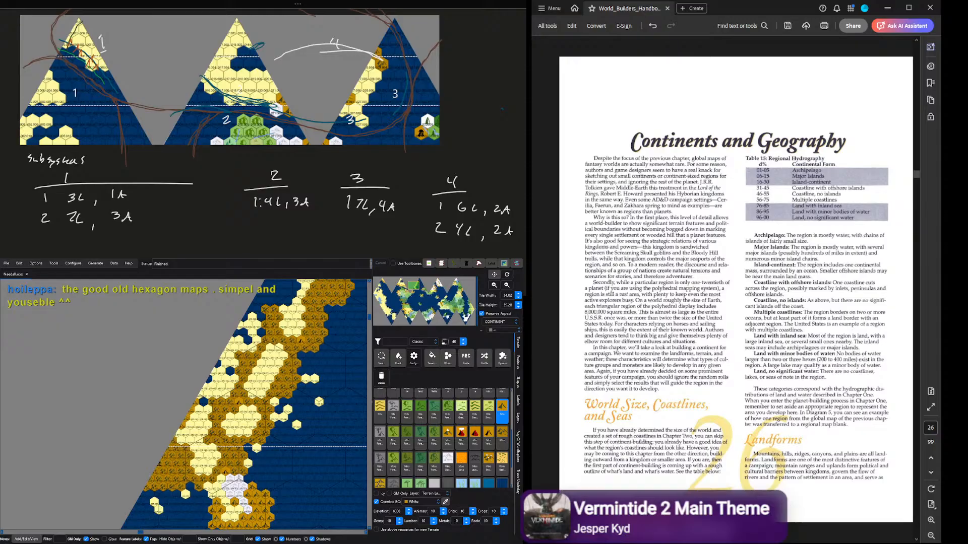
scroll(242, 404, up, 1)
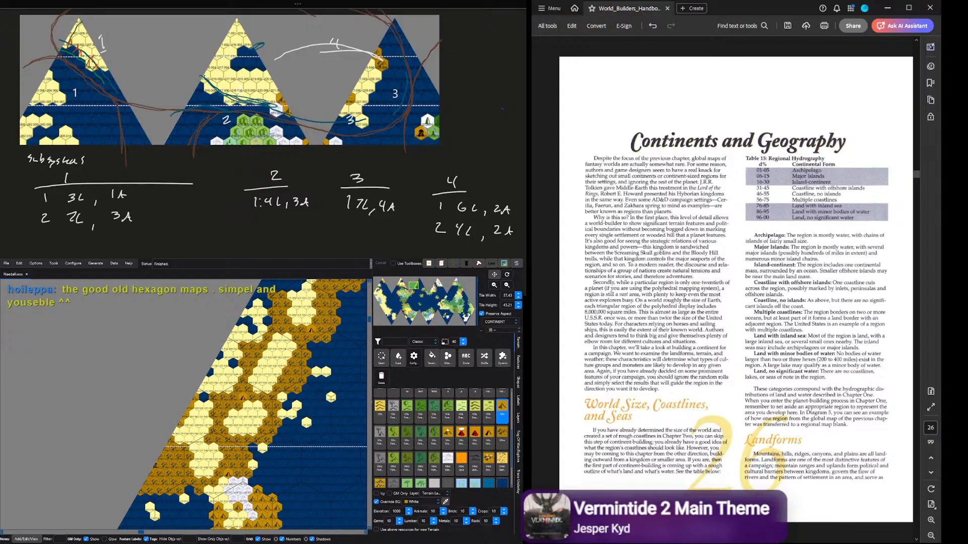
scroll(242, 404, down, 4)
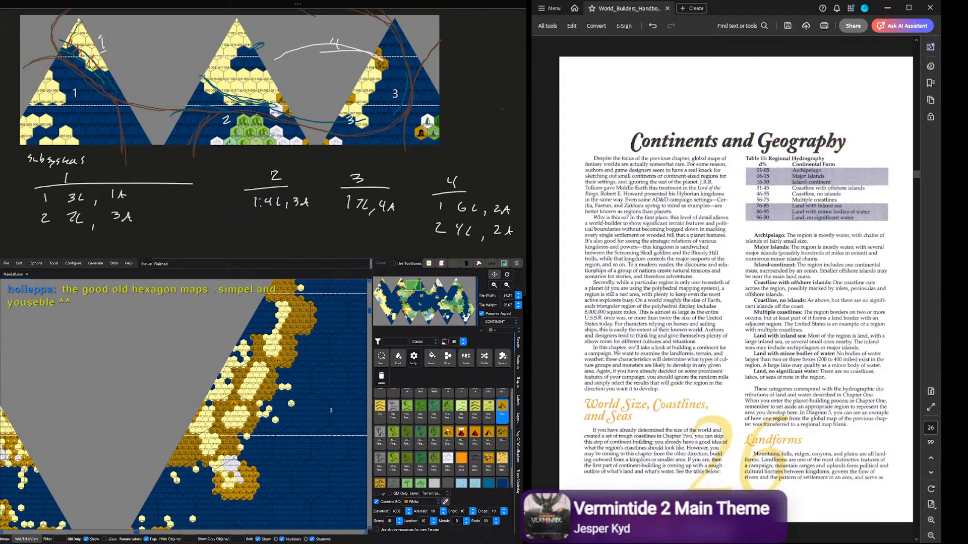
scroll(184, 404, down, 2)
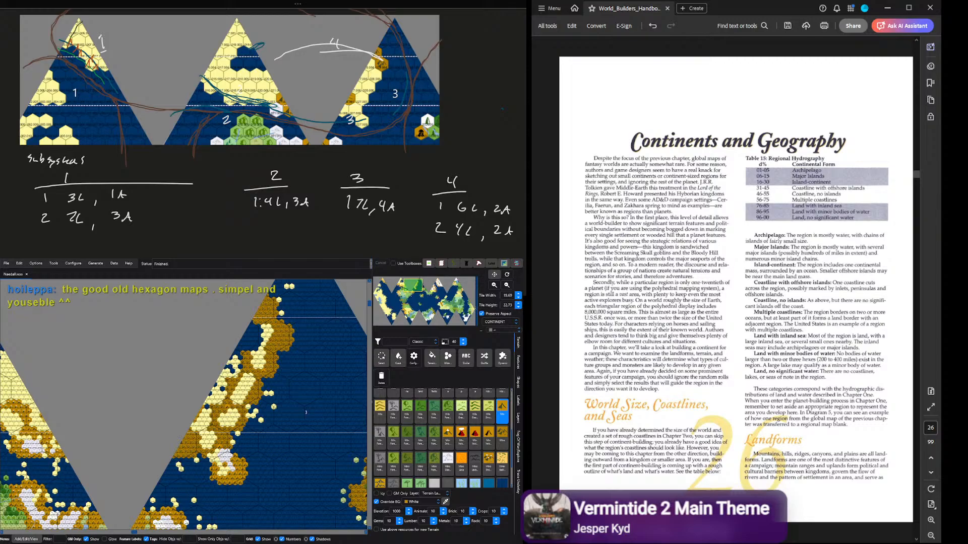
scroll(204, 418, up, 4)
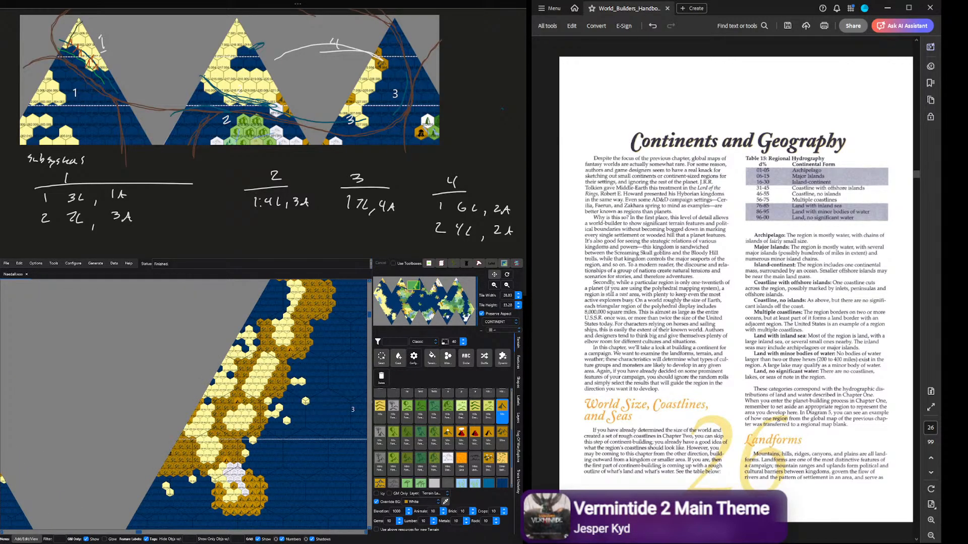
scroll(276, 362, up, 1)
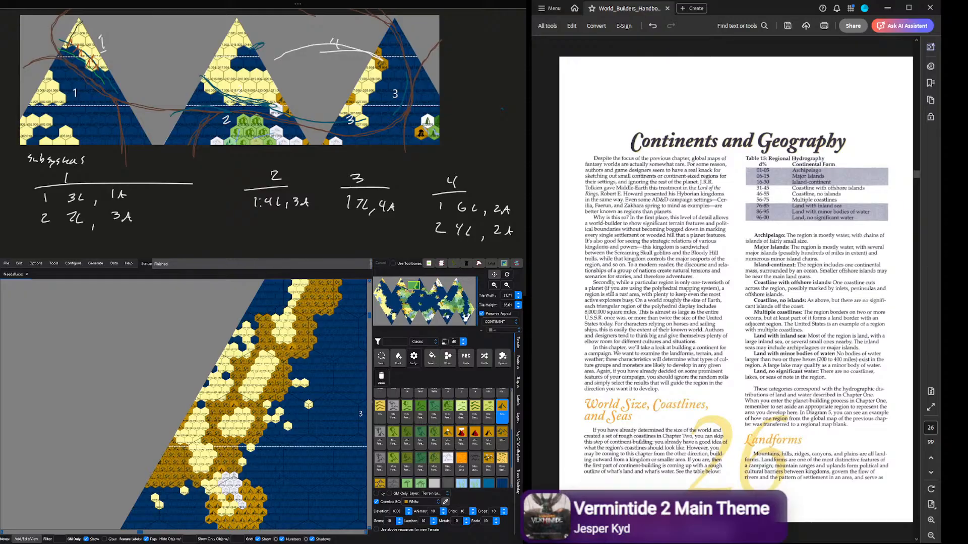
Step: Toggle the terrain background override and add orange mountain hexes on the middle triangle's east edge and within triangle 3's coastal range
click(376, 502)
scroll(179, 398, down, 2)
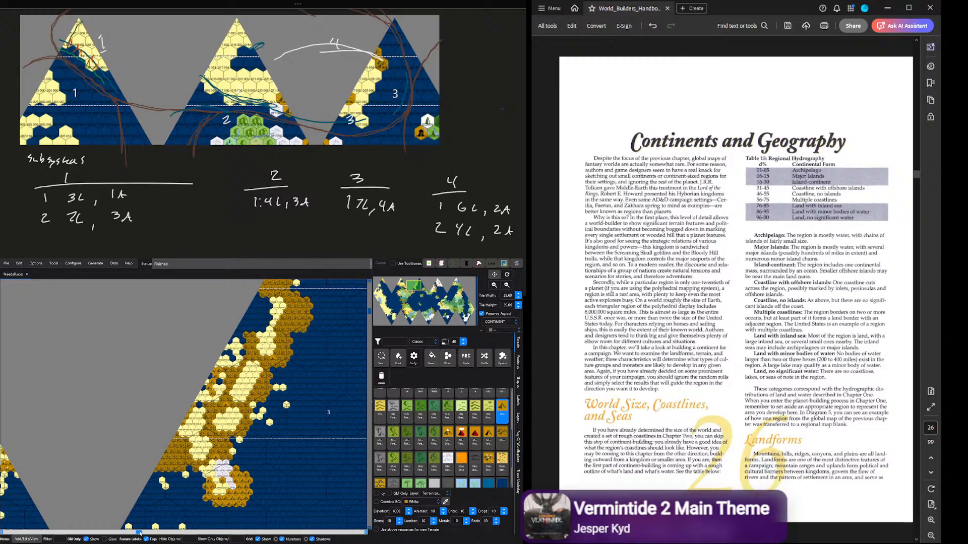
drag(140, 533, 123, 533)
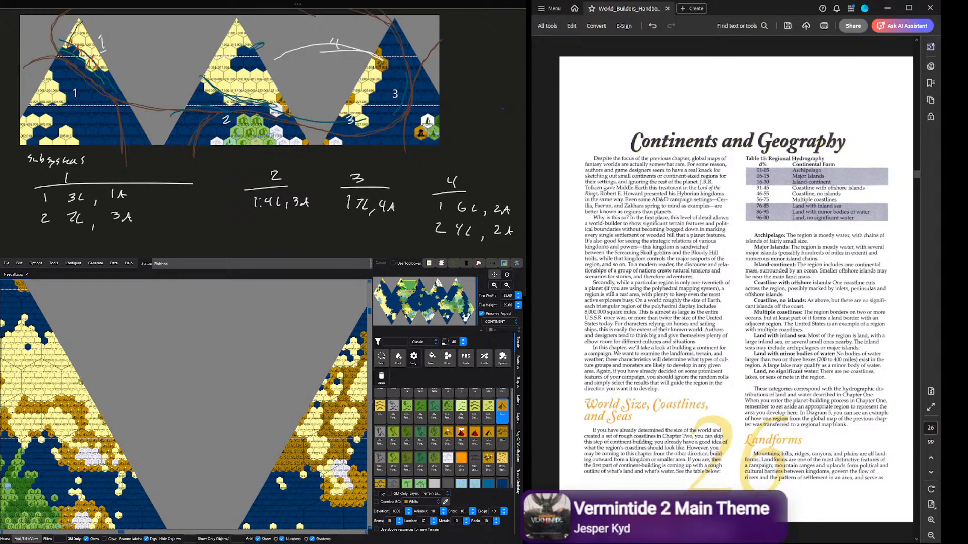
click(75, 377)
click(77, 376)
click(77, 384)
click(83, 388)
click(322, 396)
Step: Choose the pale yellow flat terrain and paint a spot of it in triangle 3's coastal range
scroll(419, 417, up, 5)
click(380, 399)
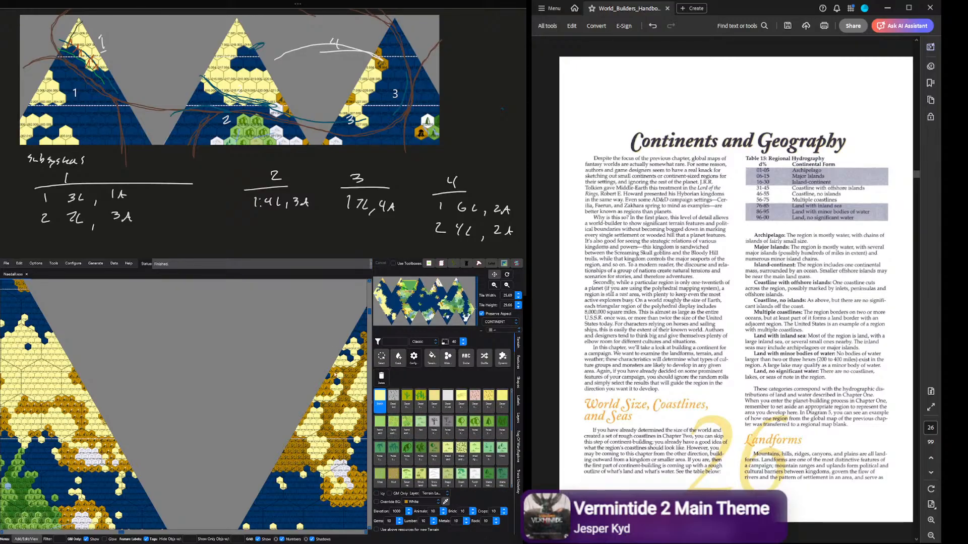
click(336, 381)
scroll(225, 430, down, 4)
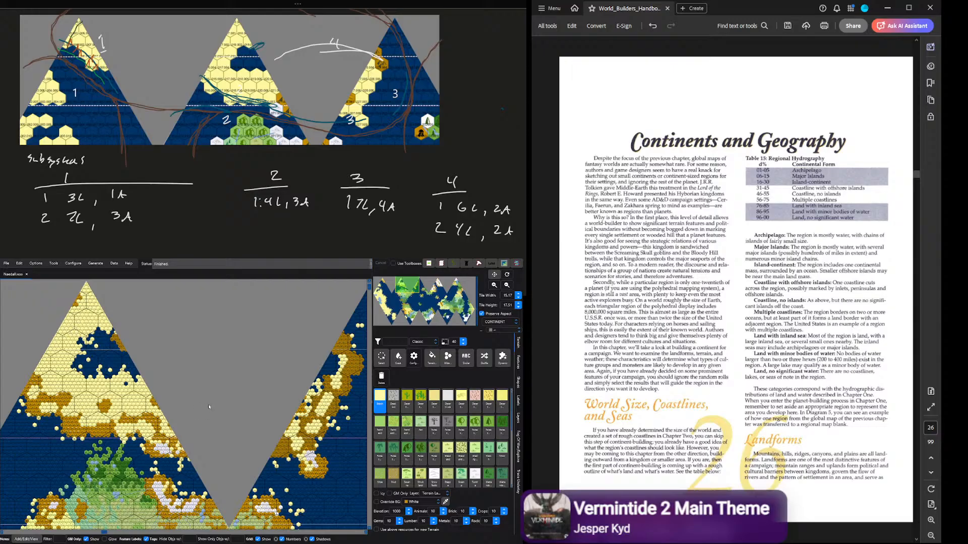
scroll(209, 407, down, 2)
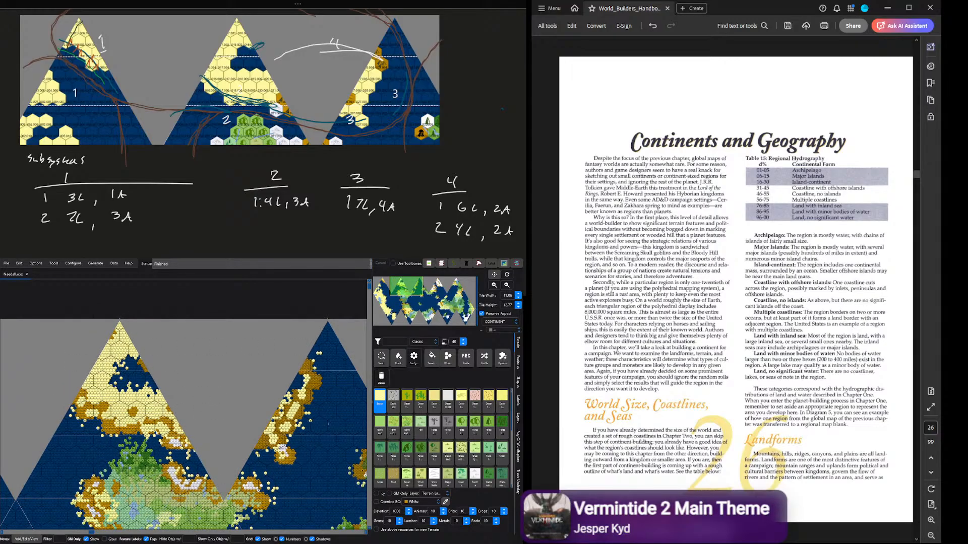
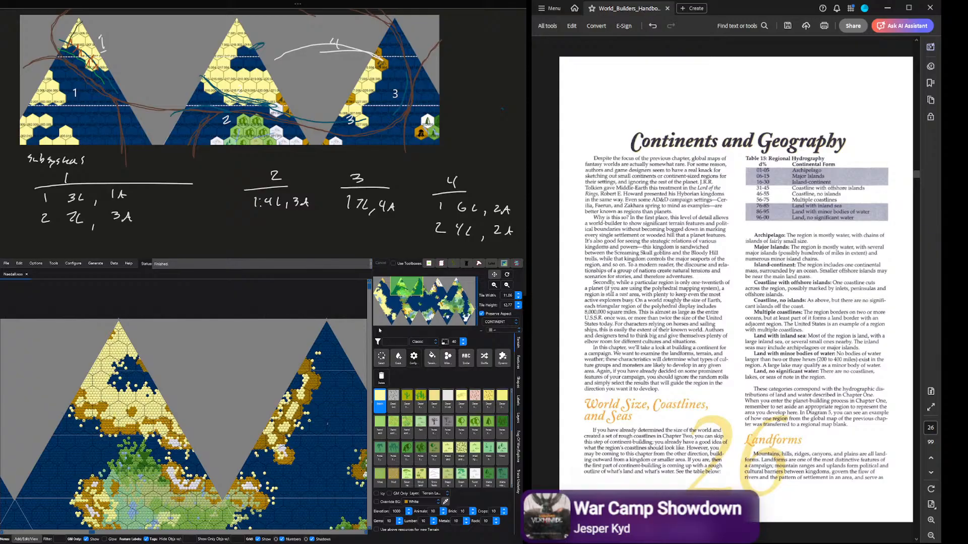
Step: Choose the orange mountain terrain and paint a small strip of mountains on the northeast shore of the middle triangle's inland bay
scroll(308, 390, up, 5)
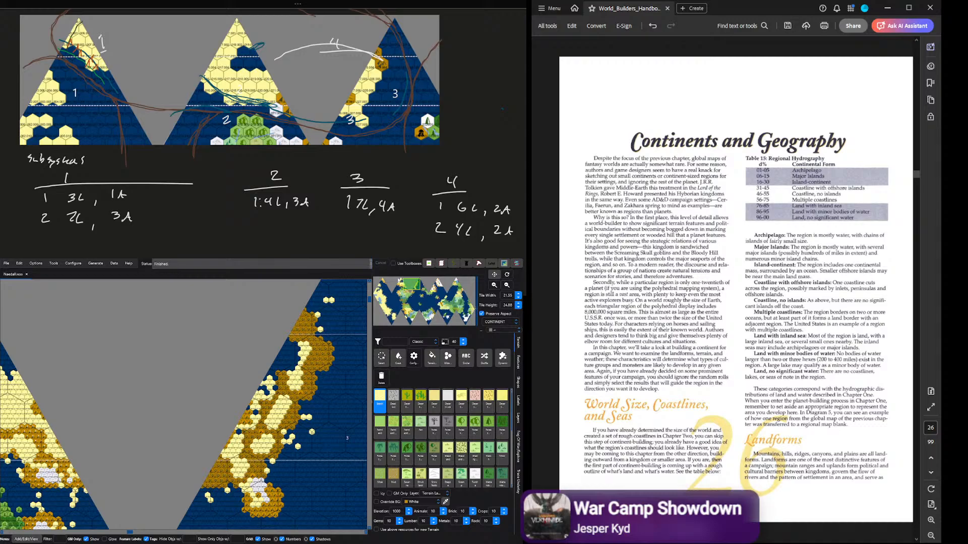
drag(398, 278, 401, 282)
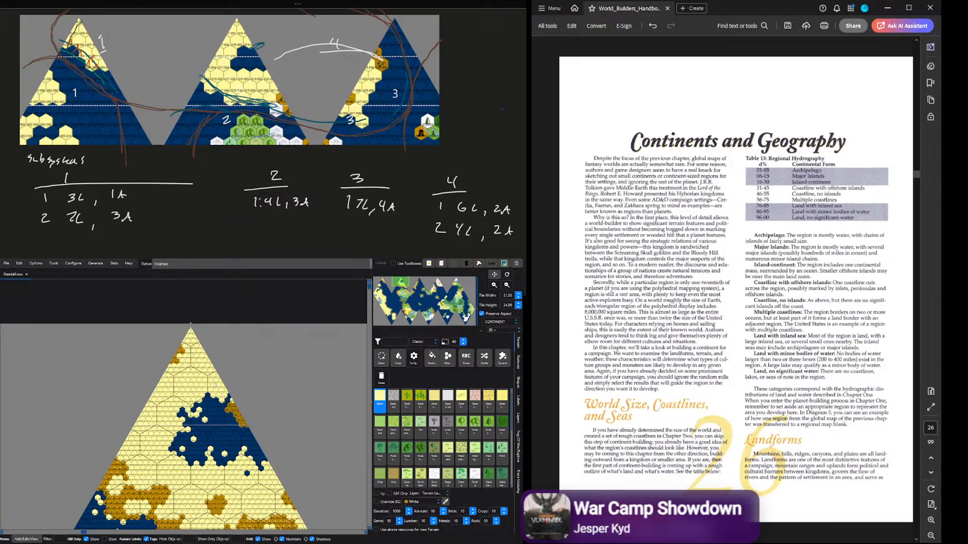
scroll(222, 418, up, 2)
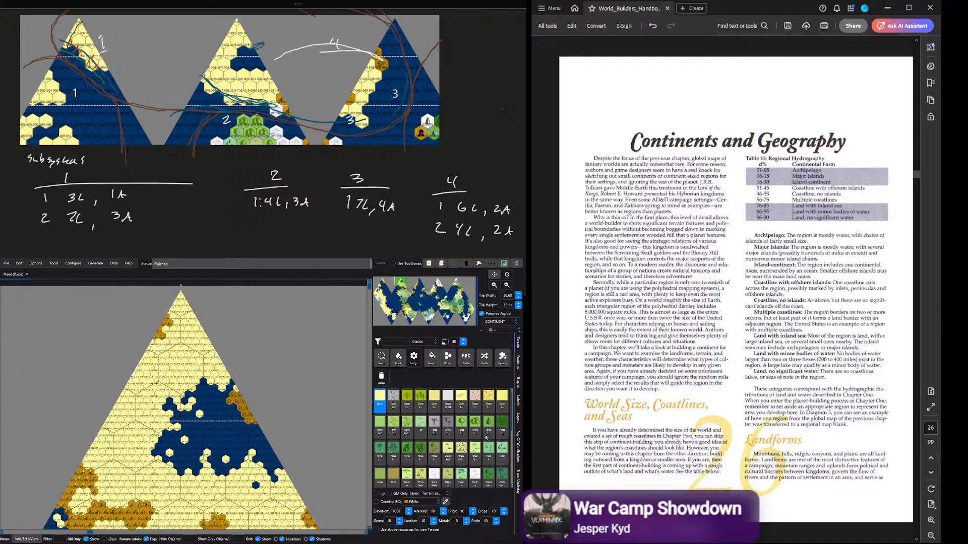
scroll(495, 429, down, 1)
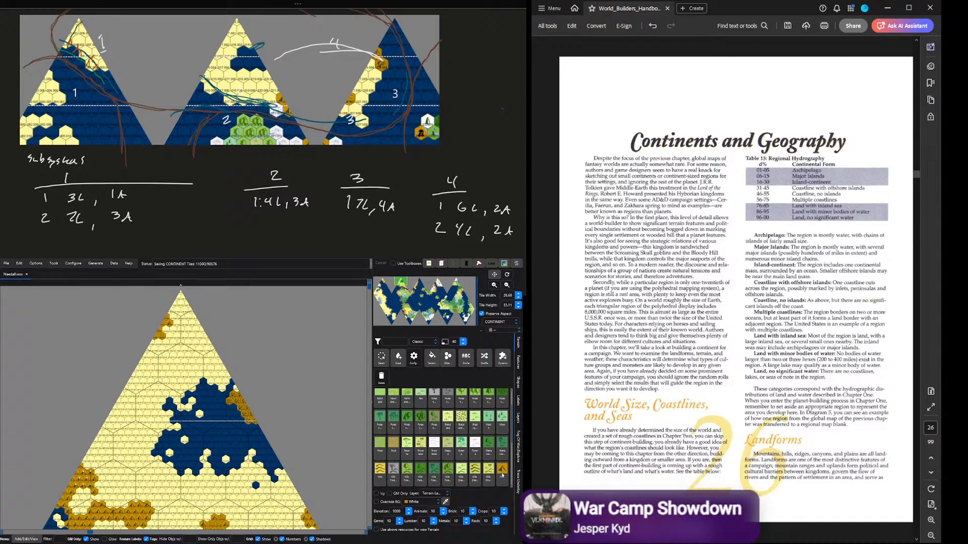
click(502, 473)
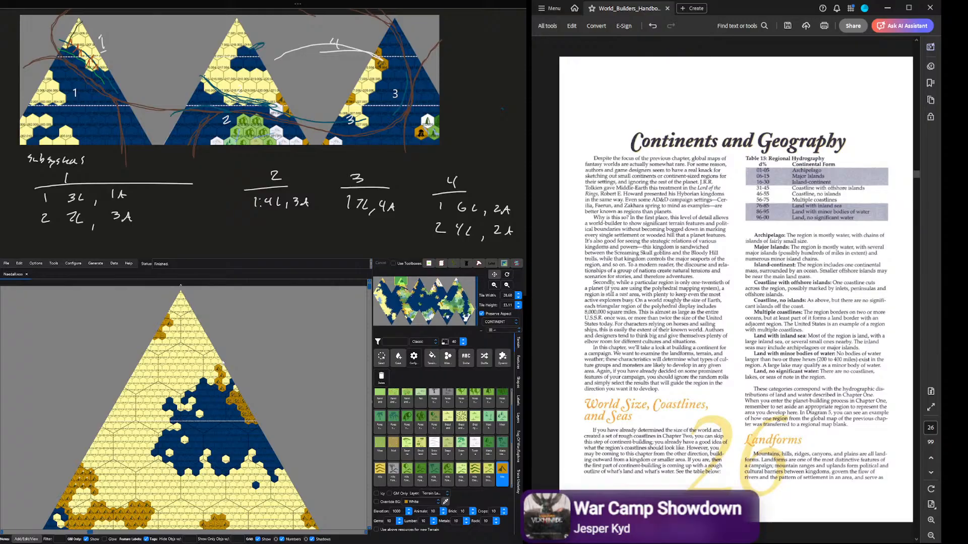
click(226, 370)
click(211, 369)
click(215, 375)
click(215, 362)
Step: Extend the mountain strip north of the middle triangle's bay a little farther northwest towards the triangle's peak
mouse_move(99, 536)
mouse_down()
mouse_move(151, 529)
mouse_move(99, 517)
mouse_up()
scroll(159, 446, down, 5)
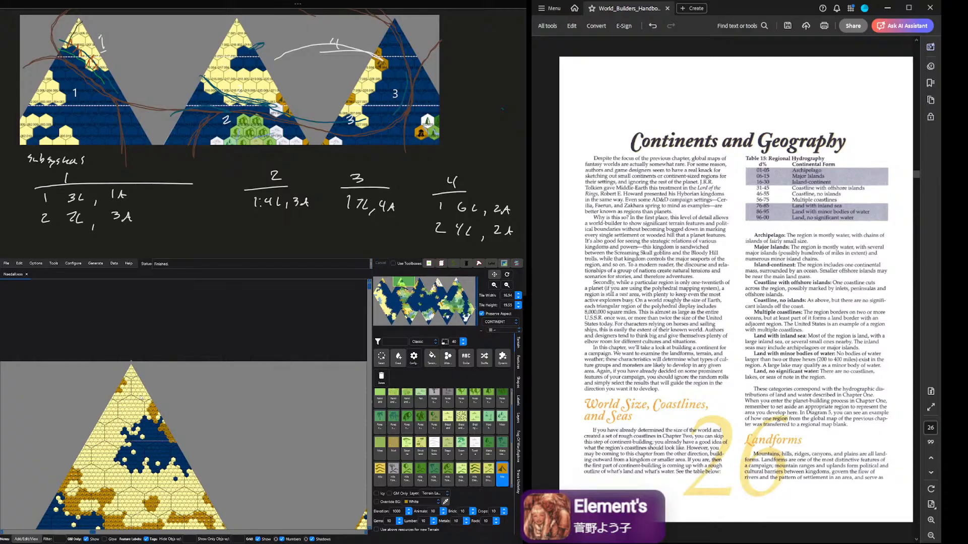
scroll(145, 397, up, 2)
scroll(162, 401, up, 1)
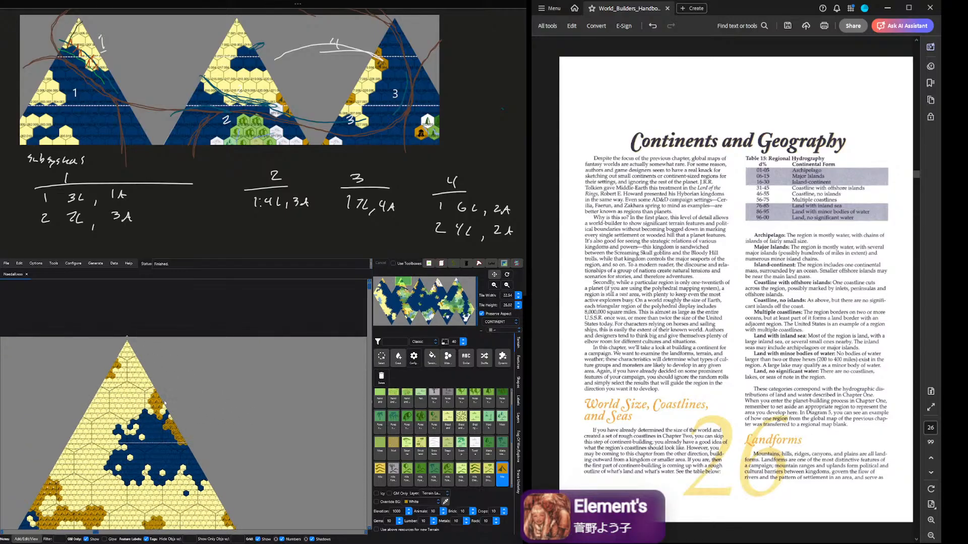
scroll(130, 413, up, 4)
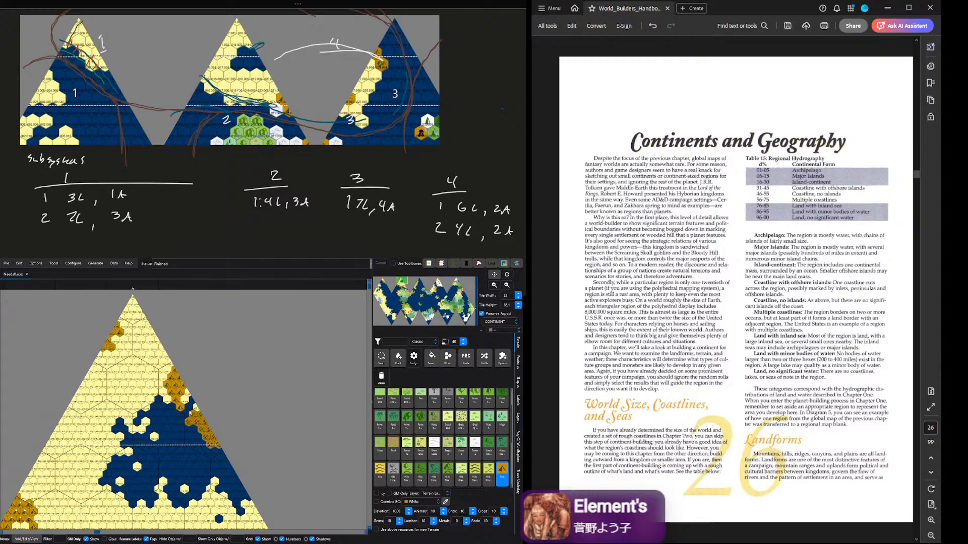
click(167, 370)
click(163, 362)
Step: Paint a narrow mountain patch in the sea along triangle 3's west edge, beside the northern part of its range
drag(96, 532, 159, 532)
scroll(159, 527, up, 4)
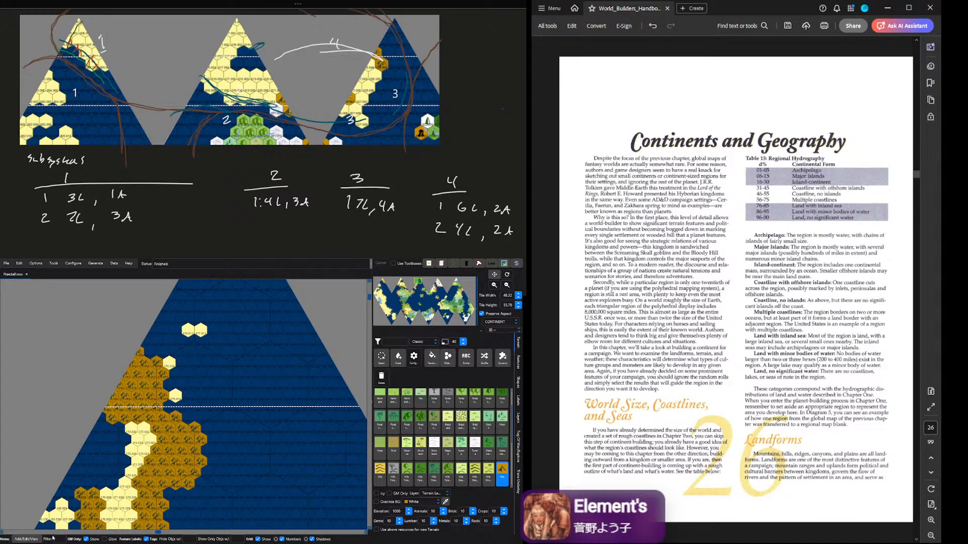
scroll(144, 503, up, 2)
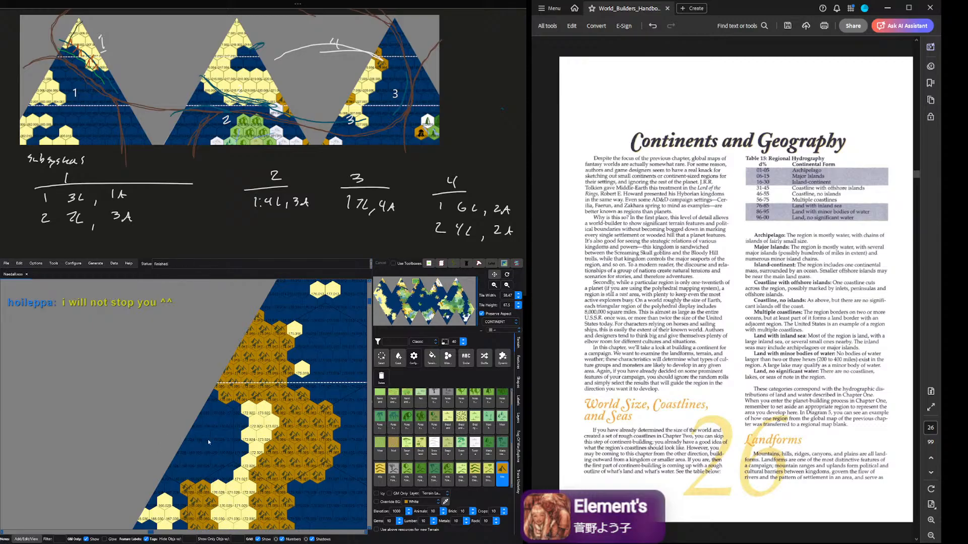
mouse_move(200, 455)
mouse_down()
mouse_move(218, 413)
mouse_move(186, 441)
mouse_up()
click(186, 441)
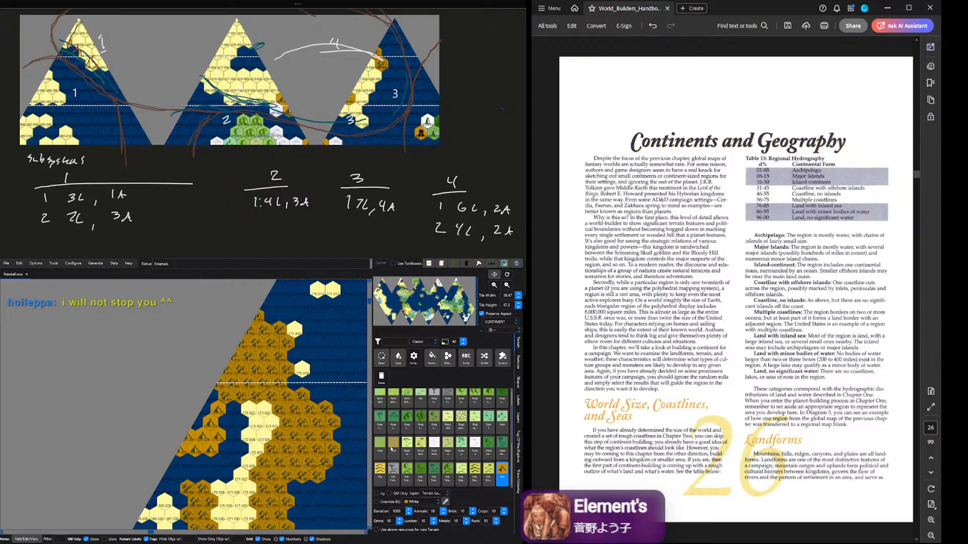
Step: Choose the deep blue sea terrain and clear the north end of the new patch where it meets the range
scroll(392, 448, down, 4)
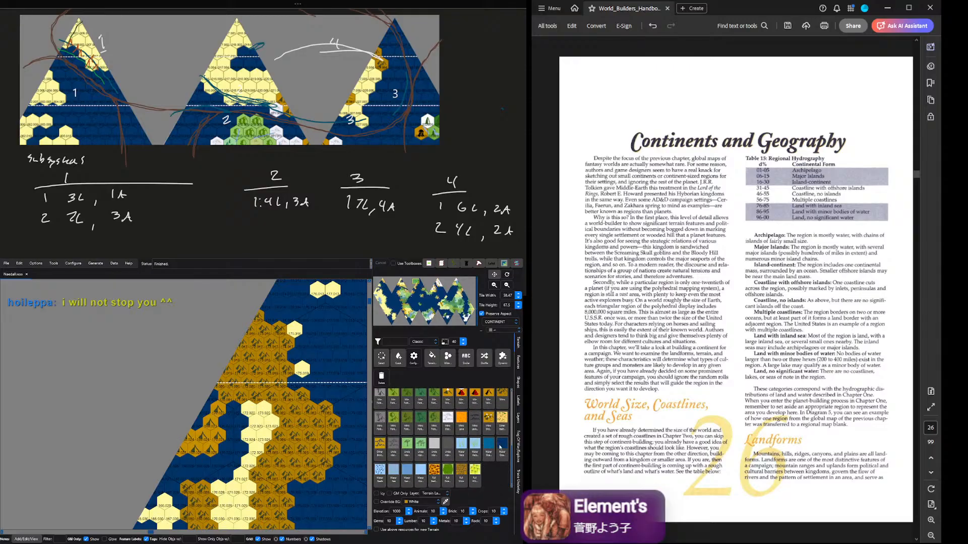
click(502, 447)
click(222, 413)
Step: Switch back to the orange mountain terrain and add a hex at the south end of the detached patch
click(489, 402)
scroll(492, 403, up, 2)
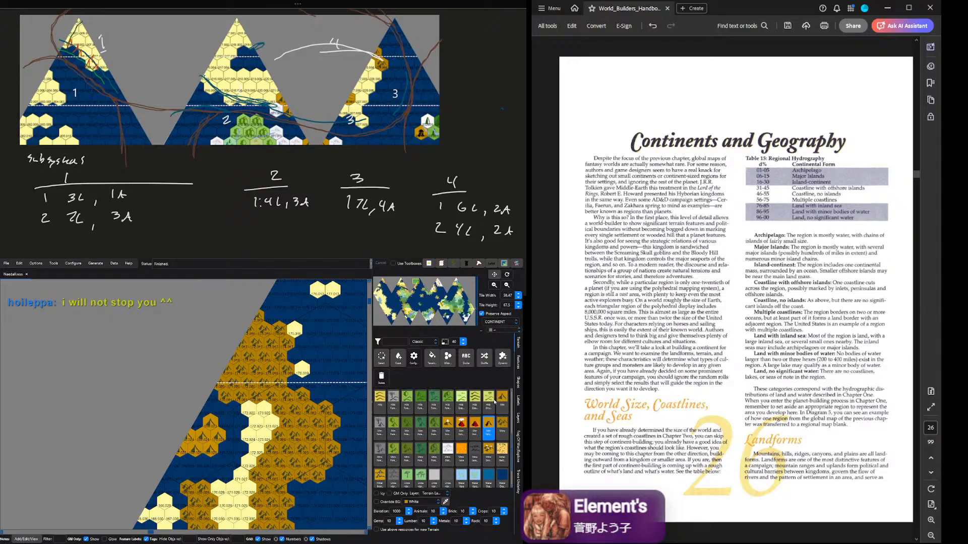
click(502, 401)
click(191, 461)
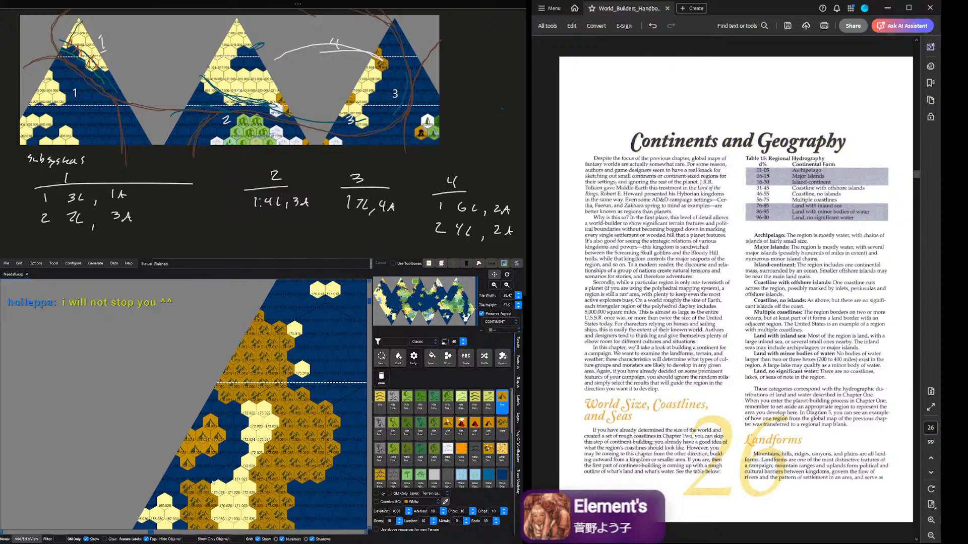
Step: Examine the facing coasts of the middle triangle and triangle 3 around the southern end of the range, and switch to the selection tool
scroll(213, 482, up, 2)
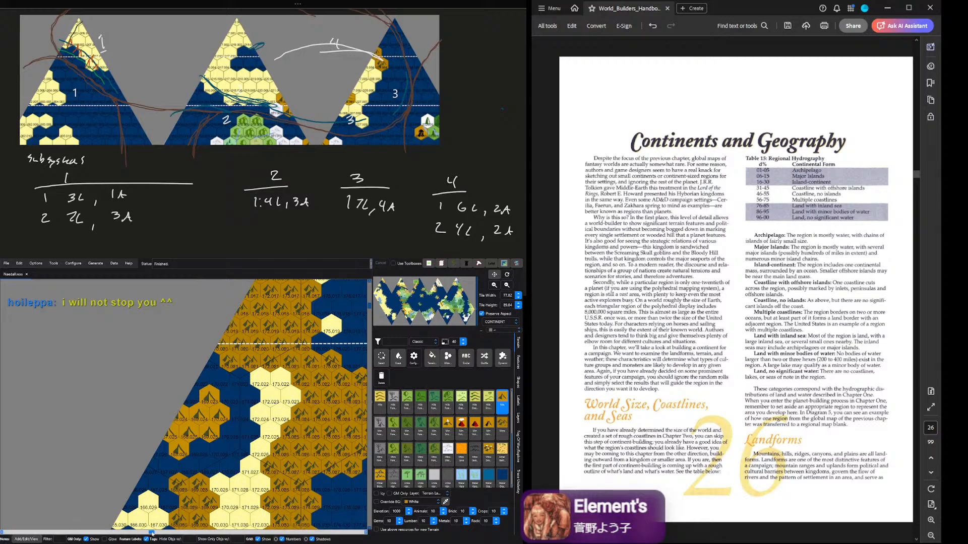
scroll(152, 533, down, 4)
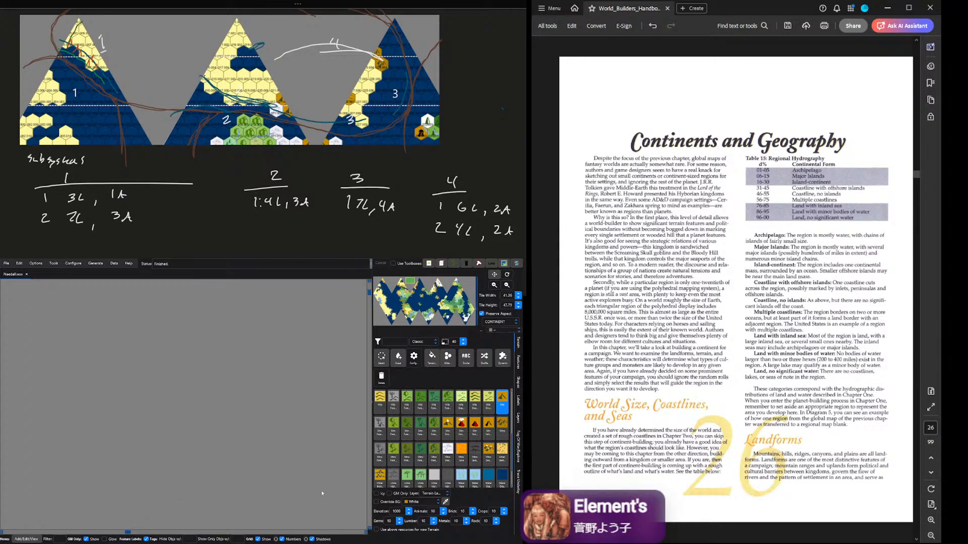
scroll(321, 491, down, 3)
mouse_move(406, 287)
mouse_down()
mouse_move(388, 280)
mouse_move(414, 288)
mouse_up()
scroll(213, 408, down, 1)
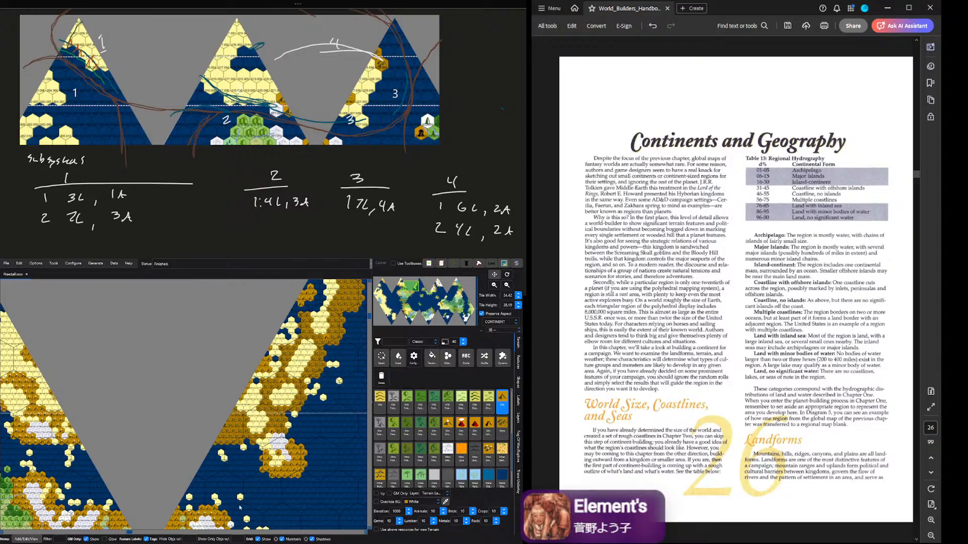
drag(129, 533, 119, 535)
scroll(284, 453, up, 8)
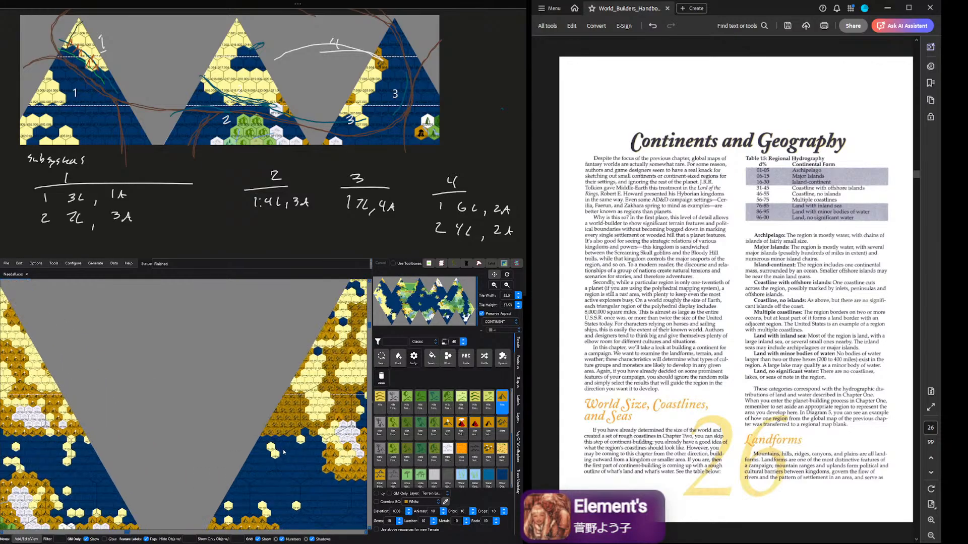
scroll(293, 439, up, 1)
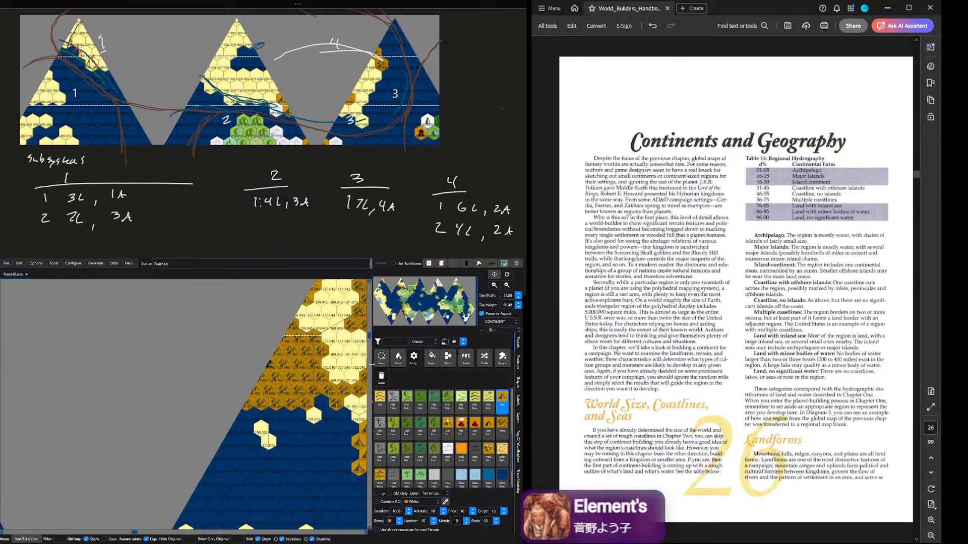
key(Escape)
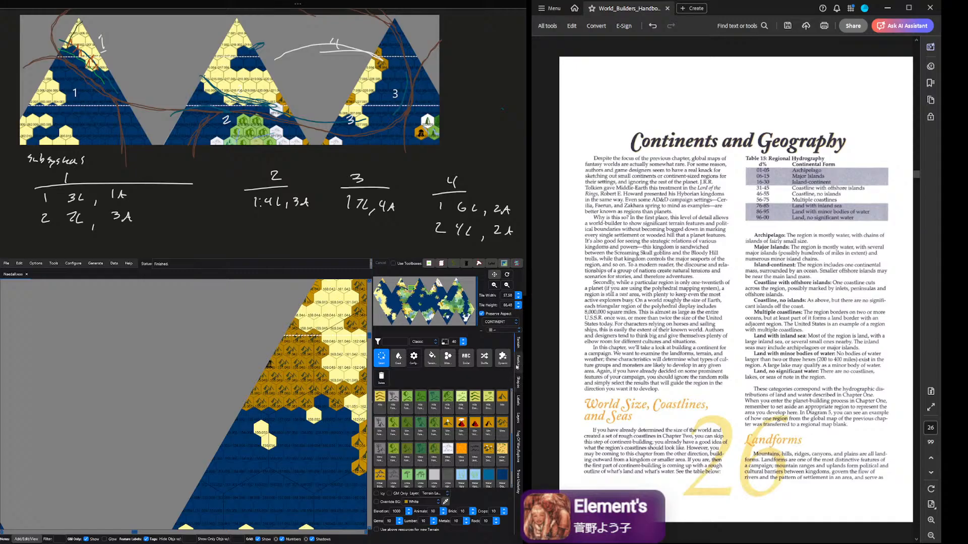
Step: Switch to the feature palette and review the mountain systems across triangle 3 and the middle triangle
click(518, 362)
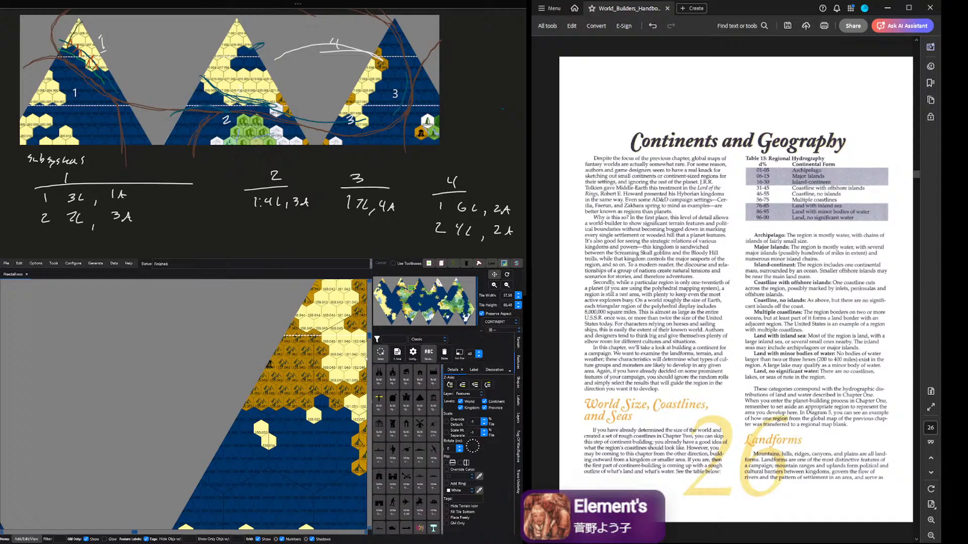
key(Escape)
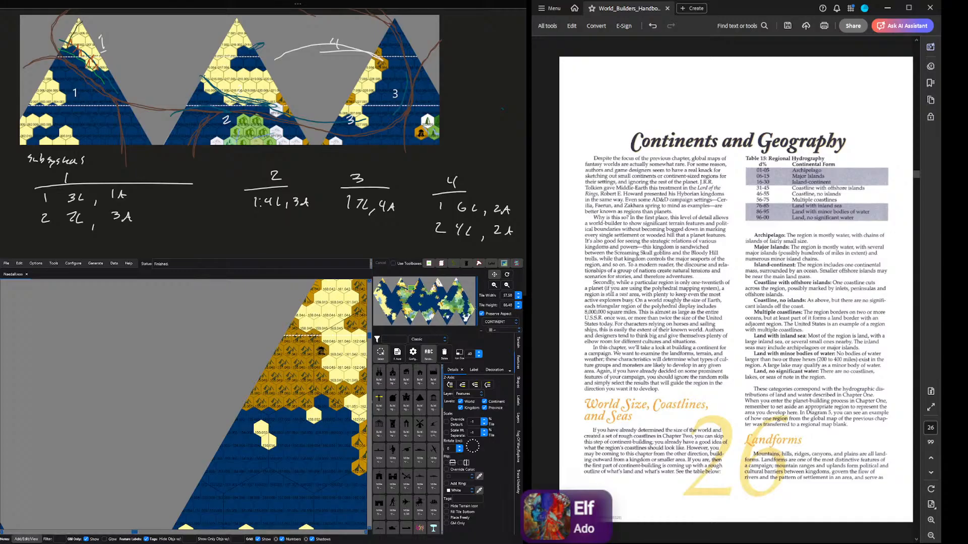
drag(135, 533, 103, 532)
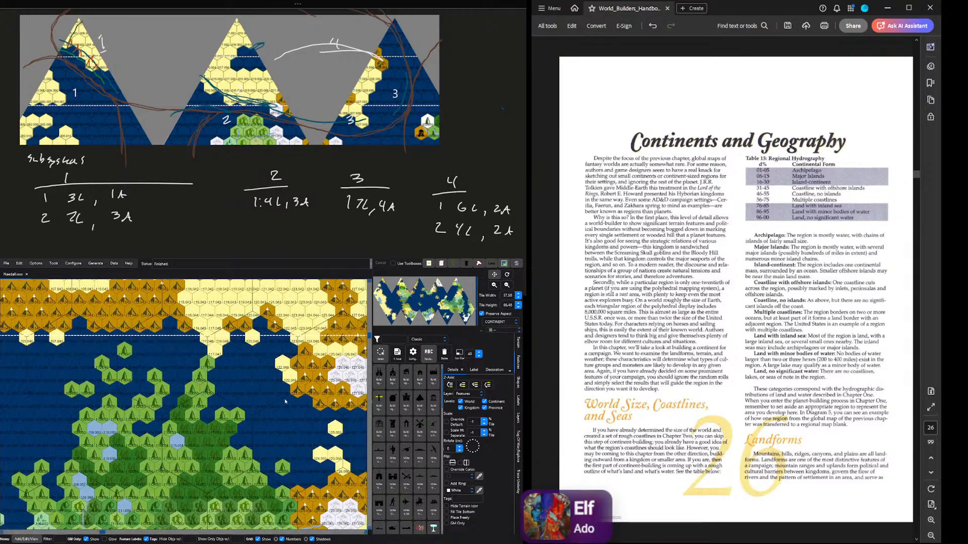
scroll(285, 401, down, 5)
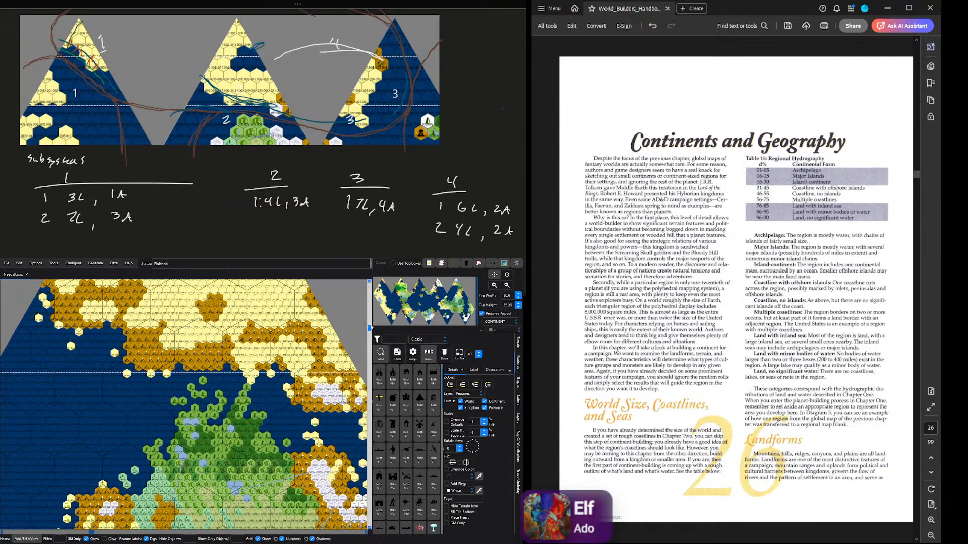
drag(368, 329, 369, 303)
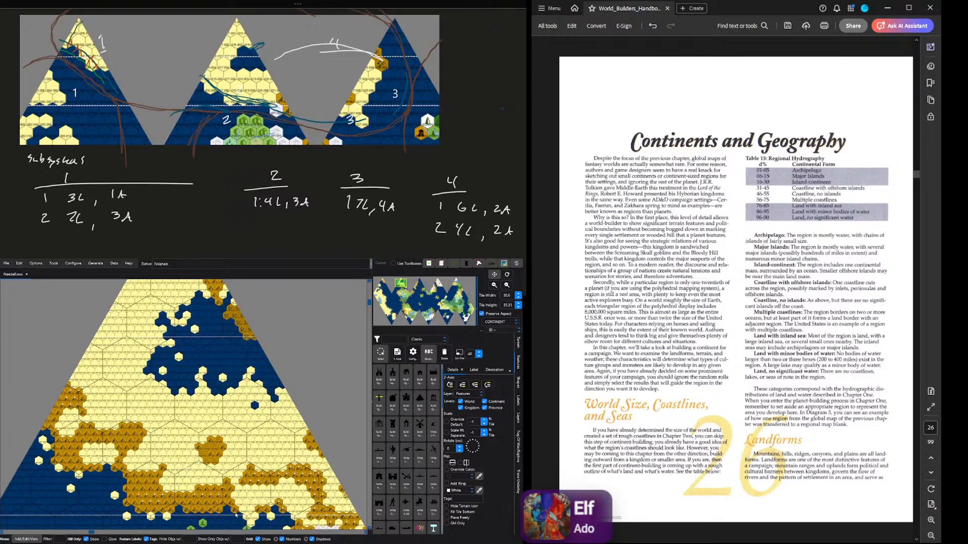
drag(89, 532, 18, 532)
drag(383, 283, 402, 287)
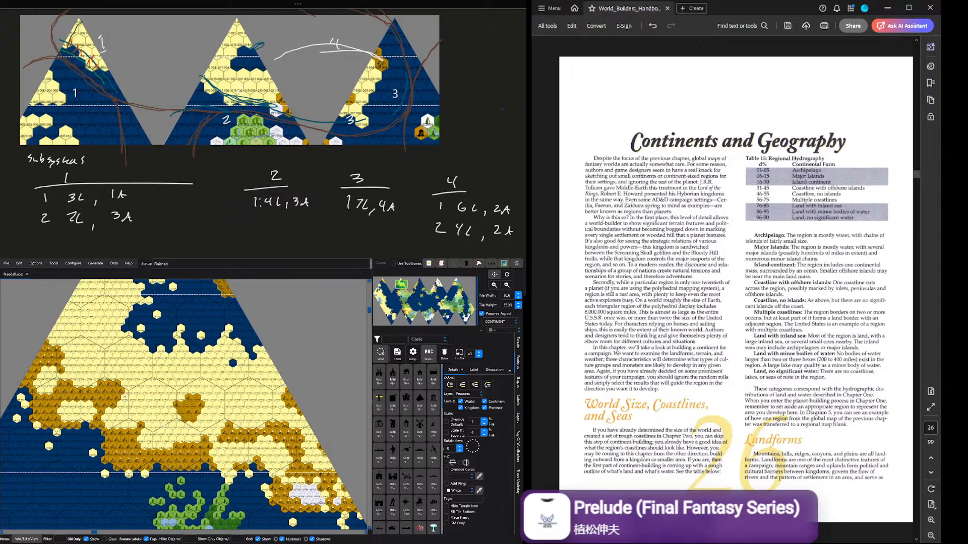
Step: Save the map and bring up the Predominant Terrain table on page 32 of the guidebook
key(ctrl+s)
scroll(746, 306, down, 3)
scroll(764, 291, down, 3)
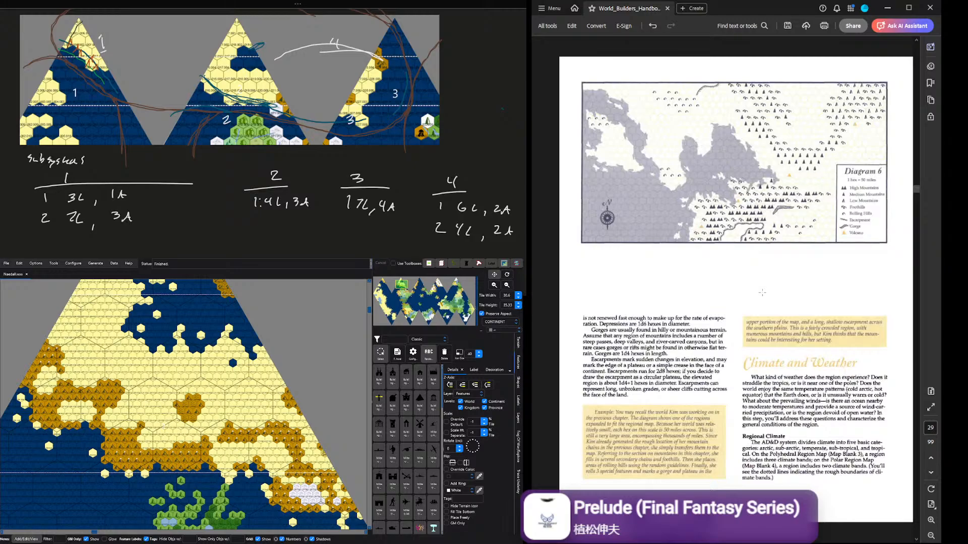
scroll(762, 292, down, 3)
scroll(710, 272, down, 6)
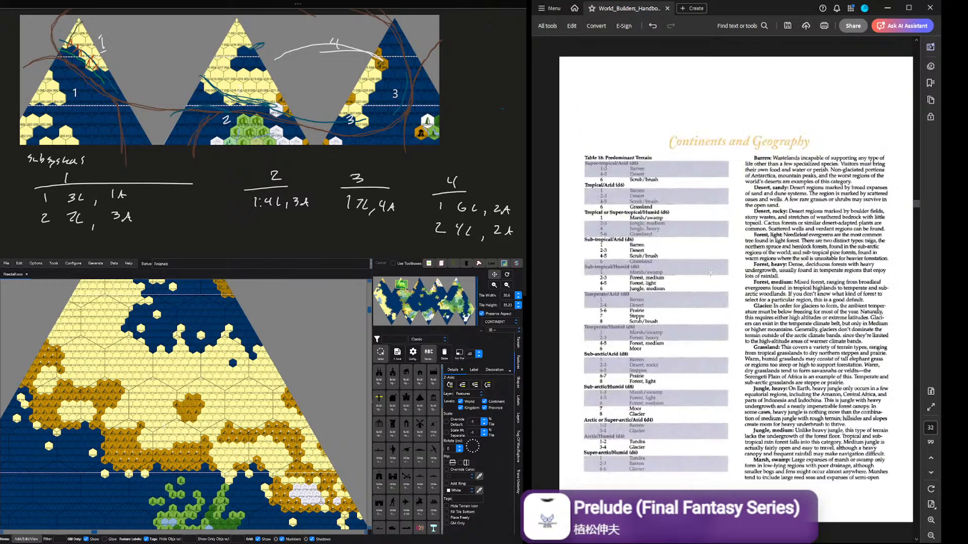
drag(579, 154, 618, 246)
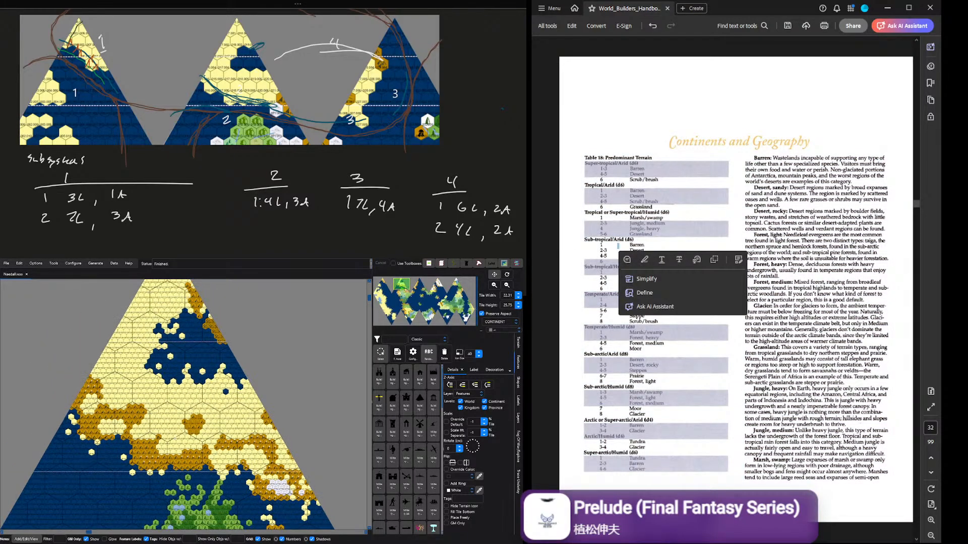
click(684, 166)
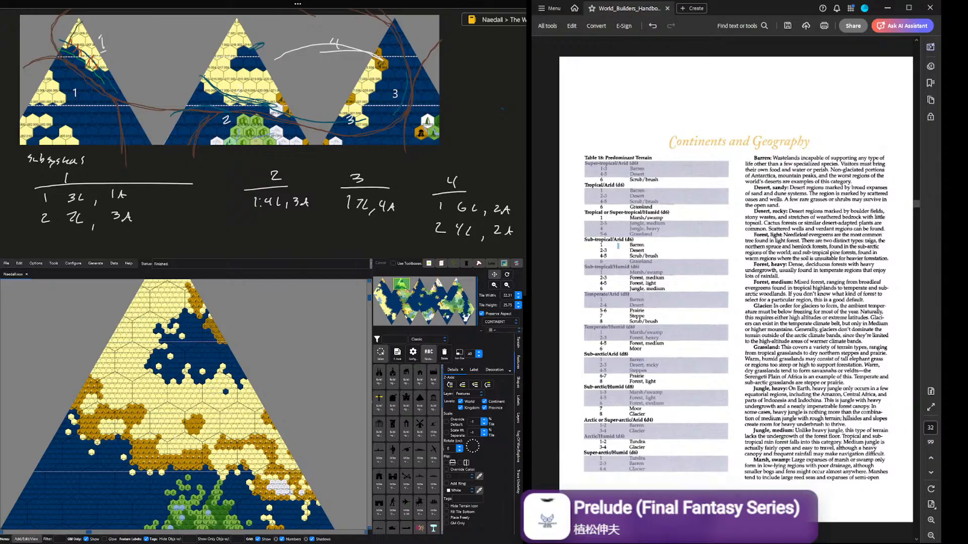
Step: Switch the notes to the Region 4 - Terrain page and compare its climate bands with triangle 1, the far eastern triangle and the middle triangle
key(ctrl+Page_Up)
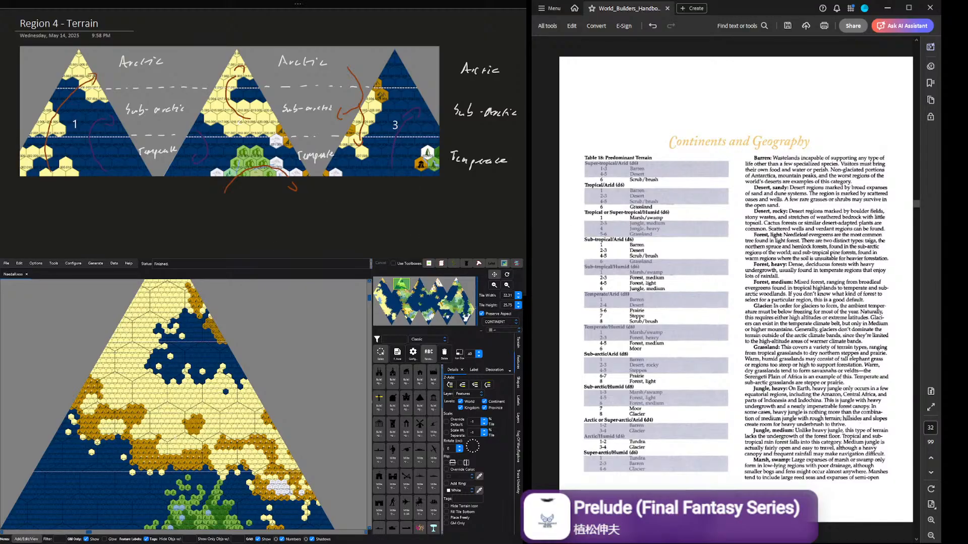
drag(86, 533, 12, 533)
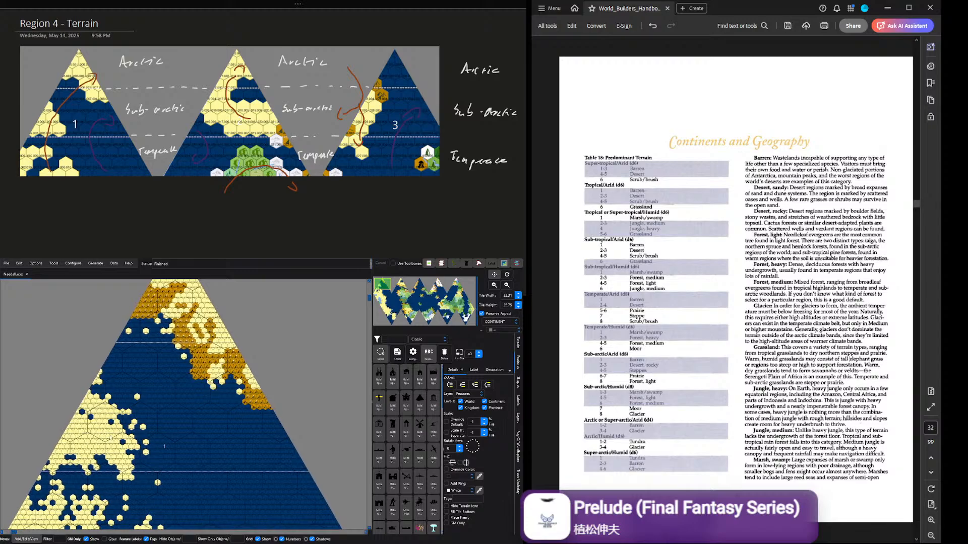
scroll(229, 293, up, 1)
drag(369, 299, 369, 286)
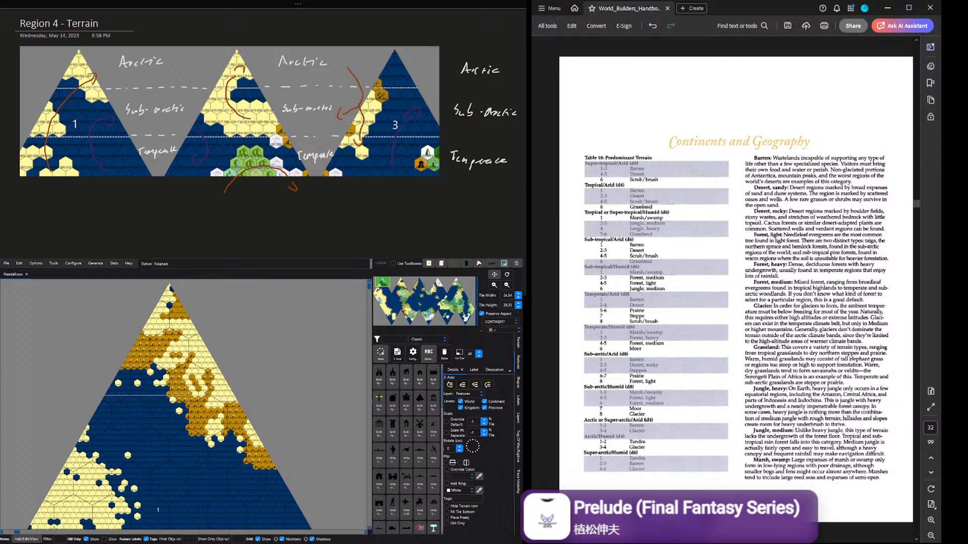
scroll(184, 403, down, 2)
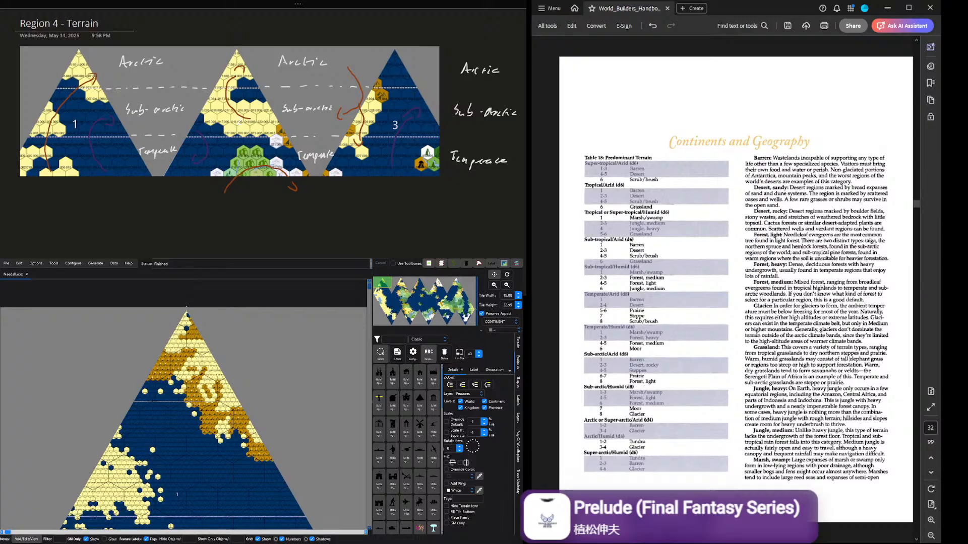
drag(8, 533, 325, 531)
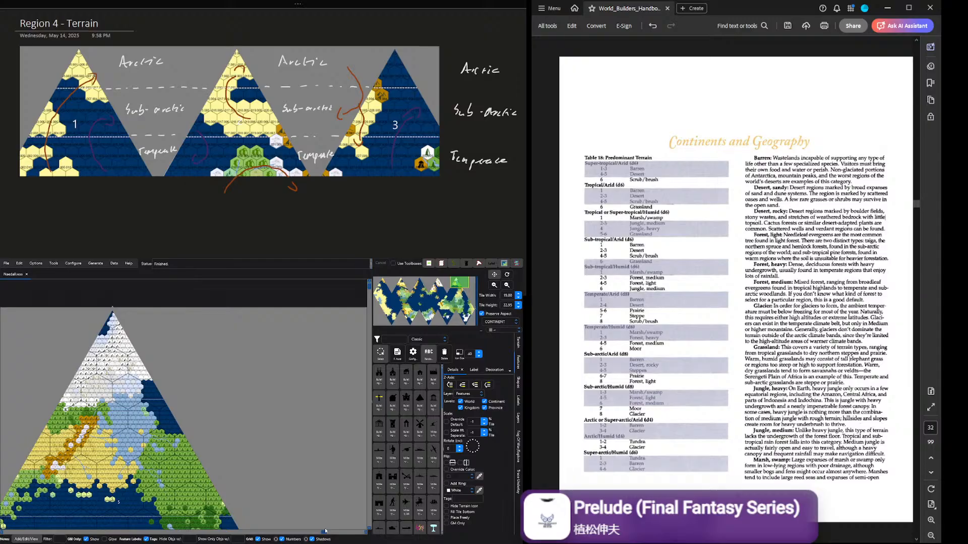
drag(304, 534, 13, 533)
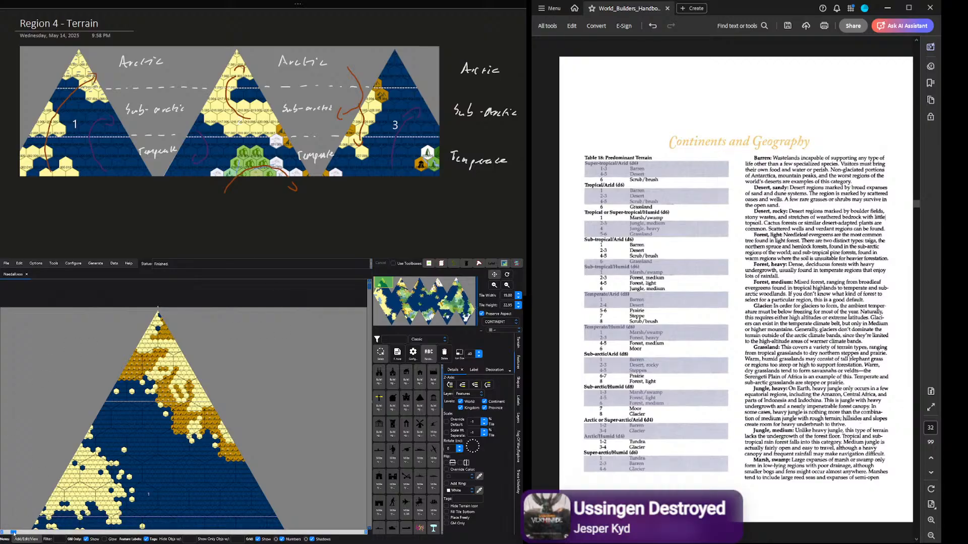
drag(14, 534, 83, 526)
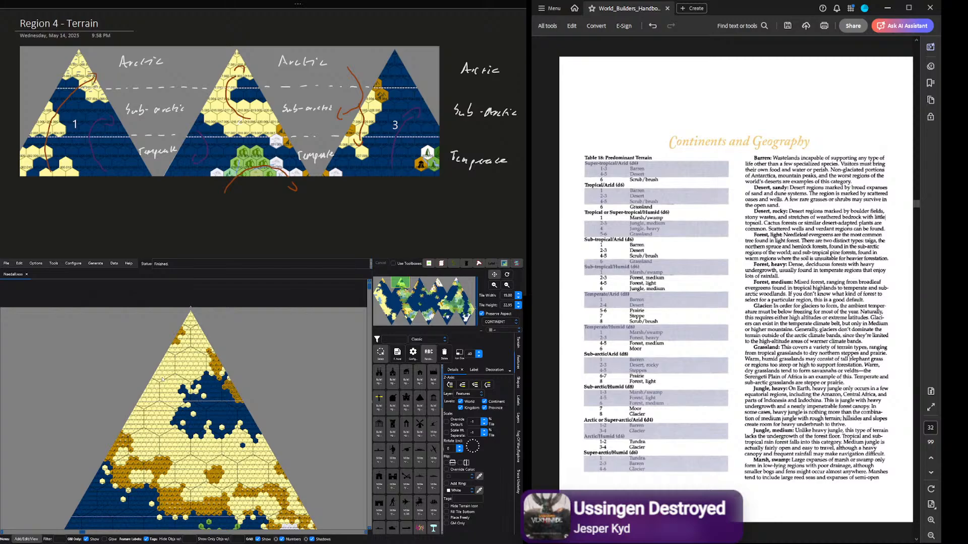
drag(88, 529, 16, 532)
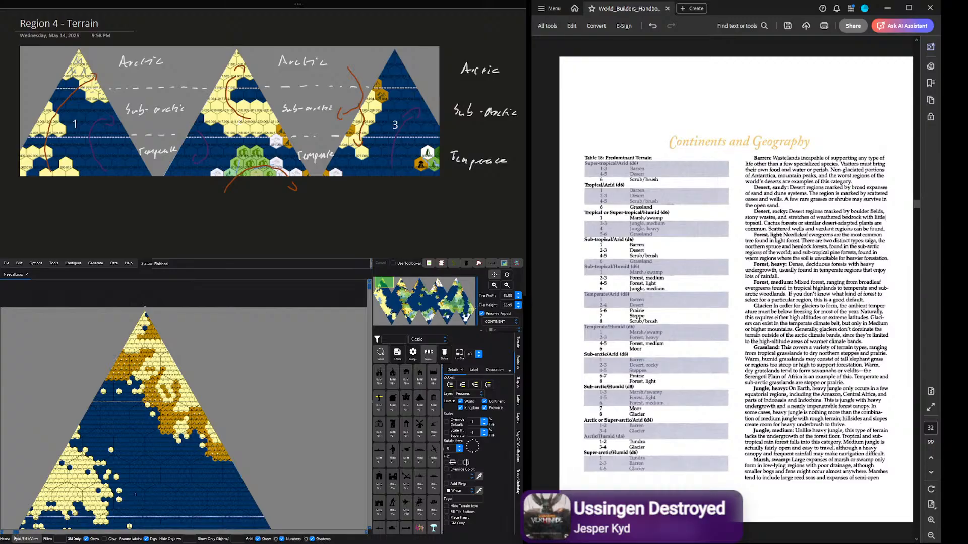
drag(15, 532, 85, 524)
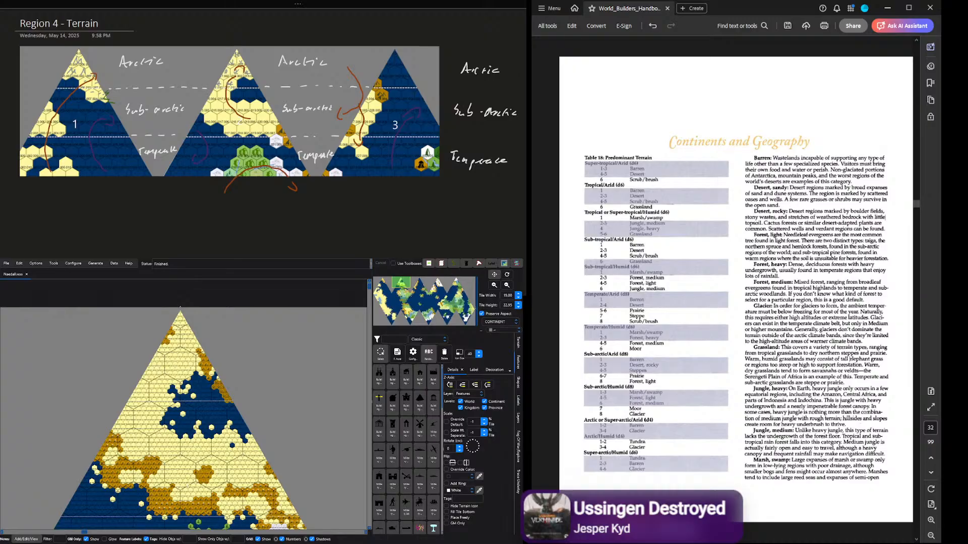
Step: Sketch green terrain areas over the sub-arctic land of the middle triangle on the notes map
drag(228, 95, 204, 116)
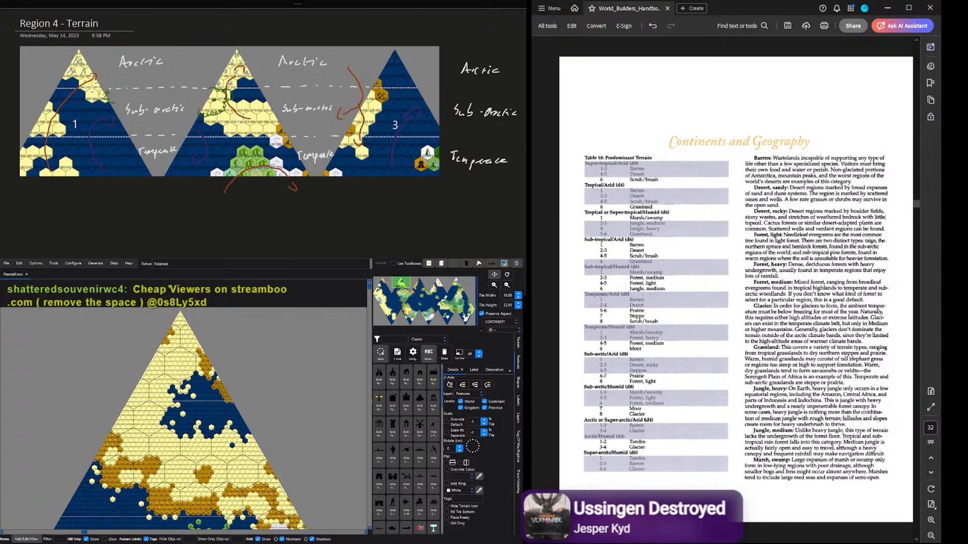
drag(275, 134, 284, 125)
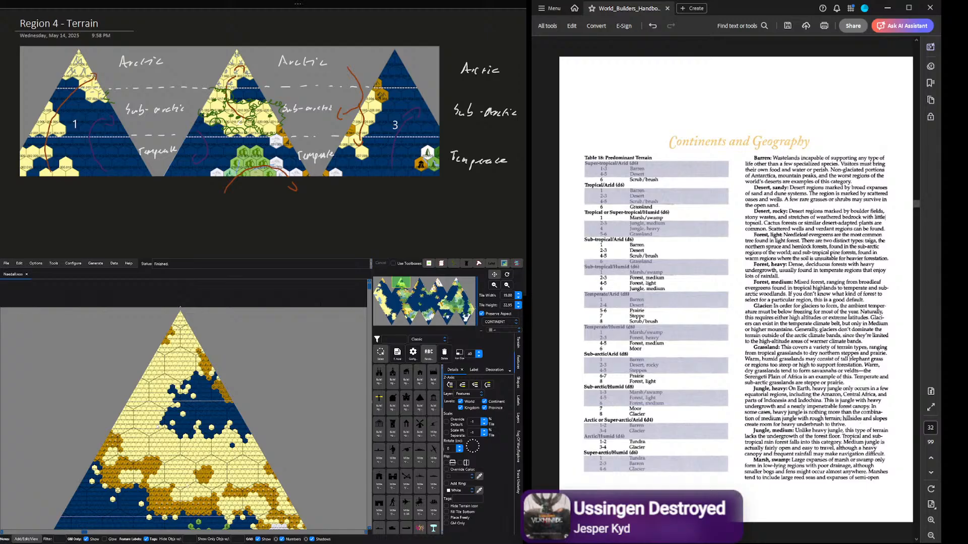
Step: Undo the last stroke on the notes map and sketch terrain patches on the middle triangle's southeastern coast and triangle 3's western land
scroll(218, 425, down, 2)
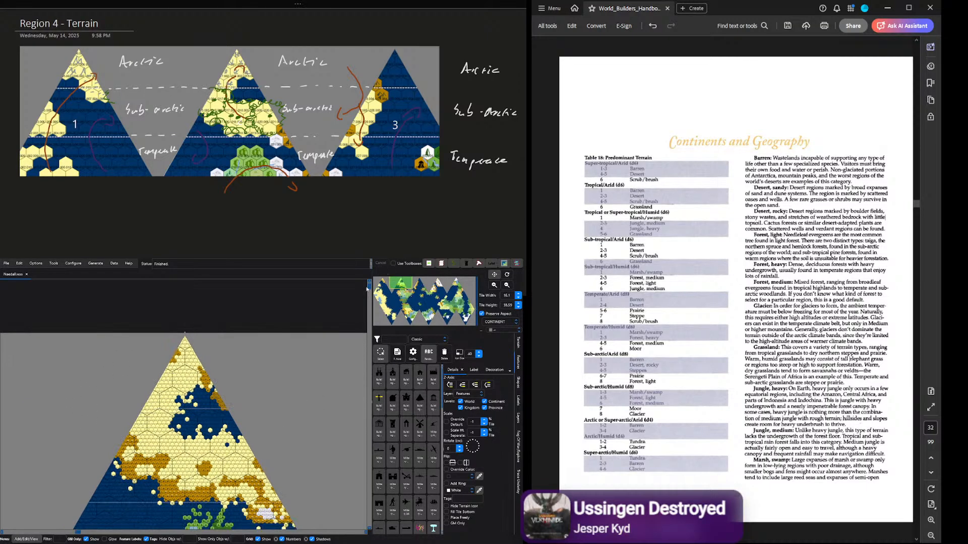
drag(369, 286, 372, 306)
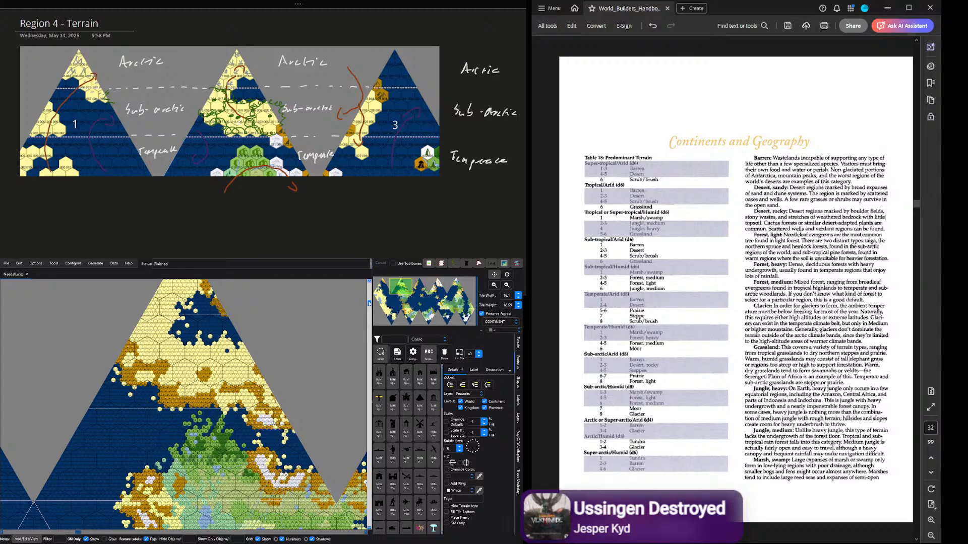
drag(370, 302, 371, 301)
scroll(200, 357, up, 1)
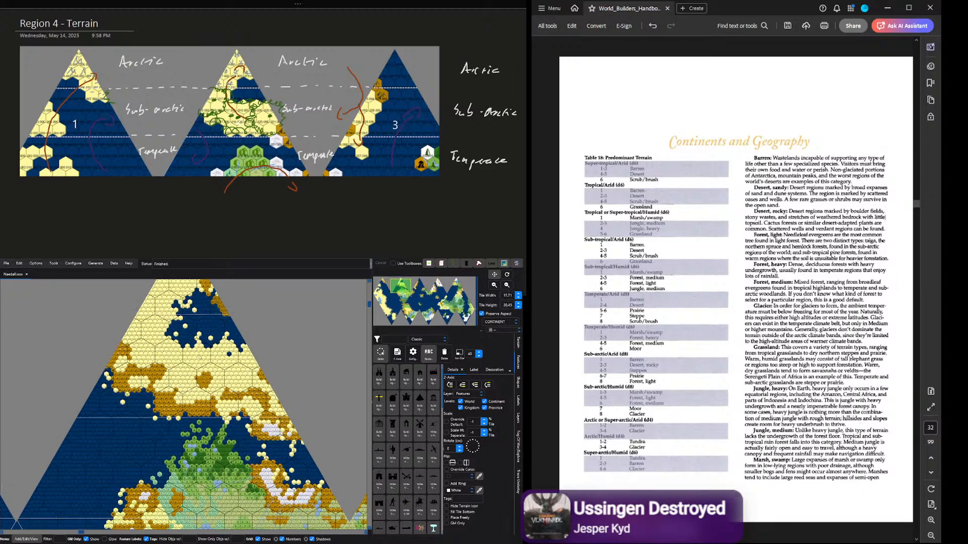
scroll(202, 386, up, 1)
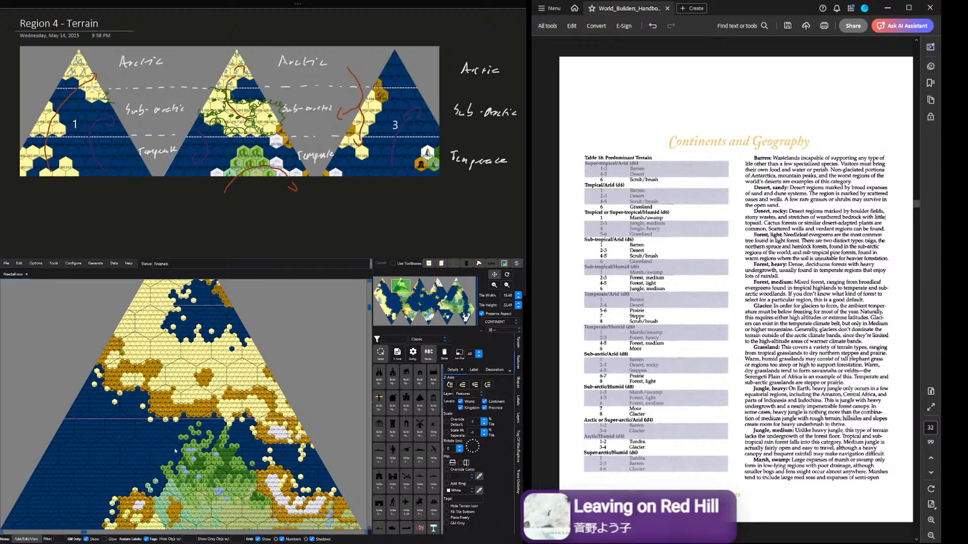
key(ctrl+z)
drag(252, 121, 280, 116)
drag(91, 531, 134, 530)
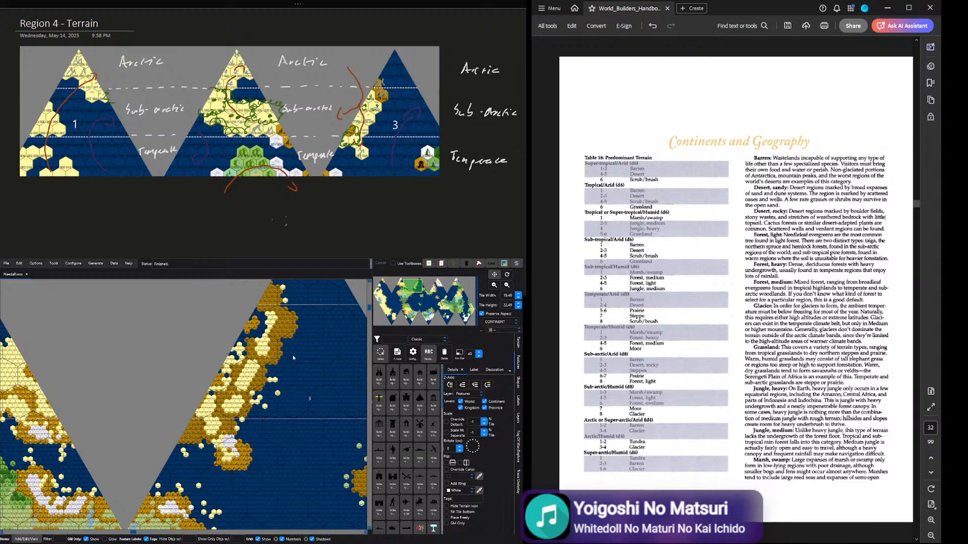
scroll(293, 358, up, 2)
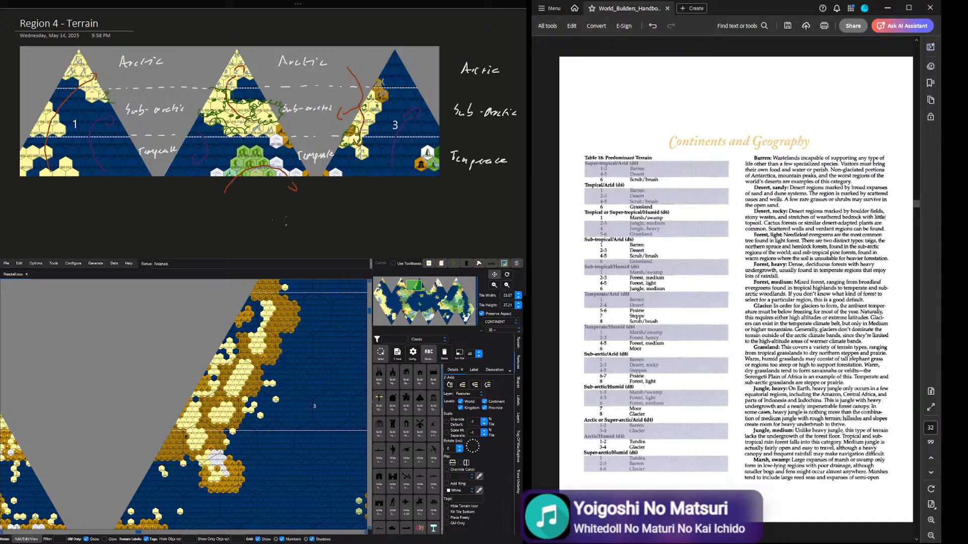
Step: Return to the terrain palette, choose the white terrain and paint the hexes at the northern tip of triangle 1
click(19, 533)
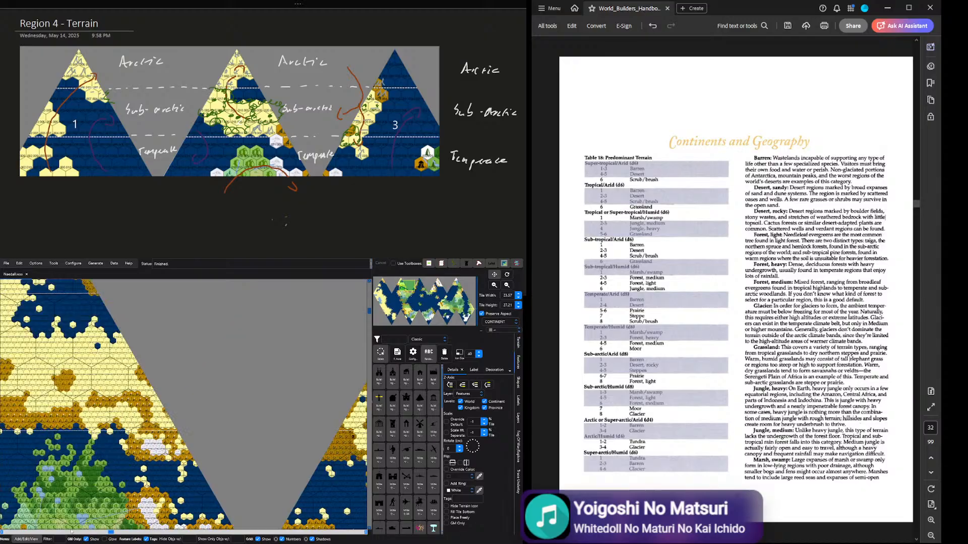
scroll(272, 369, up, 2)
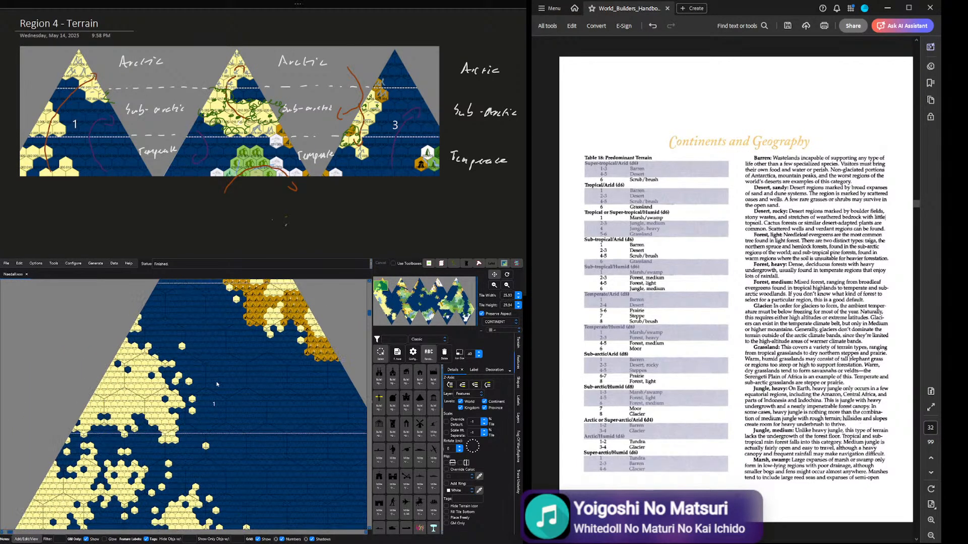
scroll(271, 369, down, 2)
drag(370, 311, 367, 283)
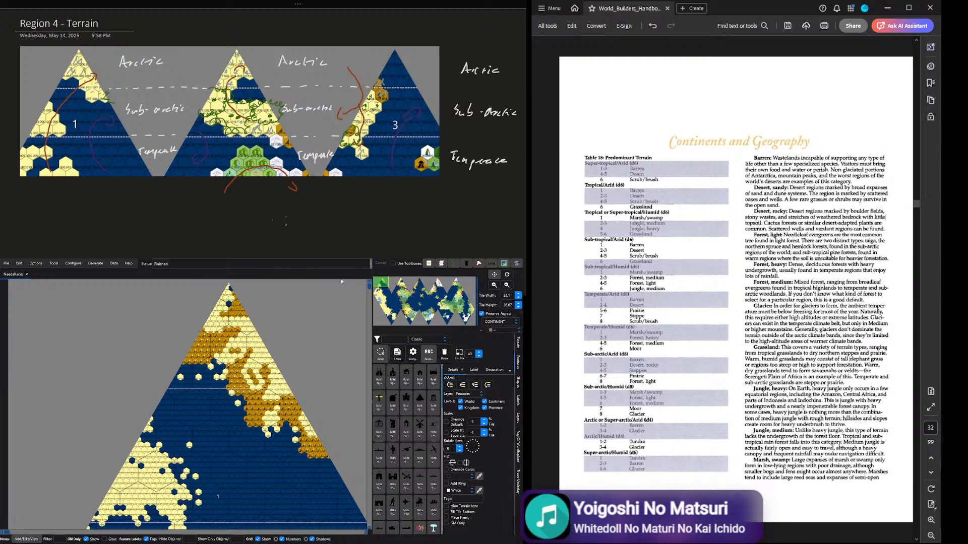
click(518, 343)
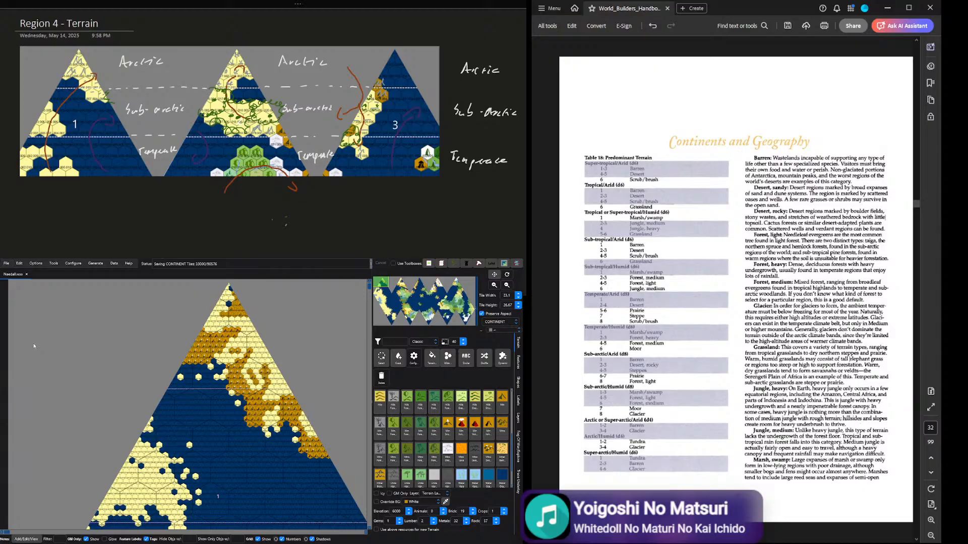
scroll(498, 437, down, 1)
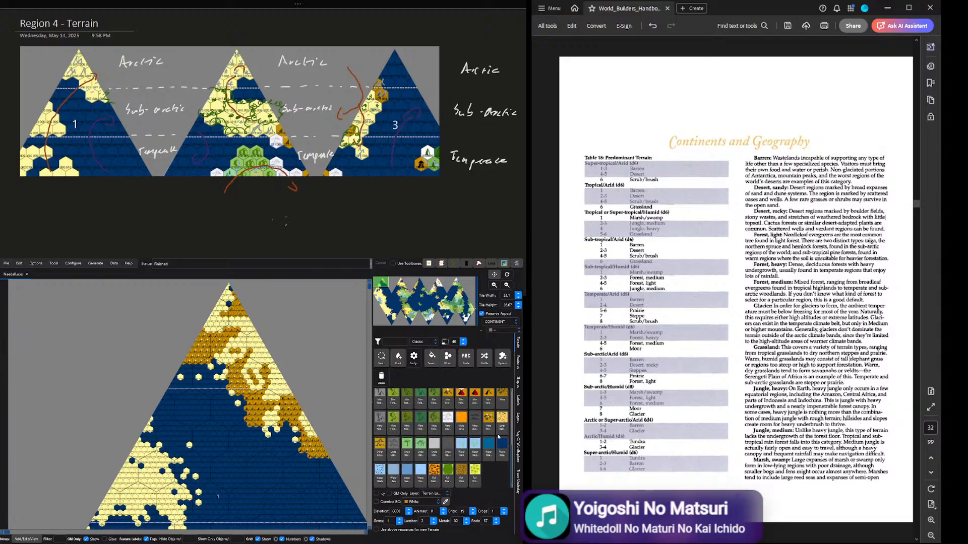
scroll(494, 423, up, 1)
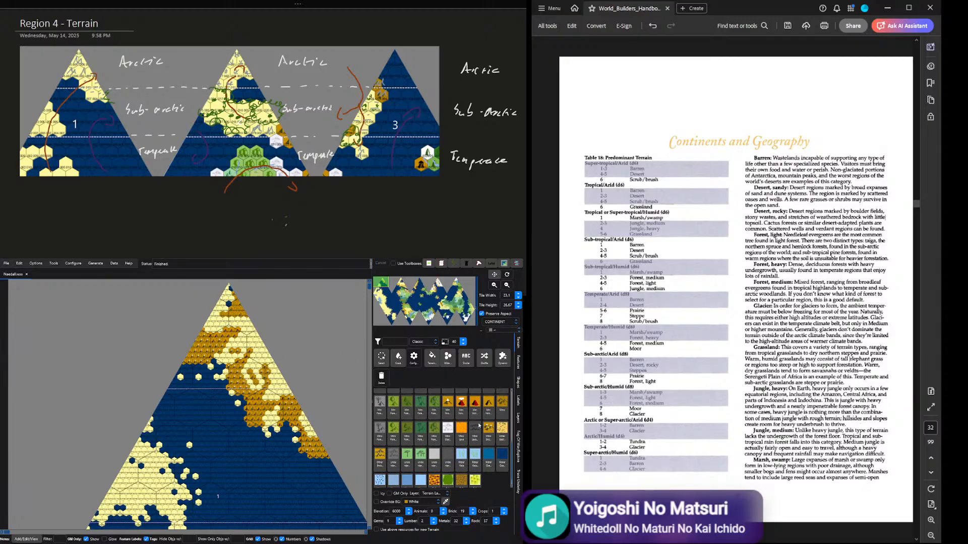
click(448, 440)
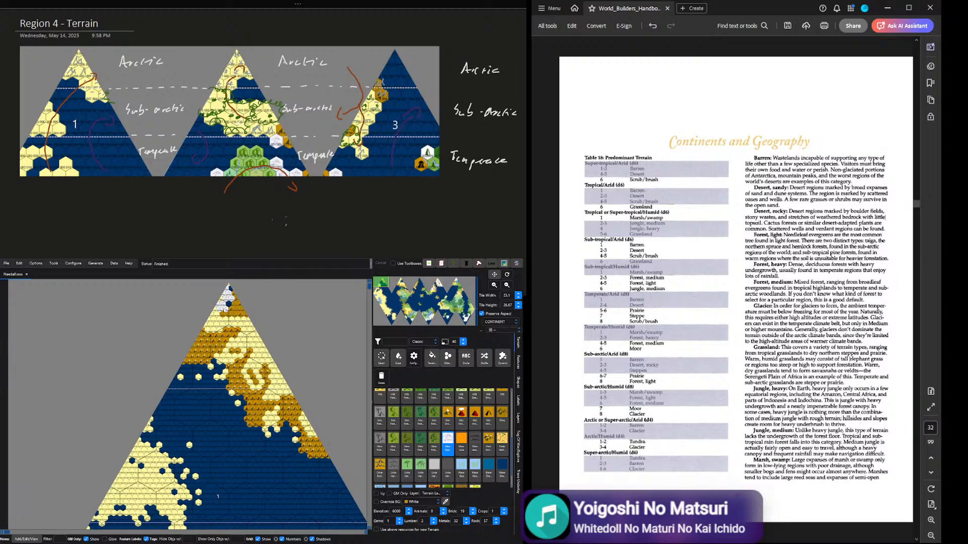
click(230, 315)
click(235, 314)
click(223, 314)
Step: Extend the white terrain southward from triangle 1's tip over the arctic land beside and between its mountain ranges
drag(221, 314, 214, 320)
click(241, 327)
mouse_move(233, 333)
mouse_down()
mouse_move(204, 340)
mouse_move(234, 348)
mouse_move(252, 331)
mouse_move(259, 347)
mouse_up()
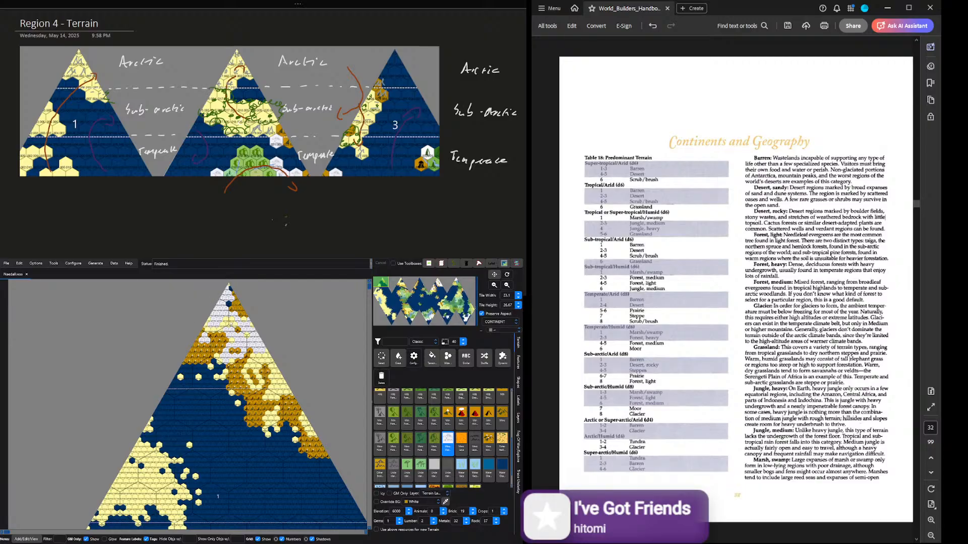
Step: Choose the plain white terrain and paint the remaining yellow land at triangle 1's northern tip and along its eastern side
click(231, 324)
scroll(457, 438, up, 3)
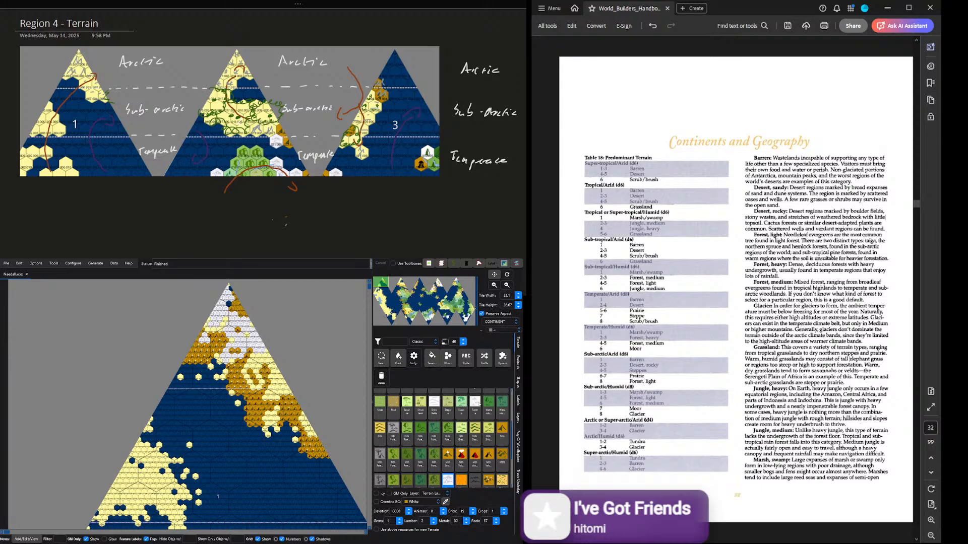
click(475, 404)
scroll(264, 374, up, 1)
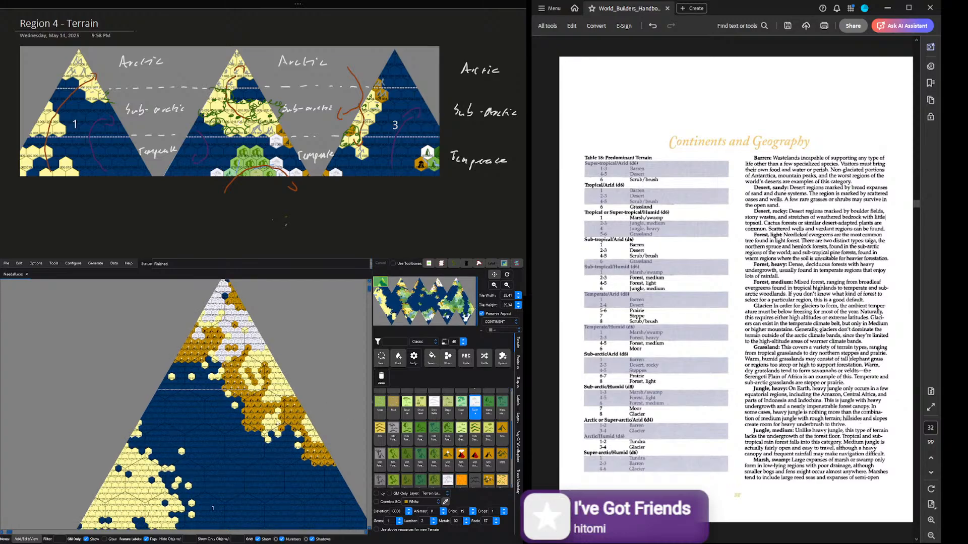
mouse_move(277, 418)
mouse_down()
mouse_move(278, 437)
mouse_move(269, 435)
mouse_up()
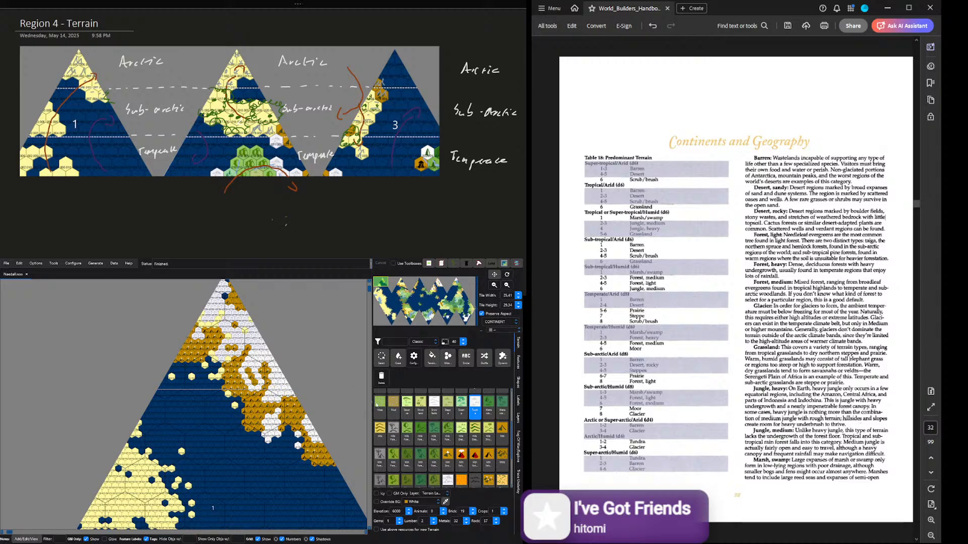
click(434, 405)
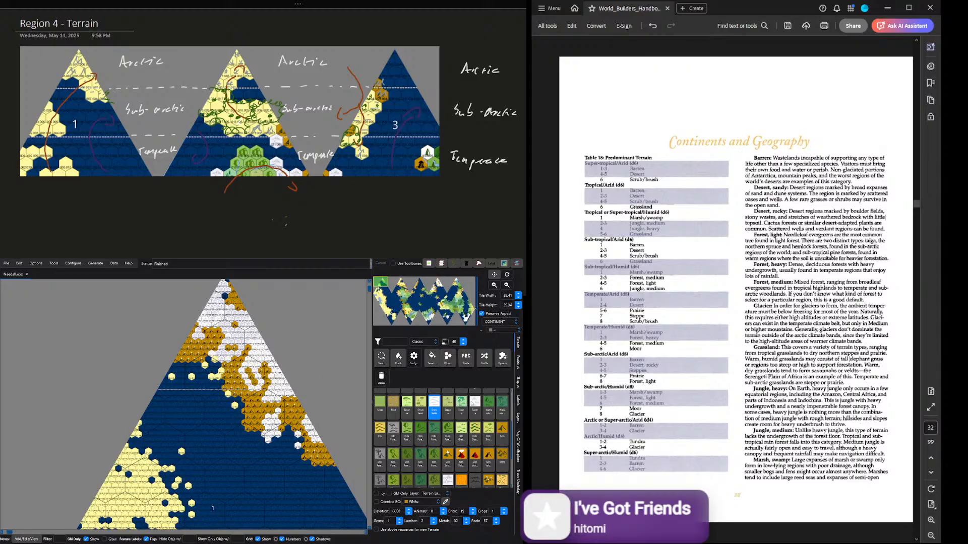
click(475, 403)
Step: Choose the pale green terrain and paint the two lone island hexes just southwest of triangle 1's northwestern mountains
scroll(424, 422, up, 2)
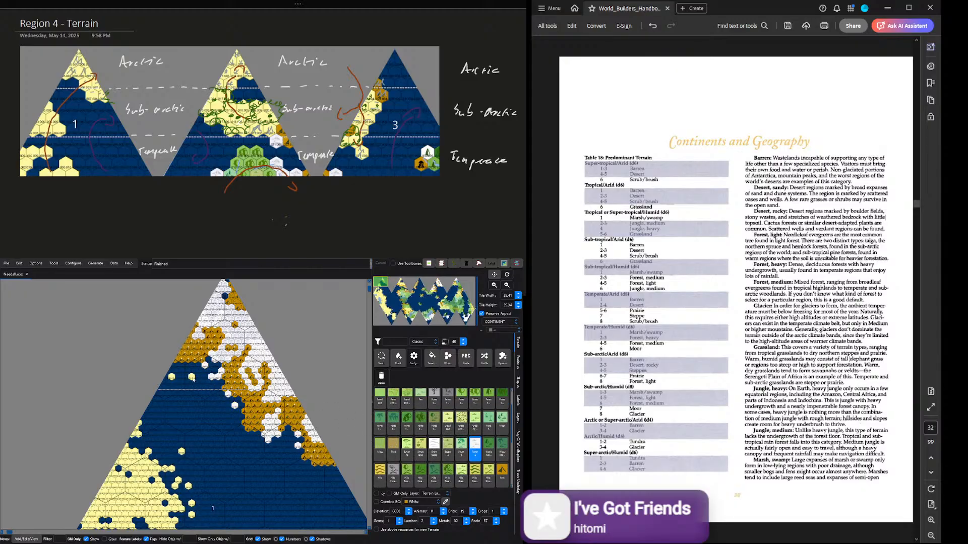
scroll(478, 459, up, 1)
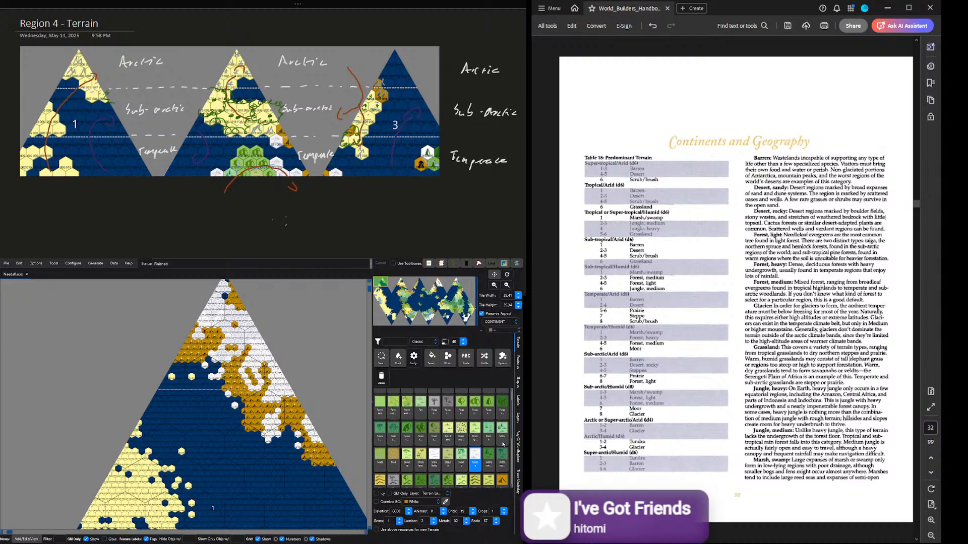
scroll(452, 454, down, 1)
click(452, 452)
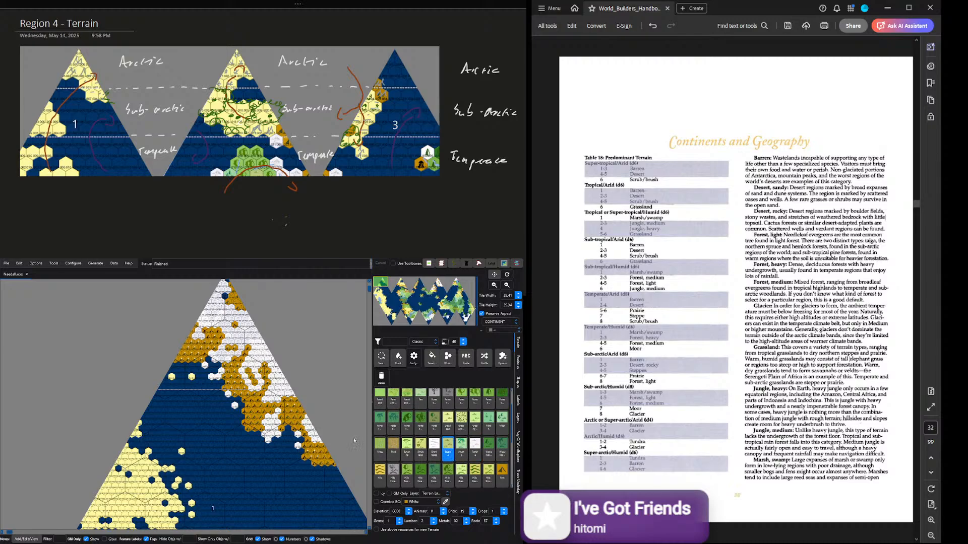
click(192, 377)
click(172, 376)
Step: Turn on the Icy option, choose the brown mountain terrain and paint icy mountains over the southeastern part of triangle 1's range
scroll(471, 441, down, 5)
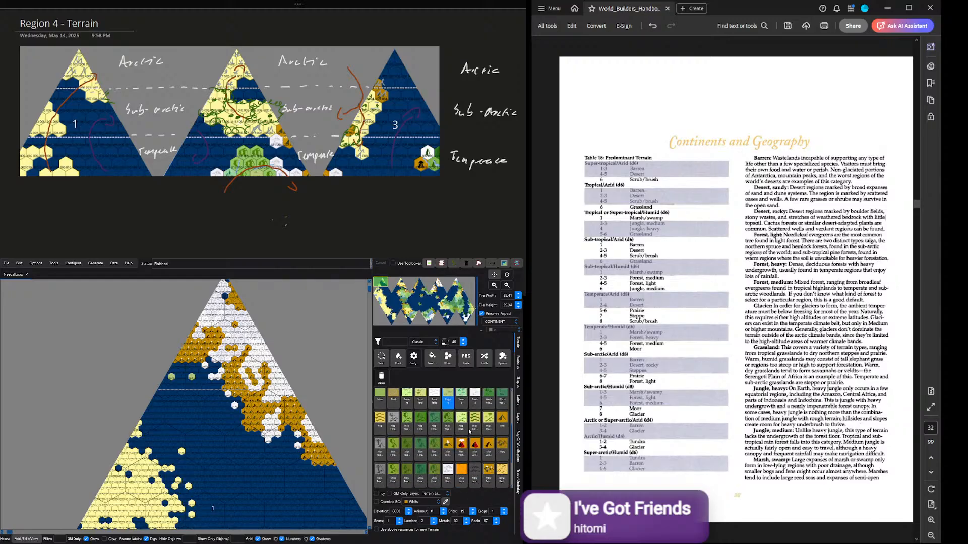
click(499, 447)
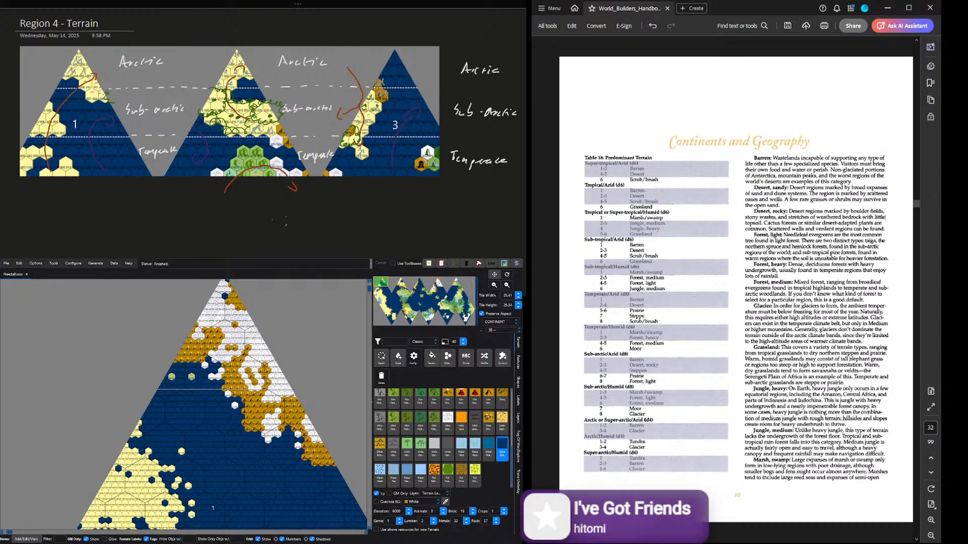
click(226, 297)
scroll(454, 434, up, 2)
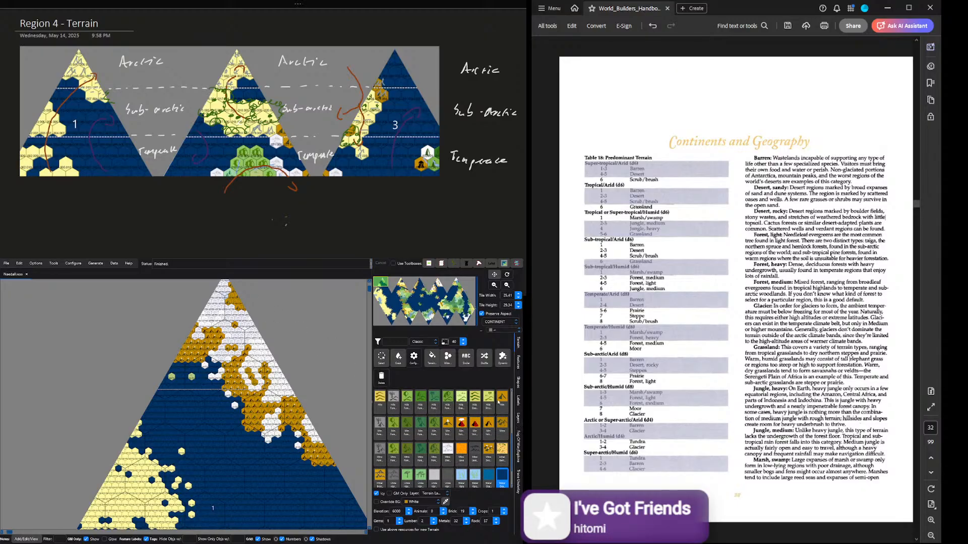
click(501, 404)
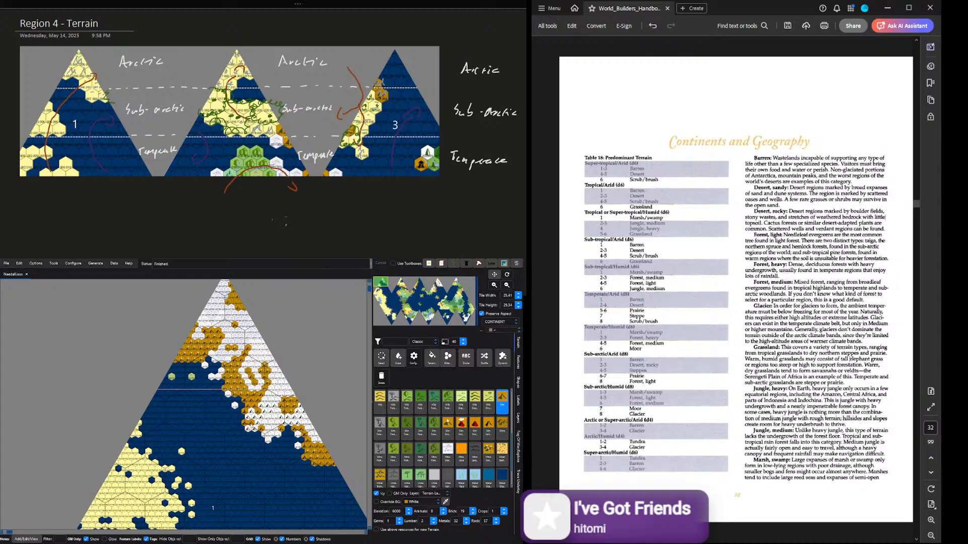
drag(312, 448, 322, 451)
Step: Choose the hills terrain and paint icy hills beside triangle 1's northern tip and in the middle of the eastern range
click(380, 402)
click(234, 292)
click(232, 296)
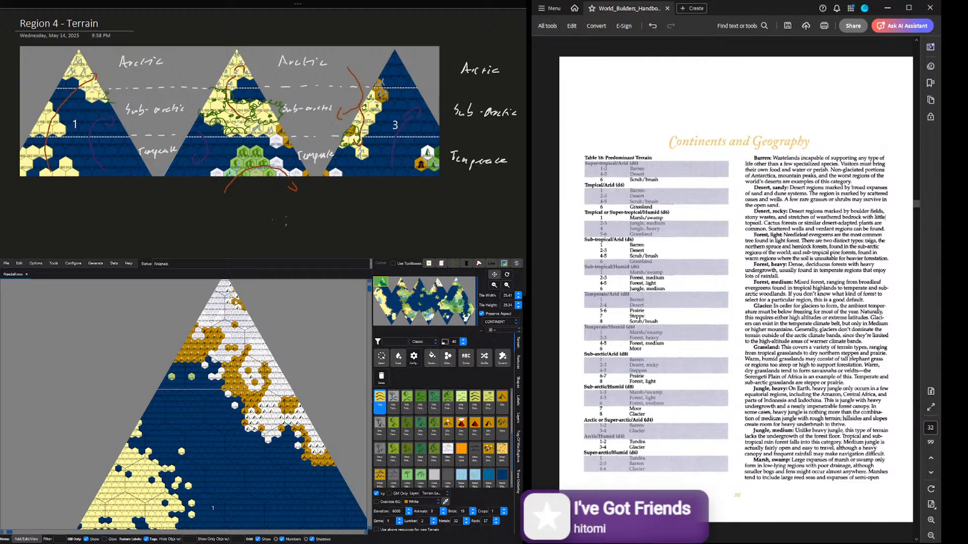
click(234, 302)
click(241, 303)
click(243, 308)
click(248, 372)
click(254, 382)
Step: Choose the second brown mountain terrain and paint icy mountains on triangle 1's northwestern range and the central highlands
click(489, 426)
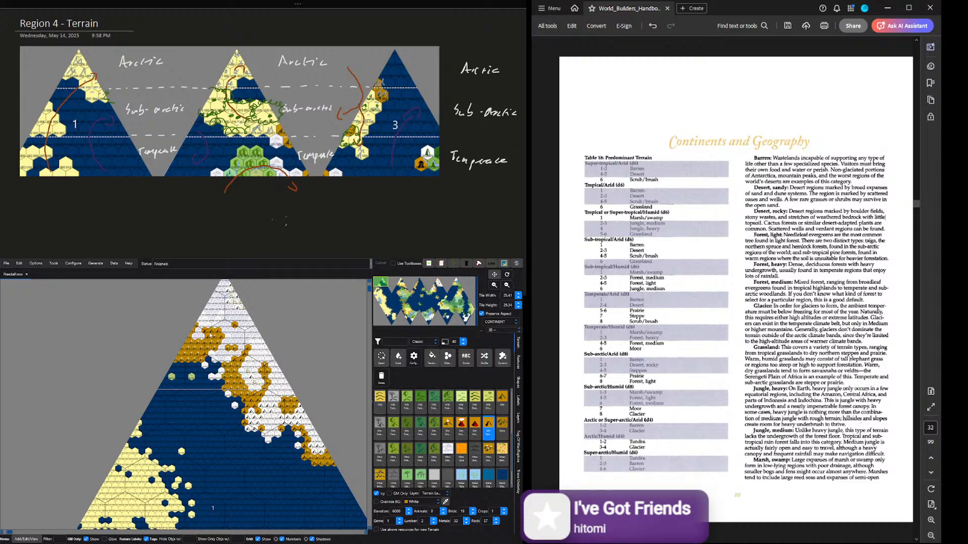
mouse_move(203, 334)
mouse_down()
mouse_move(224, 335)
mouse_move(198, 354)
mouse_up()
click(235, 325)
click(205, 355)
click(238, 360)
click(242, 355)
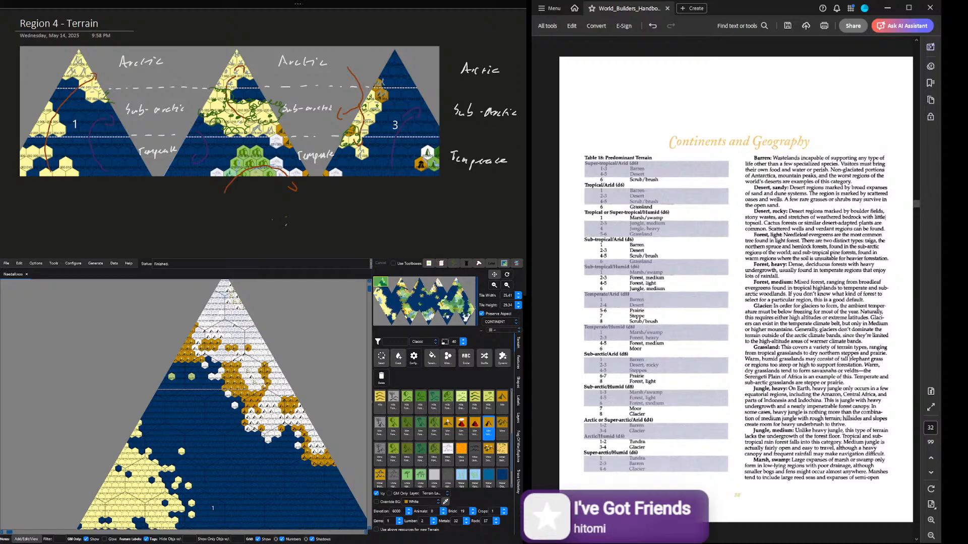
Step: Continue the icy mountains down the southern and southeastern parts of triangle 1's eastern range
click(249, 408)
click(256, 396)
click(260, 394)
click(284, 403)
click(285, 412)
drag(299, 427, 317, 456)
click(318, 463)
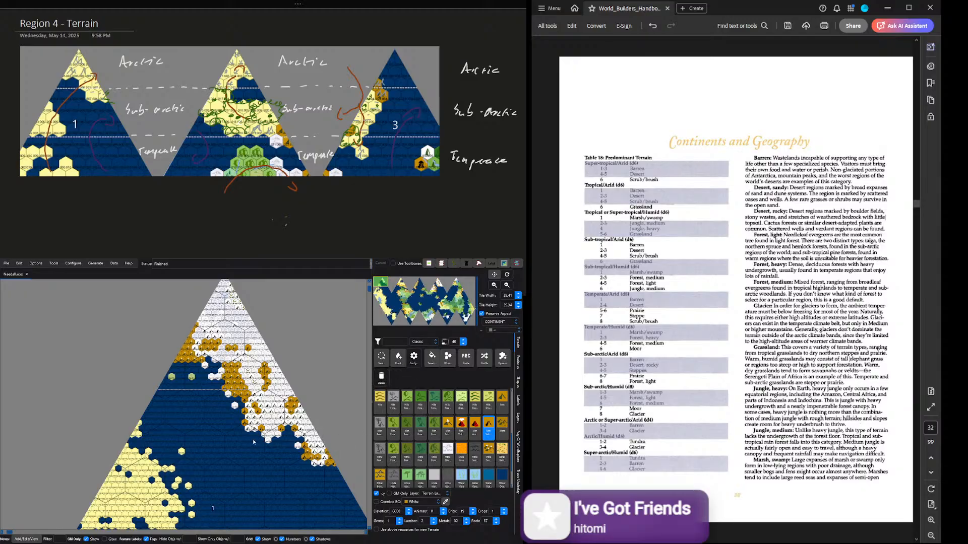
Step: Switch to the other brown mountain terrain with Icy on and convert most of triangle 1's northwestern, central and eastern ranges to icy mountains
scroll(217, 415, up, 1)
scroll(327, 476, up, 2)
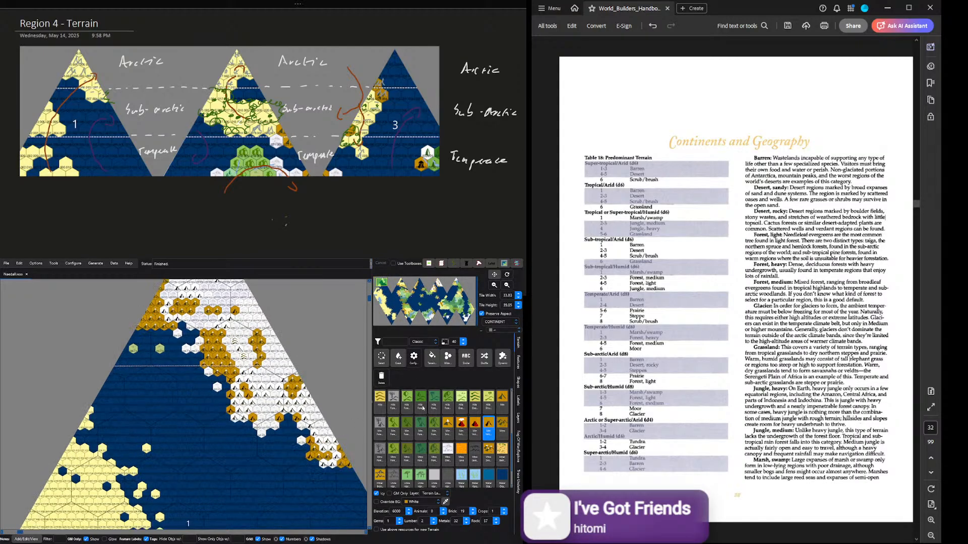
click(378, 494)
click(502, 402)
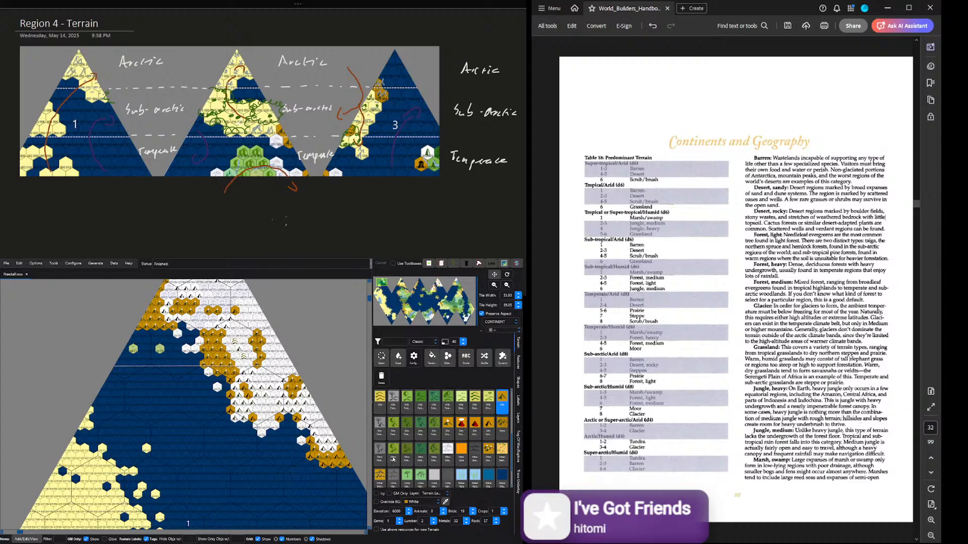
click(376, 493)
mouse_move(207, 336)
mouse_down()
mouse_move(221, 348)
mouse_move(206, 352)
mouse_move(234, 370)
mouse_up()
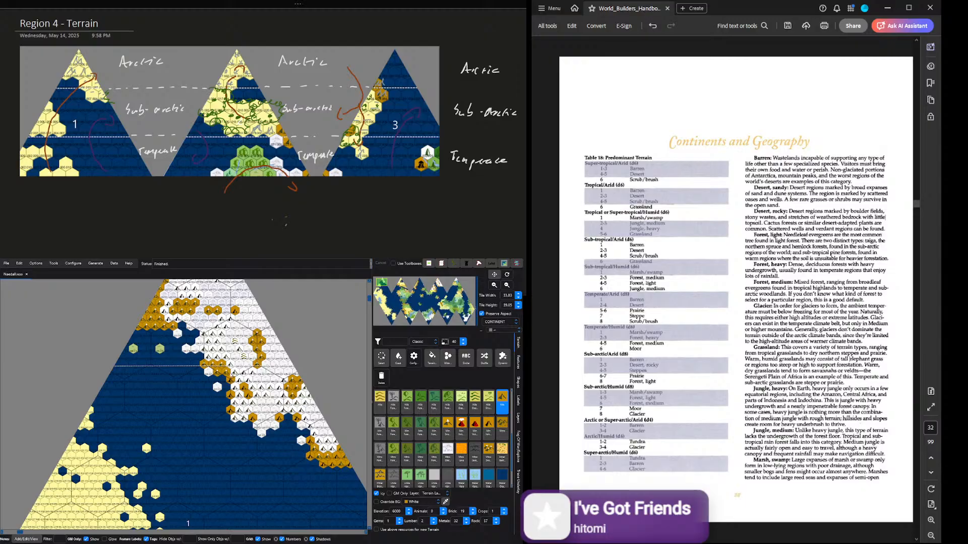
mouse_move(230, 370)
mouse_down()
mouse_move(204, 364)
mouse_move(261, 357)
mouse_move(257, 334)
mouse_move(195, 303)
mouse_move(172, 305)
mouse_move(162, 286)
mouse_move(140, 328)
mouse_move(157, 325)
mouse_up()
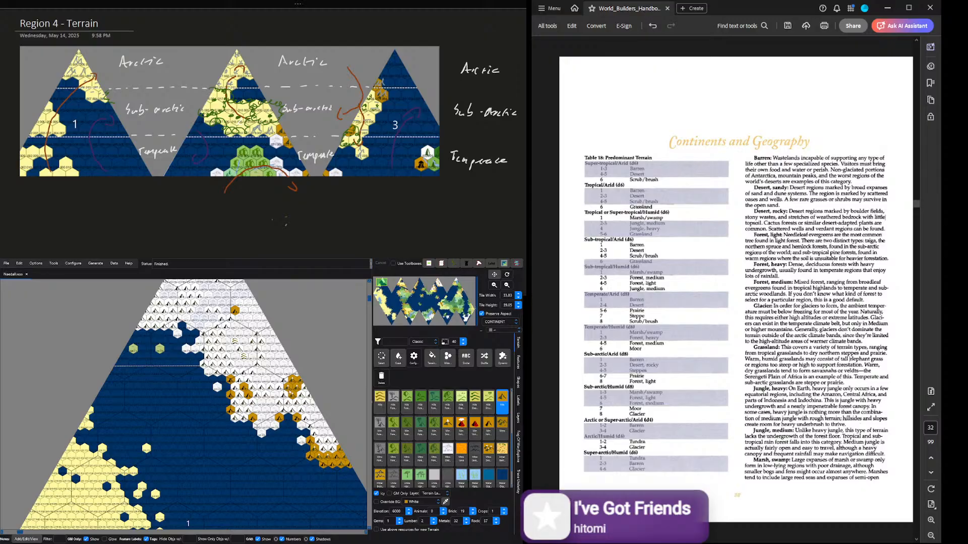
mouse_move(292, 394)
mouse_down()
mouse_move(295, 380)
mouse_move(300, 387)
mouse_up()
Step: Choose the second mountain terrain and paint the leftover brown hexes in triangle 1's north and along the southern coast as icy mountains
click(489, 427)
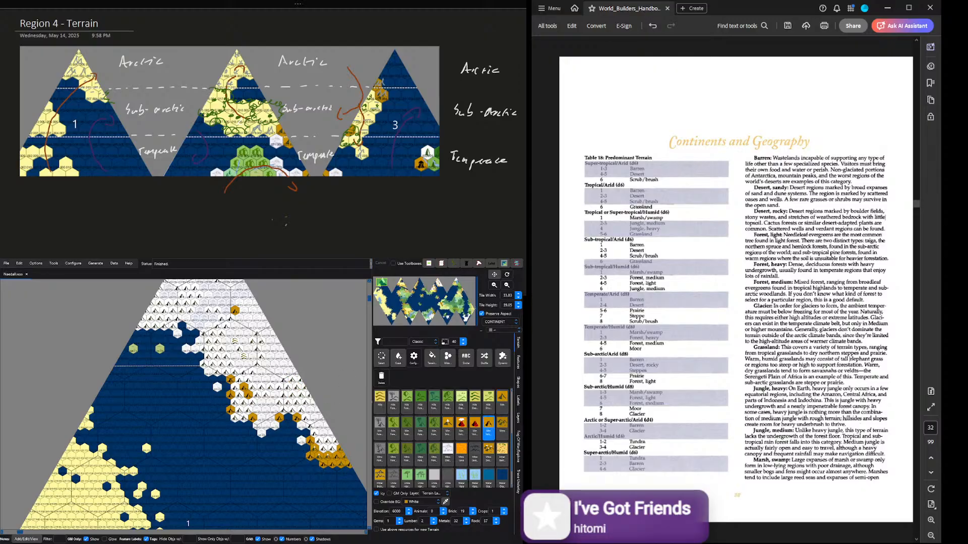
click(236, 311)
click(231, 380)
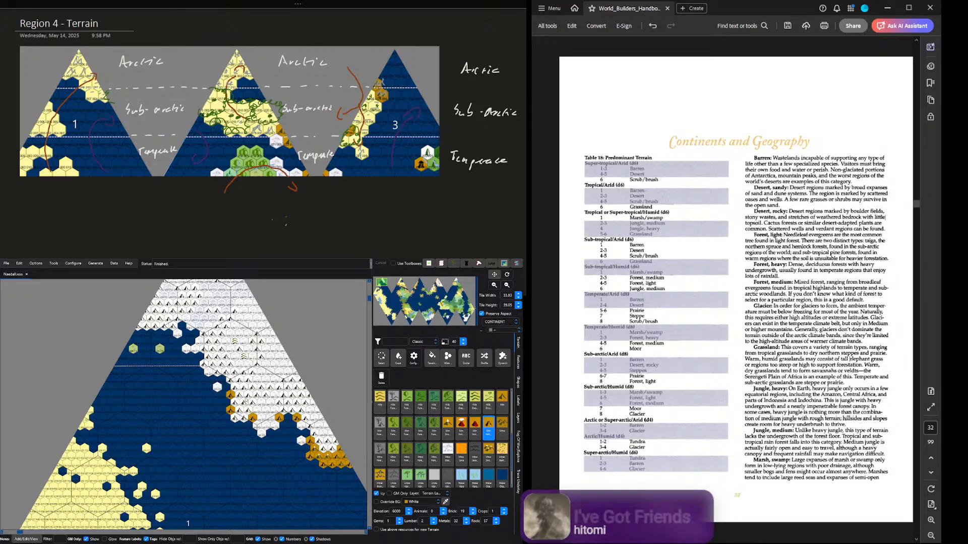
click(253, 419)
click(279, 419)
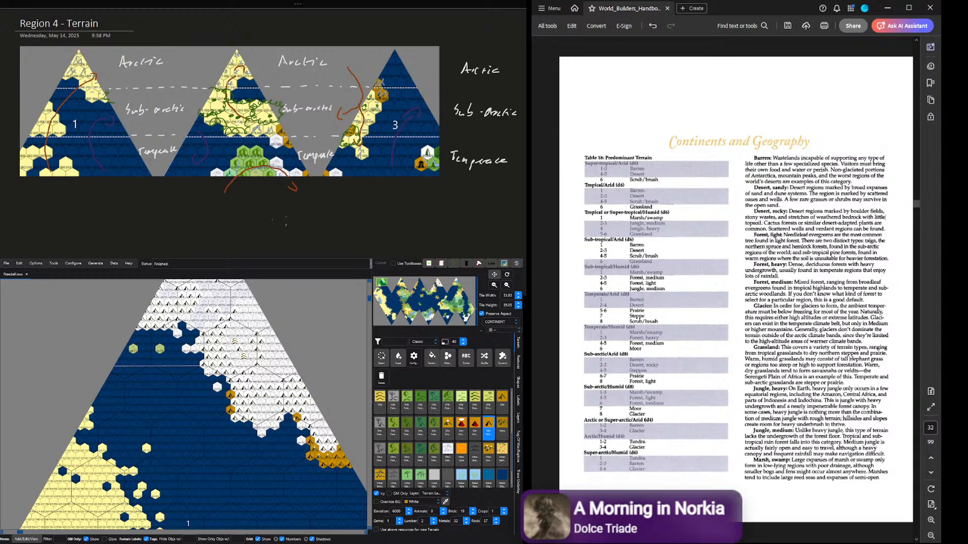
click(298, 418)
click(234, 417)
click(232, 405)
click(228, 395)
drag(369, 299, 366, 288)
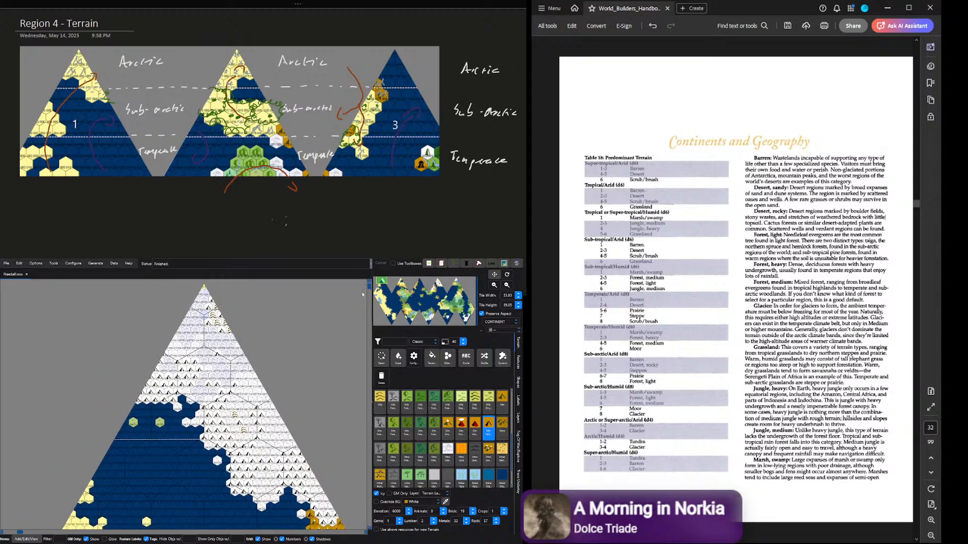
click(447, 449)
scroll(485, 446, up, 2)
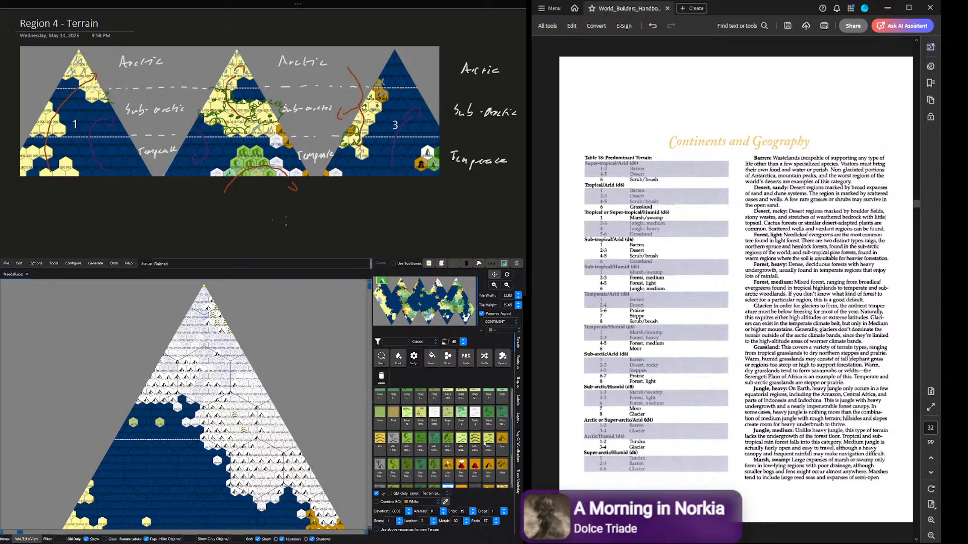
click(434, 418)
scroll(470, 437, up, 3)
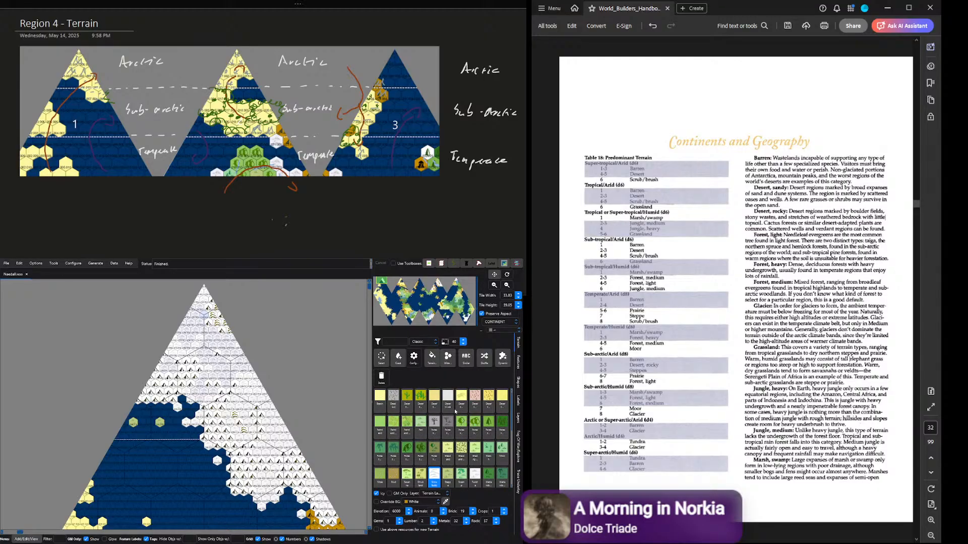
click(447, 400)
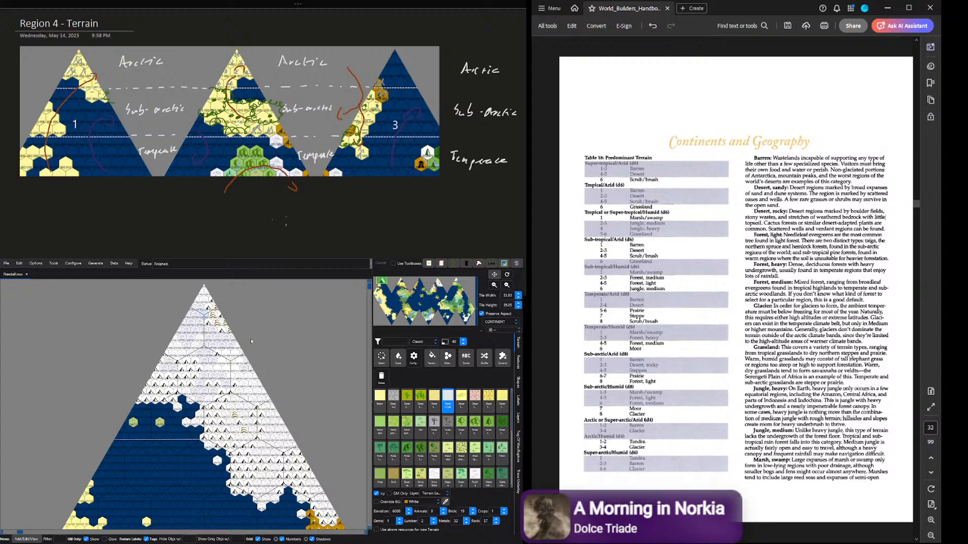
scroll(240, 403, down, 1)
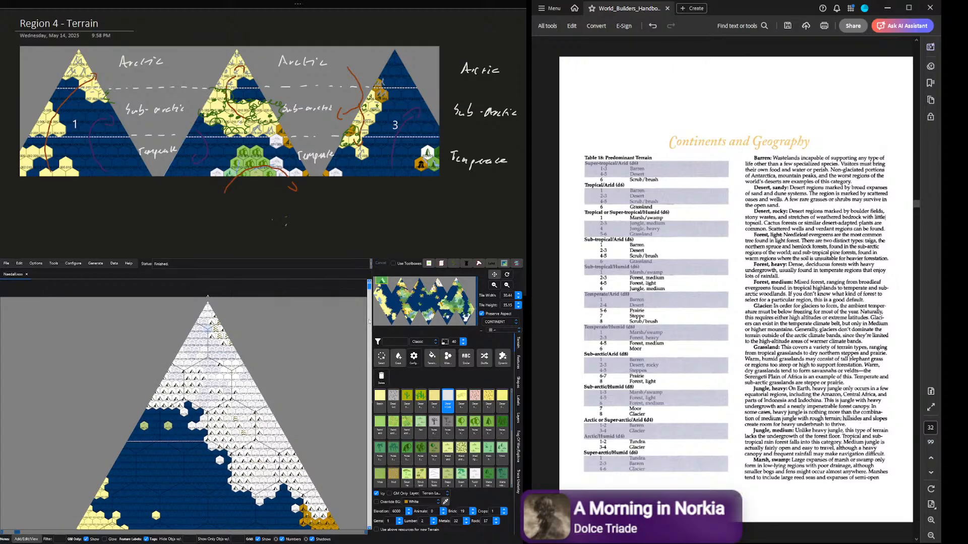
Step: Go to the middle triangle, choose the plain white terrain, turn off Icy and paint the triangle's northern tip white
drag(370, 287, 371, 295)
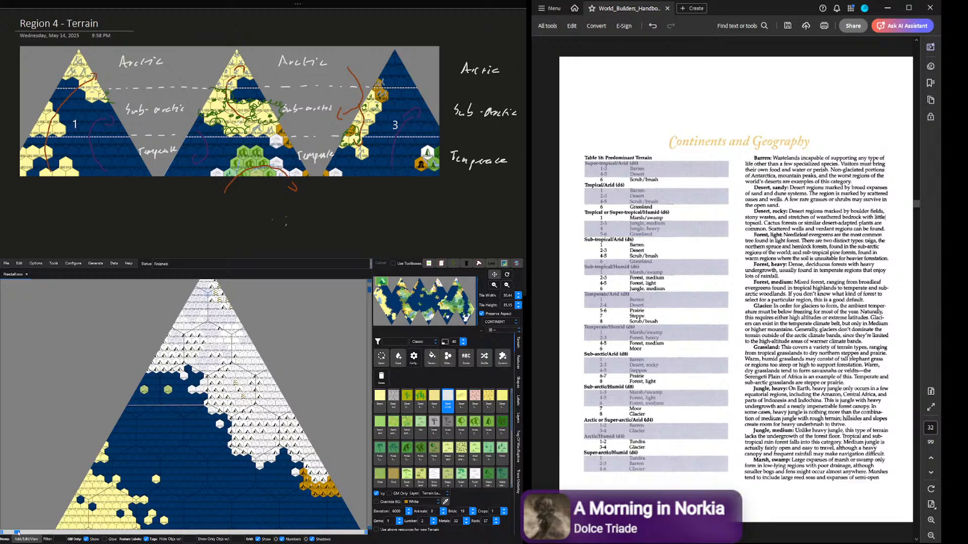
drag(18, 533, 50, 532)
scroll(74, 524, down, 5)
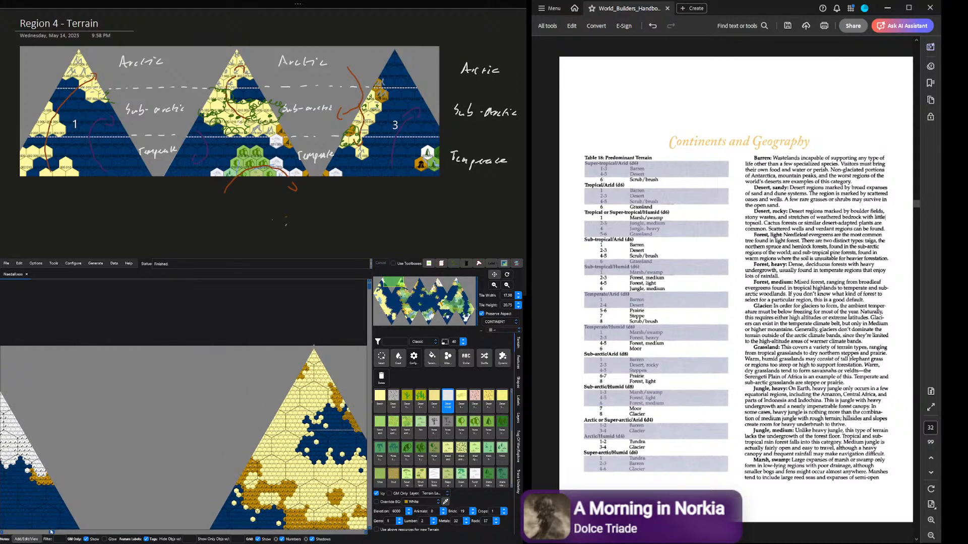
click(475, 477)
click(377, 495)
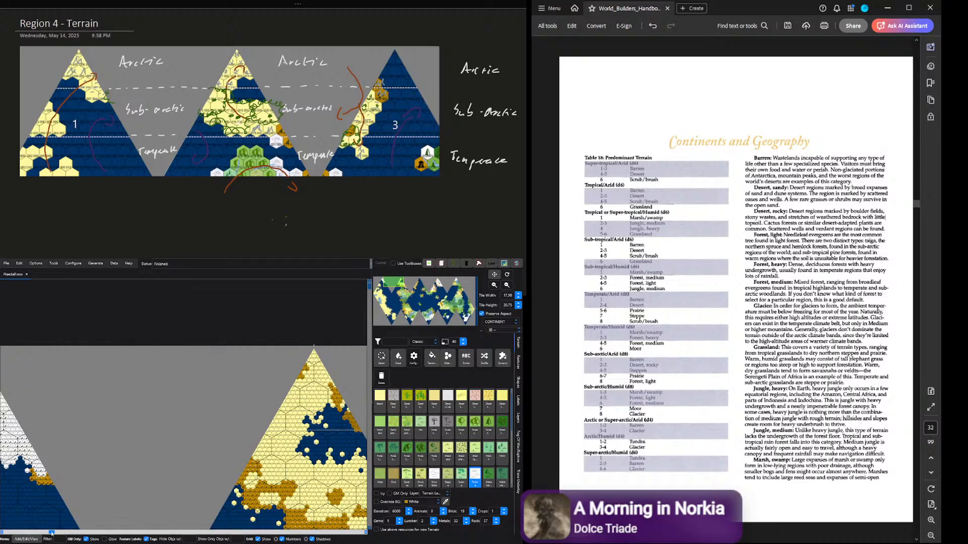
scroll(51, 533, right, 2)
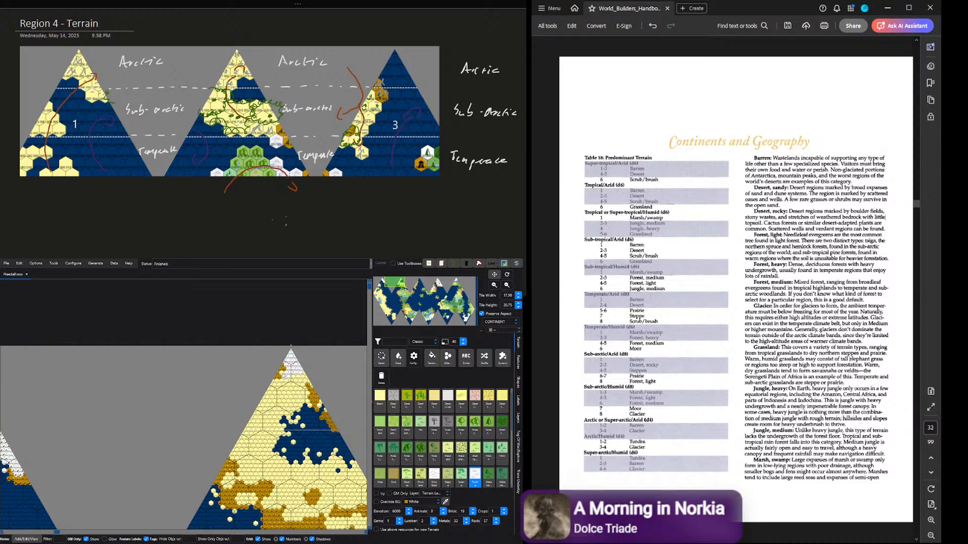
Step: Paint the middle triangle's arctic land white along its western side and around the northern tip
click(444, 363)
drag(254, 430, 257, 422)
click(270, 407)
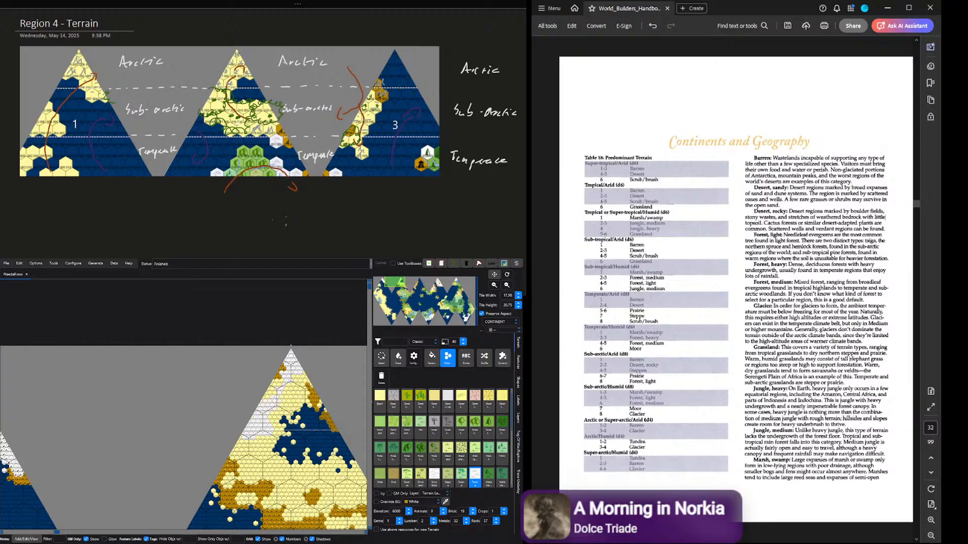
click(433, 366)
click(446, 358)
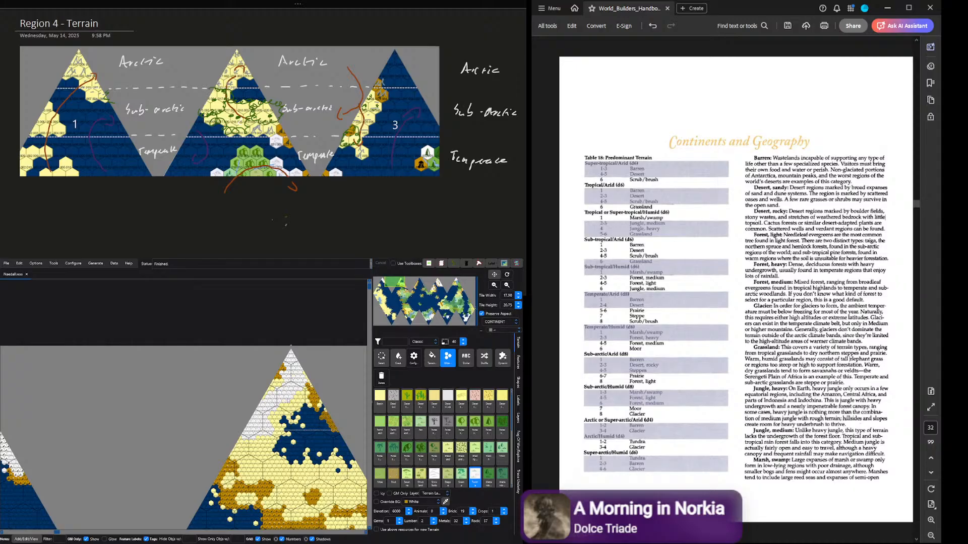
click(447, 361)
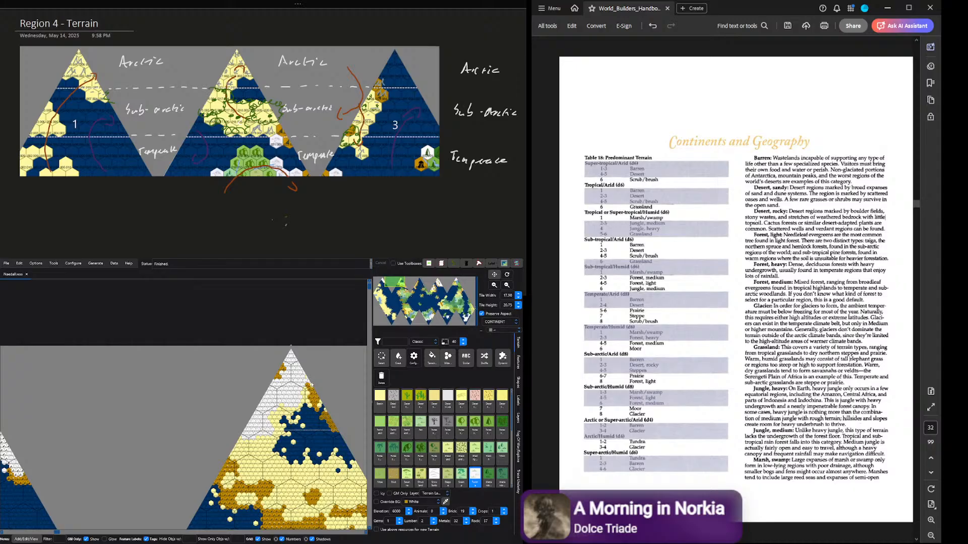
scroll(466, 316, up, 5)
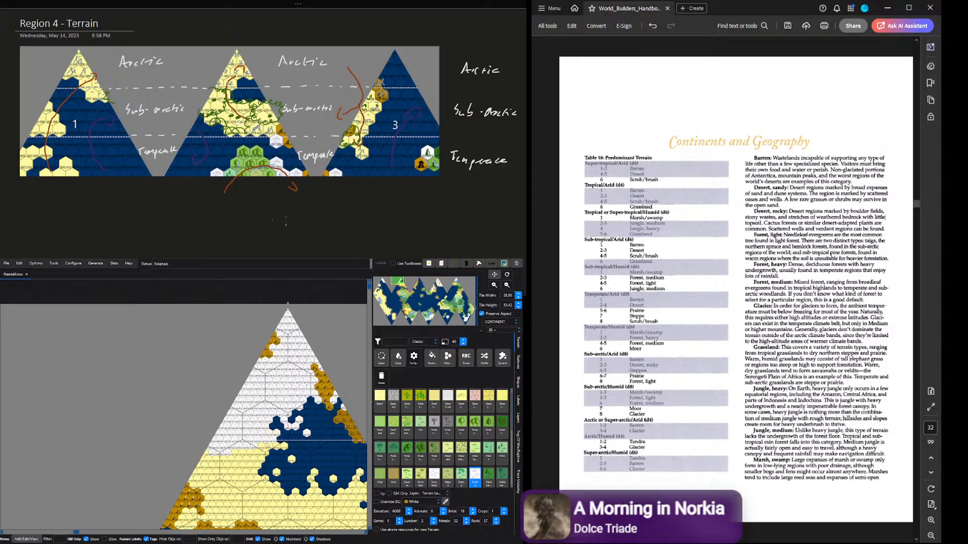
Step: With Icy on, convert the brown range on the middle triangle's northwestern edge using the mountain and chevron-patterned terrains, and turn Icy off
scroll(270, 446, up, 1)
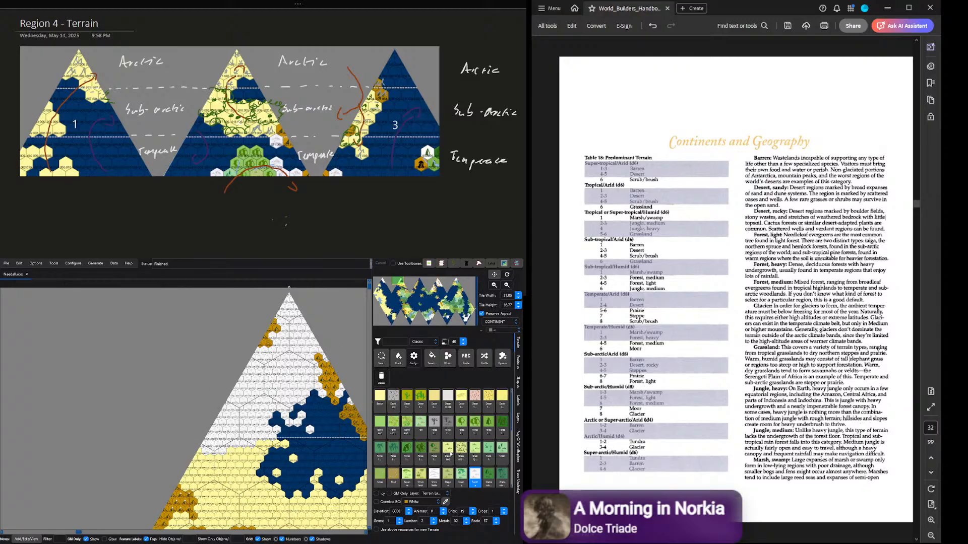
scroll(450, 454, down, 3)
click(502, 438)
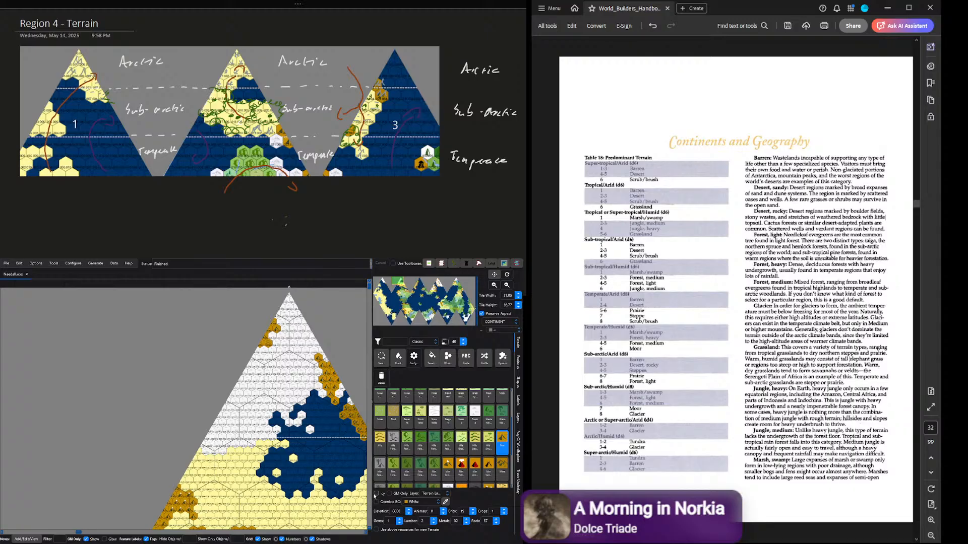
click(276, 330)
click(380, 438)
drag(263, 349, 275, 329)
scroll(345, 465, down, 1)
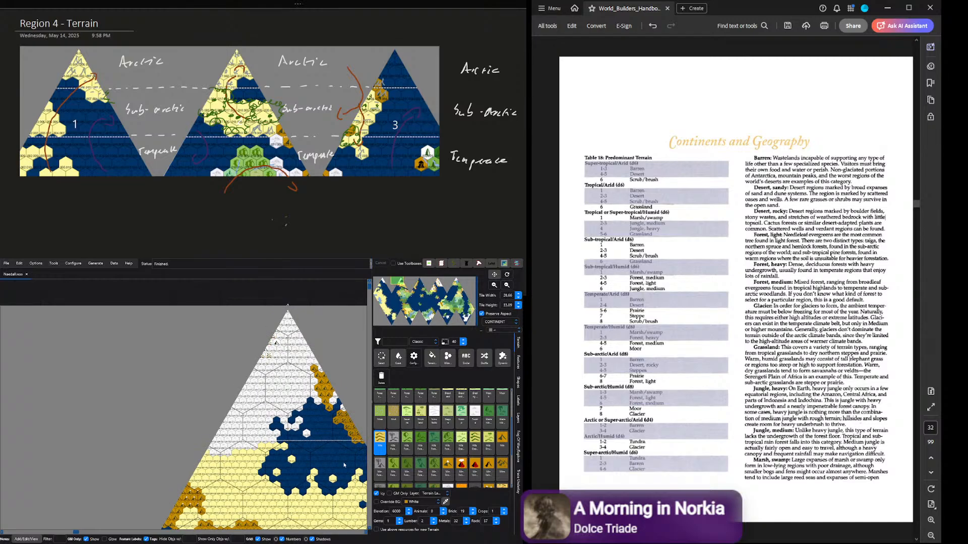
click(376, 494)
Step: Turn on Icy and paint icy mountains along the outer edge of the middle triangle's western brown range, and switch Icy off
scroll(395, 387, down, 3)
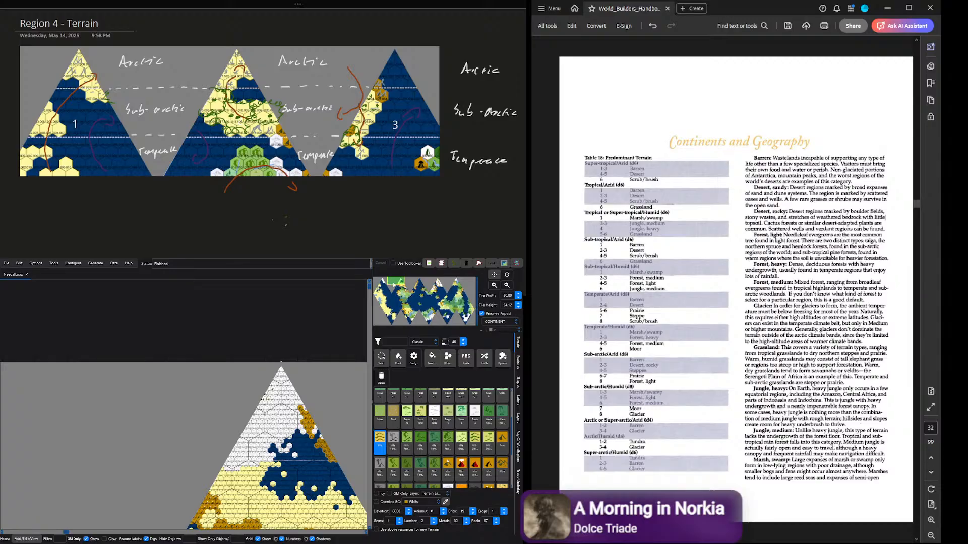
mouse_move(392, 283)
mouse_down()
mouse_move(408, 286)
mouse_move(391, 284)
mouse_up()
scroll(291, 350, up, 3)
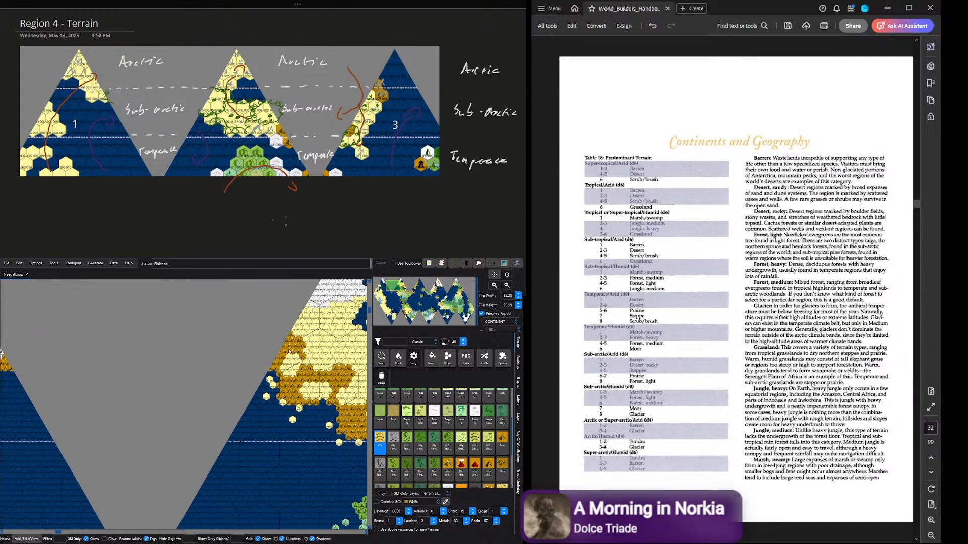
click(501, 440)
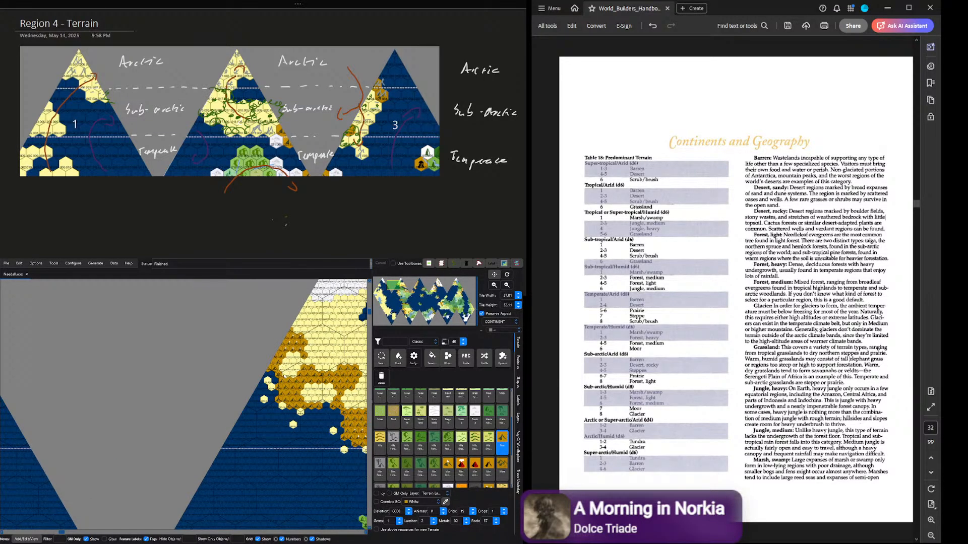
click(376, 494)
click(286, 341)
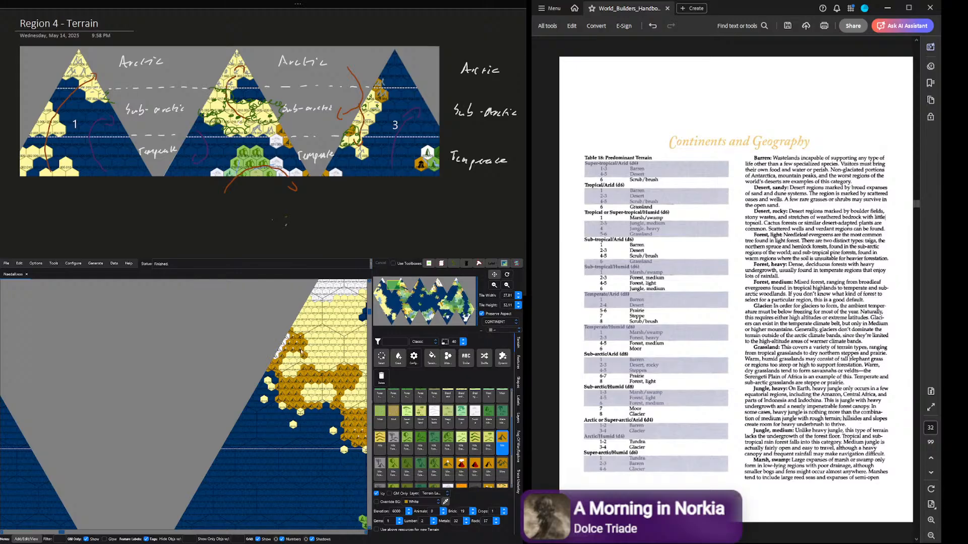
click(376, 494)
Step: Choose the green conifer forest terrain and fill the yellow land in the middle triangle's western sub-arctic band with forest
click(445, 467)
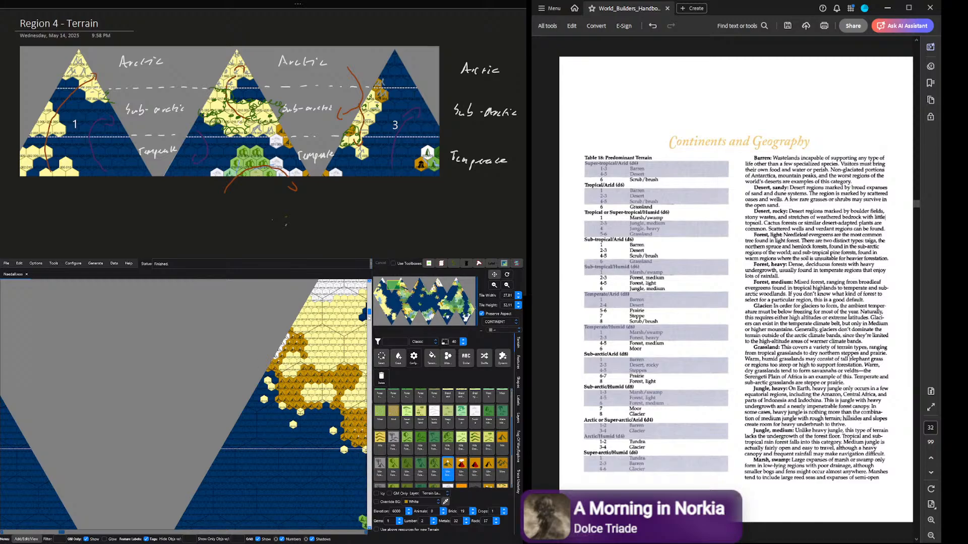
drag(369, 313, 369, 298)
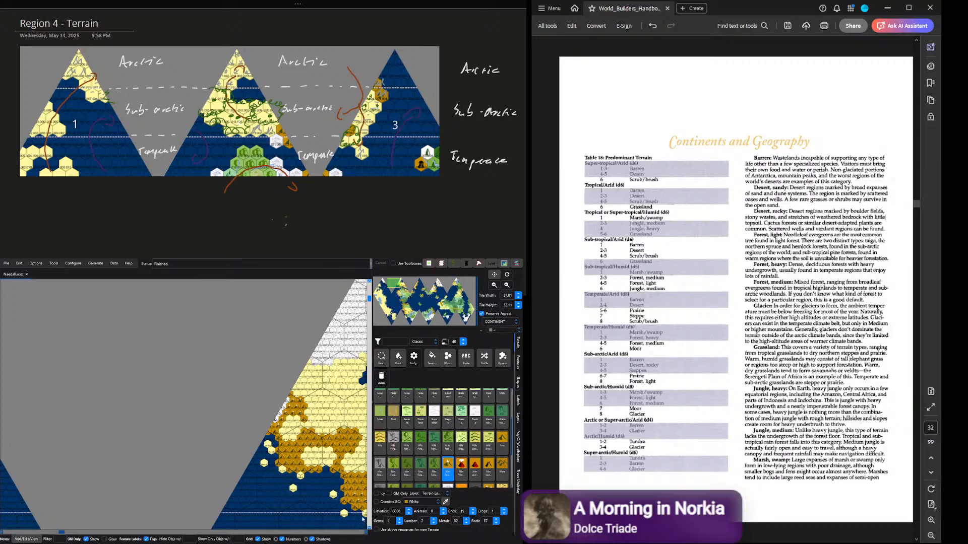
drag(365, 533, 366, 533)
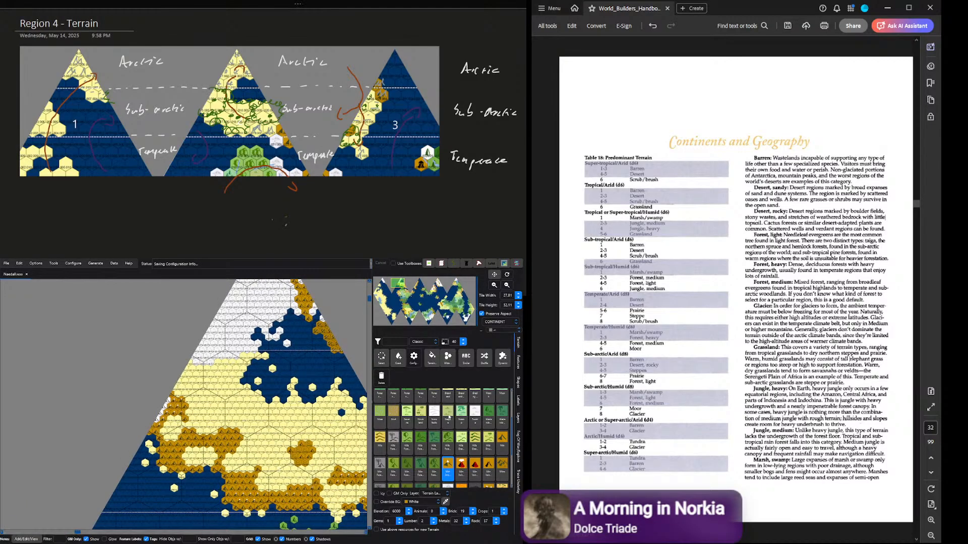
scroll(493, 409, up, 1)
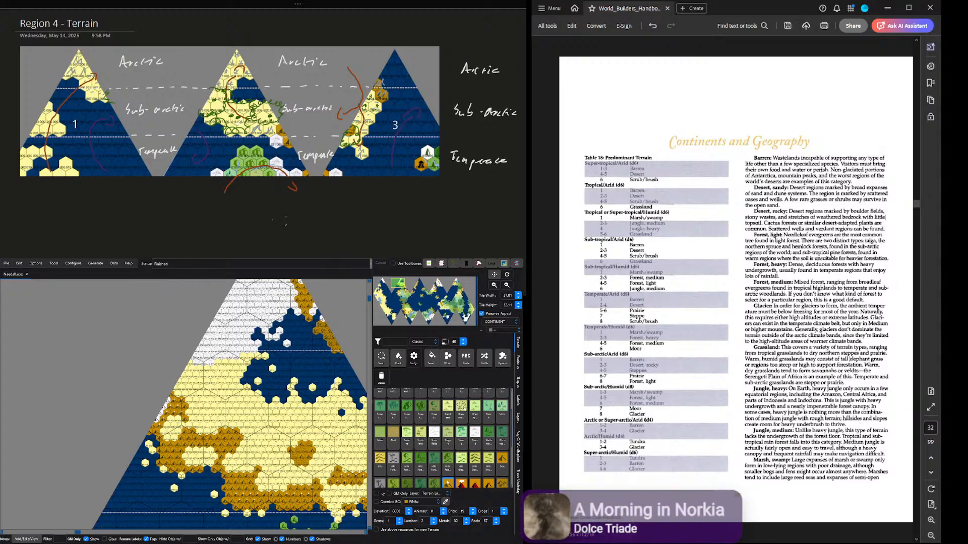
scroll(243, 375, up, 1)
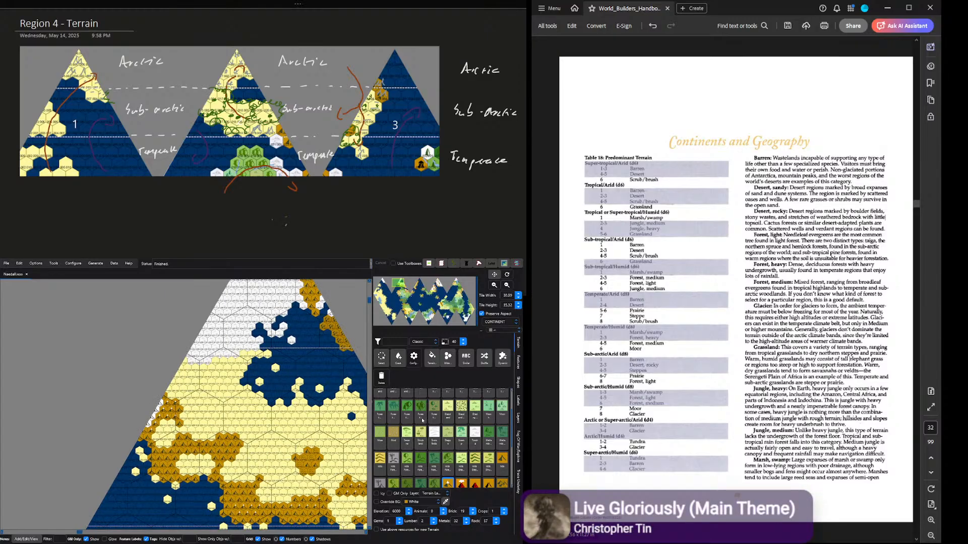
scroll(462, 446, up, 3)
click(488, 423)
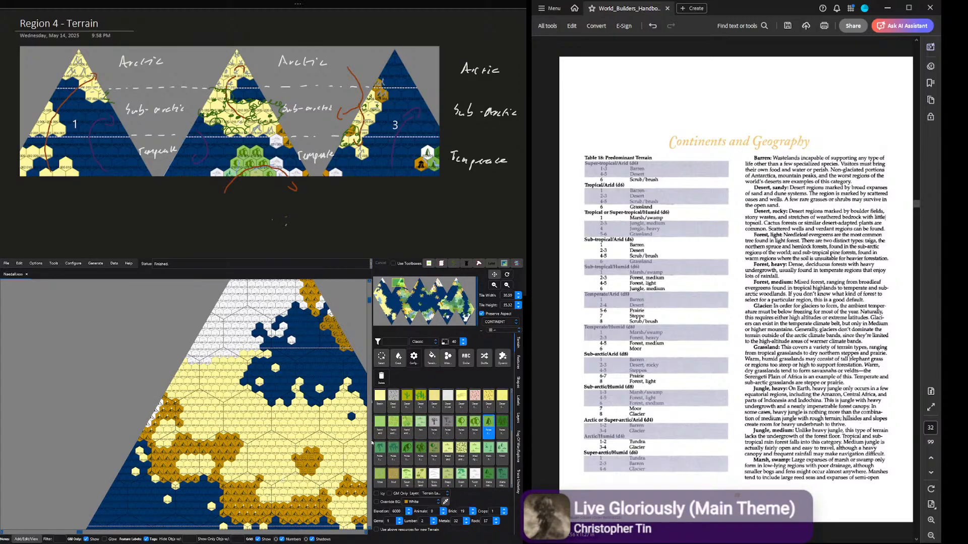
mouse_move(169, 390)
mouse_down()
mouse_move(187, 381)
mouse_move(175, 381)
mouse_move(184, 362)
mouse_move(198, 389)
mouse_move(190, 412)
mouse_move(158, 435)
mouse_move(200, 435)
mouse_move(193, 425)
mouse_move(203, 422)
mouse_move(206, 436)
mouse_move(223, 416)
mouse_up()
mouse_move(202, 413)
mouse_down()
mouse_move(221, 399)
mouse_move(246, 407)
mouse_move(240, 392)
mouse_up()
mouse_move(267, 352)
mouse_down()
mouse_move(236, 369)
mouse_move(243, 354)
mouse_move(241, 376)
mouse_move(214, 364)
mouse_move(231, 366)
mouse_move(206, 374)
mouse_move(217, 392)
mouse_move(209, 384)
mouse_move(225, 356)
mouse_move(215, 339)
mouse_move(233, 347)
mouse_up()
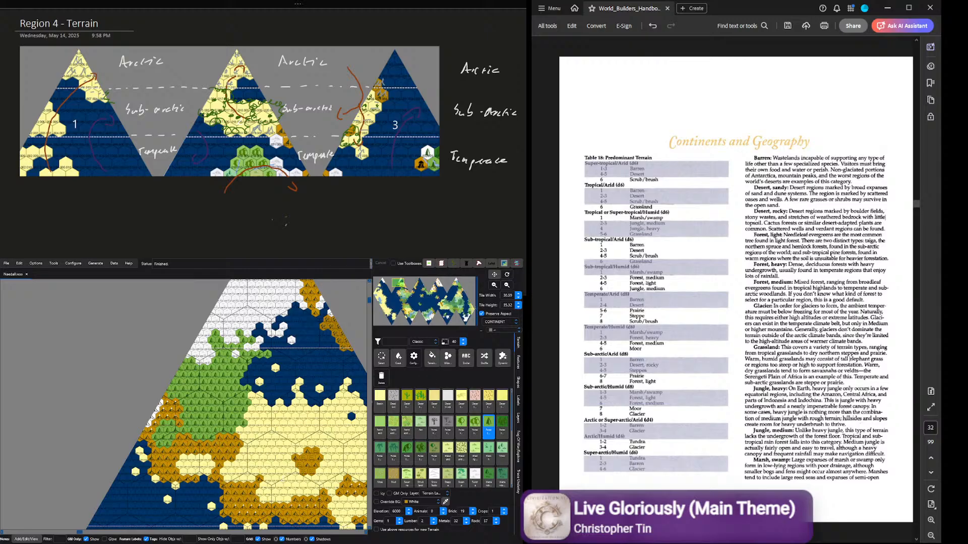
Step: Choose the light green terrain and paint a few patches along the northern fringe of the western forest
scroll(259, 404, up, 1)
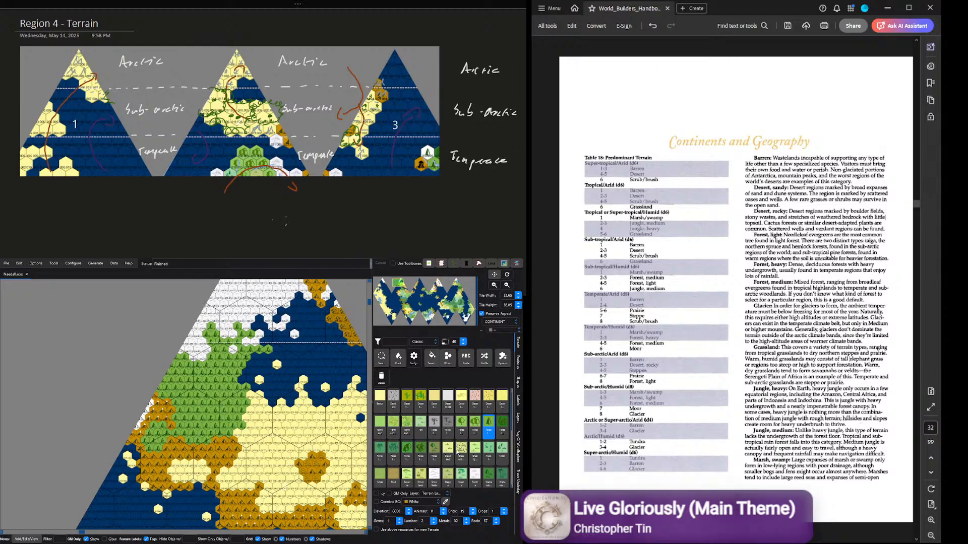
click(448, 453)
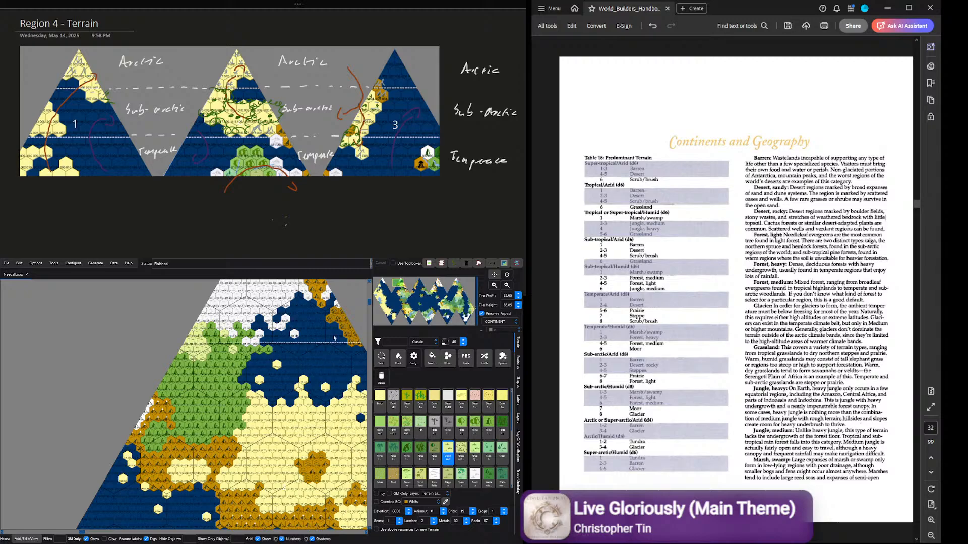
scroll(210, 348, up, 1)
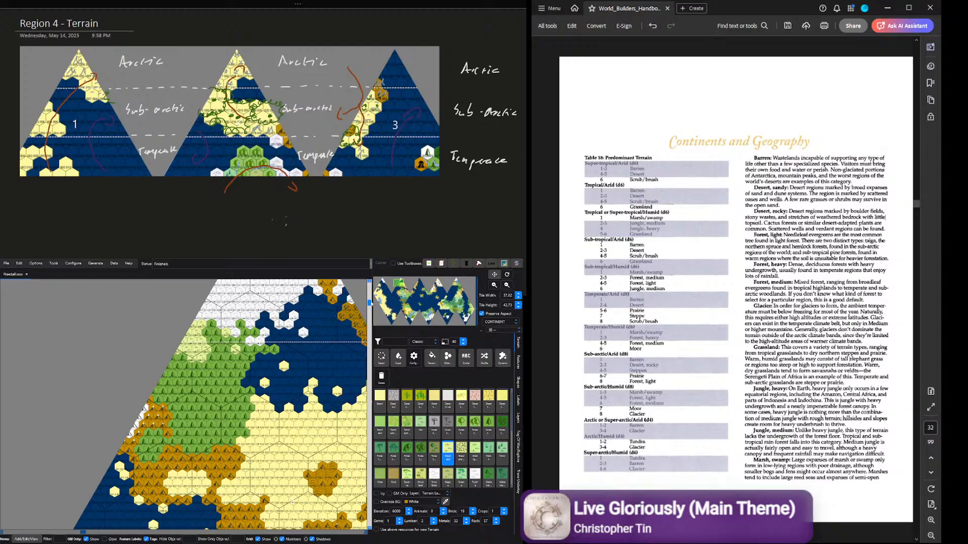
scroll(321, 342, up, 2)
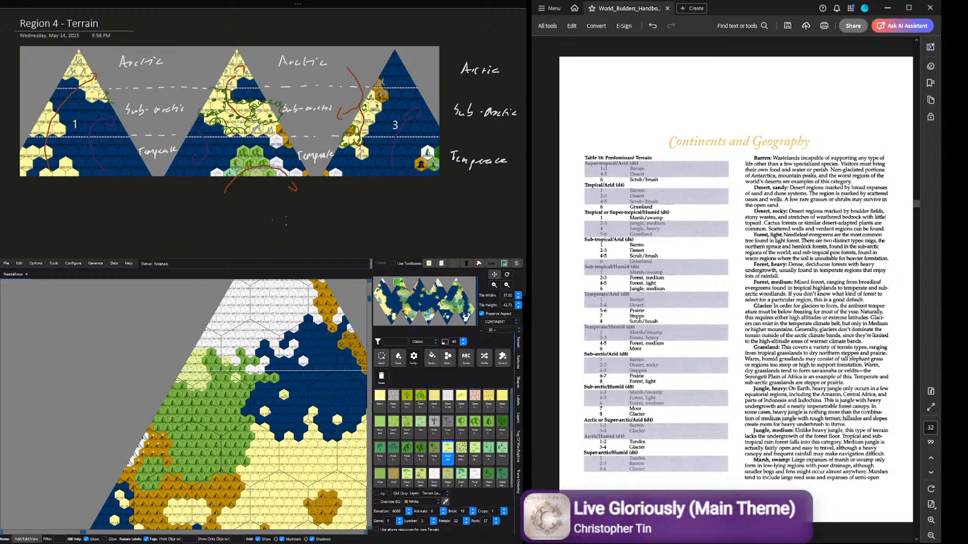
Step: Repaint the western forest's northern part as icy conifer forest, and with Icy off extend the green forest eastward below the inland sea
click(375, 494)
click(488, 427)
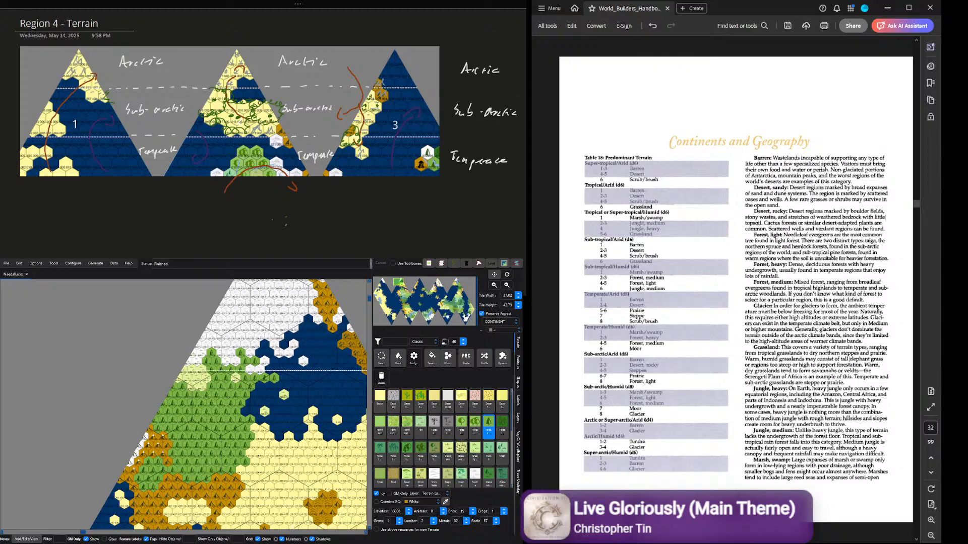
mouse_move(220, 377)
mouse_down()
mouse_move(241, 353)
mouse_move(253, 361)
mouse_move(241, 368)
mouse_move(246, 379)
mouse_move(273, 378)
mouse_move(230, 404)
mouse_move(210, 386)
mouse_move(202, 400)
mouse_move(181, 389)
mouse_move(176, 404)
mouse_move(199, 402)
mouse_up()
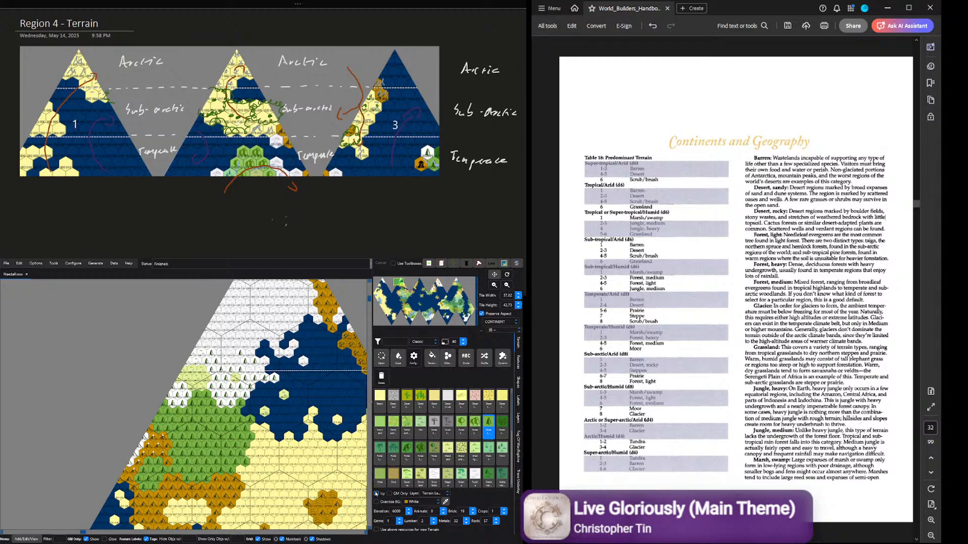
click(377, 494)
mouse_move(259, 429)
mouse_down()
mouse_move(267, 444)
mouse_move(253, 453)
mouse_up()
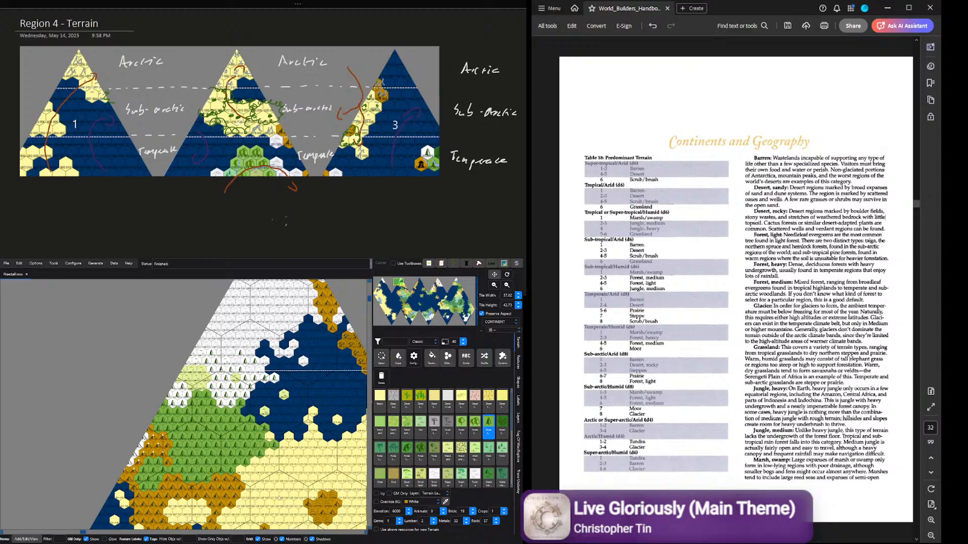
Step: Paint a conifer forest corridor through the brown mountains in the middle triangle's southeast, connecting to the green land south of them
scroll(334, 410, down, 3)
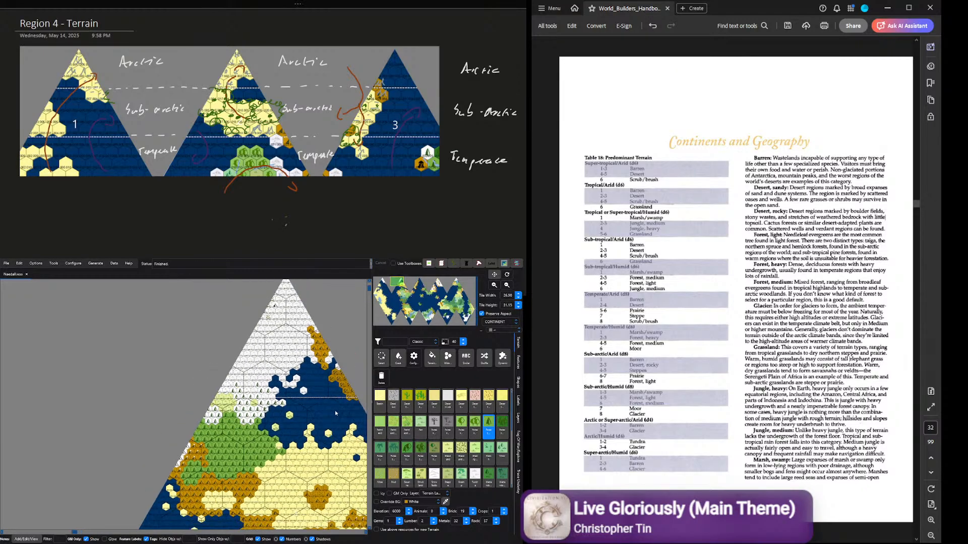
drag(370, 289, 369, 311)
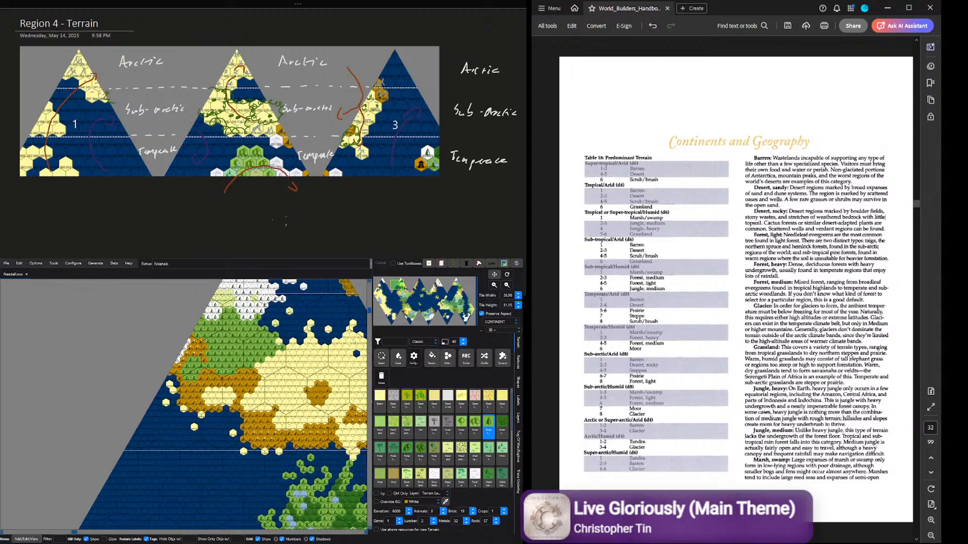
drag(76, 532, 99, 532)
scroll(199, 463, up, 3)
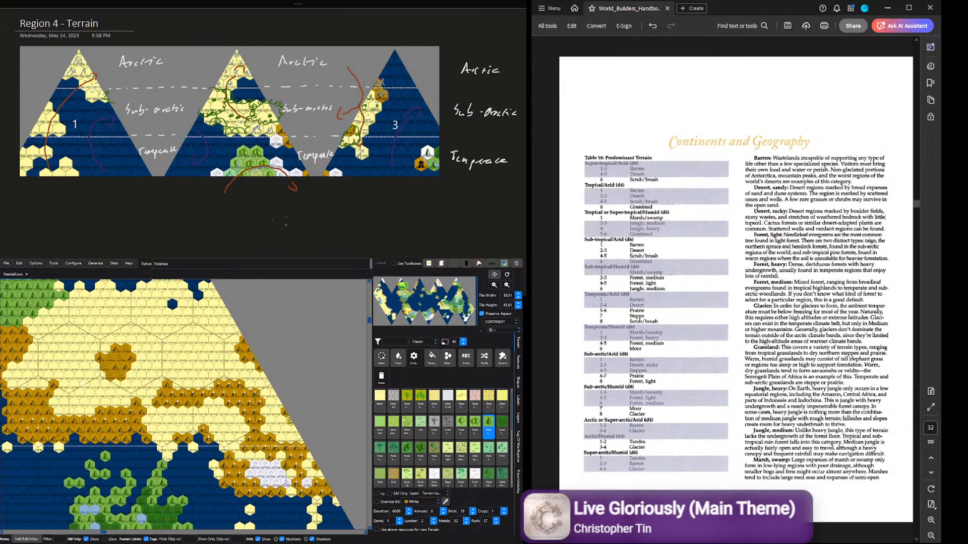
mouse_move(167, 460)
mouse_down()
mouse_move(152, 416)
mouse_move(210, 406)
mouse_move(229, 419)
mouse_move(234, 411)
mouse_move(238, 439)
mouse_move(207, 422)
mouse_move(172, 426)
mouse_move(261, 457)
mouse_up()
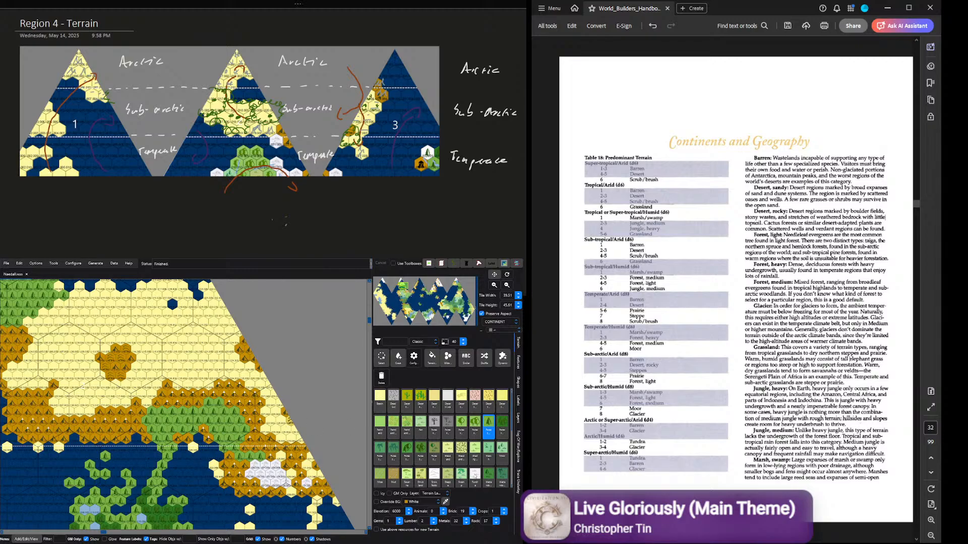
Step: Choose the light green terrain below the forest types, turn on Icy and paint hexes around the white patch in the southeastern mountains
scroll(421, 461, down, 1)
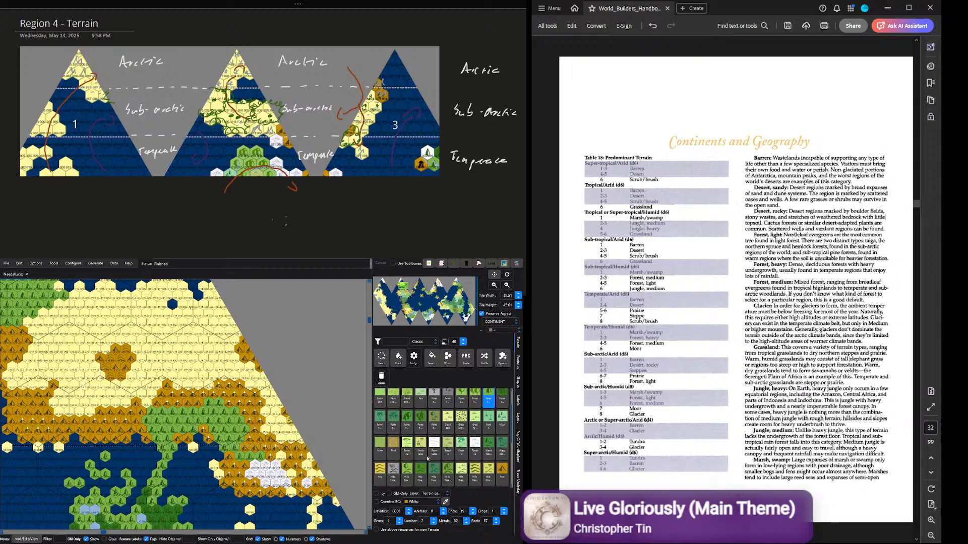
click(448, 448)
click(376, 493)
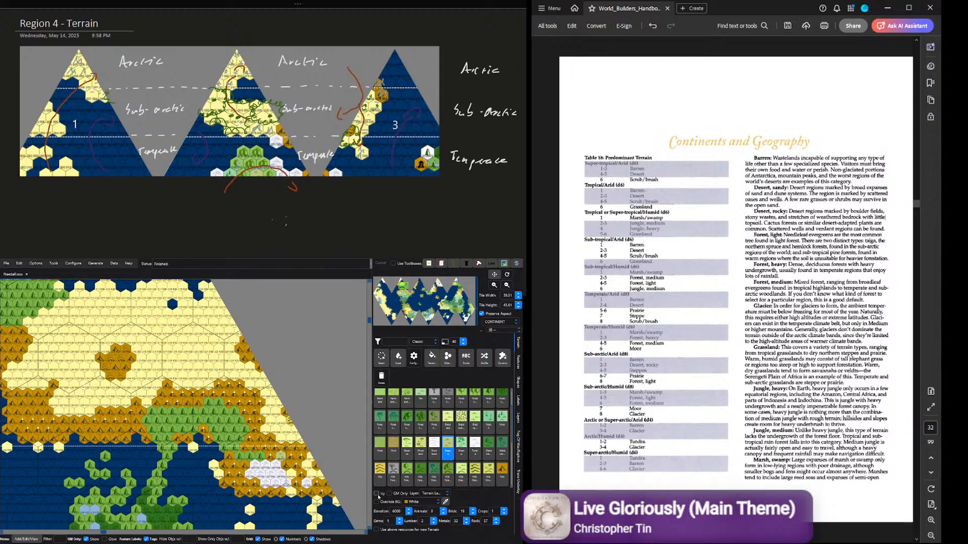
click(281, 457)
click(214, 464)
click(218, 474)
click(193, 447)
Step: Choose the conifer forest with Icy on and paint an icy forest strip running northwest through the southeastern mountains
scroll(500, 428, up, 1)
click(489, 416)
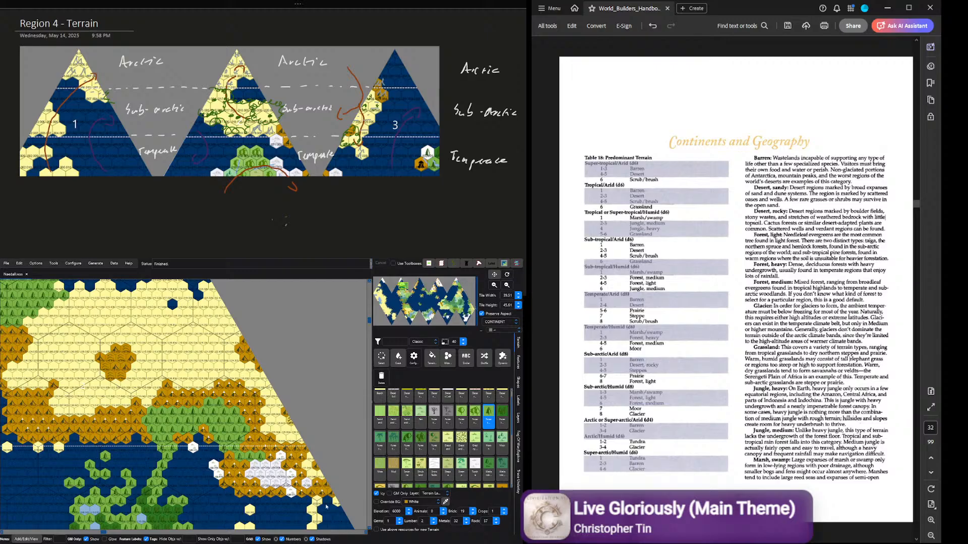
mouse_move(260, 456)
mouse_down()
mouse_move(227, 446)
mouse_move(242, 428)
mouse_move(214, 403)
mouse_up()
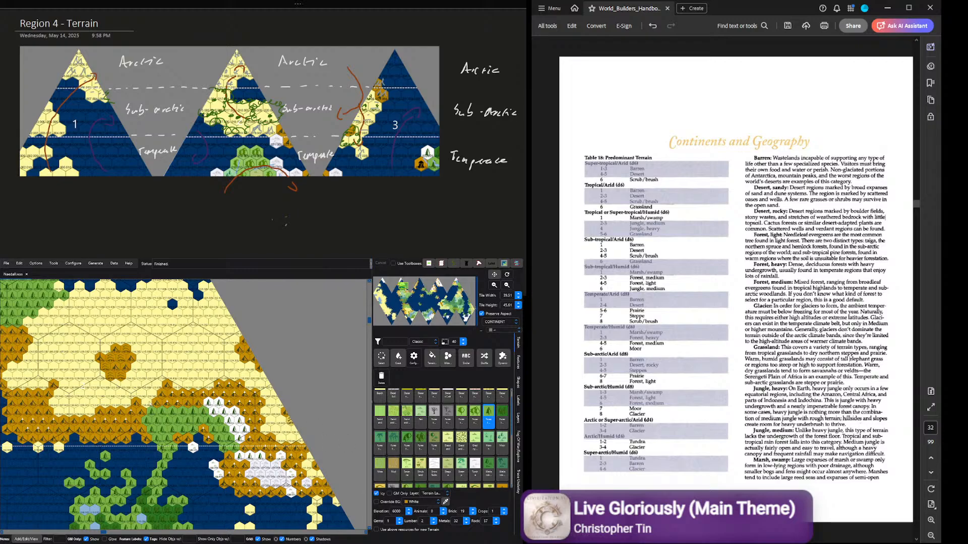
Step: Turn off Icy and extend the green conifer forest north from the southeastern corridor along the middle triangle's eastern and northern coasts
click(147, 402)
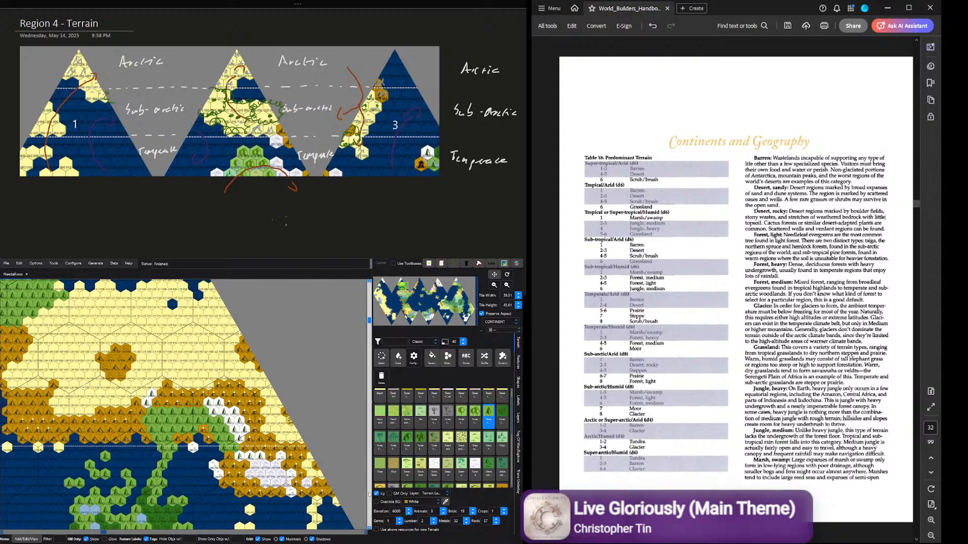
click(376, 493)
mouse_move(147, 402)
mouse_down()
mouse_move(142, 393)
mouse_move(155, 384)
mouse_move(135, 386)
mouse_up()
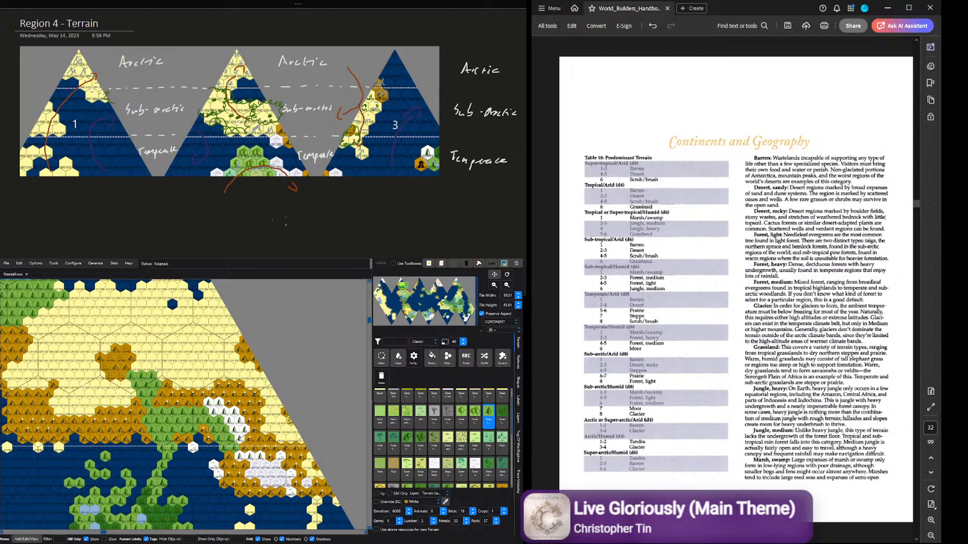
mouse_move(177, 387)
mouse_down()
mouse_move(199, 385)
mouse_move(218, 359)
mouse_move(227, 317)
mouse_move(208, 288)
mouse_move(211, 317)
mouse_move(232, 325)
mouse_move(235, 341)
mouse_move(208, 356)
mouse_move(204, 320)
mouse_move(195, 306)
mouse_move(181, 307)
mouse_move(195, 373)
mouse_move(168, 376)
mouse_move(161, 367)
mouse_move(177, 356)
mouse_move(149, 367)
mouse_move(168, 349)
mouse_move(168, 329)
mouse_up()
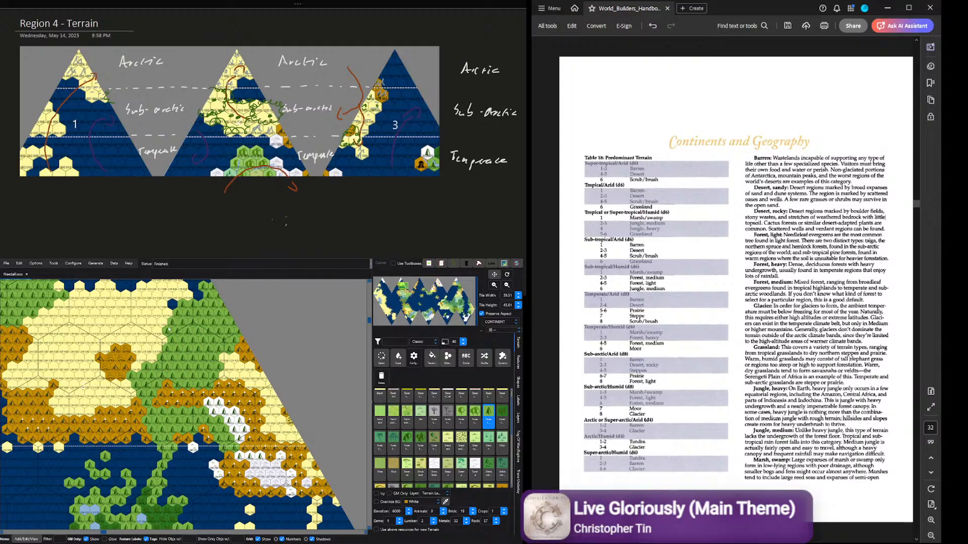
scroll(353, 322, up, 3)
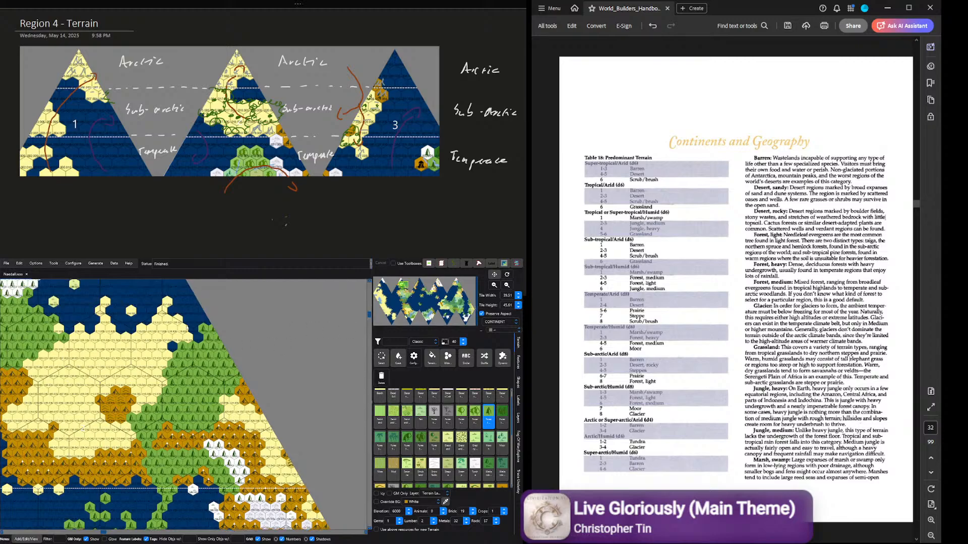
mouse_move(169, 300)
mouse_down()
mouse_move(136, 350)
mouse_move(161, 377)
mouse_move(166, 355)
mouse_move(154, 343)
mouse_move(174, 332)
mouse_move(162, 327)
mouse_move(168, 317)
mouse_move(186, 339)
mouse_up()
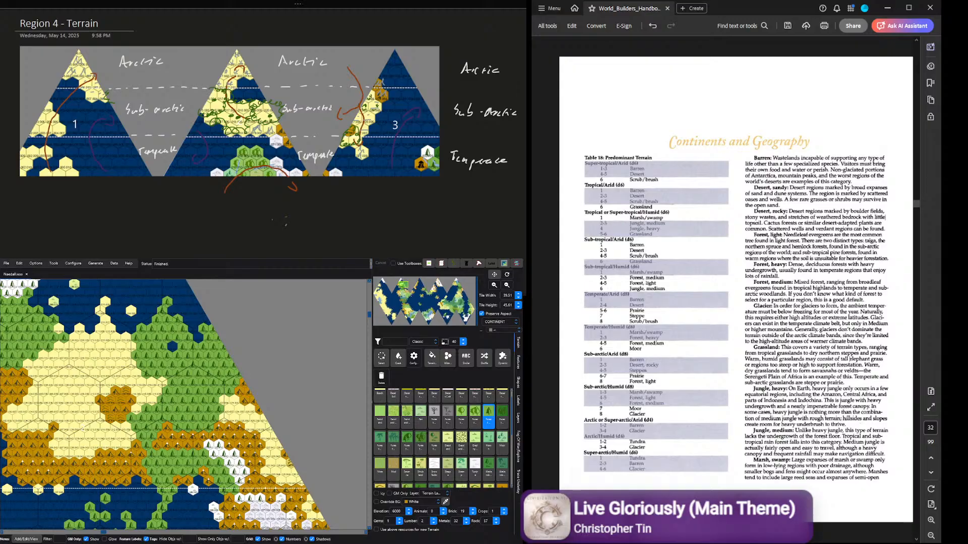
Step: Choose the dark green heavy forest and paint scattered patches across the yellow interior of the middle triangle
click(502, 412)
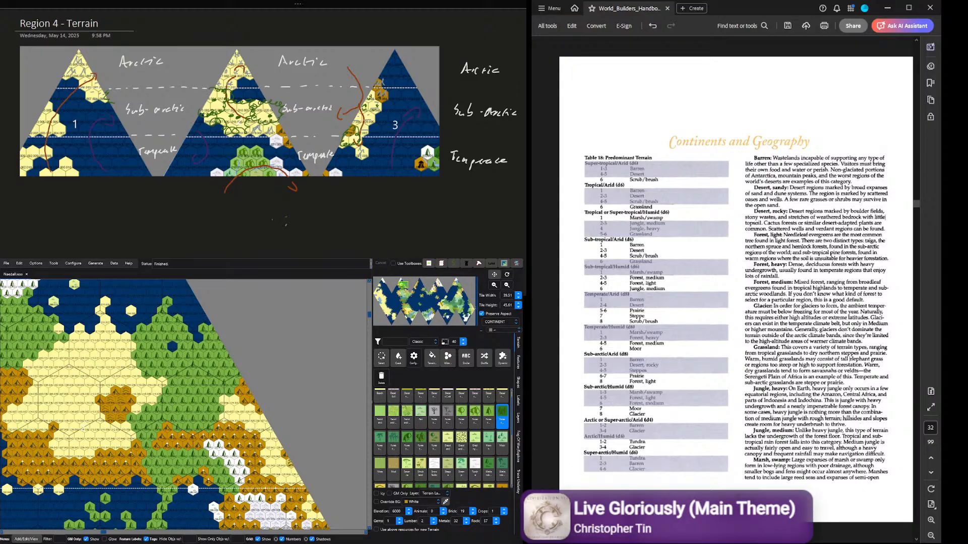
mouse_move(75, 380)
mouse_down()
mouse_move(76, 392)
mouse_move(56, 391)
mouse_move(54, 378)
mouse_move(40, 413)
mouse_move(90, 437)
mouse_move(74, 445)
mouse_move(95, 427)
mouse_move(112, 432)
mouse_up()
mouse_move(125, 367)
mouse_down()
mouse_move(109, 352)
mouse_move(99, 365)
mouse_move(86, 344)
mouse_move(106, 344)
mouse_move(106, 328)
mouse_move(128, 374)
mouse_move(153, 391)
mouse_move(147, 413)
mouse_up()
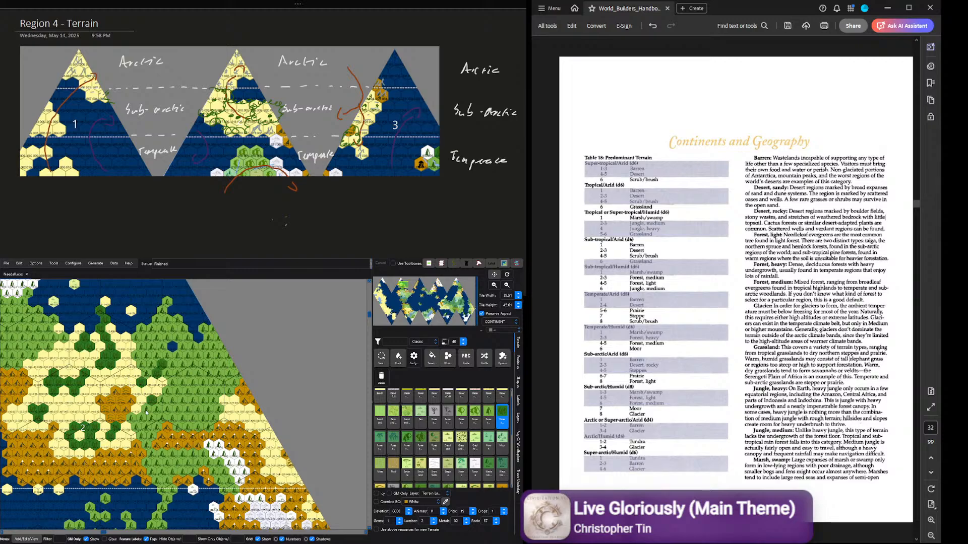
click(64, 410)
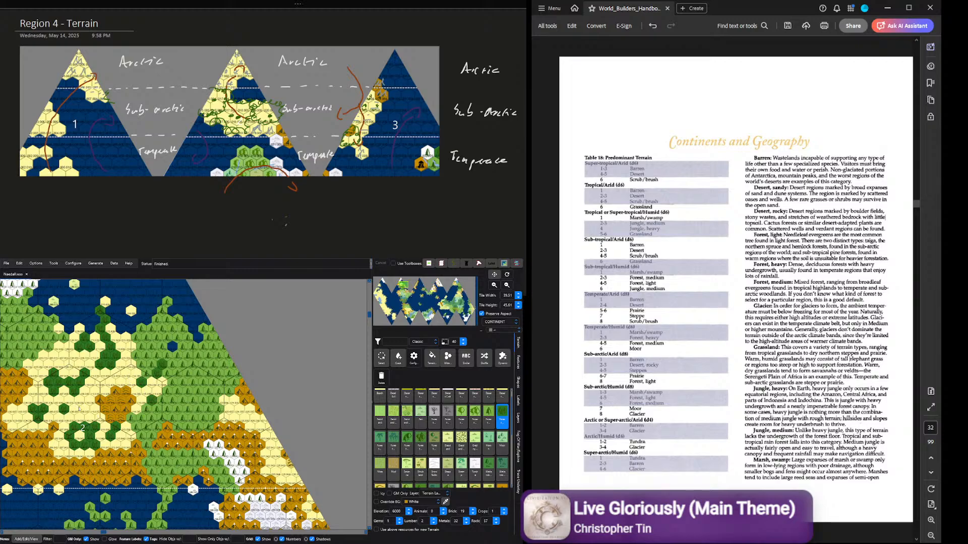
Step: Choose the conifer forest and fill the yellow land around the heavy forest patches, extending west into the mountains
click(489, 416)
mouse_move(124, 429)
mouse_down()
mouse_move(125, 444)
mouse_move(107, 444)
mouse_move(103, 429)
mouse_move(79, 451)
mouse_move(55, 445)
mouse_move(59, 436)
mouse_move(71, 443)
mouse_move(69, 417)
mouse_move(99, 408)
mouse_move(88, 402)
mouse_move(103, 391)
mouse_move(100, 376)
mouse_move(90, 382)
mouse_move(125, 382)
mouse_move(140, 408)
mouse_move(160, 386)
mouse_move(125, 364)
mouse_move(120, 343)
mouse_up()
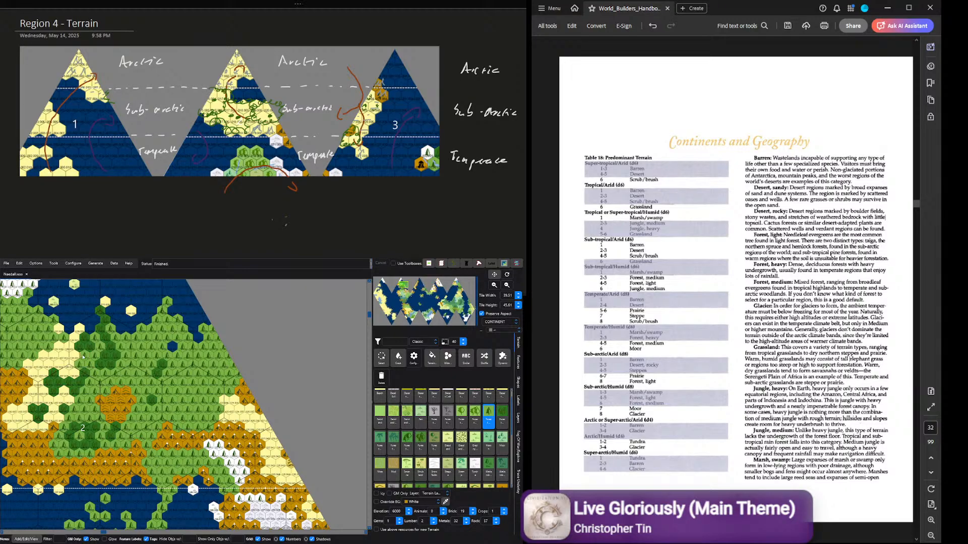
mouse_move(70, 356)
mouse_down()
mouse_move(49, 366)
mouse_move(77, 331)
mouse_move(31, 364)
mouse_move(43, 371)
mouse_move(37, 395)
mouse_move(11, 420)
mouse_move(40, 426)
mouse_move(61, 417)
mouse_move(64, 394)
mouse_up()
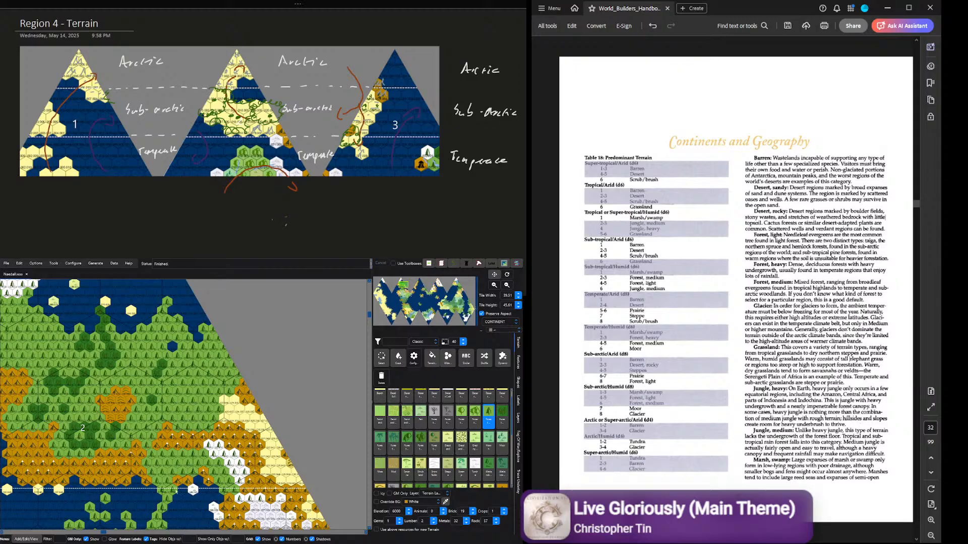
Step: Paint the yellow pocket in the western mountains with icy conifer forest, turn off Icy and fill its centre with green conifers
drag(104, 532, 91, 532)
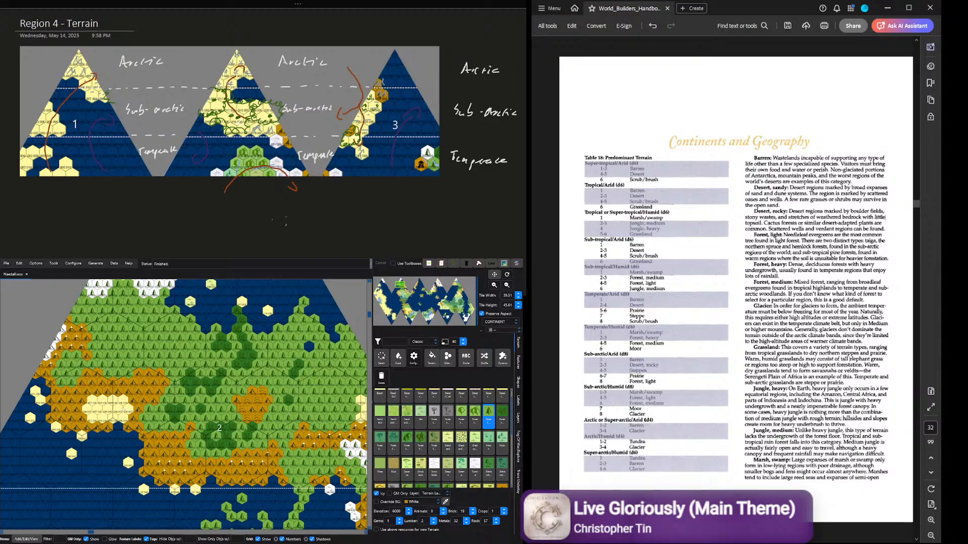
mouse_move(90, 403)
mouse_down()
mouse_move(93, 418)
mouse_move(123, 418)
mouse_move(121, 403)
mouse_up()
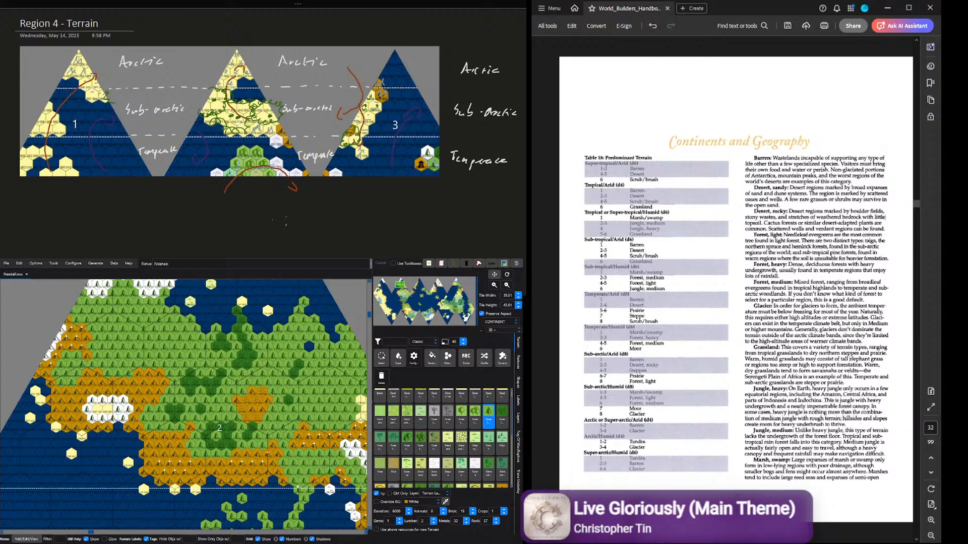
click(381, 494)
click(108, 409)
click(118, 409)
click(97, 409)
Step: Turn on Icy, add icy conifer hexes in the northwestern, southern and southeastern mountains, and turn Icy off
click(381, 494)
drag(60, 362, 77, 355)
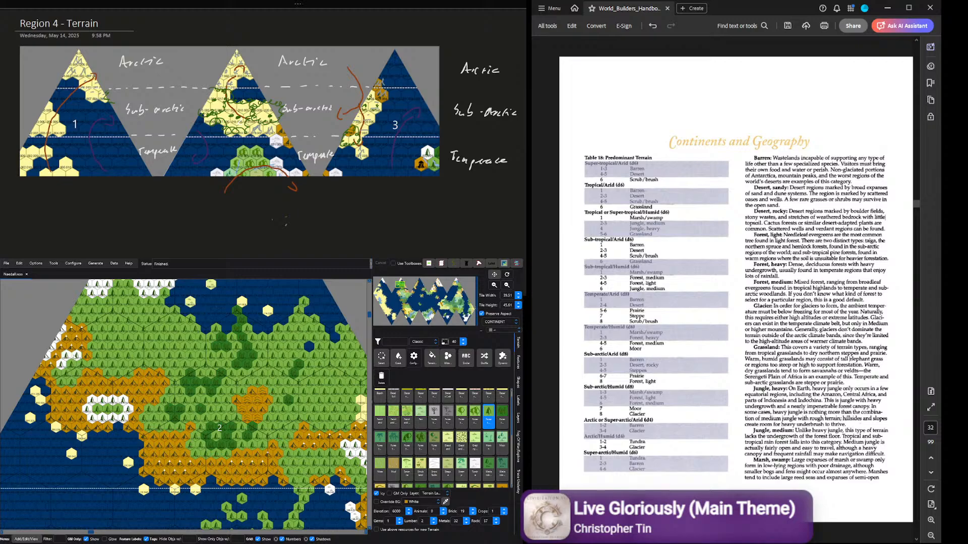
click(197, 459)
drag(319, 430, 339, 428)
scroll(256, 364, down, 1)
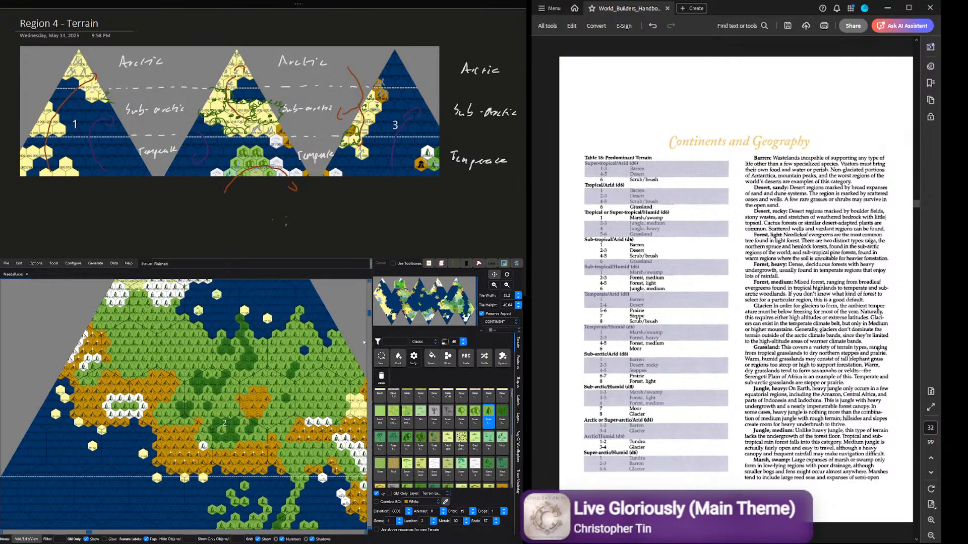
scroll(343, 319, up, 1)
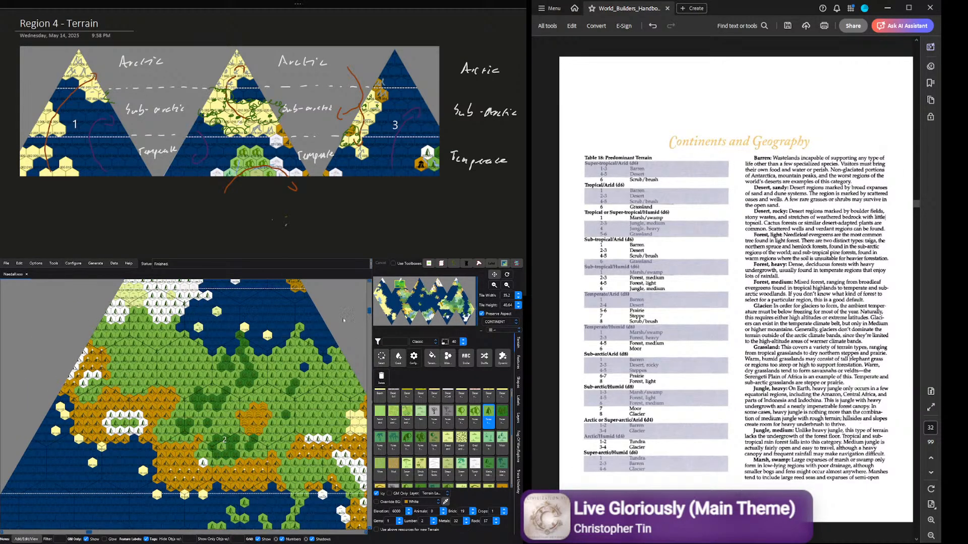
drag(100, 349, 113, 351)
click(122, 336)
click(375, 494)
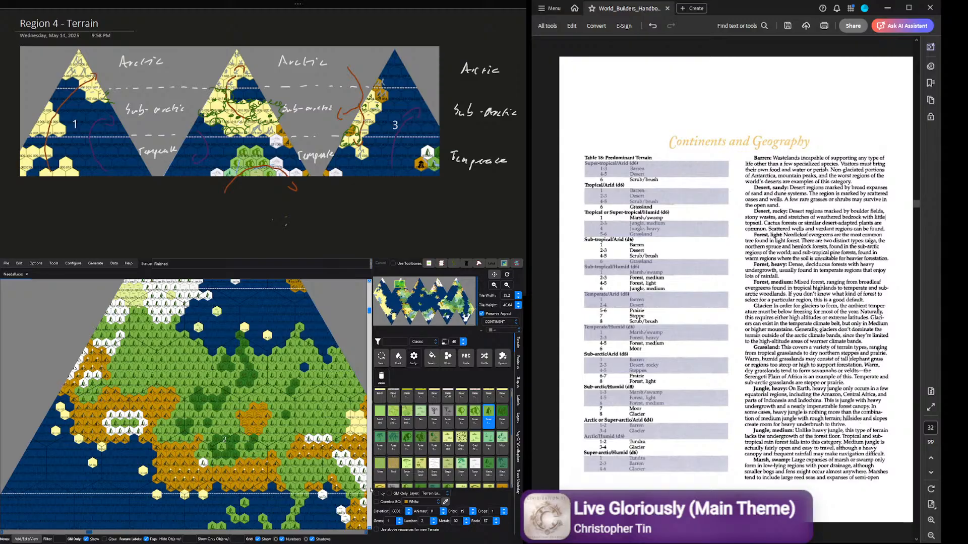
Step: Choose the dark green heavy forest and widen its patches through the middle triangle's central and western forest
click(502, 417)
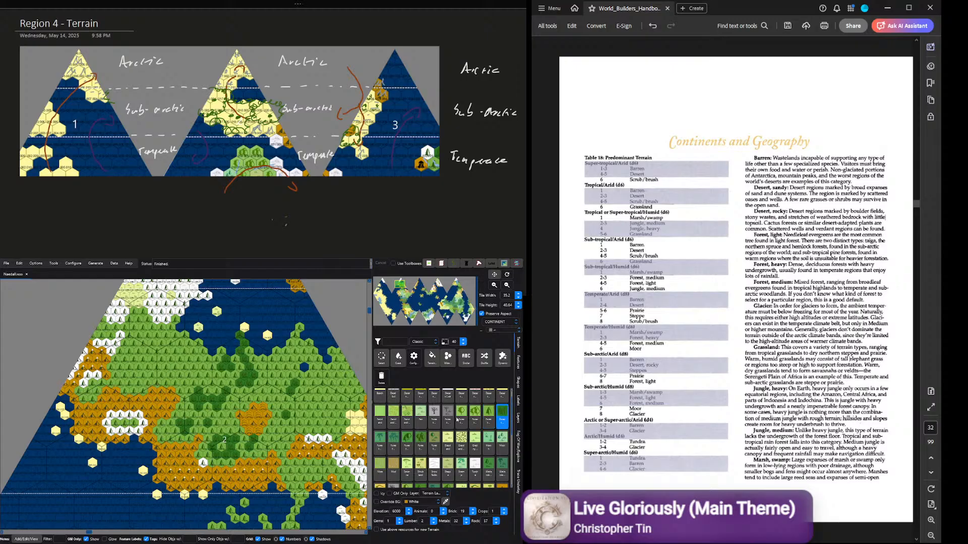
drag(180, 358, 189, 384)
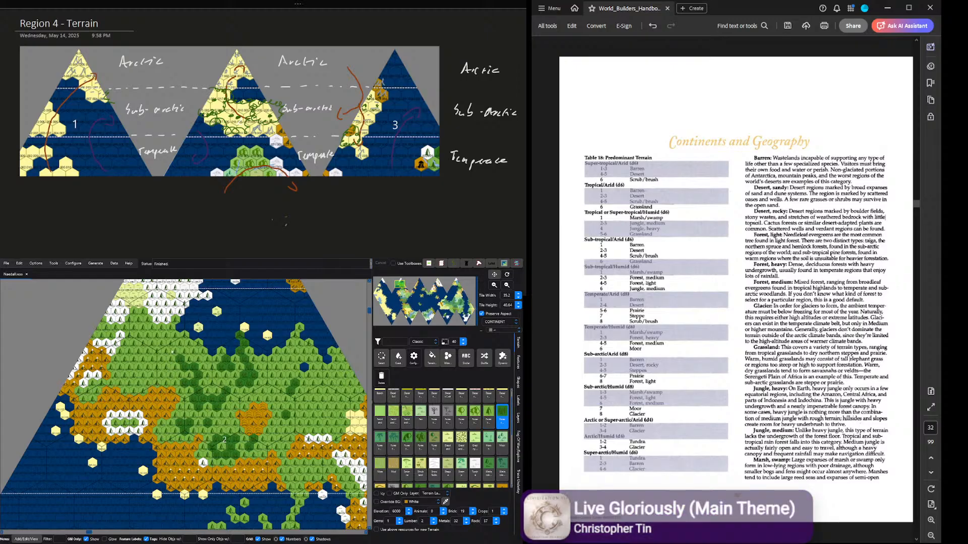
drag(176, 352, 186, 353)
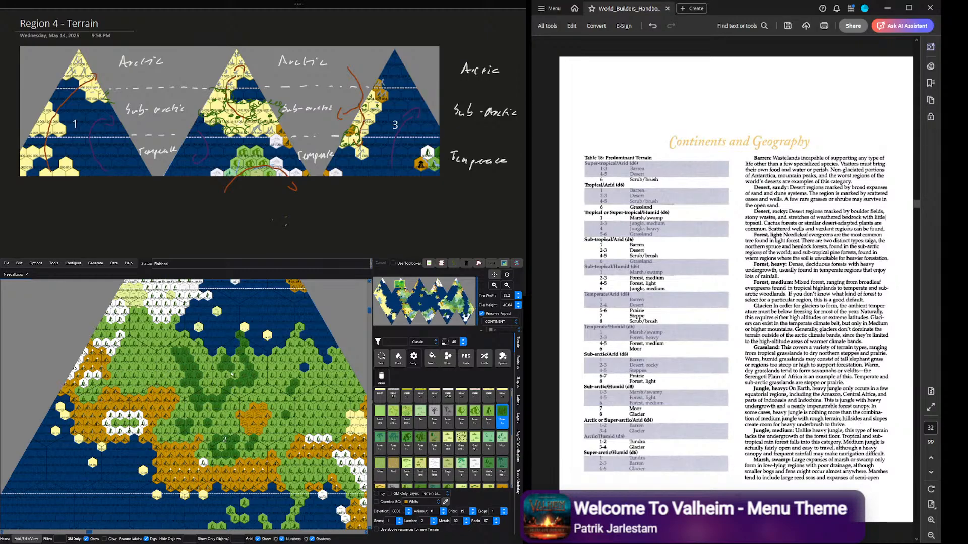
mouse_move(232, 374)
mouse_down()
mouse_move(207, 423)
mouse_move(217, 410)
mouse_move(231, 436)
mouse_up()
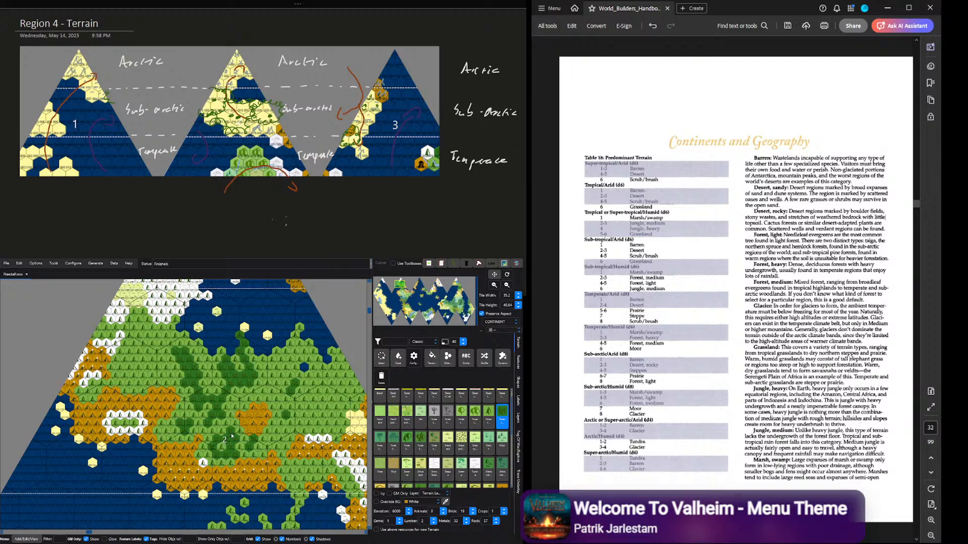
drag(166, 364, 166, 374)
mouse_move(263, 391)
mouse_down()
mouse_move(276, 383)
mouse_move(268, 368)
mouse_up()
drag(276, 427, 272, 434)
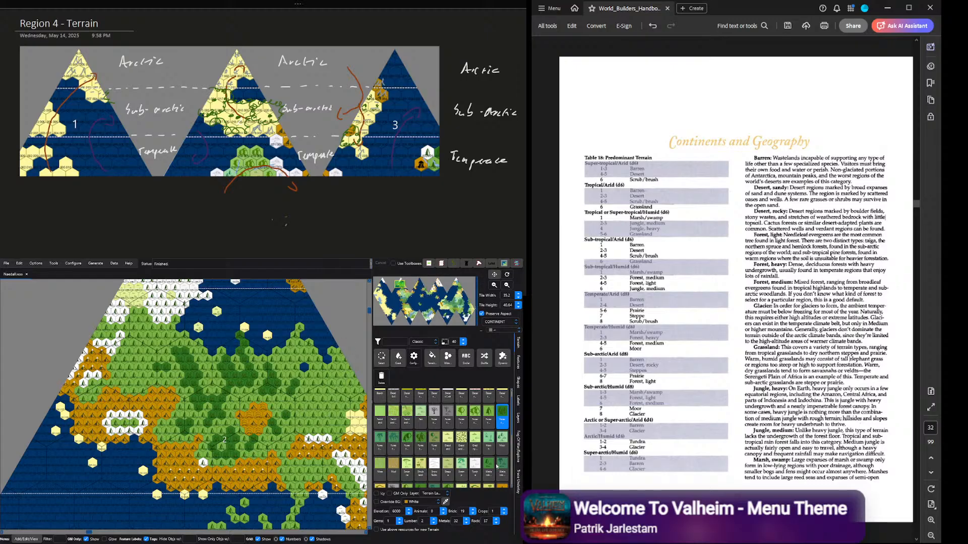
Step: Replace the brown mountains in the centre of the middle triangle's forest with green forested hill and mountain terrain
scroll(429, 438, down, 5)
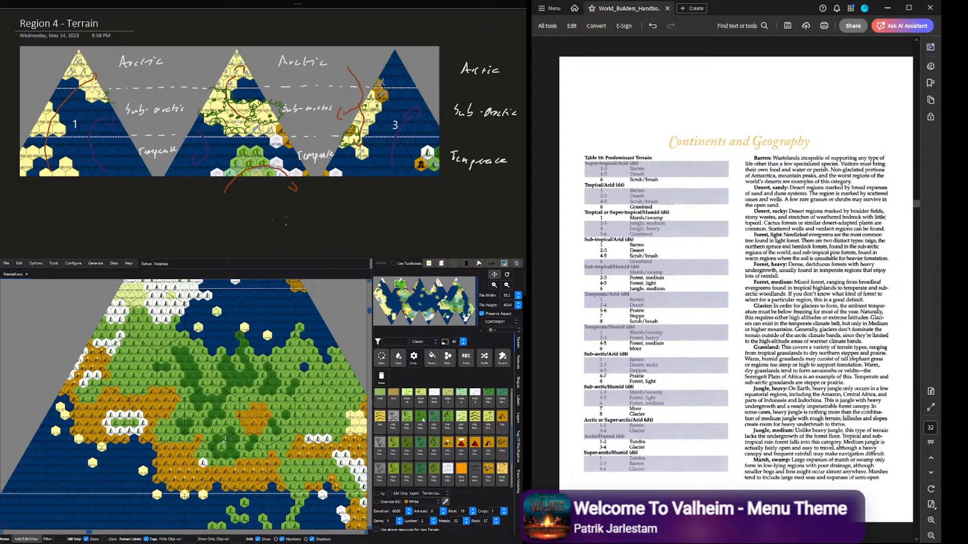
click(422, 420)
mouse_move(261, 410)
mouse_down()
mouse_move(245, 426)
mouse_move(255, 430)
mouse_up()
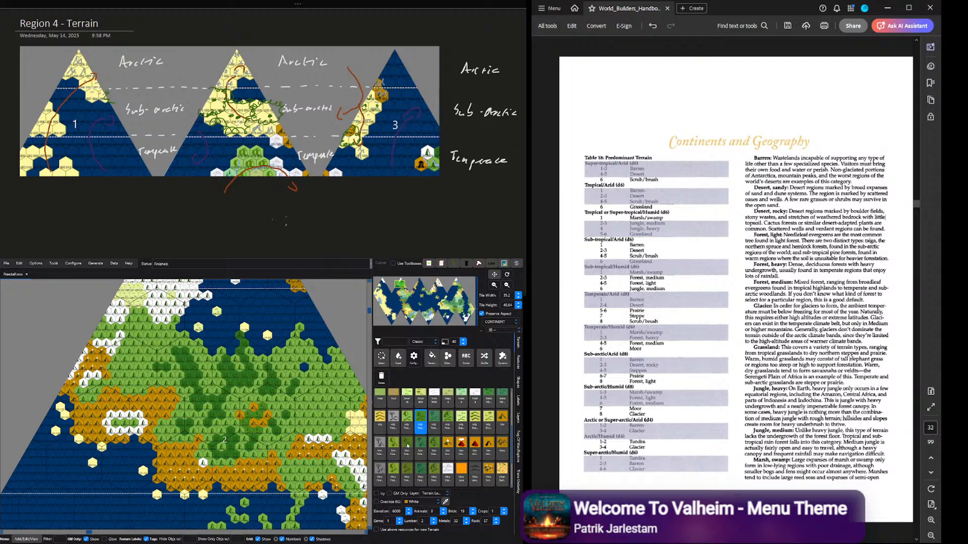
click(408, 447)
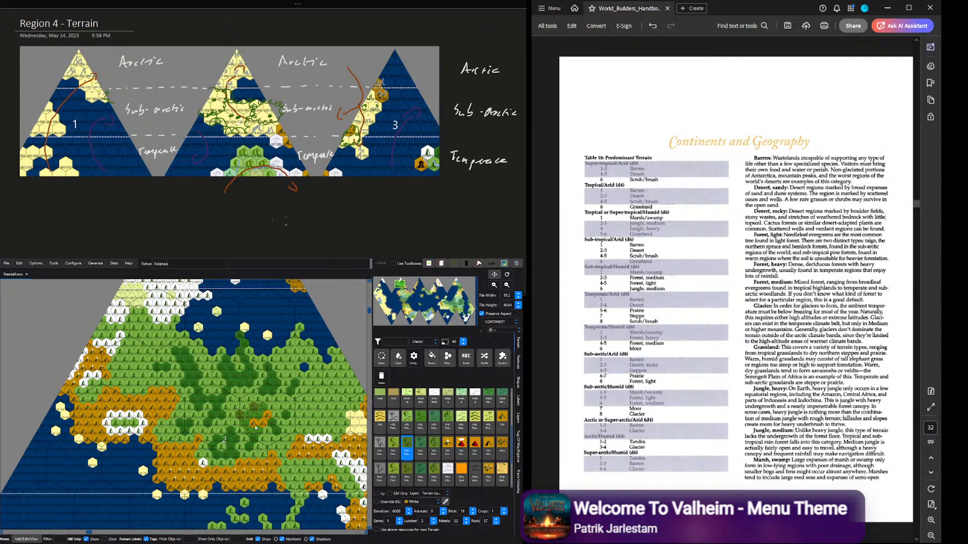
click(255, 425)
click(263, 425)
click(268, 418)
Step: Touch up hexes along the inner edge of the northwestern mountains with forested mountain and conifer forest terrain
mouse_move(89, 532)
mouse_down()
mouse_move(105, 532)
mouse_move(88, 532)
mouse_up()
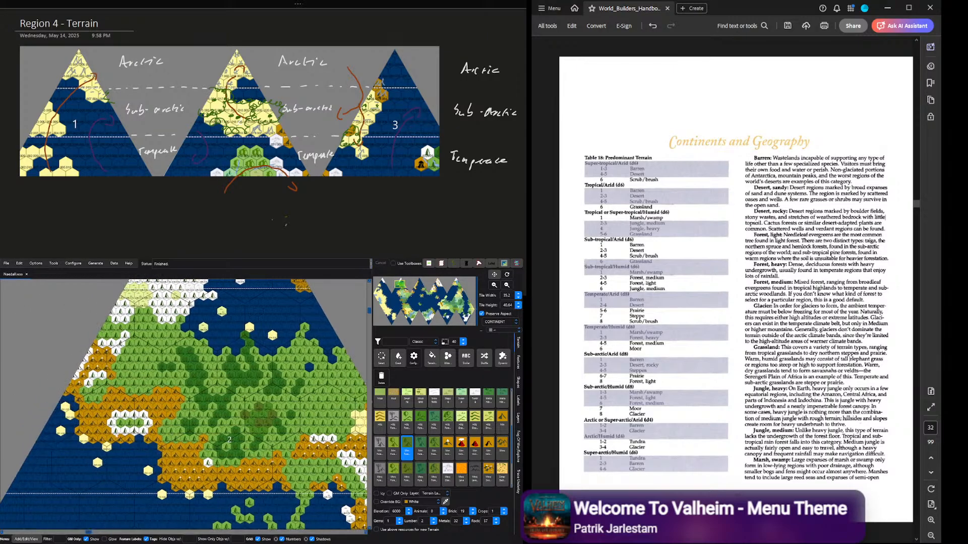
click(111, 360)
click(116, 384)
click(107, 384)
scroll(425, 425, down, 2)
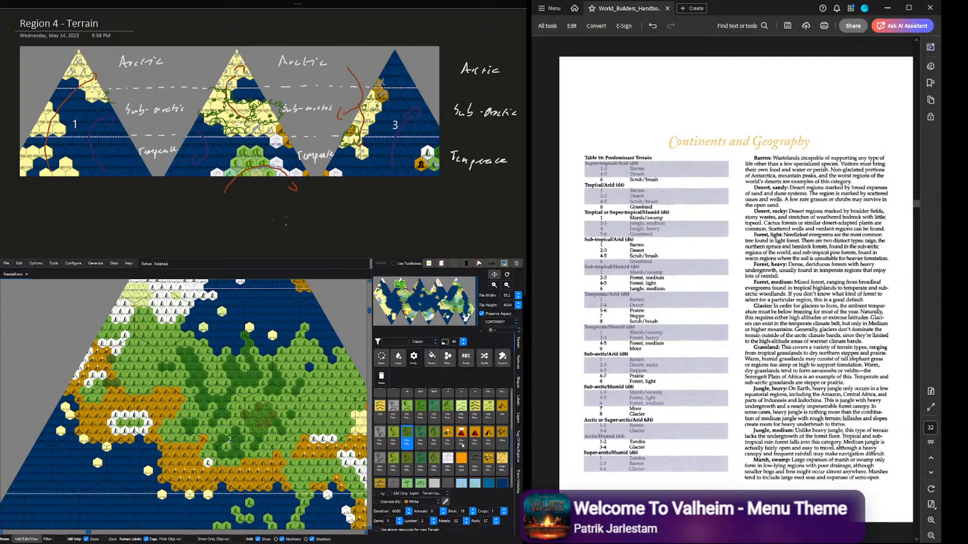
scroll(462, 446, up, 2)
scroll(369, 428, up, 2)
scroll(457, 421, up, 2)
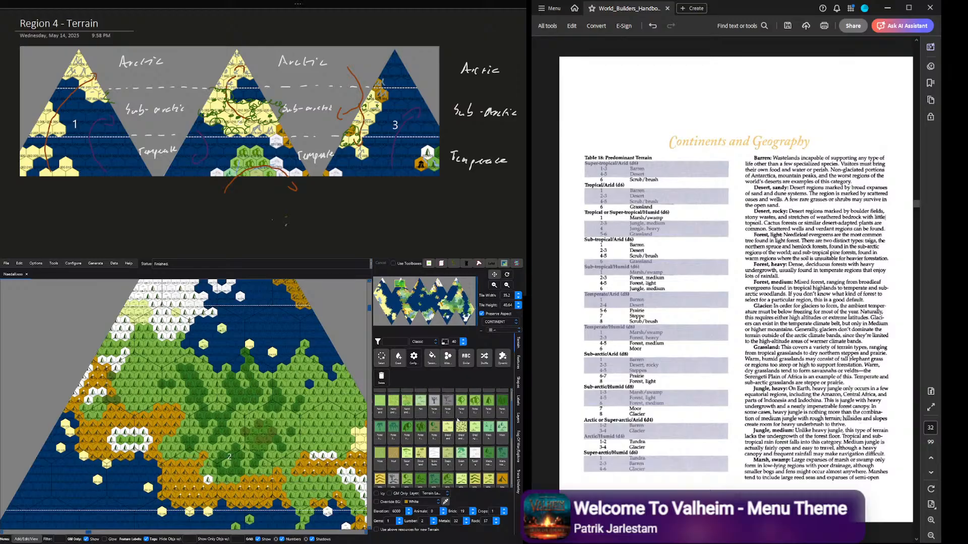
scroll(457, 421, up, 1)
click(488, 416)
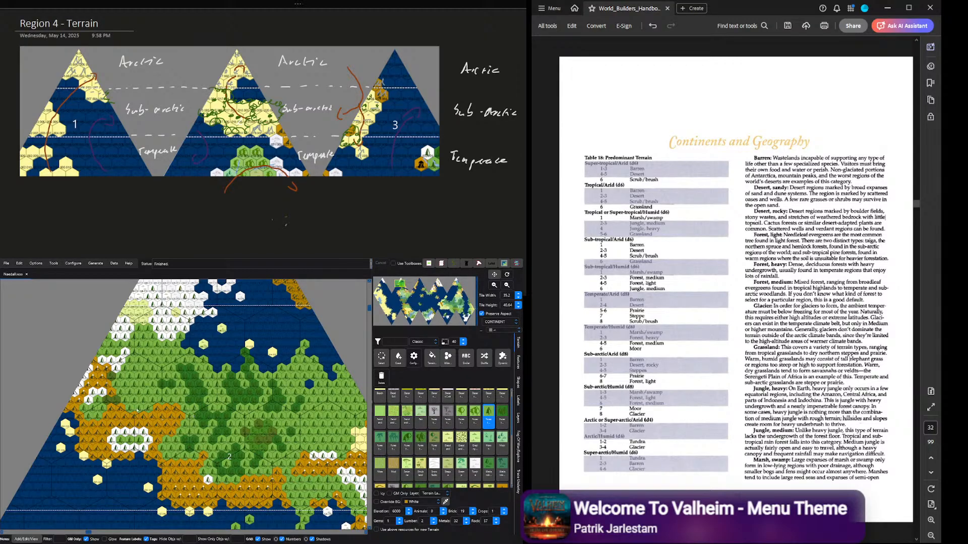
drag(109, 400, 114, 401)
Step: Choose the forested mountain terrain and paint it over much of the western mountains and the southern range's inner edge
scroll(484, 431, down, 3)
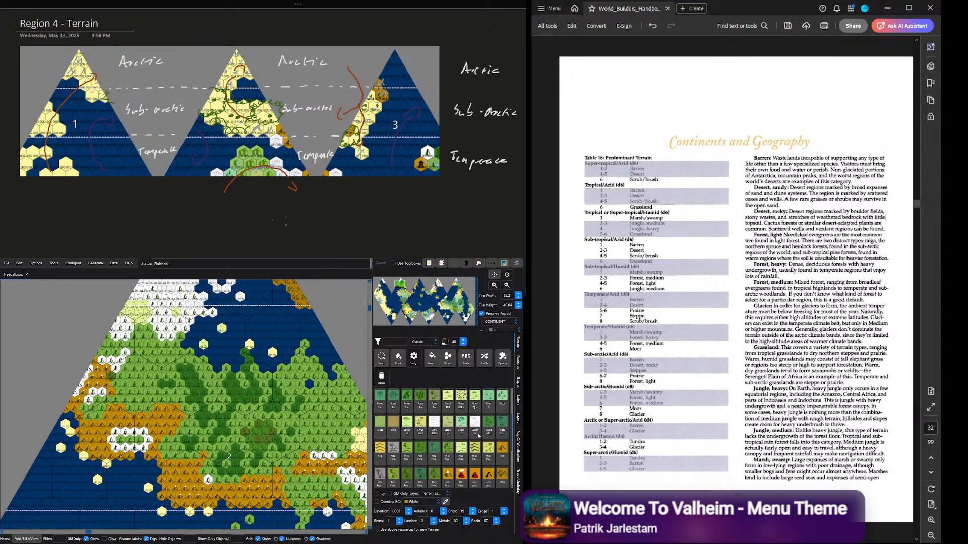
click(405, 456)
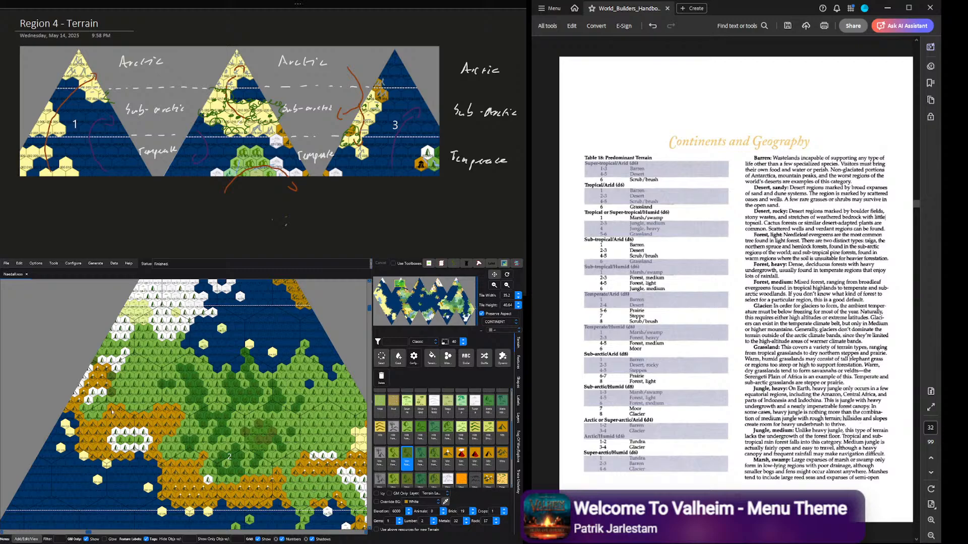
mouse_move(112, 412)
mouse_down()
mouse_move(87, 426)
mouse_move(77, 409)
mouse_move(86, 421)
mouse_move(130, 423)
mouse_move(169, 406)
mouse_move(179, 416)
mouse_move(159, 439)
mouse_move(157, 424)
mouse_move(155, 434)
mouse_move(135, 422)
mouse_move(98, 433)
mouse_move(155, 457)
mouse_move(104, 449)
mouse_up()
mouse_move(178, 465)
mouse_down()
mouse_move(201, 459)
mouse_move(187, 467)
mouse_move(195, 480)
mouse_move(172, 475)
mouse_move(226, 485)
mouse_move(211, 489)
mouse_move(231, 489)
mouse_move(226, 496)
mouse_move(246, 481)
mouse_move(300, 477)
mouse_up()
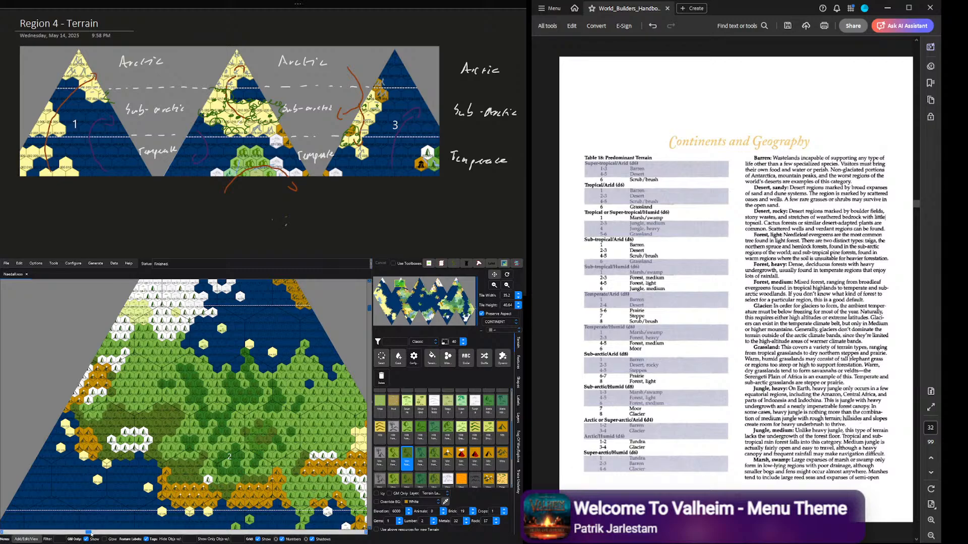
Step: Paint a few forested mountain hexes among the brown mountains on both sides of the southeastern icy strip
mouse_move(92, 532)
mouse_down()
mouse_move(143, 532)
mouse_move(110, 532)
mouse_up()
scroll(180, 521, up, 5)
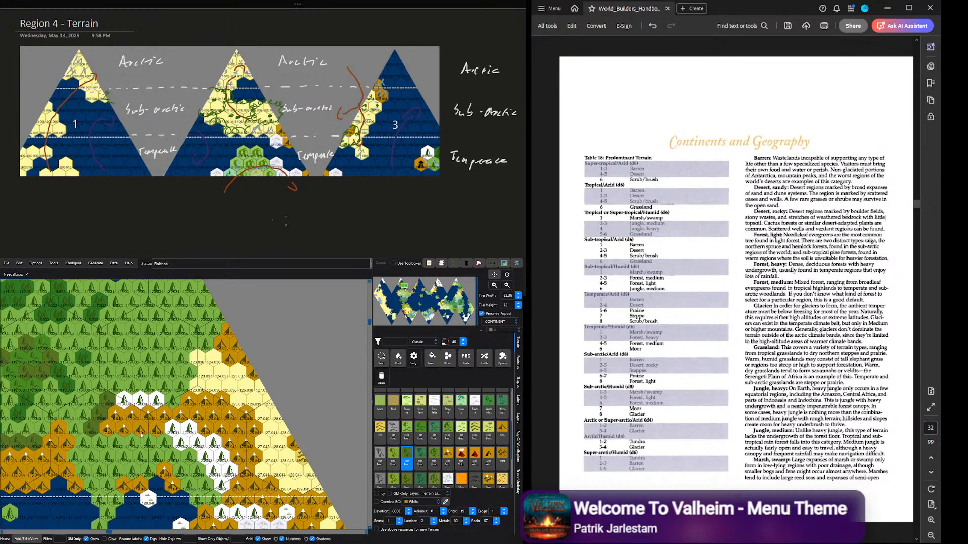
drag(134, 432, 154, 432)
drag(129, 478, 137, 485)
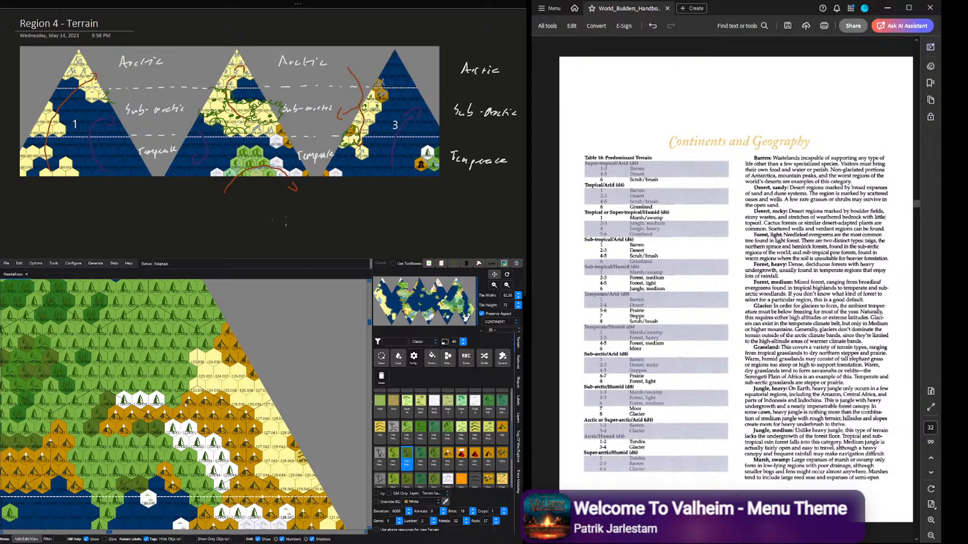
drag(255, 490, 267, 488)
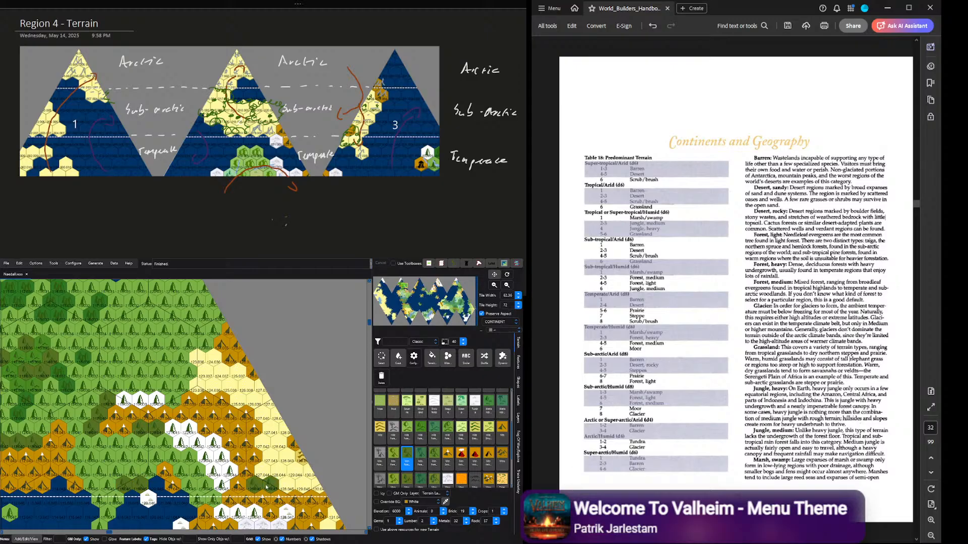
Step: Turn on Icy and paint icy forested mountain hexes around the southern end of the southeastern icy strip
click(204, 512)
click(376, 494)
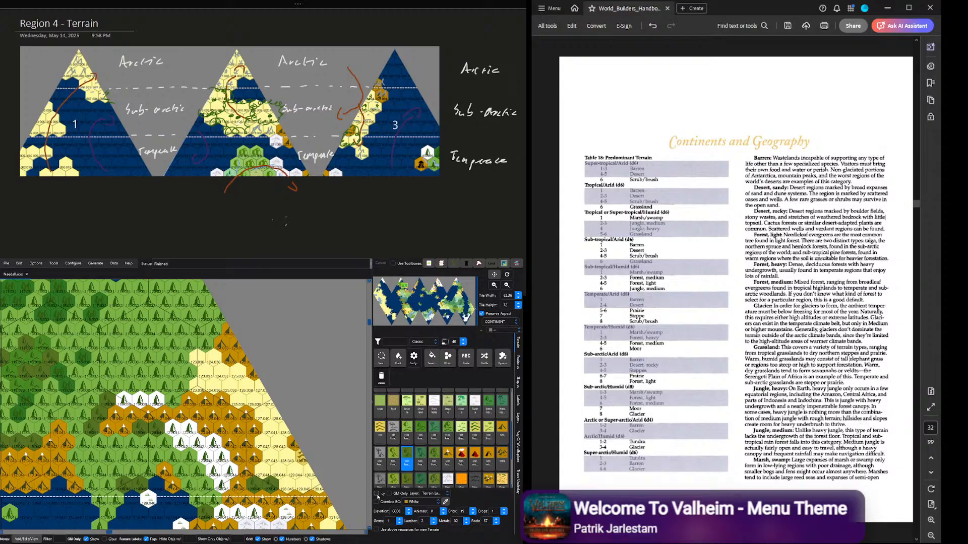
click(203, 516)
drag(235, 503, 246, 499)
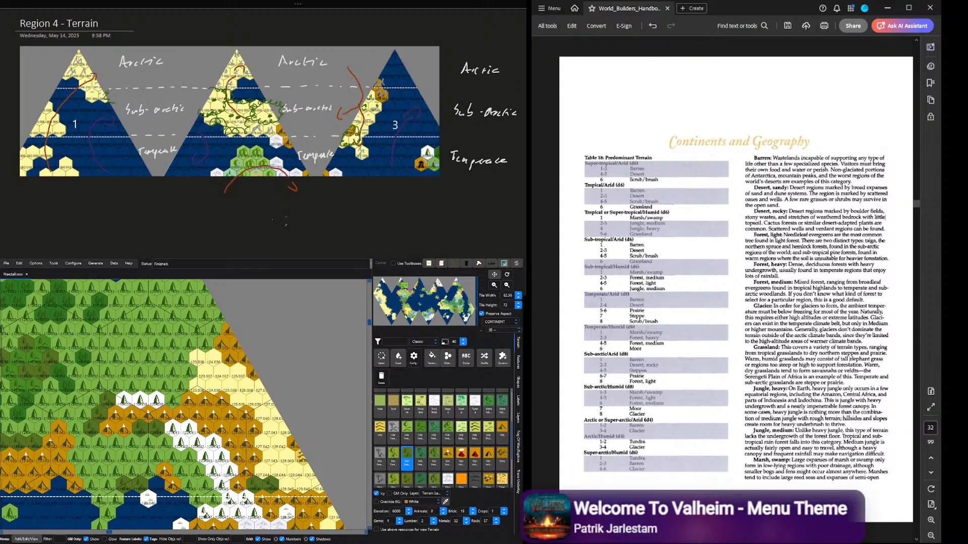
Step: Turn off Icy, choose the conifer forest and paint over the yellow land along the middle triangle's southeastern edge
click(379, 494)
scroll(413, 439, up, 3)
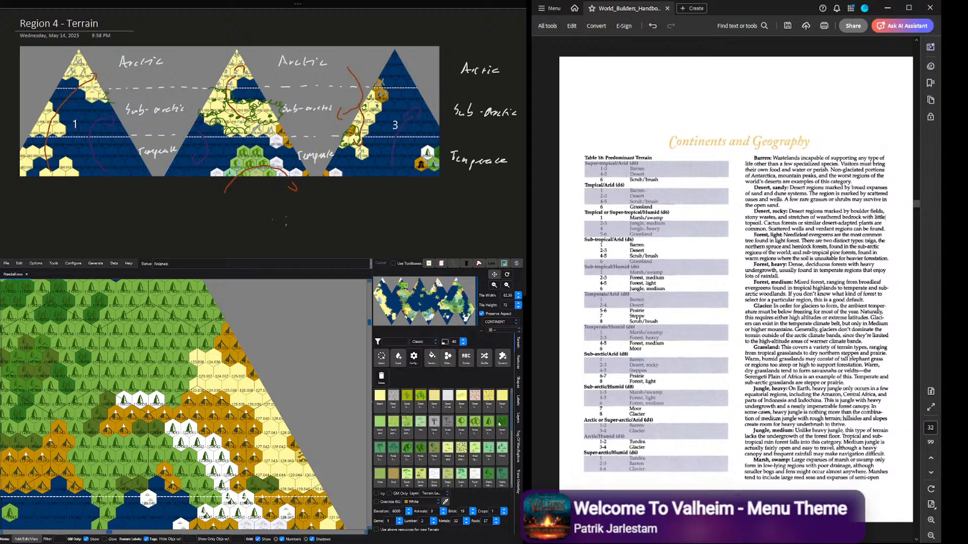
click(488, 426)
mouse_move(199, 359)
mouse_down()
mouse_move(198, 383)
mouse_move(217, 381)
mouse_move(212, 364)
mouse_move(245, 393)
mouse_move(263, 394)
mouse_move(271, 410)
mouse_move(265, 393)
mouse_move(278, 429)
mouse_move(267, 448)
mouse_move(283, 459)
mouse_move(272, 470)
mouse_move(293, 472)
mouse_up()
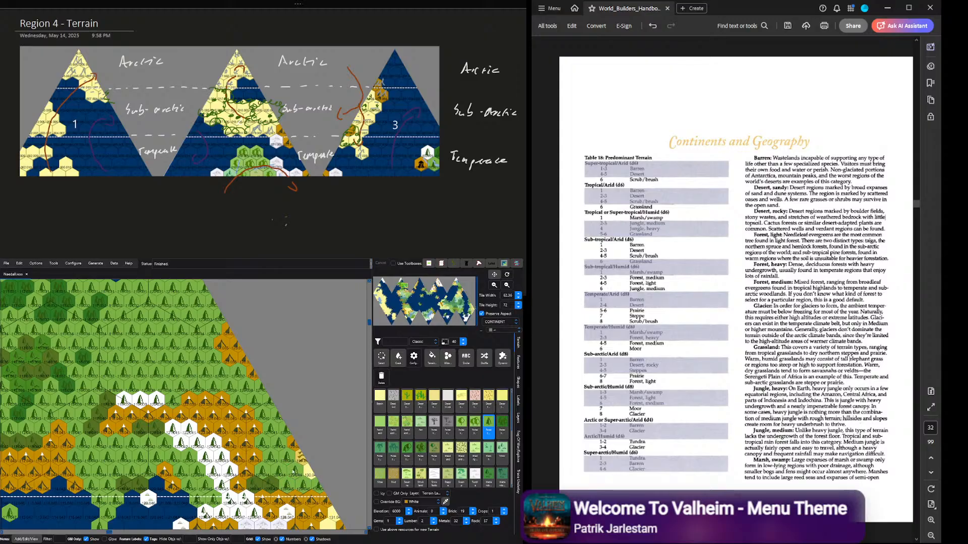
Step: Choose the forested mountain terrain and paint it over the small brown mountain strip on the middle triangle's eastern edge
scroll(417, 453, down, 2)
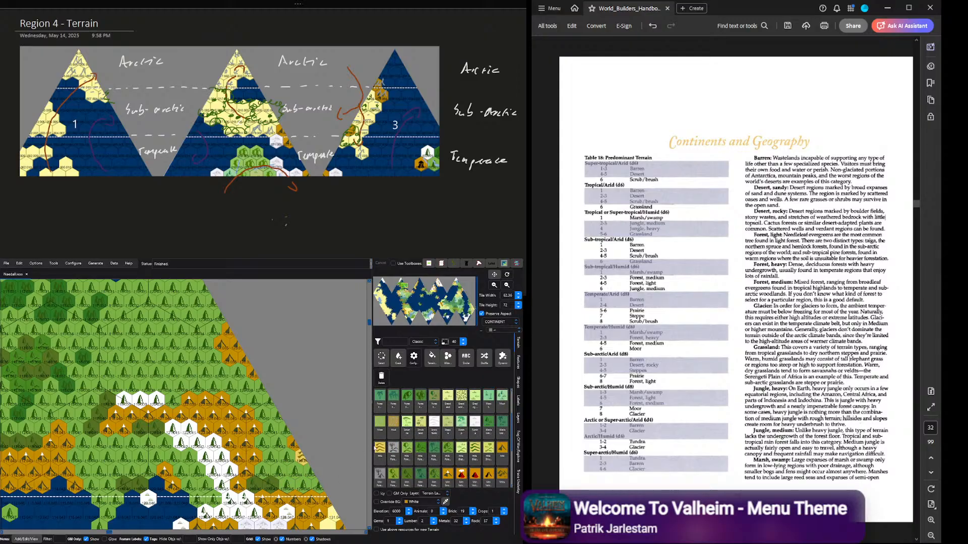
scroll(400, 453, down, 2)
scroll(401, 456, up, 1)
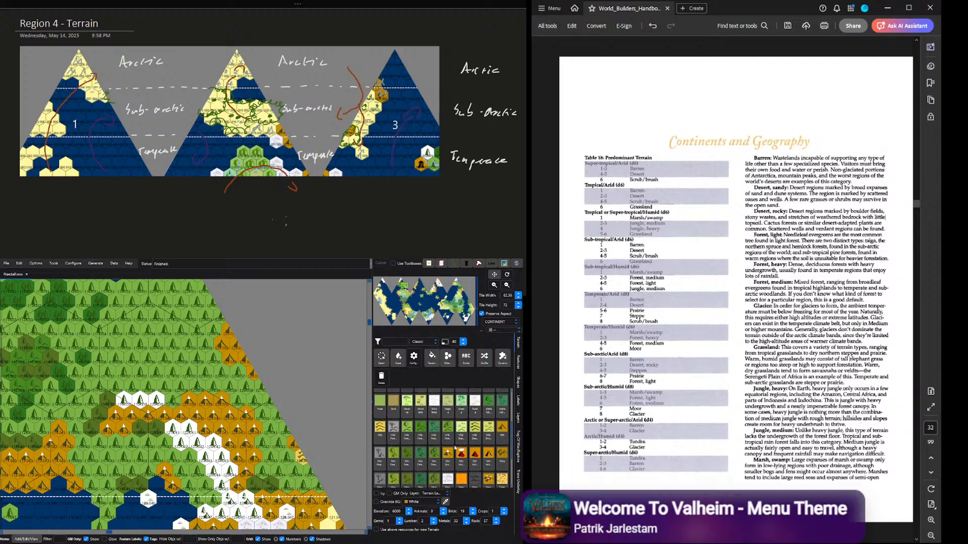
scroll(424, 443, up, 1)
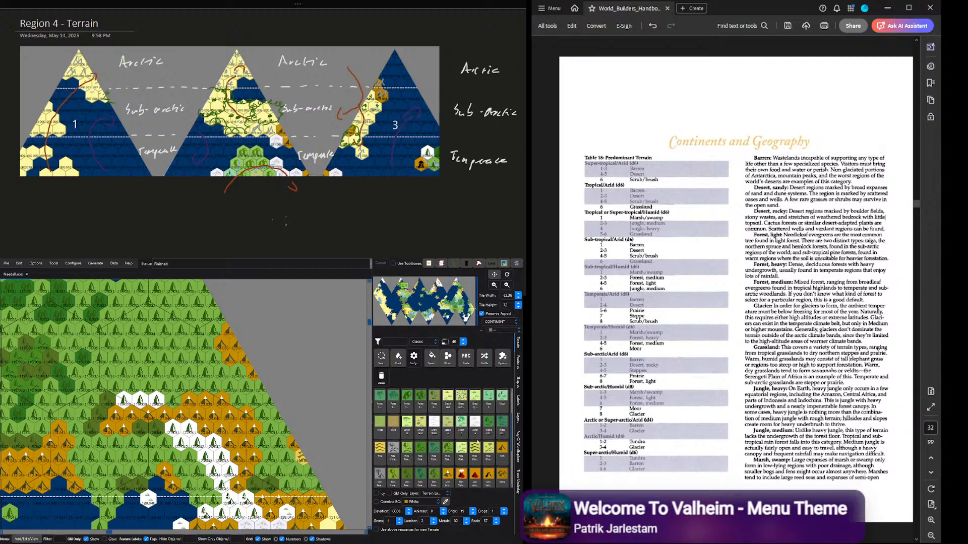
scroll(477, 442, down, 2)
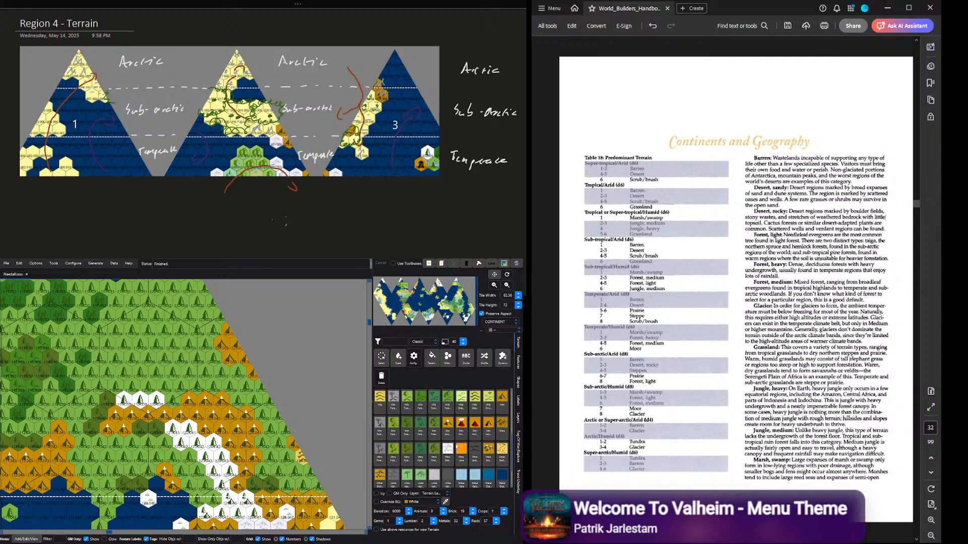
scroll(456, 448, up, 1)
click(406, 448)
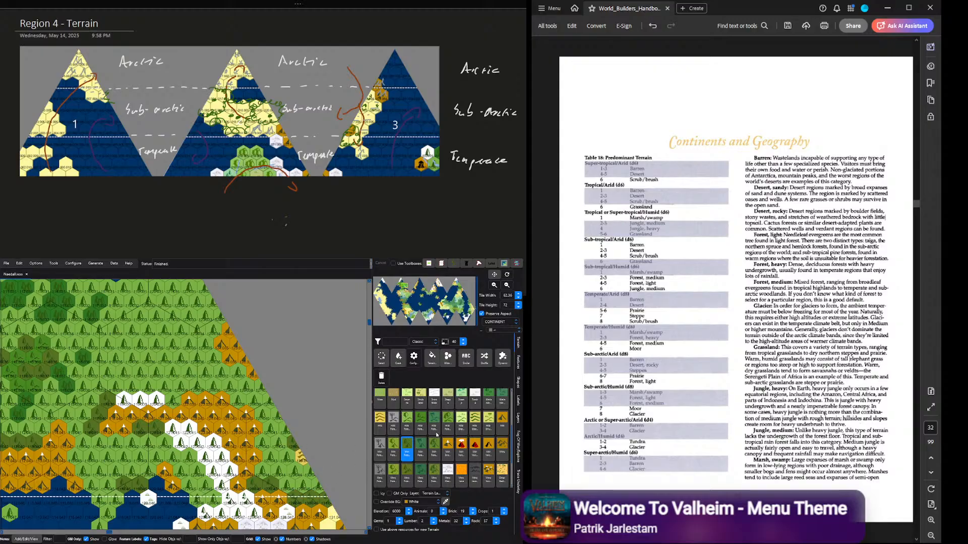
scroll(462, 435, up, 1)
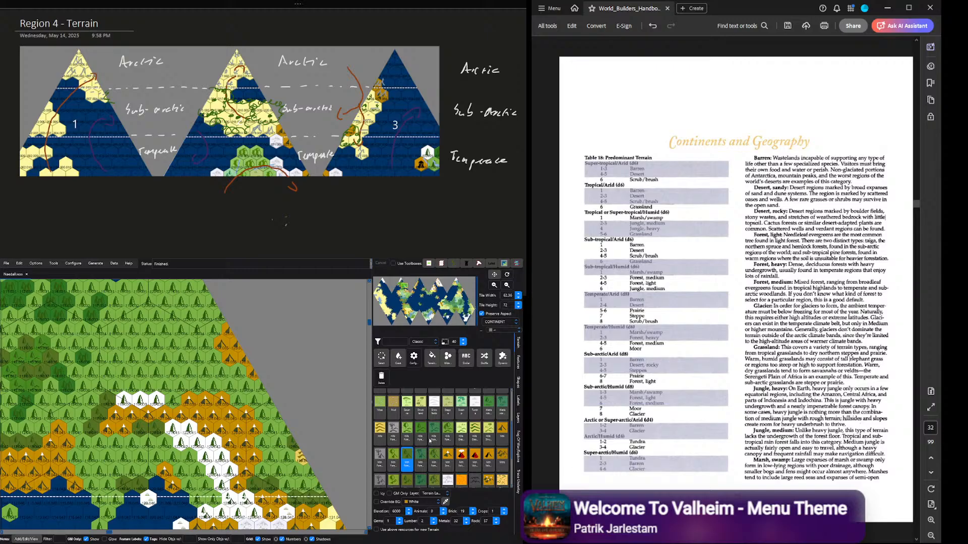
scroll(105, 399, down, 1)
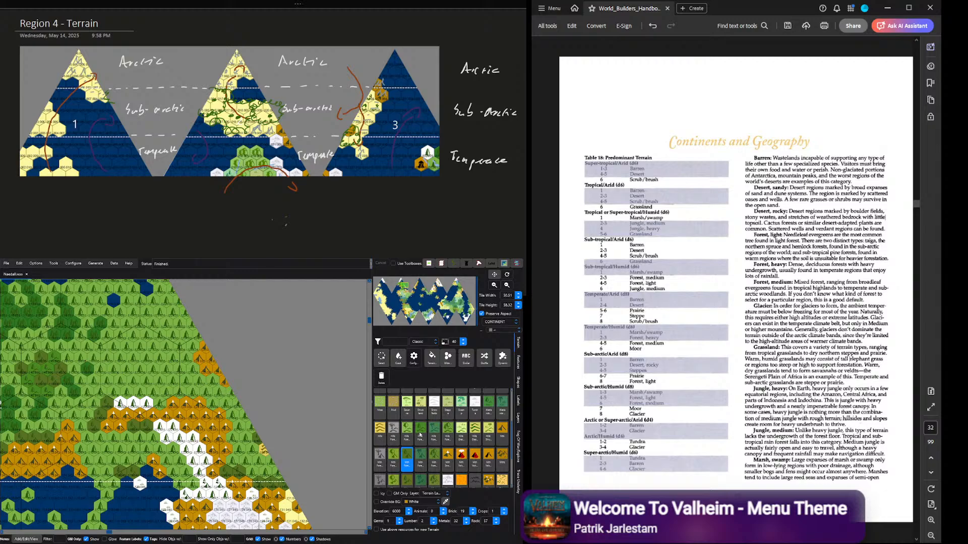
click(420, 434)
scroll(263, 450, down, 1)
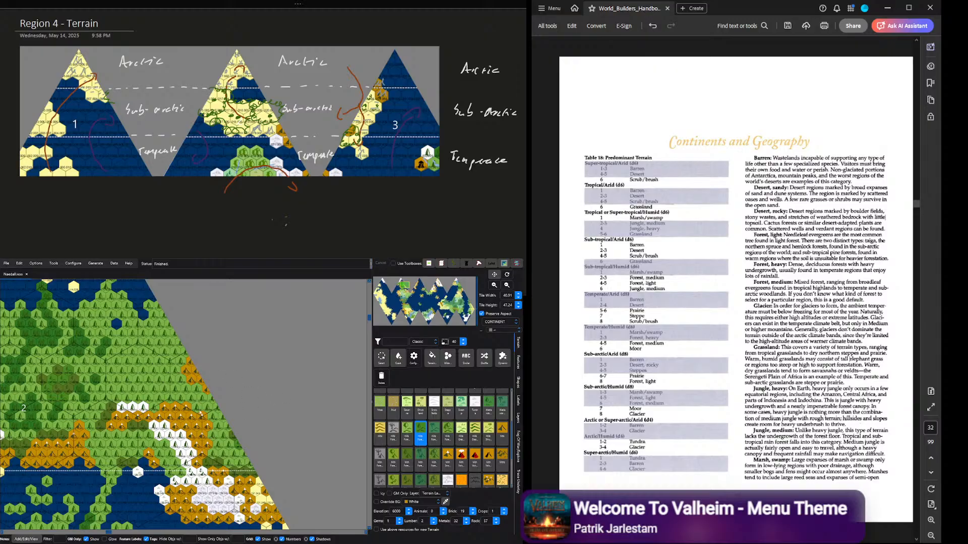
scroll(200, 412, up, 1)
scroll(182, 428, up, 2)
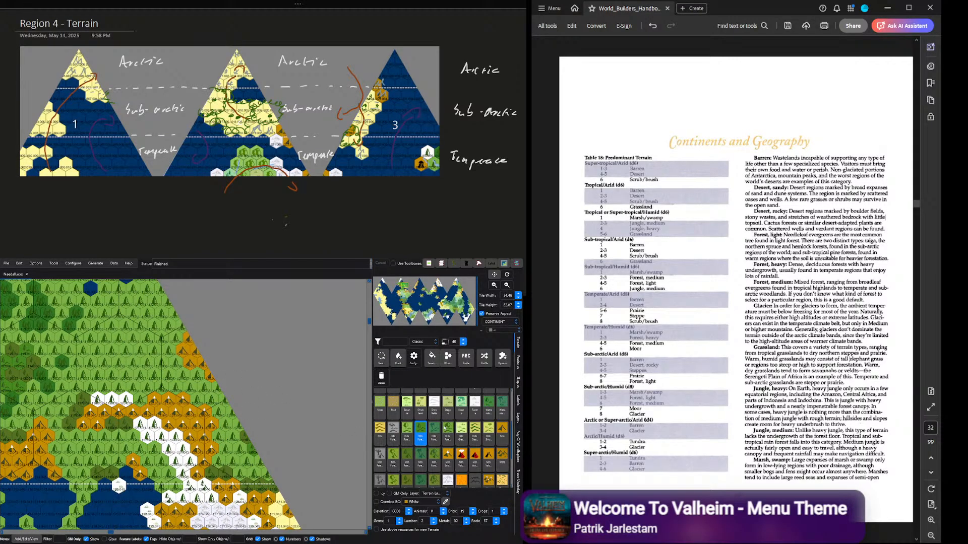
click(407, 456)
drag(208, 376, 187, 344)
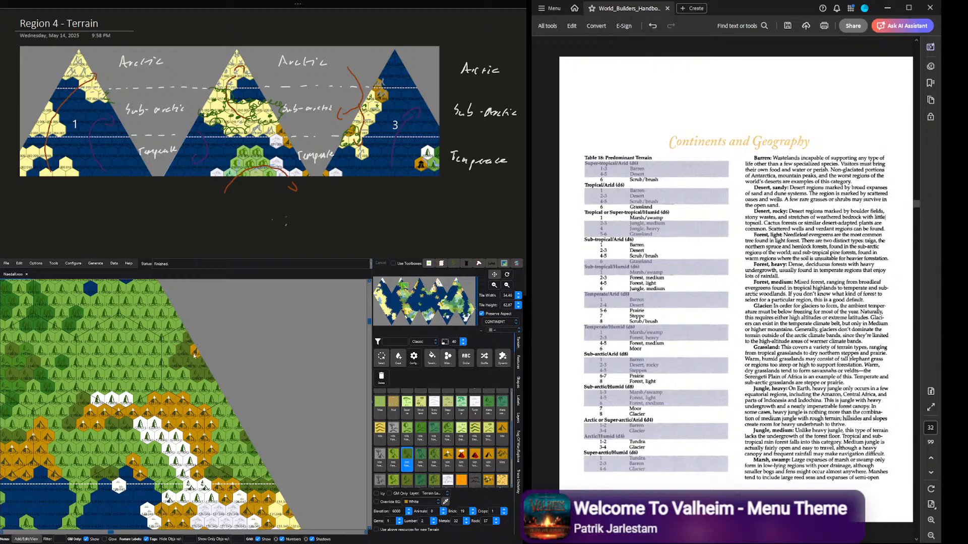
Step: Choose the light blue lake terrain and place scattered small lakes across the middle triangle's green sub-arctic land
scroll(198, 353, down, 5)
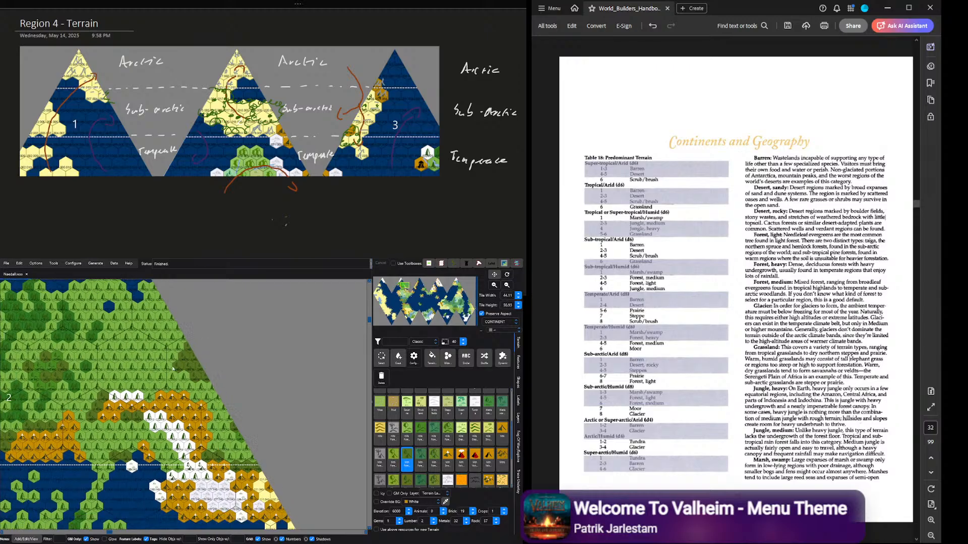
scroll(198, 353, down, 2)
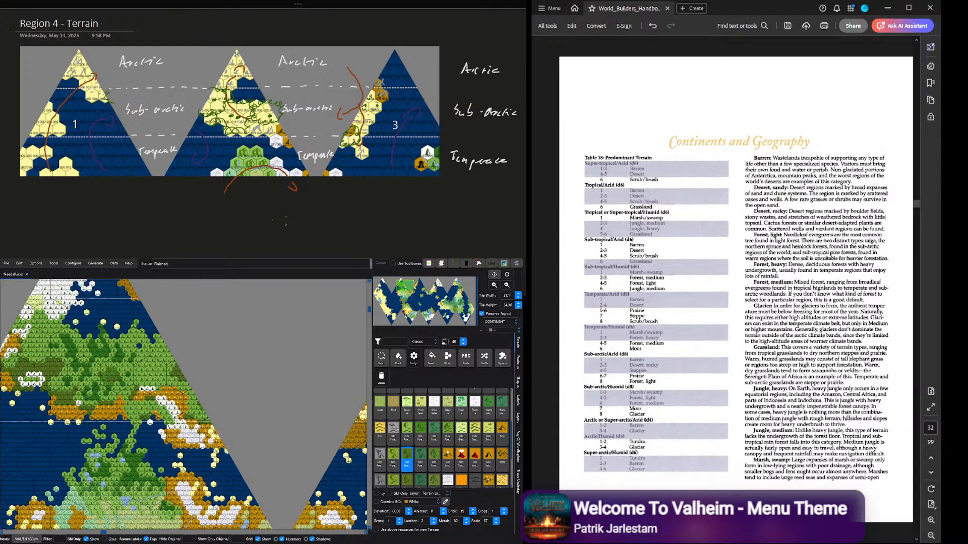
drag(99, 533, 89, 533)
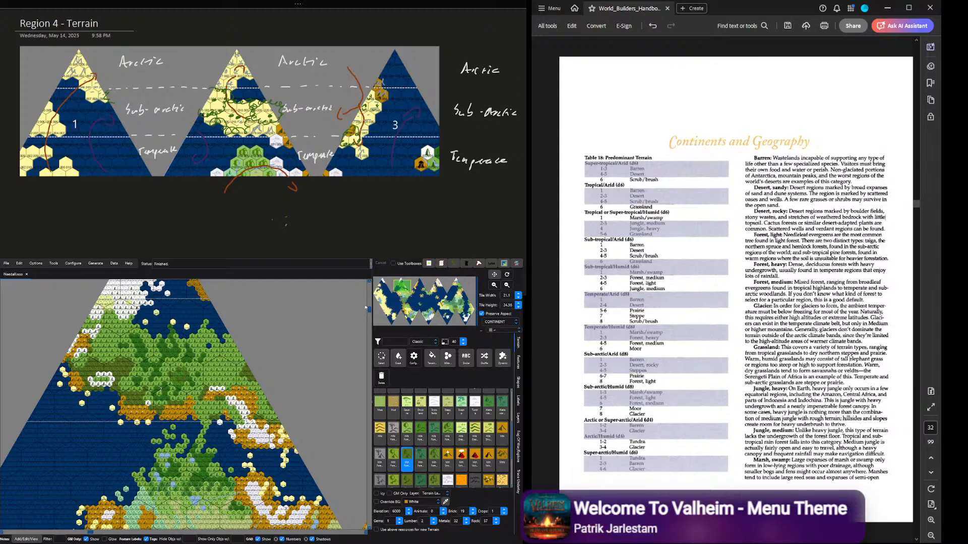
scroll(247, 412, up, 1)
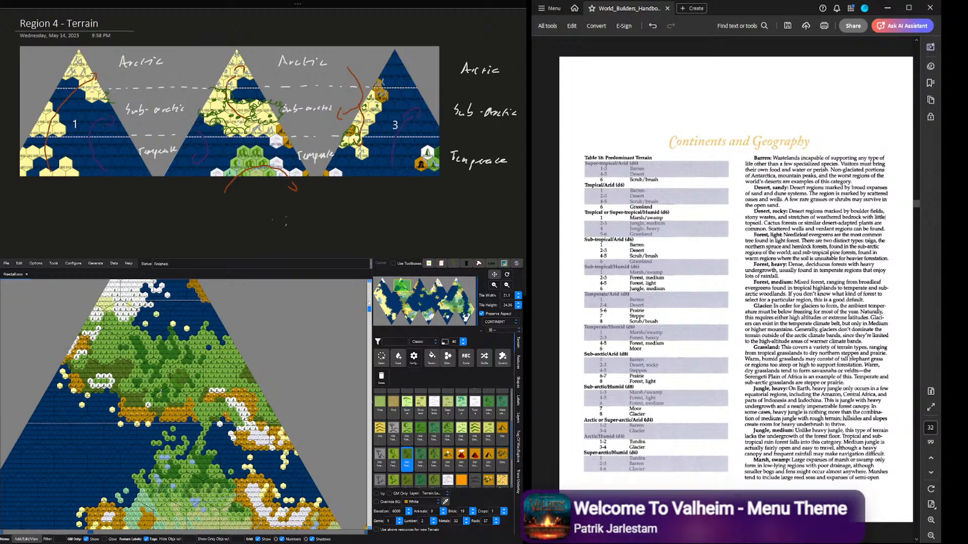
scroll(248, 412, up, 2)
scroll(486, 461, down, 2)
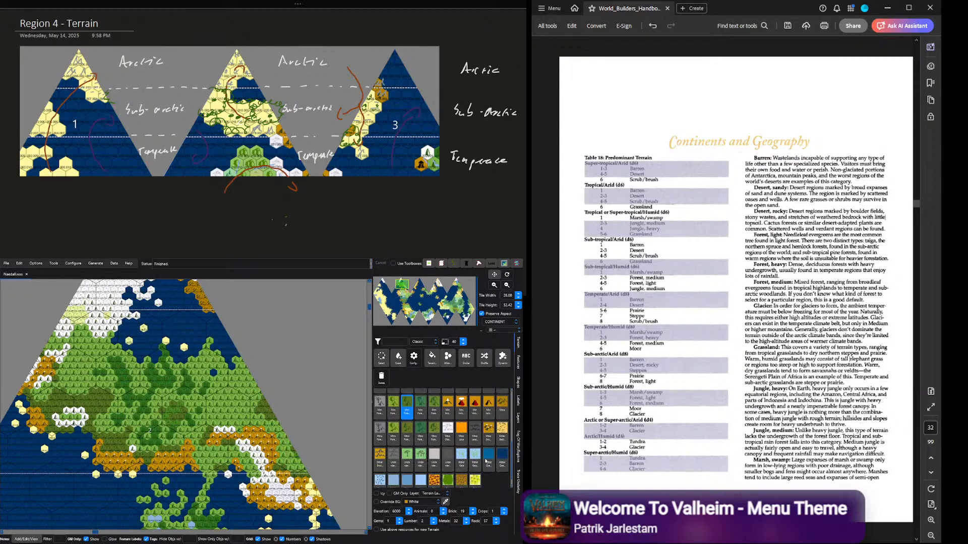
click(394, 481)
click(215, 374)
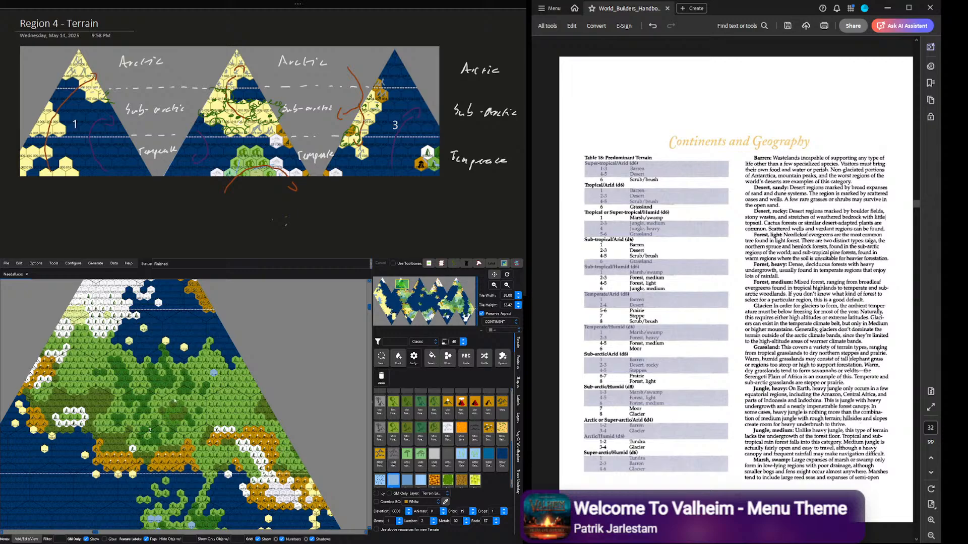
click(77, 380)
click(74, 373)
click(80, 375)
drag(219, 458, 229, 455)
click(198, 398)
click(249, 403)
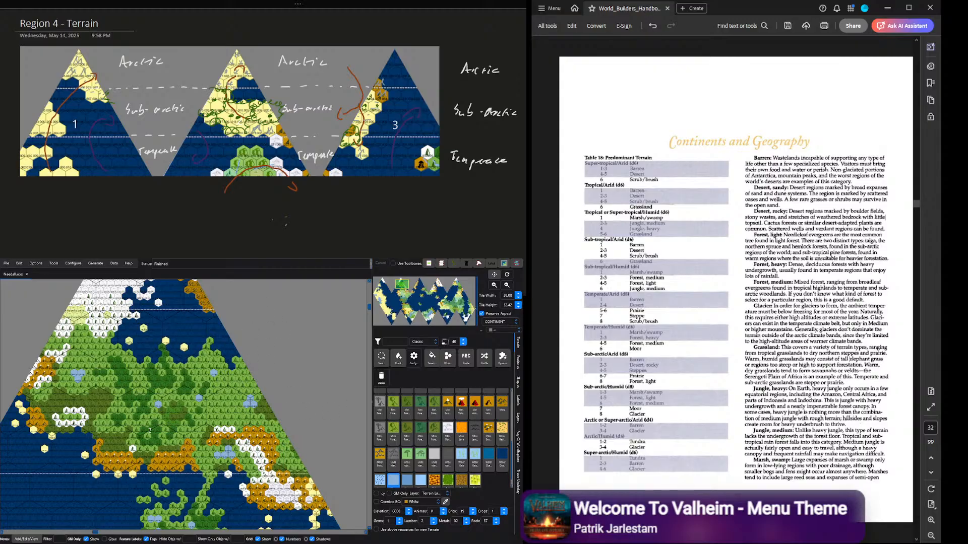
Step: Turn on Icy and paint two icy lakes in the white arctic land of the middle triangle
drag(95, 532, 91, 531)
scroll(212, 392, down, 1)
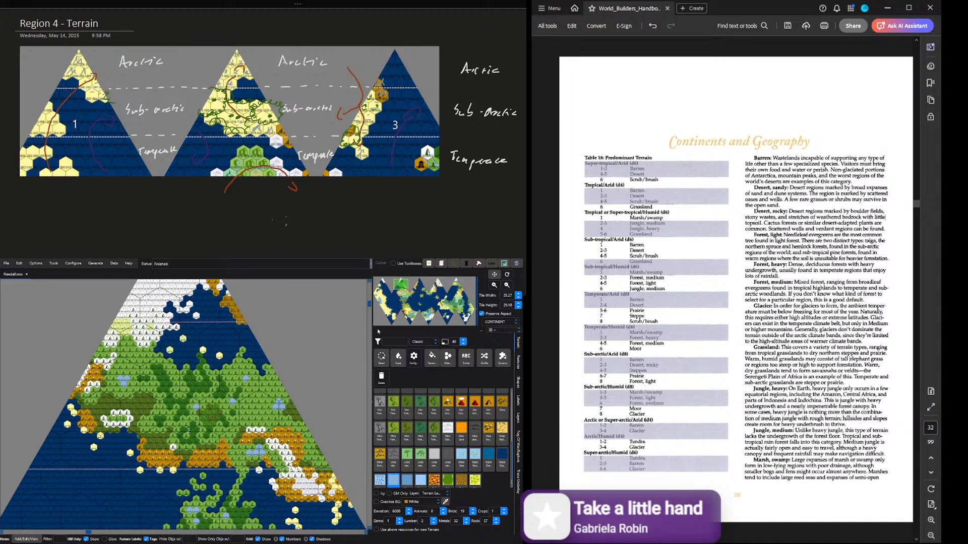
drag(370, 305, 369, 291)
scroll(166, 340, up, 1)
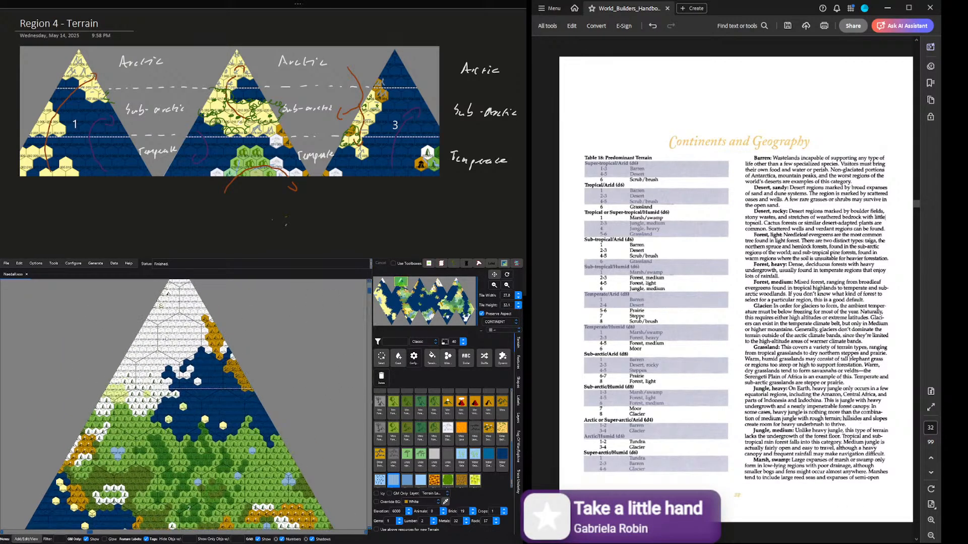
scroll(166, 339, up, 3)
click(375, 494)
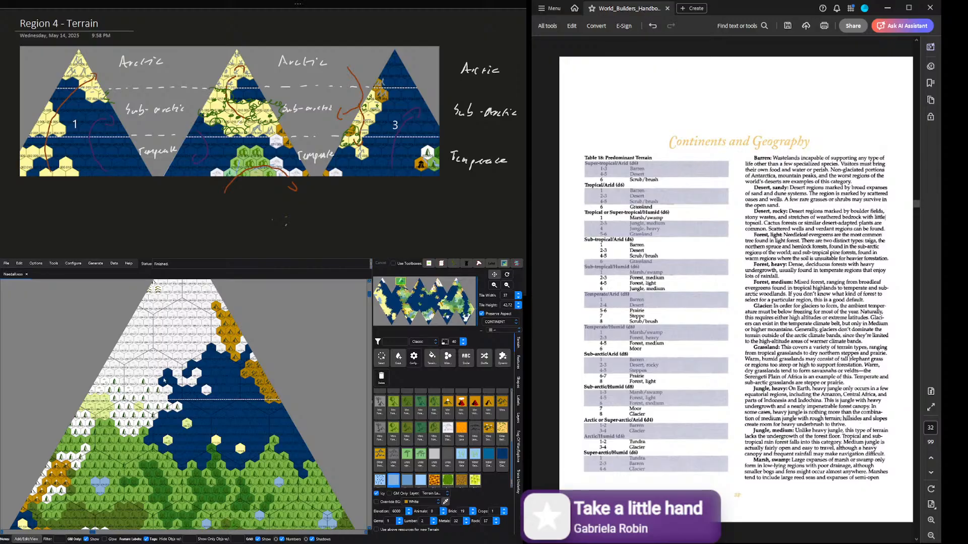
mouse_move(145, 328)
mouse_down()
mouse_move(161, 331)
mouse_move(162, 316)
mouse_up()
scroll(199, 313, down, 2)
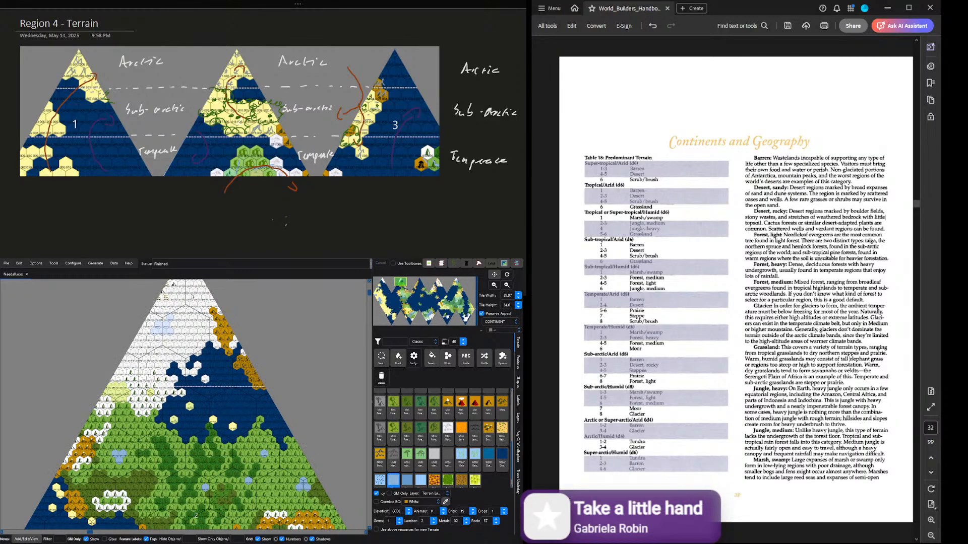
click(201, 294)
scroll(187, 366, down, 1)
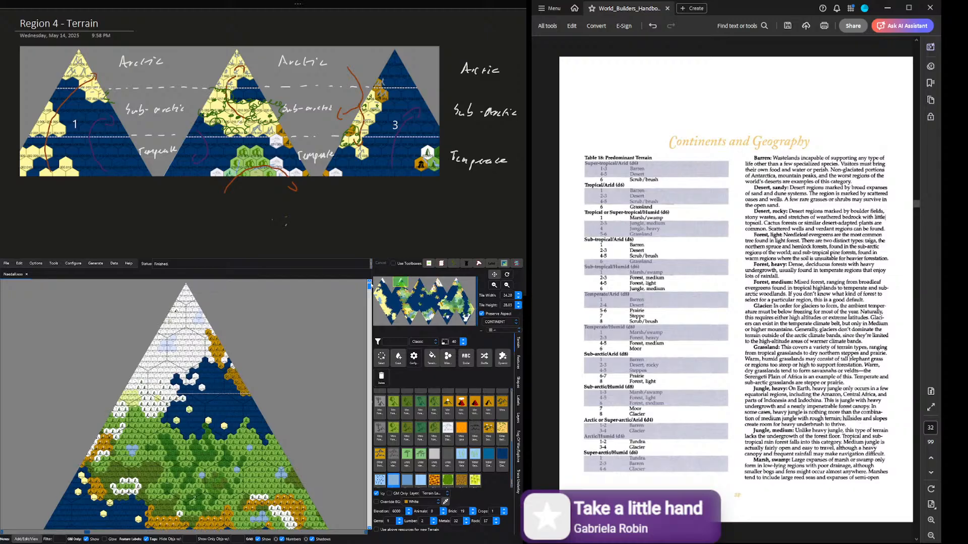
Step: Choose a flat ground terrain with Icy on and paint hexes between the middle triangle's arctic tip and its northeastern mountains
scroll(212, 328, up, 5)
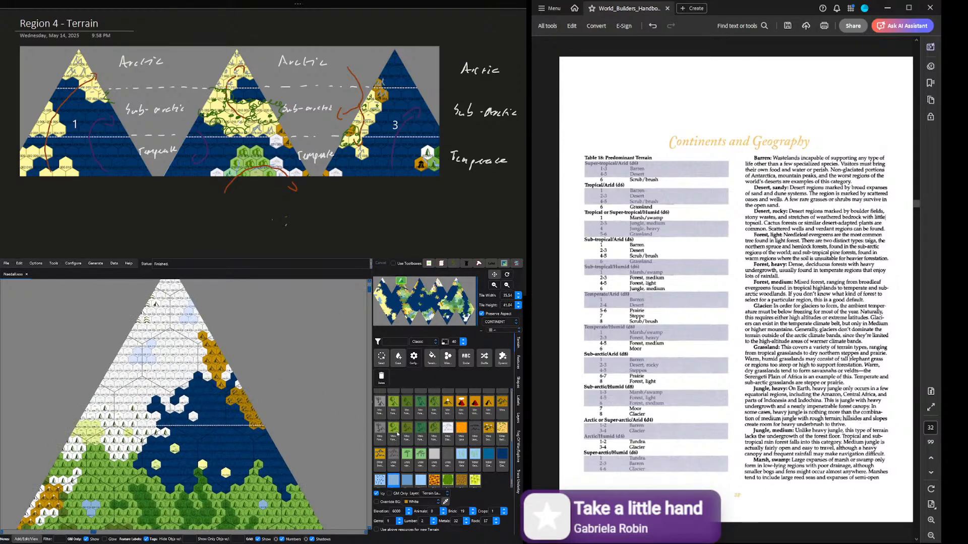
scroll(446, 434, up, 2)
scroll(446, 433, up, 3)
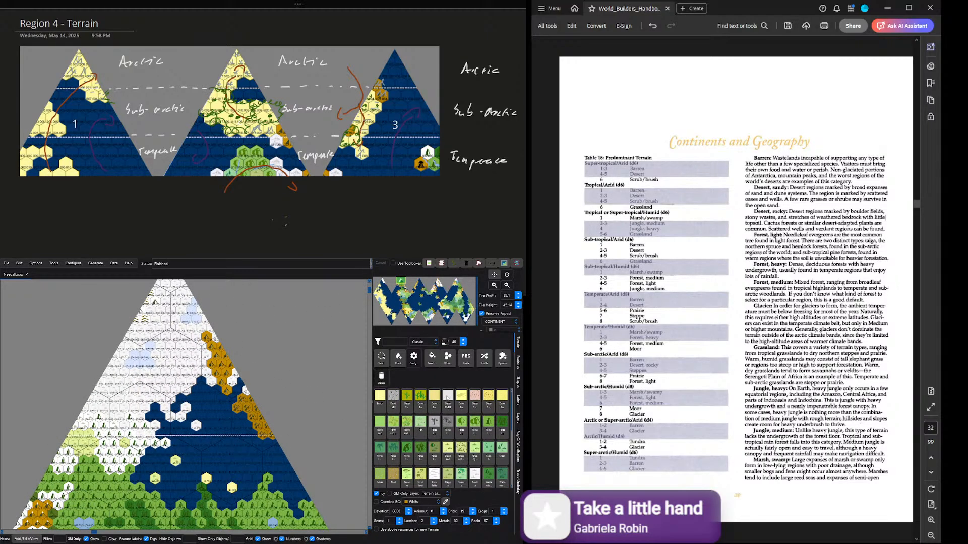
click(447, 398)
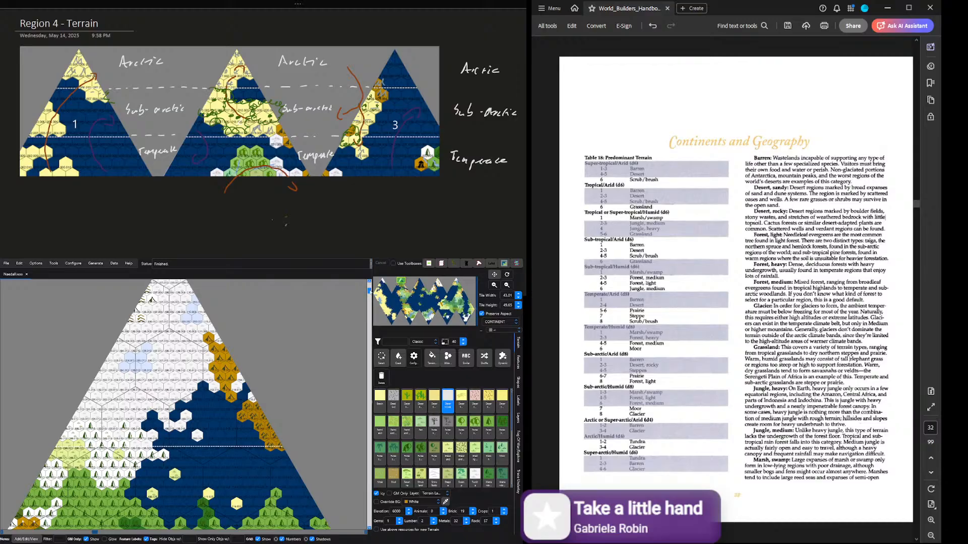
scroll(285, 316, up, 1)
mouse_move(166, 294)
mouse_down()
mouse_move(175, 297)
mouse_move(156, 319)
mouse_move(186, 325)
mouse_up()
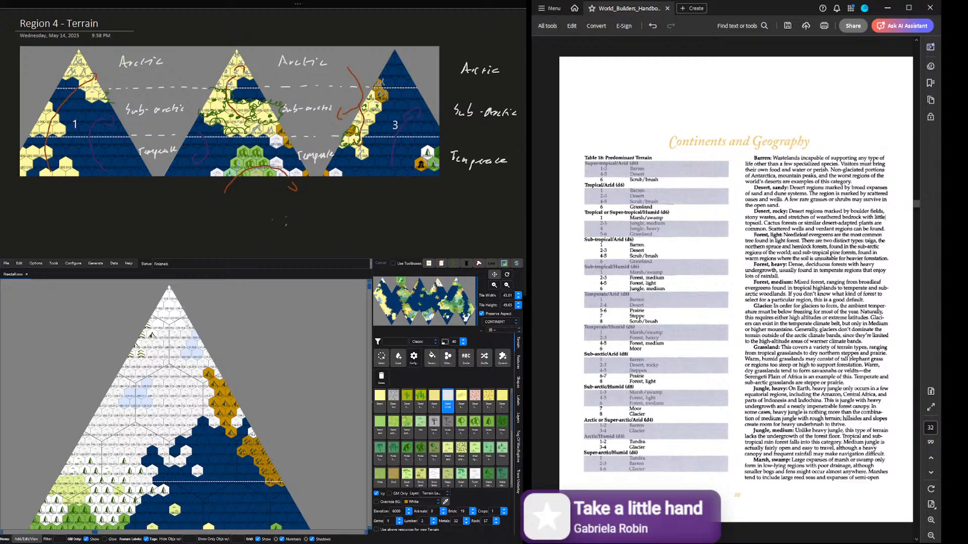
click(169, 331)
click(208, 362)
Step: Paint the four small yellow islands in the middle triangle's northern sea with icy terrain and turn Icy off
scroll(97, 532, right, 3)
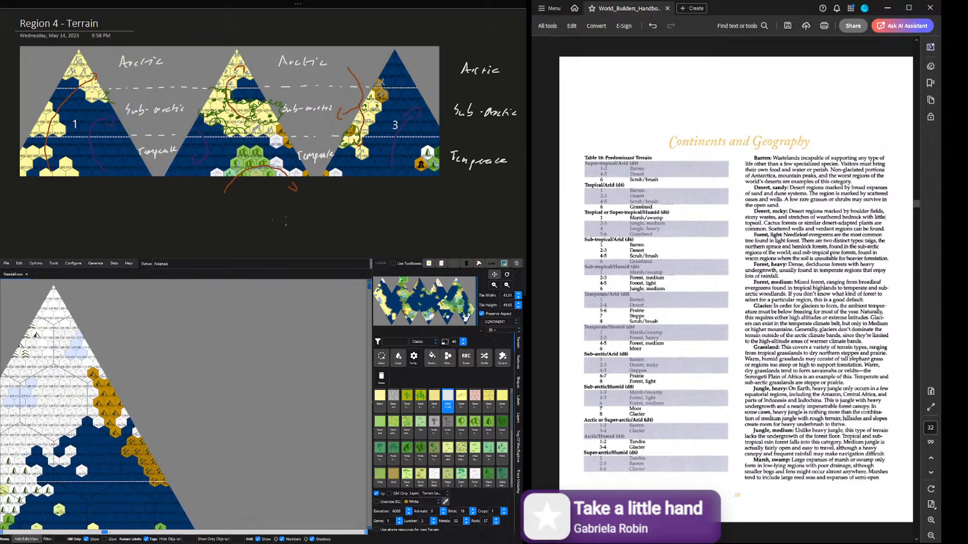
scroll(164, 467, down, 2)
scroll(164, 467, down, 1)
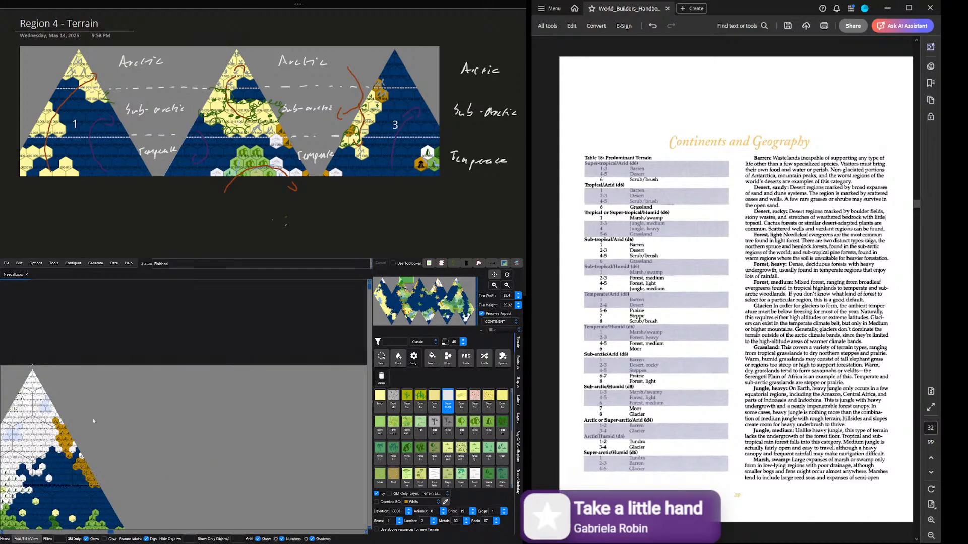
scroll(127, 461, down, 1)
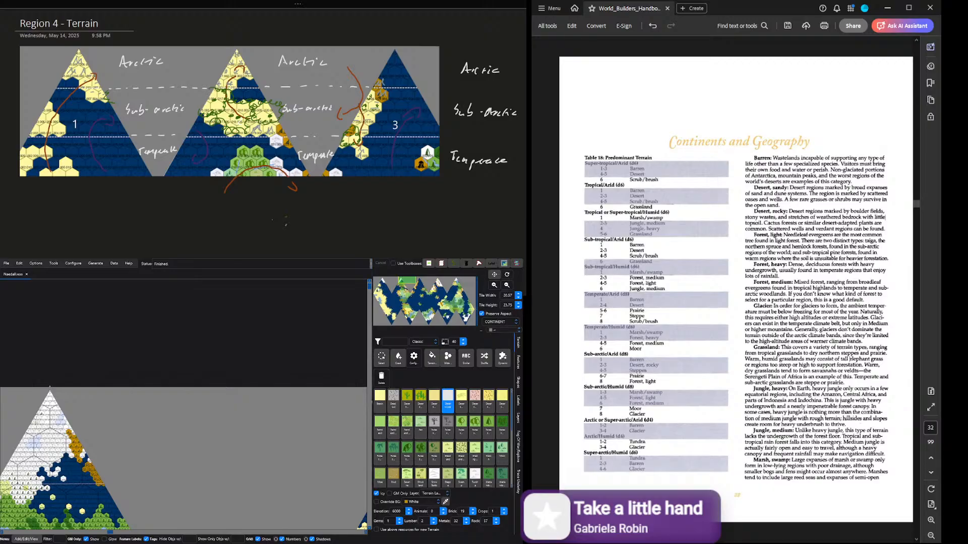
drag(368, 286, 368, 303)
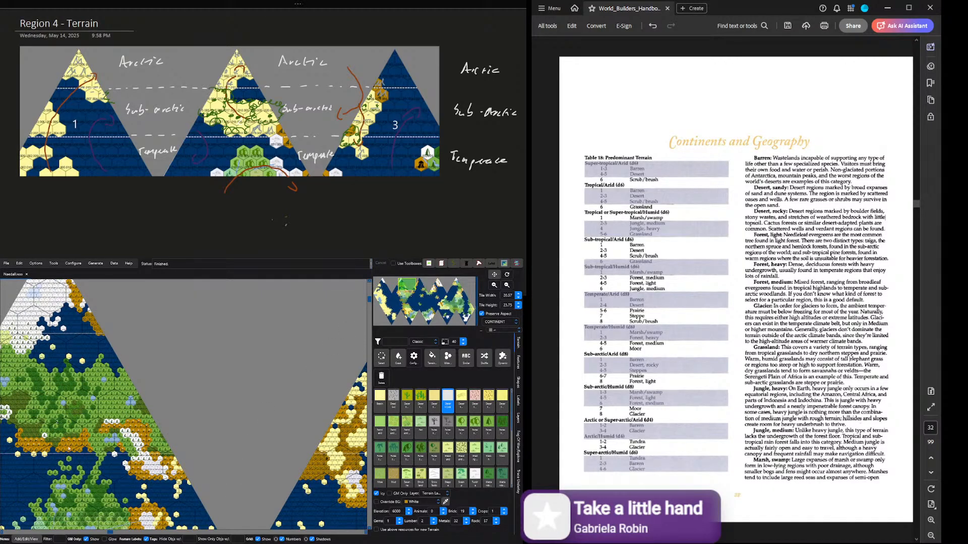
scroll(39, 361, up, 4)
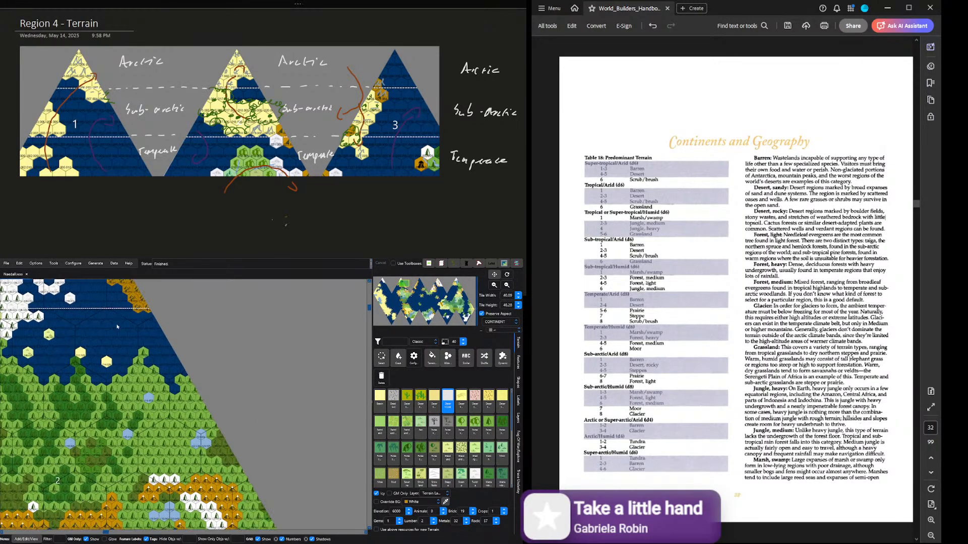
click(450, 453)
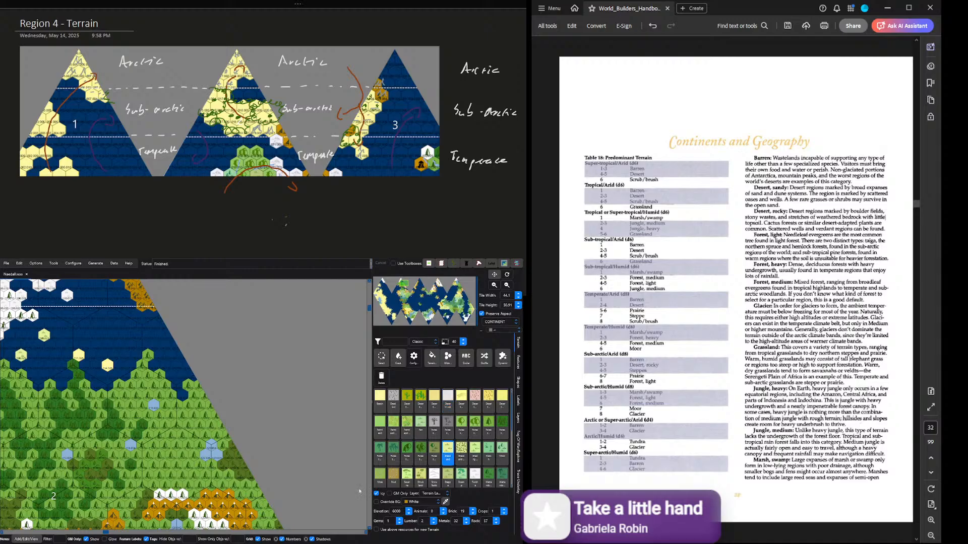
click(79, 356)
click(107, 365)
click(43, 334)
click(22, 357)
scroll(66, 376, down, 2)
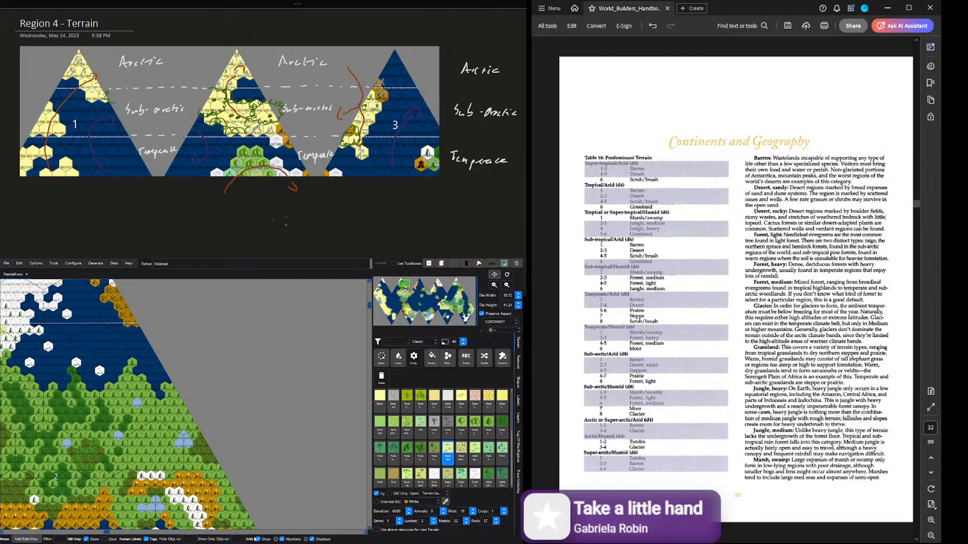
click(376, 495)
scroll(199, 442, down, 4)
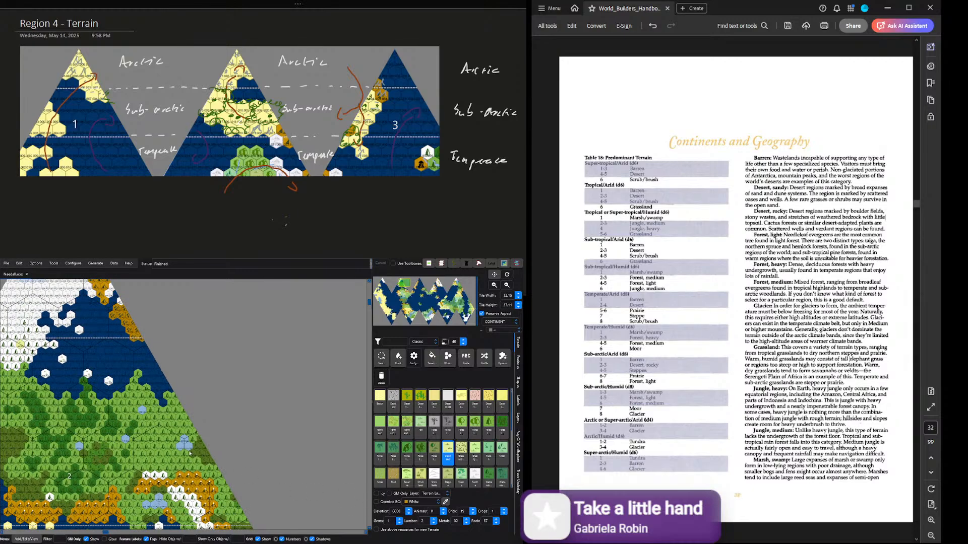
scroll(198, 441, down, 3)
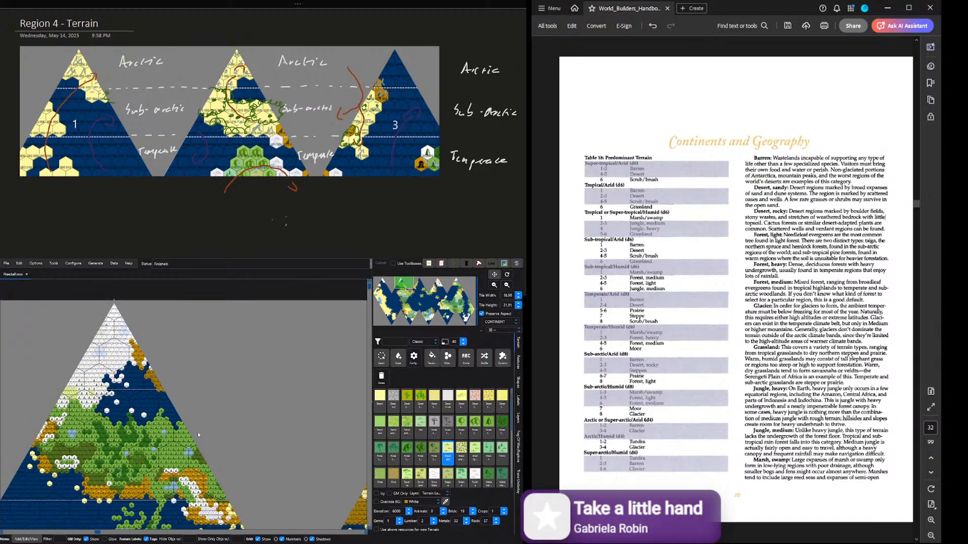
Step: Choose a flat ground terrain with Icy on, paint the two isolated green island hexes in triangle 1's northern sea, and turn Icy off
drag(398, 284, 383, 288)
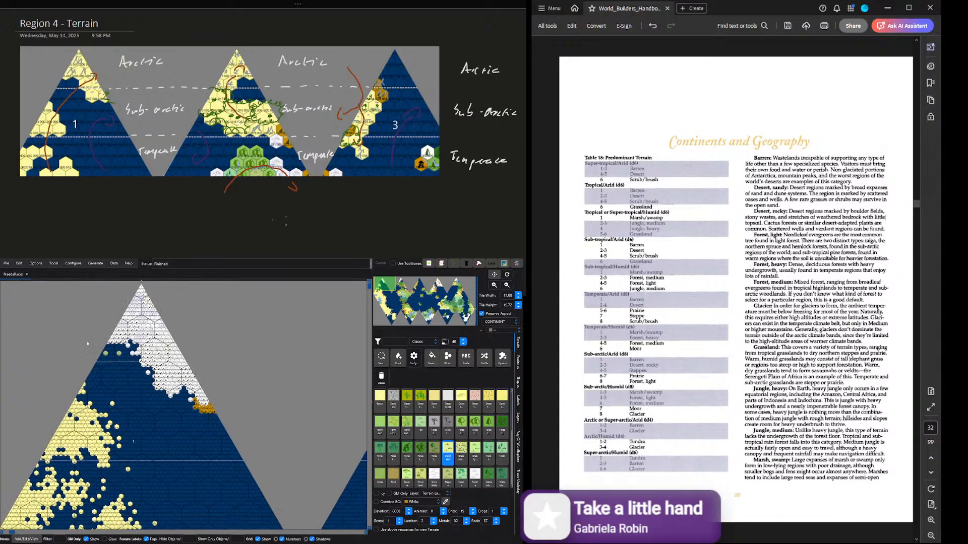
scroll(99, 340, up, 3)
scroll(452, 468, down, 1)
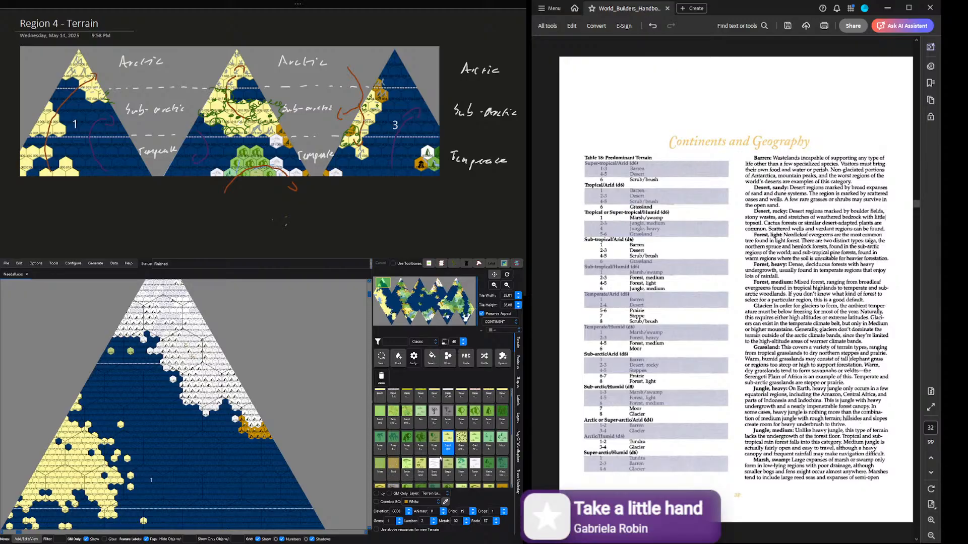
click(449, 471)
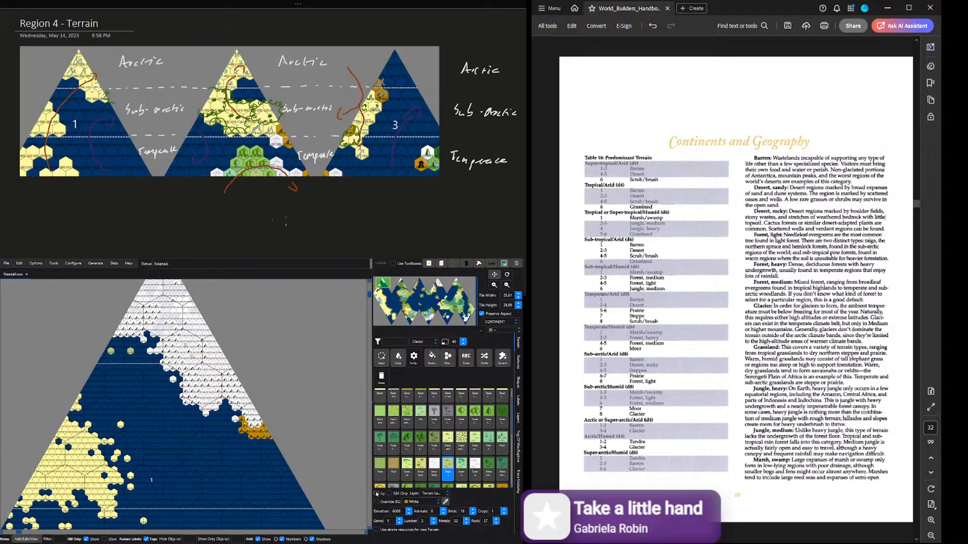
click(111, 351)
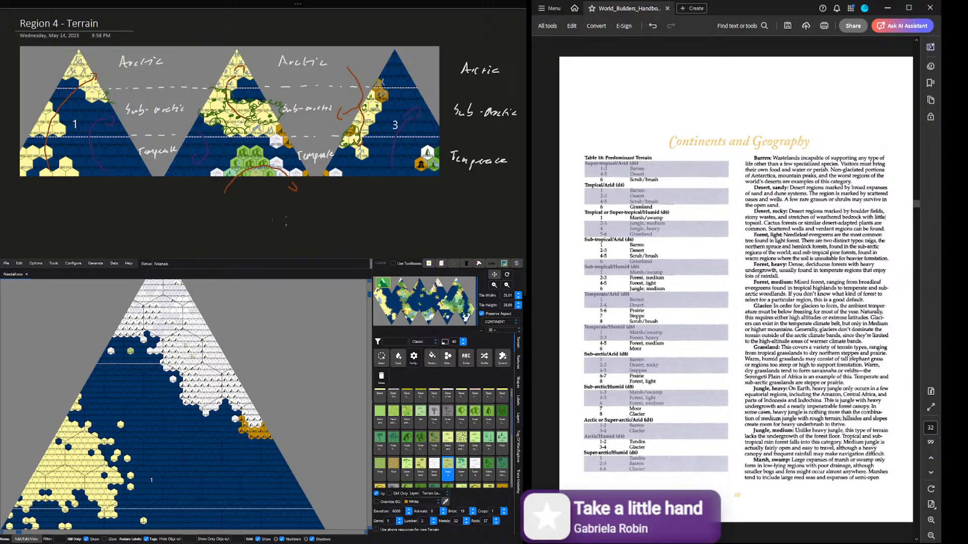
click(132, 351)
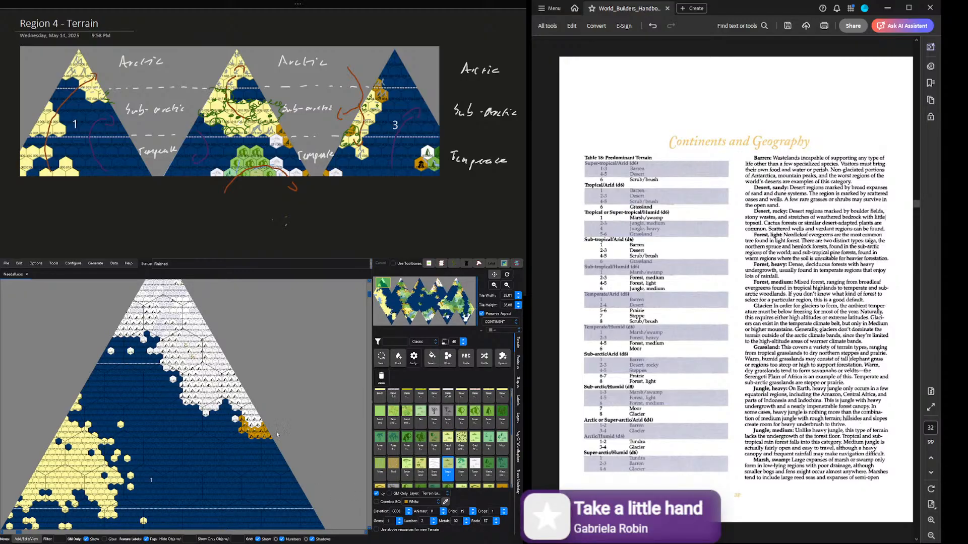
click(377, 494)
scroll(242, 419, down, 3)
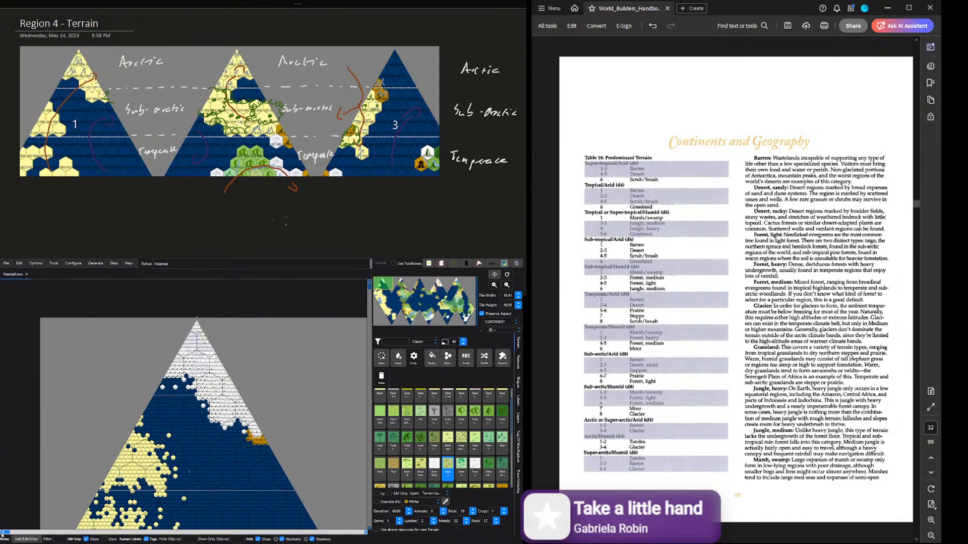
drag(5, 533, 8, 533)
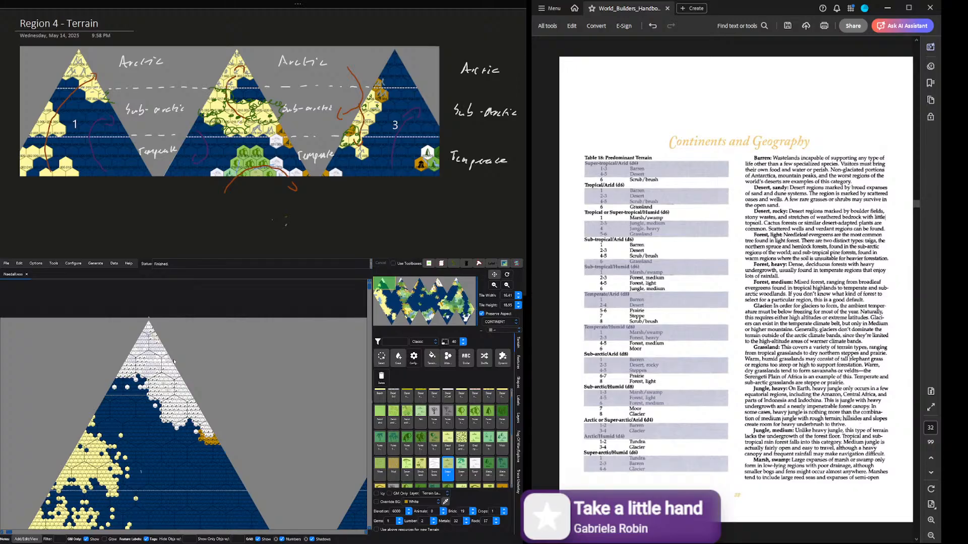
Step: Examine the coastlines and islands from the arctic triangle tips down to the continent beside triangle 12 for plain yellow hexes
drag(21, 532, 63, 531)
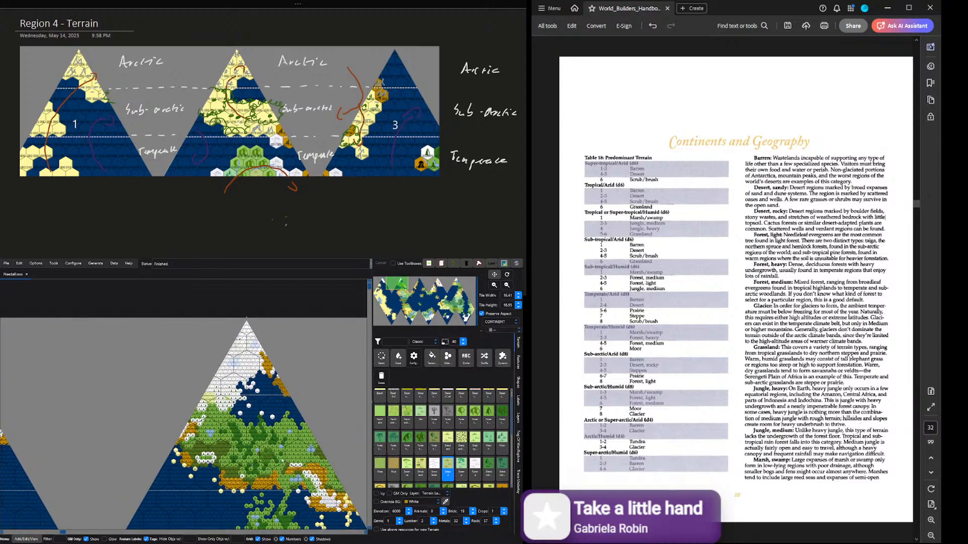
scroll(282, 461, down, 1)
drag(370, 286, 369, 293)
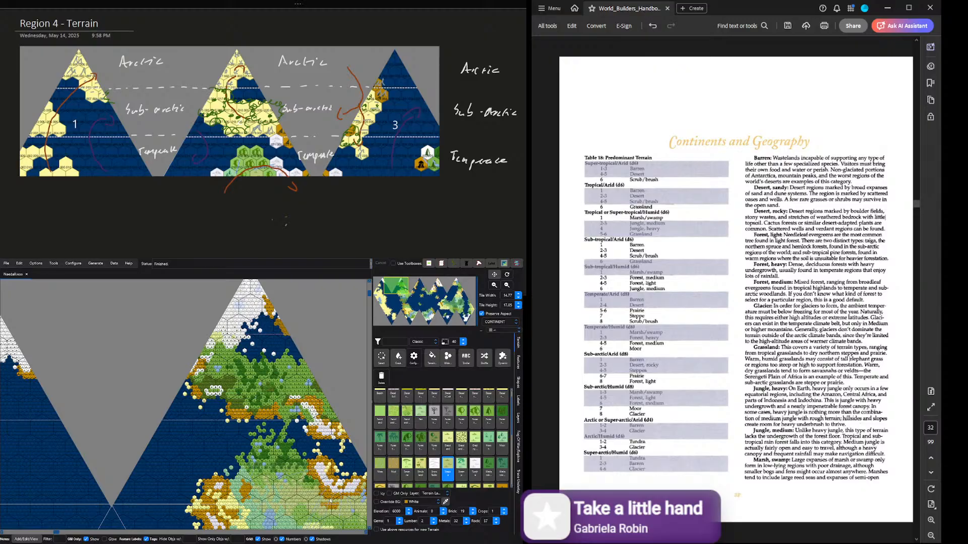
scroll(330, 501, down, 1)
drag(370, 293, 360, 356)
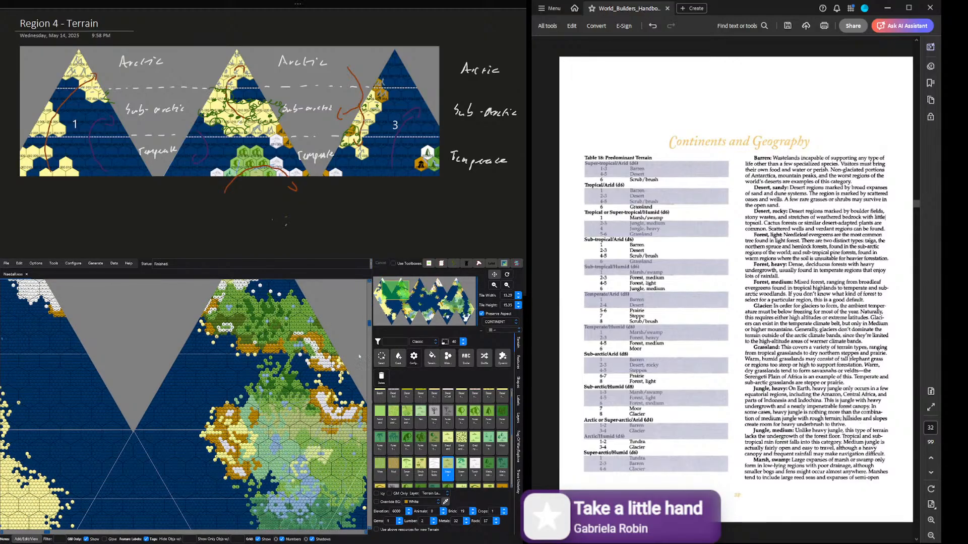
drag(395, 290, 405, 307)
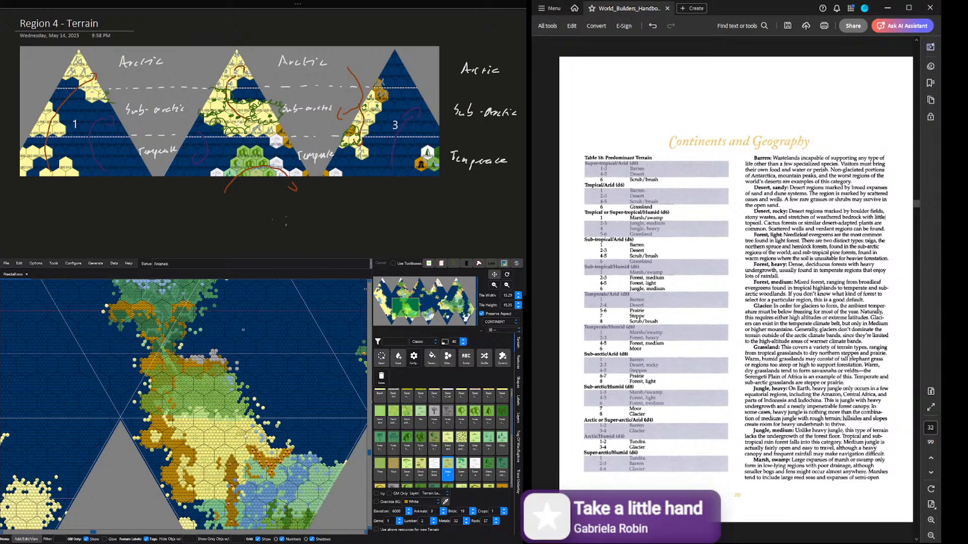
scroll(218, 451, up, 1)
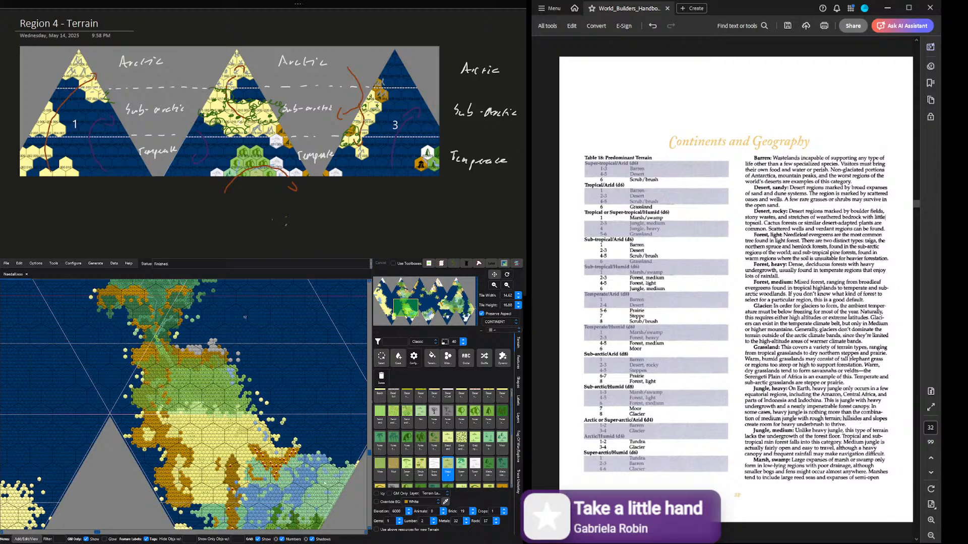
scroll(352, 422, down, 1)
drag(369, 452, 369, 443)
scroll(217, 379, up, 6)
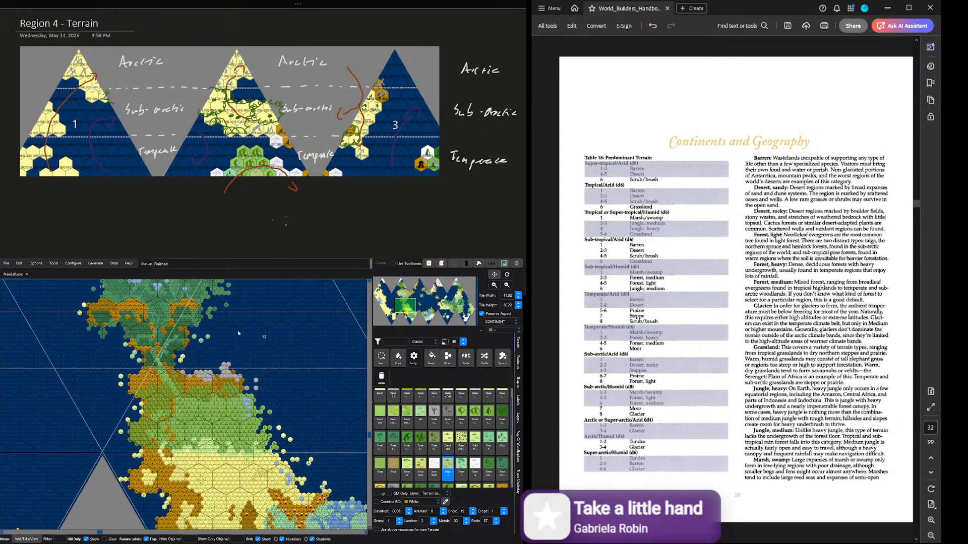
scroll(217, 359, up, 2)
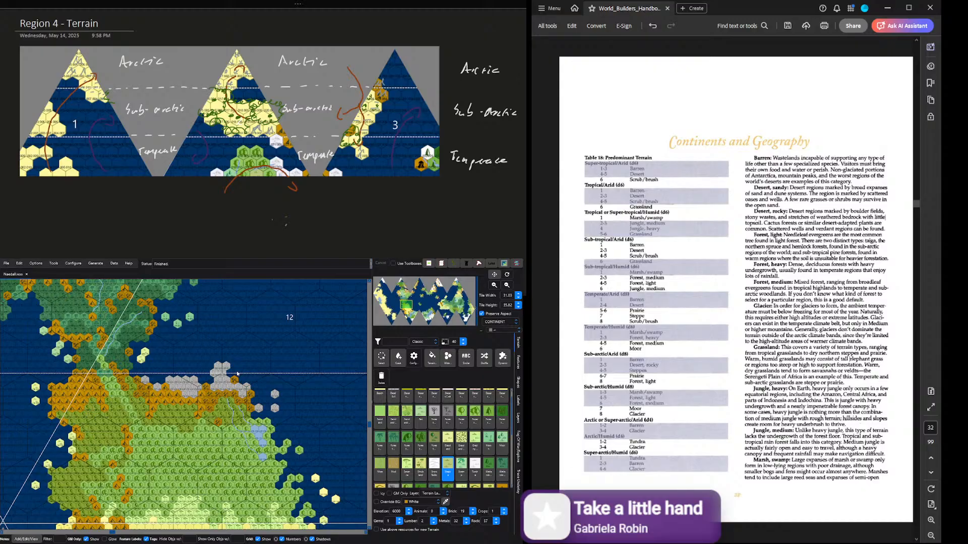
scroll(341, 440, down, 4)
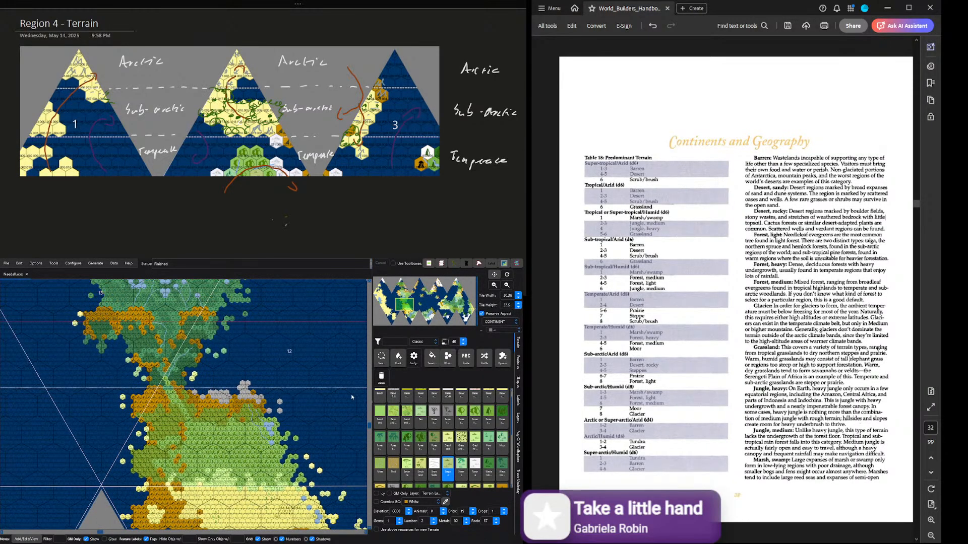
drag(367, 429, 376, 316)
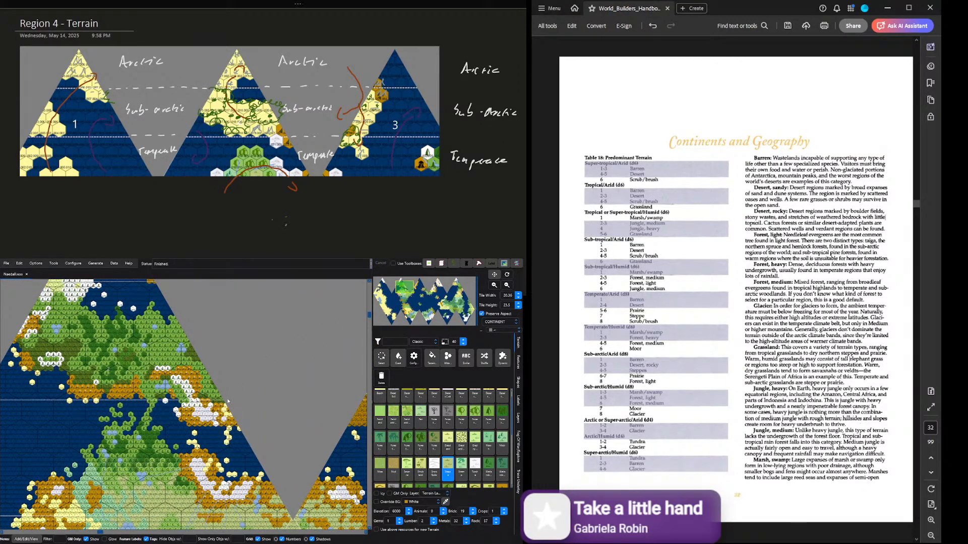
Step: Repaint the plain yellow island hexes in the strait along triangle 2's eastern edge with the pale yellow-green terrain
scroll(228, 401, up, 5)
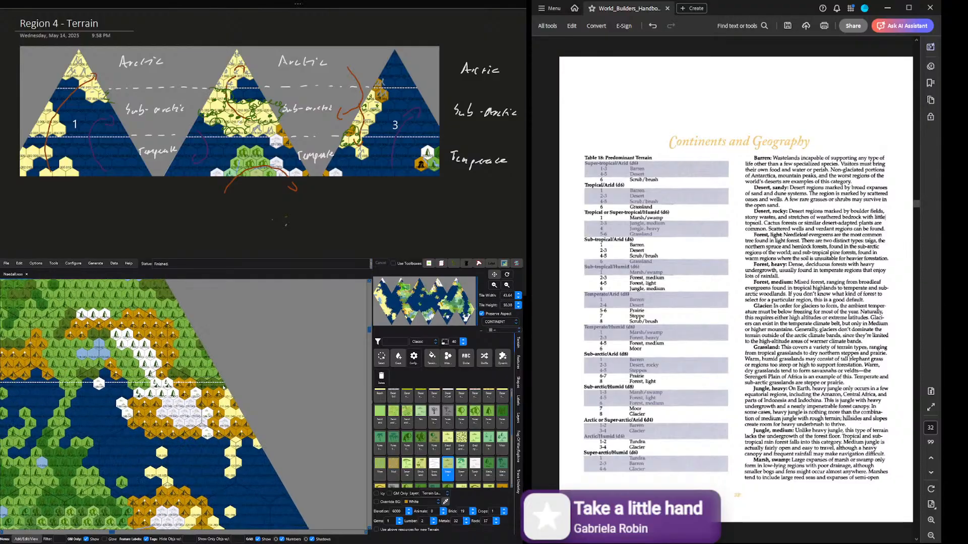
click(489, 413)
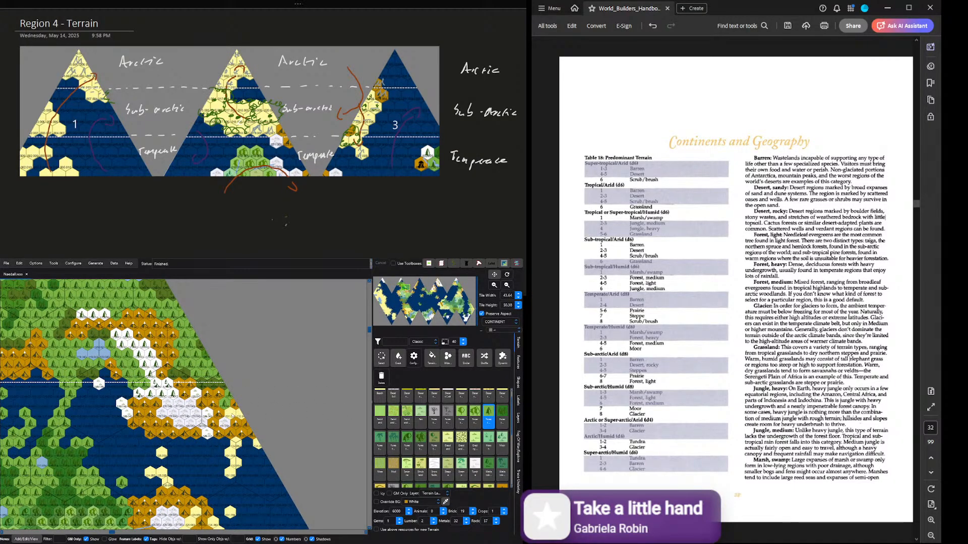
scroll(466, 452, up, 1)
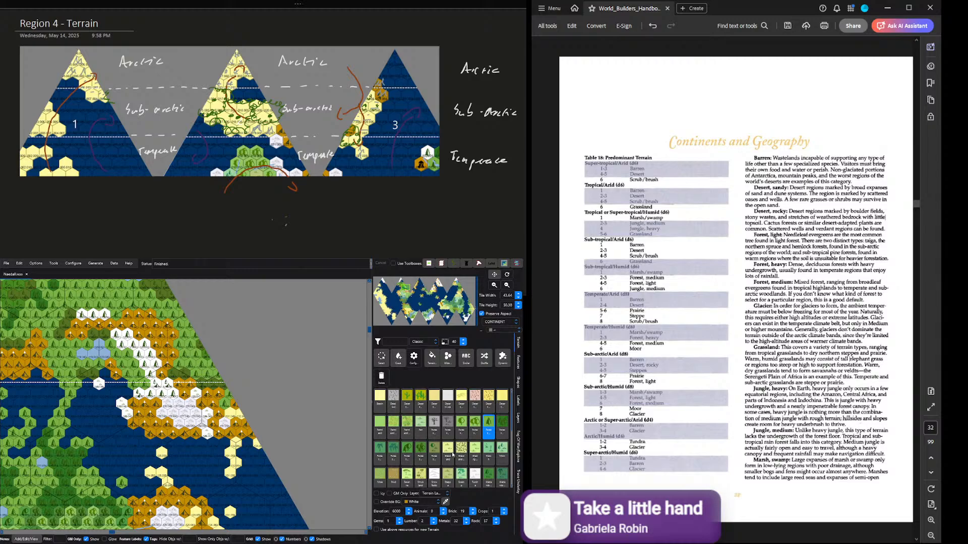
click(450, 453)
click(232, 414)
click(241, 414)
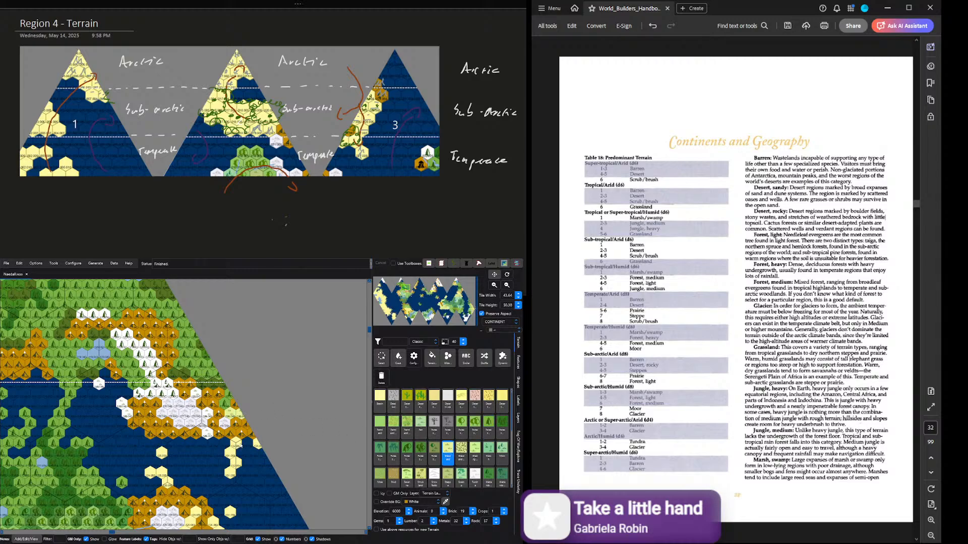
click(161, 454)
click(151, 473)
click(162, 477)
click(233, 471)
click(235, 463)
click(232, 453)
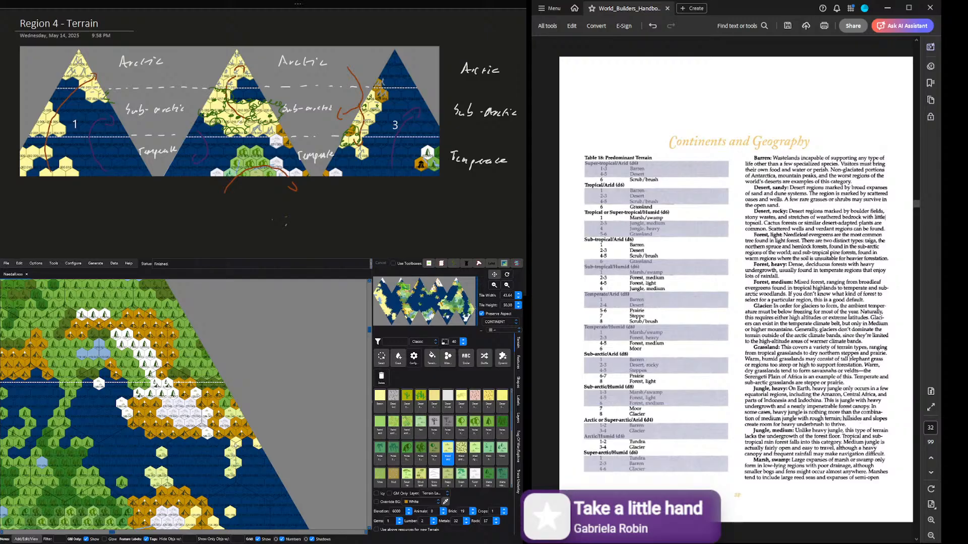
click(235, 444)
click(257, 450)
click(259, 447)
Step: Repaint the plain yellow coastal hexes beside the southern snow-capped range with light green and pale yellow-green terrains
scroll(313, 403, down, 1)
drag(368, 333, 368, 347)
scroll(232, 391, up, 5)
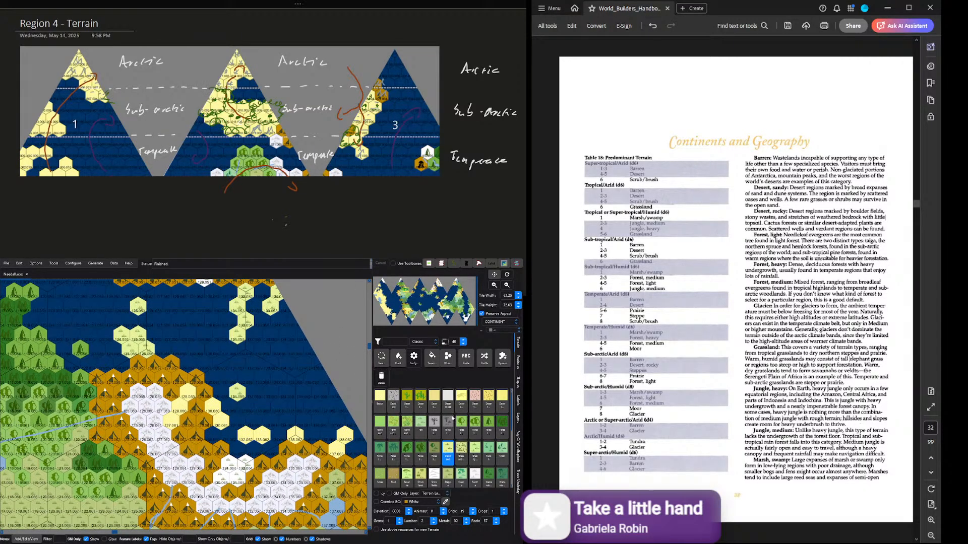
click(434, 479)
drag(187, 395, 172, 421)
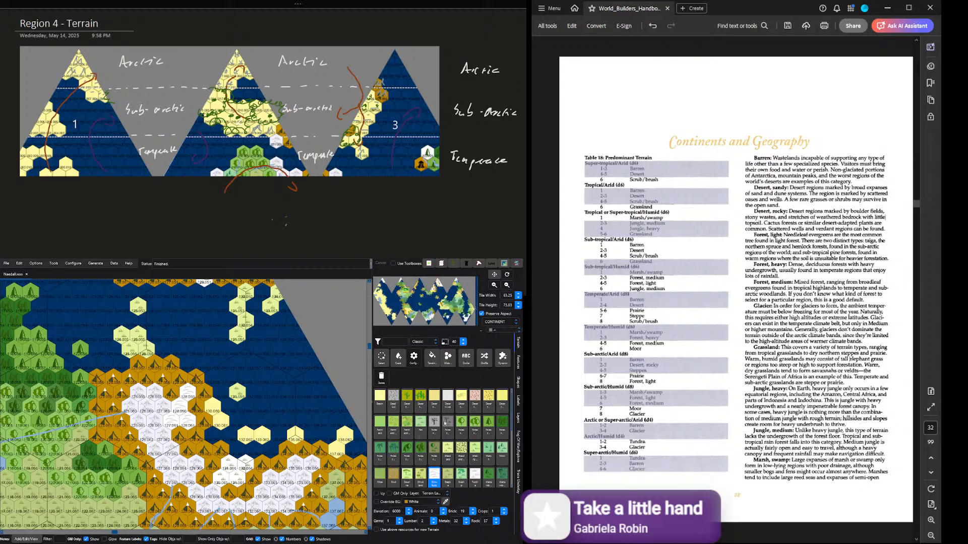
click(423, 422)
drag(212, 408, 226, 423)
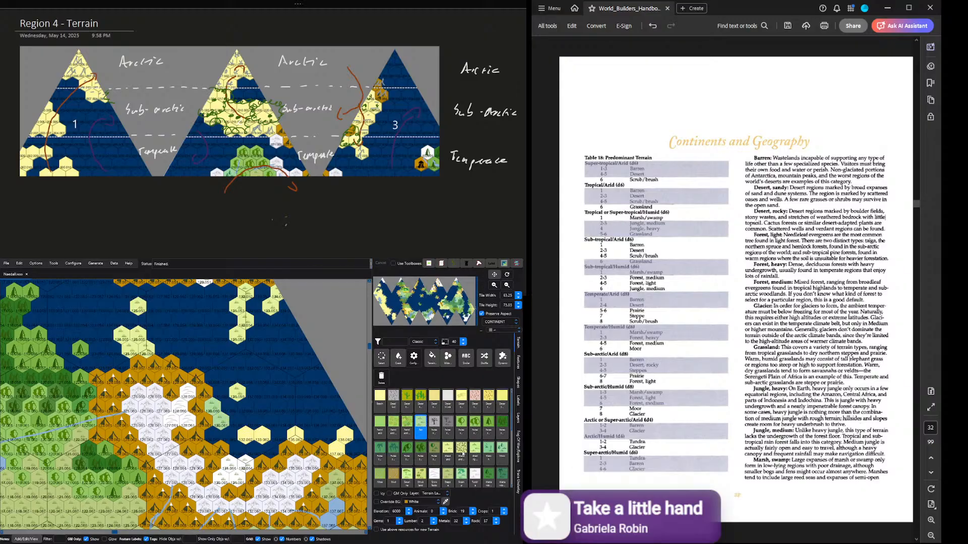
click(448, 453)
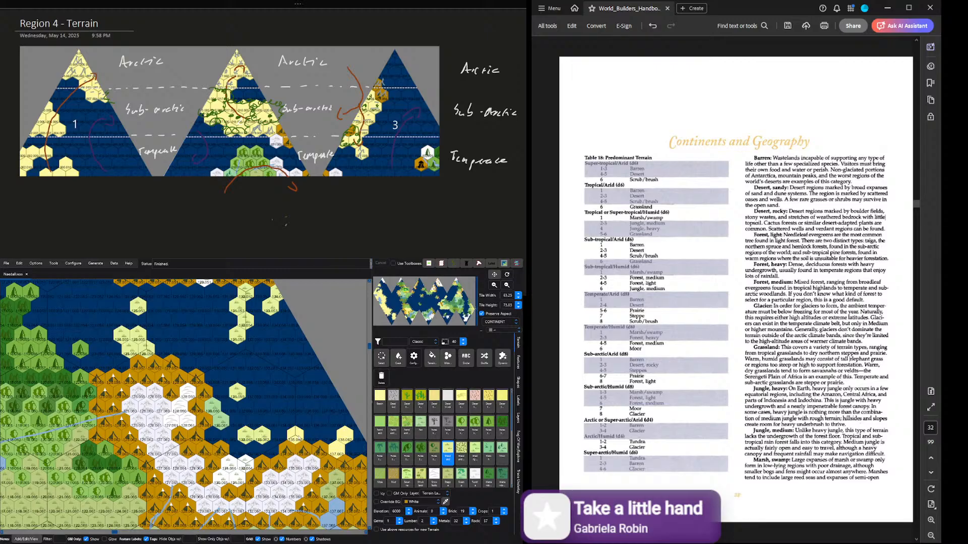
click(339, 448)
Step: Repaint yellow hexes 102.046, 105.046 and 107.046 along the dashed climate line with the pale yellow-green terrain
scroll(184, 403, down, 4)
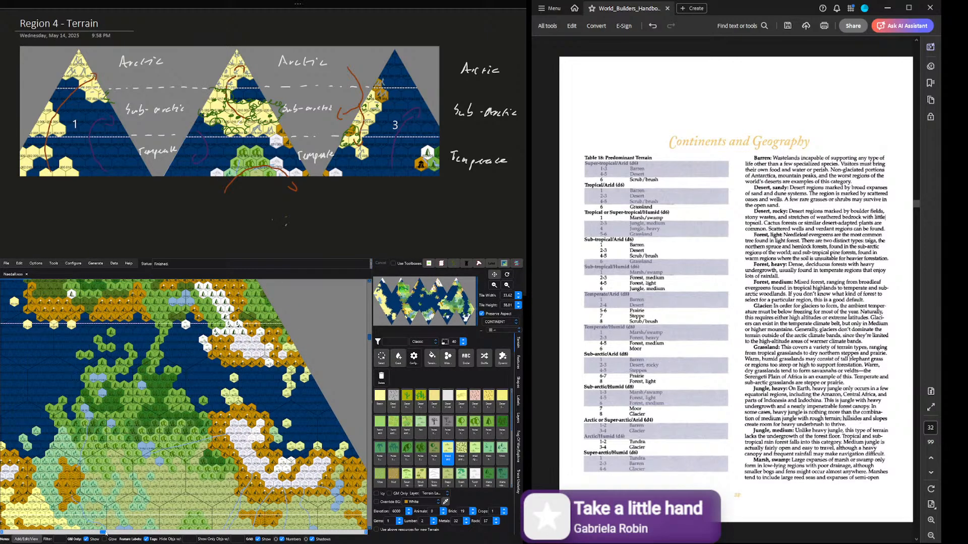
drag(105, 533, 98, 533)
scroll(92, 294, up, 5)
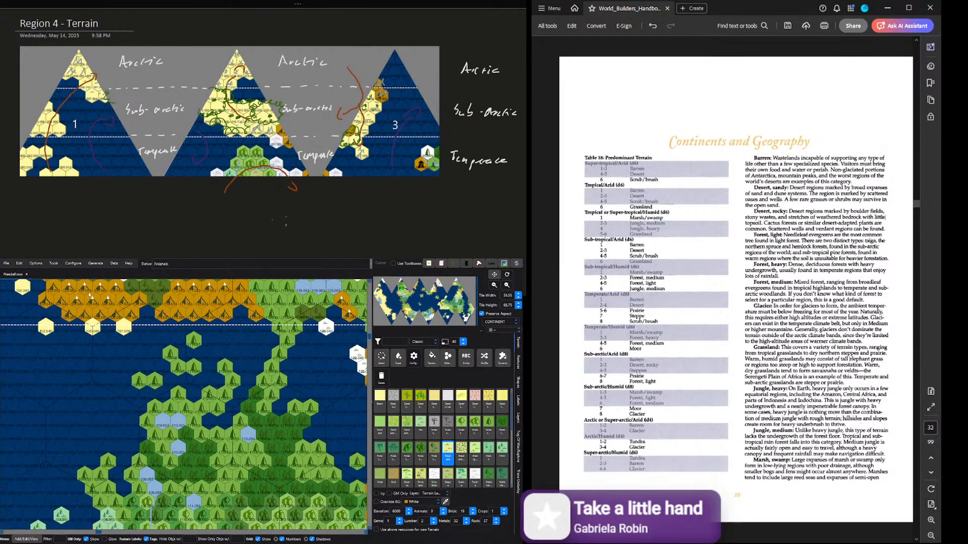
scroll(92, 294, up, 1)
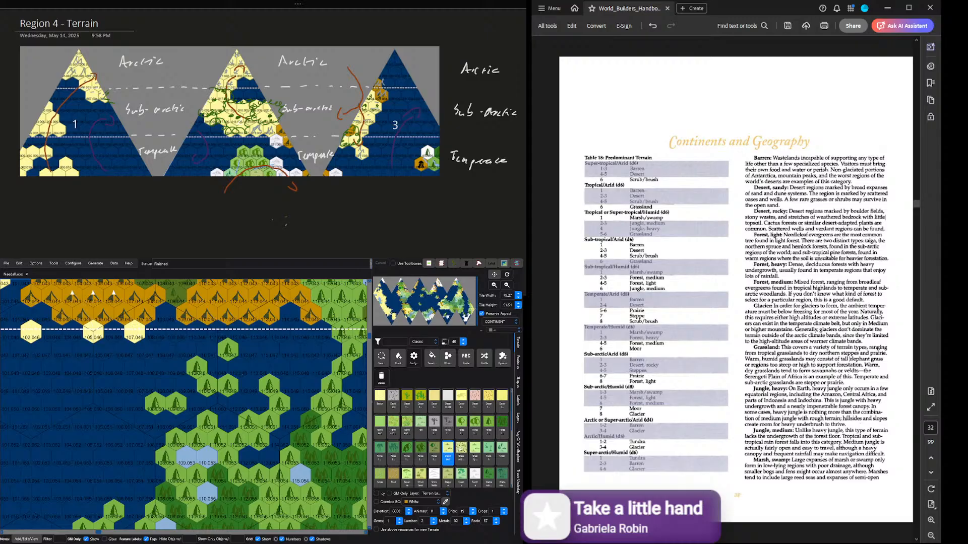
click(135, 333)
click(93, 331)
click(31, 333)
scroll(3, 353, down, 3)
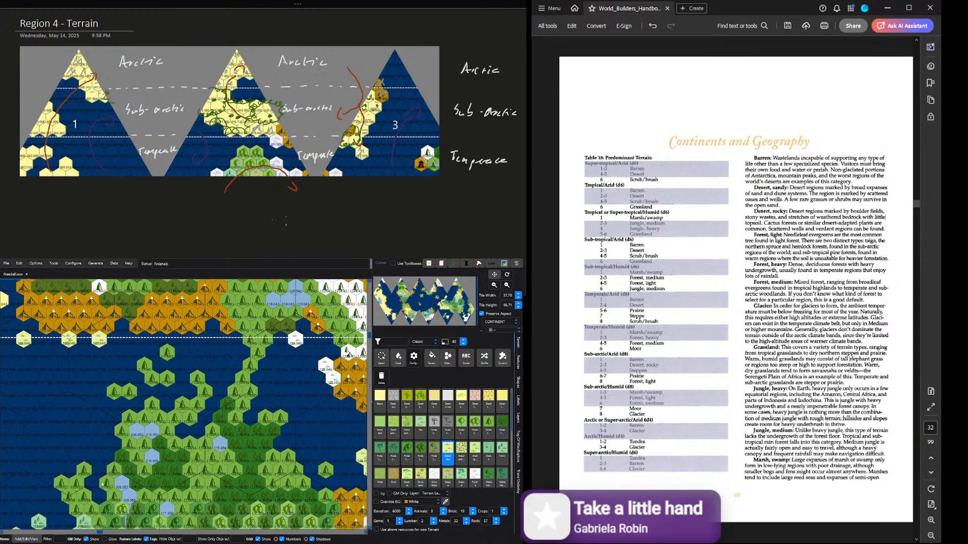
Step: Paint the coastal hex south of the white-peaked ring blue-green and its neighbouring yellow island hexes pale yellow-green
drag(101, 531, 90, 531)
scroll(360, 341, up, 2)
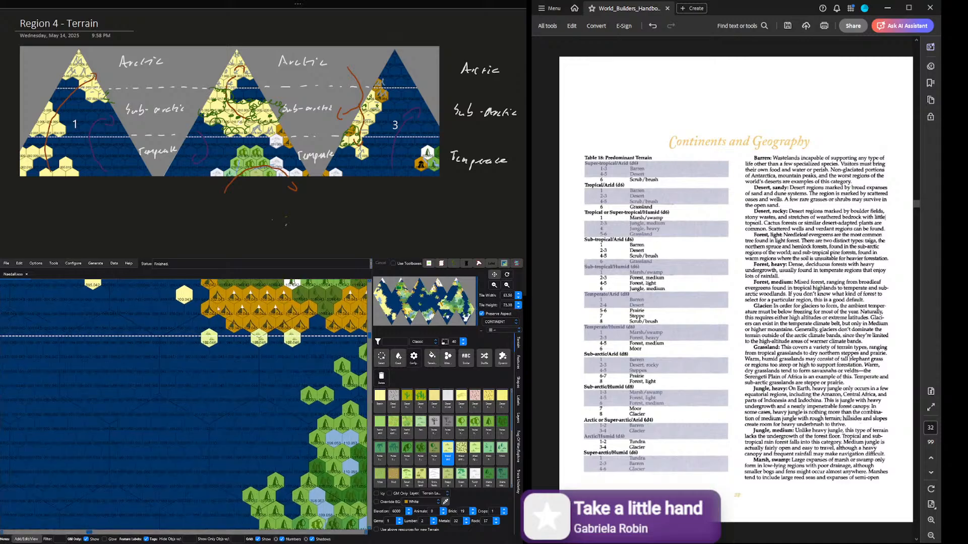
scroll(257, 359, up, 5)
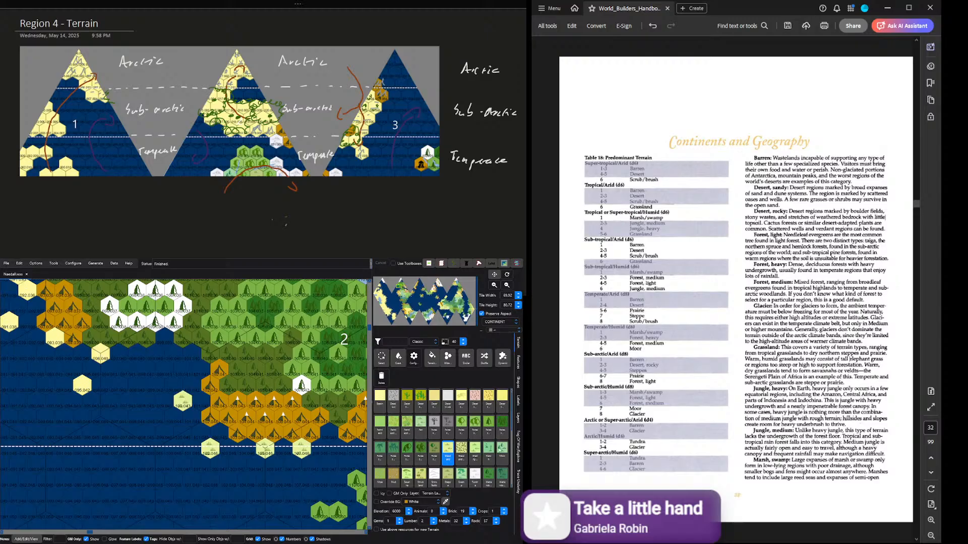
click(501, 450)
click(101, 357)
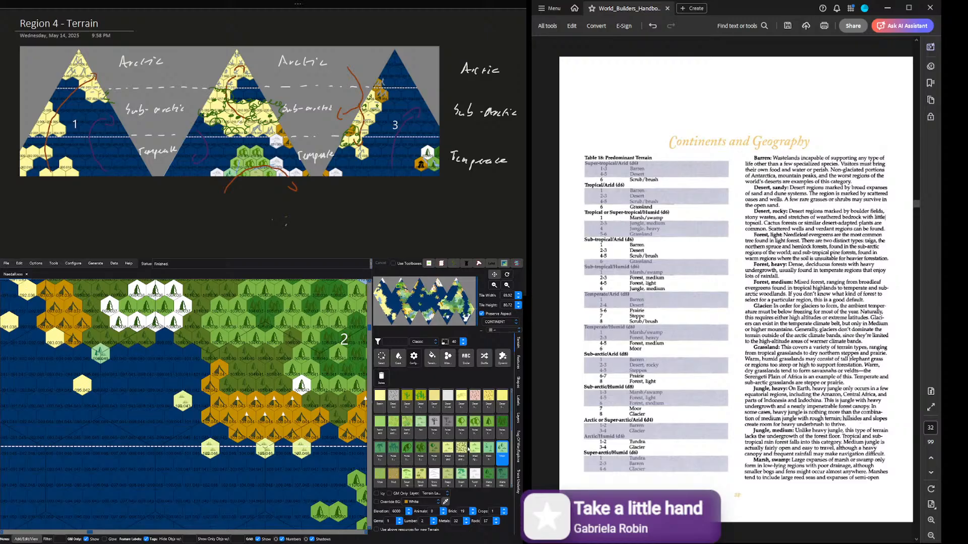
click(449, 450)
click(86, 388)
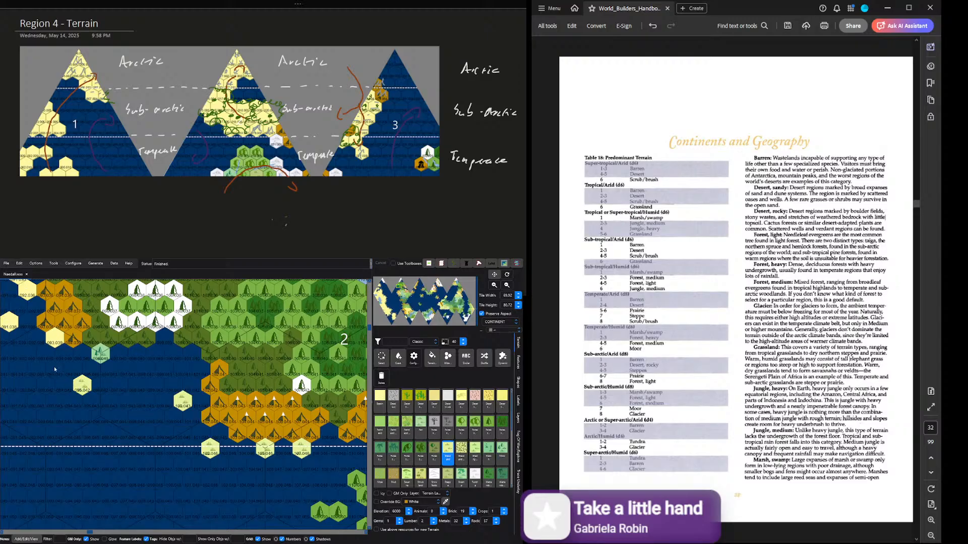
click(50, 351)
scroll(87, 516, left, 3)
scroll(87, 516, right, 2)
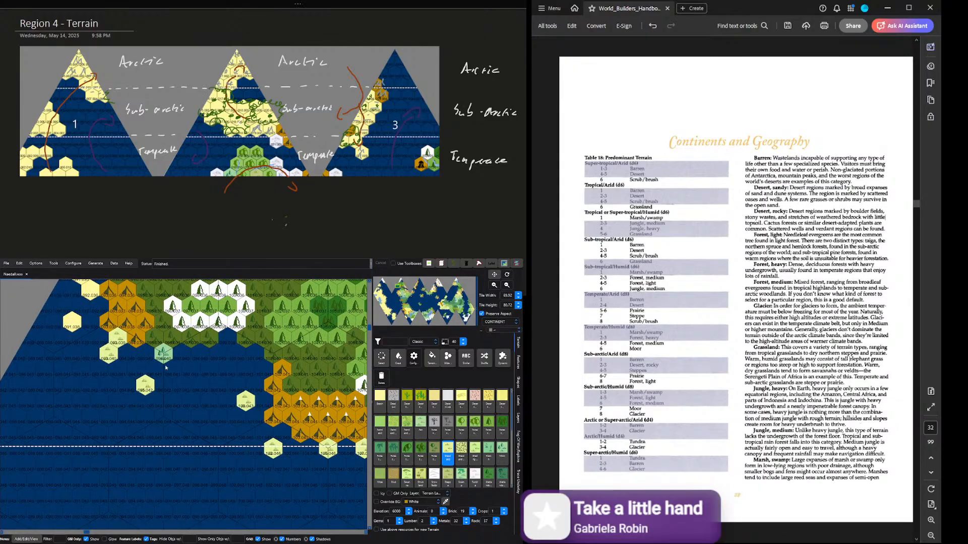
Step: Repaint the plain yellow island hex west of the brown mountains olive-green, and the one north of it with the Icy option on
scroll(375, 332, up, 1)
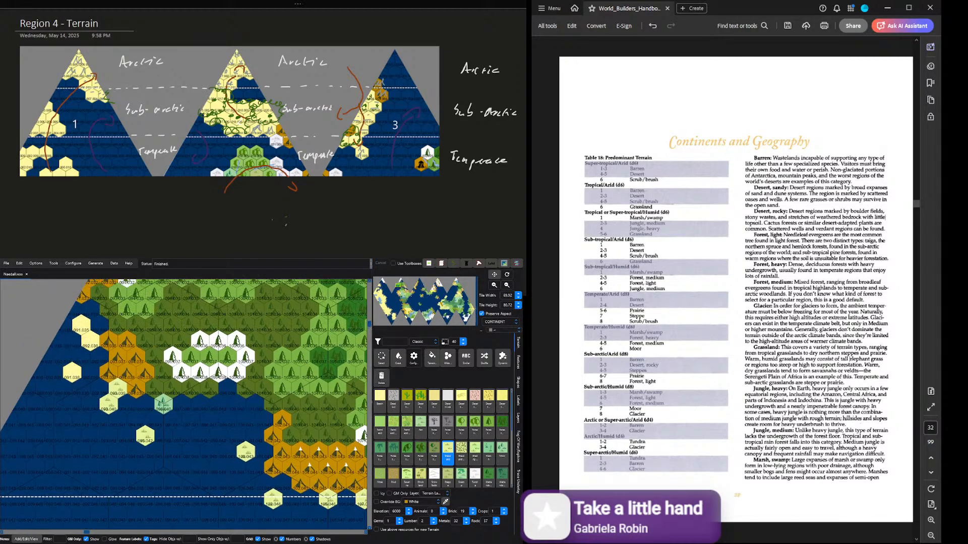
scroll(486, 456, down, 2)
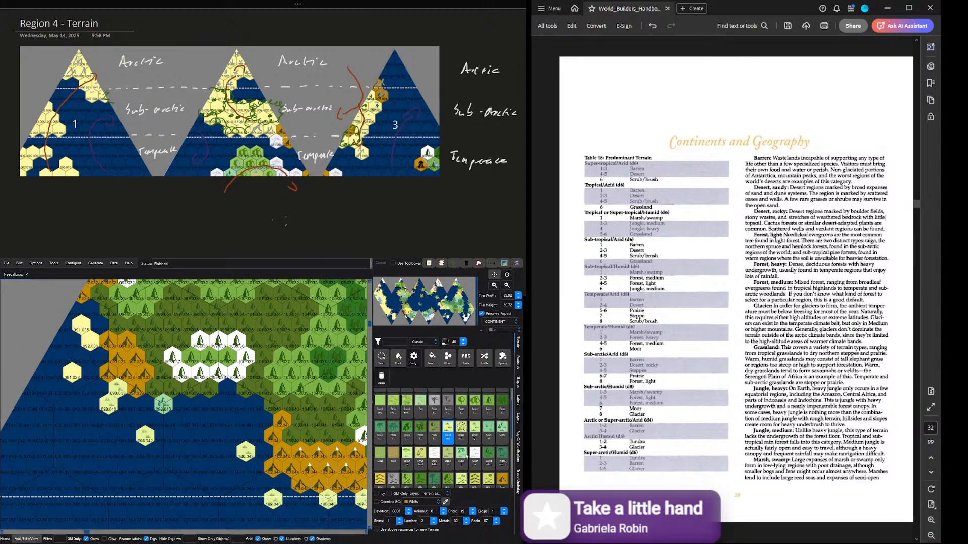
click(448, 456)
click(70, 373)
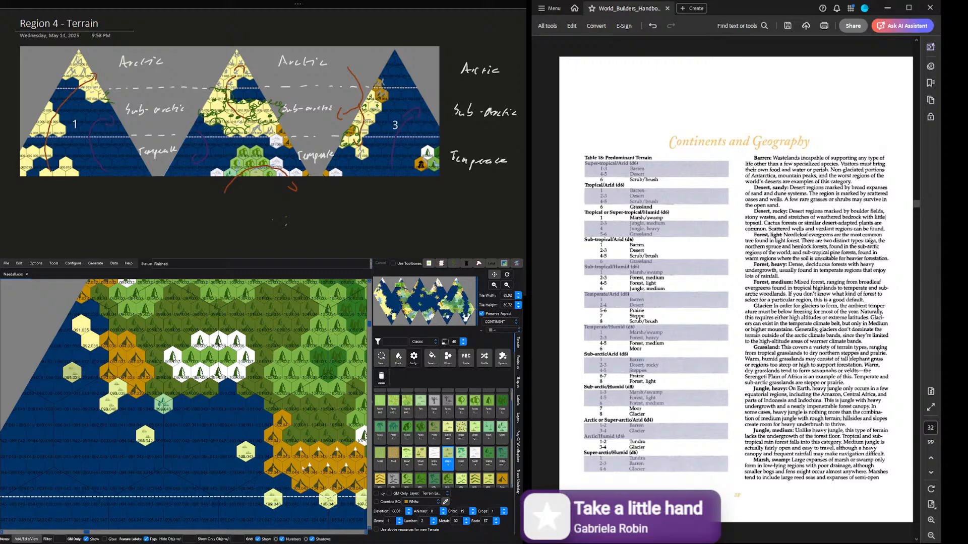
click(376, 493)
click(86, 329)
click(376, 494)
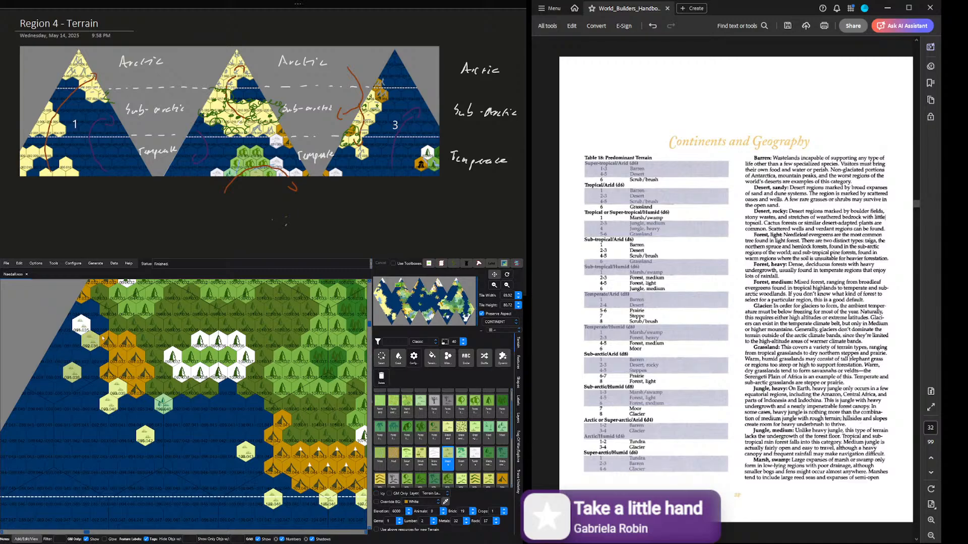
Step: Paint the northern ocean hexes beside the pale blue lake region in triangle 5 with deep ocean and the Icy option on
scroll(98, 348, down, 2)
scroll(114, 353, down, 1)
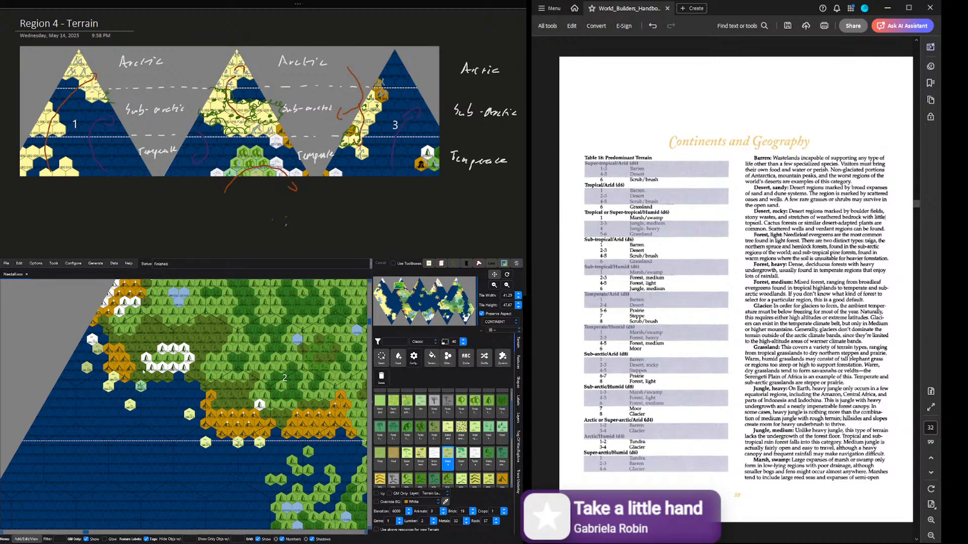
scroll(139, 378, down, 1)
click(455, 286)
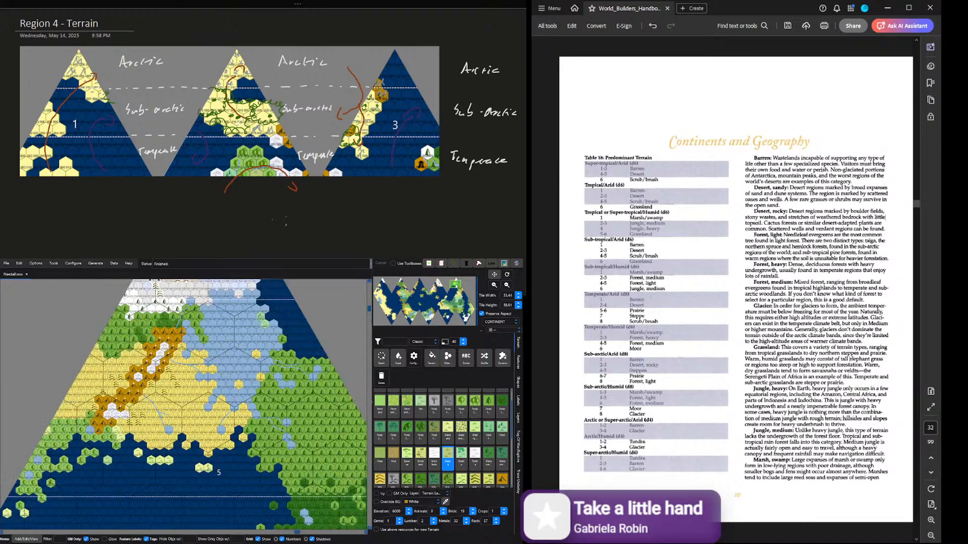
drag(456, 284, 457, 283)
scroll(504, 446, down, 5)
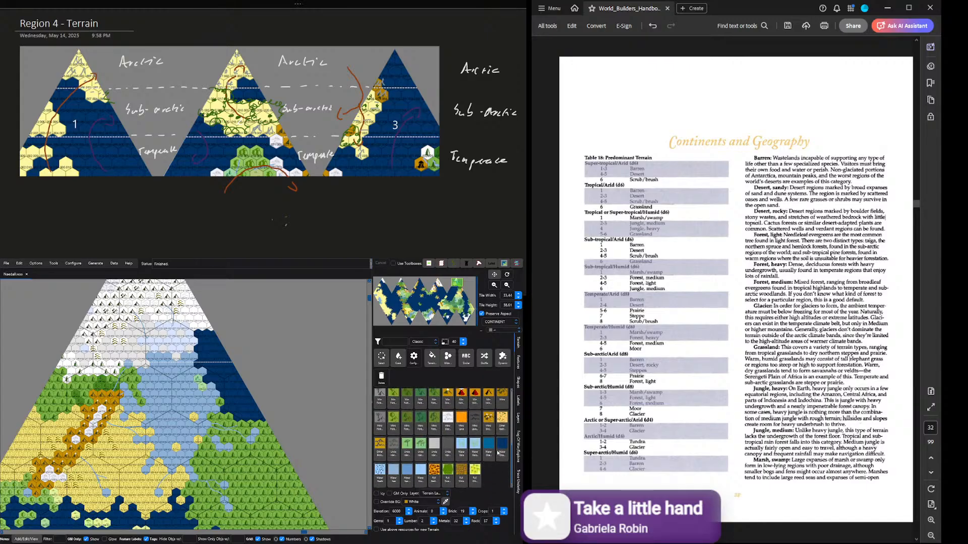
click(501, 446)
click(376, 494)
click(214, 352)
mouse_move(198, 334)
mouse_down()
mouse_move(214, 335)
mouse_move(201, 352)
mouse_up()
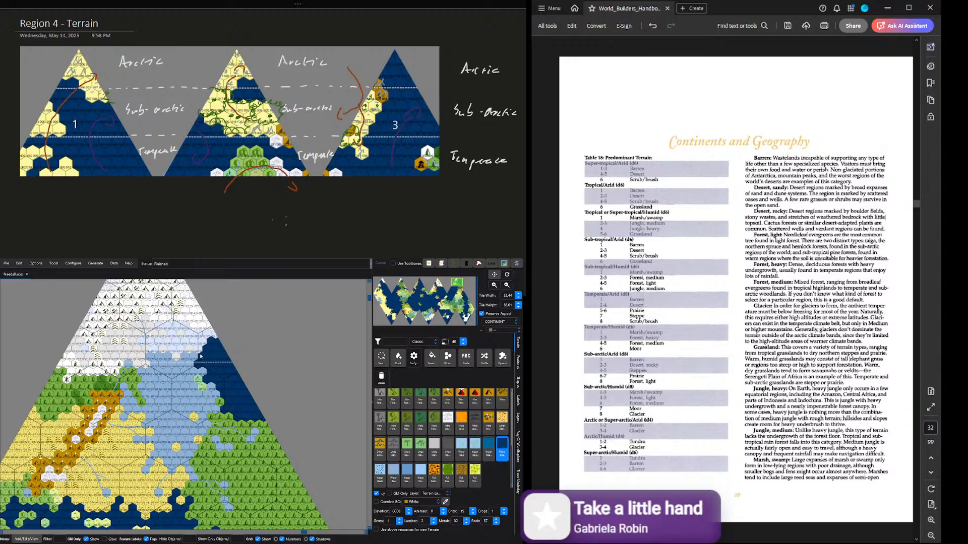
click(257, 419)
click(262, 418)
click(377, 495)
click(256, 417)
click(263, 418)
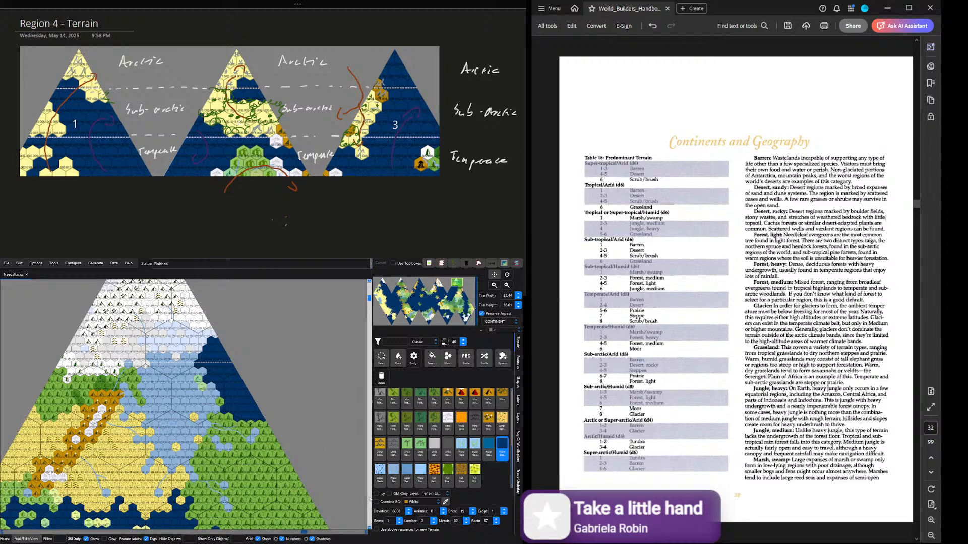
click(376, 494)
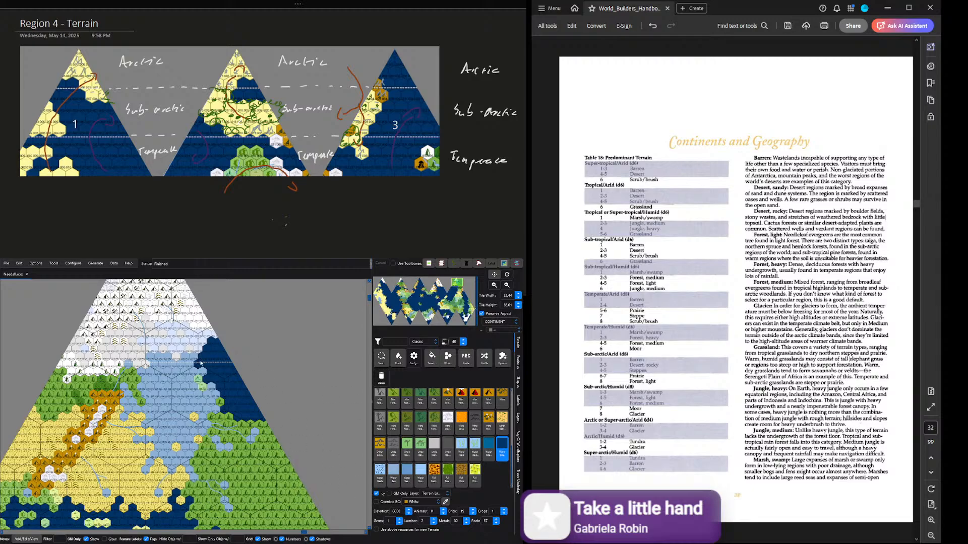
Step: Extend the icy ocean along the northern edge of triangle 5's eastern bay, painting above the dashed climate line on the water terrain layer
scroll(197, 366, up, 2)
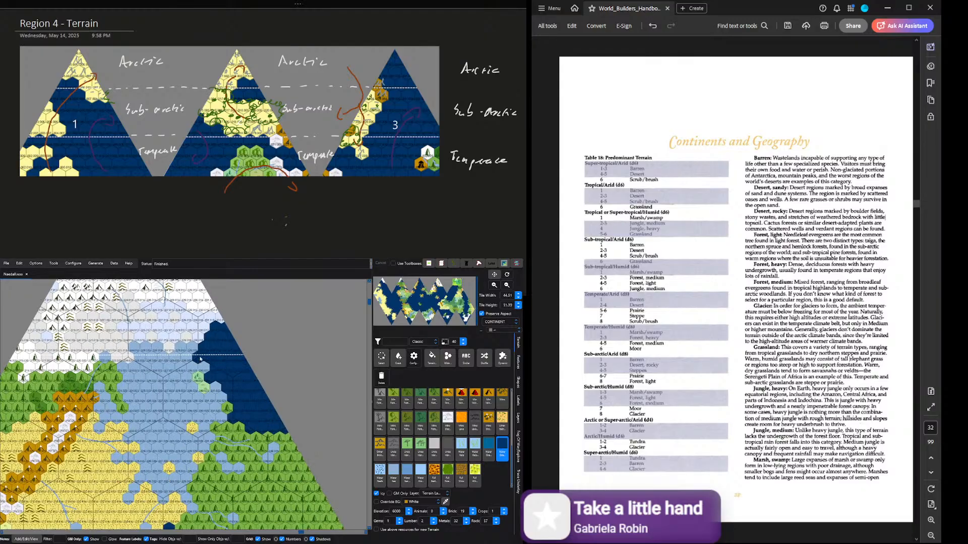
scroll(230, 347, up, 1)
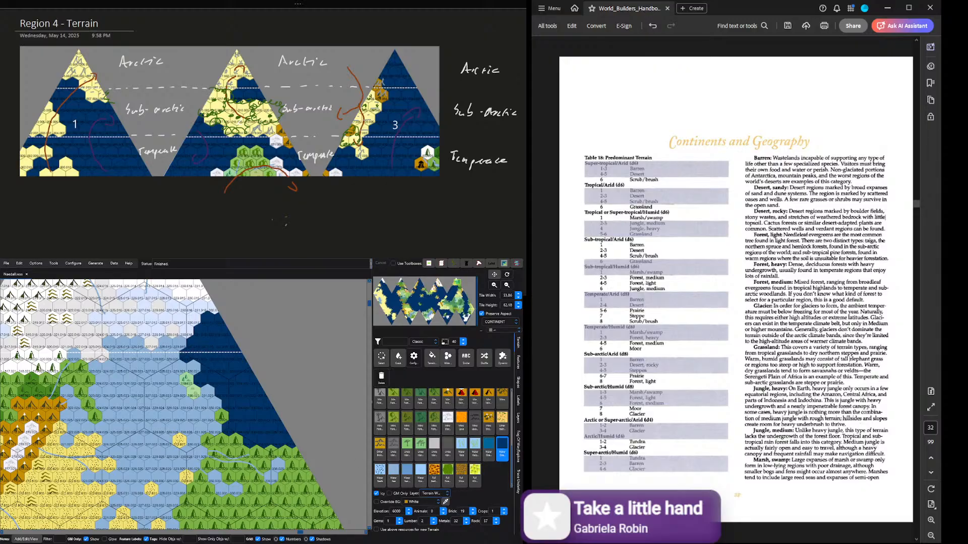
click(435, 506)
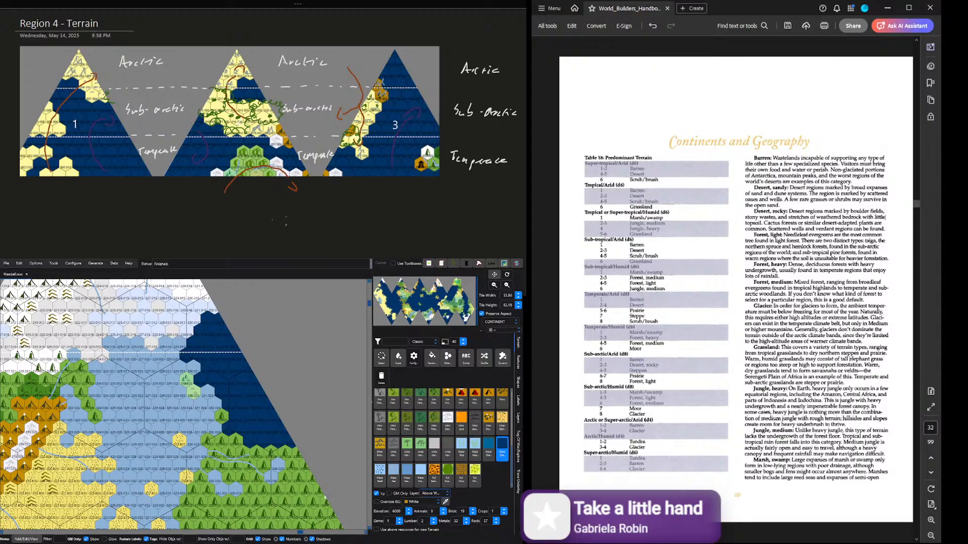
click(434, 504)
scroll(431, 493, down, 1)
click(195, 332)
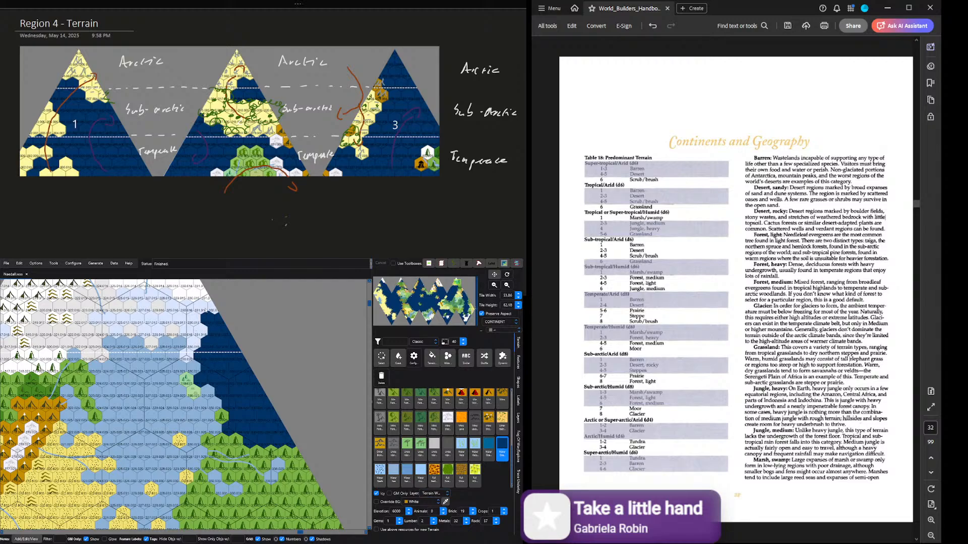
click(219, 319)
click(208, 319)
scroll(209, 357, down, 1)
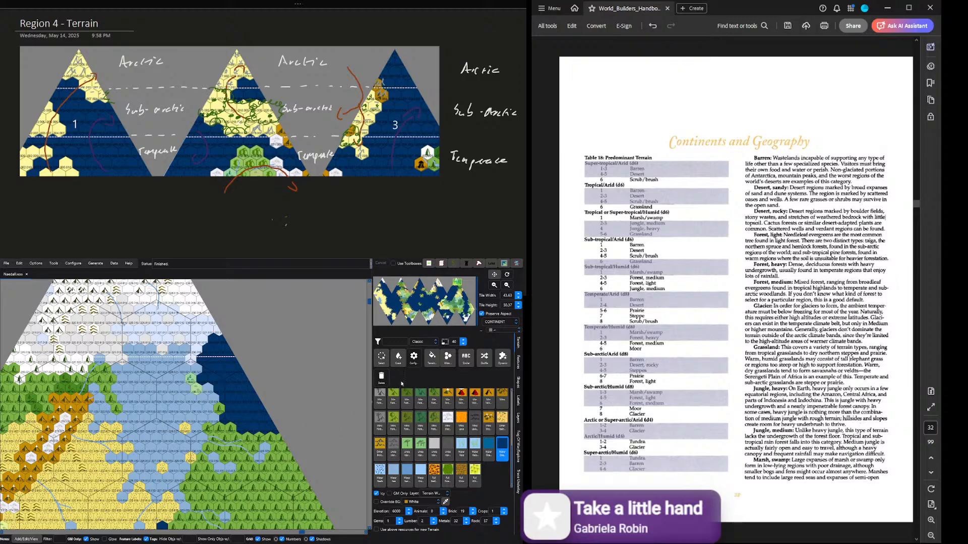
Step: Paint icy ocean hexes along the east coast of the snowy land west of the arctic channel and save the map
scroll(215, 465, down, 2)
scroll(159, 362, down, 3)
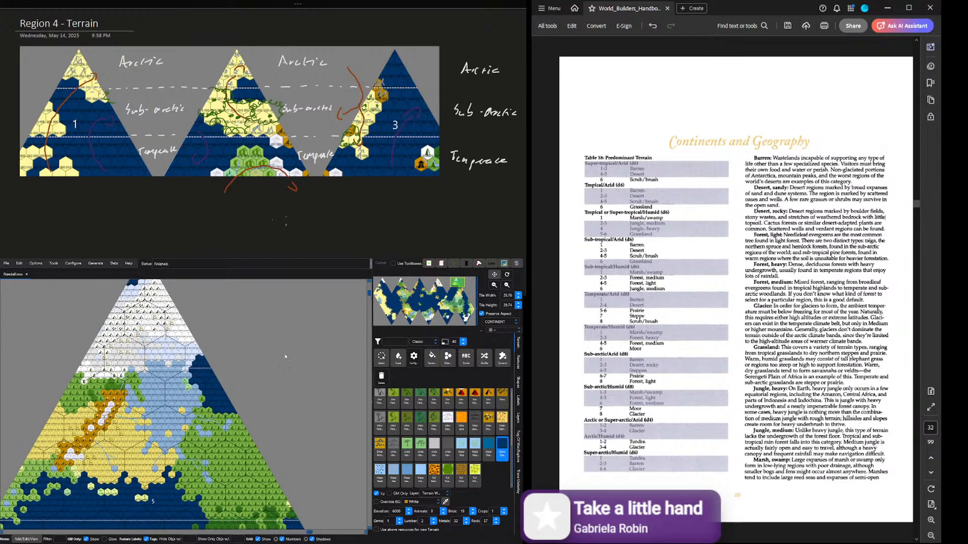
click(436, 286)
drag(435, 286, 436, 286)
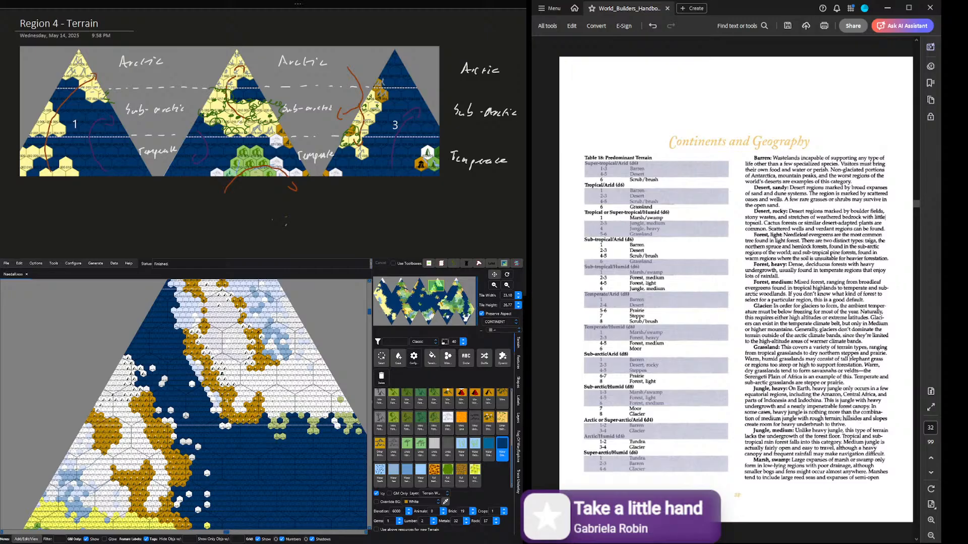
scroll(153, 368, up, 1)
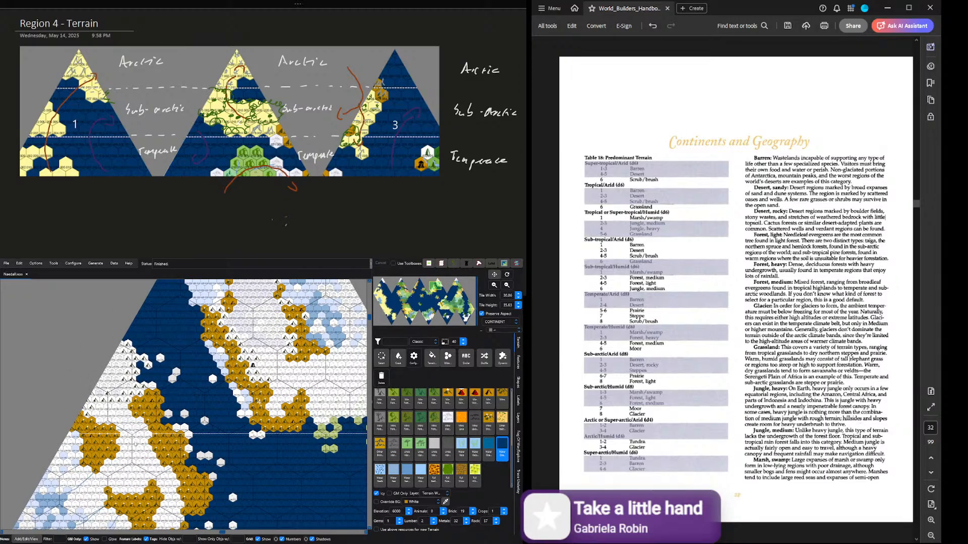
scroll(127, 471, down, 1)
scroll(147, 382, up, 2)
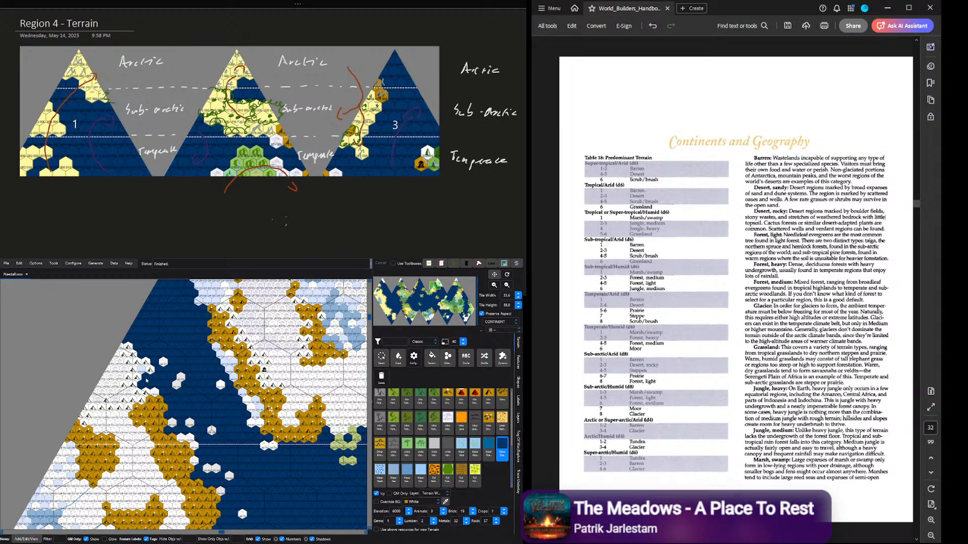
mouse_move(157, 385)
mouse_down()
mouse_move(179, 422)
mouse_move(170, 431)
mouse_move(198, 437)
mouse_up()
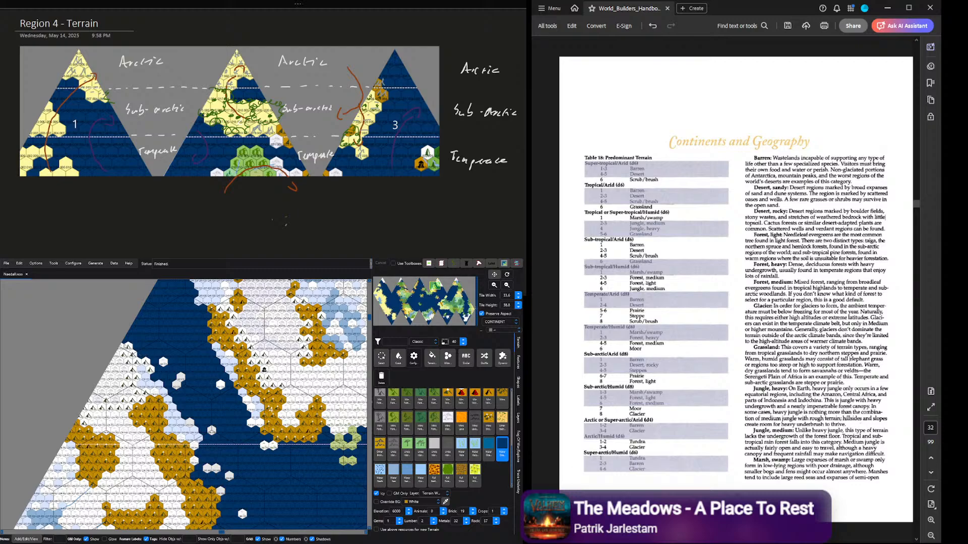
drag(130, 341, 164, 379)
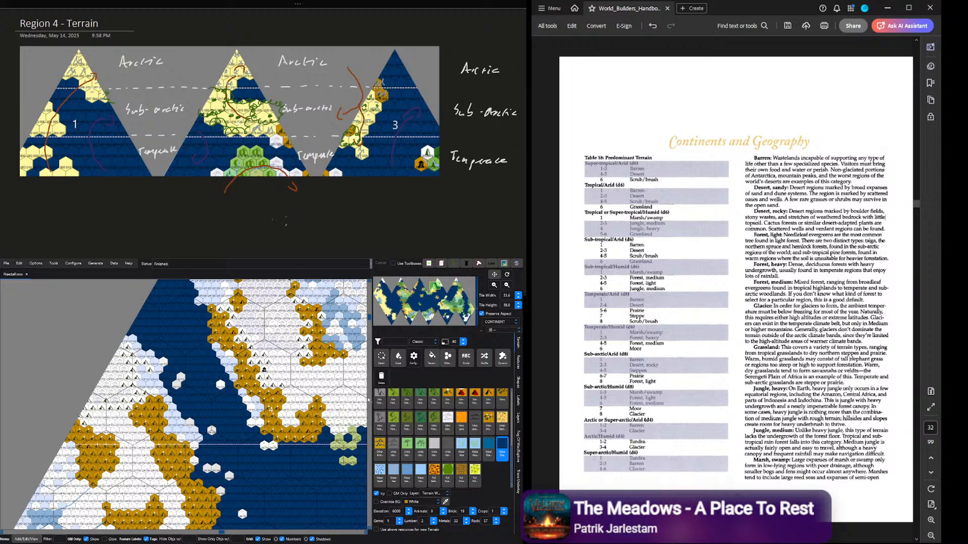
drag(370, 318, 401, 284)
key(ctrl+s)
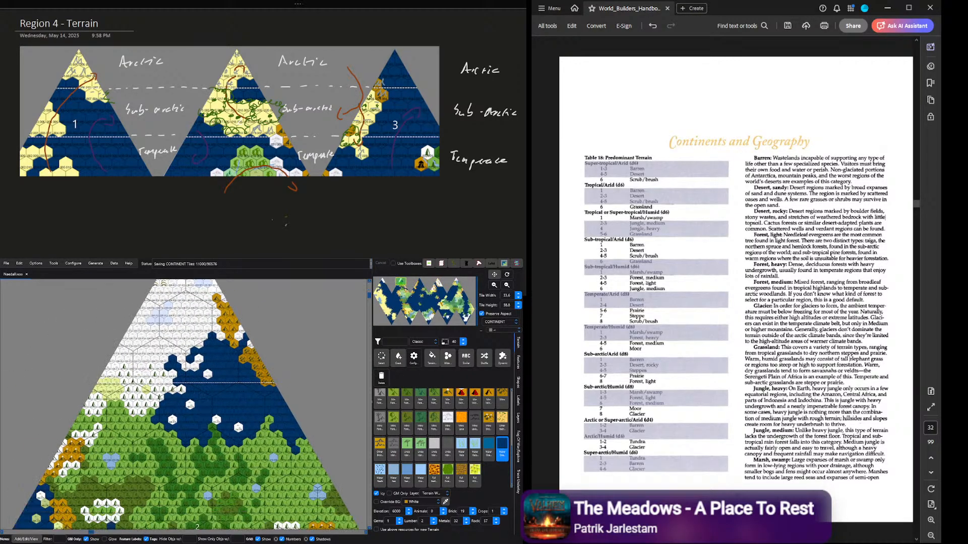
Step: Paint icy ocean hexes along the northern shore of triangle 2's inland sea, above the dashed climate line
scroll(174, 371, up, 4)
mouse_move(177, 369)
mouse_down()
mouse_move(174, 355)
mouse_move(234, 345)
mouse_move(238, 321)
mouse_move(278, 333)
mouse_move(282, 325)
mouse_move(272, 348)
mouse_move(244, 345)
mouse_move(251, 337)
mouse_up()
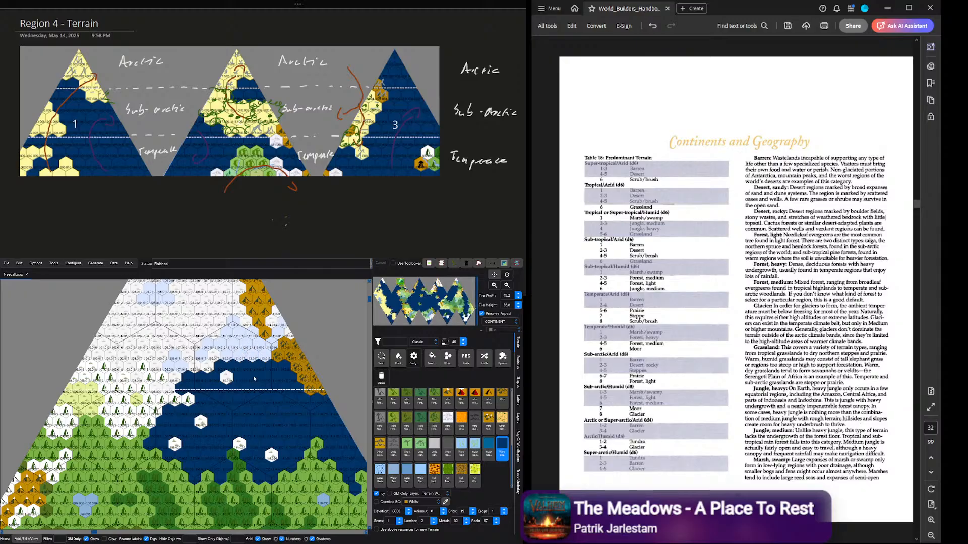
scroll(234, 358, down, 1)
scroll(252, 372, down, 3)
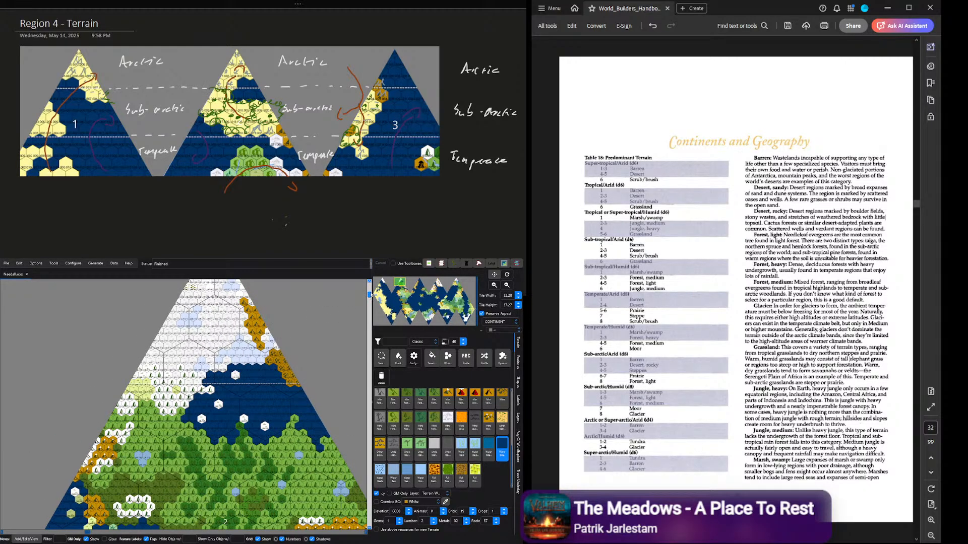
scroll(259, 427, up, 1)
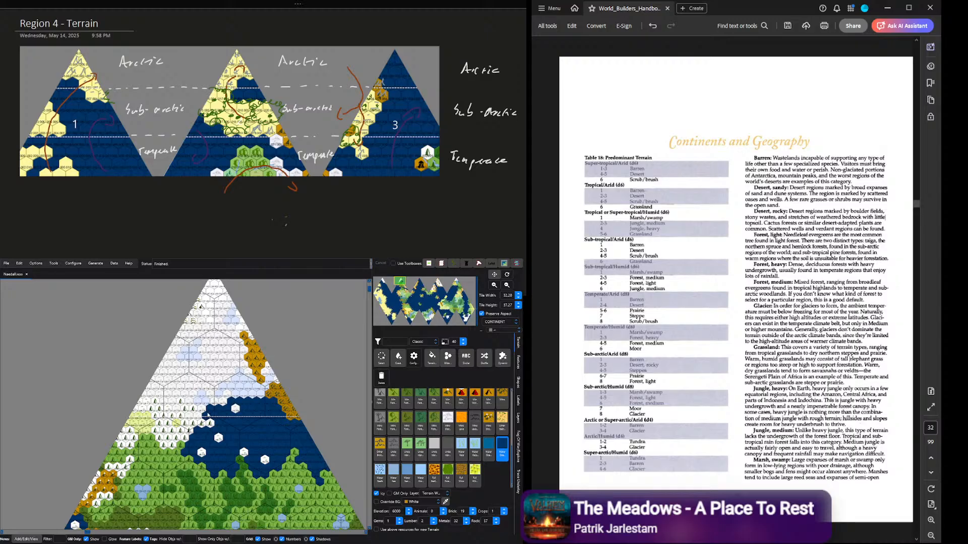
mouse_move(207, 414)
mouse_down()
mouse_move(271, 403)
mouse_move(283, 418)
mouse_up()
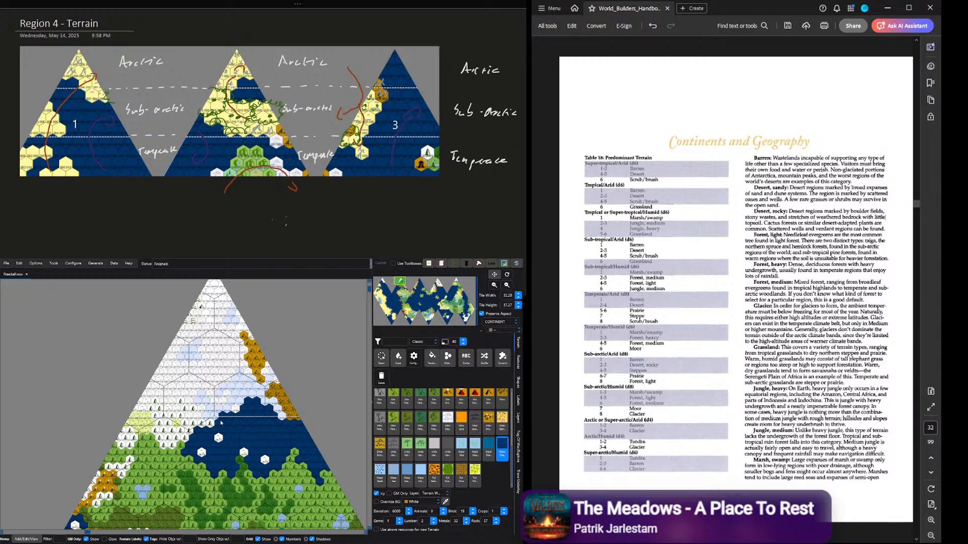
Step: Repaint the brown mountain range along triangle 2's northeastern edge with icy mountain terrain on the land terrain layer
scroll(268, 351, up, 4)
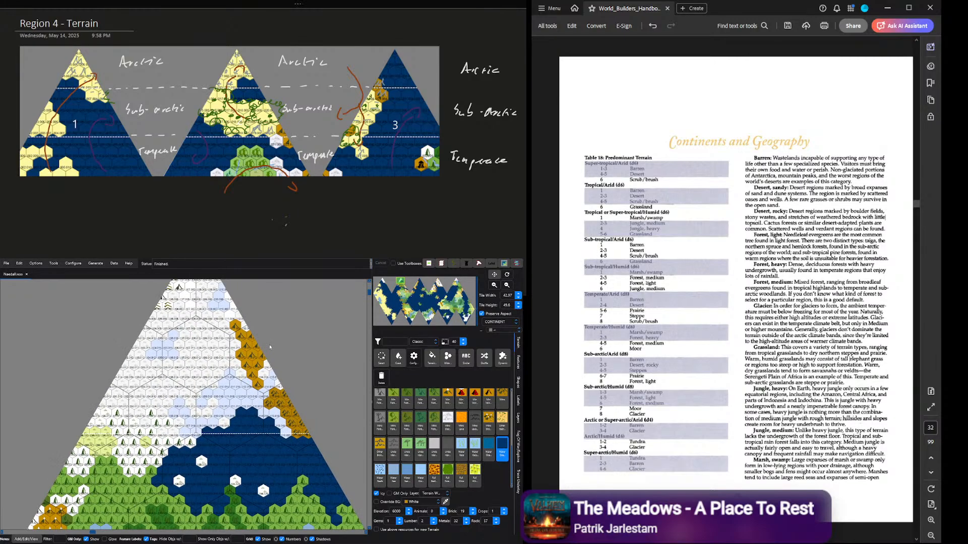
scroll(501, 428, up, 1)
scroll(501, 428, up, 1)
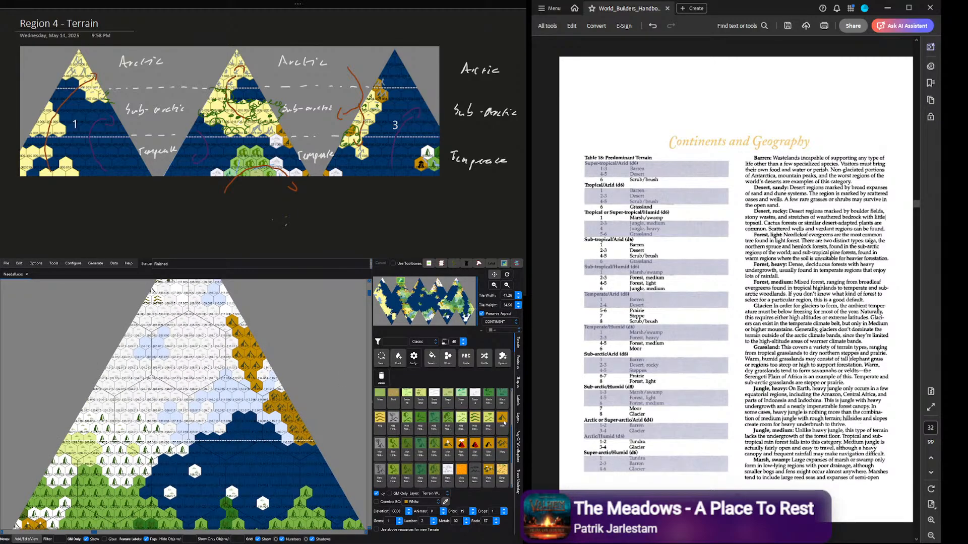
click(503, 421)
click(434, 477)
mouse_move(233, 323)
mouse_down()
mouse_move(260, 344)
mouse_move(240, 357)
mouse_move(254, 366)
mouse_move(255, 386)
mouse_move(306, 429)
mouse_move(349, 438)
mouse_move(271, 394)
mouse_move(286, 393)
mouse_move(312, 448)
mouse_up()
click(503, 448)
scroll(296, 436, up, 1)
scroll(260, 431, down, 2)
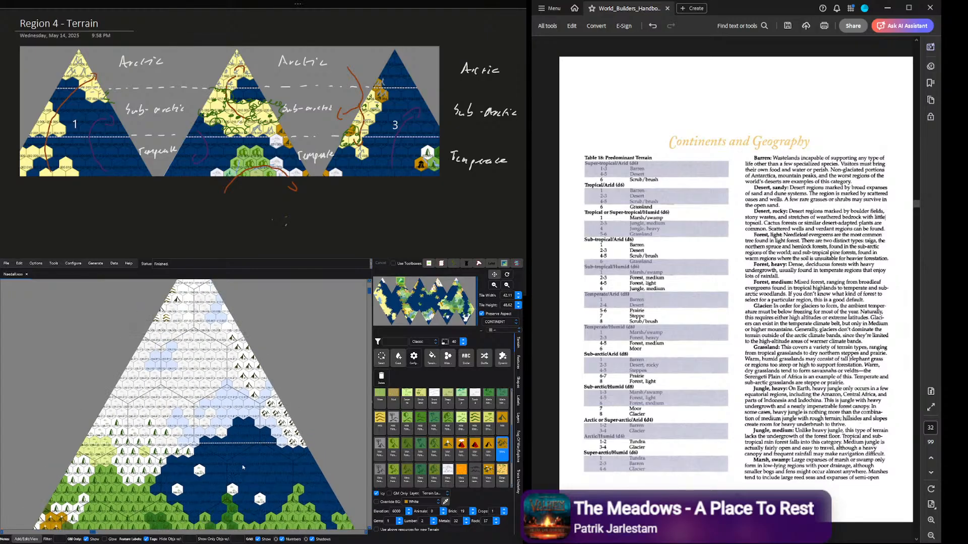
Step: Paint light green terrain with the Icy option off over the yellow hexes on the western side of the coastal brown highlands
drag(89, 532, 149, 535)
scroll(128, 513, down, 1)
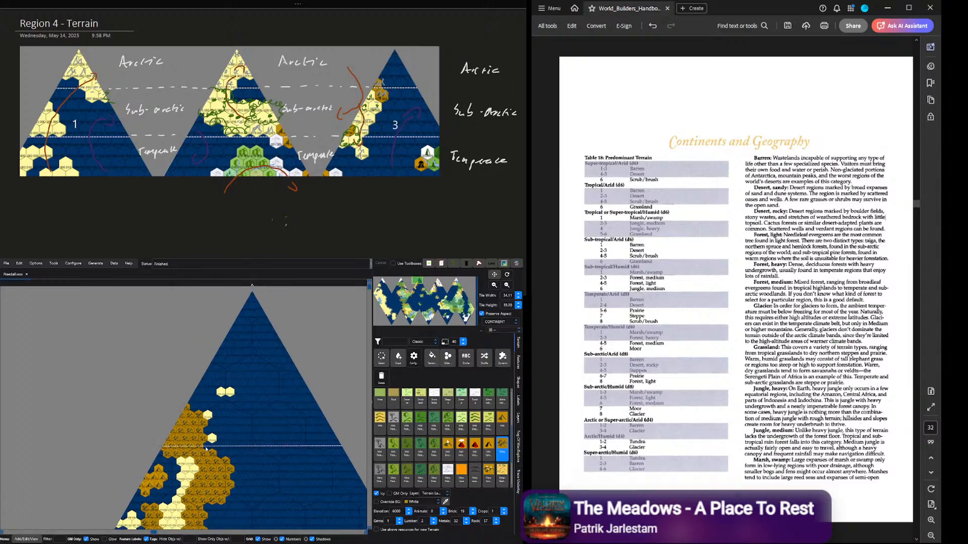
drag(368, 289, 411, 288)
click(405, 288)
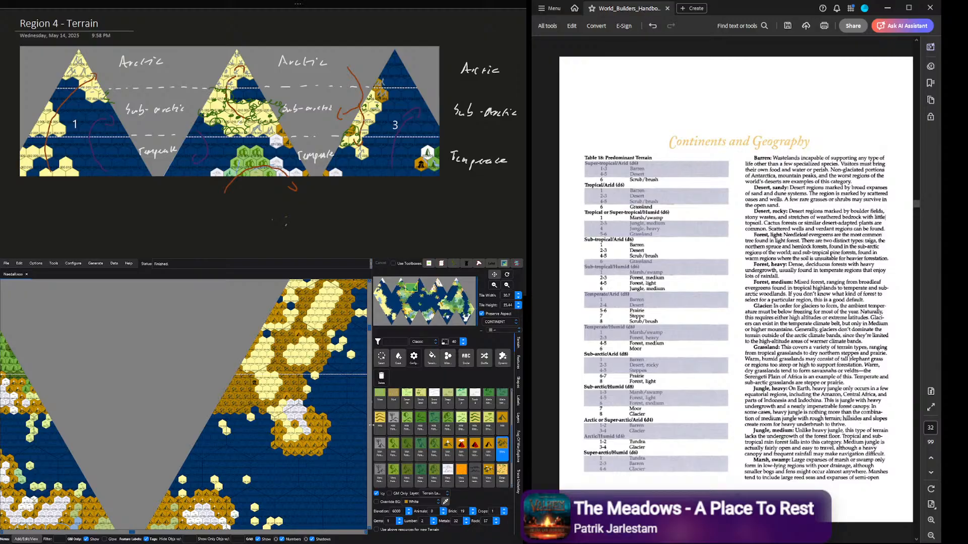
scroll(273, 389, up, 3)
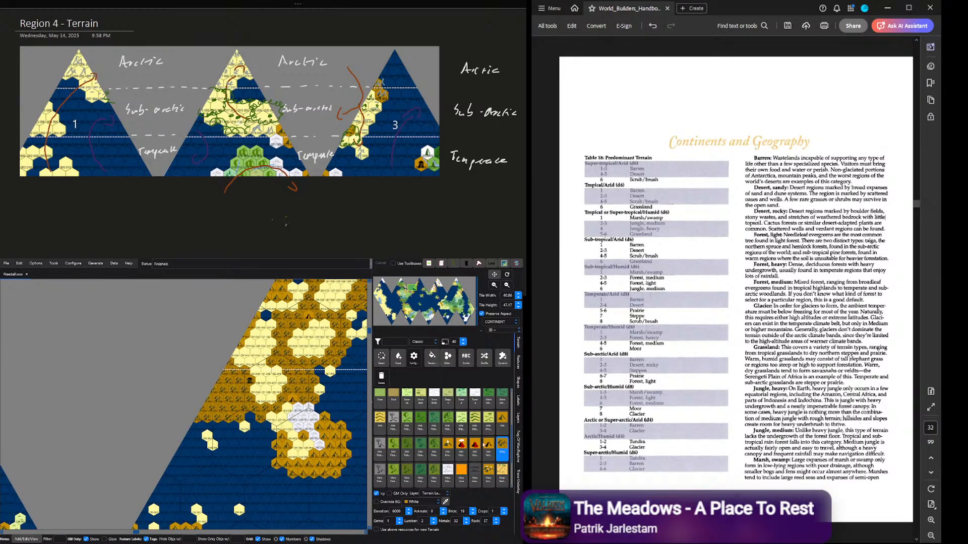
scroll(410, 426, up, 5)
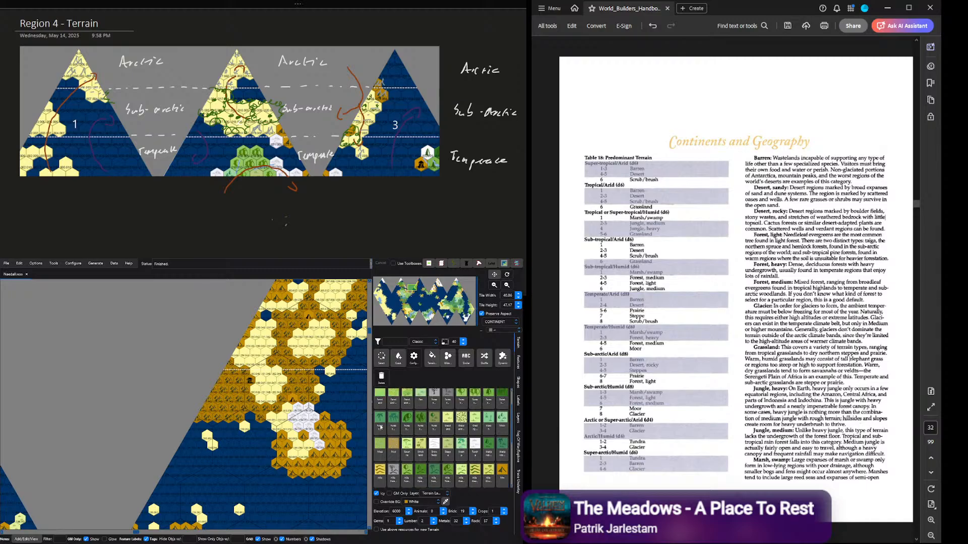
scroll(470, 431, up, 1)
click(488, 426)
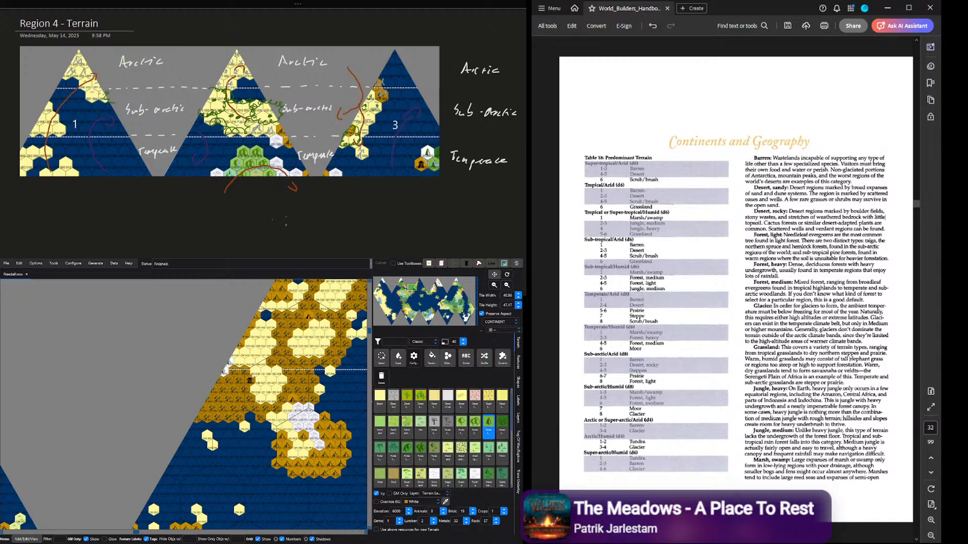
click(376, 494)
mouse_move(232, 360)
mouse_down()
mouse_move(221, 381)
mouse_move(267, 328)
mouse_move(257, 373)
mouse_move(274, 374)
mouse_move(270, 398)
mouse_move(260, 382)
mouse_up()
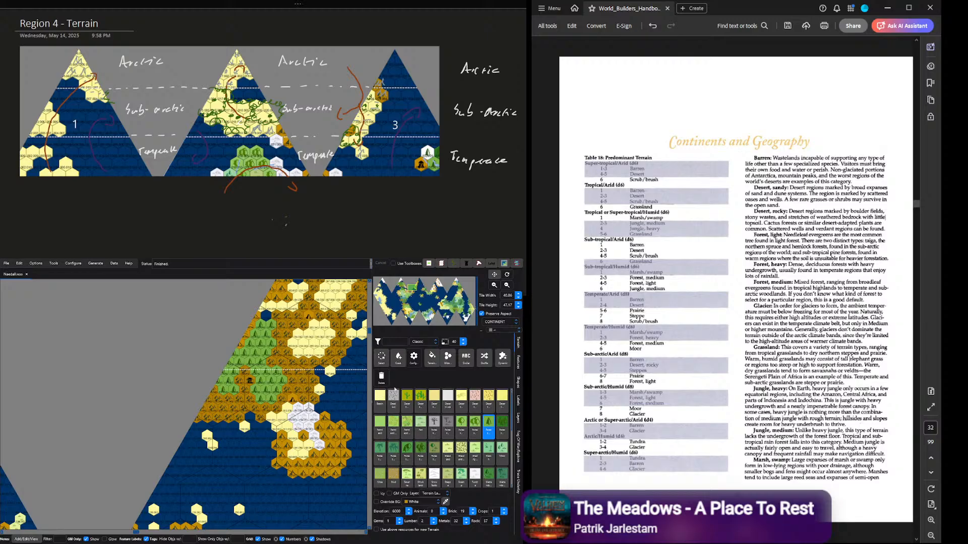
Step: Extend the light green terrain into the yellow valley east of the repainted area and along the highlands to the north
scroll(292, 341, up, 1)
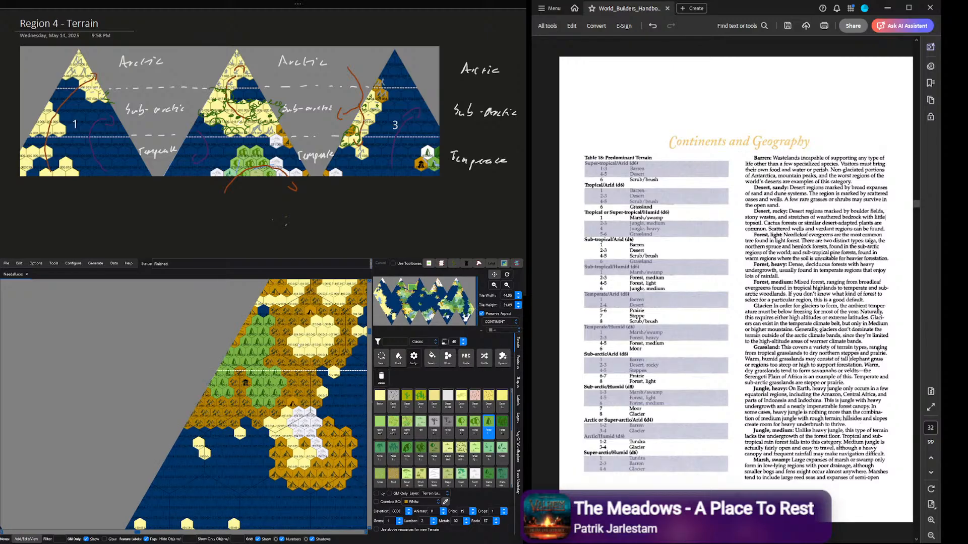
drag(299, 345, 327, 328)
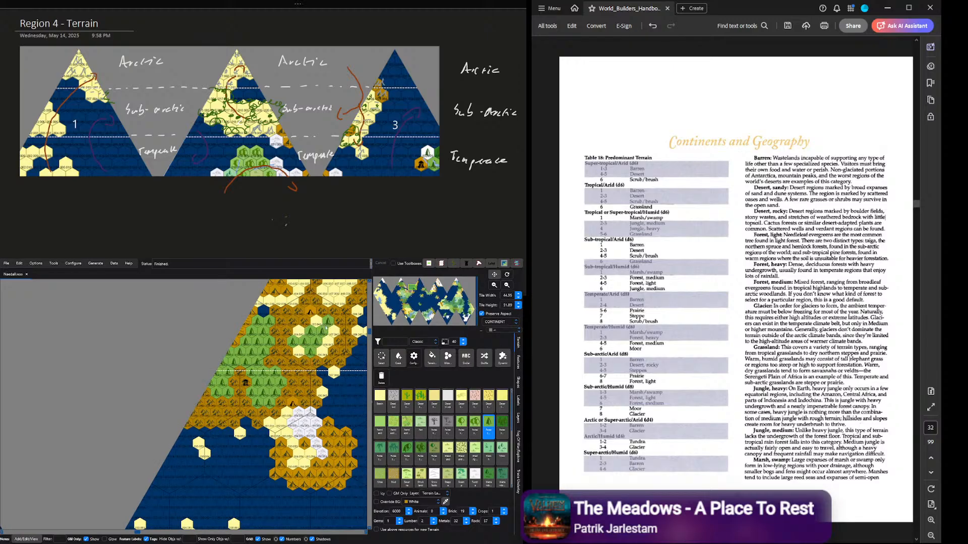
drag(258, 302, 281, 301)
scroll(370, 331, up, 1)
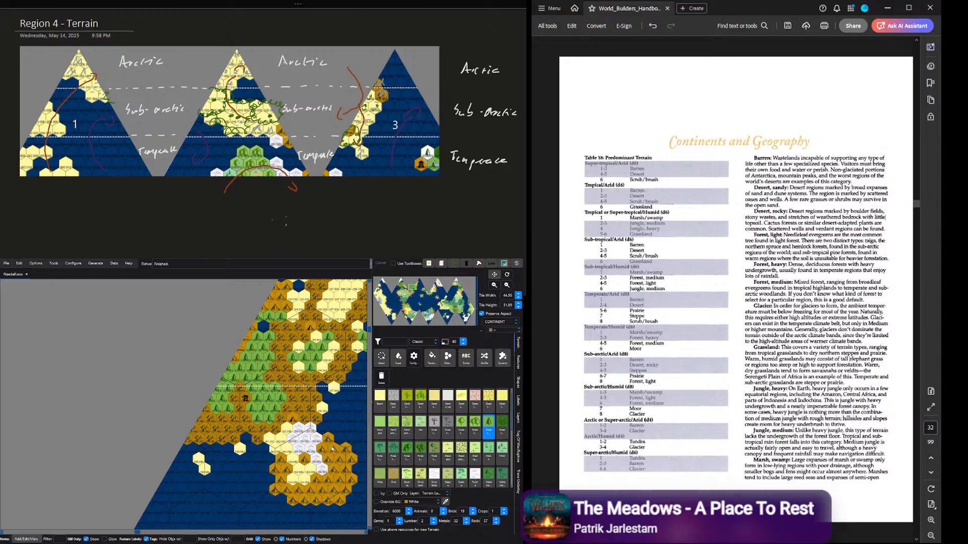
drag(137, 532, 142, 533)
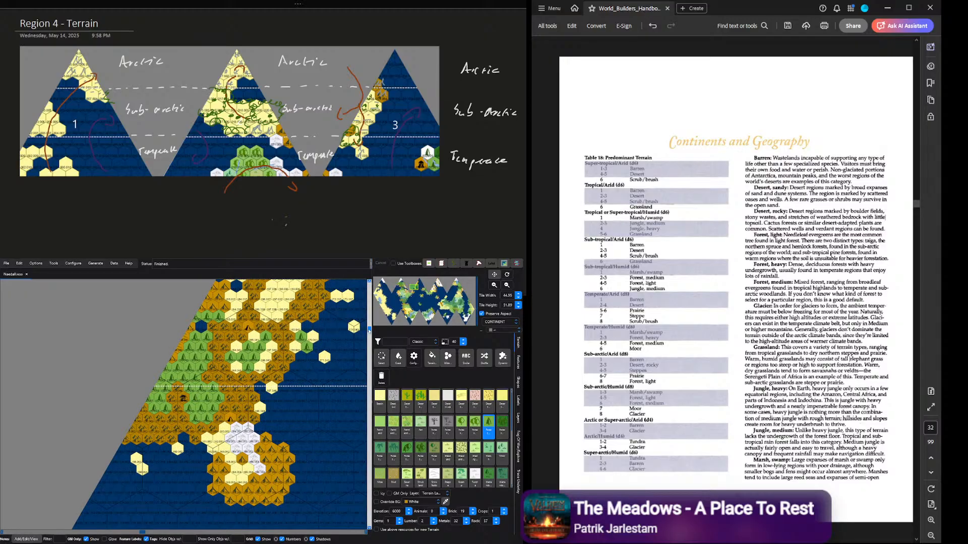
Step: Replace the scattered yellow hexes bordering the two green valleys above the dashed climate line with white flat terrain
scroll(368, 335, up, 3)
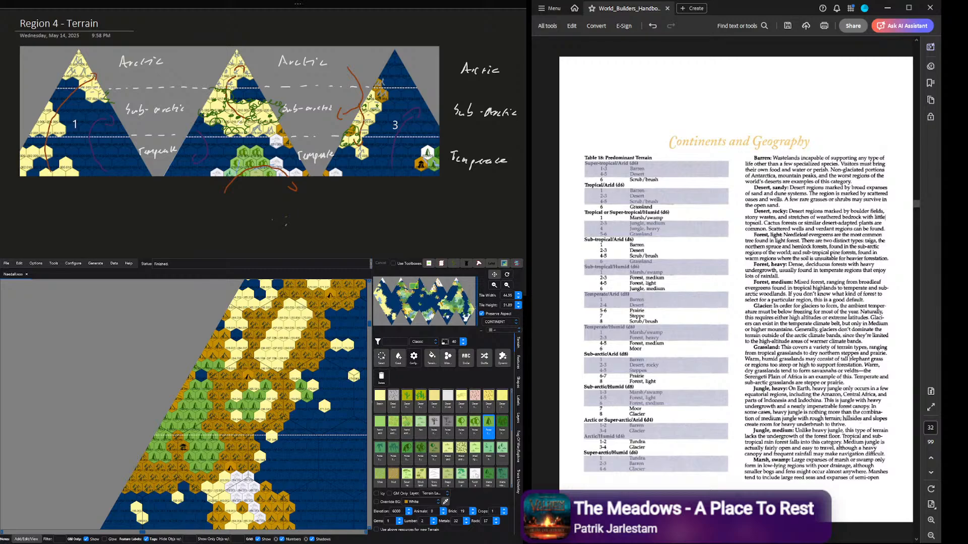
click(475, 475)
click(301, 388)
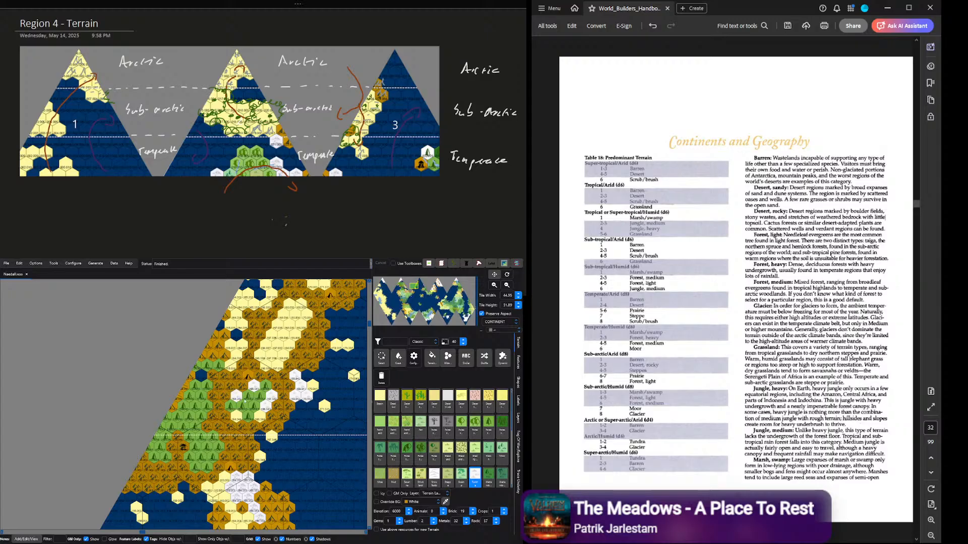
mouse_move(208, 387)
mouse_down()
mouse_move(201, 397)
mouse_move(223, 401)
mouse_up()
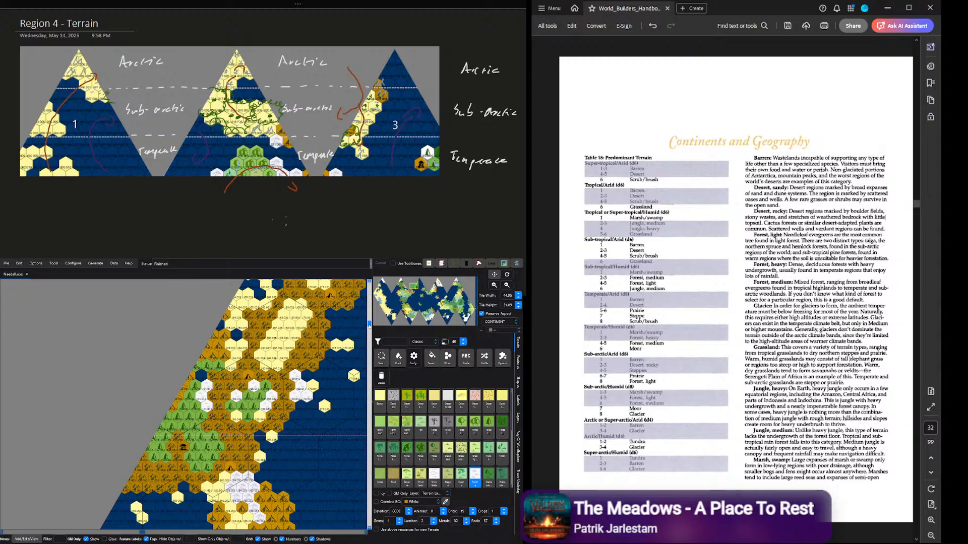
Step: Fill the long yellow valley inside the brown highlands and the narrower one to its north with white cold terrain
scroll(364, 356, up, 1)
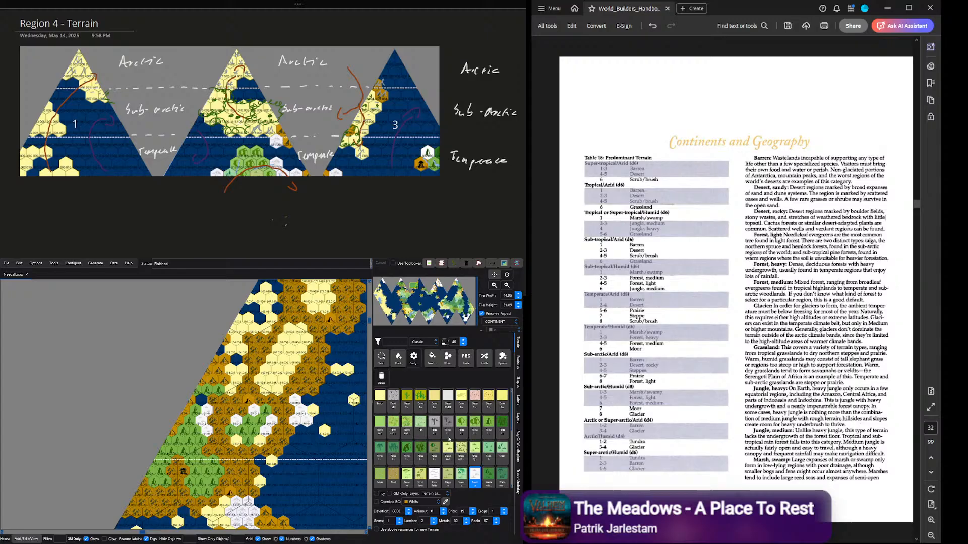
click(450, 399)
mouse_move(276, 389)
mouse_down()
mouse_move(277, 368)
mouse_move(268, 365)
mouse_move(290, 372)
mouse_move(296, 335)
mouse_move(286, 332)
mouse_move(274, 357)
mouse_move(288, 389)
mouse_move(290, 334)
mouse_move(309, 346)
mouse_up()
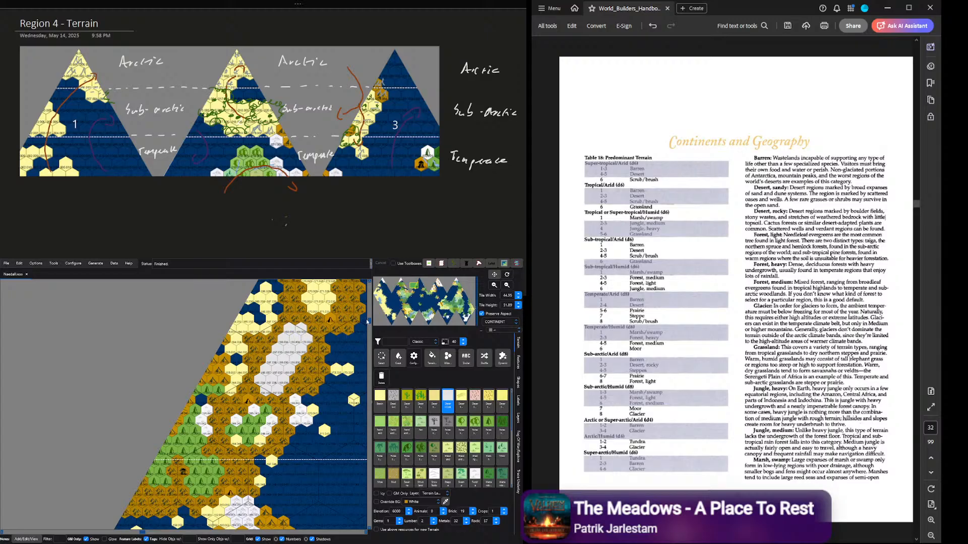
drag(370, 320, 369, 306)
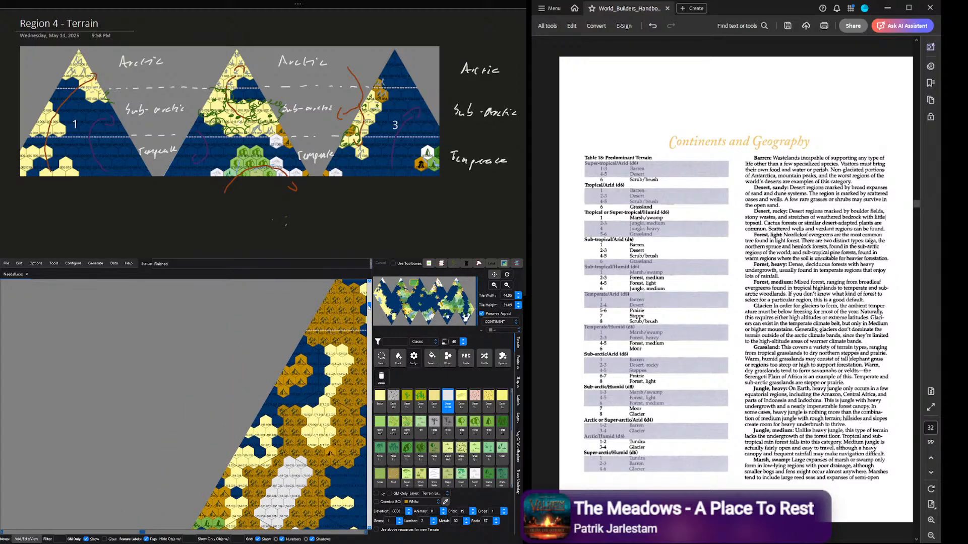
mouse_move(322, 442)
mouse_down()
mouse_move(322, 406)
mouse_move(312, 426)
mouse_move(317, 441)
mouse_up()
drag(330, 392, 339, 354)
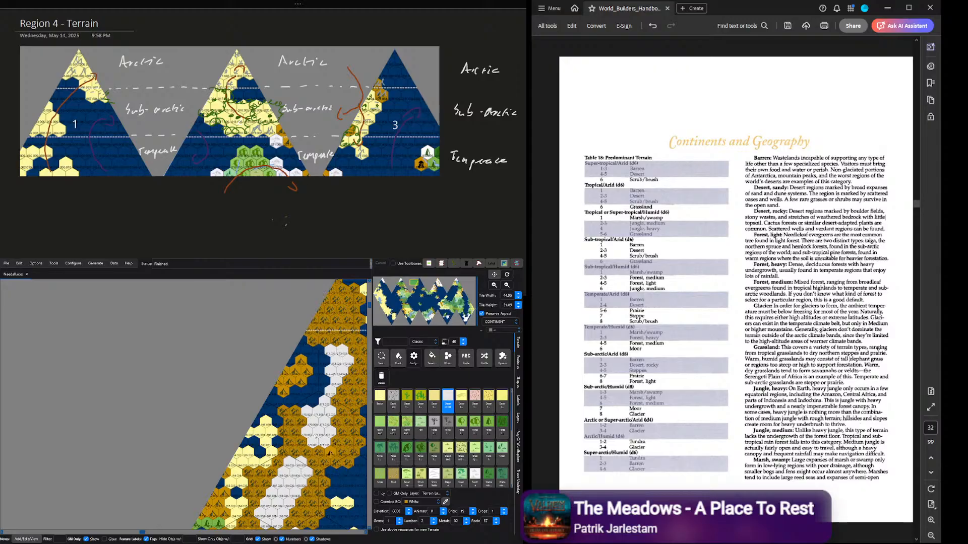
Step: Paint dark green forest over the yellow hexes along the highlands' western edge, just north of the light green area
scroll(473, 464, down, 1)
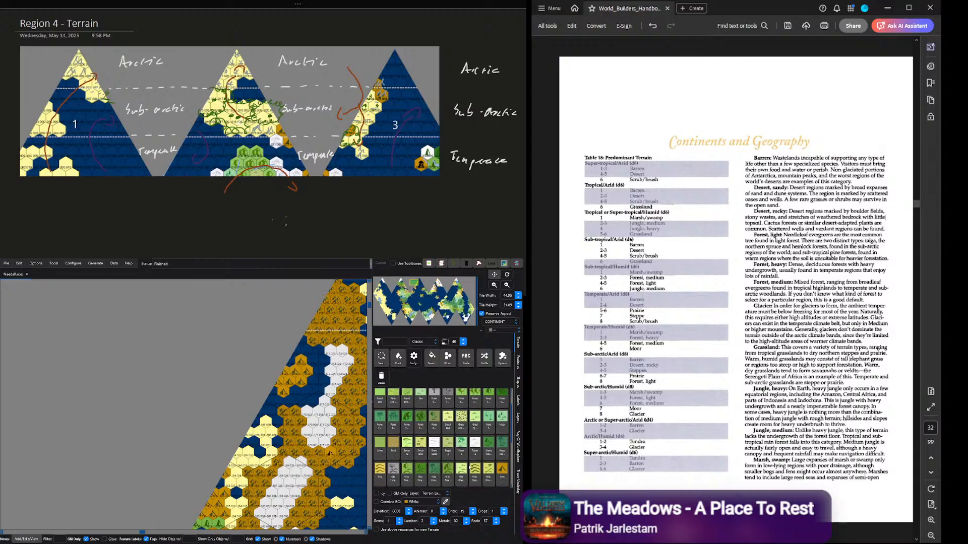
scroll(500, 446, down, 1)
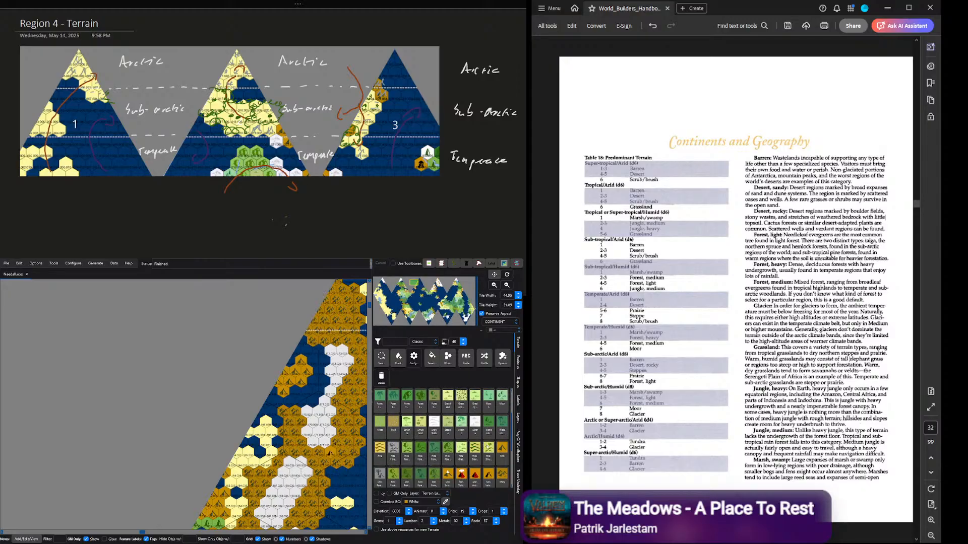
click(487, 432)
scroll(328, 452, up, 1)
drag(220, 508, 228, 518)
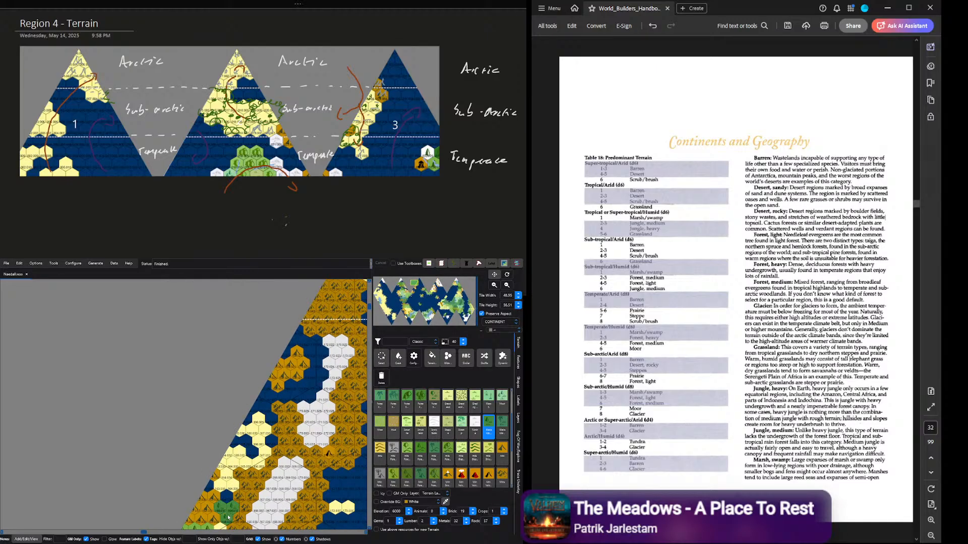
drag(369, 308, 369, 318)
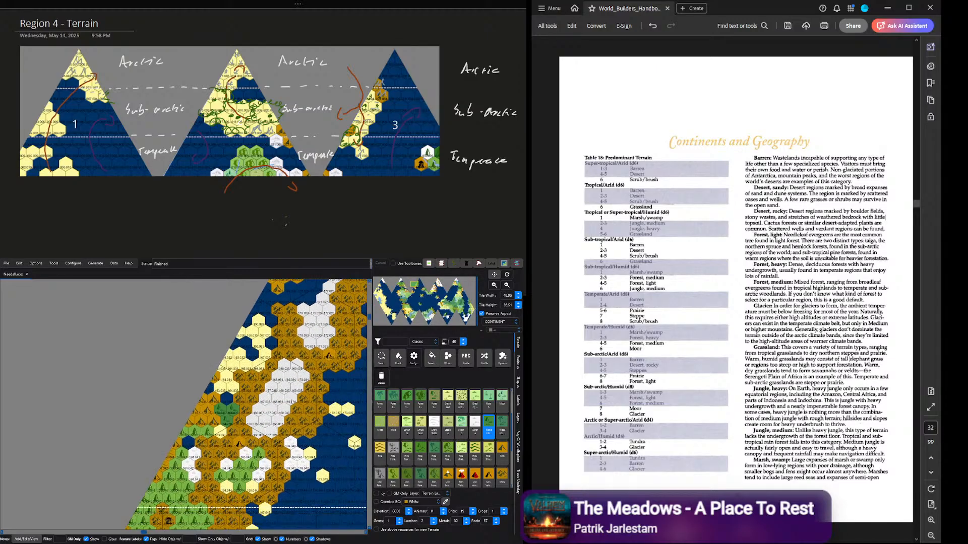
click(213, 434)
drag(225, 391, 230, 387)
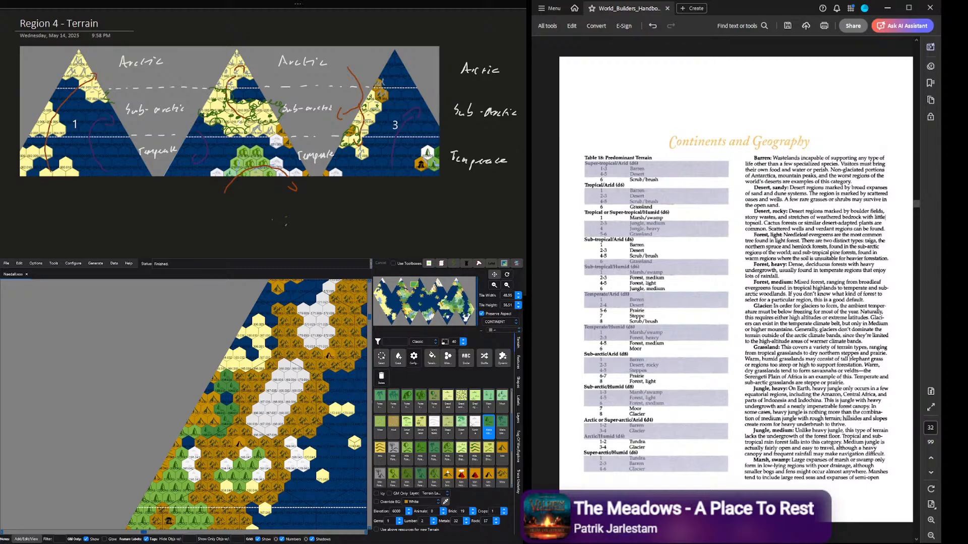
Step: Paint pale teal-green forest over the yellow northwestern coast and the southern part of the narrow white valley
scroll(428, 429, up, 1)
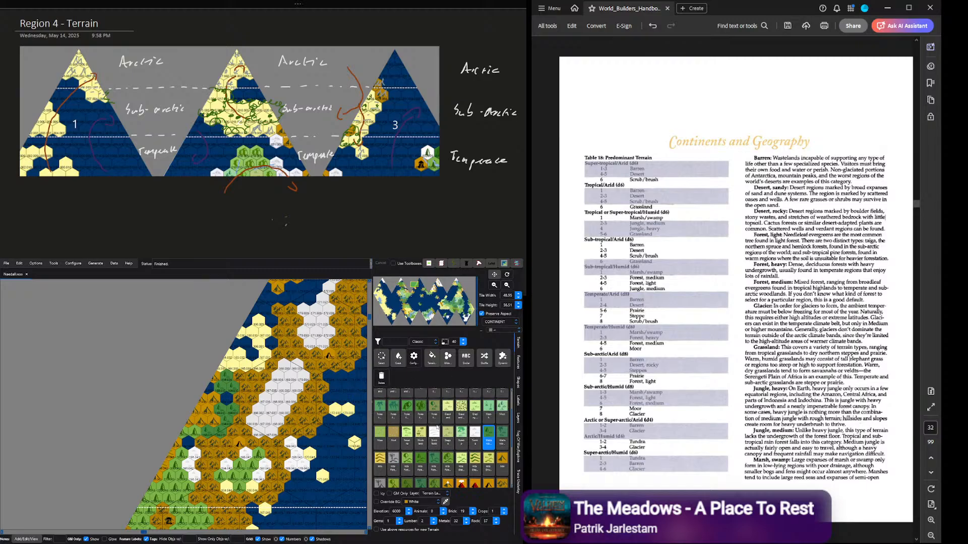
scroll(470, 443, up, 2)
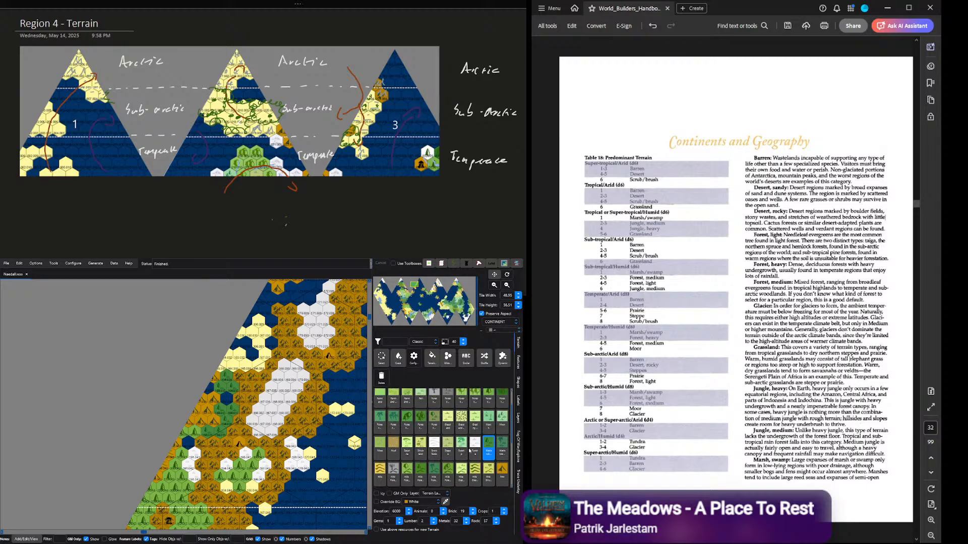
click(501, 428)
mouse_move(225, 363)
mouse_down()
mouse_move(260, 365)
mouse_move(254, 345)
mouse_move(265, 332)
mouse_move(254, 332)
mouse_move(257, 321)
mouse_move(241, 333)
mouse_up()
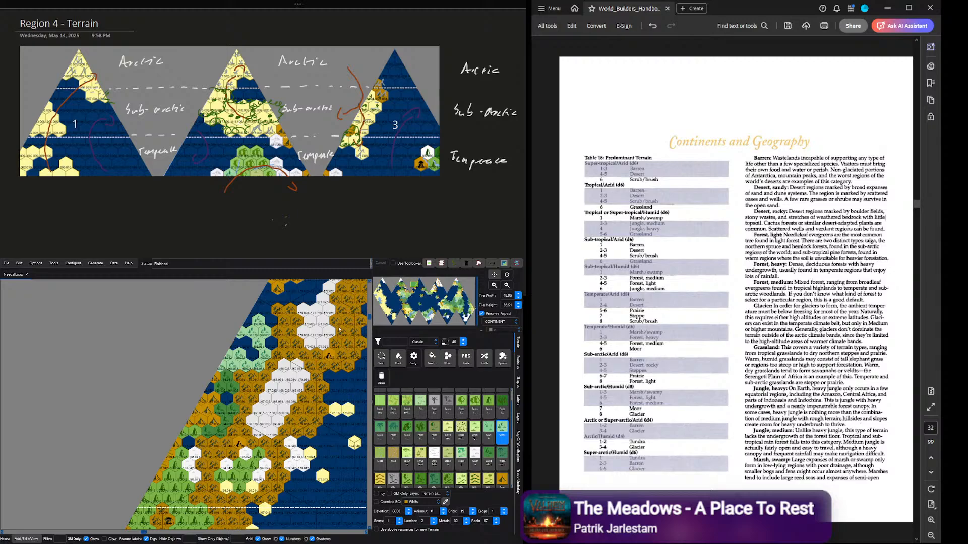
scroll(340, 330, down, 2)
mouse_move(308, 326)
mouse_down()
mouse_move(340, 304)
mouse_move(369, 313)
mouse_up()
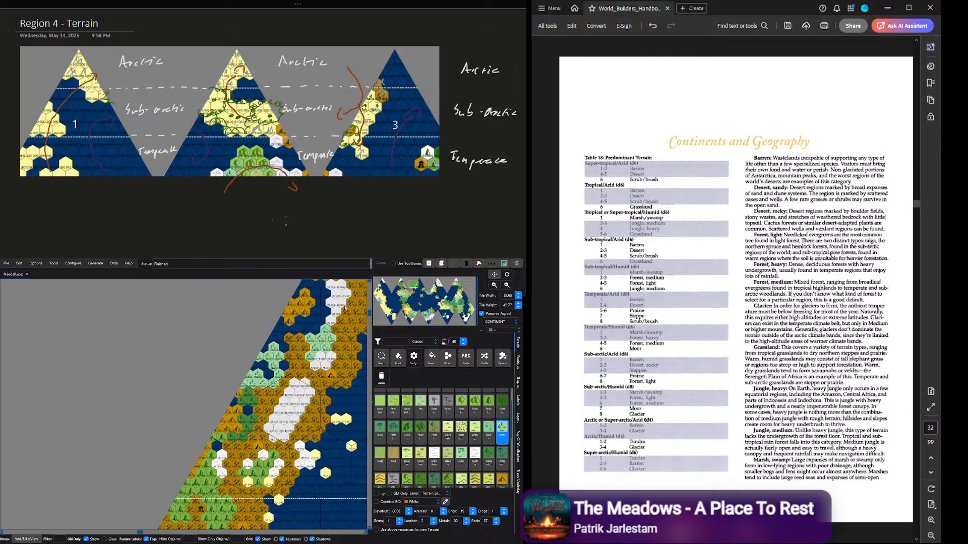
Step: Repaint the brown mountains at triangle 3's northern tip and around the upper white valley with icy mountain terrain
scroll(344, 307, down, 2)
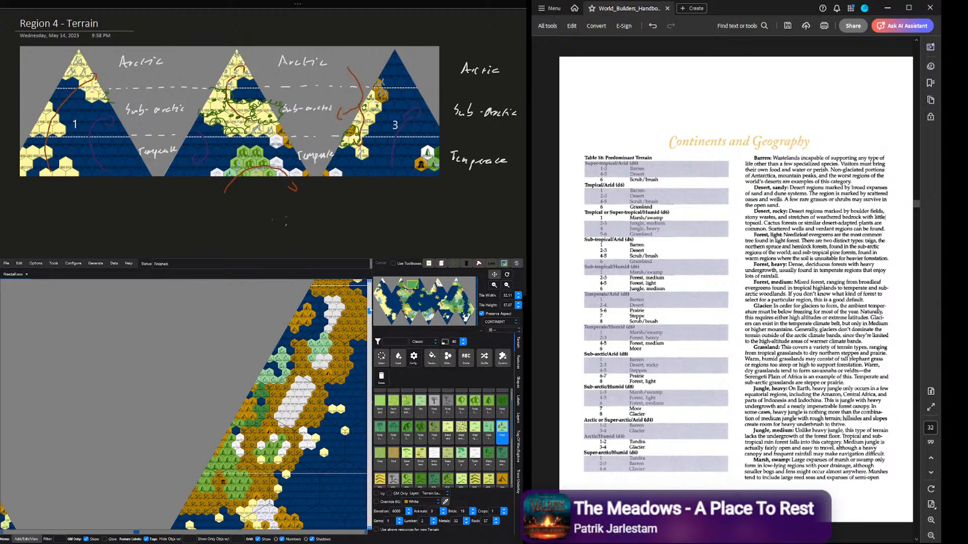
drag(369, 310, 370, 303)
scroll(479, 454, down, 5)
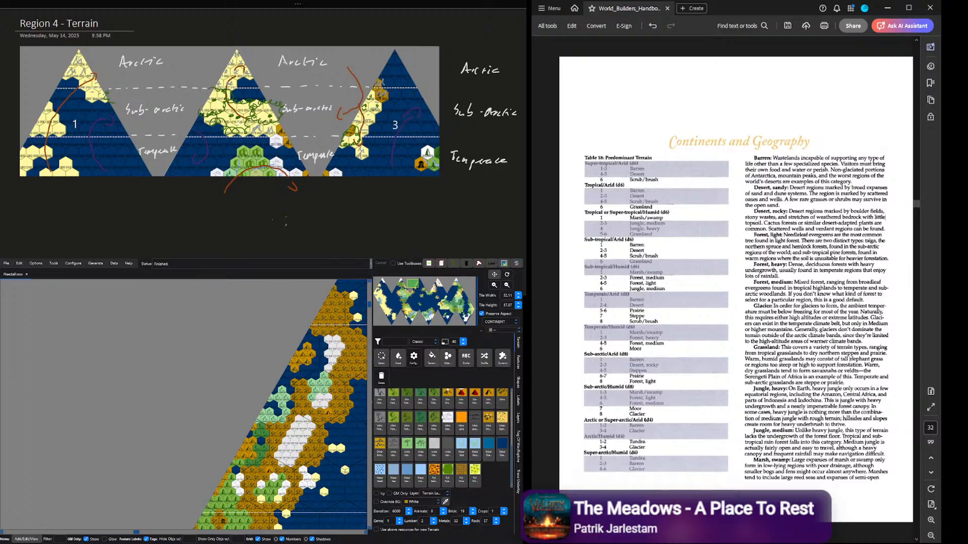
click(444, 418)
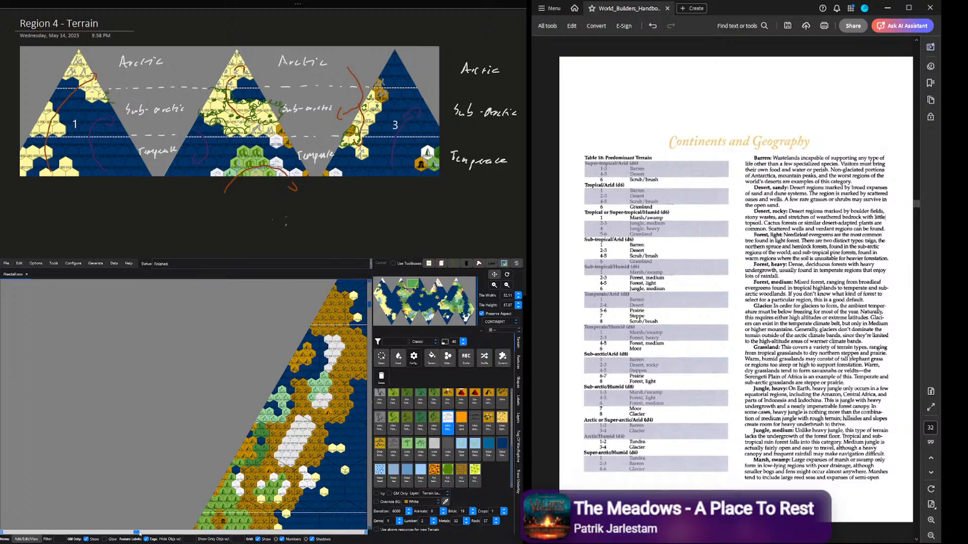
drag(140, 533, 146, 386)
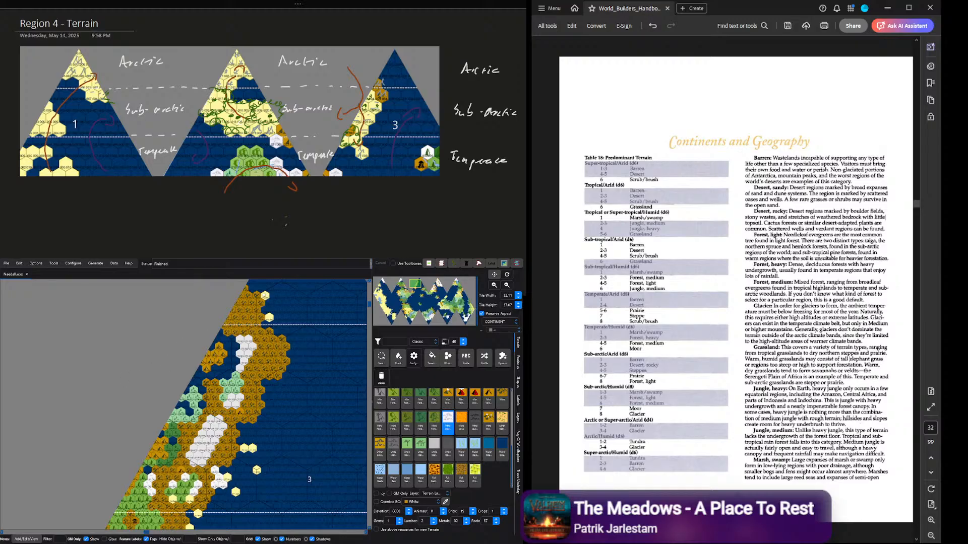
scroll(263, 294, up, 3)
mouse_move(234, 305)
mouse_down()
mouse_move(251, 321)
mouse_move(250, 298)
mouse_up()
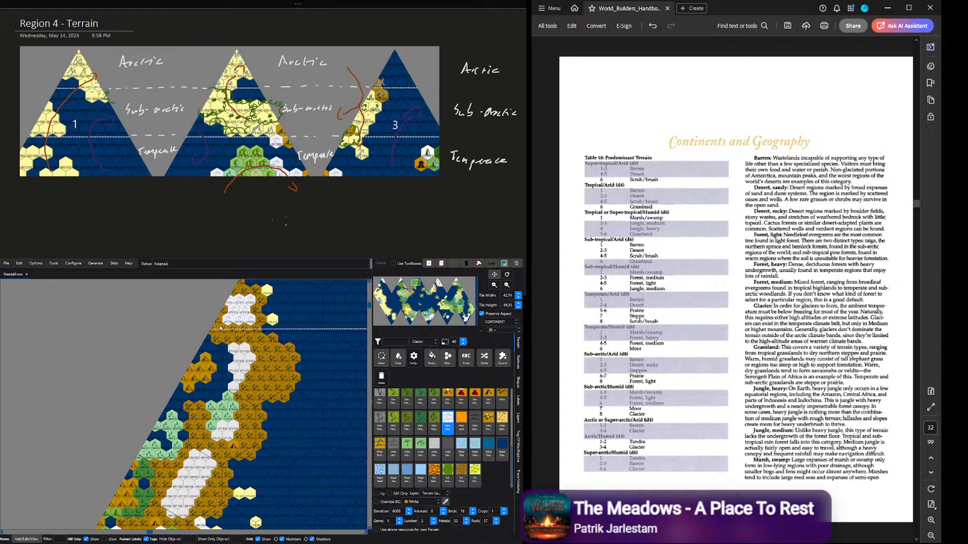
mouse_move(220, 328)
mouse_down()
mouse_move(227, 313)
mouse_move(228, 339)
mouse_move(245, 330)
mouse_move(269, 357)
mouse_move(261, 356)
mouse_move(268, 349)
mouse_move(271, 388)
mouse_move(257, 386)
mouse_move(278, 350)
mouse_move(292, 379)
mouse_move(251, 398)
mouse_up()
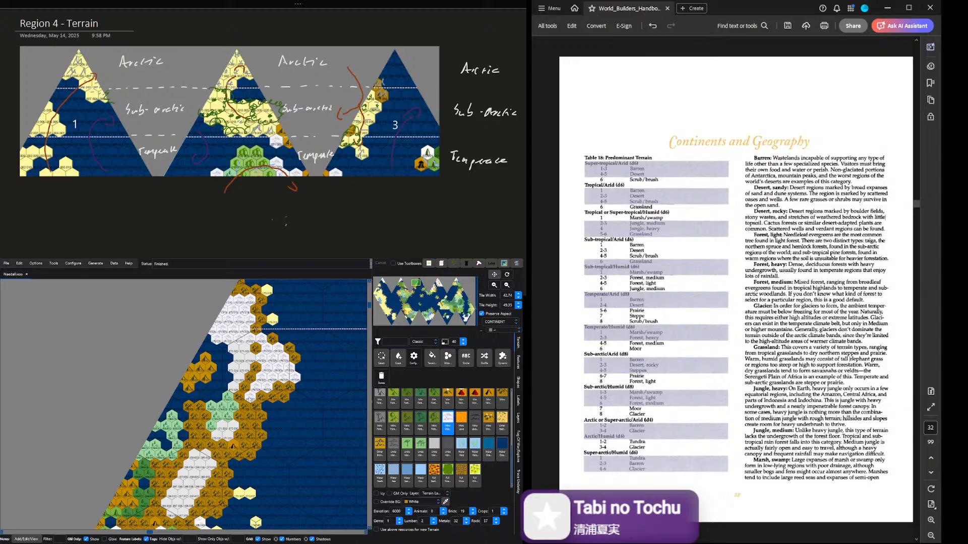
drag(248, 414, 275, 392)
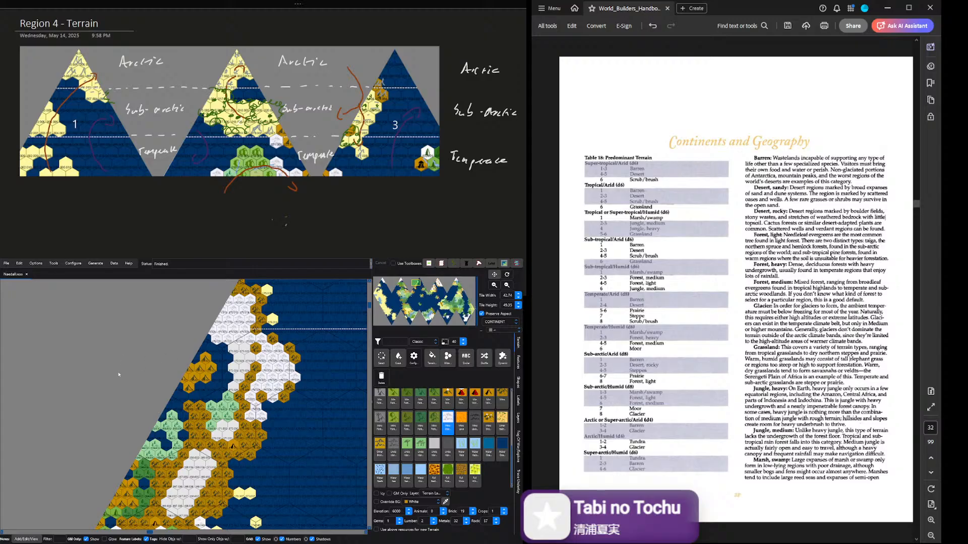
drag(189, 371, 210, 370)
scroll(497, 418, up, 3)
click(501, 409)
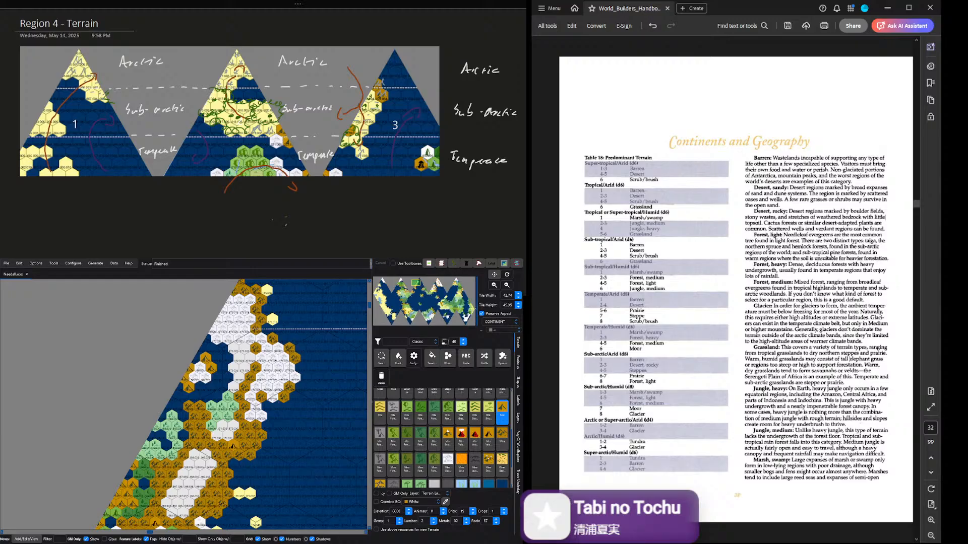
mouse_move(195, 376)
mouse_down()
mouse_move(201, 367)
mouse_move(208, 379)
mouse_up()
Step: Replace the yellow islets off the northeastern coast and in the open northern sea with white cold terrain
scroll(254, 522, down, 1)
scroll(429, 452, down, 1)
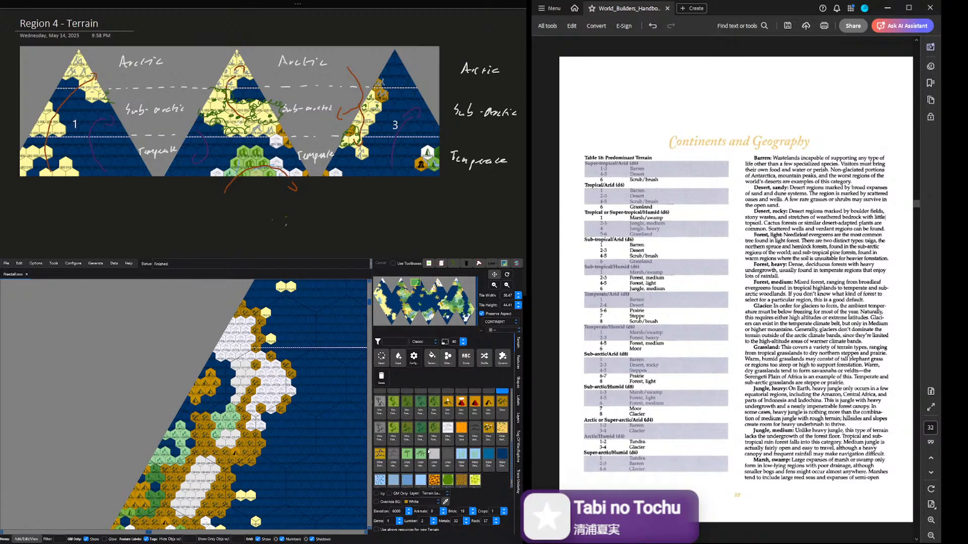
scroll(438, 443, up, 3)
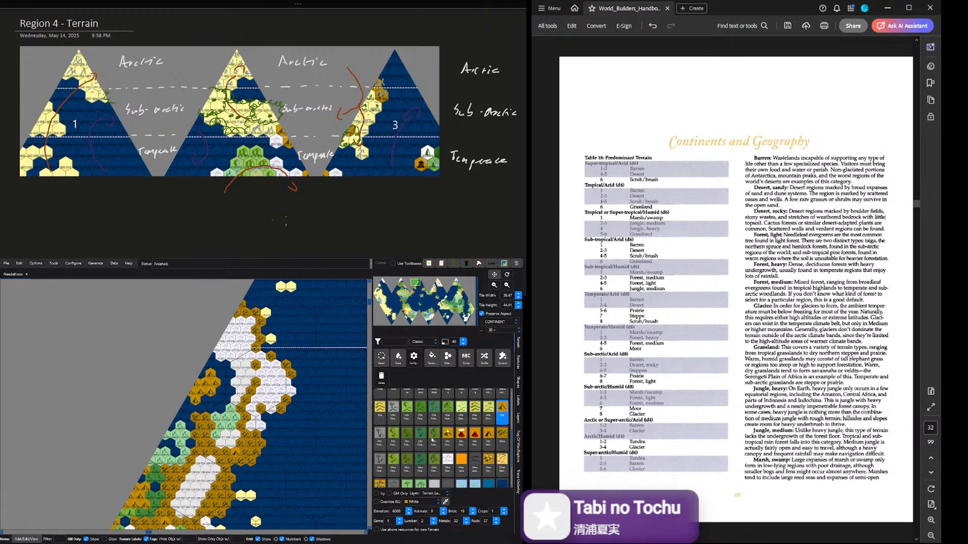
click(446, 397)
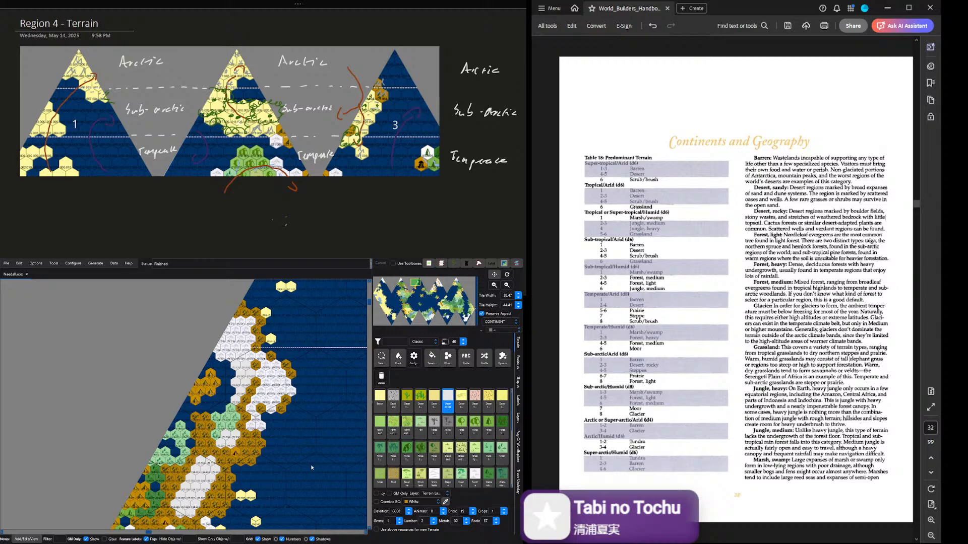
drag(250, 496, 241, 495)
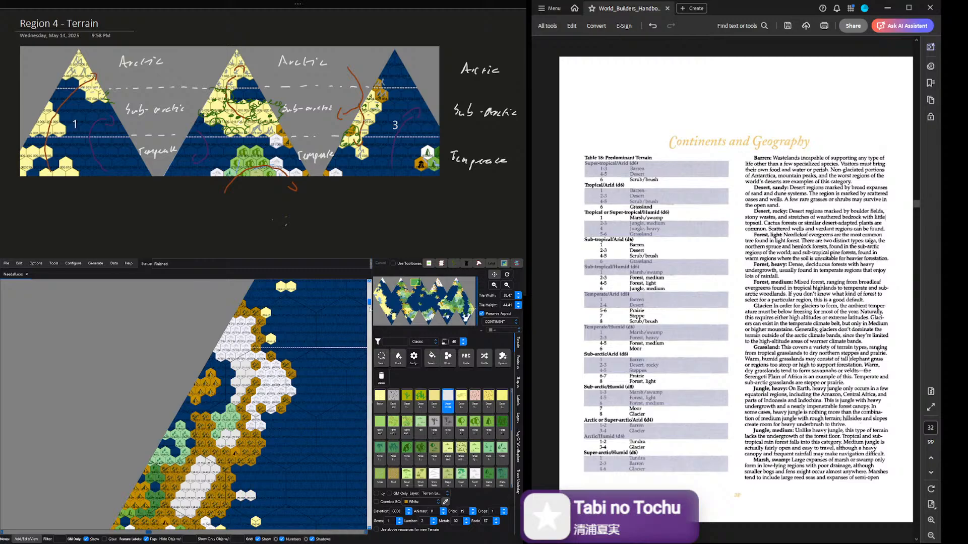
scroll(369, 303, up, 3)
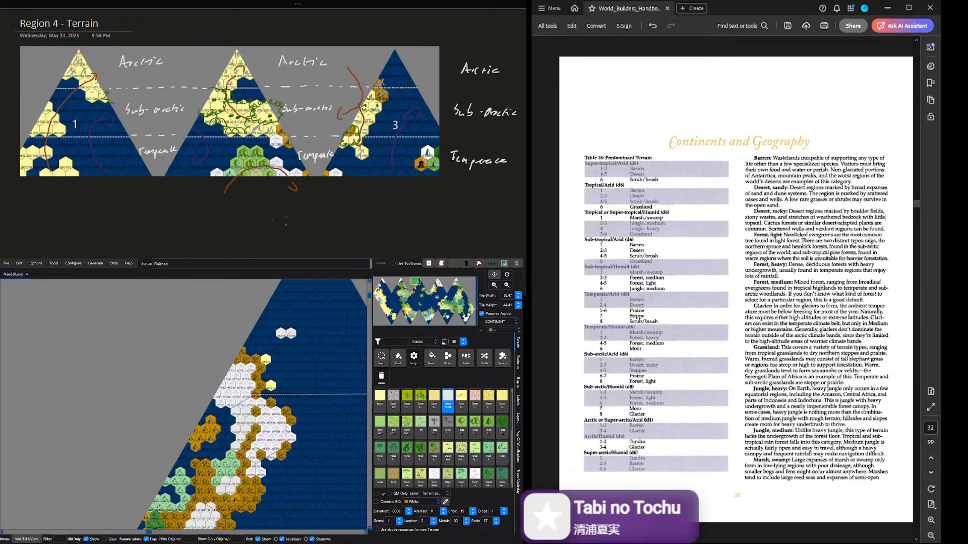
click(267, 359)
click(272, 386)
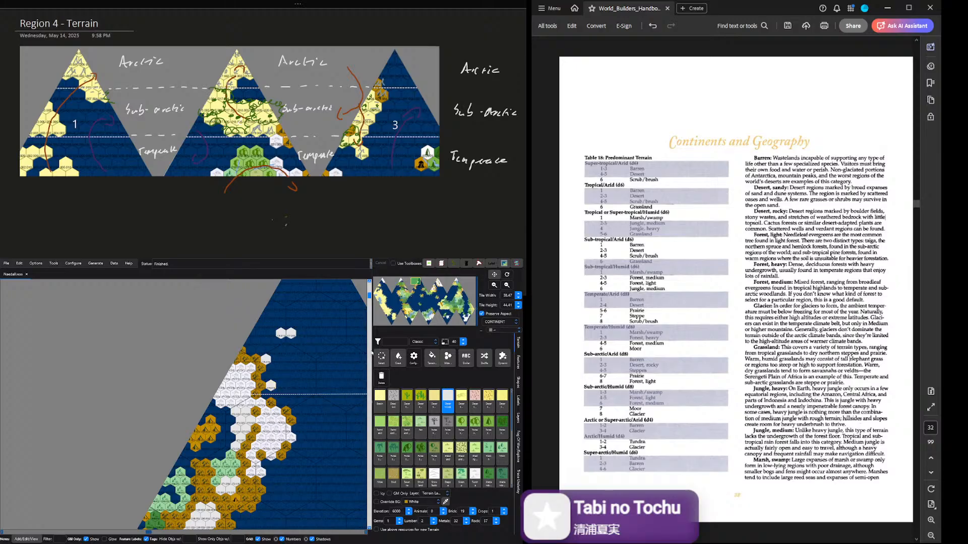
Step: Repaint the white hexes on the eastern side of the western green valley with light green terrain
scroll(369, 303, down, 10)
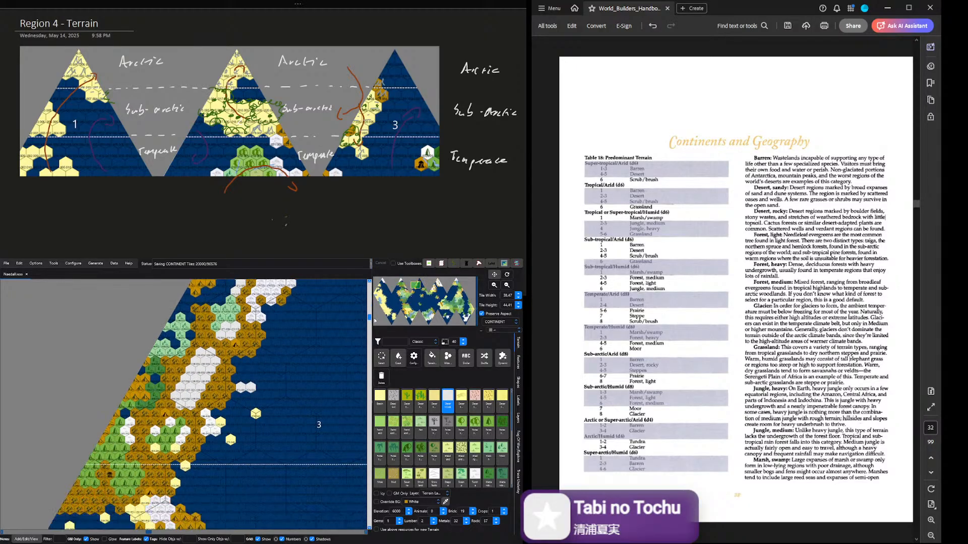
scroll(206, 424, up, 2)
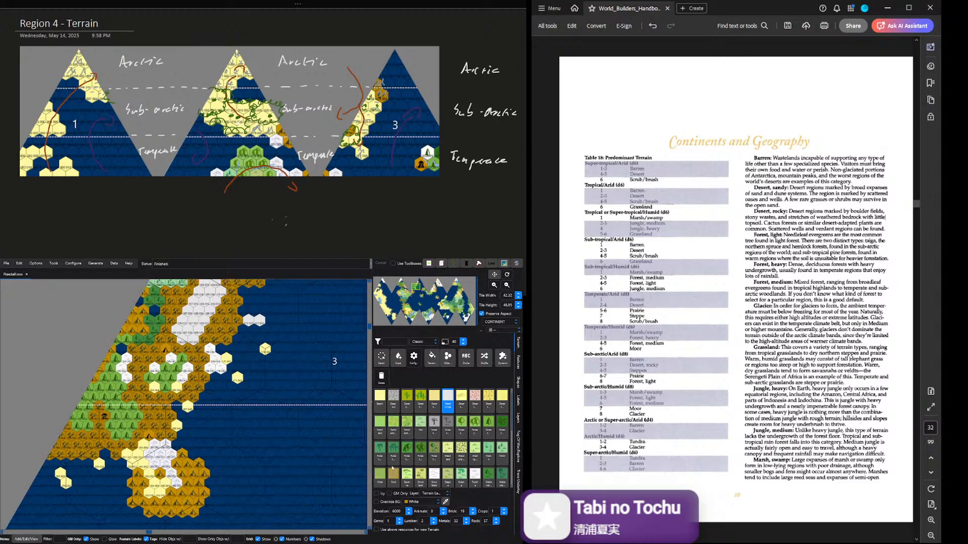
click(475, 475)
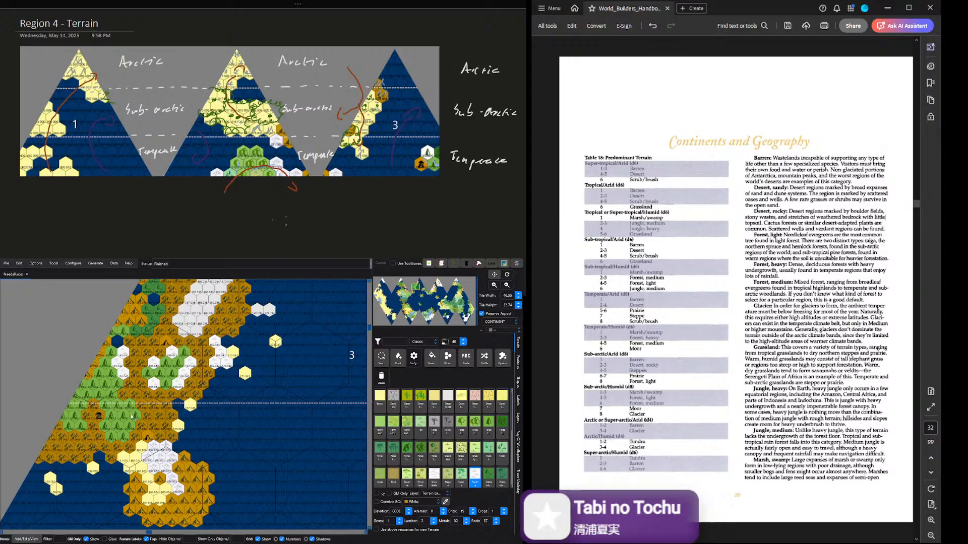
click(427, 428)
click(117, 362)
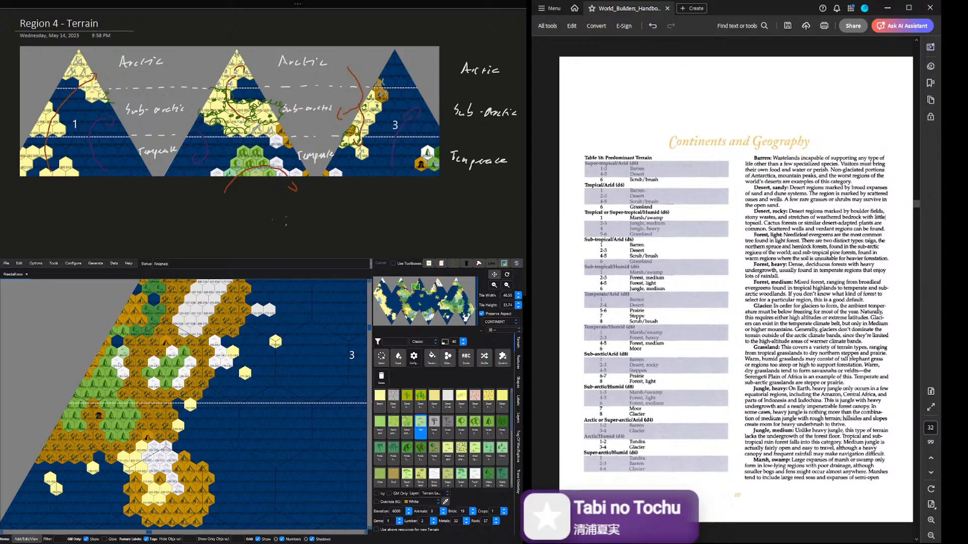
click(123, 373)
Step: Repaint the yellow hexes inside the mountain-ringed southern peninsula and along its northwestern shore with white cold terrain
scroll(396, 436, down, 5)
click(447, 438)
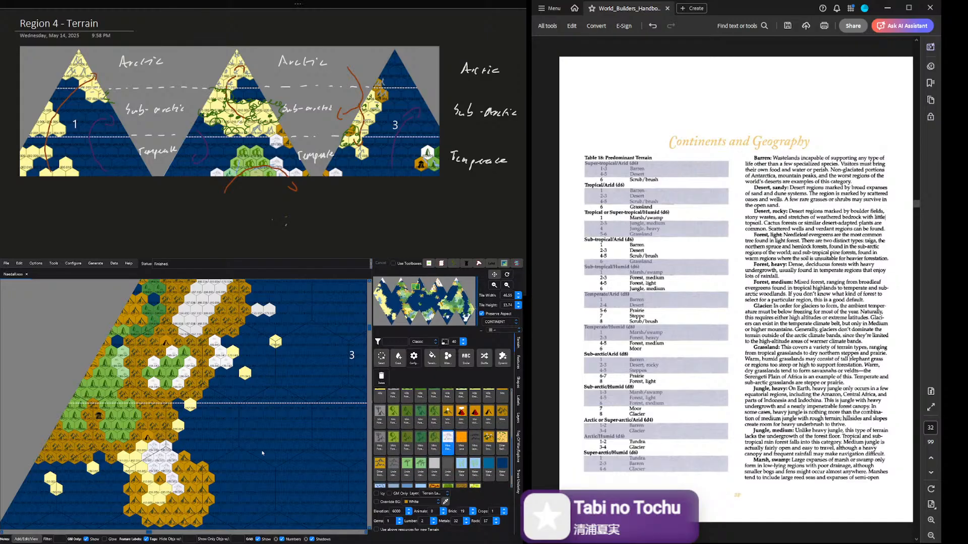
click(138, 444)
click(124, 458)
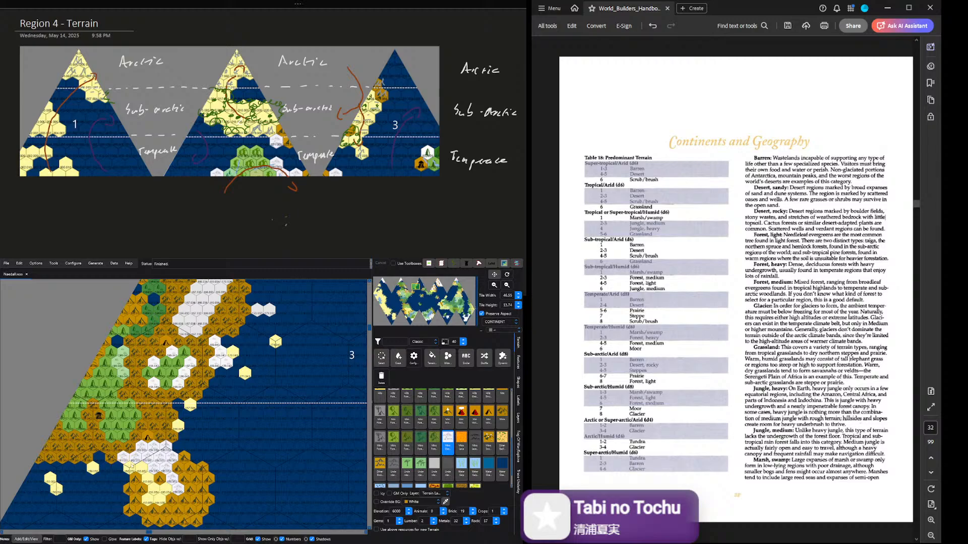
click(131, 467)
click(142, 467)
click(154, 488)
click(148, 478)
click(147, 499)
click(159, 499)
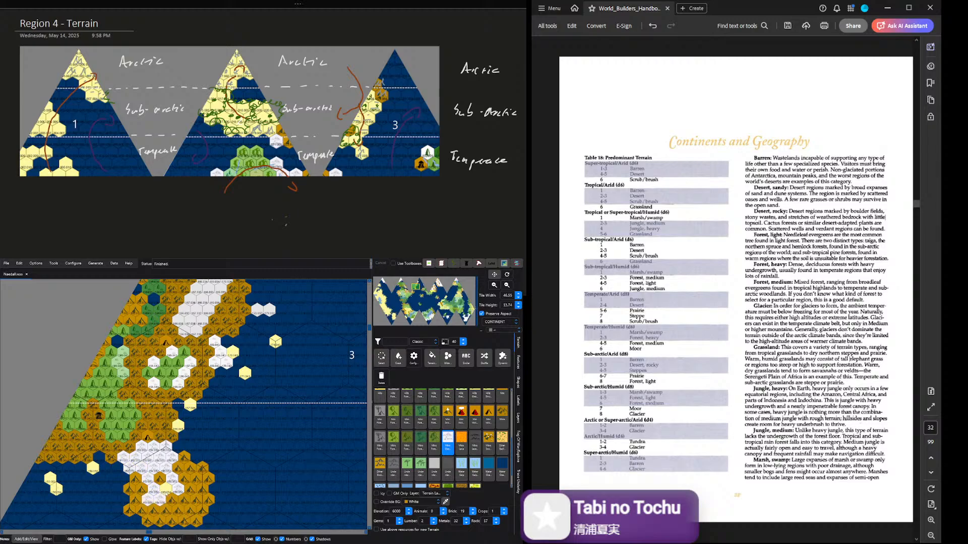
click(172, 500)
click(184, 500)
click(190, 510)
click(178, 510)
click(190, 489)
click(185, 478)
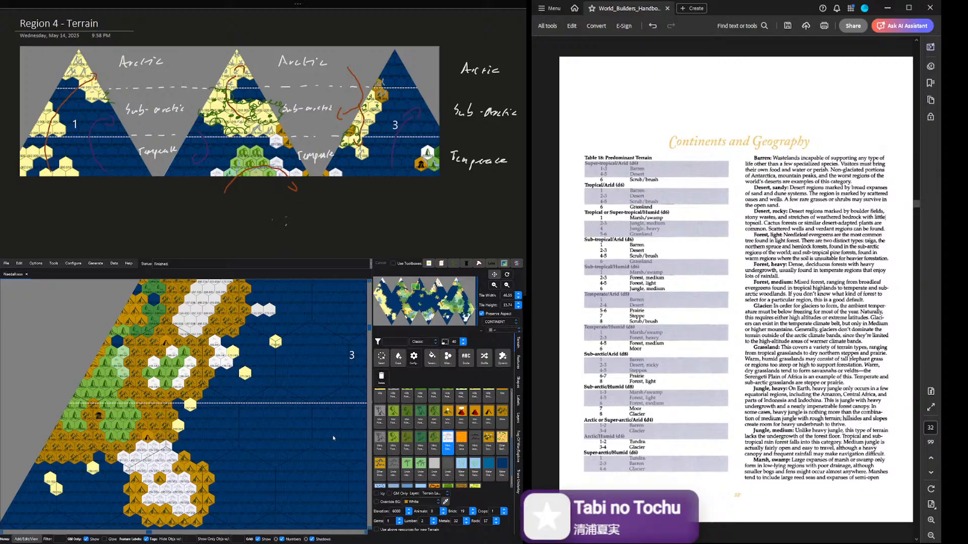
Step: Replace the small yellow islets southwest of the southern peninsula with light green terrain
scroll(434, 448, up, 2)
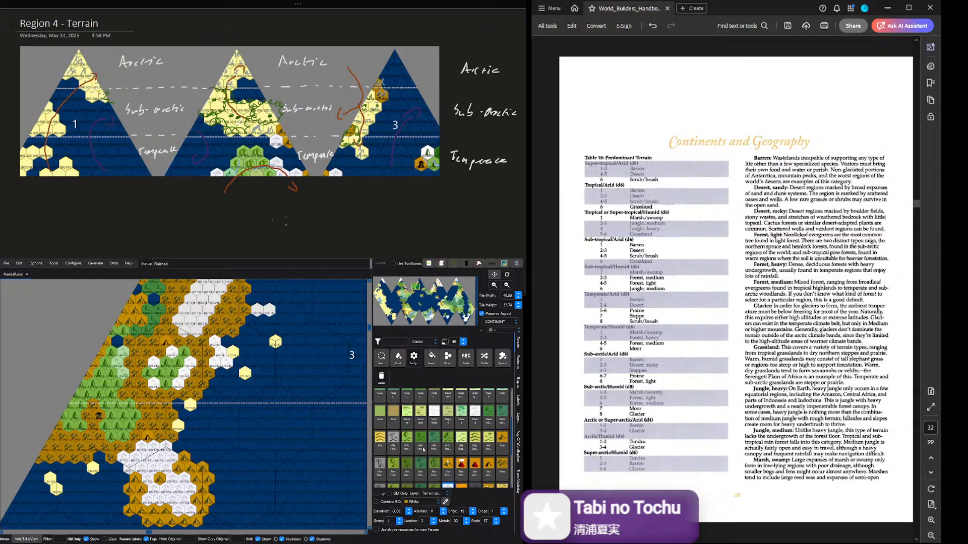
click(447, 414)
click(56, 489)
click(51, 477)
Step: Replace the yellow hexes close to the eastern coast, north of the southern peninsula, with white cold terrain
click(475, 417)
scroll(421, 442, up, 1)
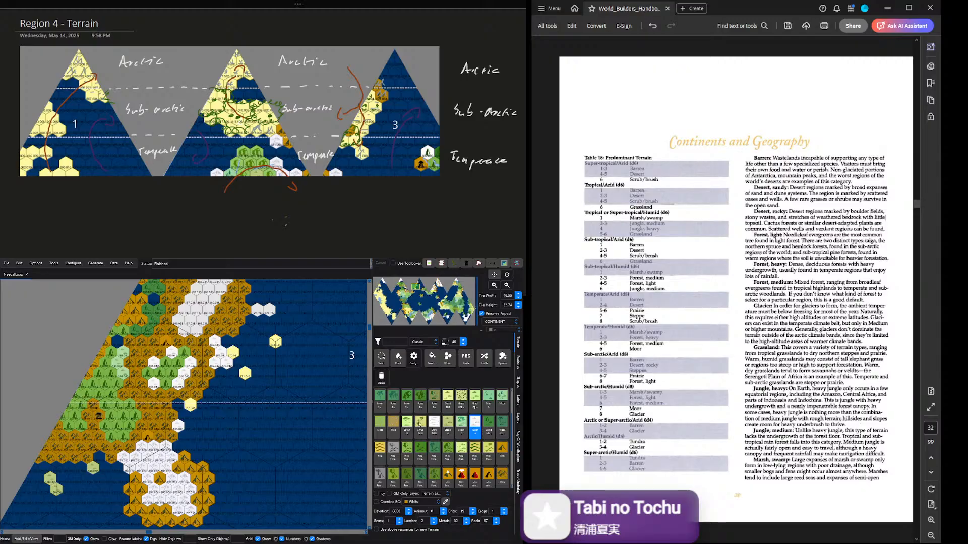
scroll(433, 433, up, 1)
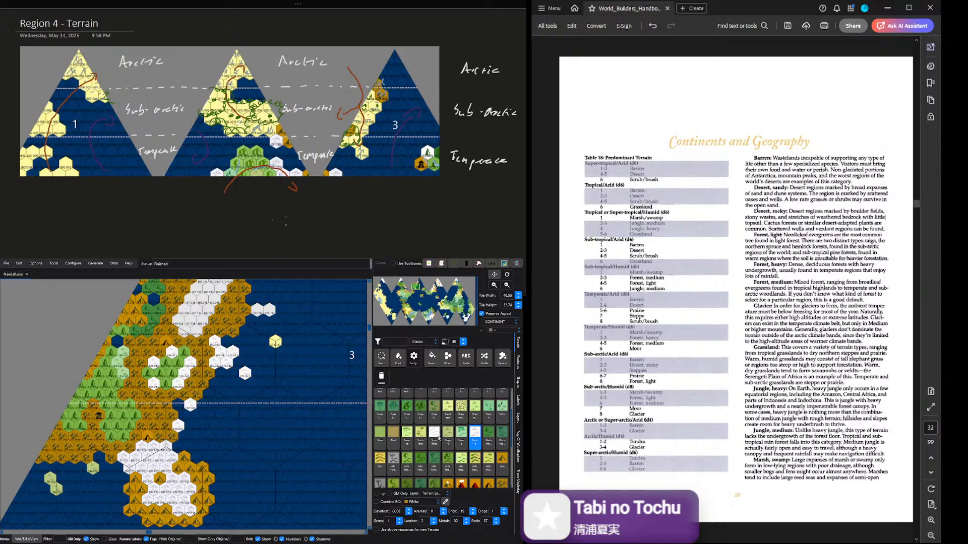
scroll(438, 438, down, 1)
Step: Paint light yellow-green terrain over the outer islets off the eastern coast
click(473, 400)
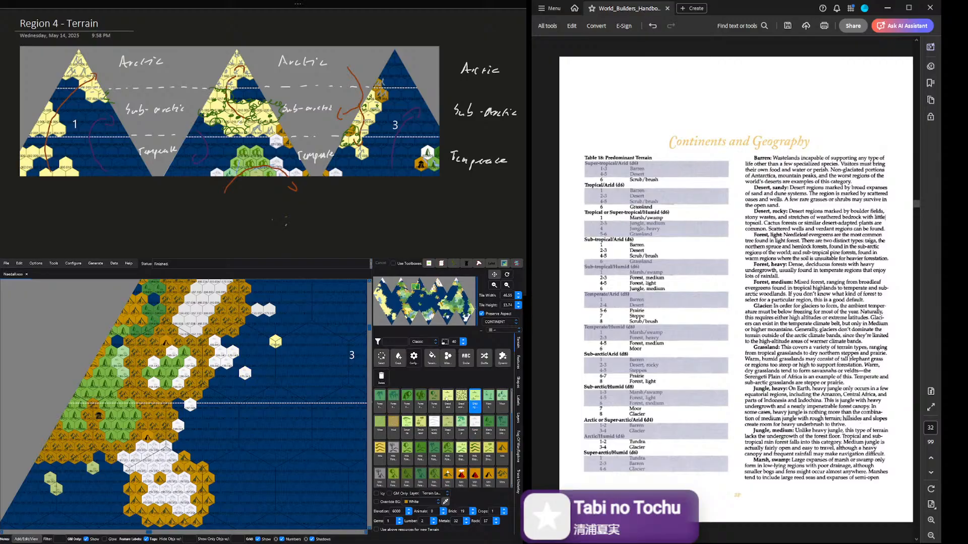
click(448, 399)
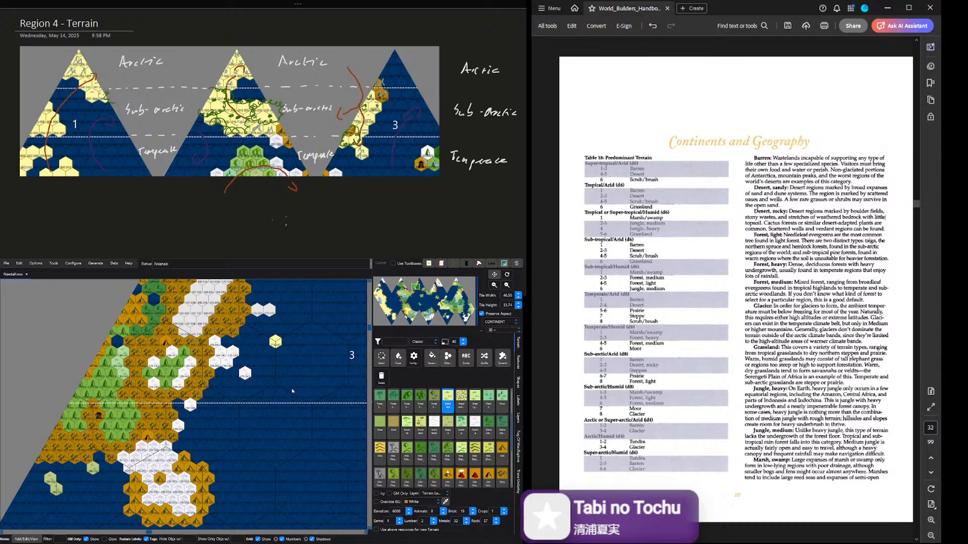
click(246, 374)
scroll(259, 383, down, 4)
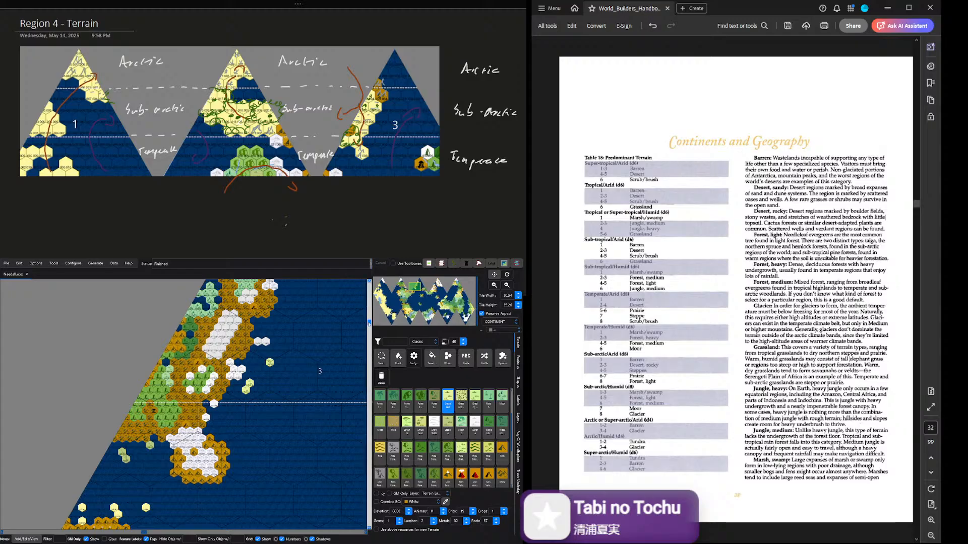
Step: Fill the enclosed dark blue water hexes along triangle 3's western edge with light blue water
drag(368, 324, 369, 310)
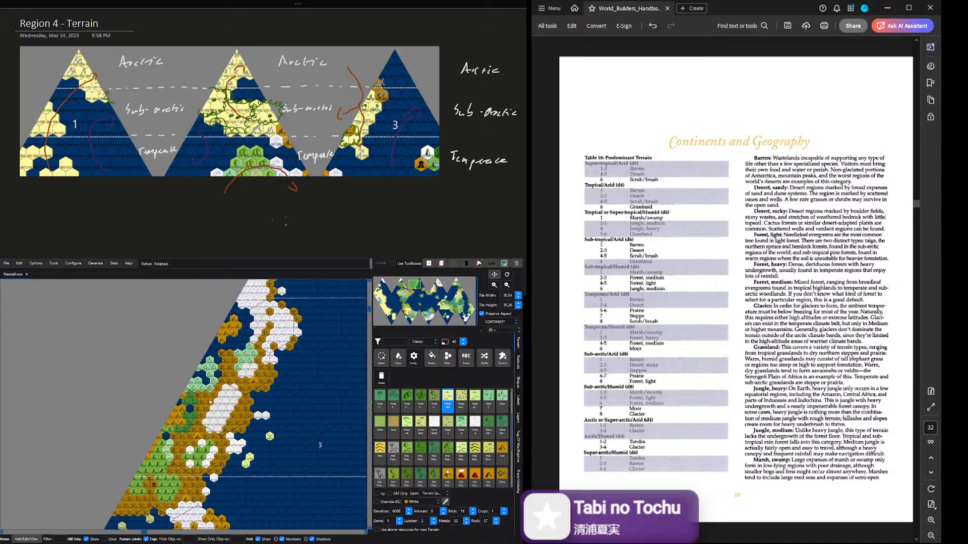
scroll(211, 402, up, 3)
scroll(396, 454, down, 3)
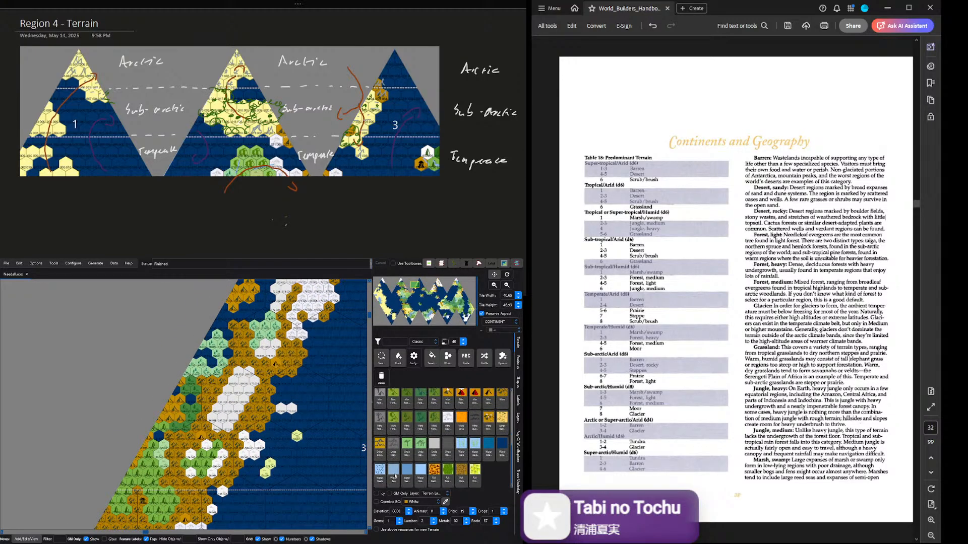
click(391, 470)
click(162, 430)
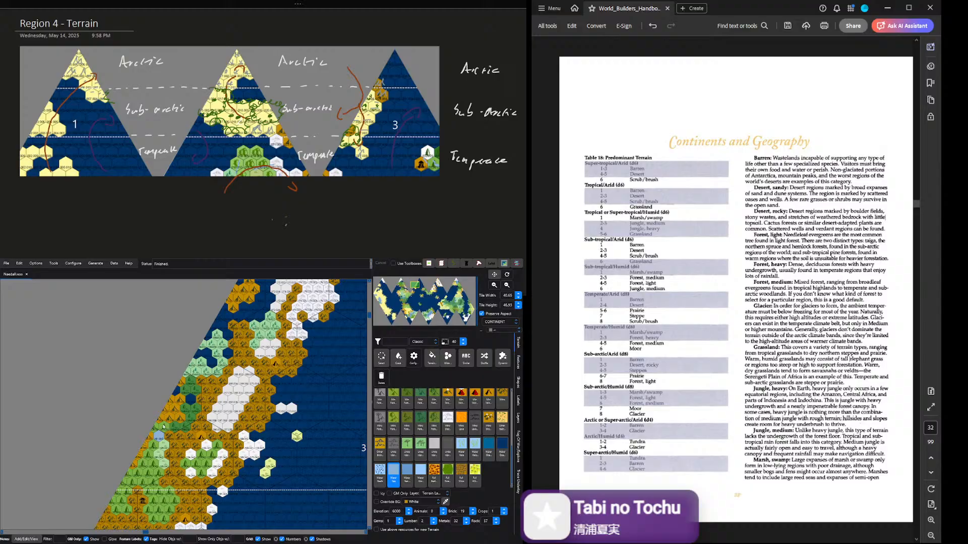
click(177, 391)
click(191, 399)
click(211, 361)
scroll(227, 356, down, 2)
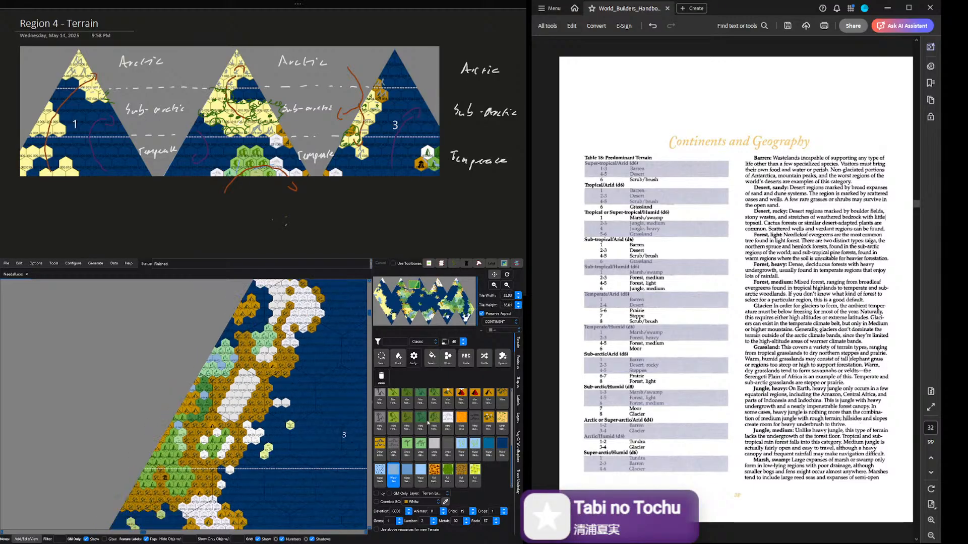
Step: Turn on the Icy option and paint icy water over the inlets along the northwestern edge
scroll(372, 348, up, 2)
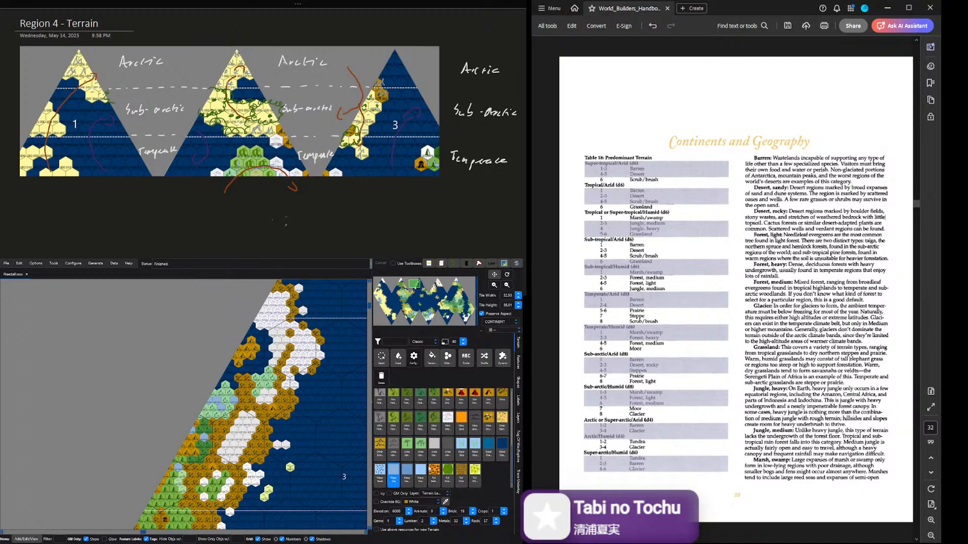
click(503, 442)
click(488, 449)
click(376, 494)
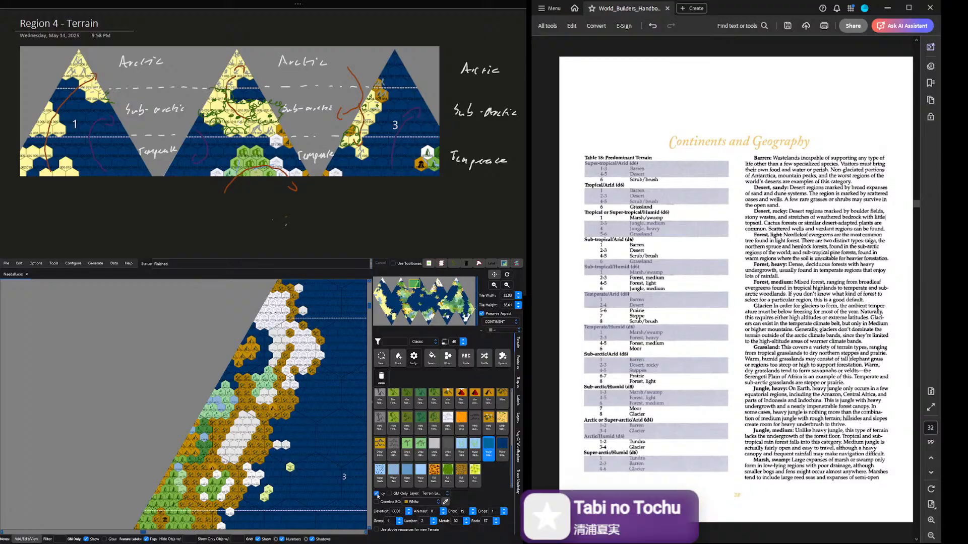
mouse_move(214, 399)
mouse_down()
mouse_move(225, 378)
mouse_move(263, 361)
mouse_move(265, 331)
mouse_move(256, 333)
mouse_up()
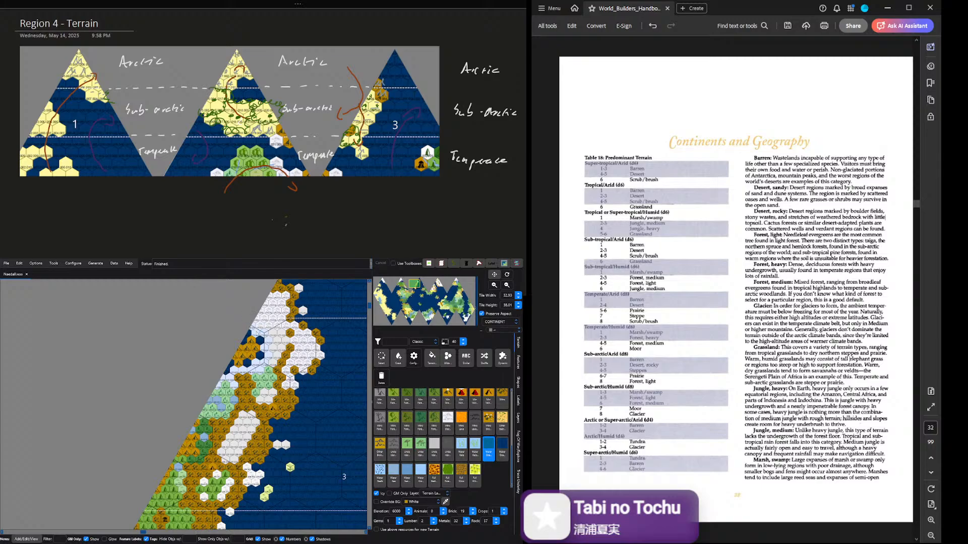
Step: Paint icy ocean hexes around triangle 3's northern islets and down the northeastern coast beside the white valley
click(506, 447)
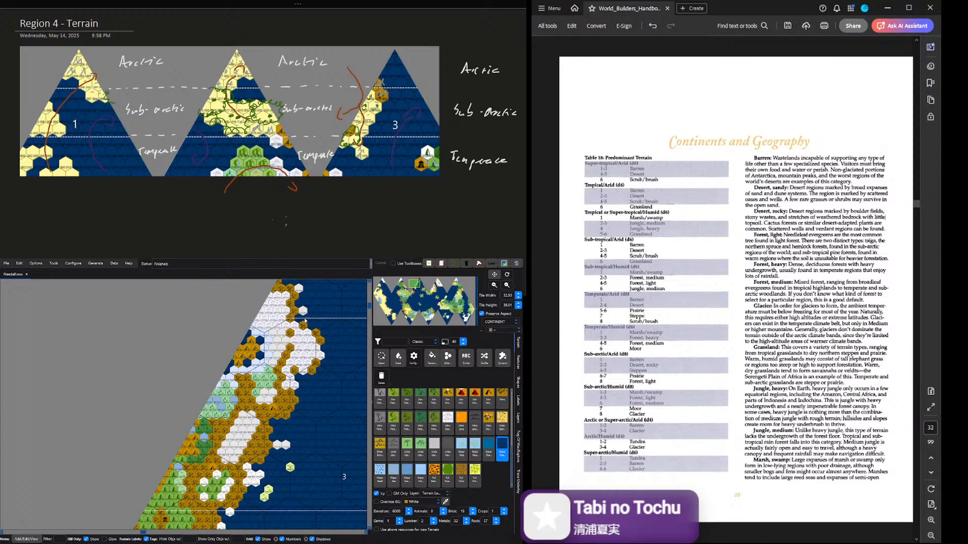
click(319, 326)
drag(302, 304, 369, 299)
scroll(278, 323, up, 2)
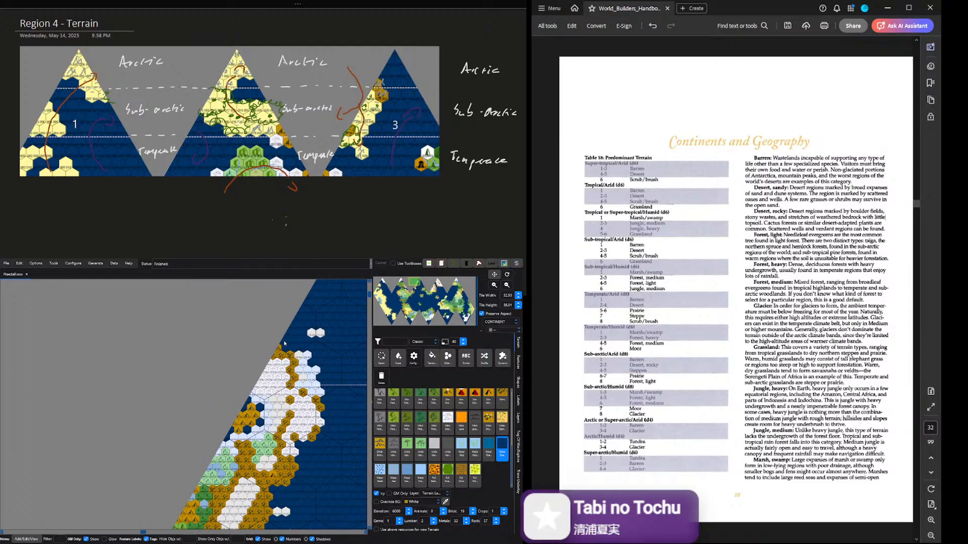
mouse_move(285, 344)
mouse_down()
mouse_move(305, 351)
mouse_move(322, 341)
mouse_up()
click(311, 349)
mouse_move(326, 400)
mouse_down()
mouse_move(329, 431)
mouse_move(301, 447)
mouse_move(320, 443)
mouse_up()
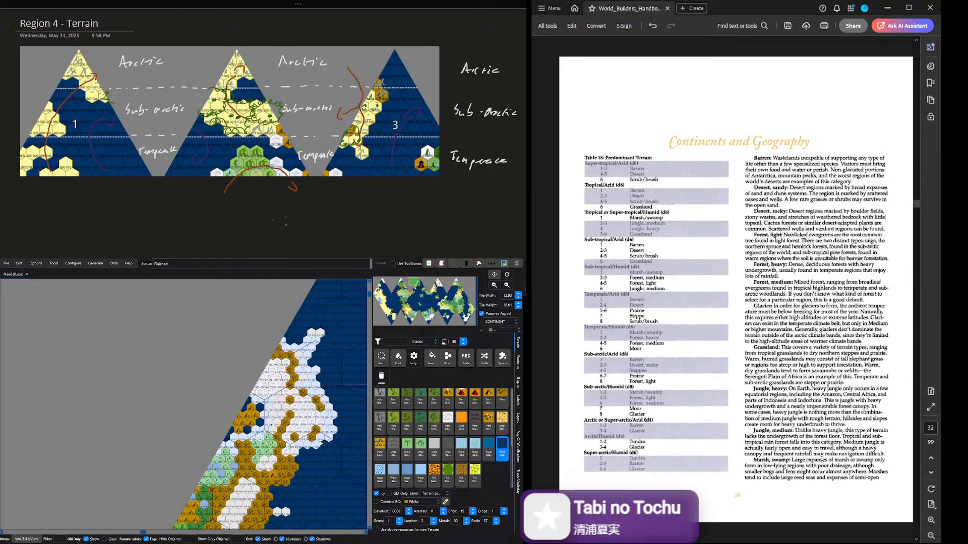
click(302, 455)
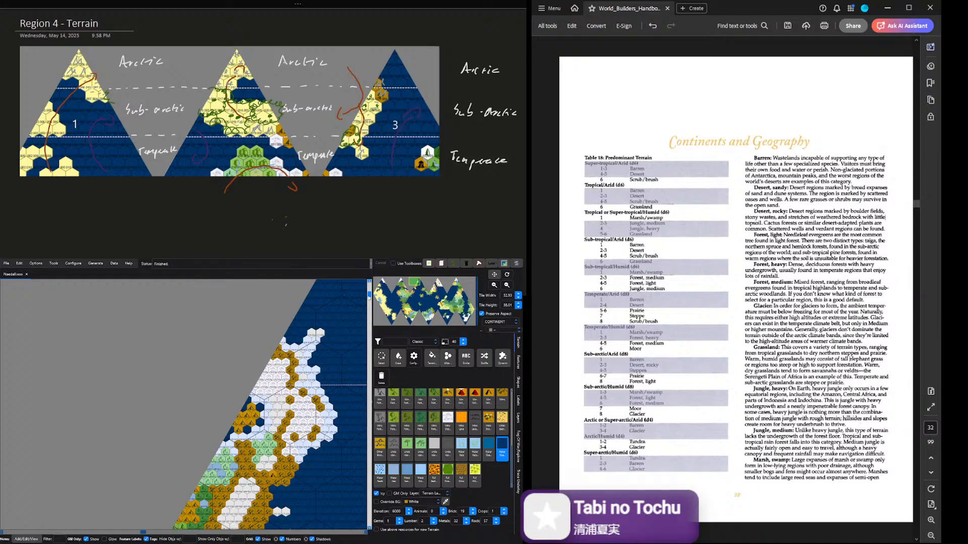
drag(368, 294, 368, 309)
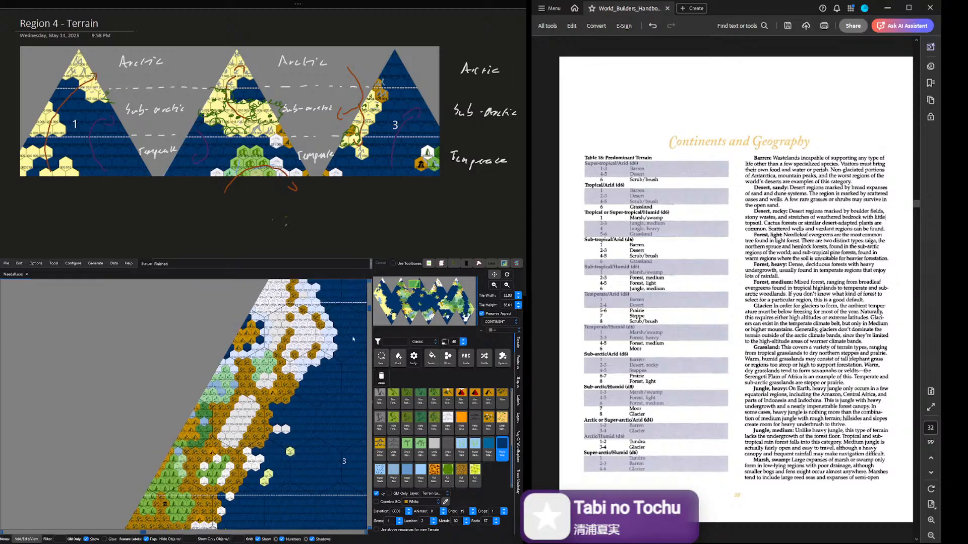
drag(304, 385, 292, 410)
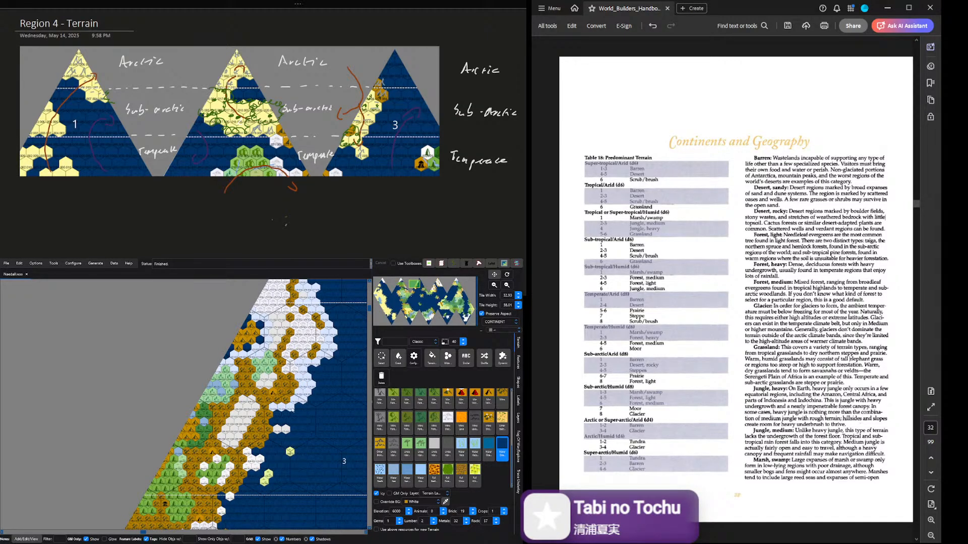
click(278, 416)
Step: Repaint the brown mountain ridges in triangle 3's northern white area and northeast of the long white valley as icy mountains
scroll(346, 371, down, 5)
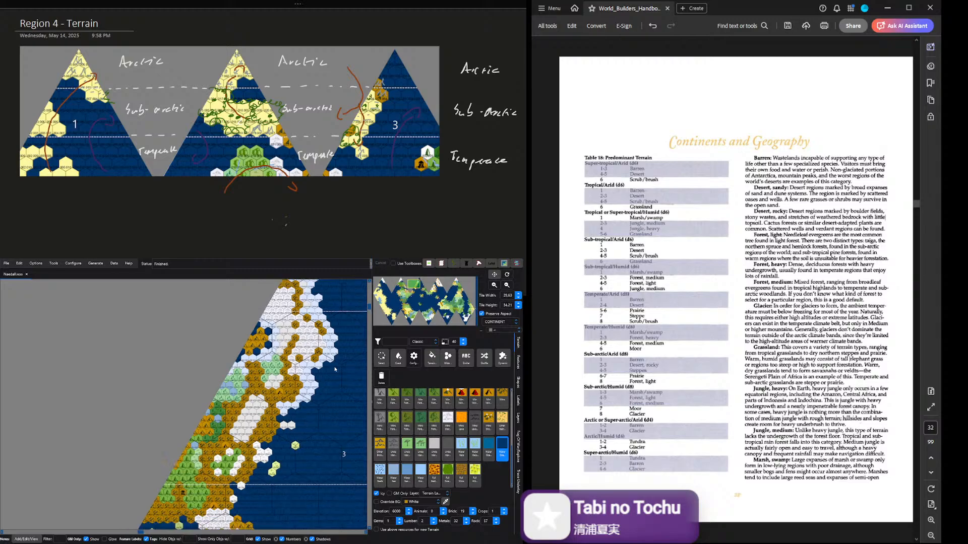
scroll(346, 371, down, 5)
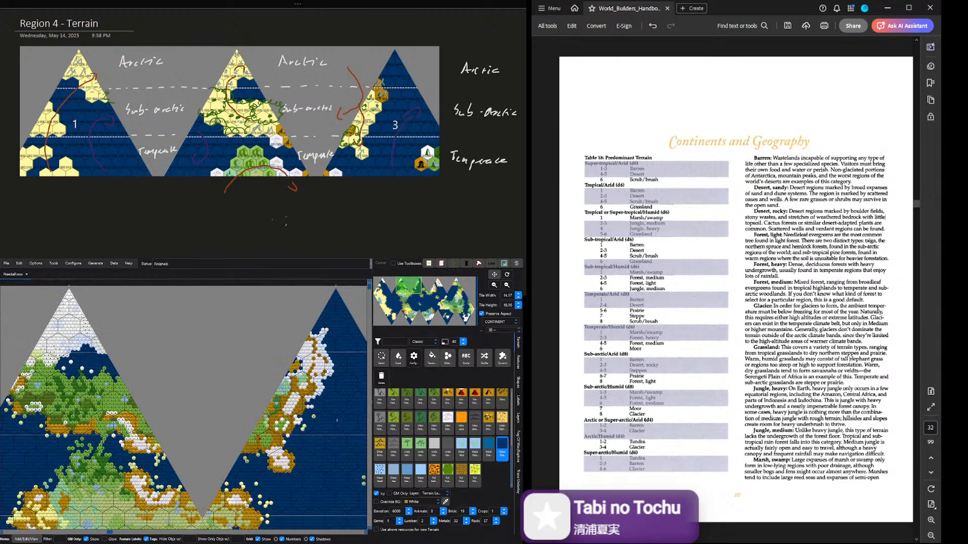
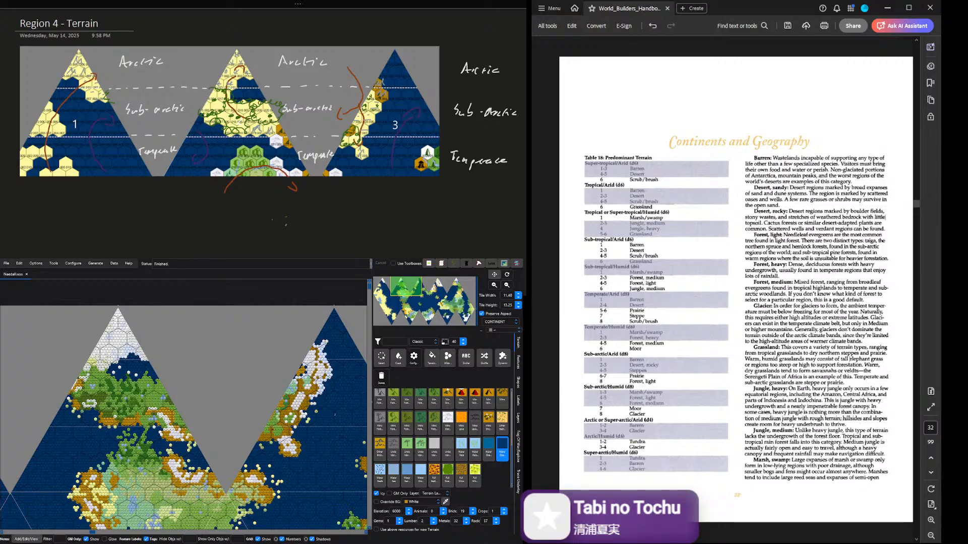
scroll(325, 409, up, 1)
scroll(318, 393, up, 4)
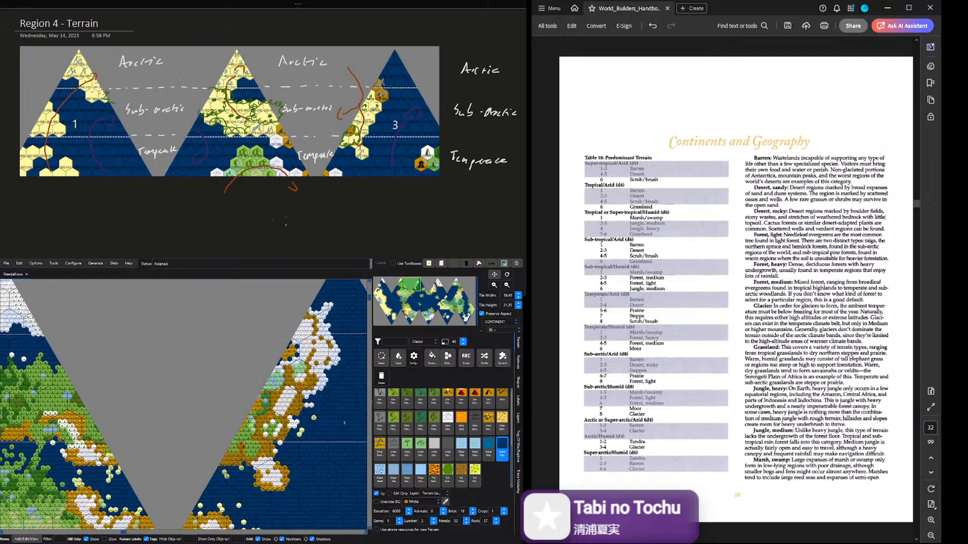
scroll(318, 392, up, 1)
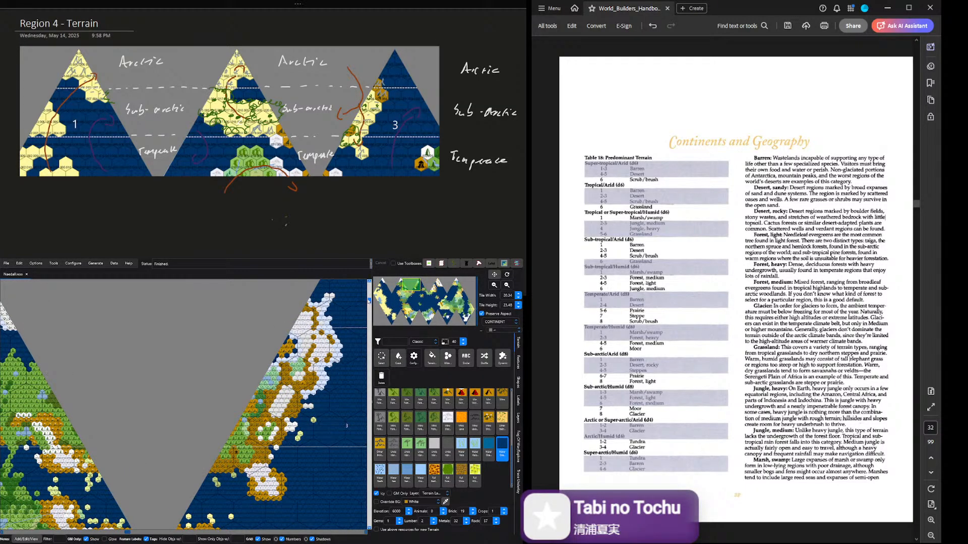
scroll(332, 315, up, 6)
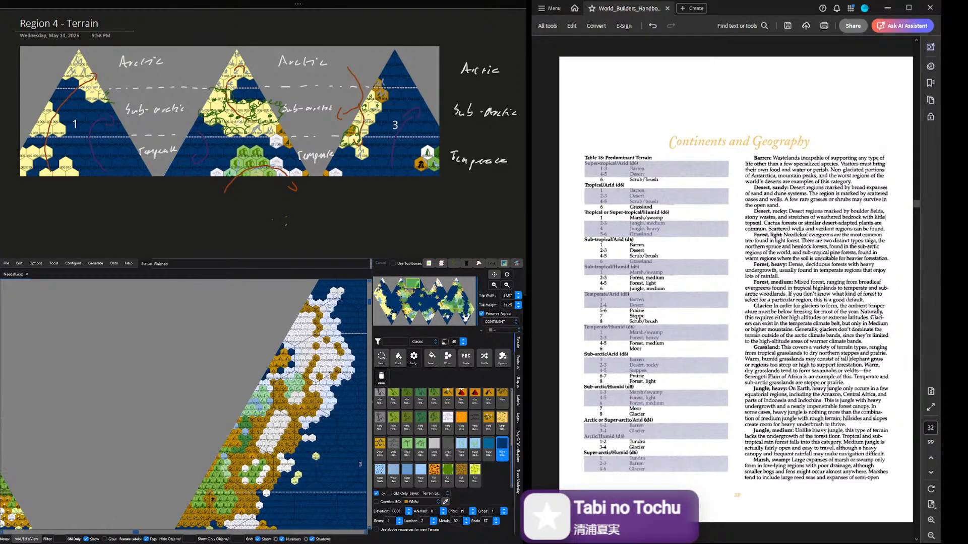
scroll(487, 446, up, 2)
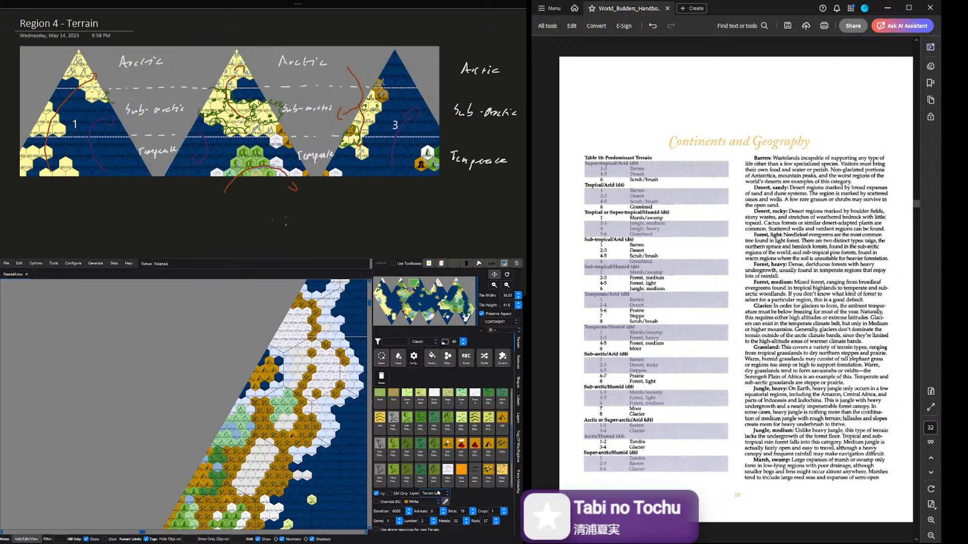
click(499, 446)
click(326, 345)
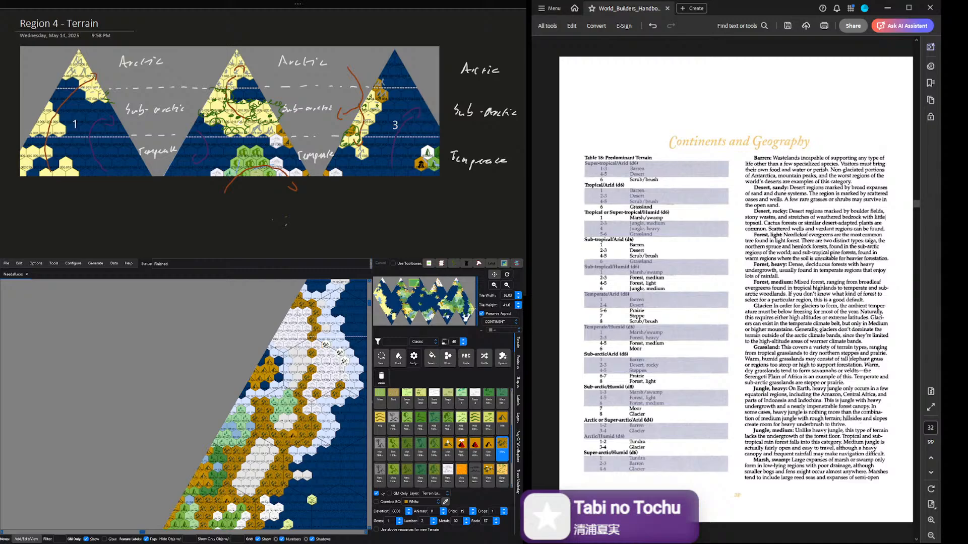
mouse_move(310, 302)
mouse_down()
mouse_move(320, 320)
mouse_move(312, 337)
mouse_move(343, 389)
mouse_move(323, 399)
mouse_move(313, 370)
mouse_move(300, 400)
mouse_up()
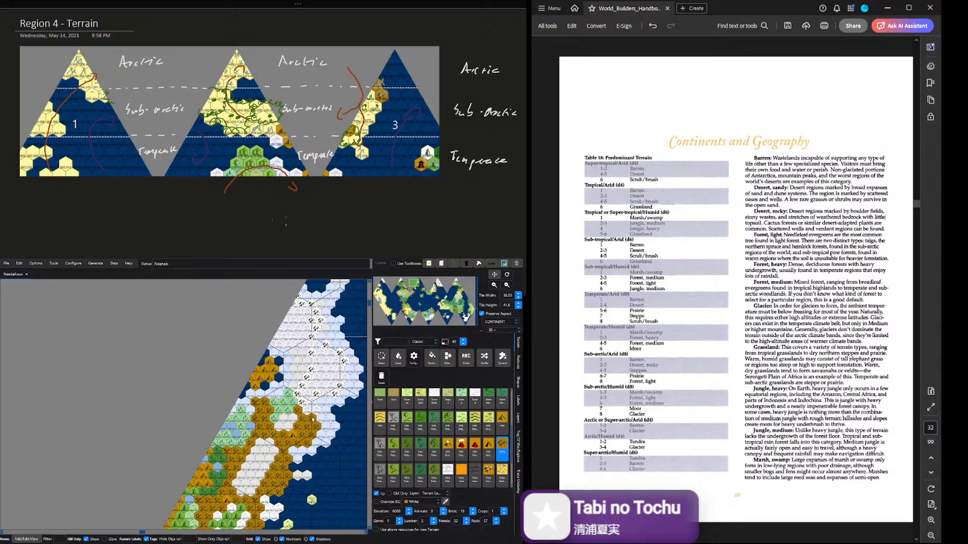
mouse_move(312, 418)
mouse_down()
mouse_move(317, 427)
mouse_move(302, 420)
mouse_move(307, 443)
mouse_move(298, 426)
mouse_move(277, 436)
mouse_up()
Step: Continue the icy mountains along the southeastern and western sides of the long white valley
scroll(286, 450, up, 2)
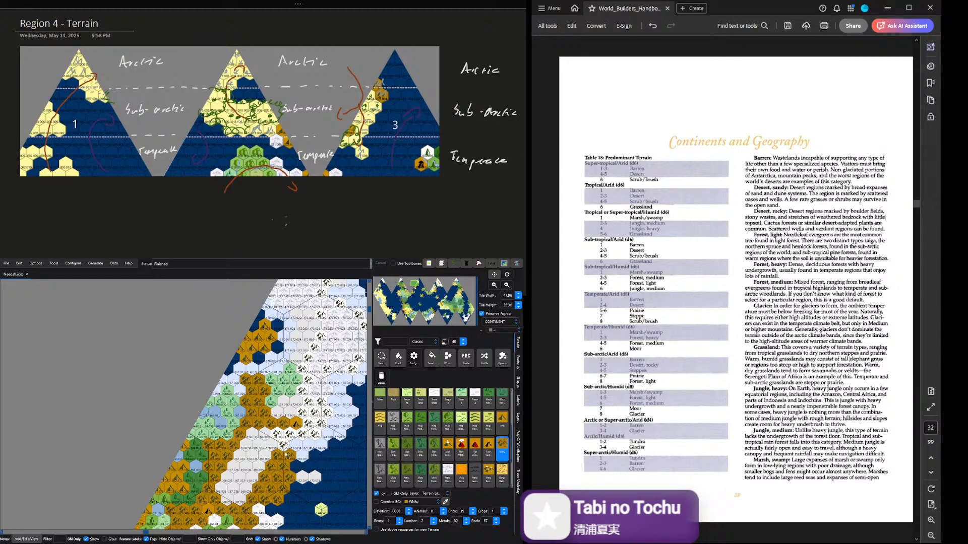
scroll(279, 446, down, 3)
drag(282, 476, 268, 489)
scroll(255, 454, up, 3)
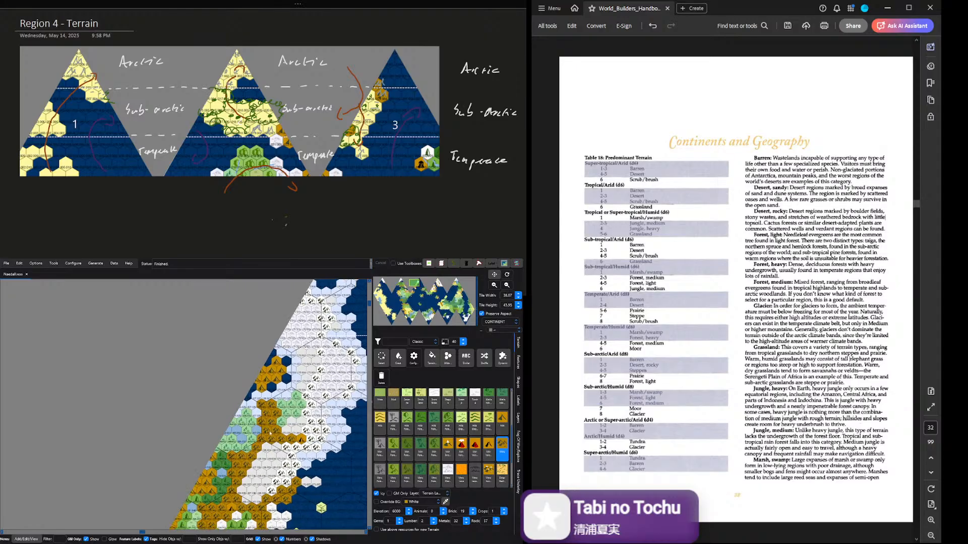
mouse_move(265, 398)
mouse_down()
mouse_move(278, 405)
mouse_move(263, 411)
mouse_move(275, 432)
mouse_move(299, 432)
mouse_move(262, 434)
mouse_move(241, 474)
mouse_move(238, 453)
mouse_up()
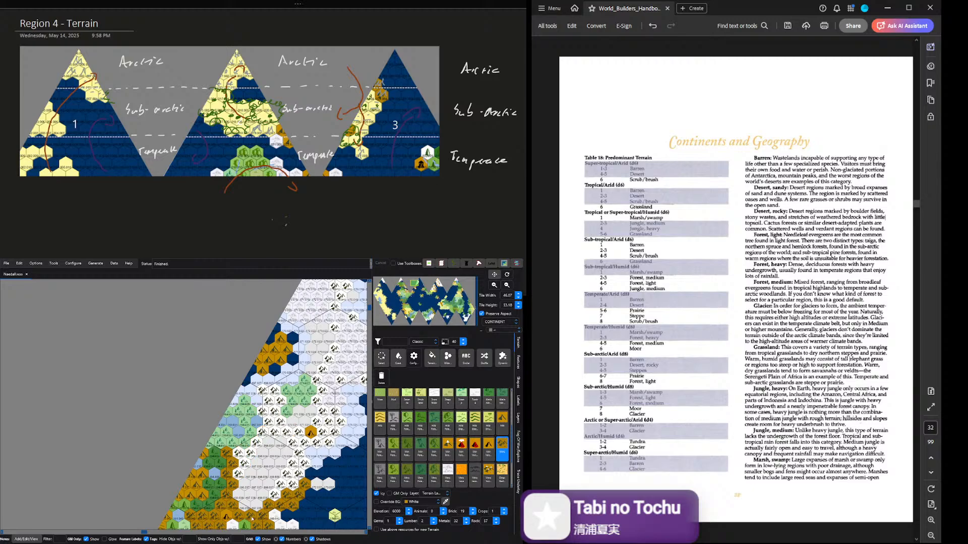
Step: Repaint the brown mountain hexes along the coast southeast of the long white valley as icy mountains
scroll(252, 519, up, 2)
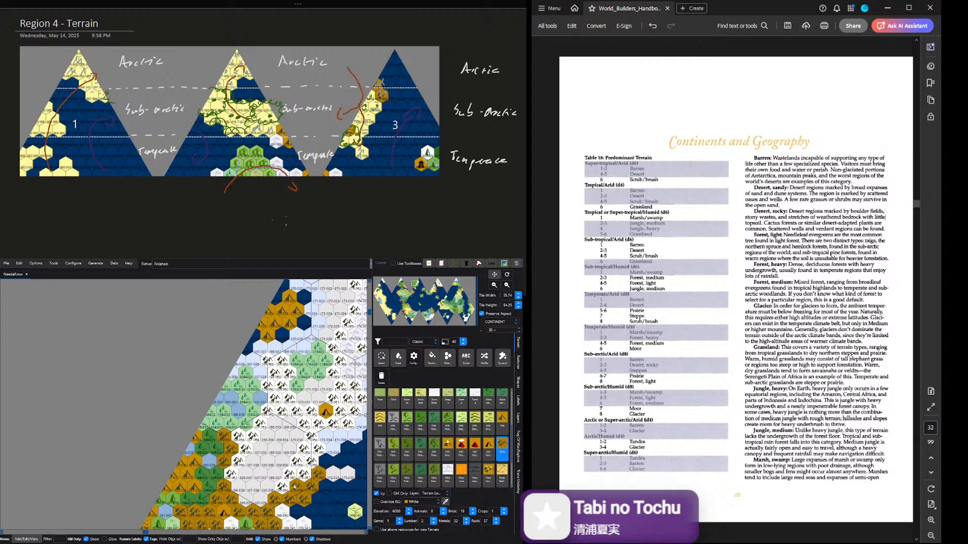
mouse_move(294, 487)
mouse_down()
mouse_move(276, 499)
mouse_move(311, 487)
mouse_up()
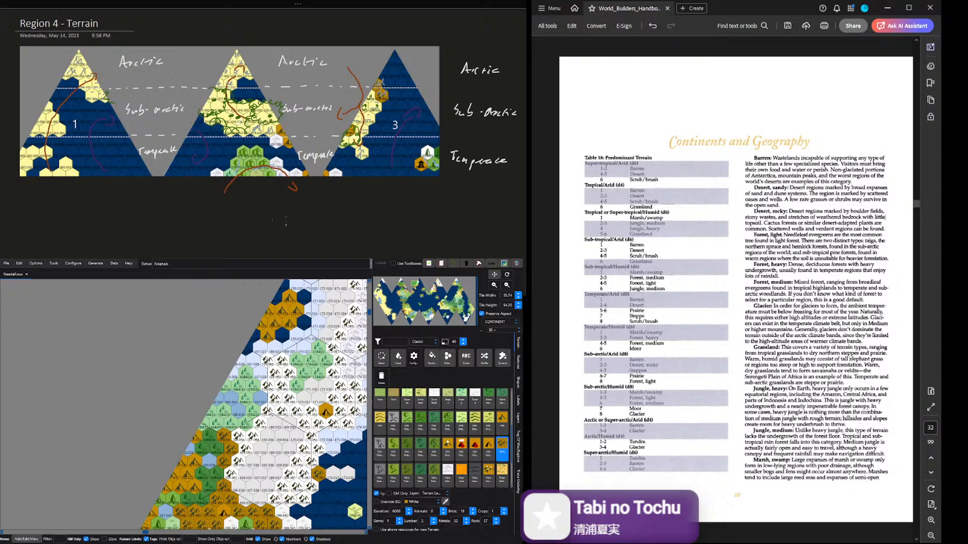
click(318, 474)
scroll(333, 433, down, 2)
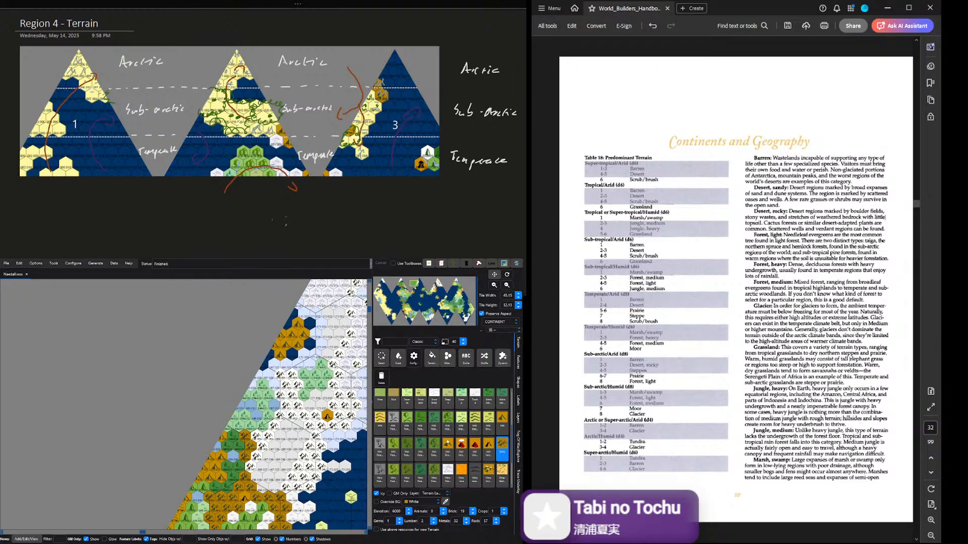
scroll(313, 494, up, 5)
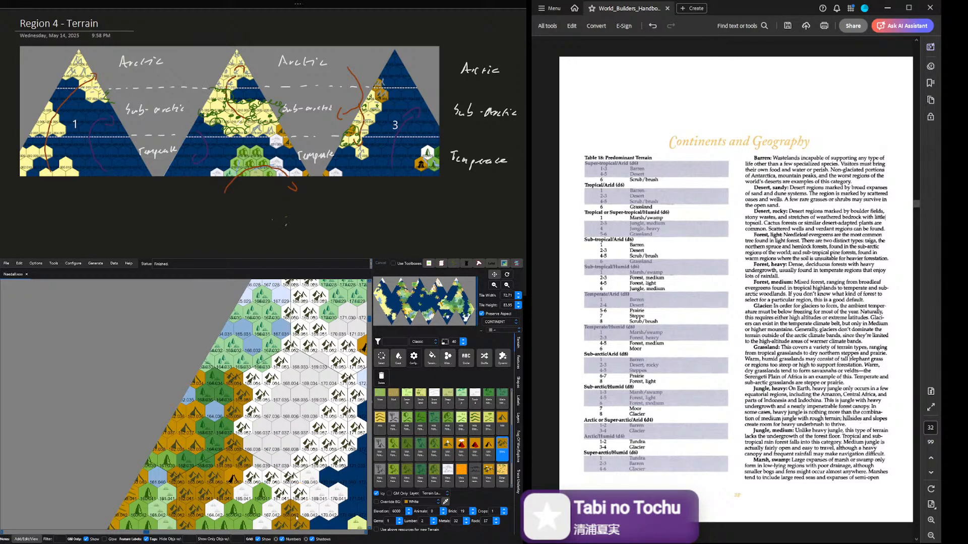
scroll(293, 511, down, 1)
click(292, 514)
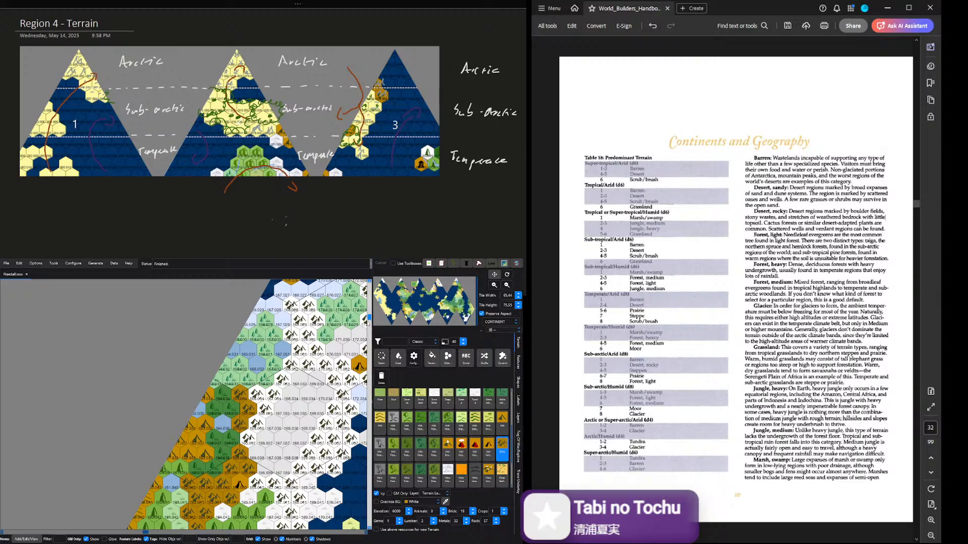
Step: Extend the icy mountains over the brown ridges around the white valley's southern end, down to the neck of the southern peninsula
drag(369, 318, 361, 334)
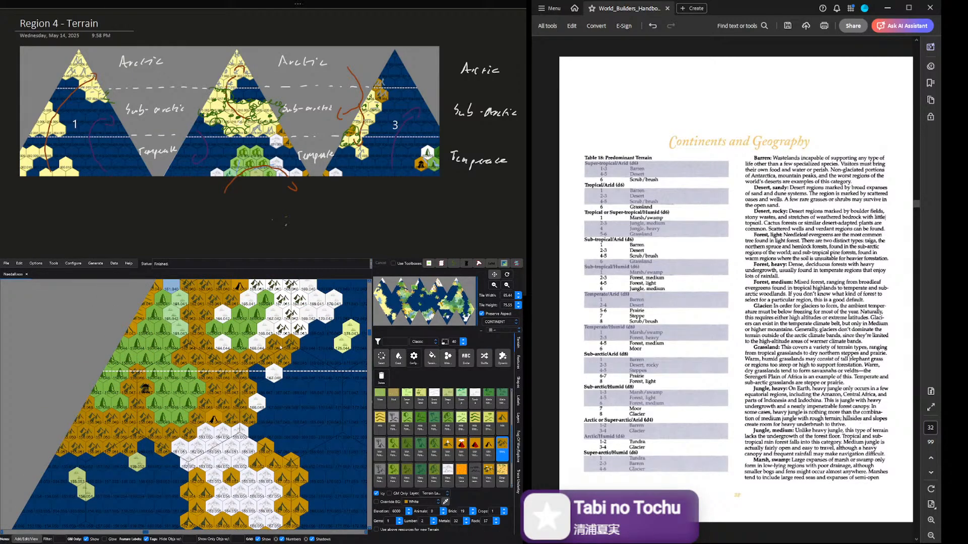
mouse_move(285, 344)
mouse_down()
mouse_move(249, 357)
mouse_move(231, 381)
mouse_move(240, 402)
mouse_move(223, 402)
mouse_move(234, 411)
mouse_move(206, 396)
mouse_move(204, 373)
mouse_move(184, 358)
mouse_move(199, 343)
mouse_move(232, 359)
mouse_up()
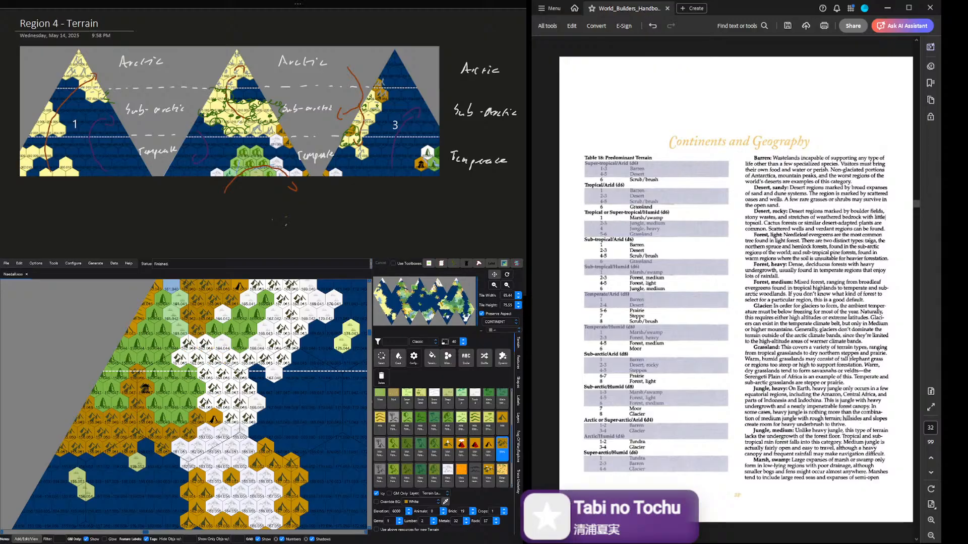
drag(194, 323, 212, 317)
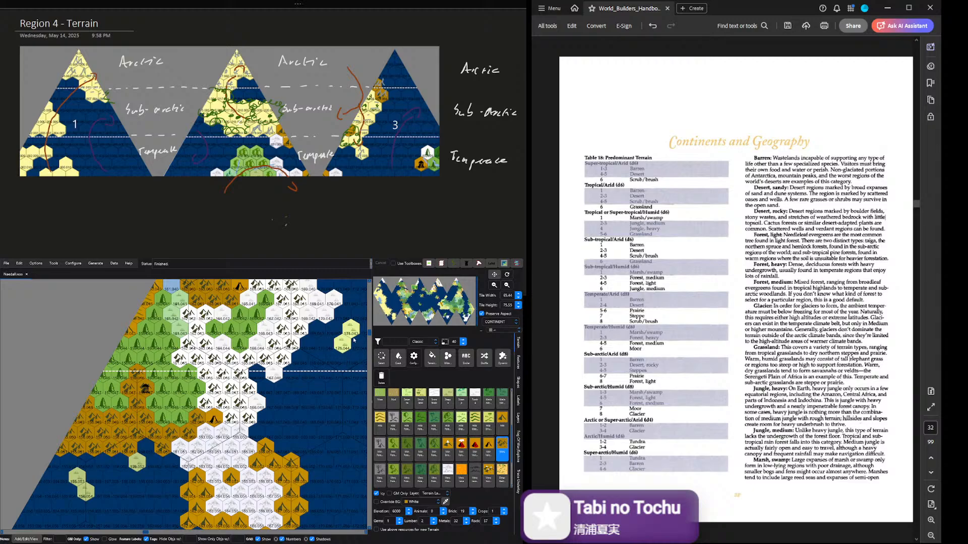
scroll(354, 340, up, 5)
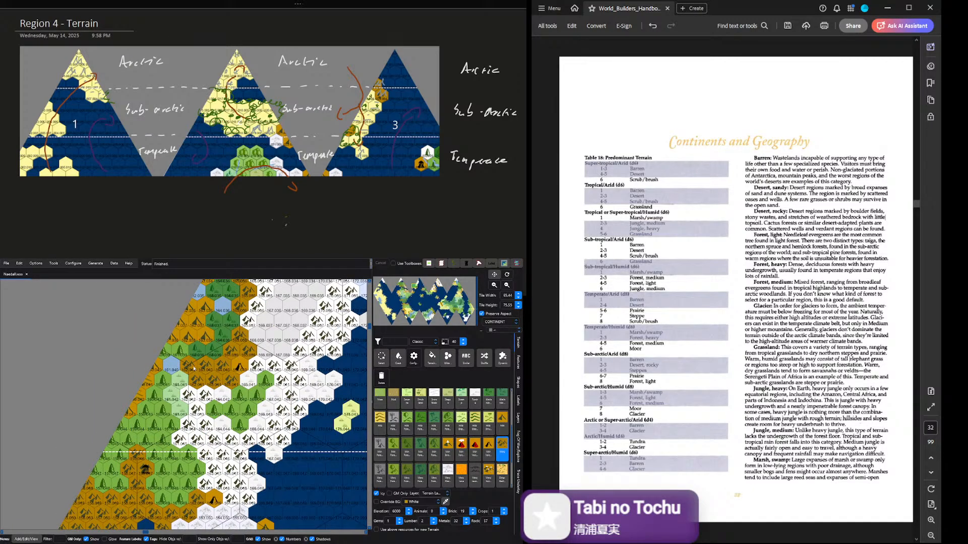
mouse_move(194, 370)
mouse_down()
mouse_move(217, 379)
mouse_move(239, 334)
mouse_move(248, 350)
mouse_move(247, 293)
mouse_up()
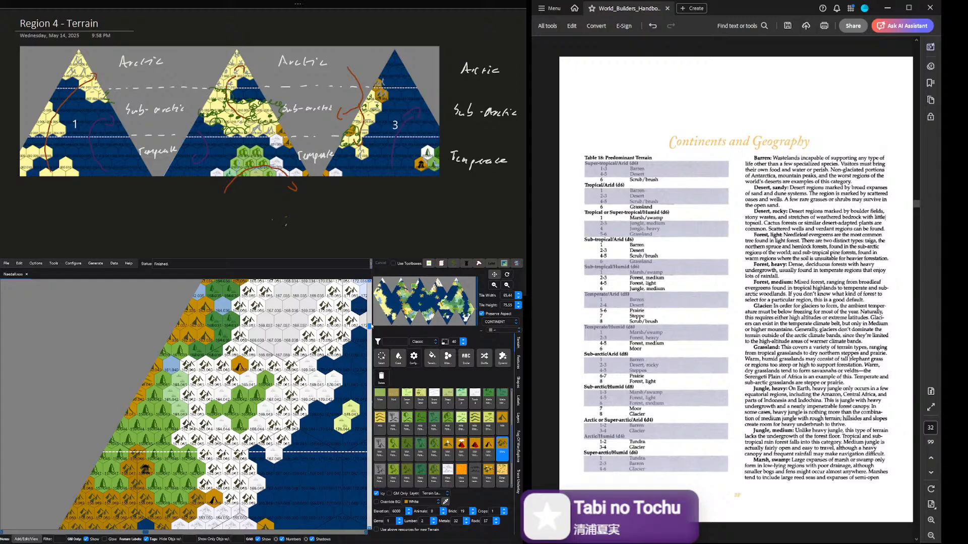
Step: Try the peaked mountain terrain on the brown cluster at triangle 3's western edge, then repaint those hexes with Icy turned off
scroll(370, 327, up, 6)
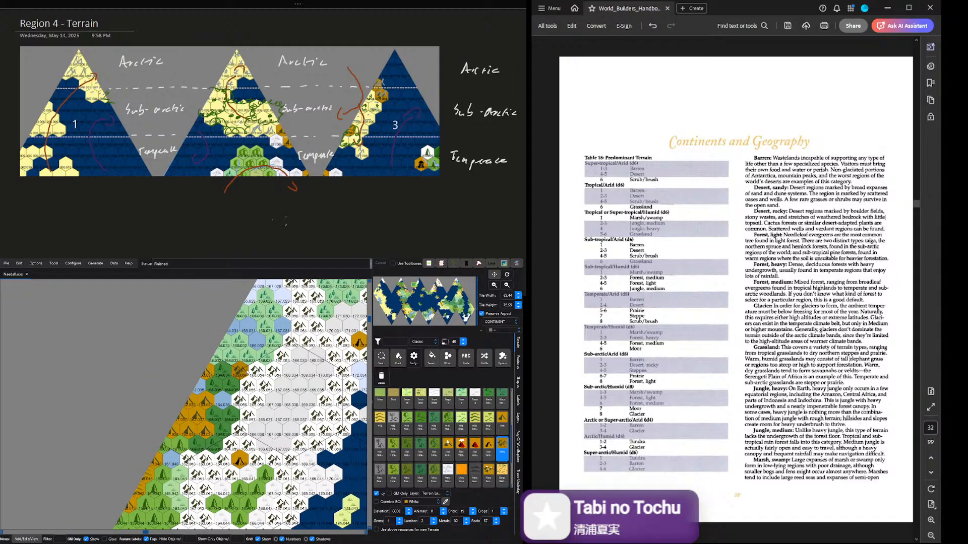
scroll(370, 327, down, 2)
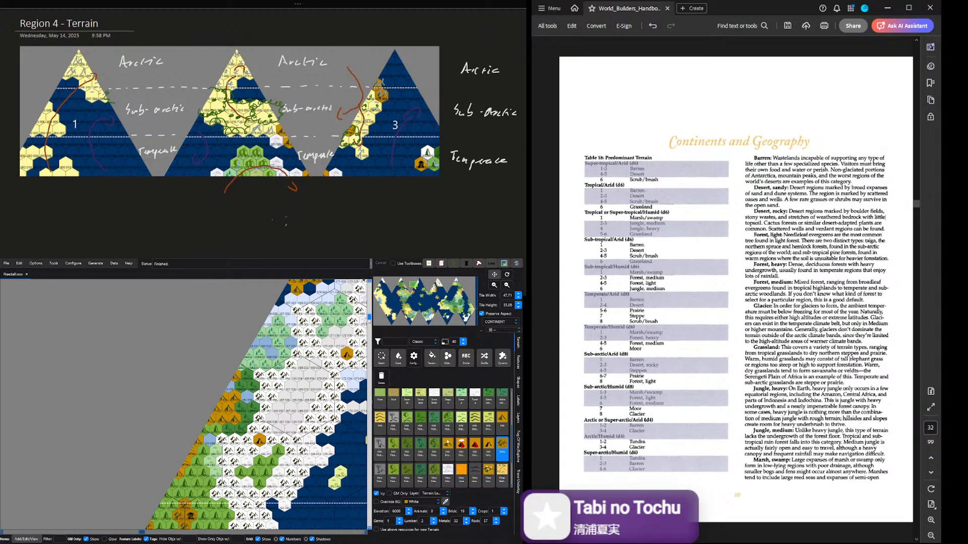
scroll(370, 327, up, 8)
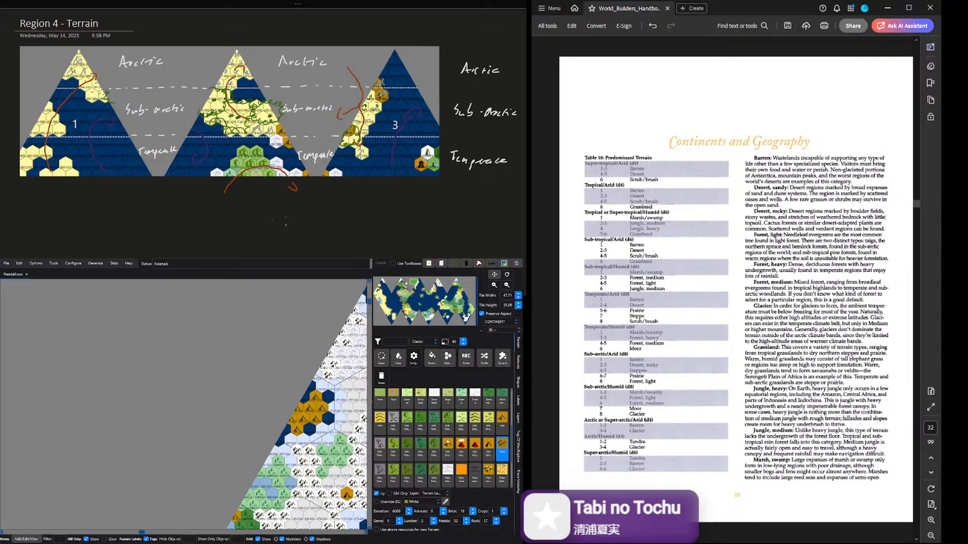
drag(407, 285, 411, 288)
scroll(333, 321, up, 1)
scroll(242, 419, down, 2)
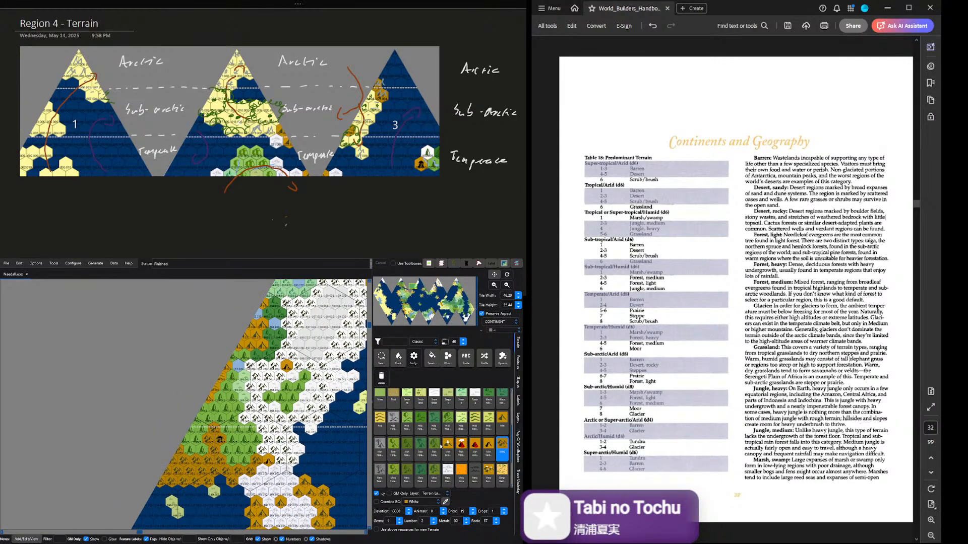
click(502, 423)
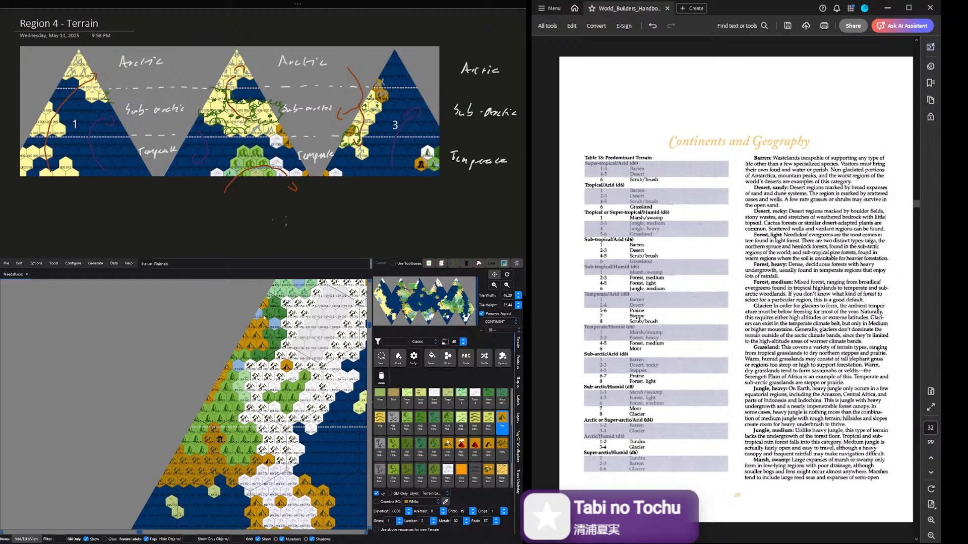
mouse_move(264, 327)
mouse_down()
mouse_move(254, 328)
mouse_move(262, 344)
mouse_up()
scroll(285, 332, down, 3)
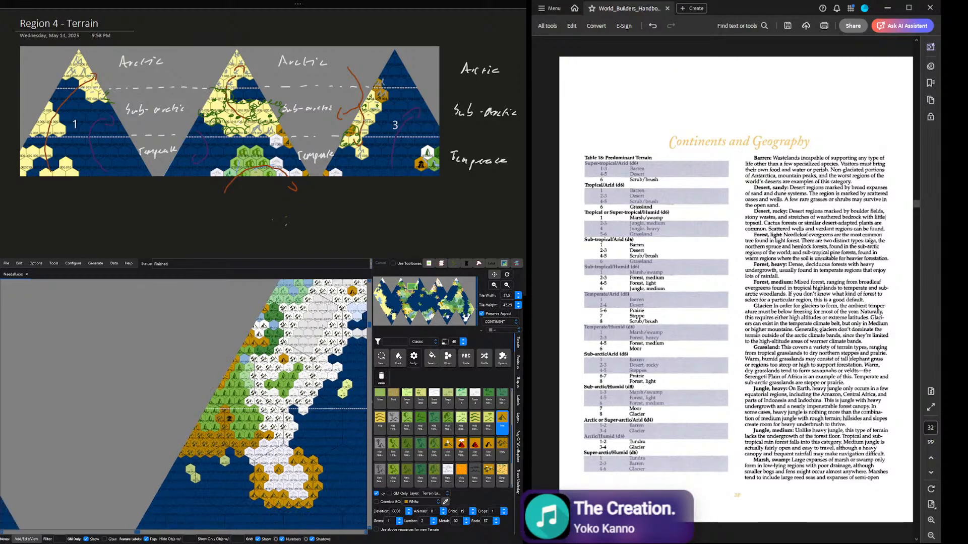
click(376, 494)
drag(254, 327, 267, 335)
Step: Turn Icy back on and repaint the brown mountain cluster on triangle 3's northwestern edge, beside the inlet, as icy peaks
drag(411, 288, 416, 281)
scroll(237, 434, up, 4)
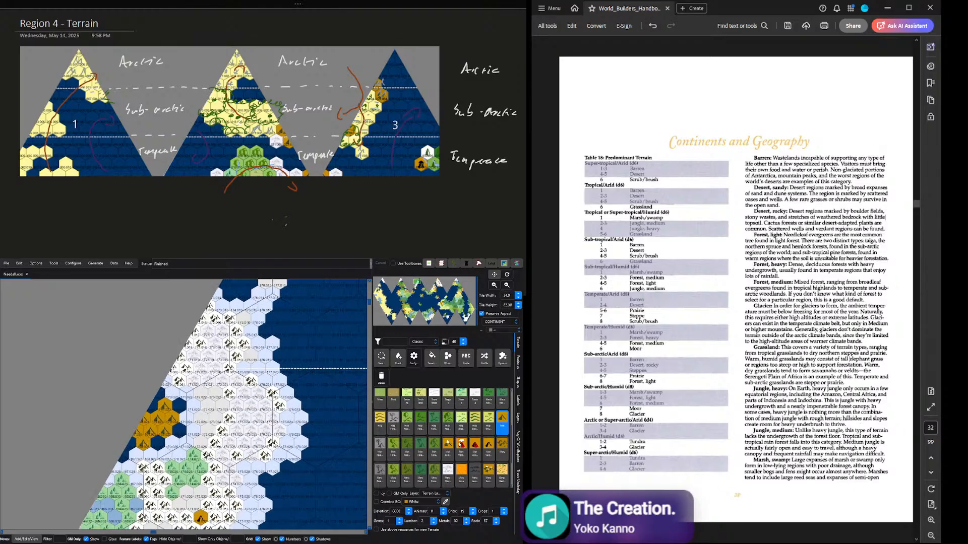
click(376, 493)
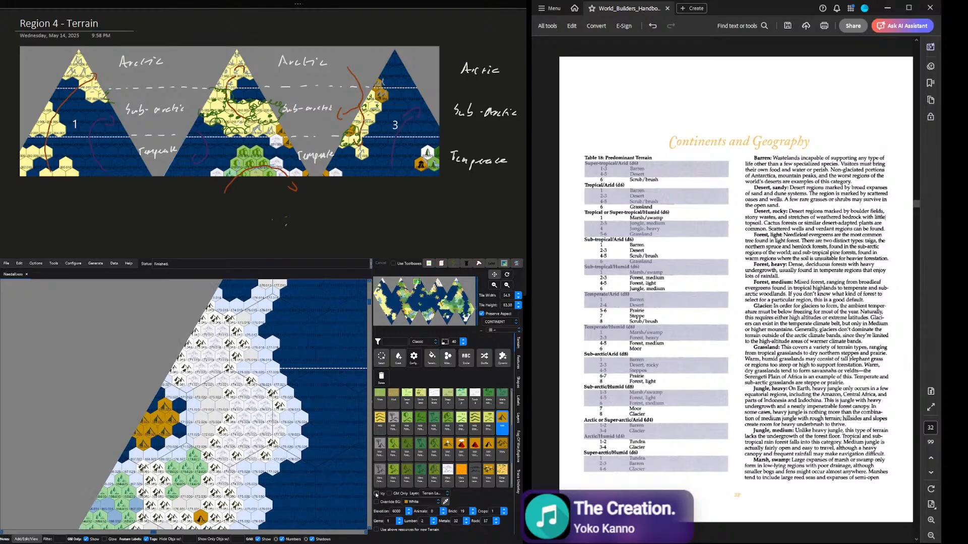
click(142, 442)
click(150, 423)
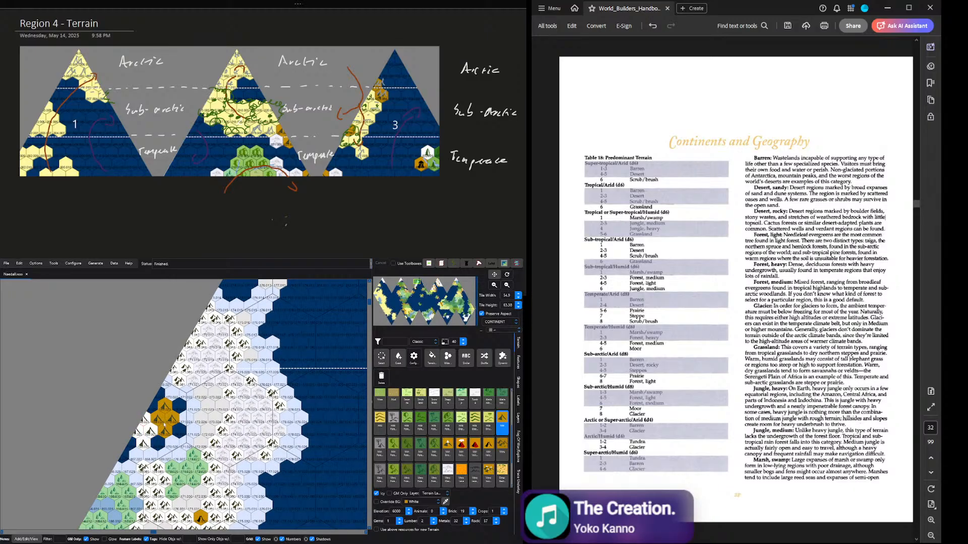
click(163, 425)
click(165, 408)
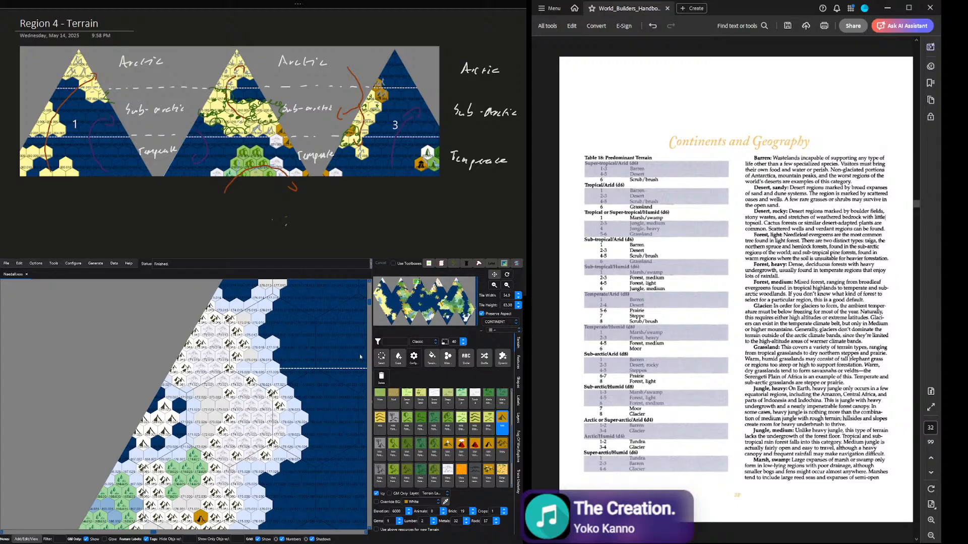
Step: Turn off Icy, restore brown mountains along the southern peninsula's eastern side, and paint the brown ridge joining it to the mainland
scroll(311, 350, down, 3)
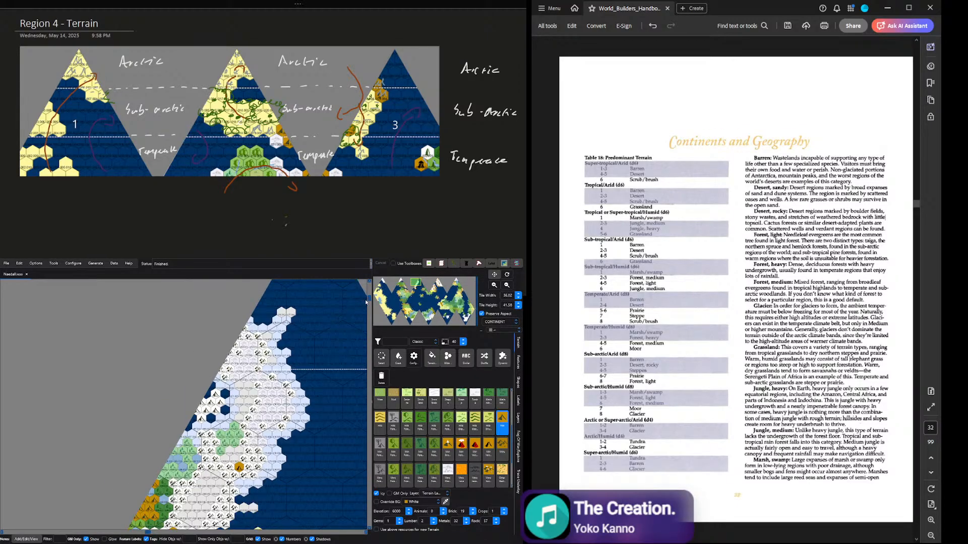
drag(368, 302, 368, 330)
scroll(186, 432, up, 1)
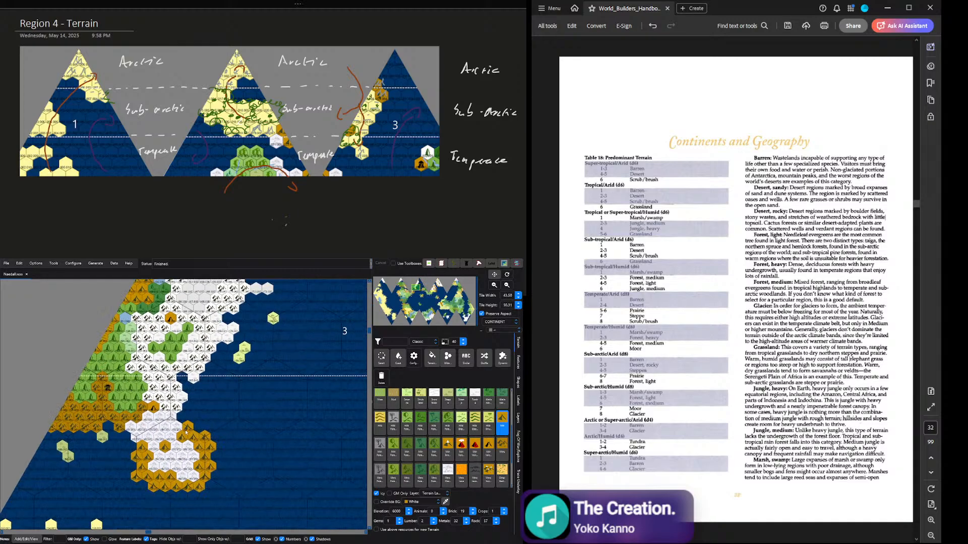
scroll(186, 432, up, 1)
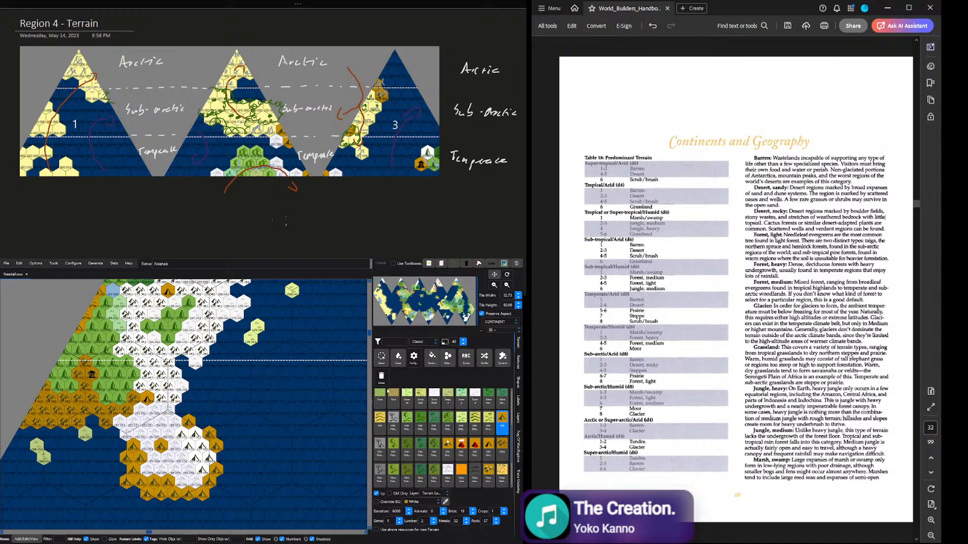
click(448, 447)
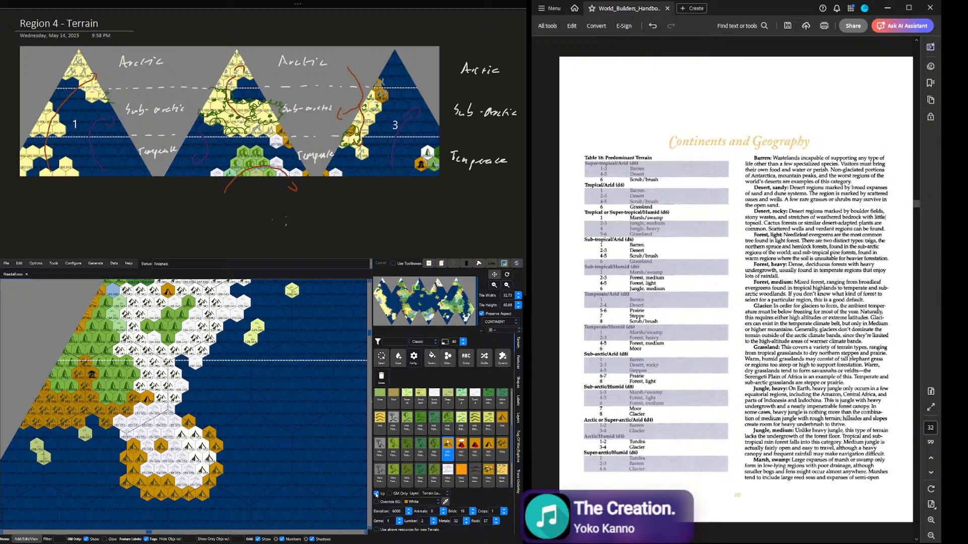
click(376, 495)
mouse_move(182, 434)
mouse_down()
mouse_move(209, 459)
mouse_move(202, 470)
mouse_up()
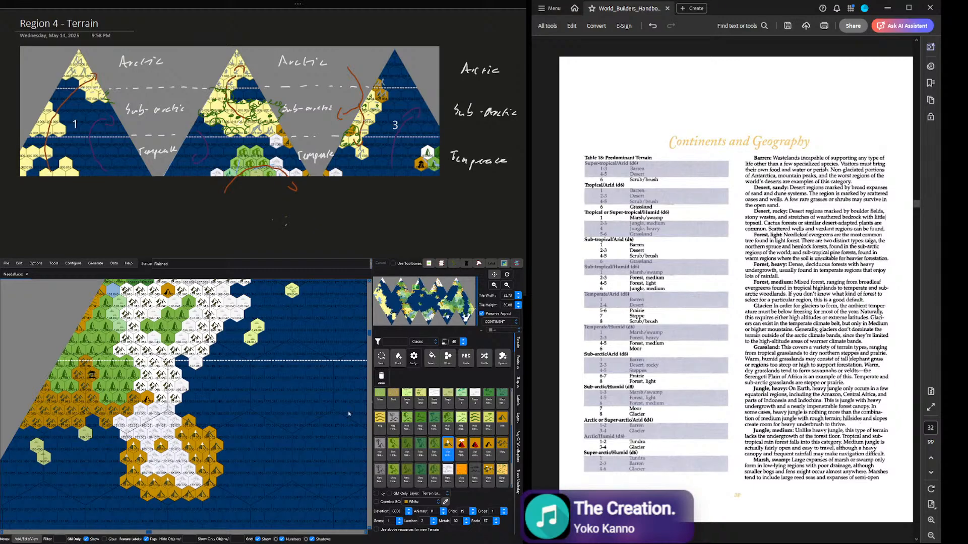
click(490, 471)
drag(110, 421, 135, 399)
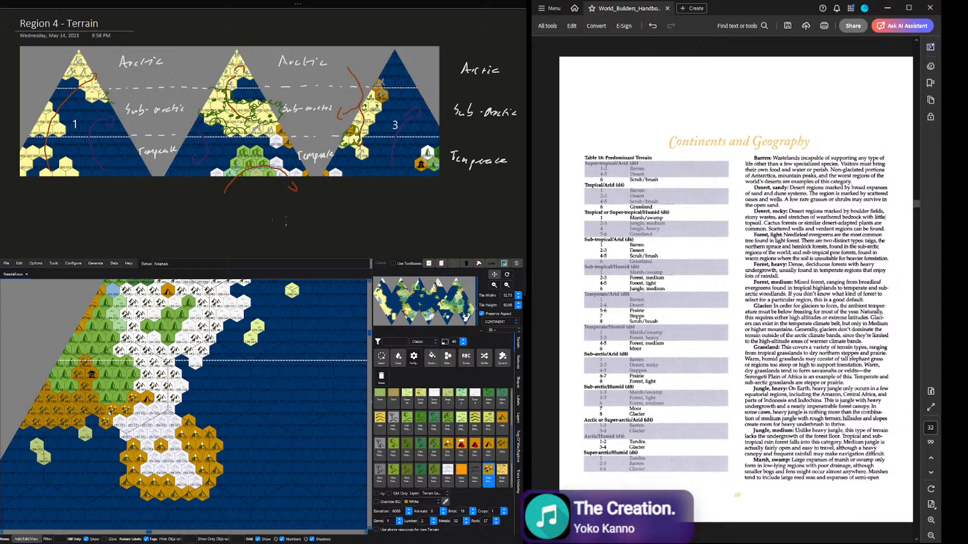
Step: Turn on Icy and repaint the isolated brown mountain hexes within triangle 3's white highlands as icy mountains
scroll(84, 364, down, 4)
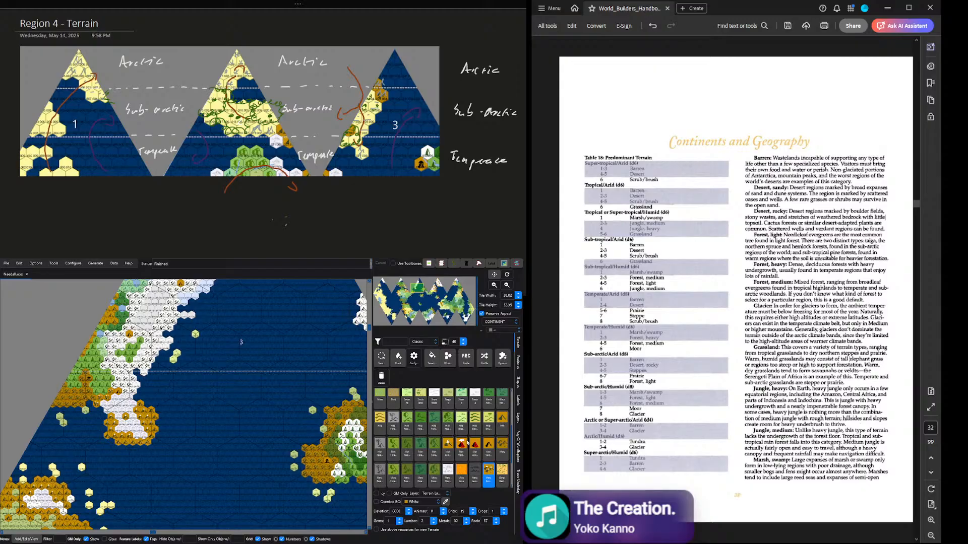
click(484, 450)
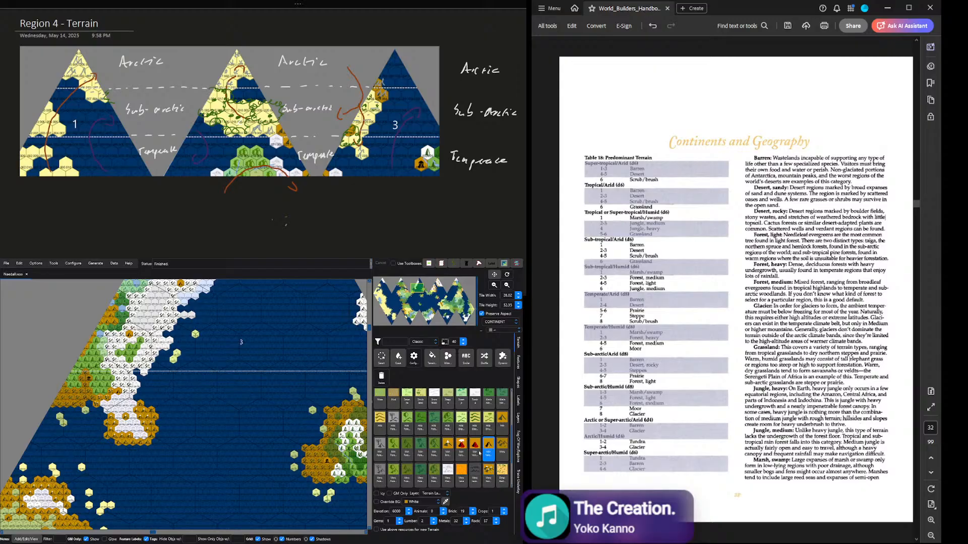
click(376, 494)
drag(369, 335, 369, 308)
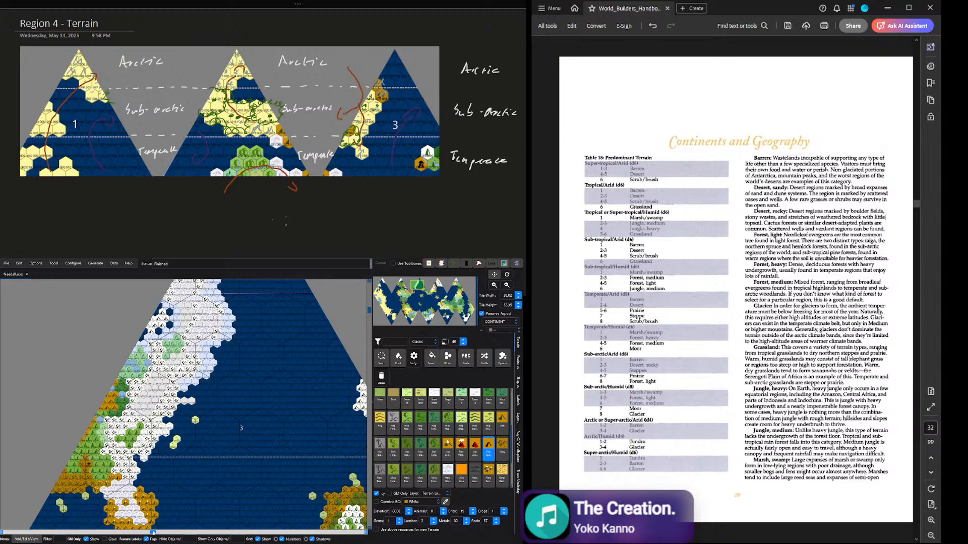
Step: Paint icy evergreen forest over the green patch among the icy mountains at the white valley's southern end
drag(153, 533, 143, 533)
scroll(211, 452, up, 5)
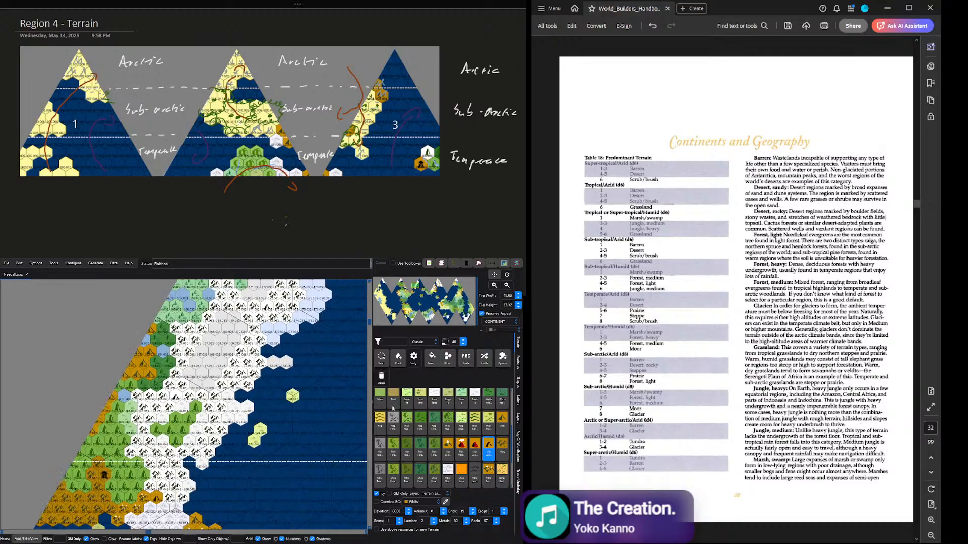
scroll(393, 408, up, 4)
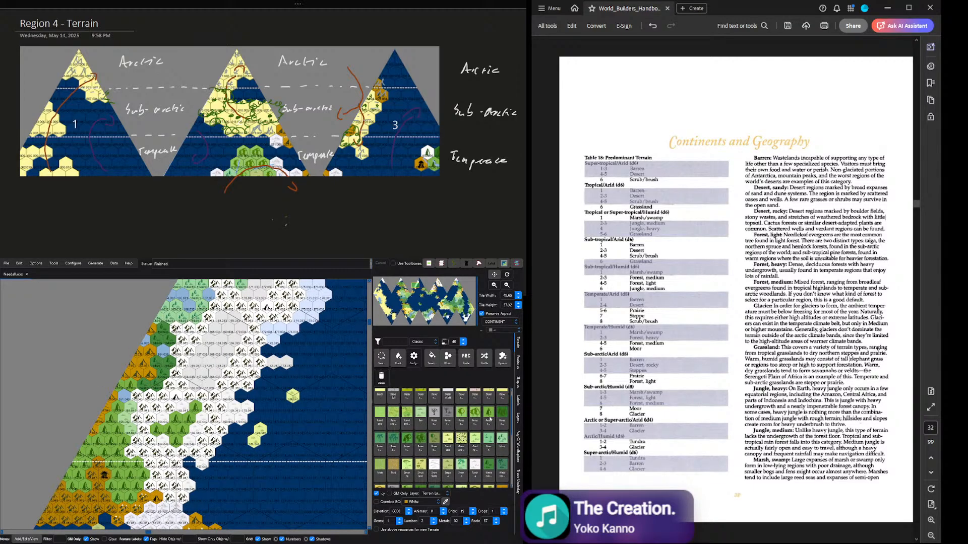
click(487, 417)
mouse_move(161, 429)
mouse_down()
mouse_move(135, 441)
mouse_move(197, 408)
mouse_up()
scroll(352, 303, down, 1)
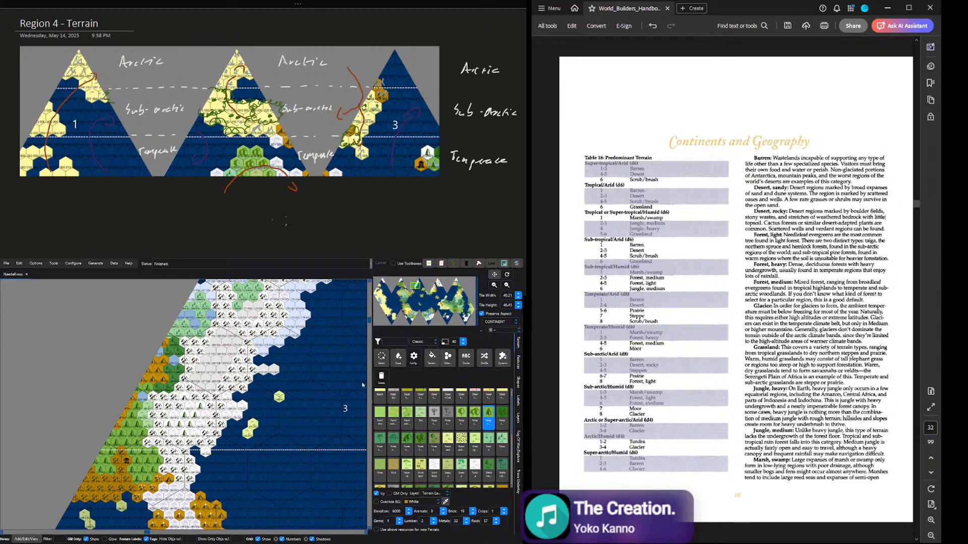
Step: Choose a denser icy forest terrain and paint it over the green hexes in the southern part of triangle 3's northern forest patch
scroll(302, 353, up, 2)
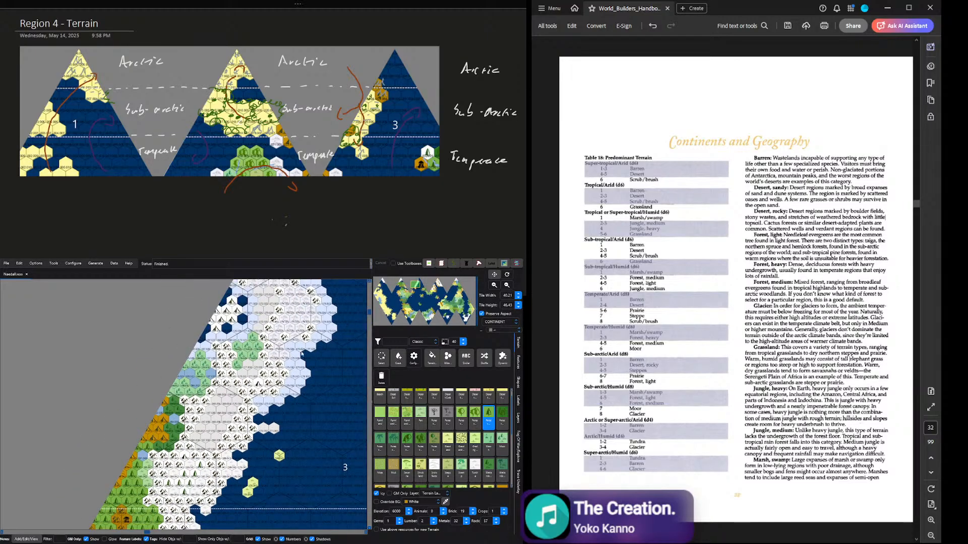
scroll(247, 386, up, 1)
scroll(455, 440, down, 1)
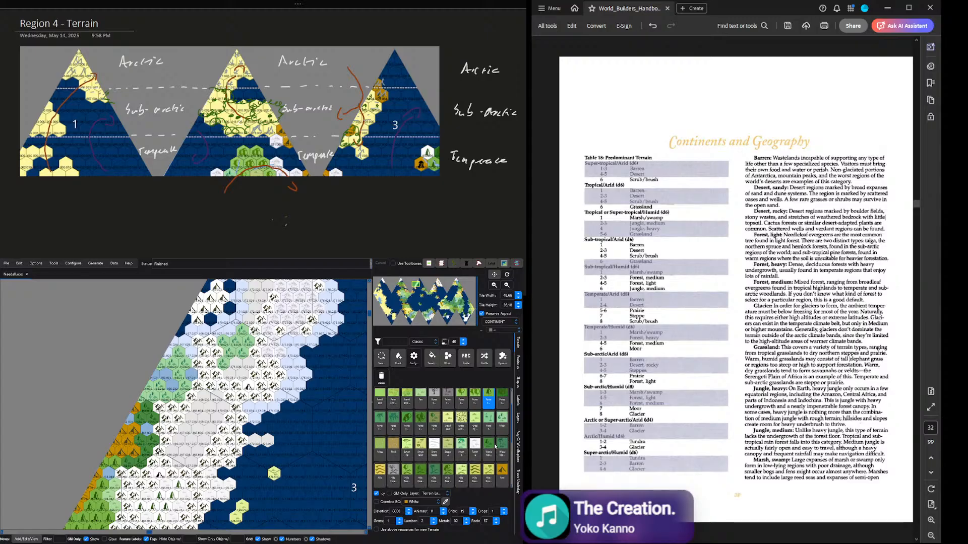
scroll(478, 444, up, 1)
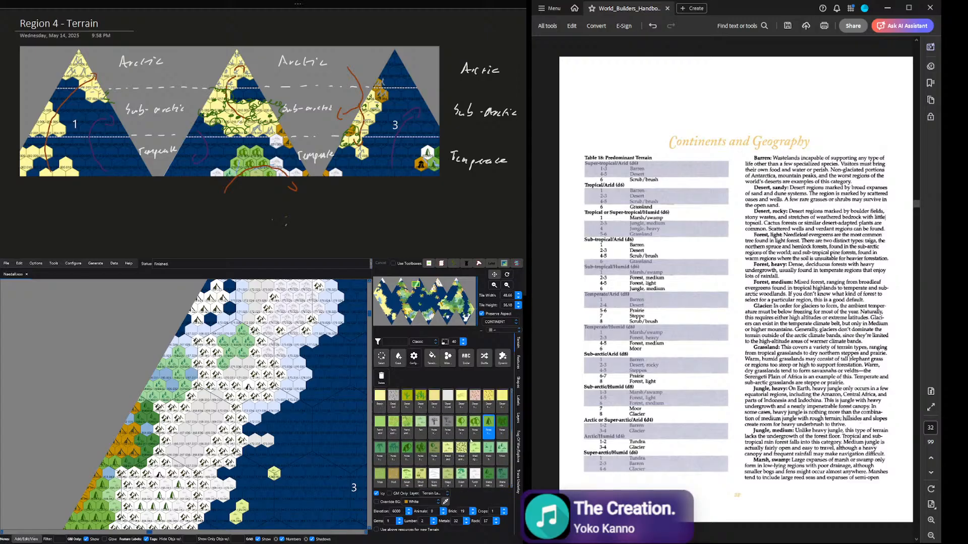
click(503, 437)
scroll(479, 439, down, 1)
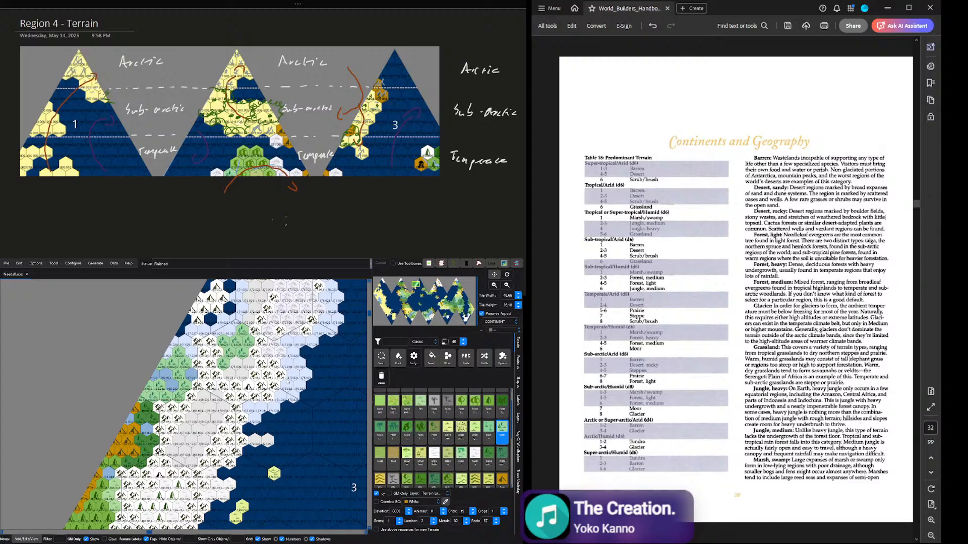
drag(229, 361, 244, 354)
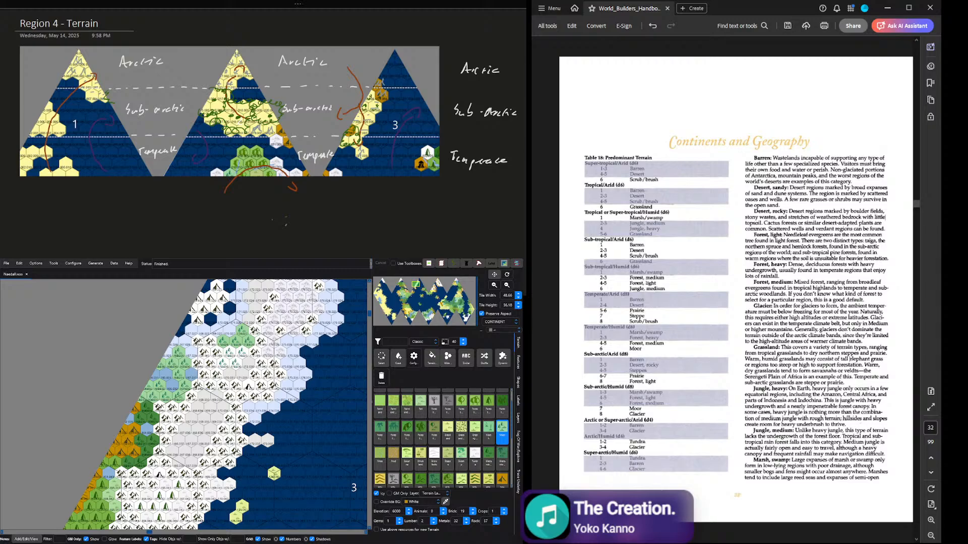
Step: Paint the lighter icy forest variant on scattered green hexes around that patch and along the northwestern edge of triangle 3
click(488, 433)
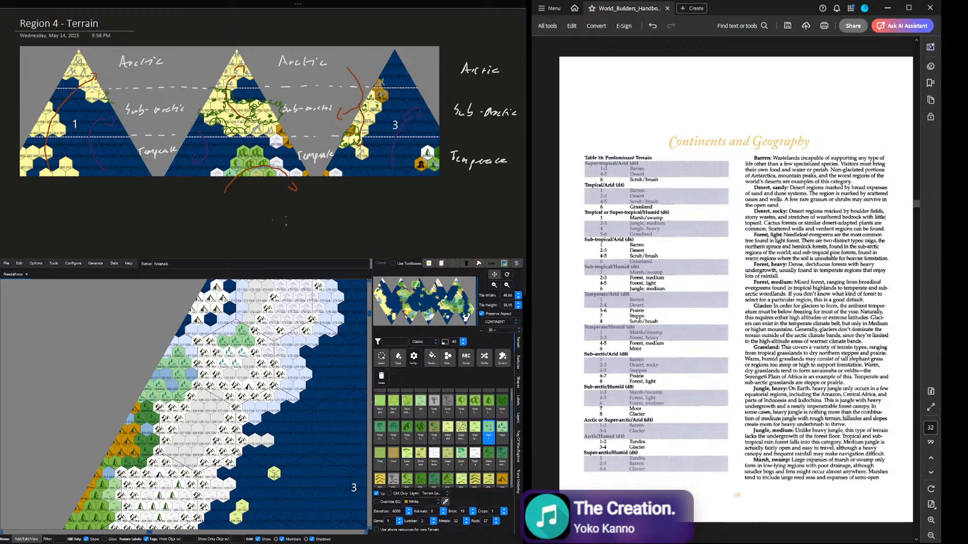
click(223, 342)
click(175, 357)
click(161, 363)
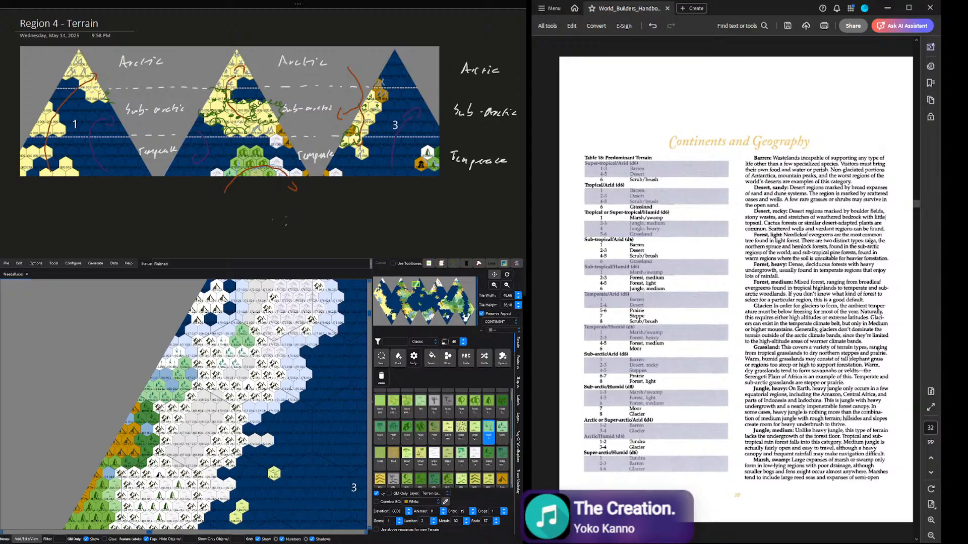
Step: Switch back to the denser icy forest and fill the remaining green hexes near triangle 3's northwestern edge
click(502, 432)
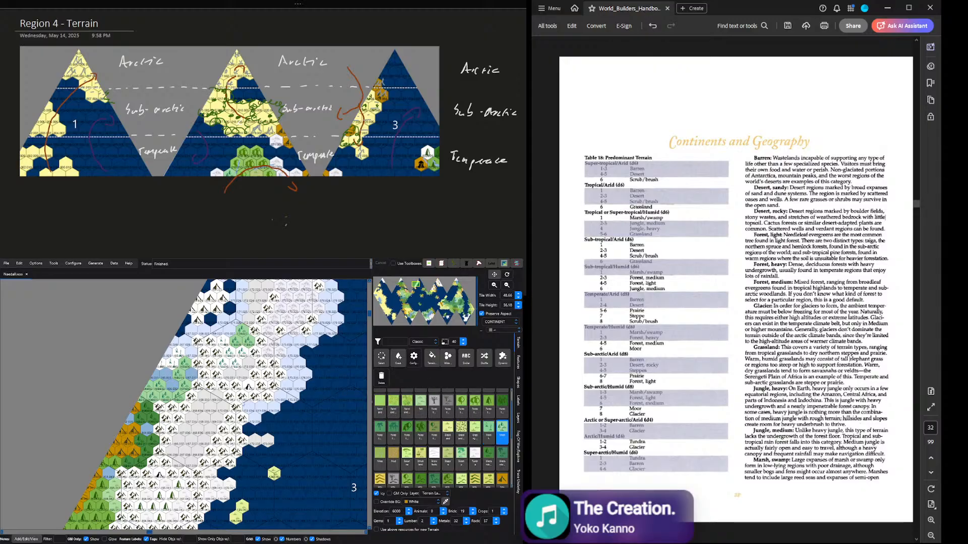
click(185, 363)
click(179, 375)
click(185, 386)
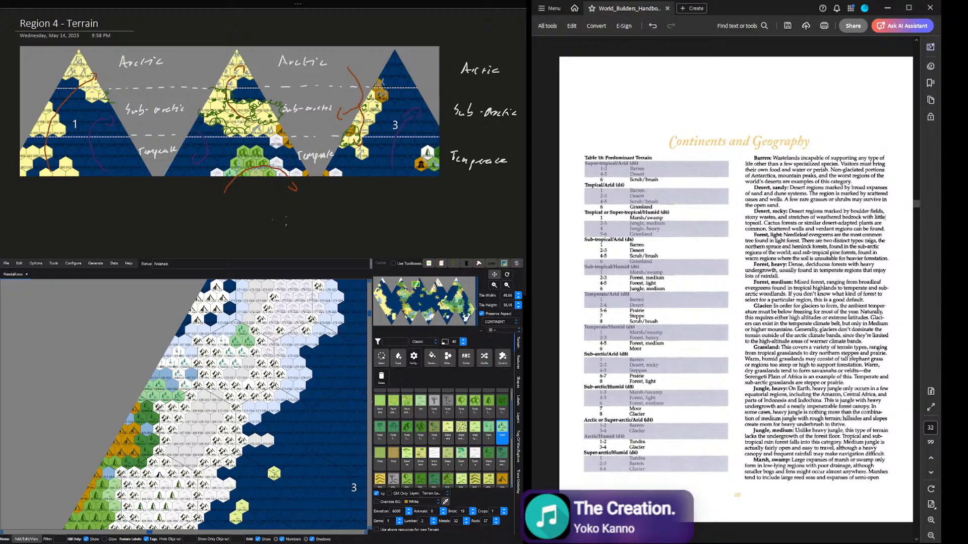
click(179, 396)
click(248, 342)
Step: Choose the forested mountain terrain and paint it on the brown hexes beside the landmark icon in triangle 3's southwestern forest
scroll(184, 481, down, 1)
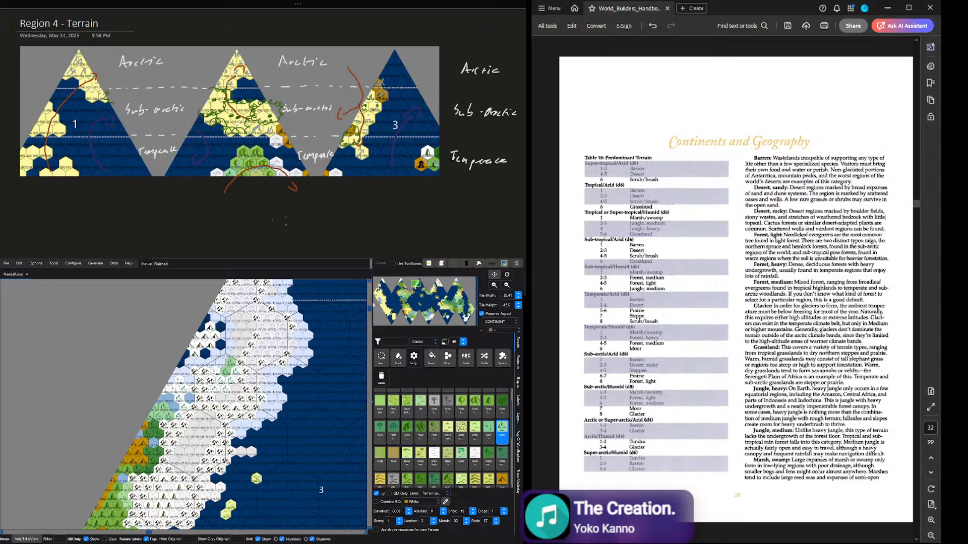
scroll(368, 327, down, 3)
scroll(369, 326, down, 3)
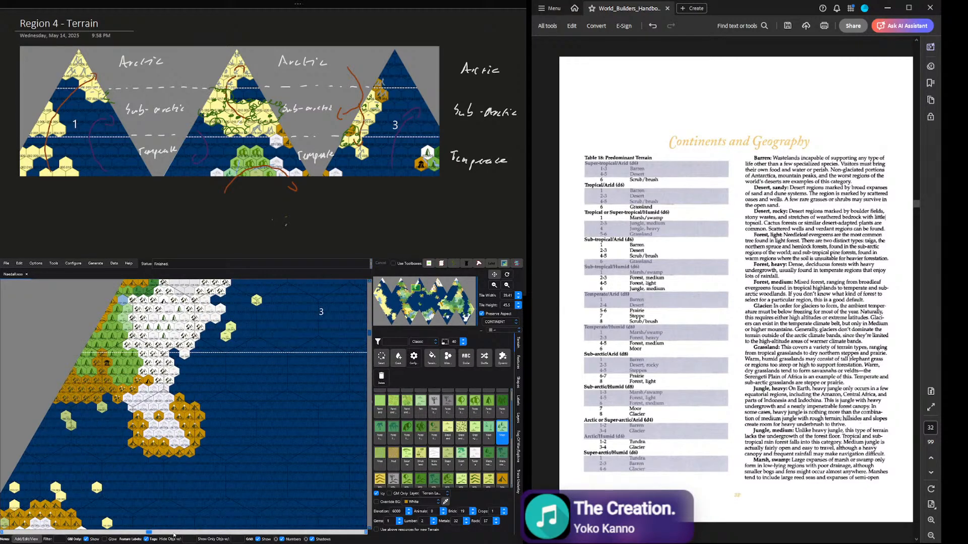
drag(149, 533, 139, 532)
scroll(231, 383, up, 3)
scroll(442, 446, down, 2)
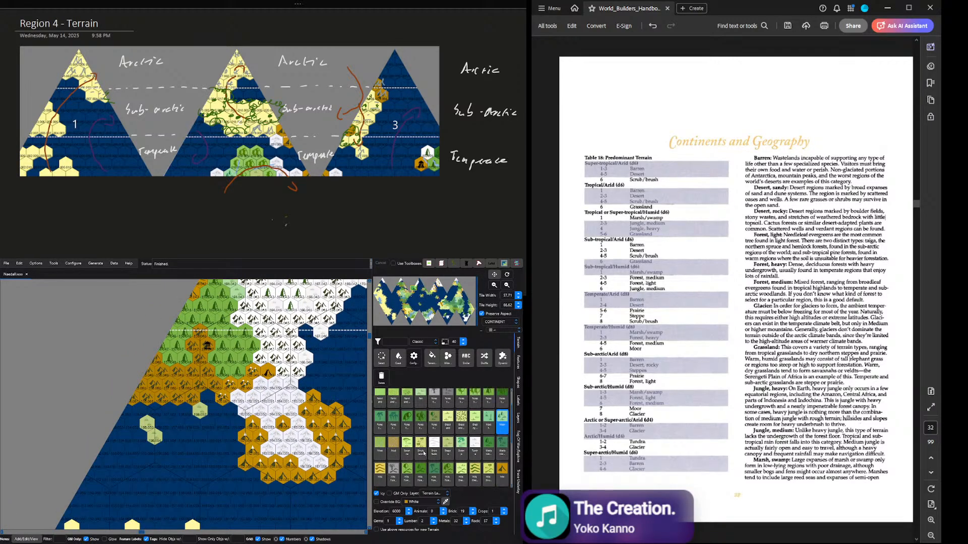
scroll(441, 447, down, 3)
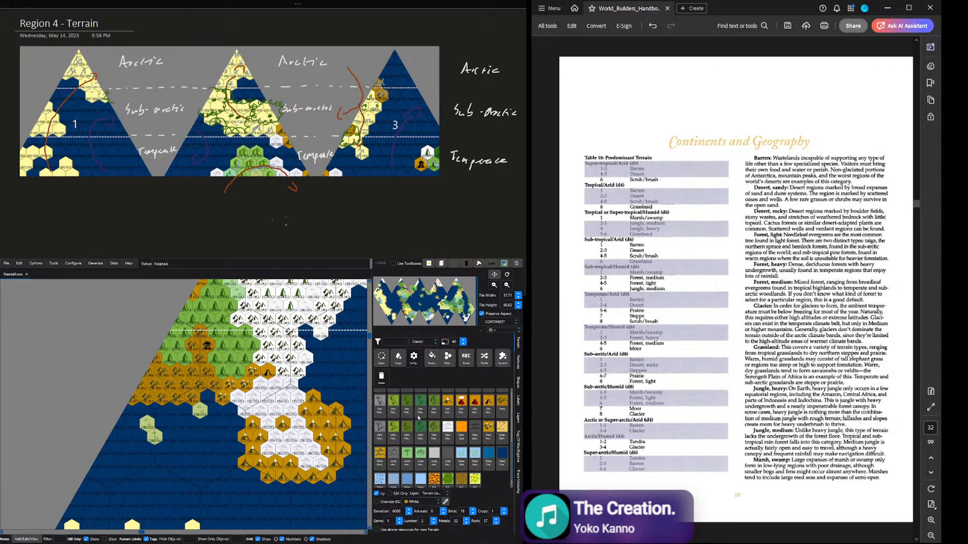
click(406, 428)
drag(196, 333, 192, 346)
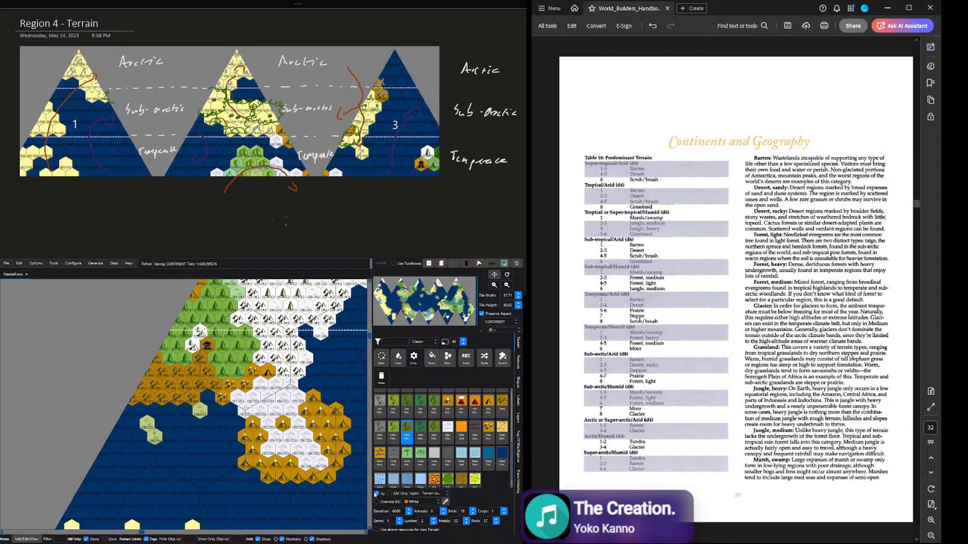
Step: Turn off Icy and repaint the brown mountains around the landmark icon and along the forest's southern rim as green forested mountains
click(376, 493)
click(201, 332)
click(192, 345)
click(200, 357)
click(192, 372)
click(175, 374)
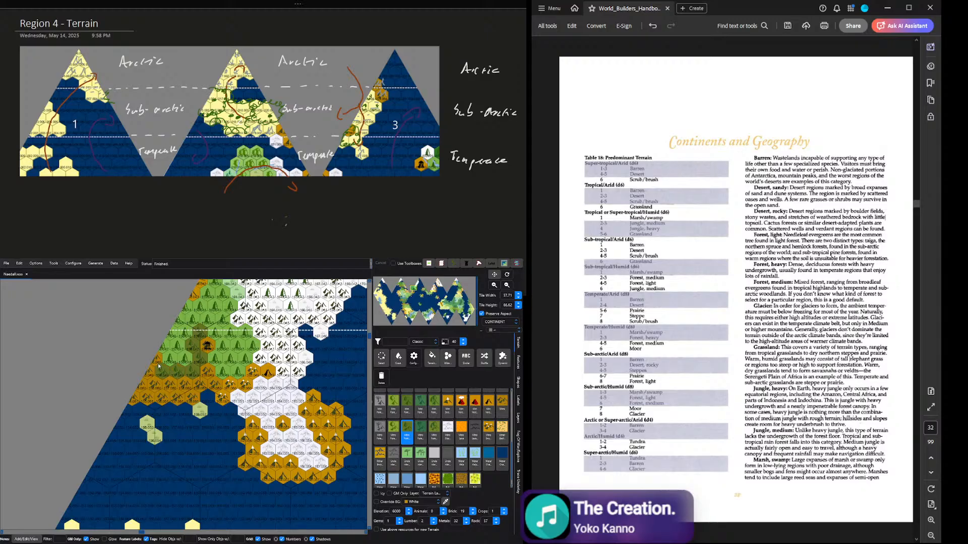
click(157, 361)
click(206, 372)
scroll(291, 353, down, 2)
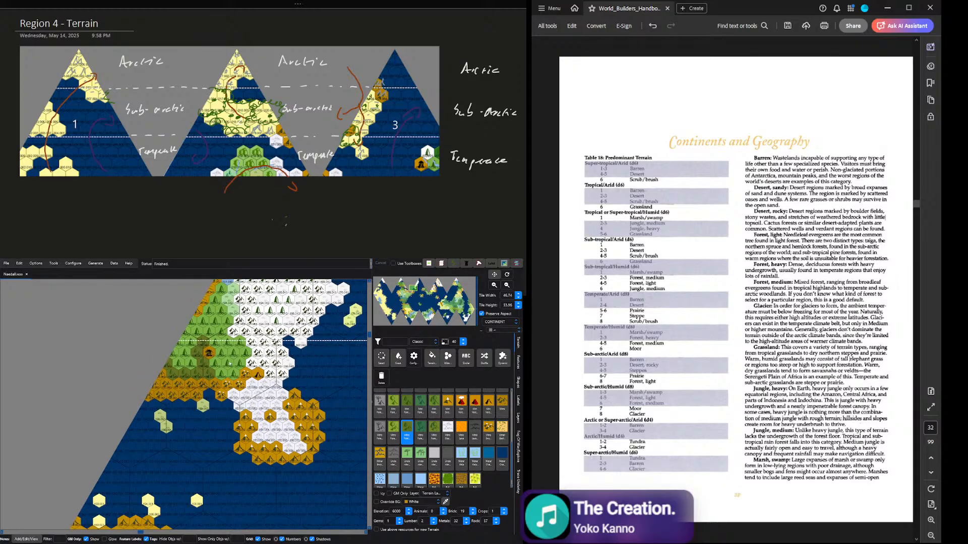
click(213, 356)
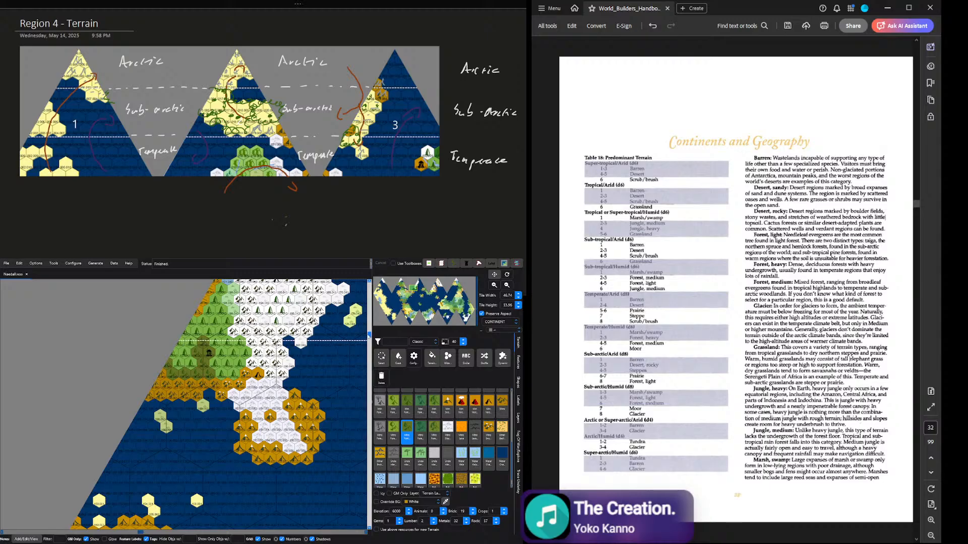
Step: Paint forested mountains over the brown hexes farther north along triangle 3's western edge, including the larger cluster beside the green forest
scroll(295, 331, up, 1)
scroll(295, 332, up, 1)
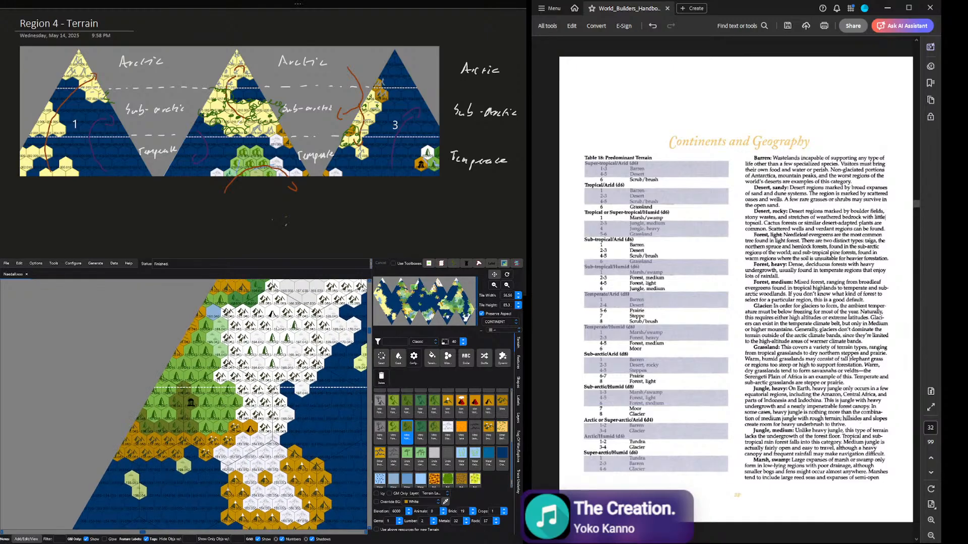
scroll(429, 419, up, 1)
click(408, 414)
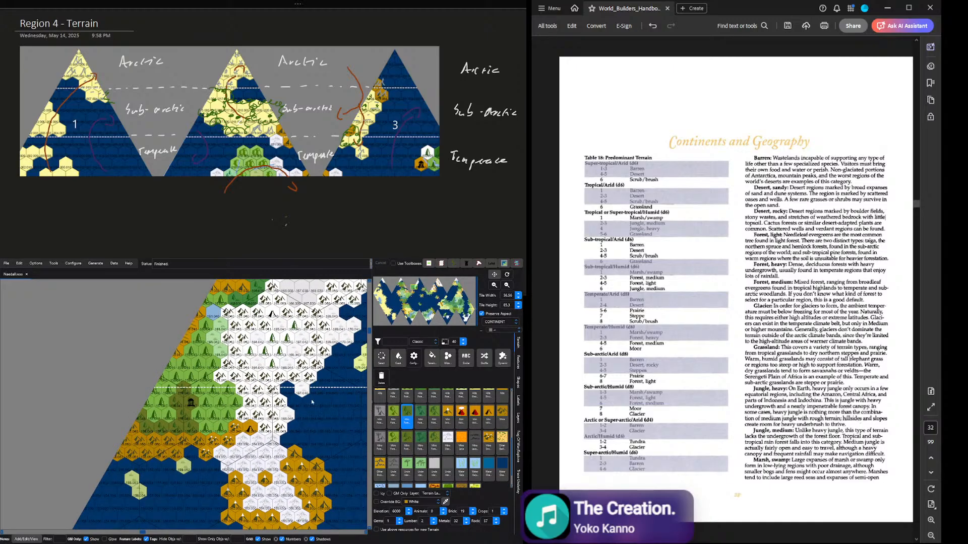
click(202, 313)
drag(221, 290, 243, 299)
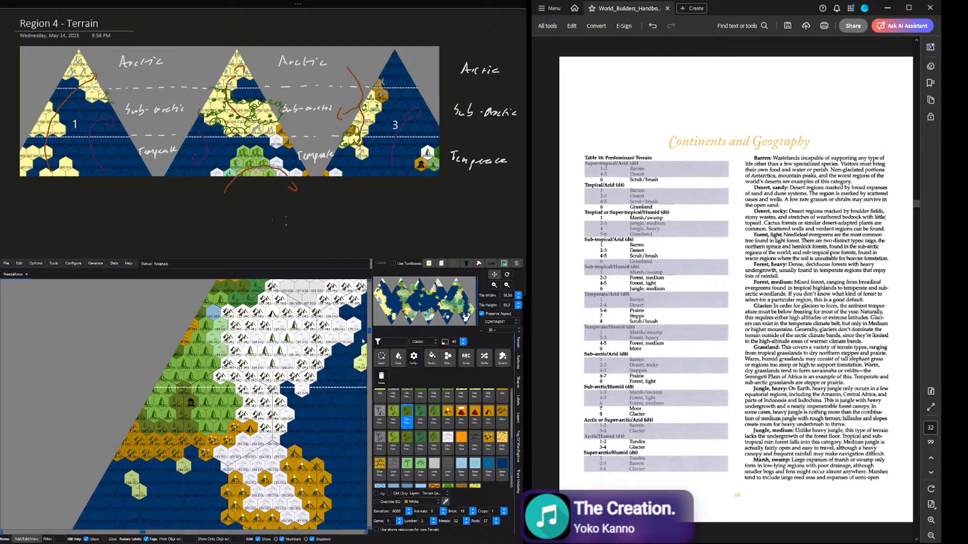
scroll(362, 341, up, 3)
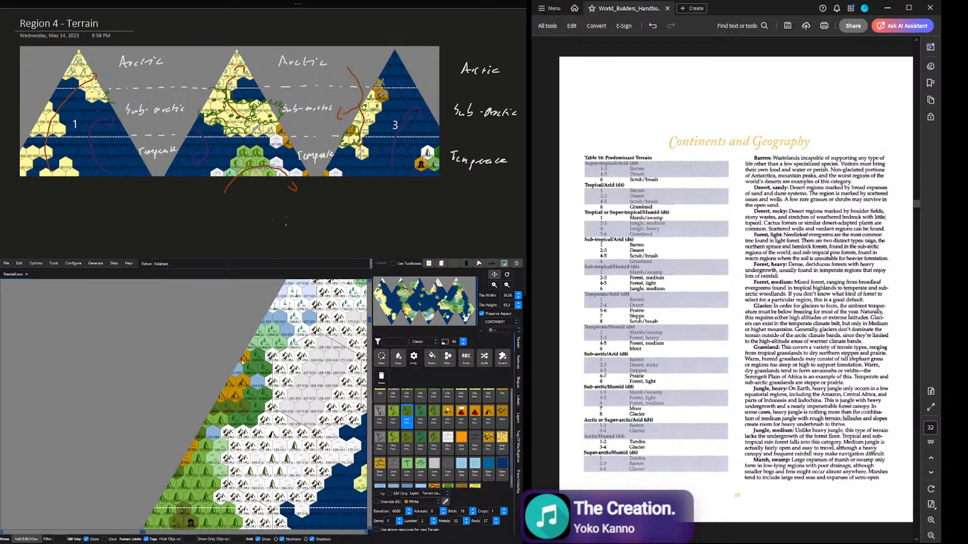
drag(243, 360, 236, 399)
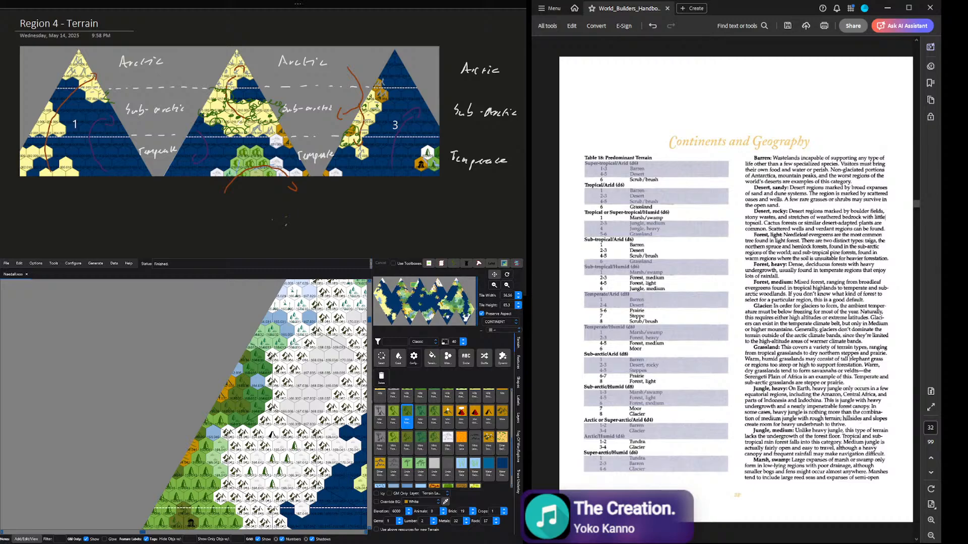
Step: Choose the forested hills terrain and paint it on the brown strip along triangle 3's western edge
scroll(412, 456, up, 1)
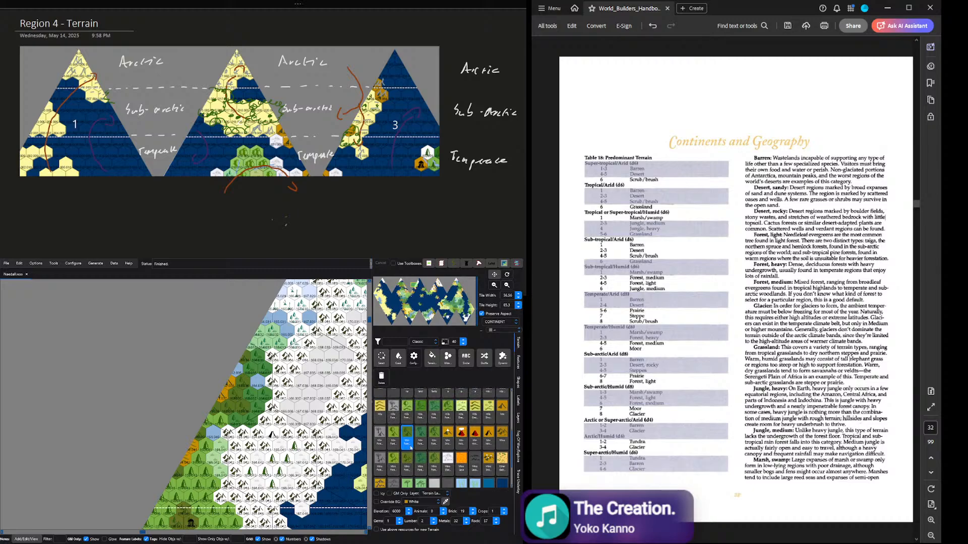
scroll(386, 424, down, 1)
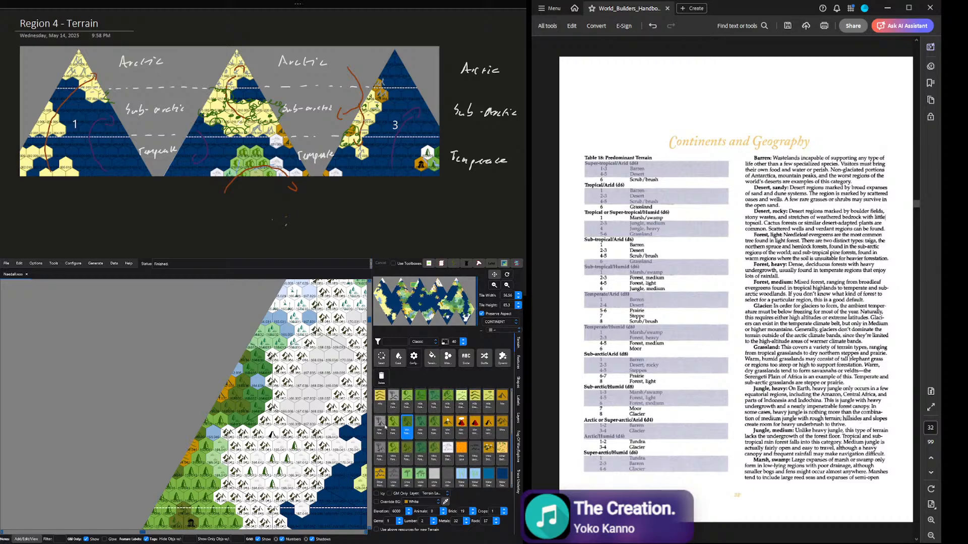
click(421, 401)
click(185, 459)
Step: Examine the repainted terrain of triangle 3 and the neighbouring northern triangle across the continent map
scroll(230, 401, down, 3)
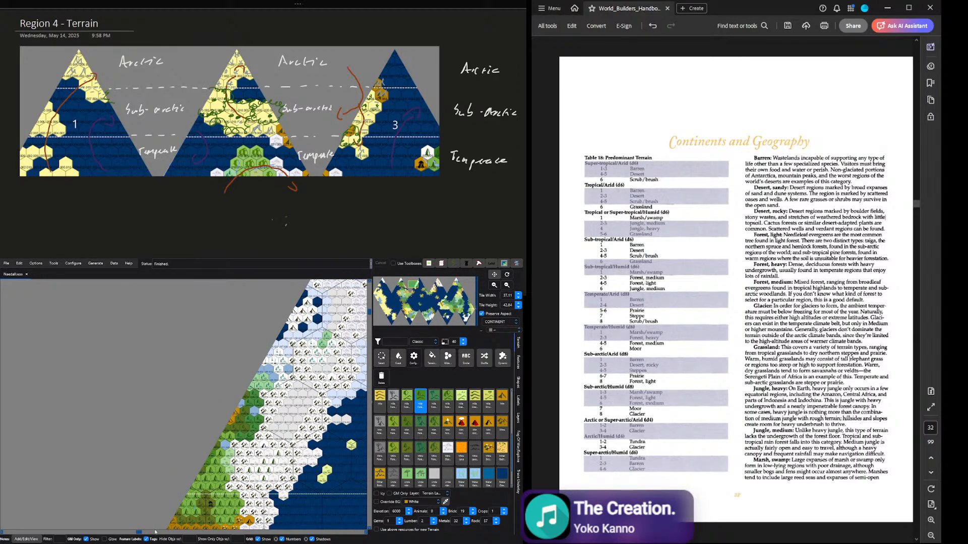
scroll(144, 532, down, 1)
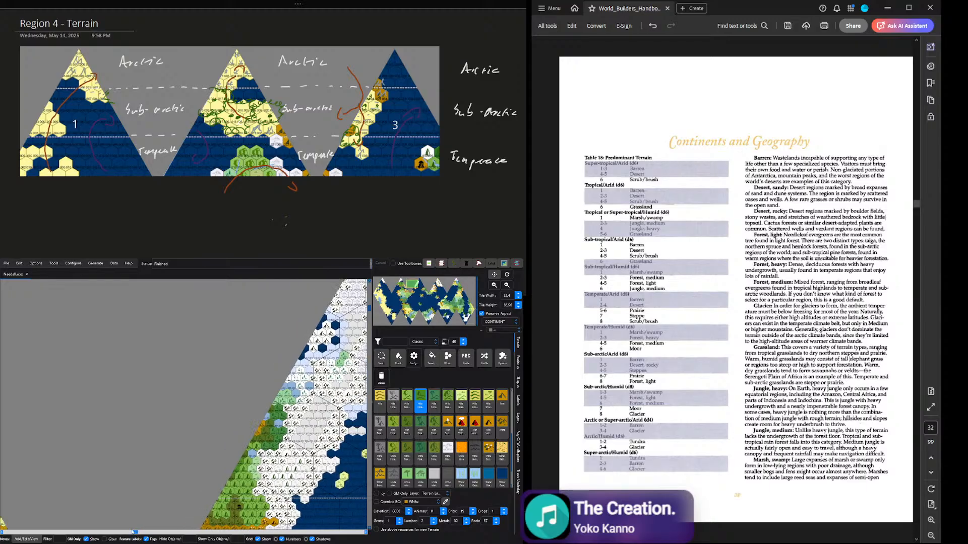
scroll(133, 531, down, 2)
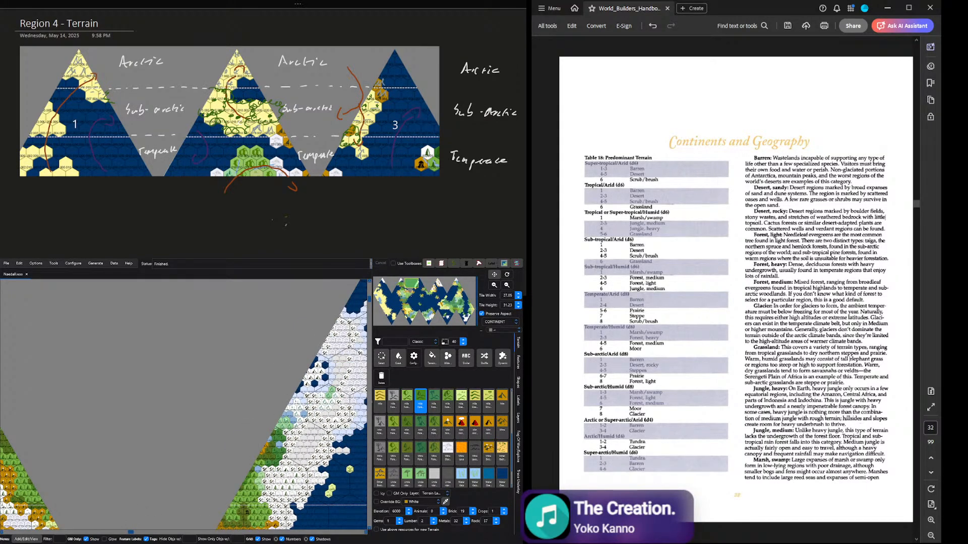
scroll(184, 404, down, 1)
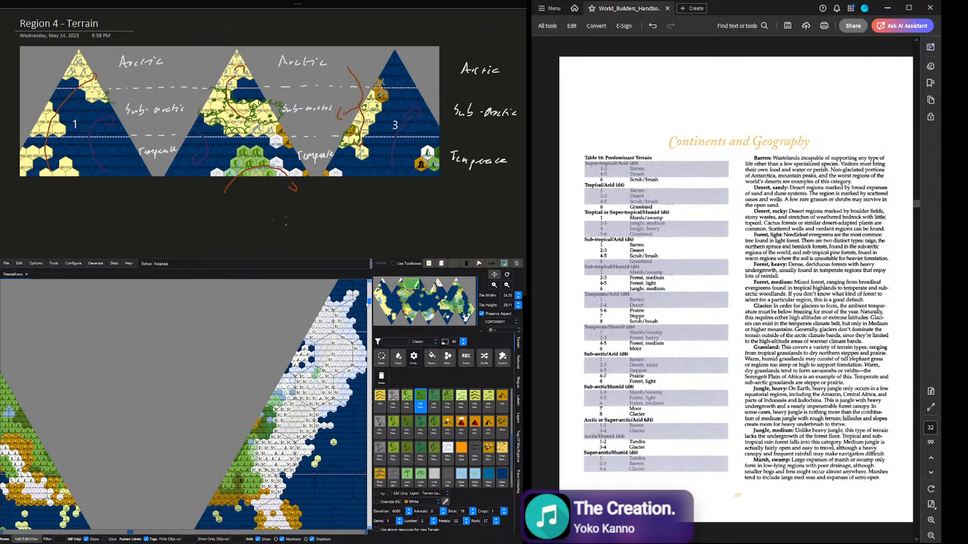
drag(368, 304, 368, 306)
mouse_move(129, 533)
mouse_down()
mouse_move(98, 533)
mouse_move(134, 533)
mouse_up()
scroll(120, 518, down, 2)
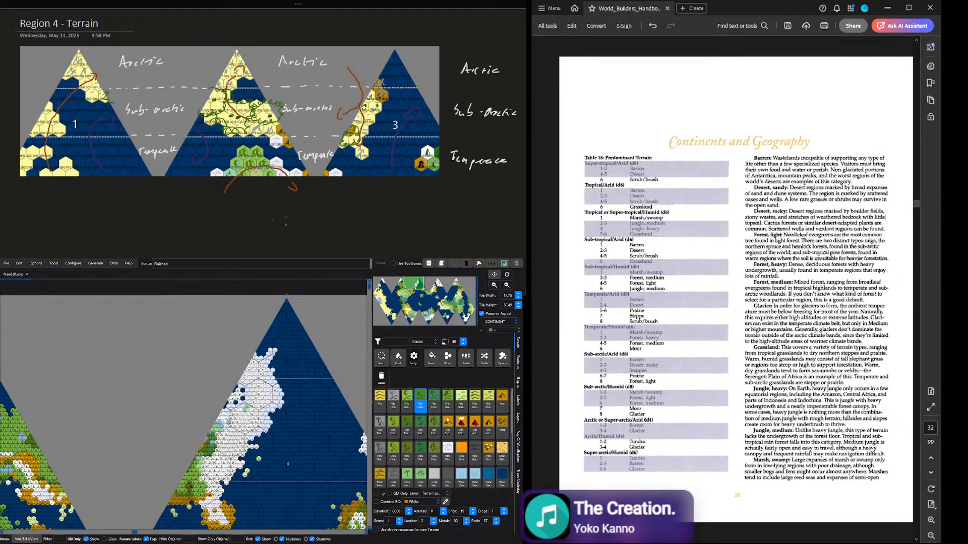
drag(214, 423, 190, 427)
drag(75, 398, 256, 363)
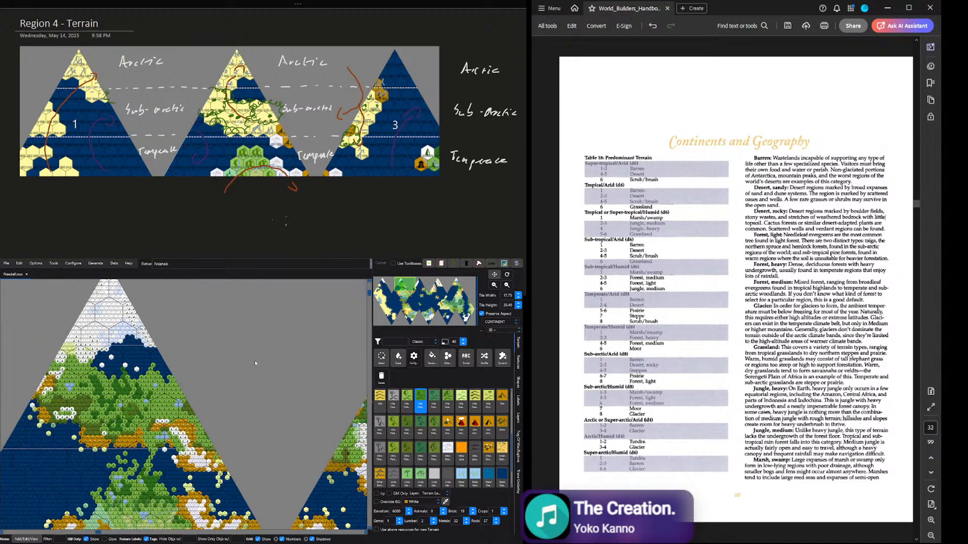
scroll(255, 361, down, 2)
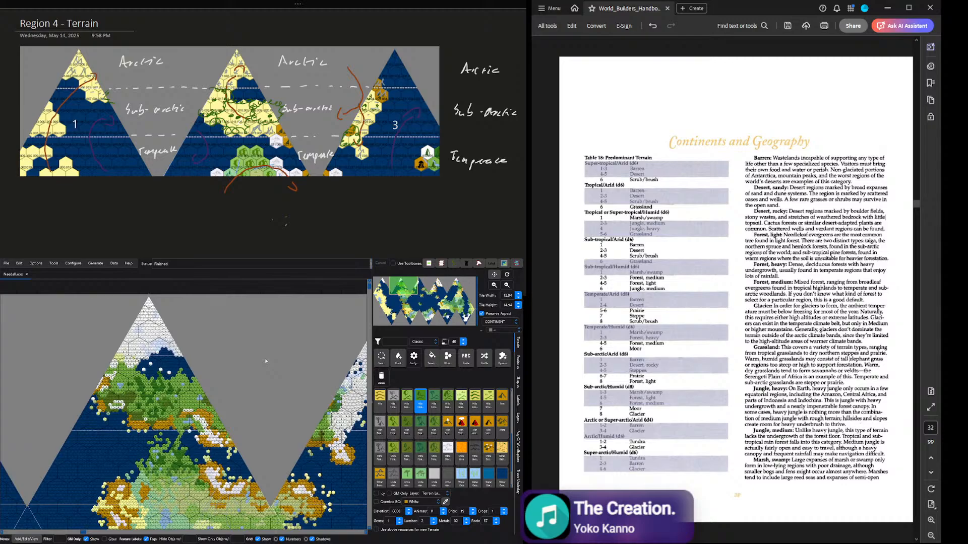
scroll(266, 361, down, 1)
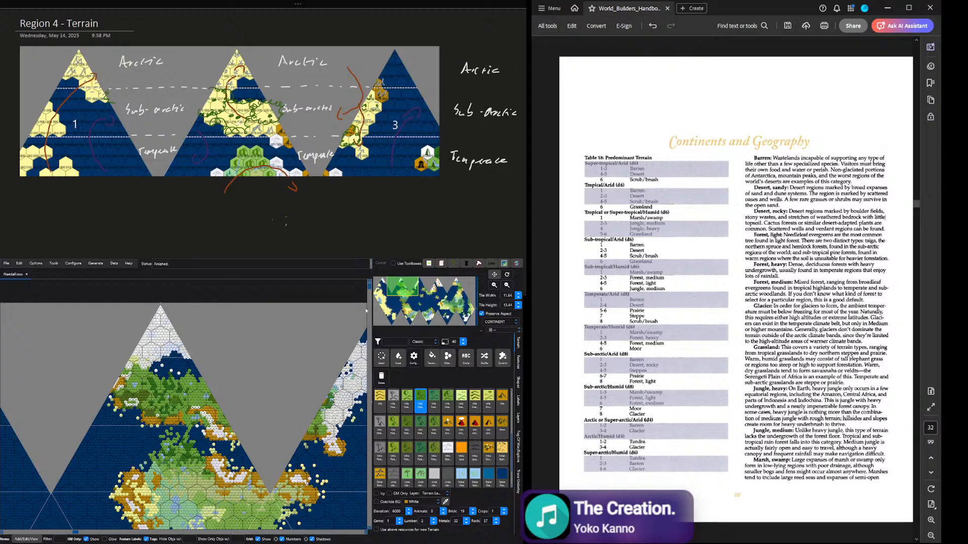
Step: Compare the terrain of the eastern and central continents and switch the map to the WORLD level
drag(391, 286, 456, 289)
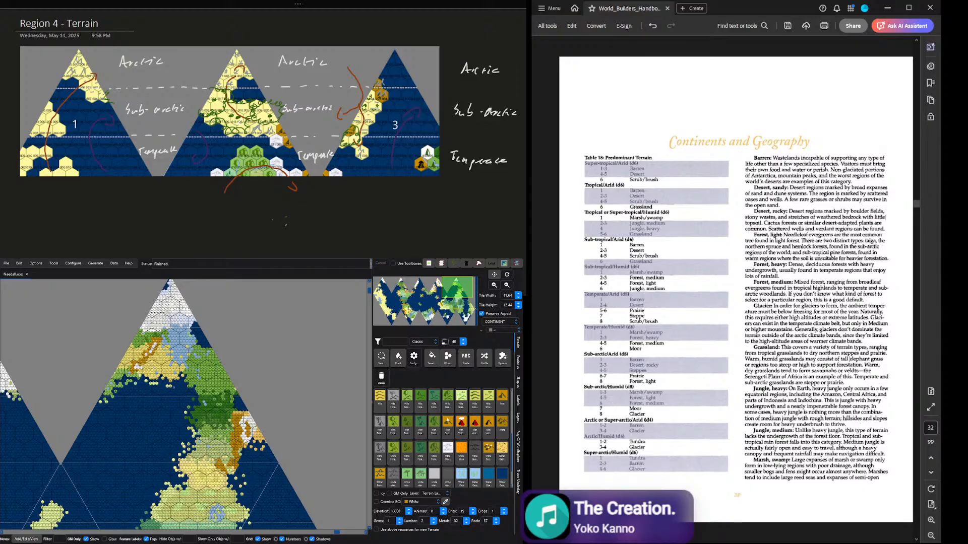
drag(437, 288, 402, 293)
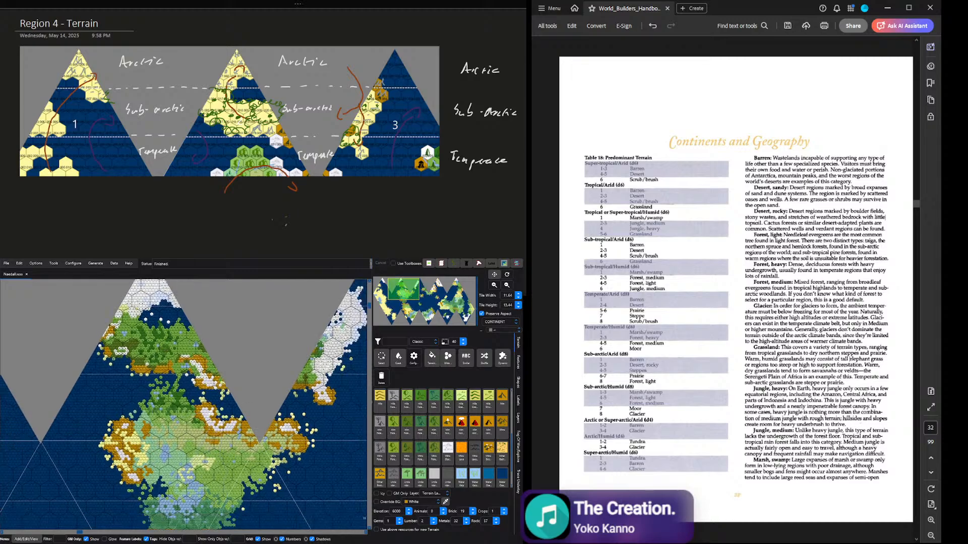
click(497, 335)
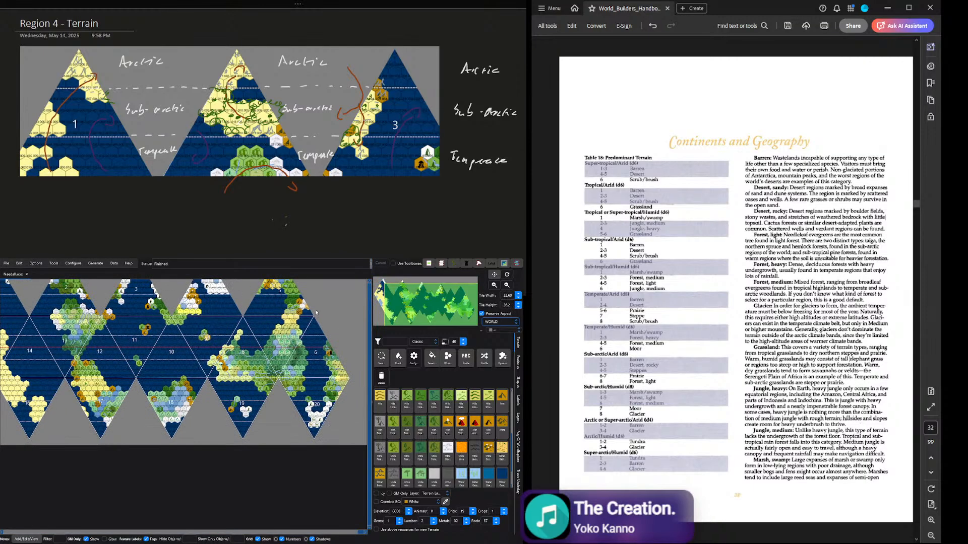
Step: Examine the terrain across the whole world map, including the small islands in triangles 9 to 11 and the surrounding continents
click(396, 308)
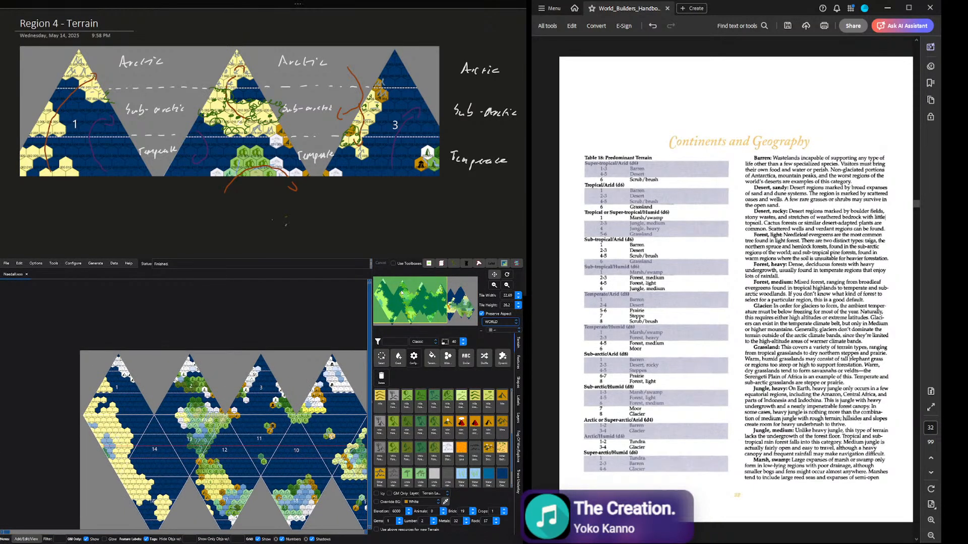
scroll(196, 356, up, 3)
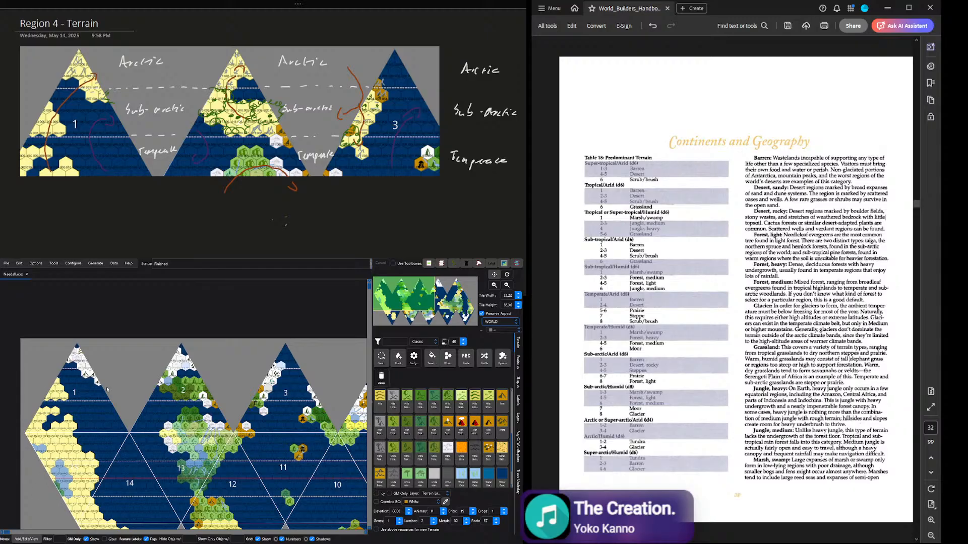
scroll(307, 400, down, 2)
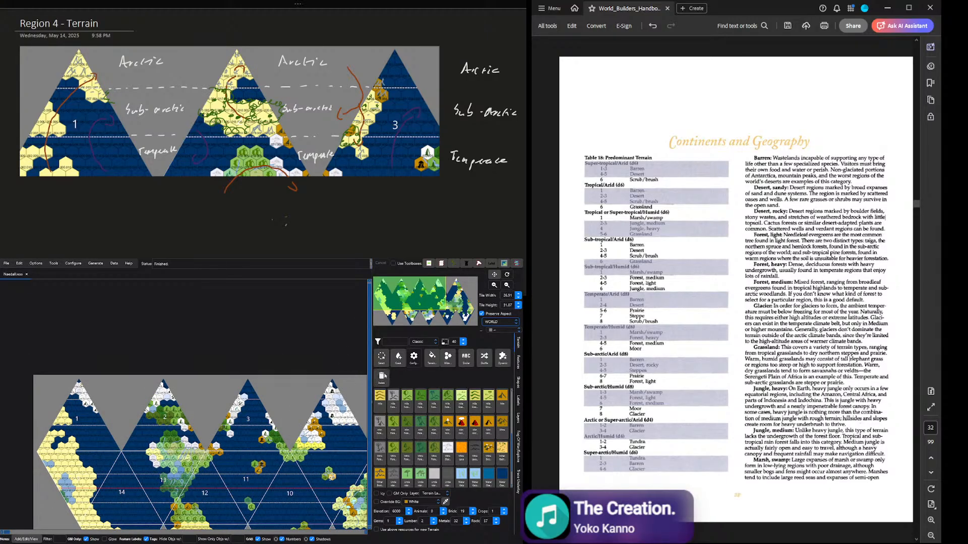
scroll(363, 353, down, 3)
drag(406, 307, 270, 462)
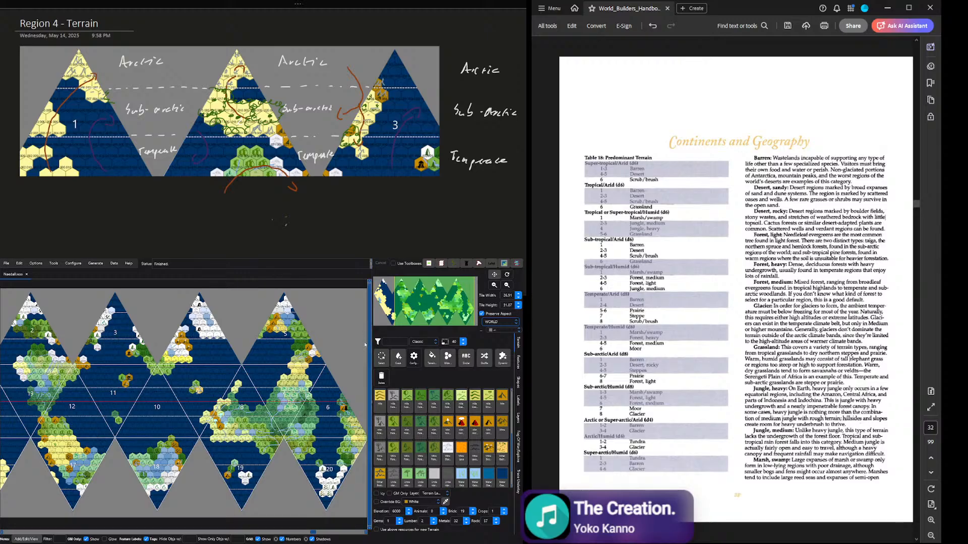
drag(426, 310, 421, 309)
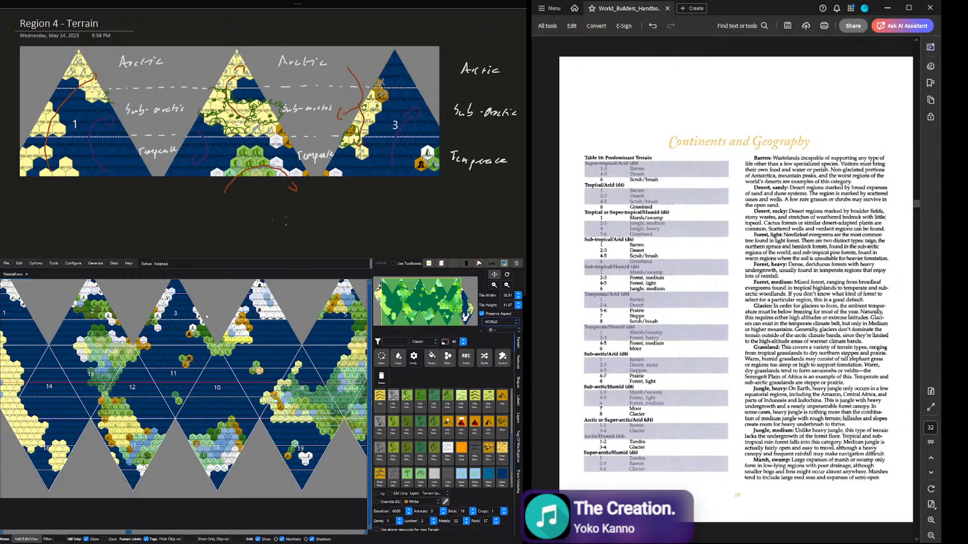
scroll(276, 377, up, 3)
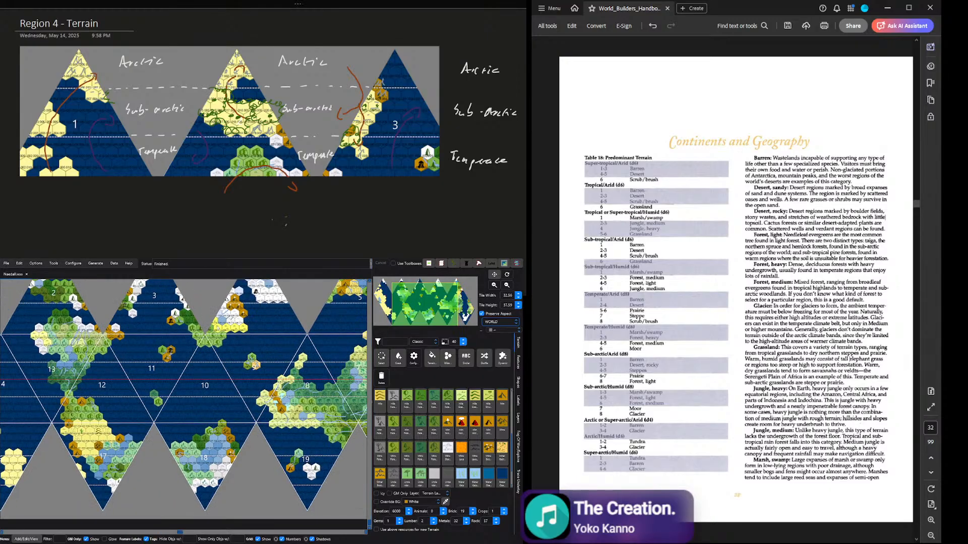
scroll(145, 352, up, 8)
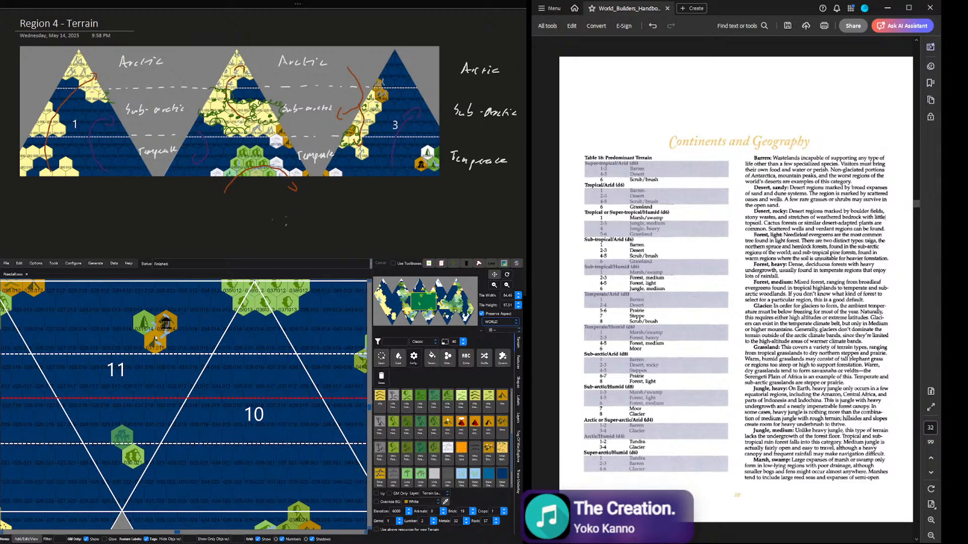
scroll(155, 338, down, 6)
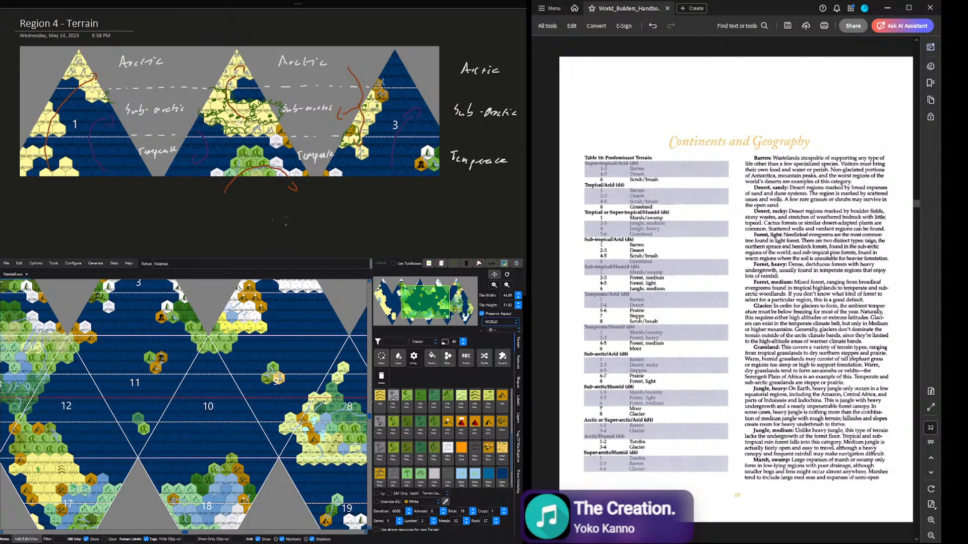
scroll(174, 515, down, 1)
scroll(129, 399, down, 2)
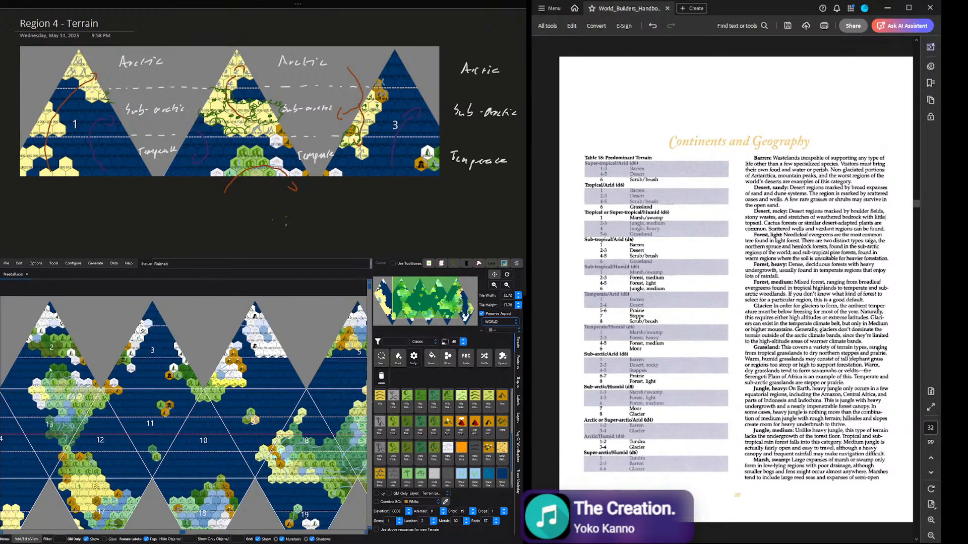
scroll(144, 377, down, 1)
mouse_move(400, 298)
mouse_down()
mouse_move(389, 298)
mouse_move(429, 301)
mouse_move(405, 312)
mouse_up()
drag(274, 348, 315, 369)
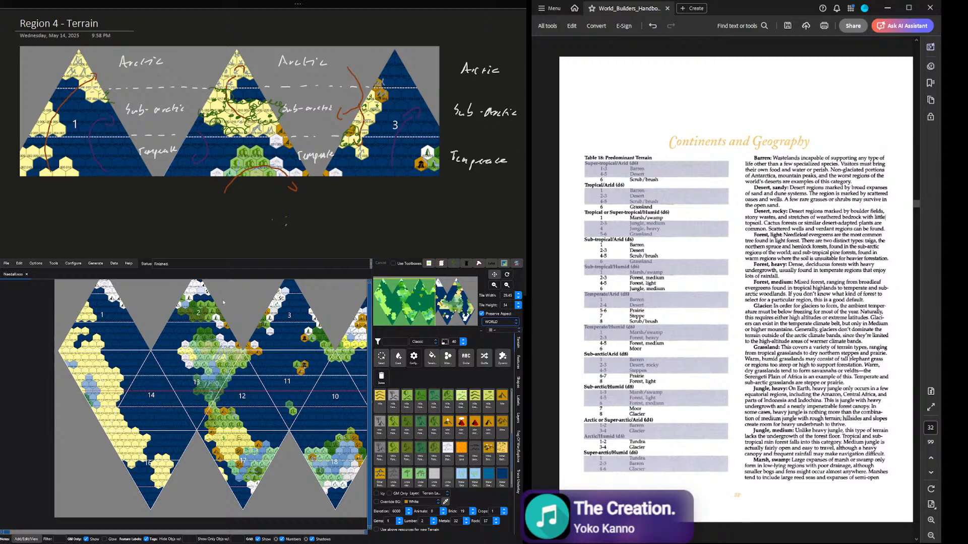
Step: Inspect the arctic and sub-arctic terrain of northern triangles 1, 2 and 3 up close
scroll(223, 302, up, 2)
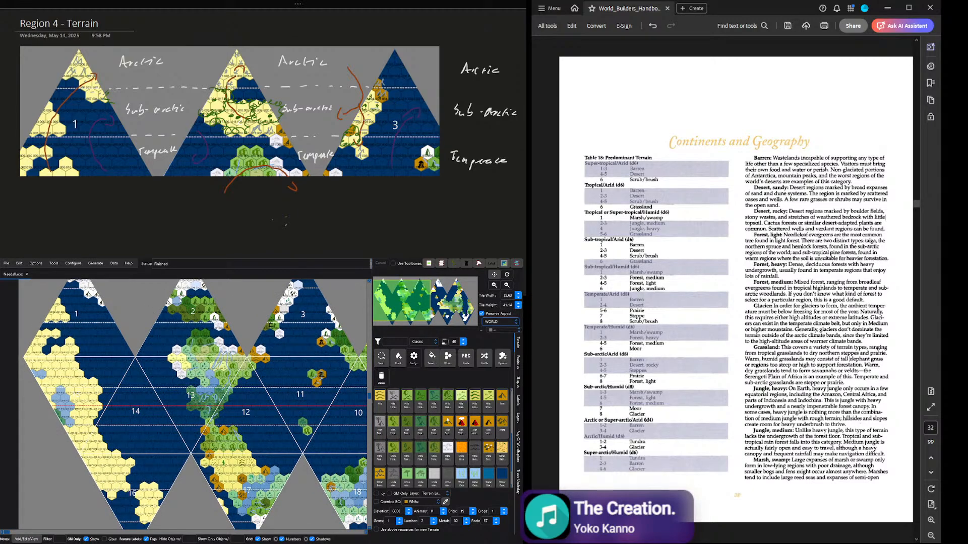
scroll(256, 289, up, 1)
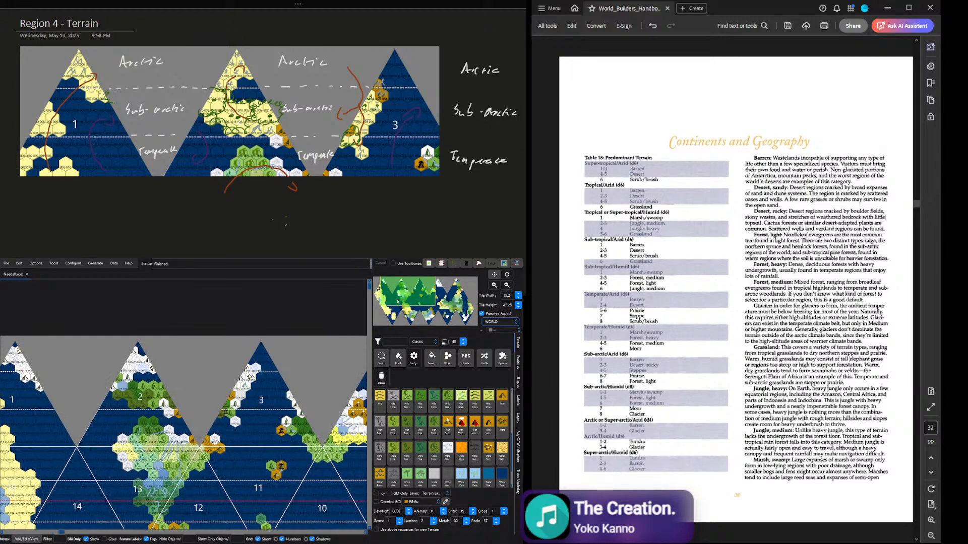
scroll(184, 396, up, 6)
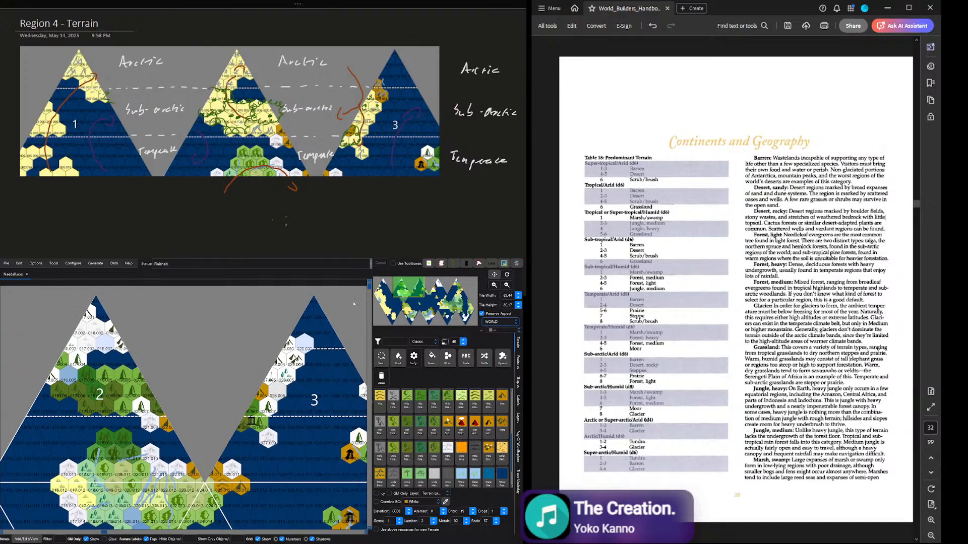
mouse_move(410, 289)
mouse_down()
mouse_move(389, 289)
mouse_move(399, 287)
mouse_up()
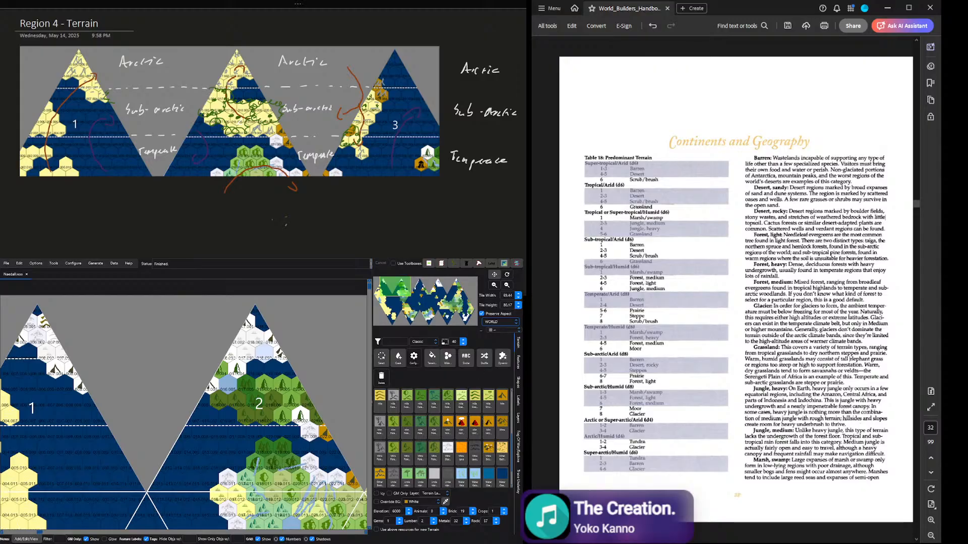
mouse_move(401, 281)
mouse_down()
mouse_move(412, 316)
mouse_move(435, 319)
mouse_move(393, 292)
mouse_move(405, 289)
mouse_up()
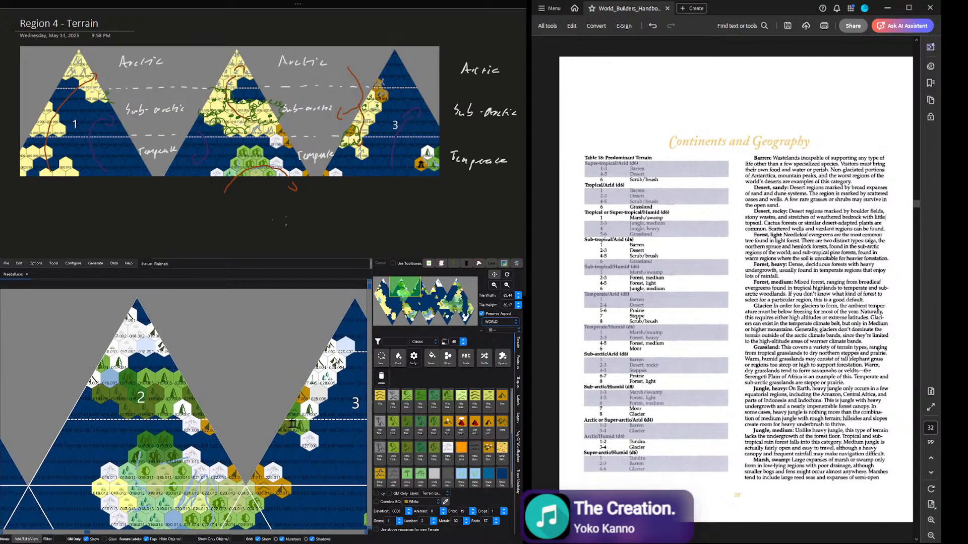
scroll(333, 374, up, 1)
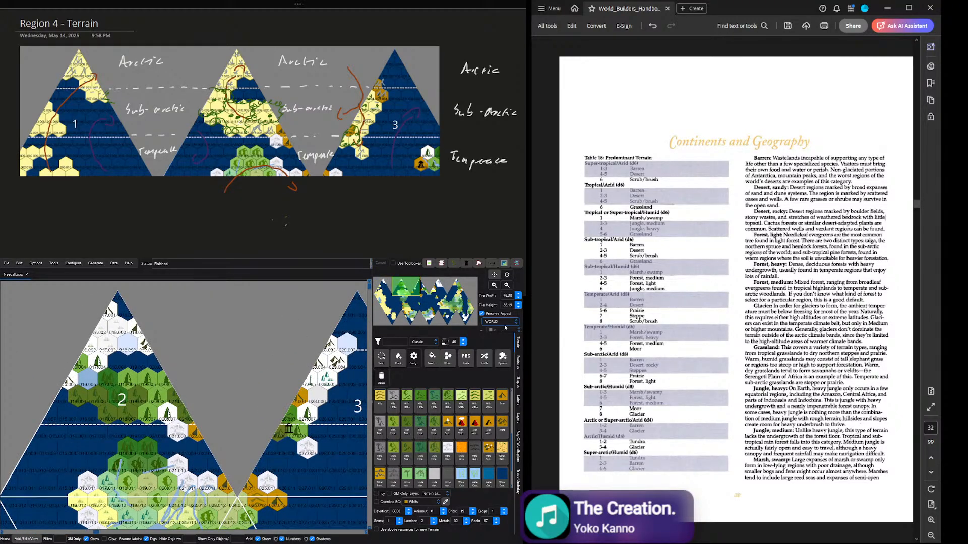
Step: Switch the map to the CONTINENT level and bring up the western mountains and nearby lake in triangle 2
click(497, 341)
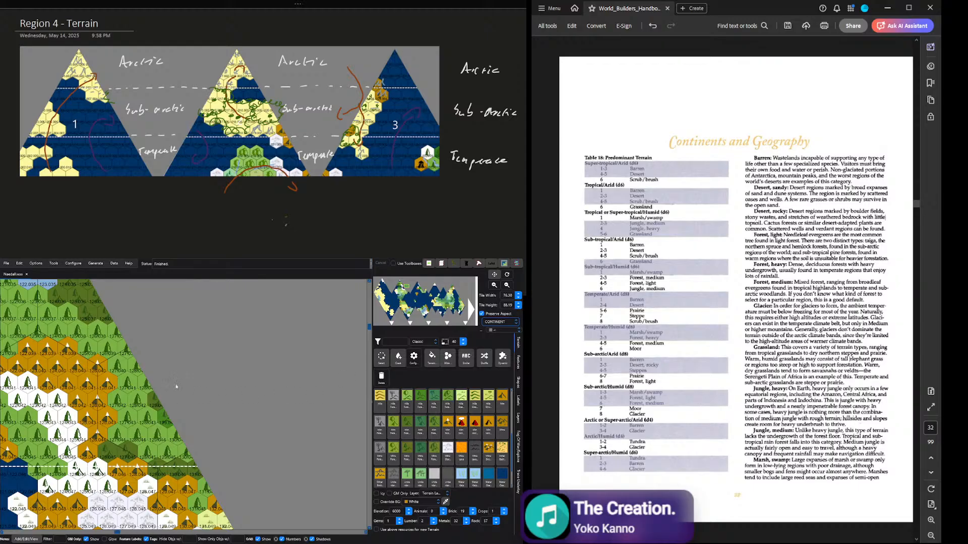
scroll(179, 383, down, 7)
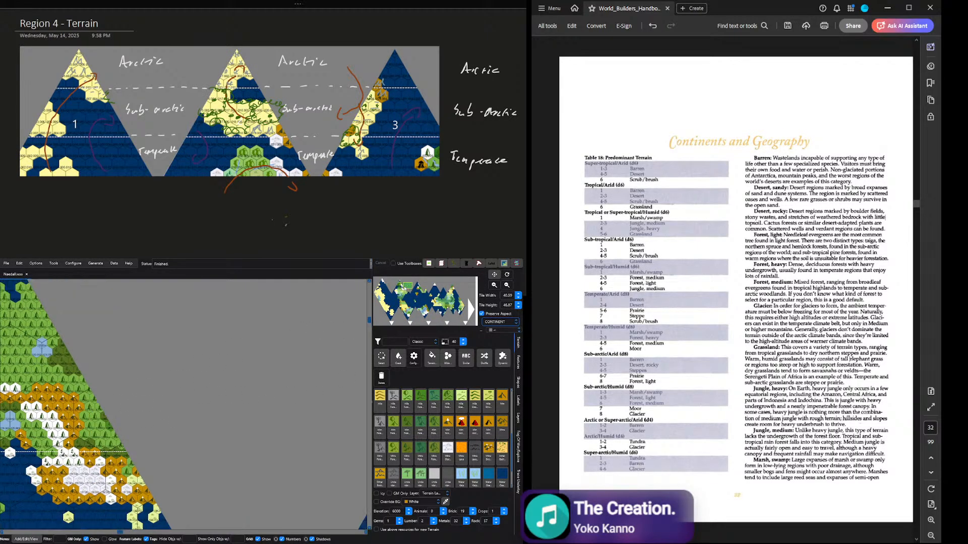
drag(403, 286, 401, 286)
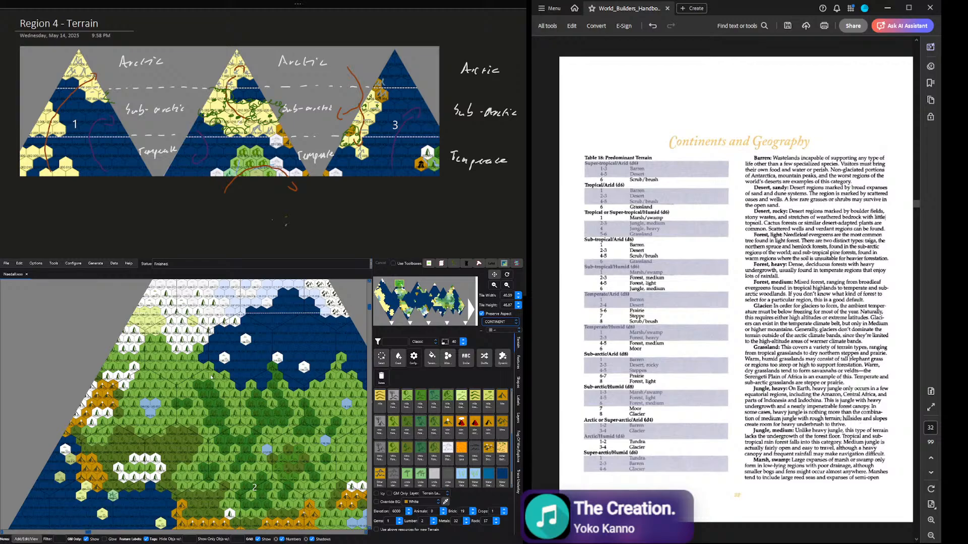
scroll(211, 377, up, 3)
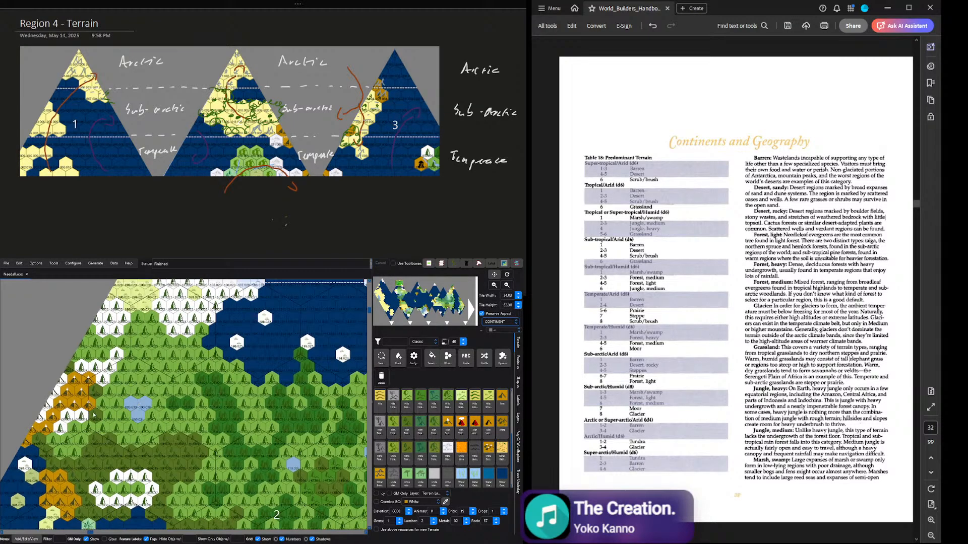
scroll(94, 416, up, 1)
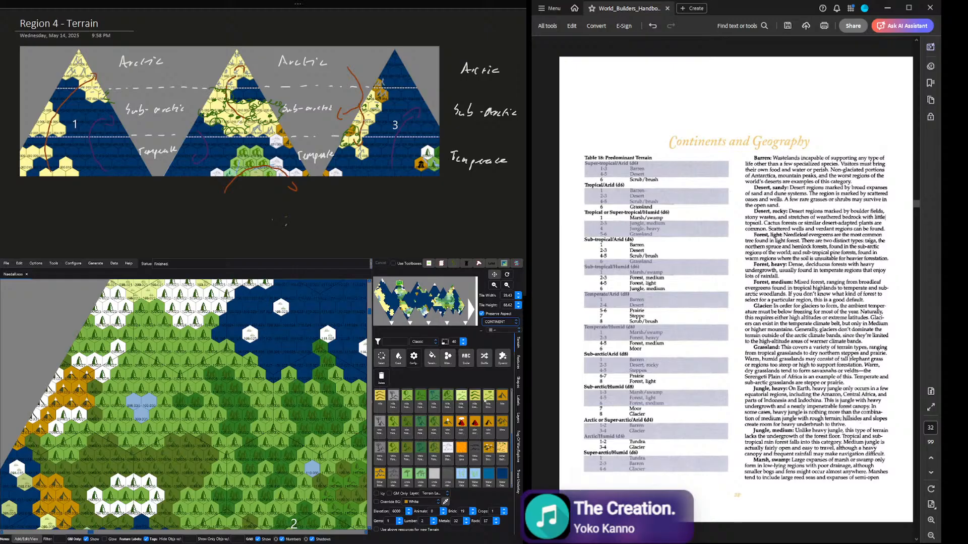
Step: Choose the River preset for line shapes and draw a river from triangle 2's western mountains east to the nearby lake
click(518, 383)
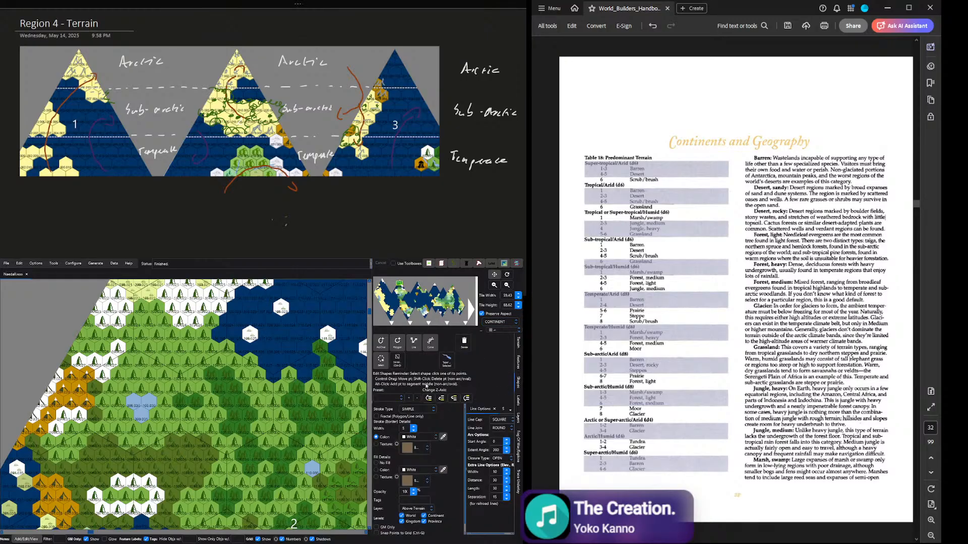
click(395, 400)
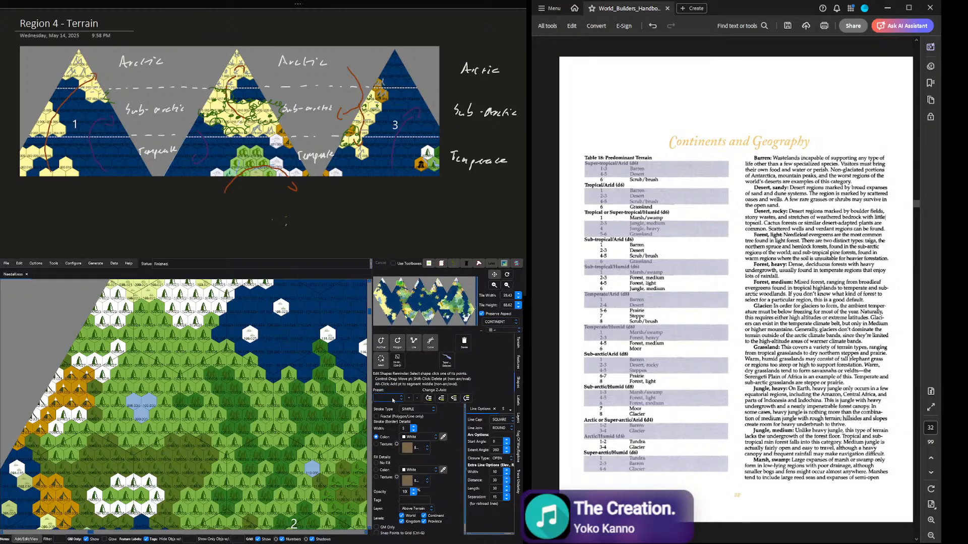
click(390, 441)
click(414, 342)
drag(105, 414, 134, 413)
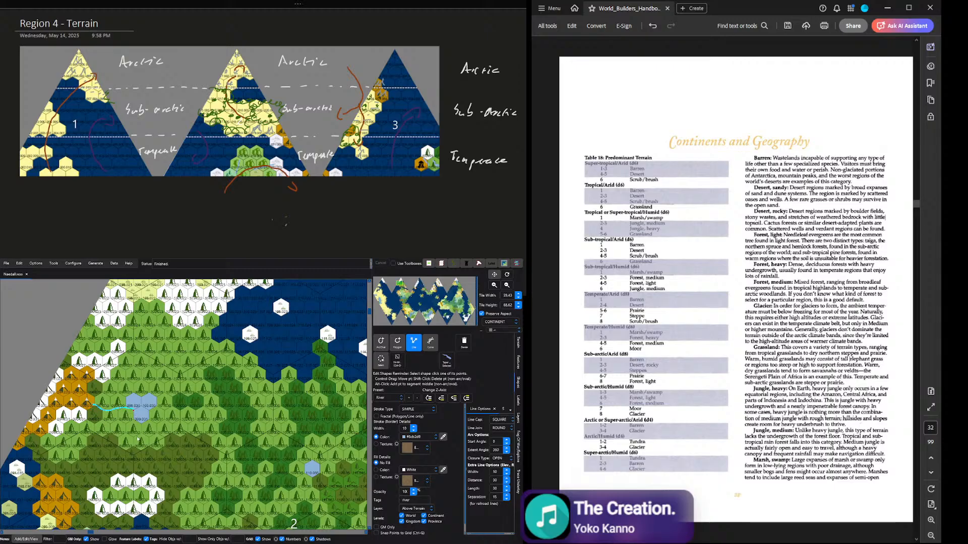
click(397, 360)
Step: Draw a short river line connecting the forest directly south of the western lake to the lake
click(414, 342)
drag(136, 447, 138, 436)
click(414, 345)
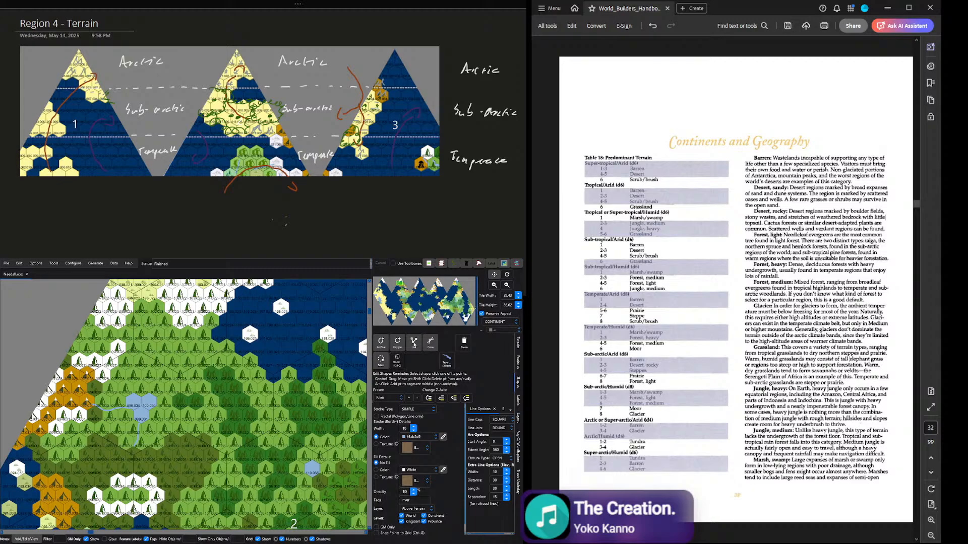
Step: Draw a tributary from the western mountains to the short river south of the lake and save the map
click(412, 345)
drag(101, 433, 117, 429)
click(127, 423)
click(412, 341)
click(397, 361)
key(ctrl+s)
Step: Draw a river from triangle 2's central forest northeast to the northern coast and taper it to widen toward the sea
click(413, 343)
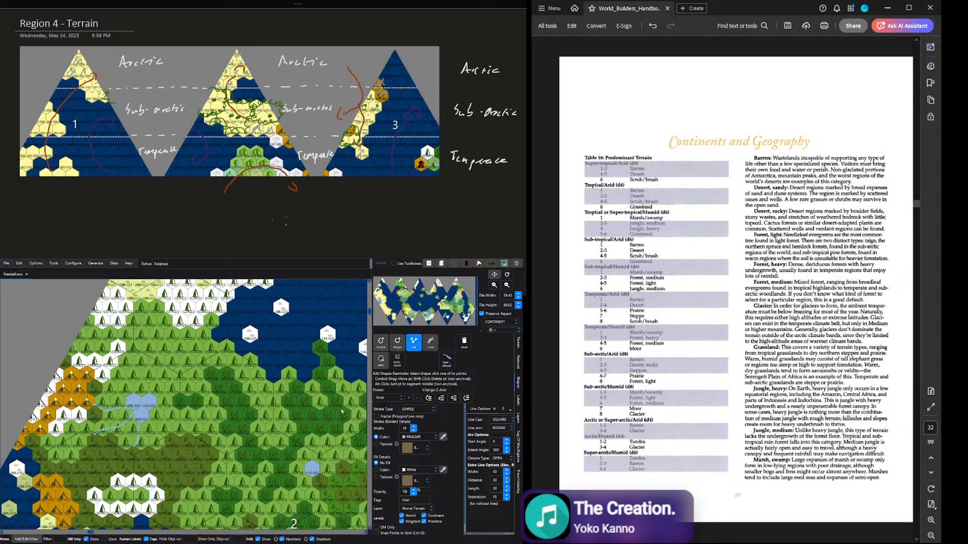
click(218, 453)
click(246, 446)
click(271, 415)
scroll(307, 379, up, 2)
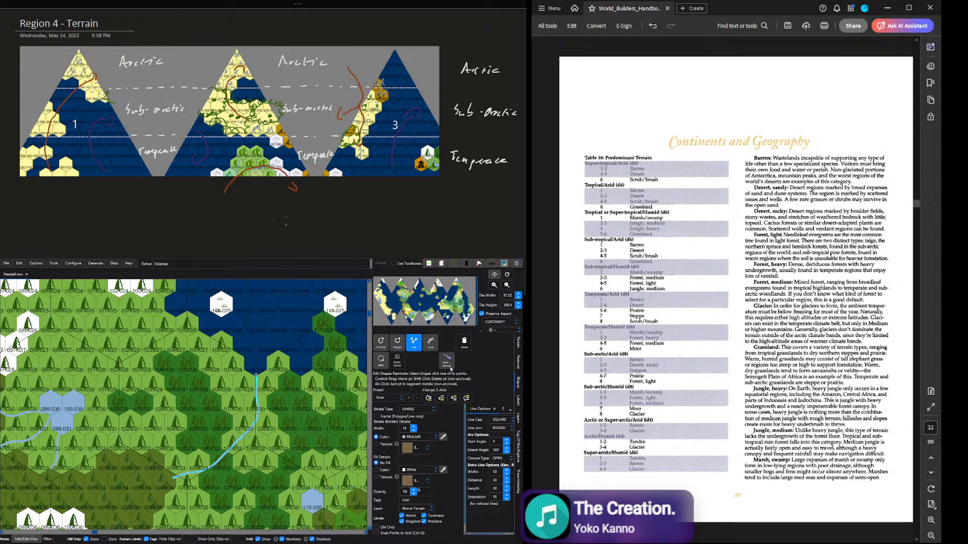
click(258, 391)
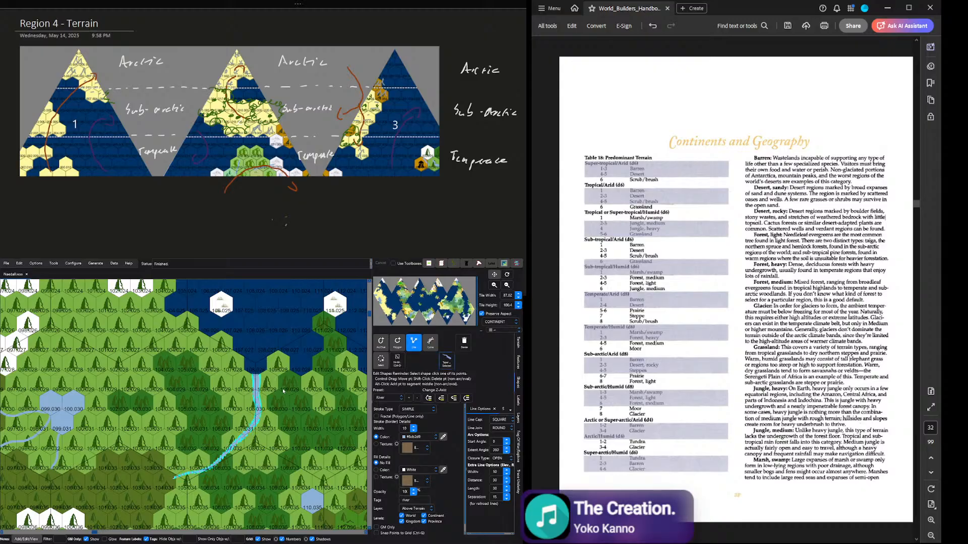
click(413, 346)
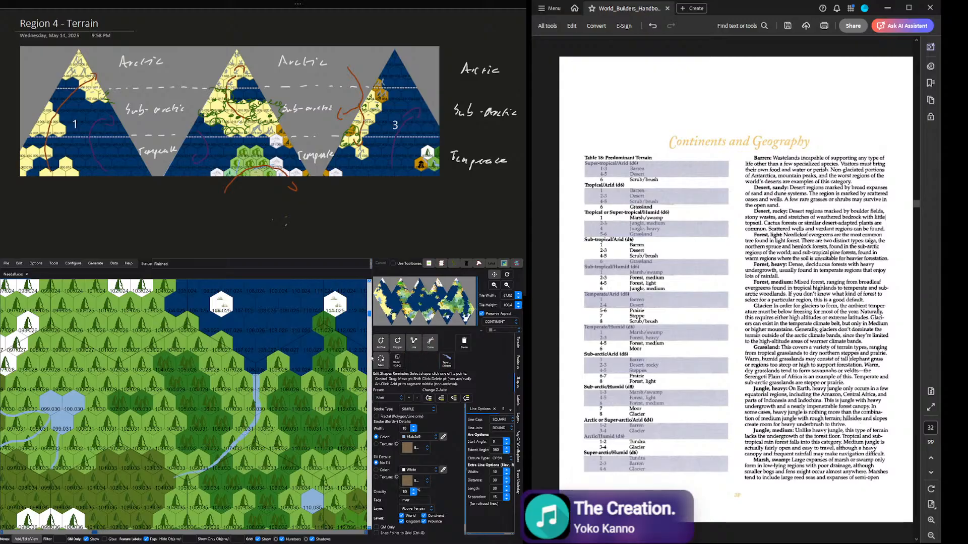
Step: Select the short river south of the western lake and taper its width
click(381, 359)
click(56, 459)
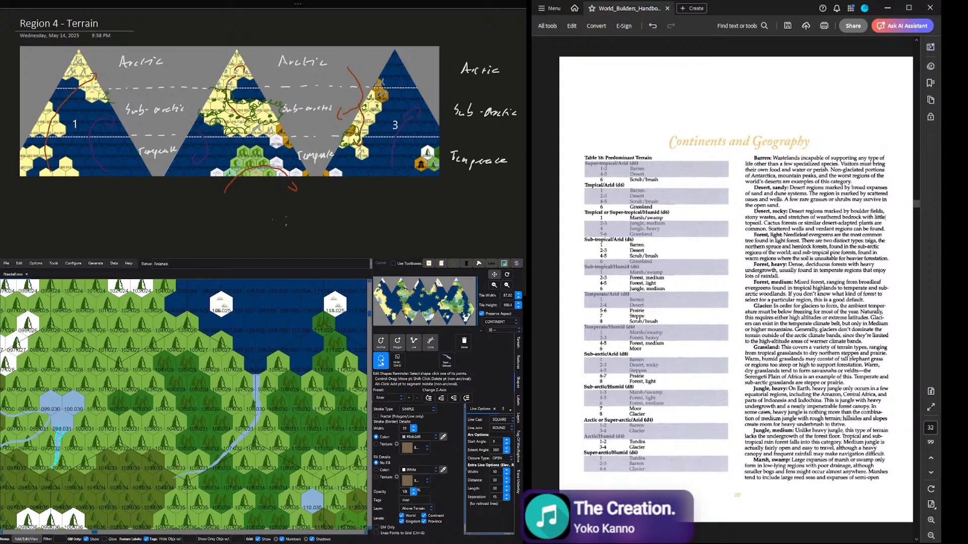
click(382, 361)
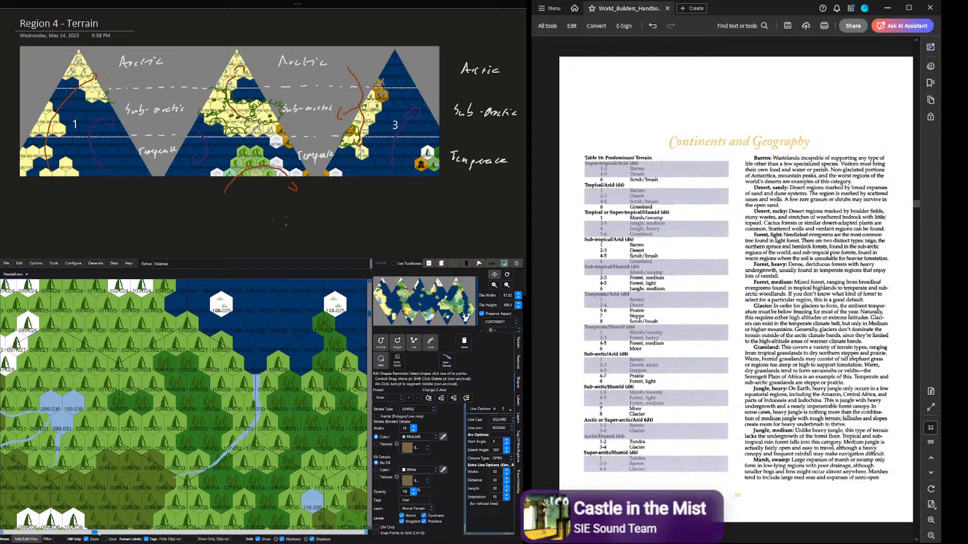
Step: Examine the two small lakes and surrounding forest southeast of the northern coastal river in triangle 2
drag(95, 531, 102, 528)
scroll(339, 347, down, 5)
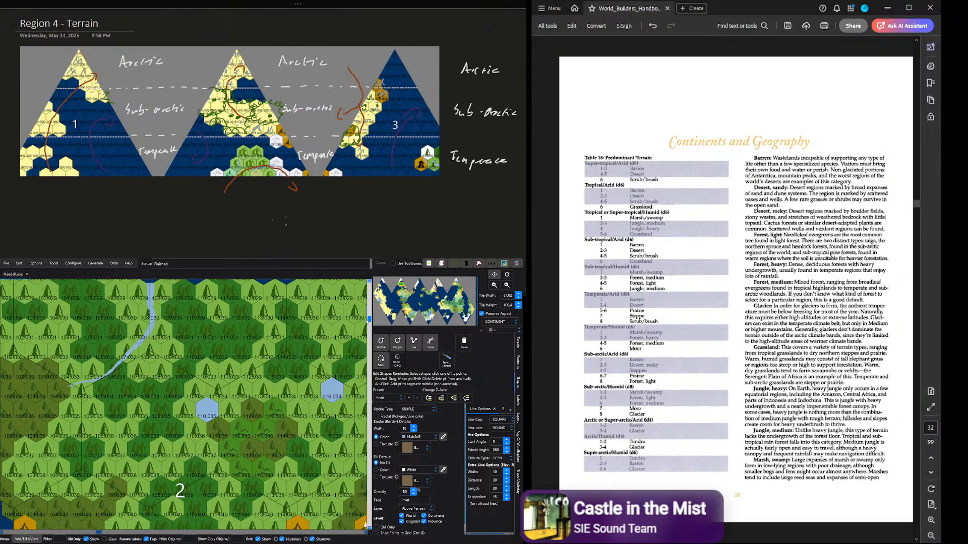
scroll(203, 384, up, 1)
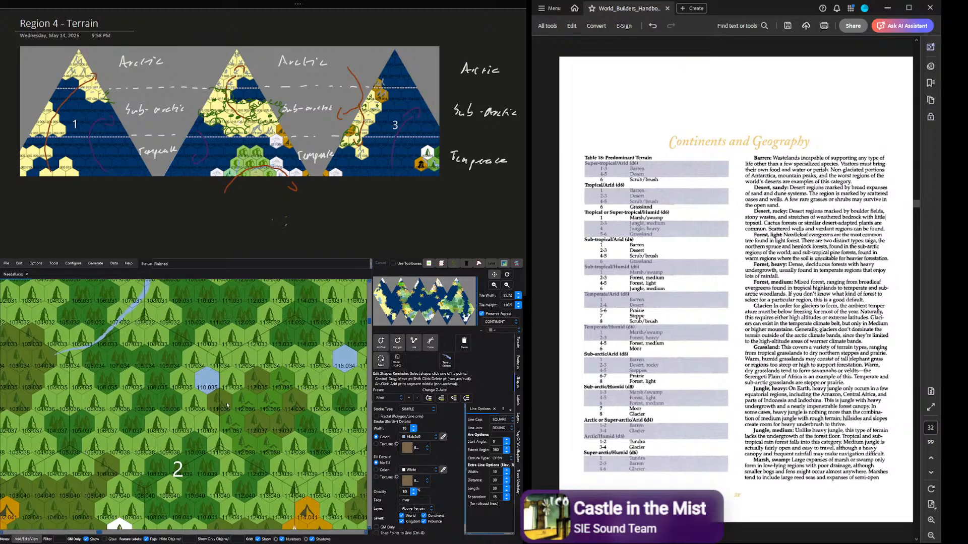
scroll(294, 343, down, 1)
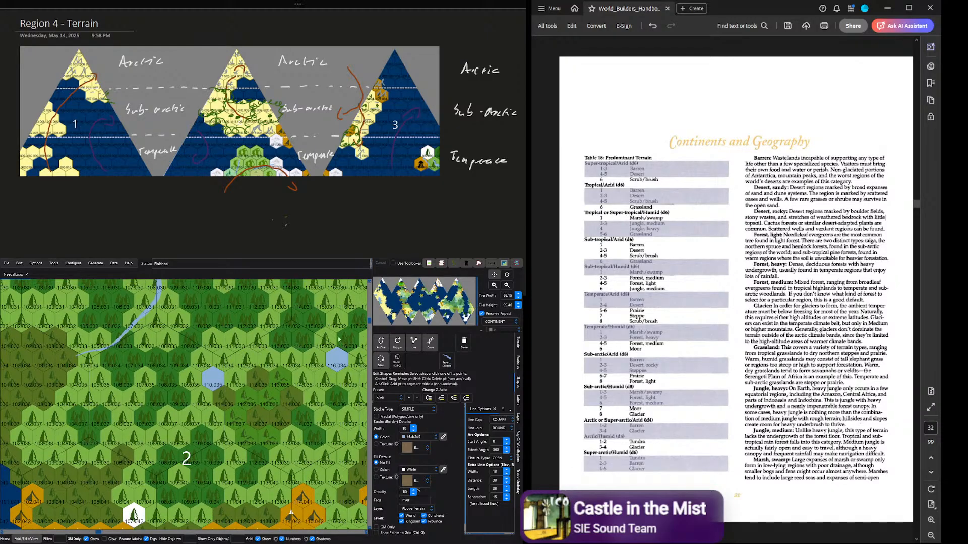
scroll(372, 325, up, 3)
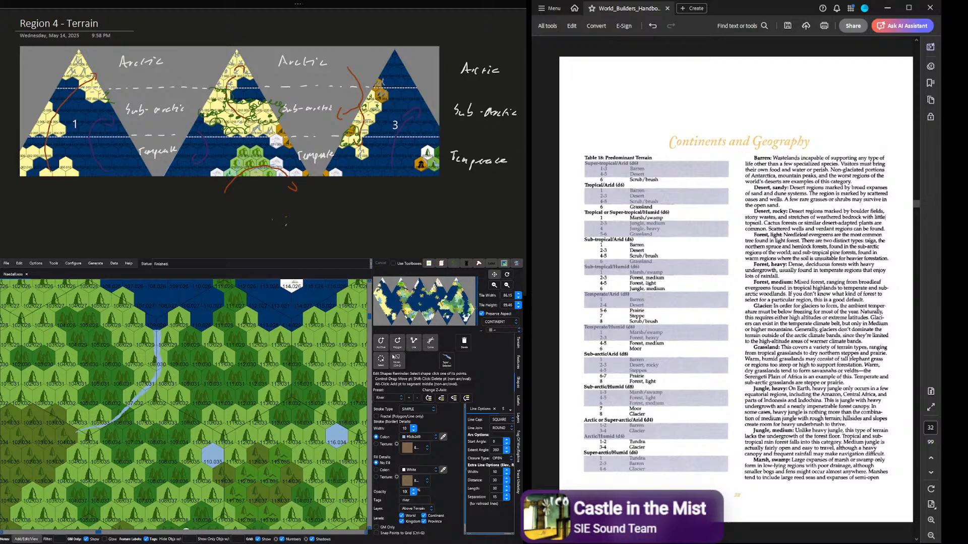
Step: Draw a short river southwest out of small lake 116,034 and a second river from the nearby forest north to the northern coast
click(410, 348)
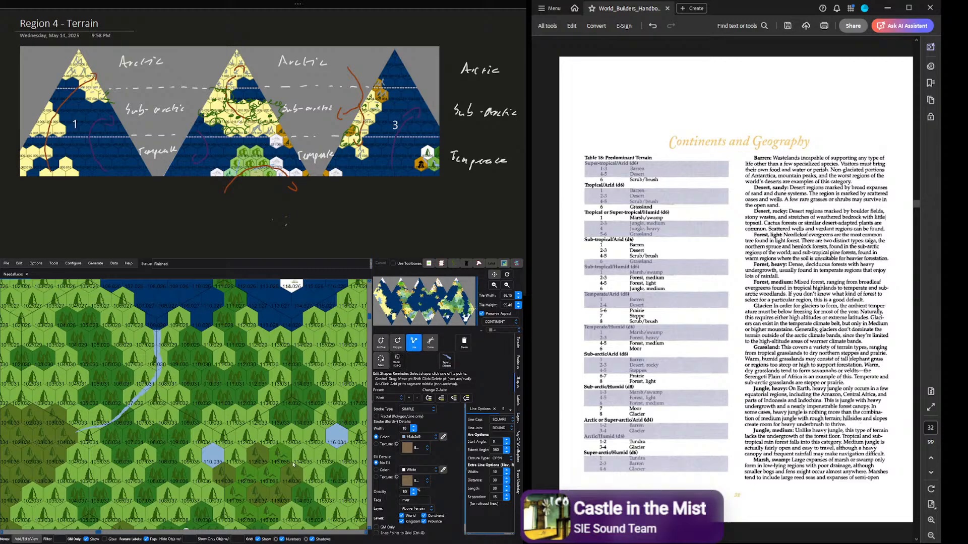
drag(300, 460, 326, 446)
right_click(329, 443)
click(413, 342)
mouse_move(258, 442)
mouse_down()
mouse_move(272, 422)
mouse_move(274, 387)
mouse_move(256, 359)
mouse_move(265, 326)
mouse_up()
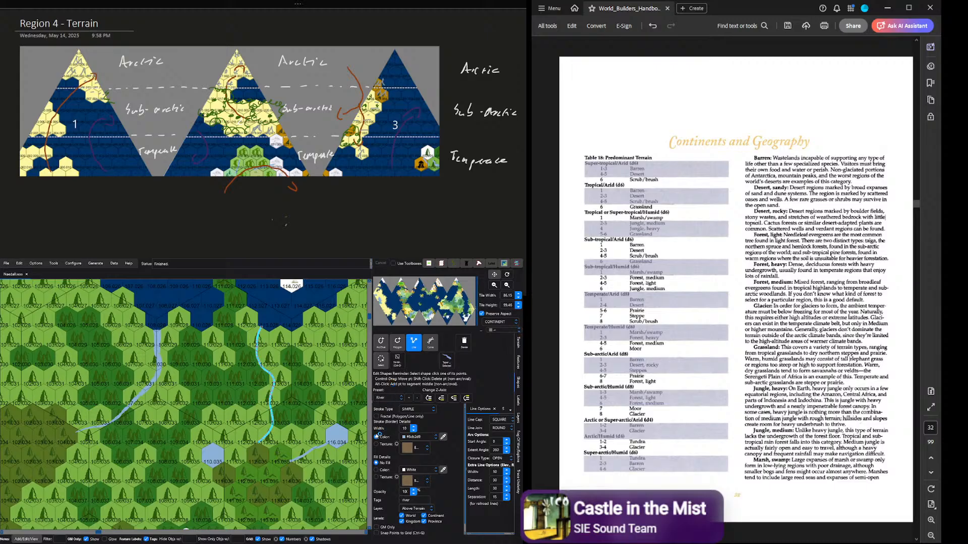
click(414, 341)
Step: Draw a river from the southeastern mountains north into the multi-hex lake at 122,035 near triangle 2's eastern edge
scroll(328, 386, down, 1)
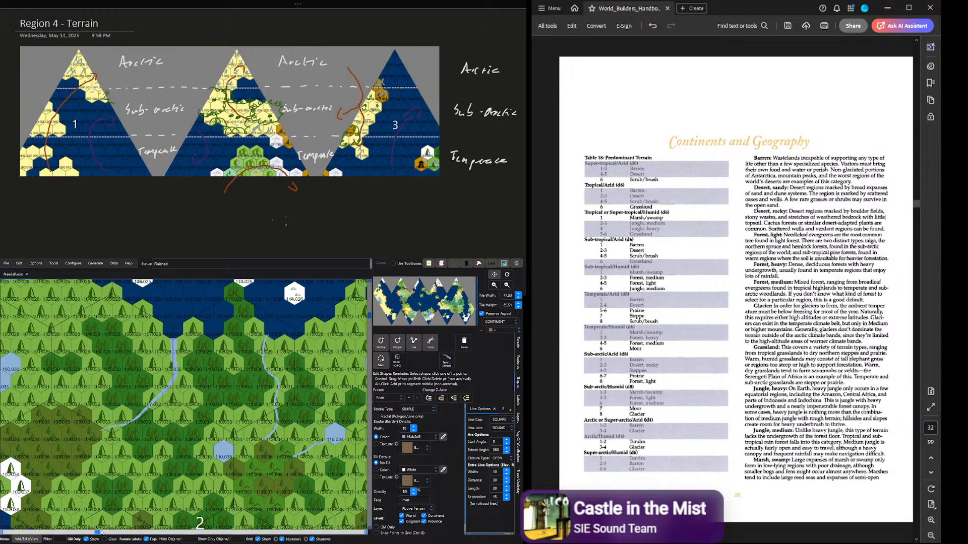
drag(98, 532, 112, 530)
scroll(147, 406, up, 1)
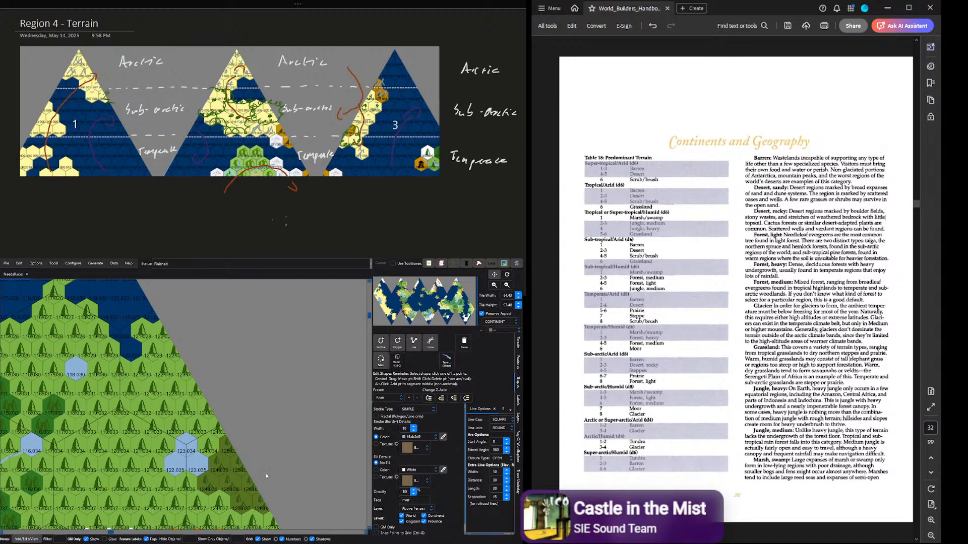
scroll(369, 365, down, 2)
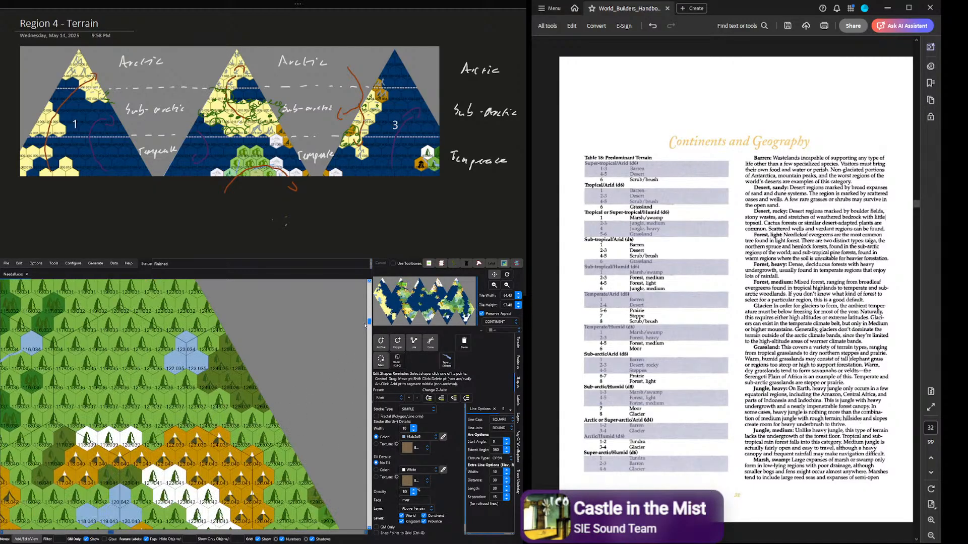
click(412, 344)
click(175, 414)
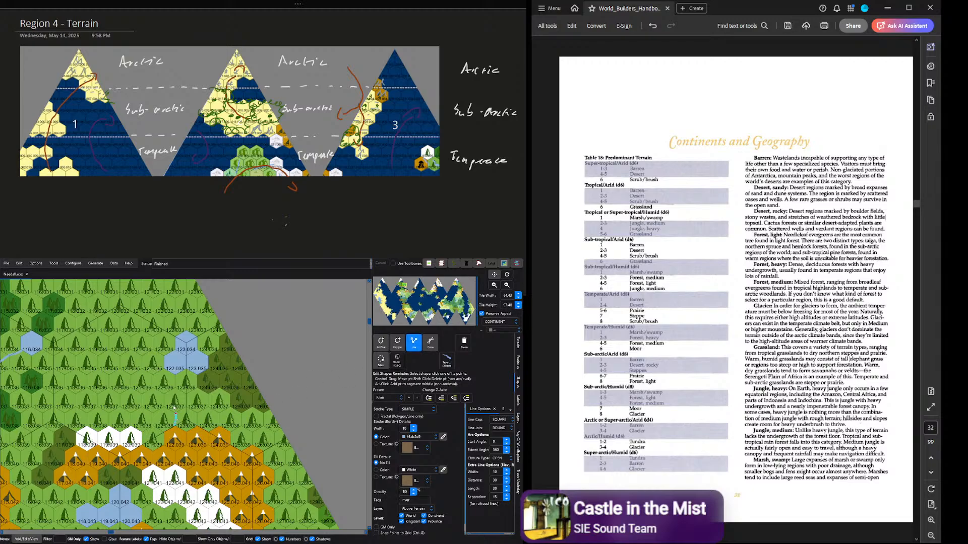
click(173, 399)
click(176, 375)
Step: Draw a short river from the eastern edge lake's east shore toward the brown forested hexes, deleting the stray first attempt
click(416, 344)
click(207, 369)
click(464, 343)
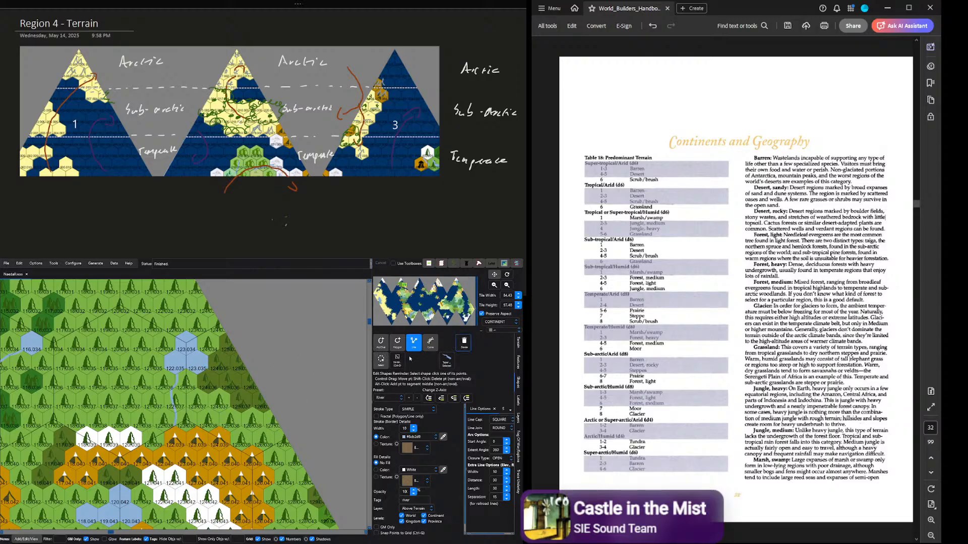
click(241, 374)
click(421, 348)
drag(111, 532, 90, 531)
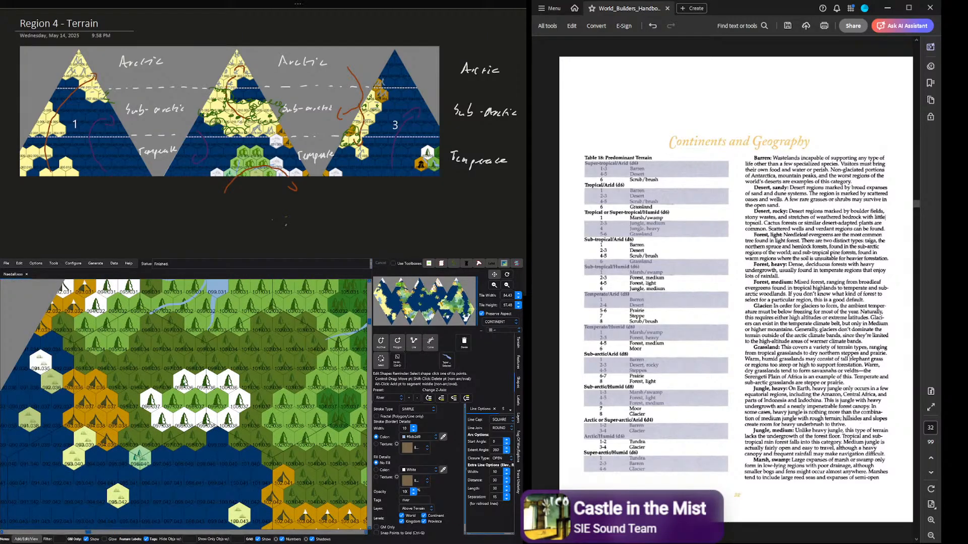
click(410, 348)
drag(207, 330, 205, 350)
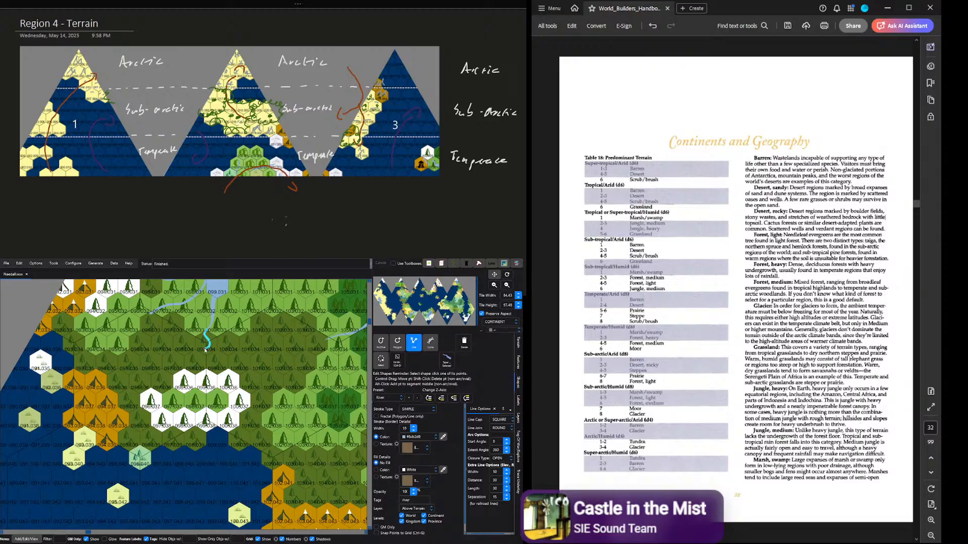
click(162, 369)
click(463, 343)
Step: Draw a river south from the western lake, with southwest and southeast branches reaching toward the snow-covered forest hexes
drag(208, 331, 203, 346)
drag(163, 370, 202, 348)
drag(238, 361, 211, 342)
click(408, 343)
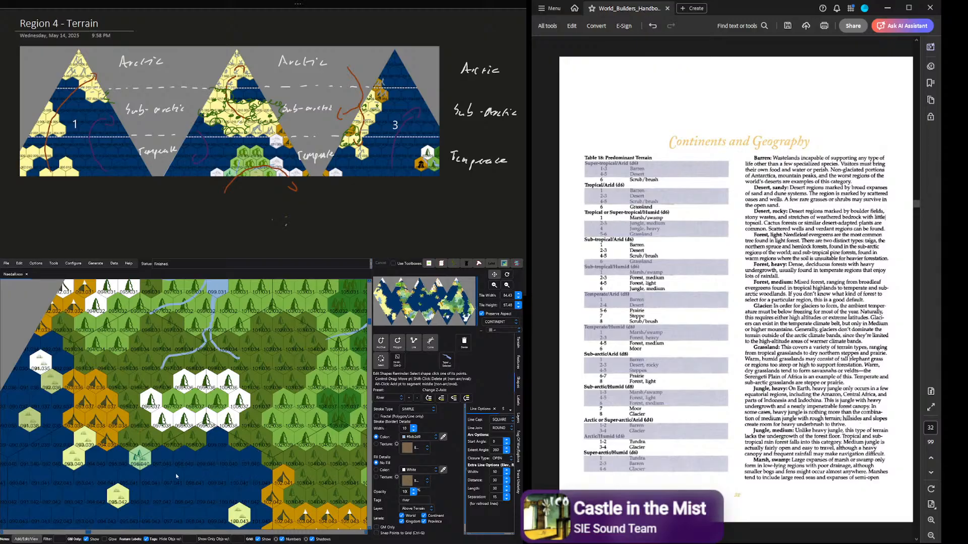
Step: Draw a tributary from triangle 2's southern mountains north into the central coastal river, plus a shorter branch west of it
scroll(158, 395, down, 2)
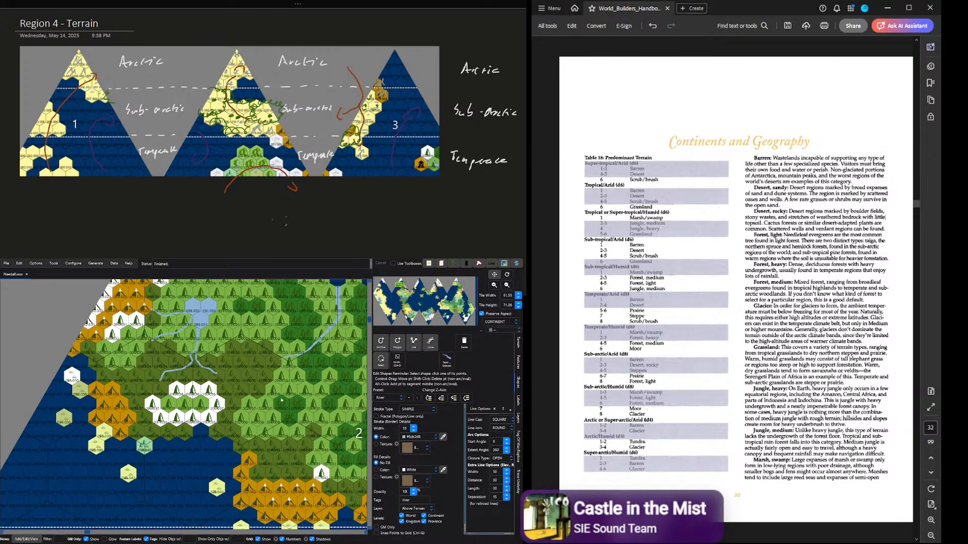
drag(87, 532, 98, 532)
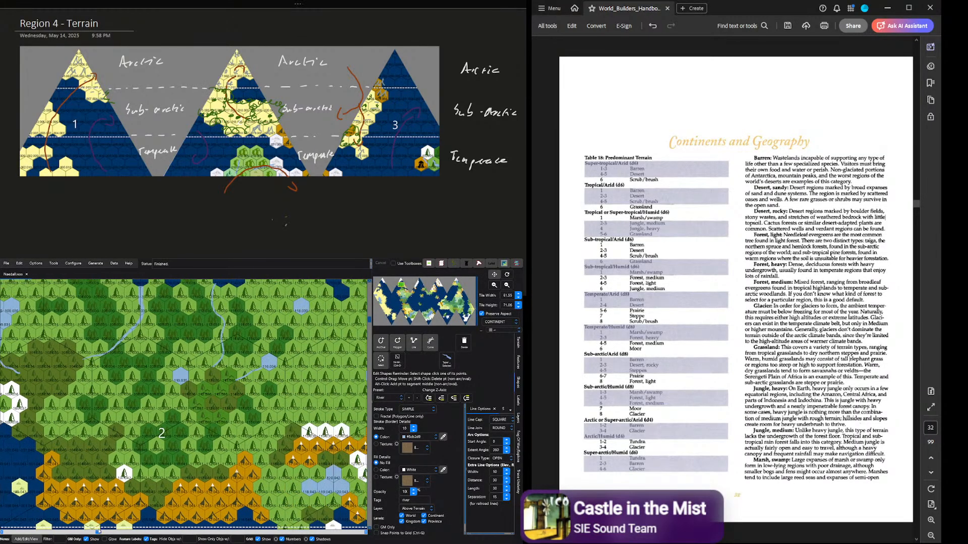
scroll(129, 450, up, 1)
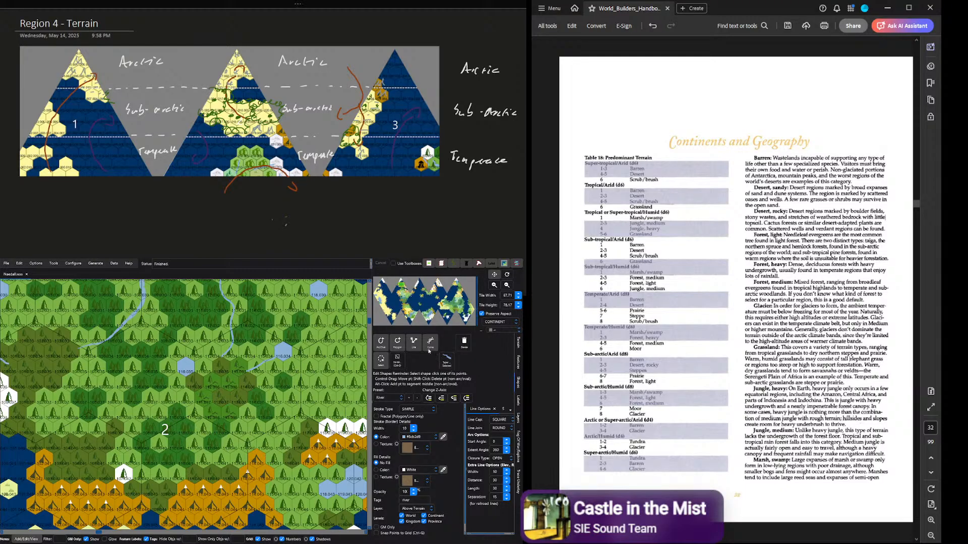
click(413, 343)
drag(92, 445, 104, 402)
drag(111, 390, 111, 338)
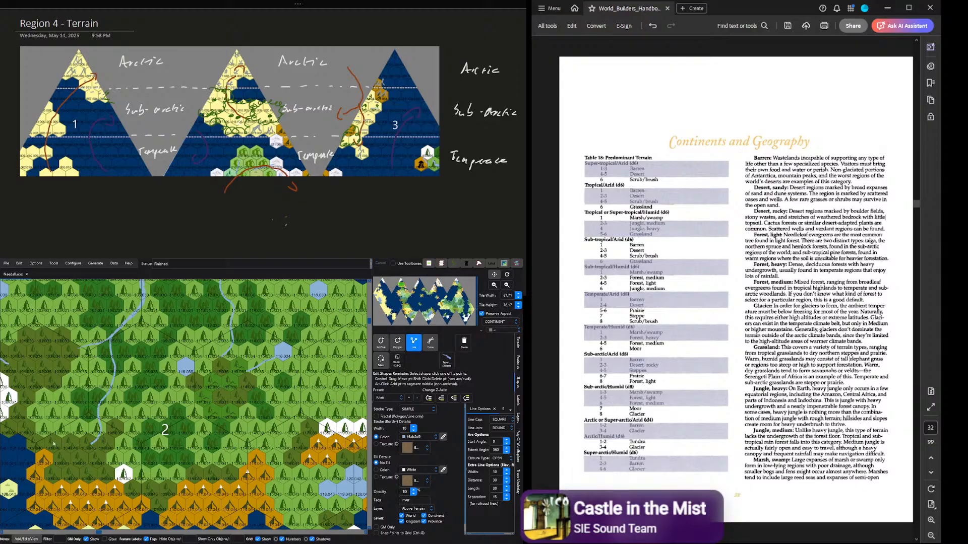
drag(53, 437, 74, 404)
click(409, 346)
Step: Draw two short rivers from the surrounding mountains and snowy hexes down into the lake enclosed by the southeastern mountains
drag(99, 532, 109, 532)
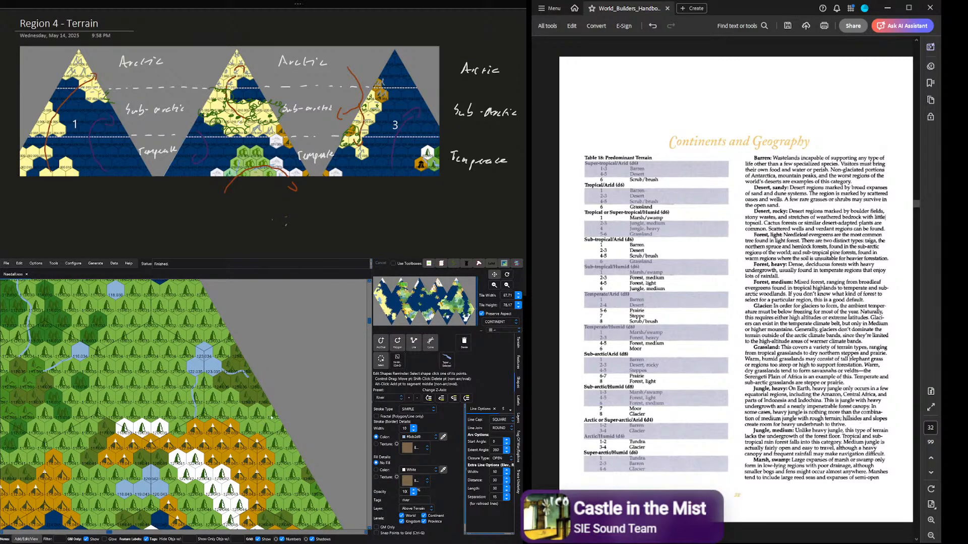
click(416, 344)
click(134, 452)
click(134, 461)
click(139, 469)
click(142, 478)
click(178, 448)
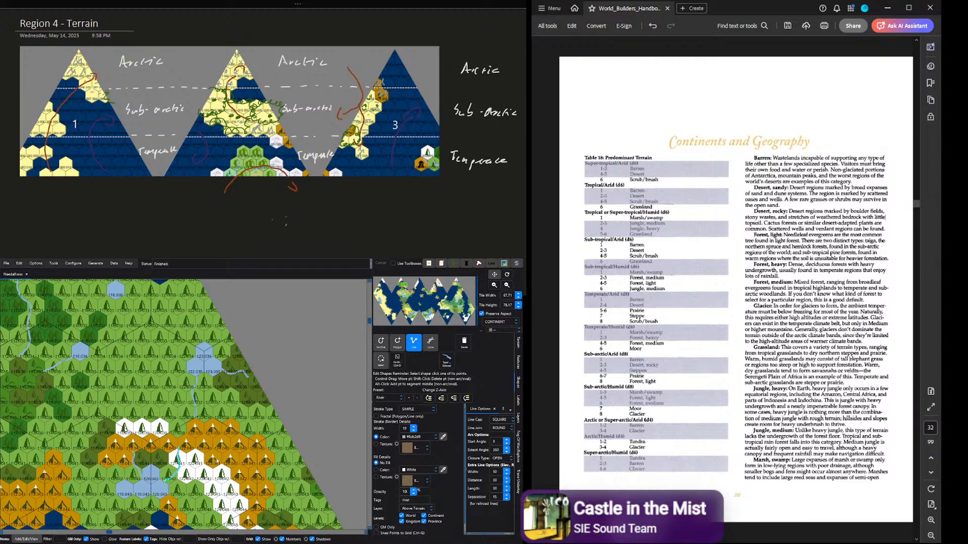
Step: Draw a river from the eastern flank of the southeastern mountains southeast to triangle 2's edge
scroll(190, 505, up, 5)
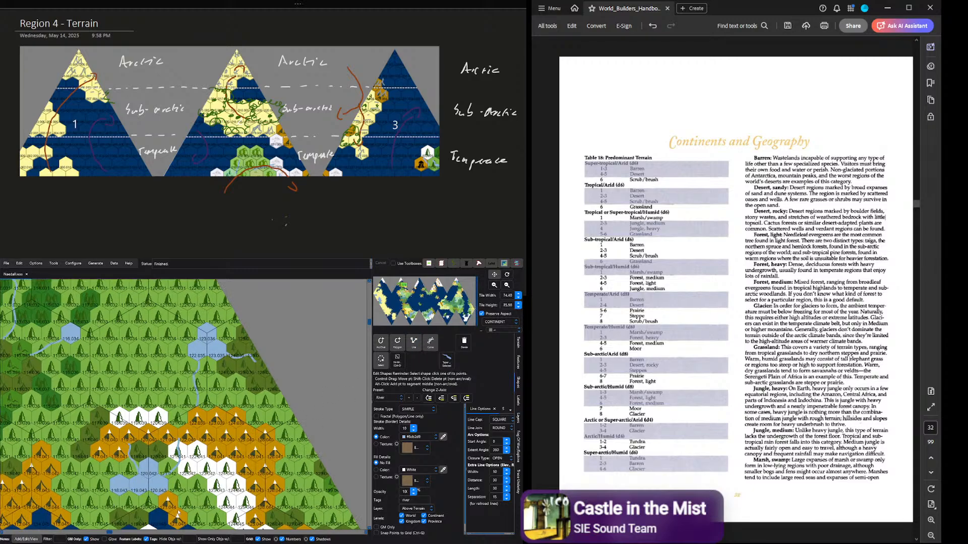
scroll(189, 506, down, 3)
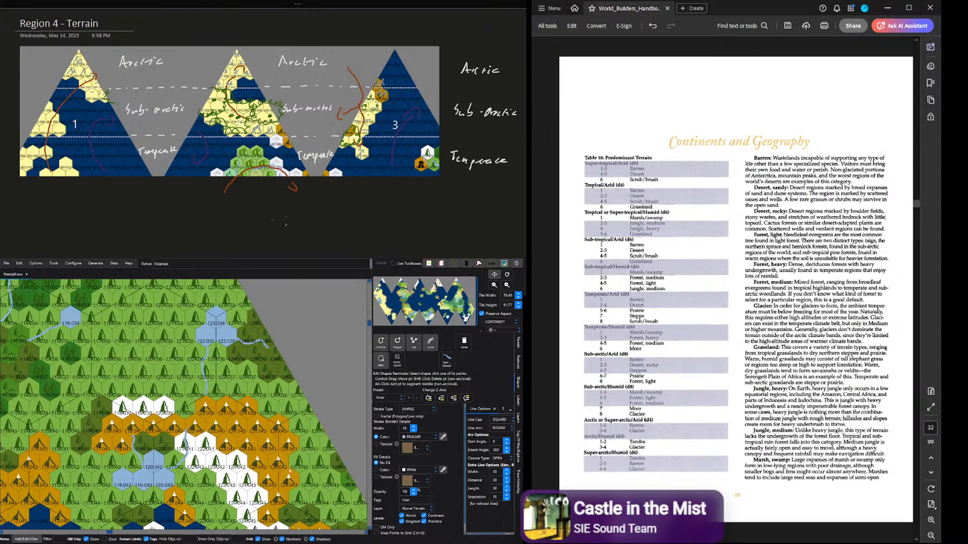
drag(110, 533, 117, 533)
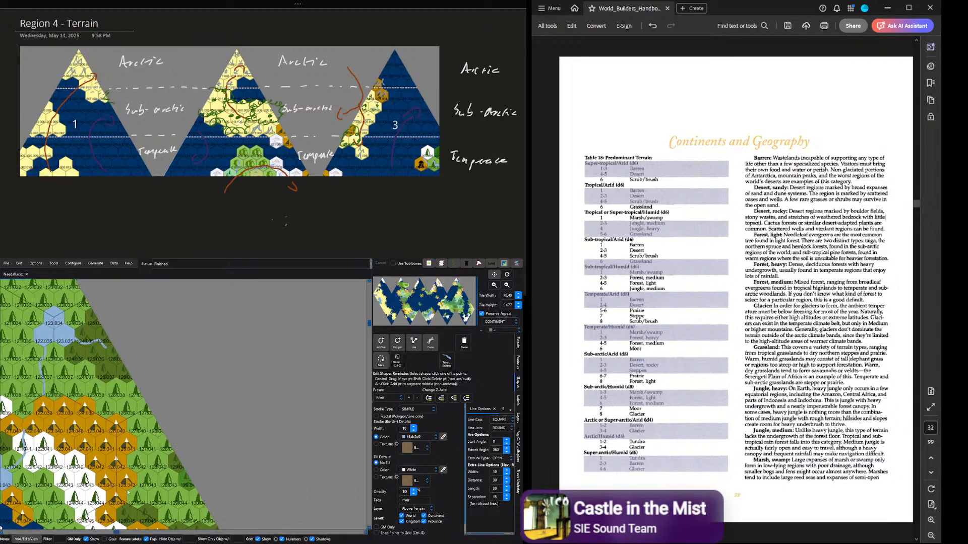
scroll(138, 490, down, 1)
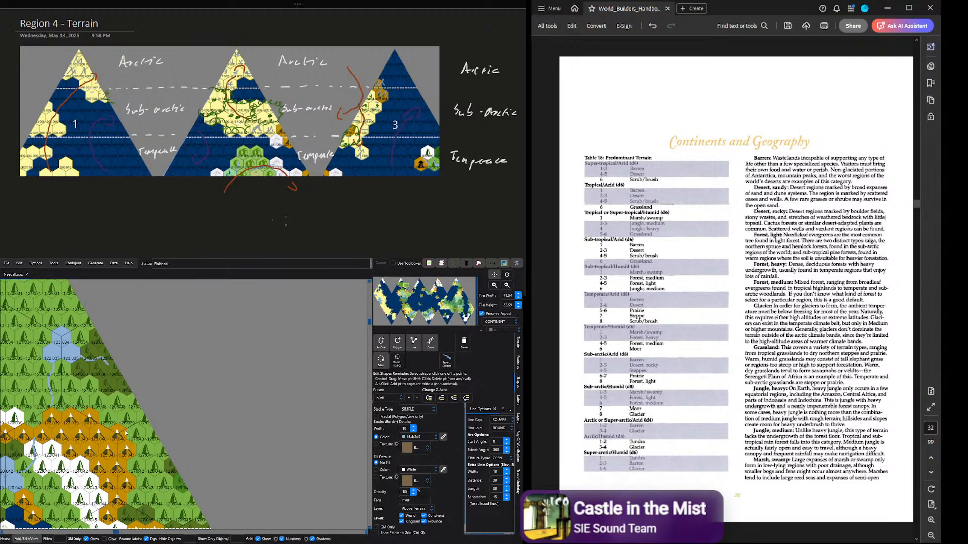
click(412, 344)
mouse_move(136, 450)
mouse_down()
mouse_move(156, 495)
mouse_move(196, 508)
mouse_up()
click(416, 344)
Step: Draw a long river from the northern side of the southeastern mountains north through the forest to the northern coastal inlet
scroll(235, 479, down, 2)
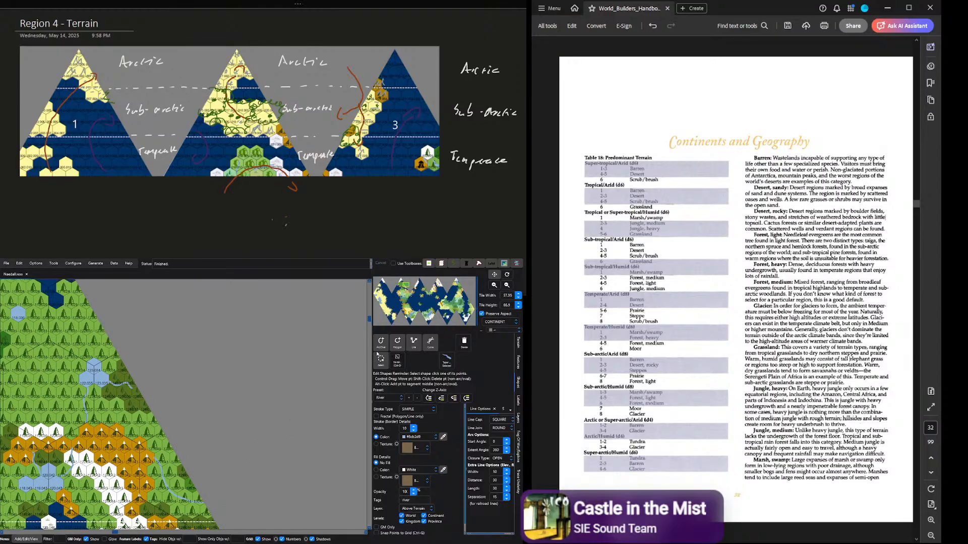
drag(369, 319, 369, 332)
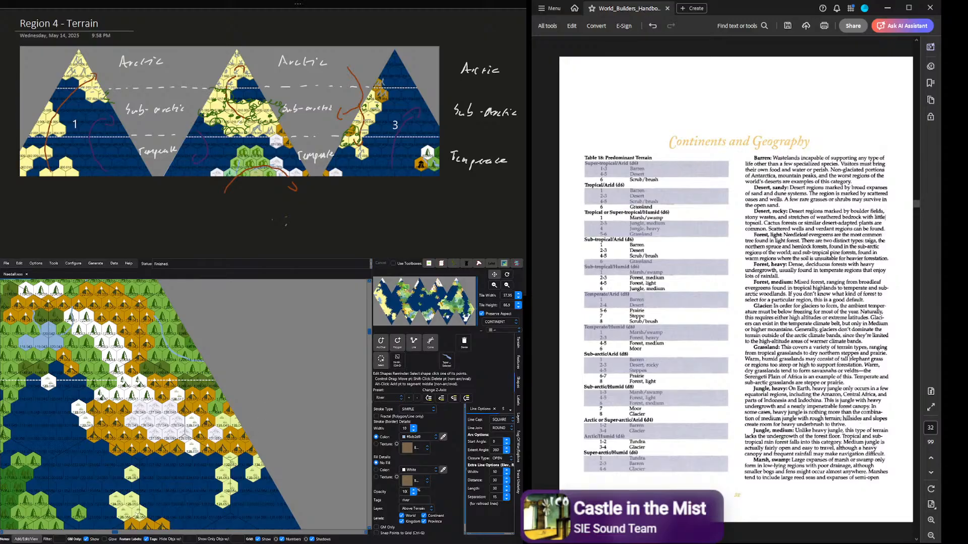
scroll(130, 476, down, 2)
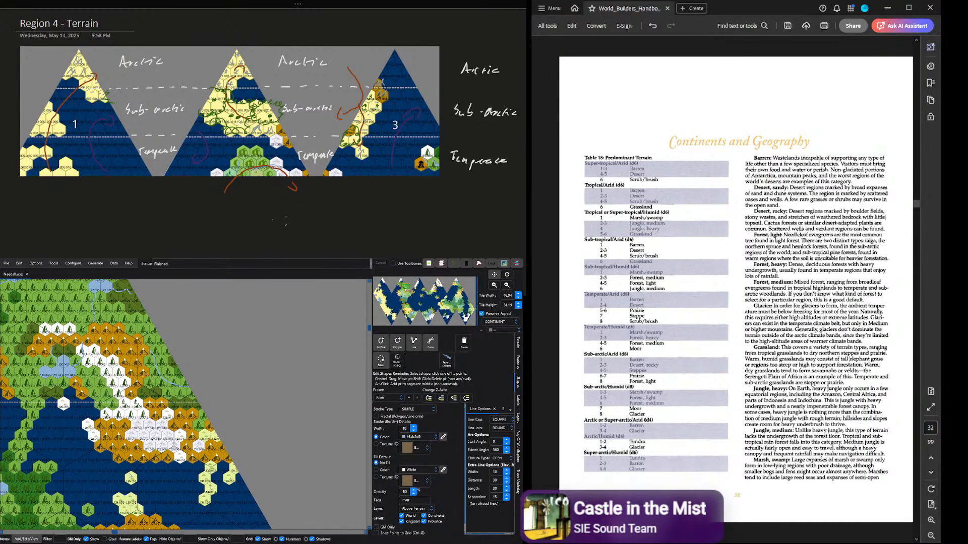
scroll(124, 480, down, 6)
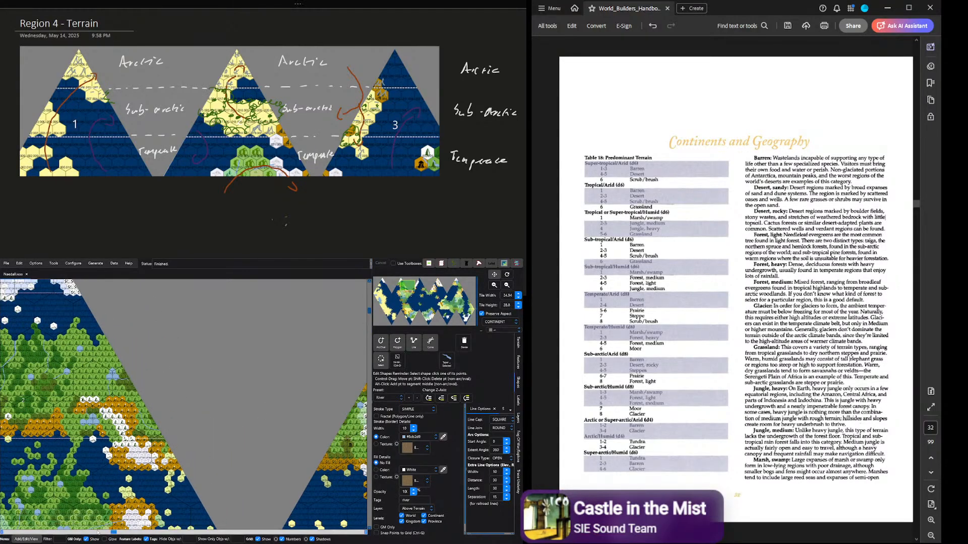
scroll(110, 534, left, 3)
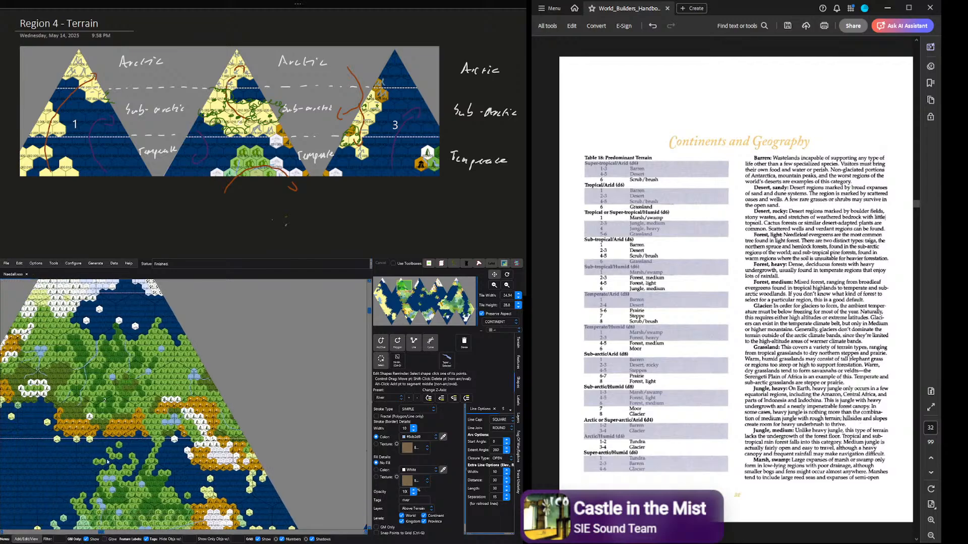
scroll(136, 341, up, 6)
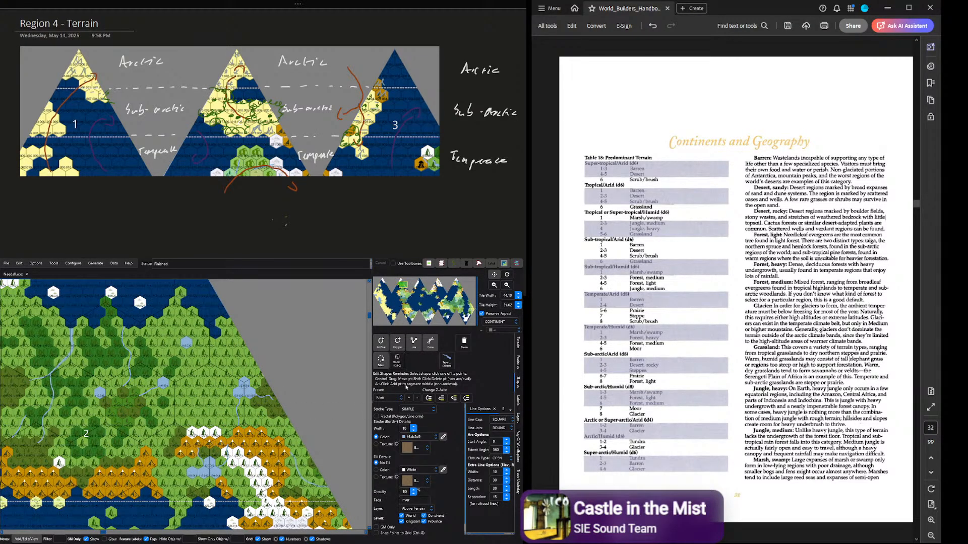
click(421, 347)
click(205, 430)
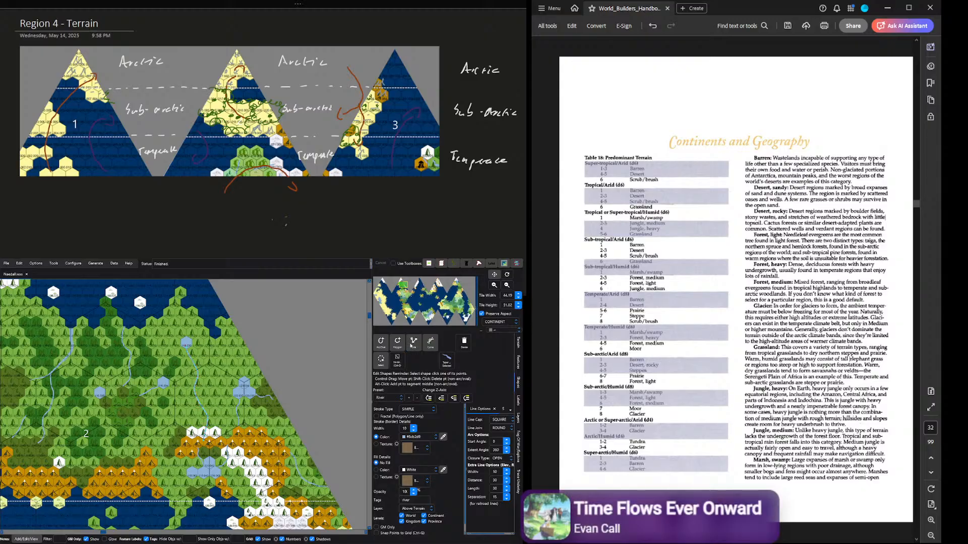
click(228, 437)
drag(209, 374, 212, 342)
Step: Draw branches connecting the long river to small lake 118,030 and to the multi-hex lake at 122,035
scroll(200, 352, up, 4)
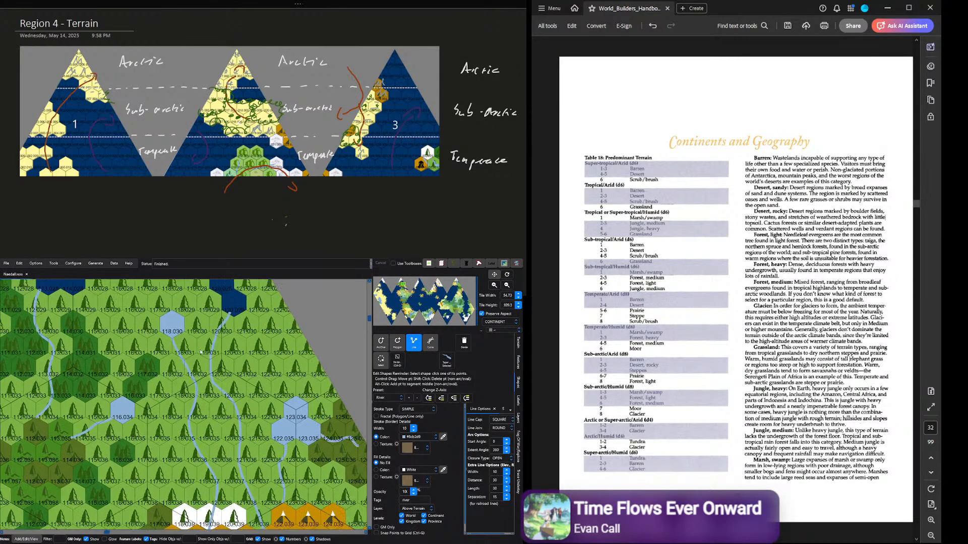
scroll(201, 353, up, 2)
drag(211, 356, 176, 323)
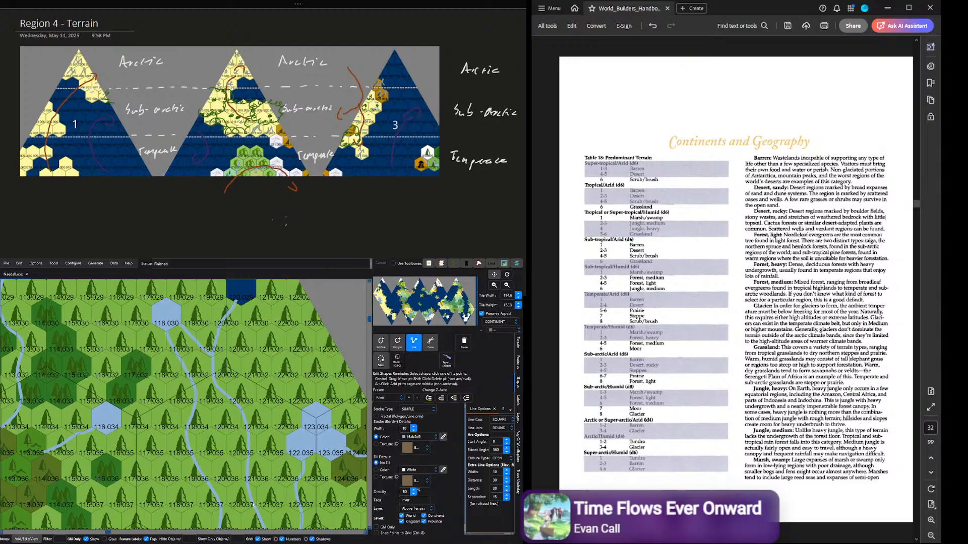
drag(260, 484, 291, 449)
click(413, 345)
Step: Draw a river from the multi-hex eastern lake north to the inlet on the northern coast
scroll(314, 417, down, 3)
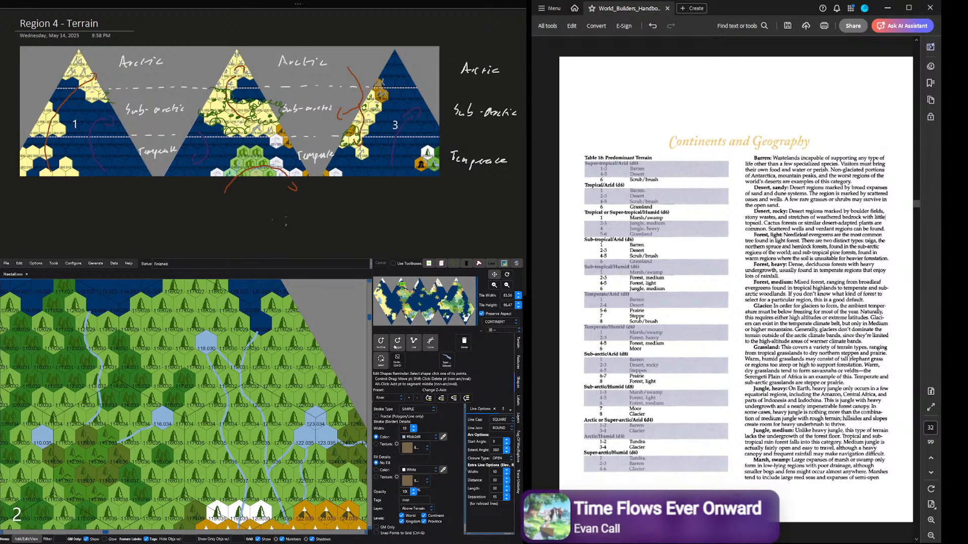
click(413, 343)
mouse_move(275, 401)
mouse_down()
mouse_move(294, 343)
mouse_move(275, 322)
mouse_move(277, 305)
mouse_up()
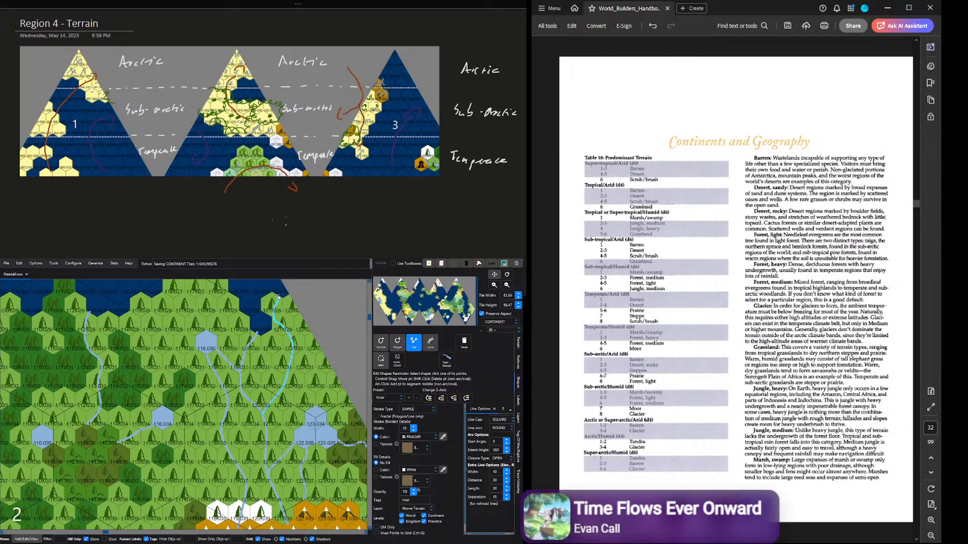
click(413, 346)
scroll(310, 419, down, 1)
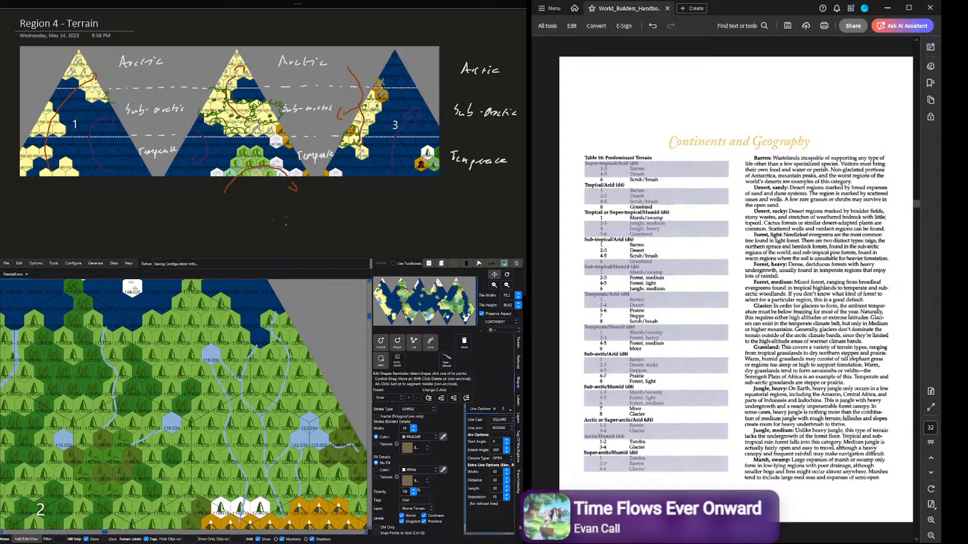
Step: Read the handbook PDF's guidance on rivers, lakes and seas, including major rivers and tributaries on page 36
scroll(886, 217, down, 4)
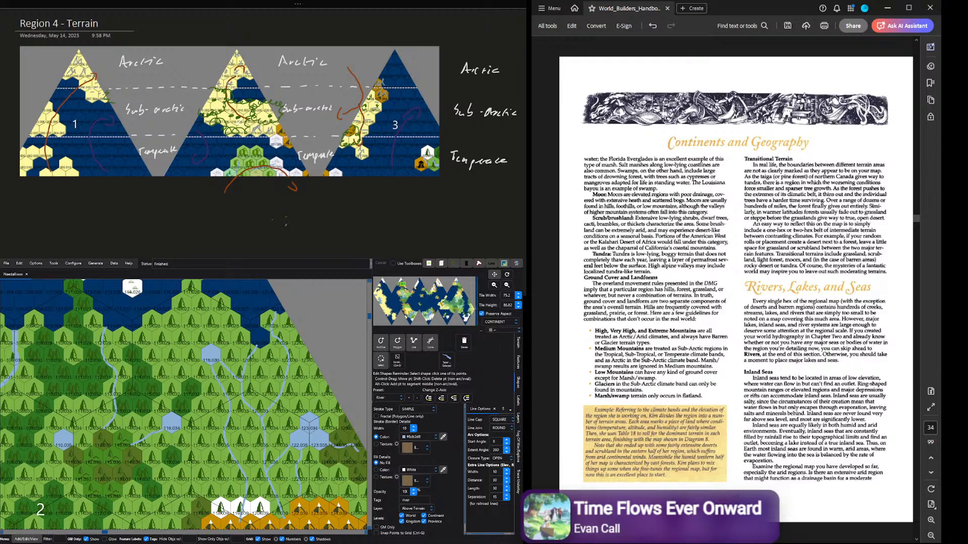
scroll(736, 289, down, 1)
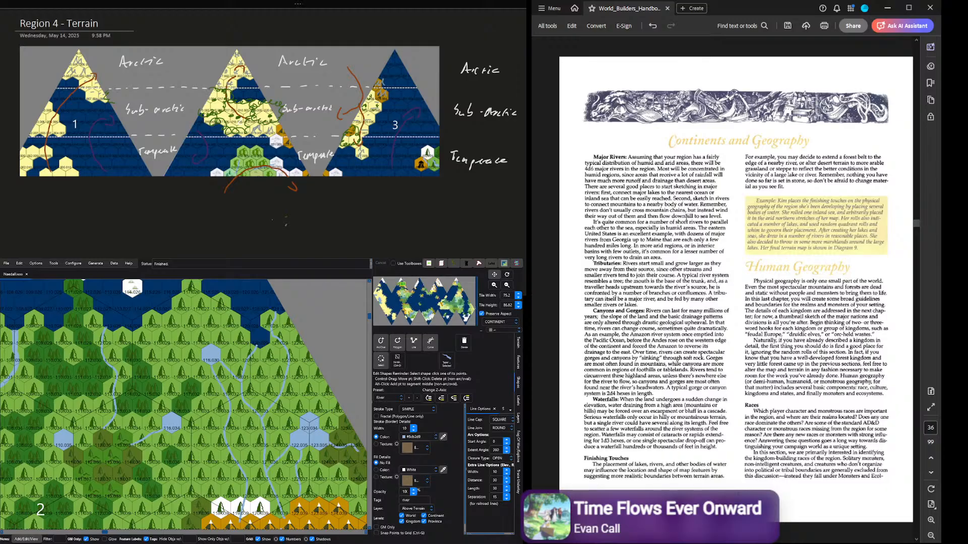
scroll(232, 504, down, 1)
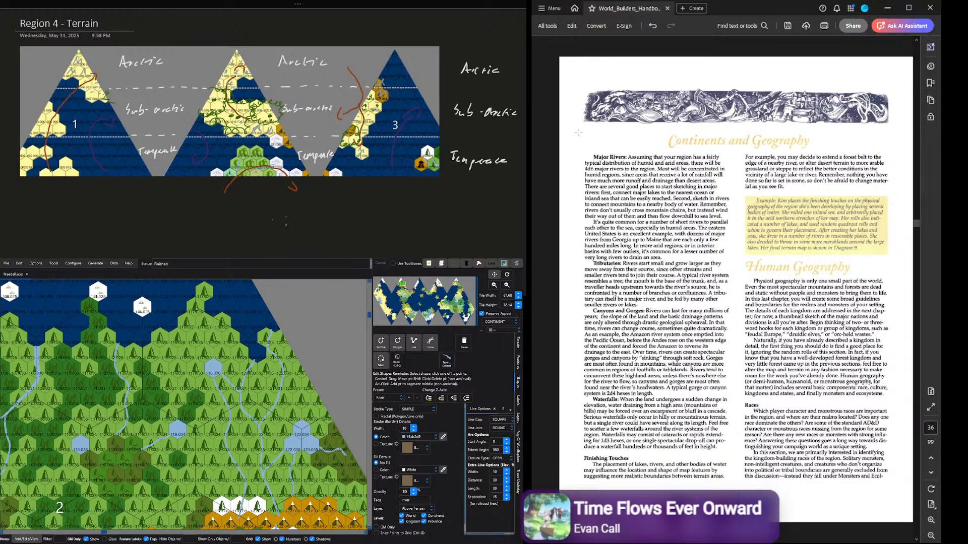
Step: Draw a tributary from triangle 2's southwestern forest northeast to the long river flowing to the northern coast
scroll(184, 406, down, 1)
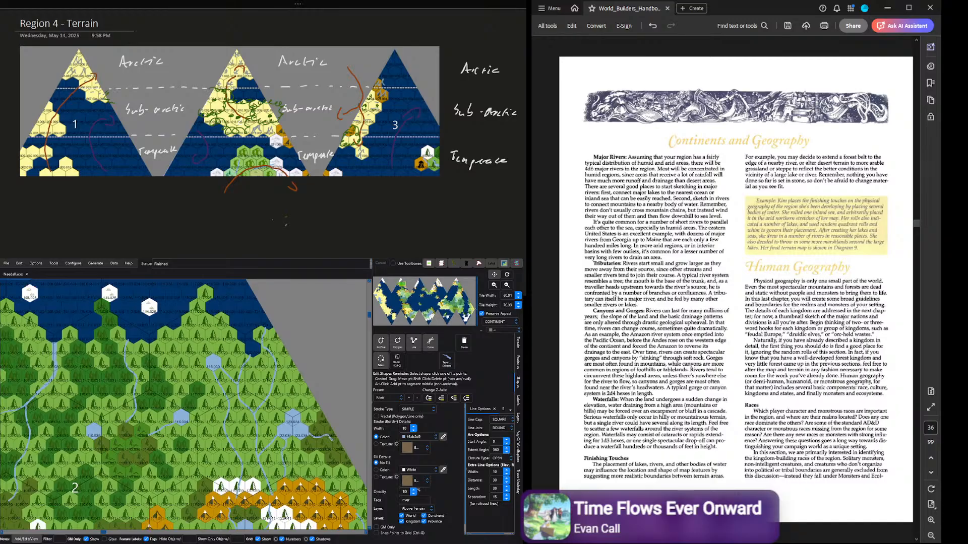
scroll(262, 513, down, 3)
scroll(204, 514, down, 1)
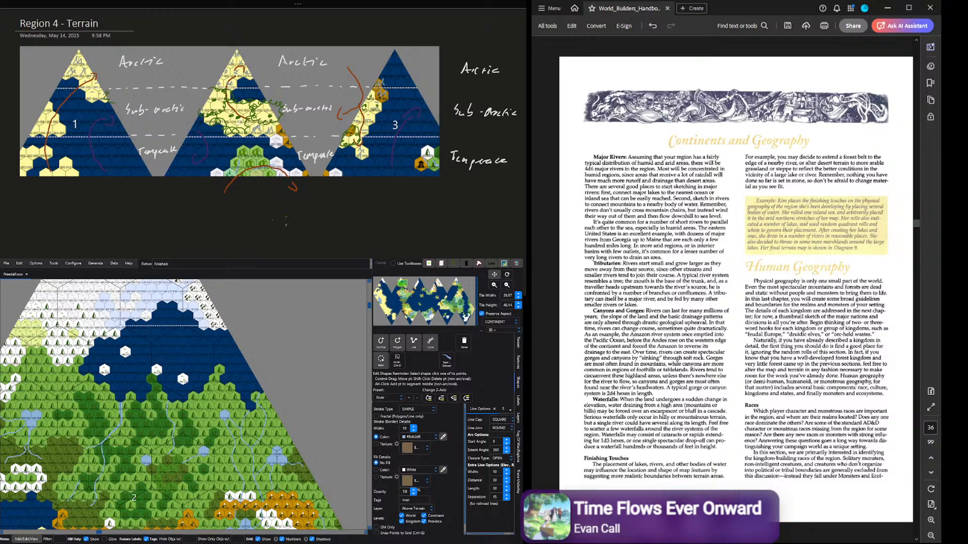
scroll(285, 515, up, 5)
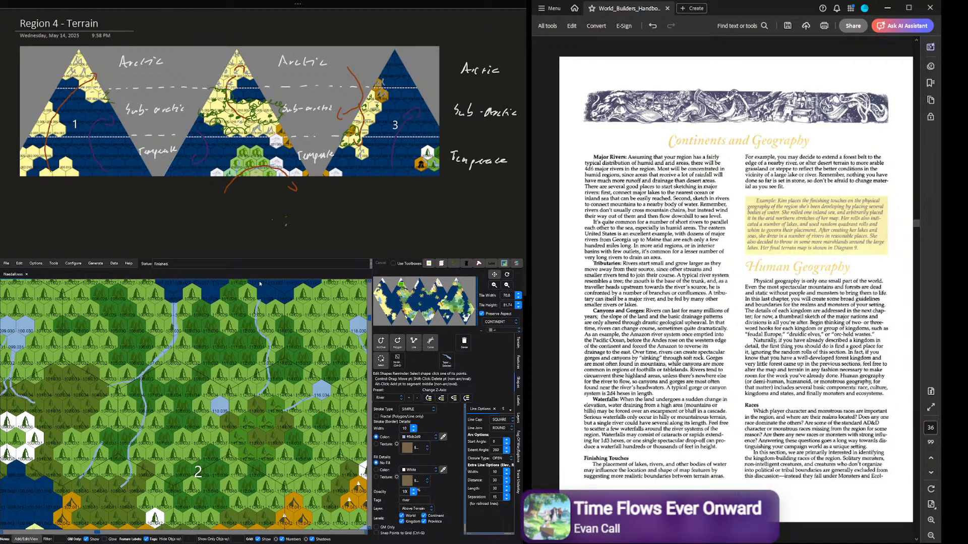
click(414, 344)
mouse_move(73, 485)
mouse_down()
mouse_move(73, 449)
mouse_move(141, 390)
mouse_up()
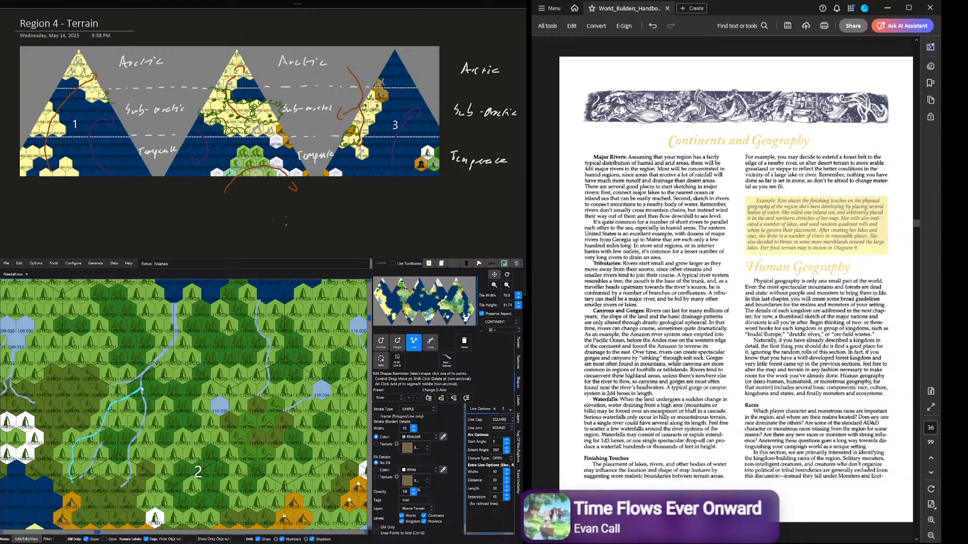
Step: Draw three rivers from the hills and mountains near triangle 2's arctic tip down to the nearby frozen lakes
scroll(186, 404, down, 5)
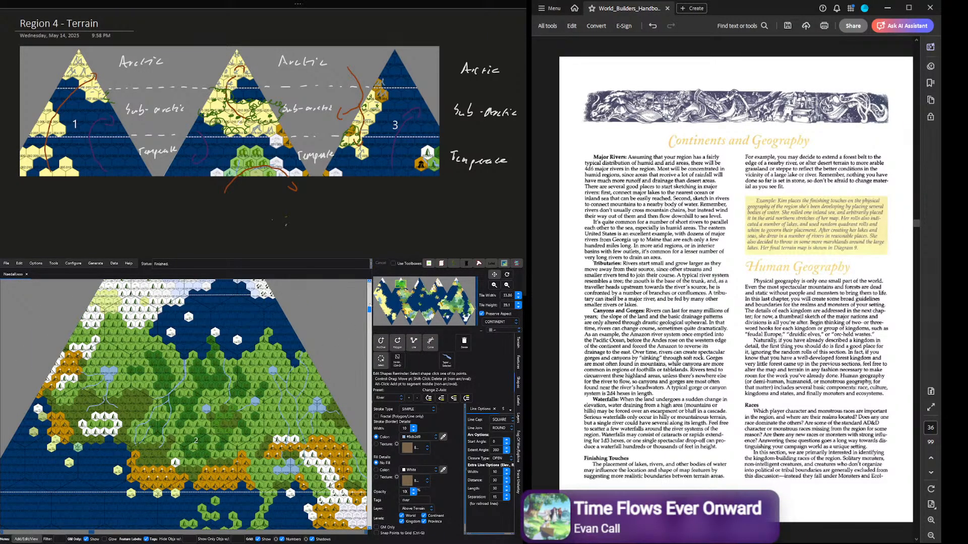
scroll(359, 316, up, 5)
scroll(154, 370, up, 4)
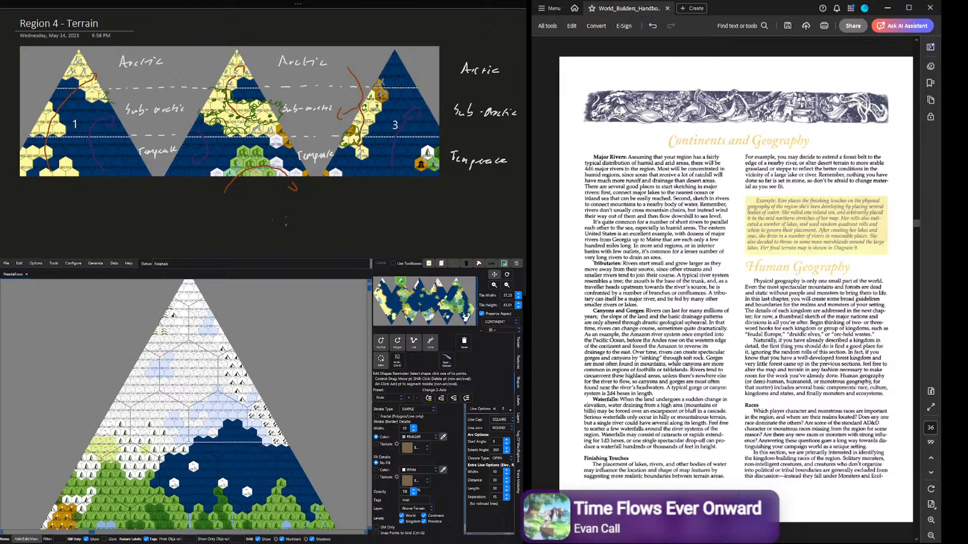
click(413, 342)
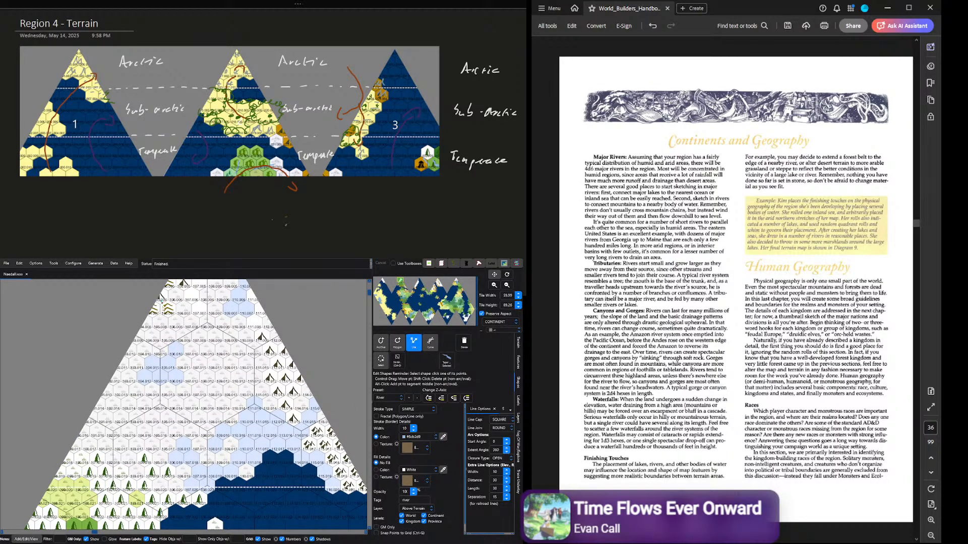
mouse_move(161, 301)
mouse_down()
mouse_move(167, 347)
mouse_move(158, 356)
mouse_up()
click(415, 346)
drag(188, 288, 224, 312)
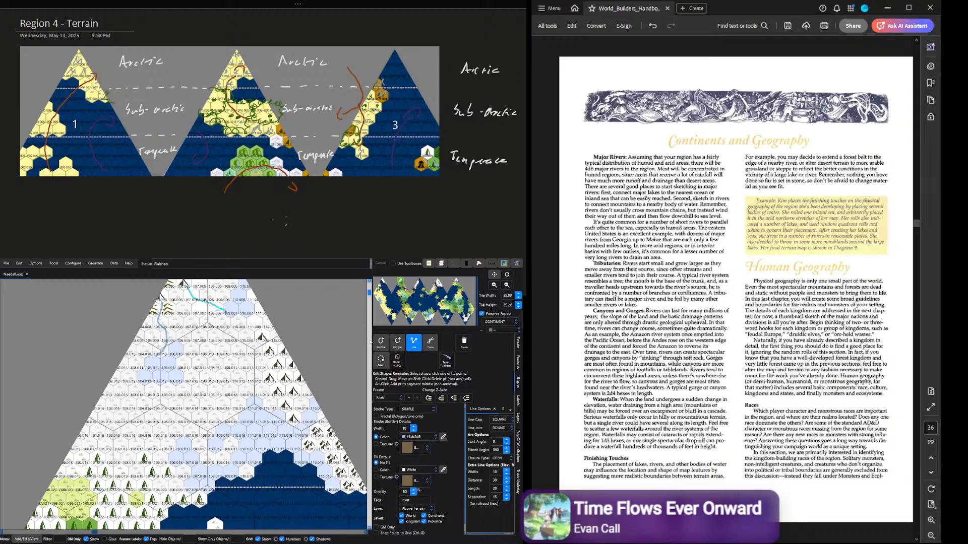
click(414, 346)
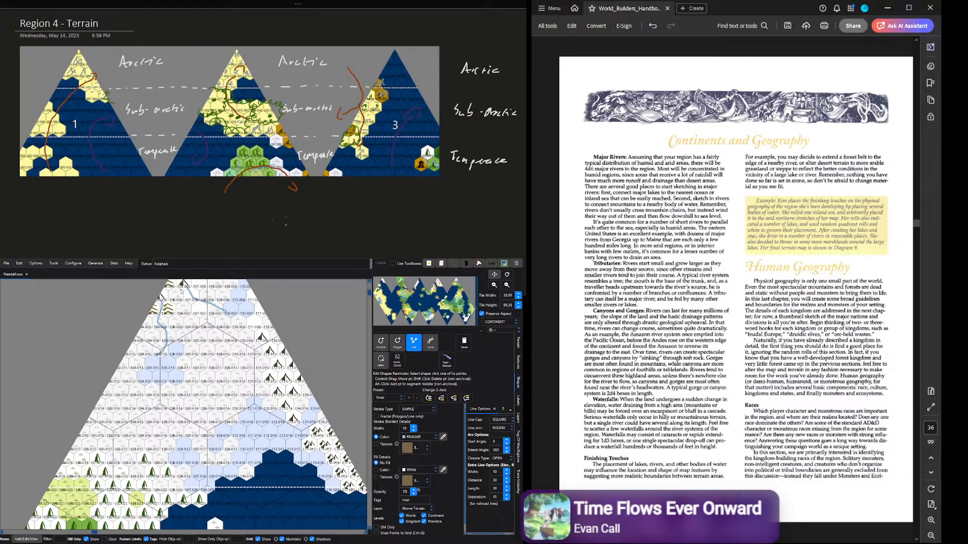
drag(182, 286, 181, 348)
Step: Draw another arctic river in triangle 2, beside the mountains along its eastern edge
click(414, 343)
click(414, 344)
scroll(287, 369, down, 3)
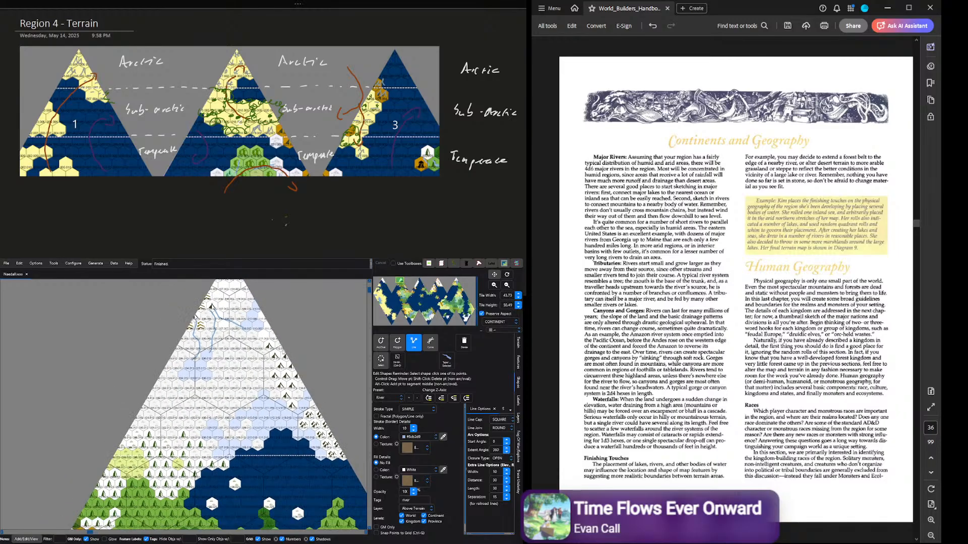
click(256, 342)
click(415, 342)
Step: Draw a short river from triangle 3's mountains southeast to the eastern coast, just north of the temperate boundary
scroll(242, 371, down, 4)
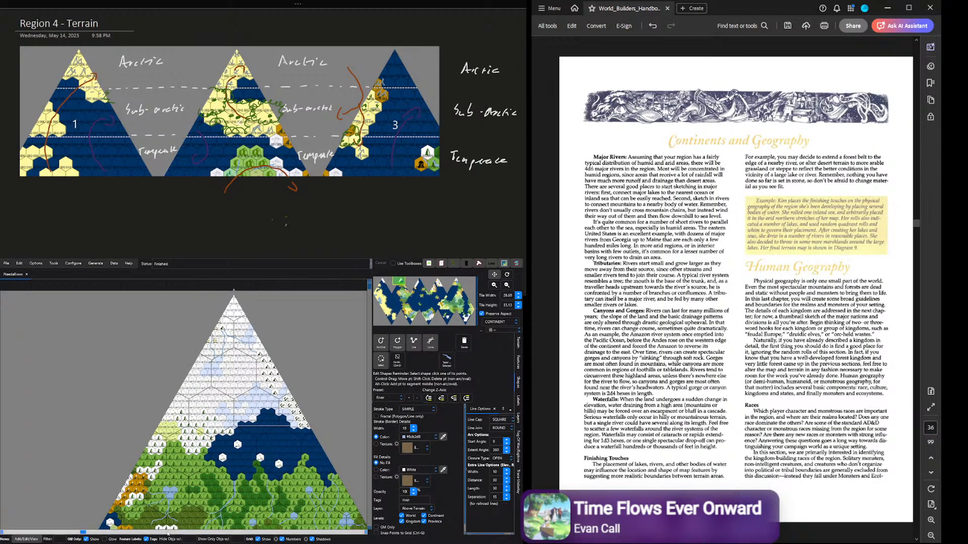
click(74, 532)
drag(74, 533, 26, 533)
scroll(69, 394, up, 3)
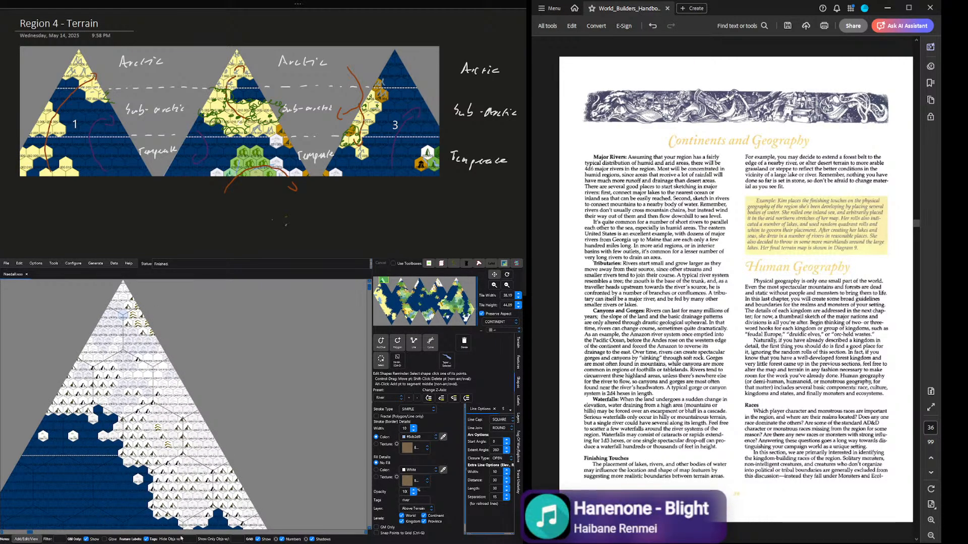
drag(30, 532, 159, 531)
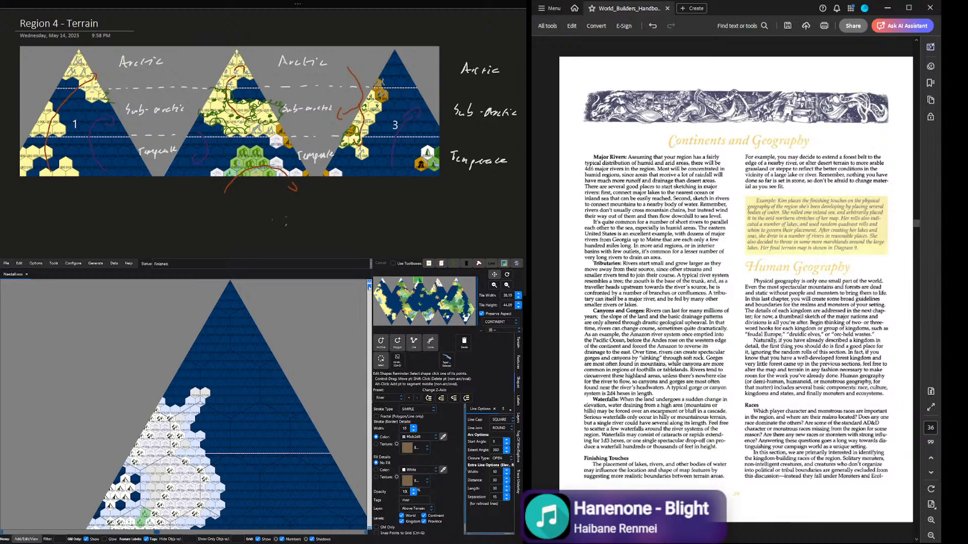
drag(369, 287, 366, 311)
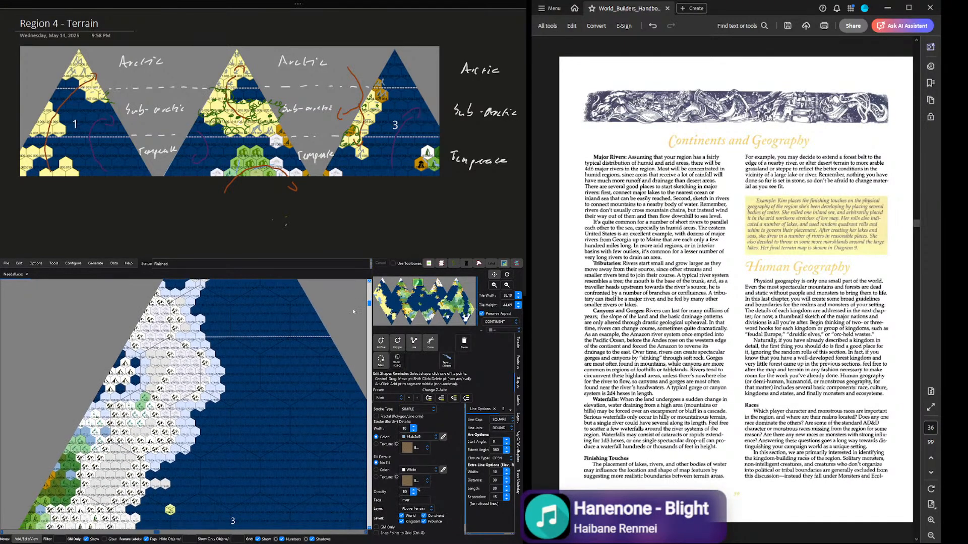
scroll(128, 391, up, 3)
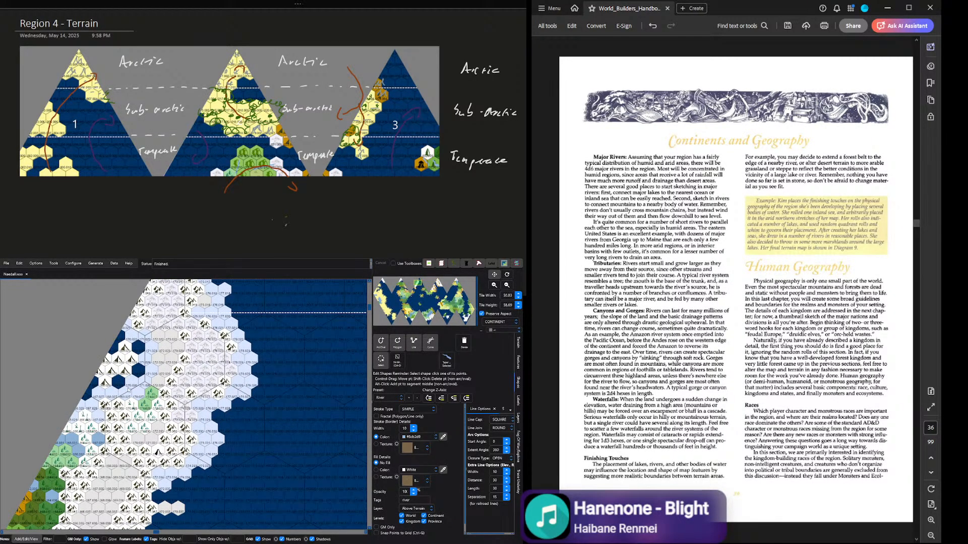
scroll(128, 391, up, 3)
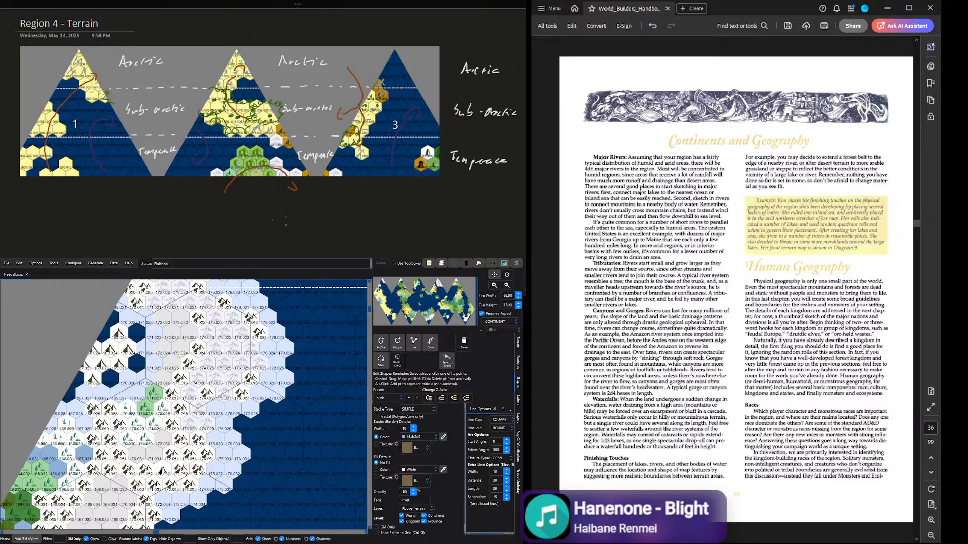
click(413, 342)
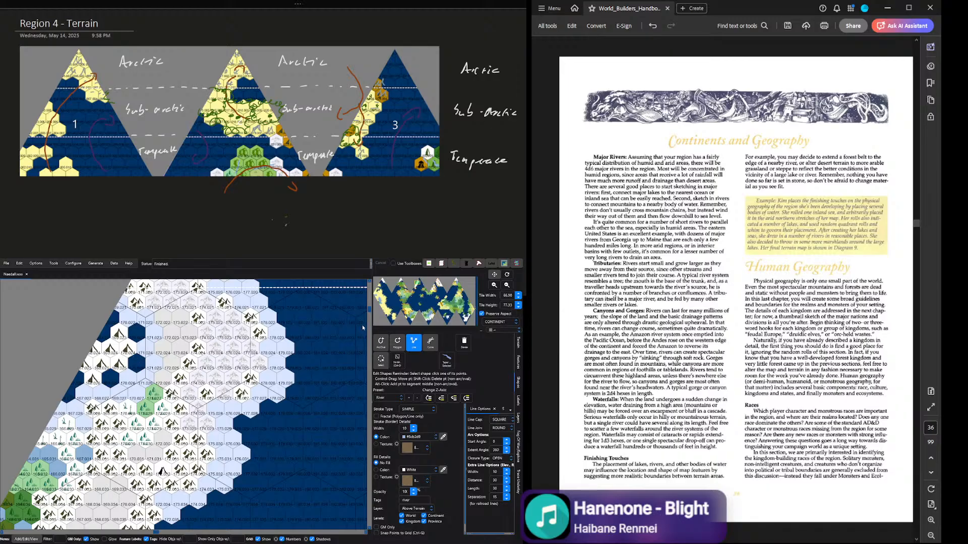
scroll(362, 325, down, 6)
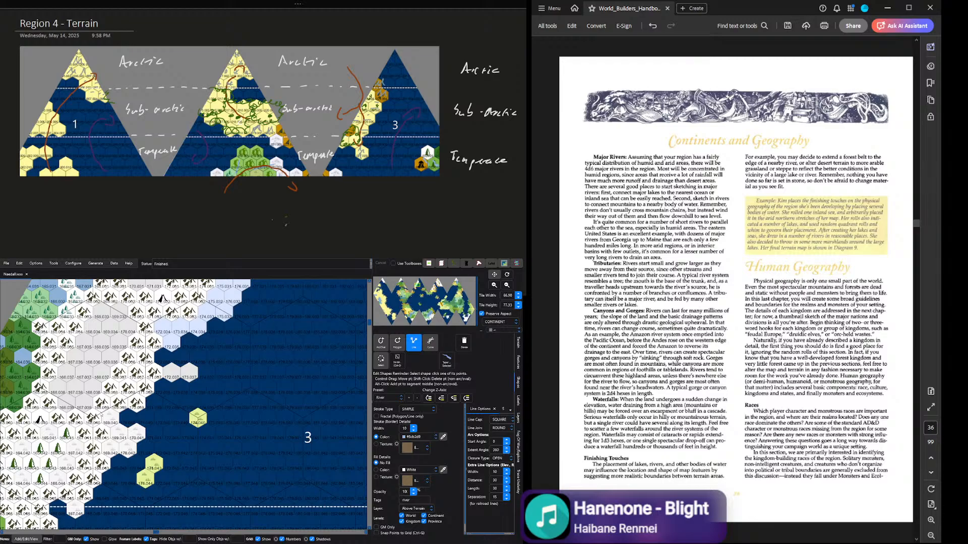
click(100, 412)
click(116, 432)
click(397, 361)
Step: Draw rivers linking the small lake in triangle 3's western forest with the surrounding hills and mountains
scroll(122, 491, left, 6)
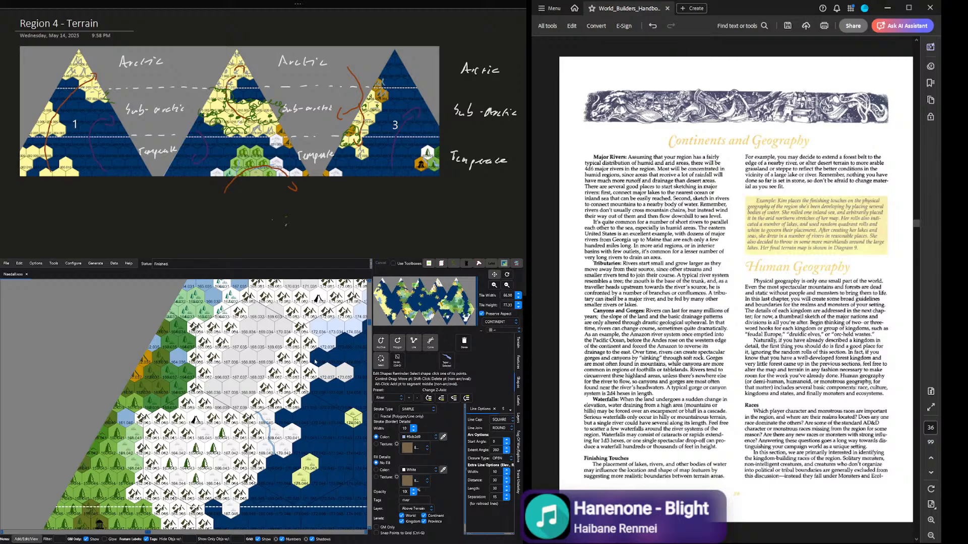
click(414, 343)
click(152, 414)
click(171, 393)
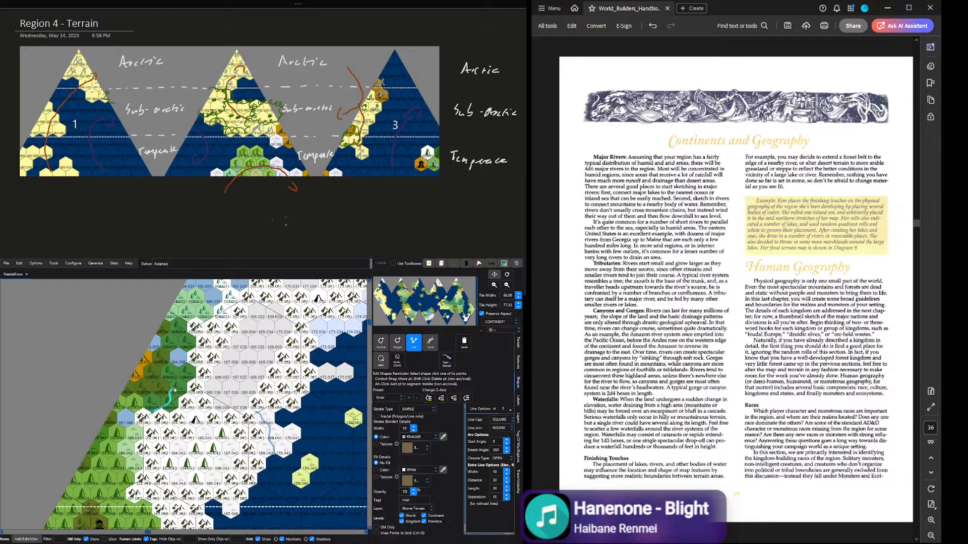
right_click(180, 364)
click(141, 377)
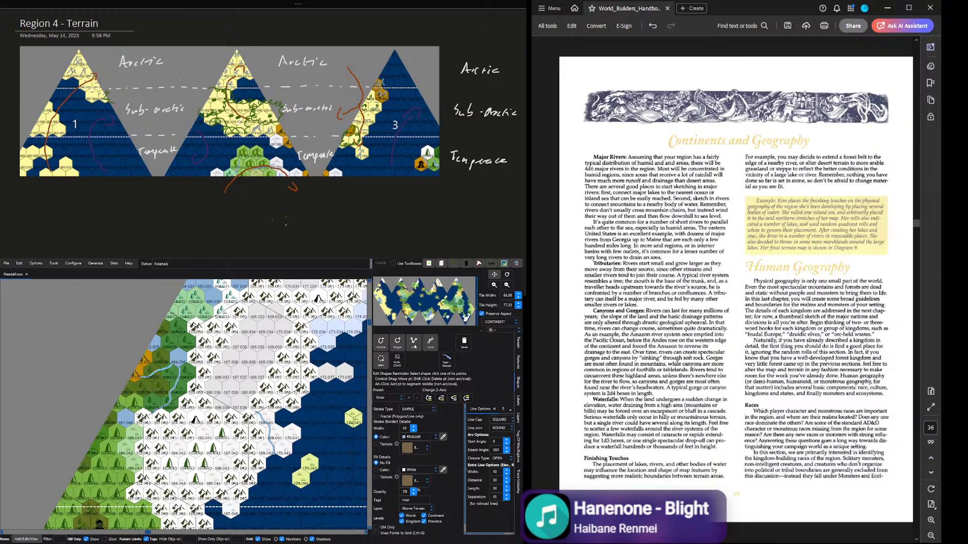
click(161, 336)
click(406, 342)
Step: Draw two rivers running north through triangle 3's southern forest, one from near the ruin hex and one from the southern mountains
scroll(224, 510, down, 1)
drag(370, 321, 369, 330)
scroll(152, 436, up, 4)
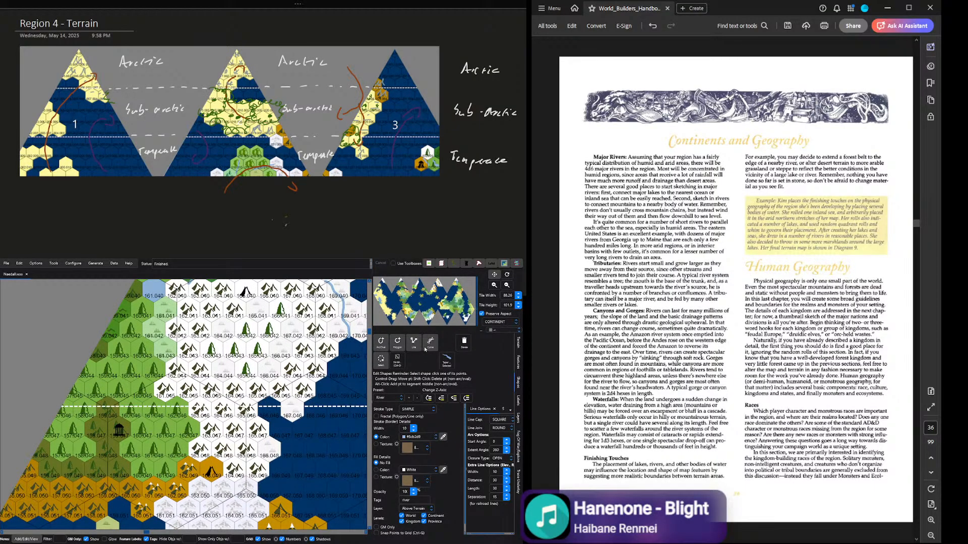
click(414, 344)
mouse_move(98, 418)
mouse_down()
mouse_move(84, 405)
mouse_move(122, 359)
mouse_up()
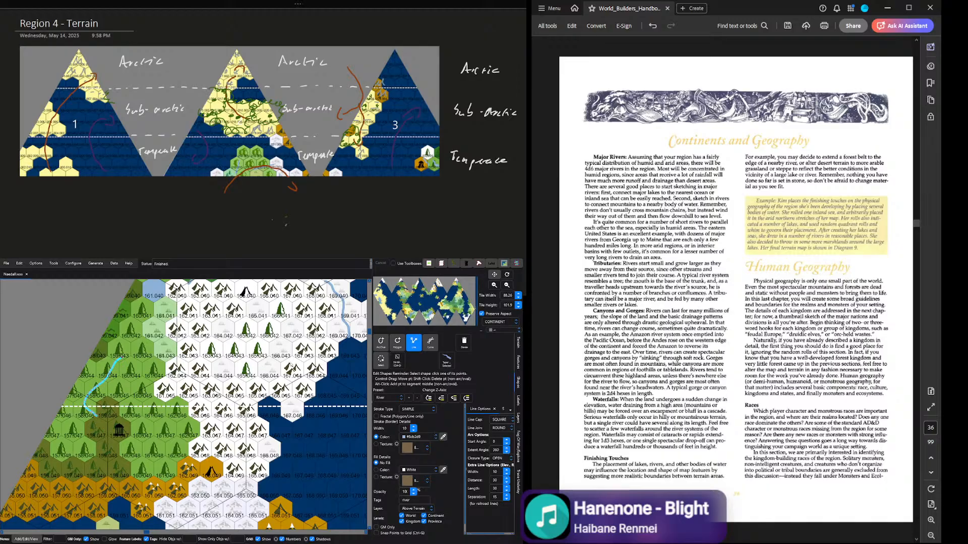
click(409, 342)
mouse_move(182, 460)
mouse_down()
mouse_move(153, 395)
mouse_move(160, 341)
mouse_up()
Step: Hide the Terrain Land layer so only the rivers and water terrain are shown
scroll(212, 459, down, 3)
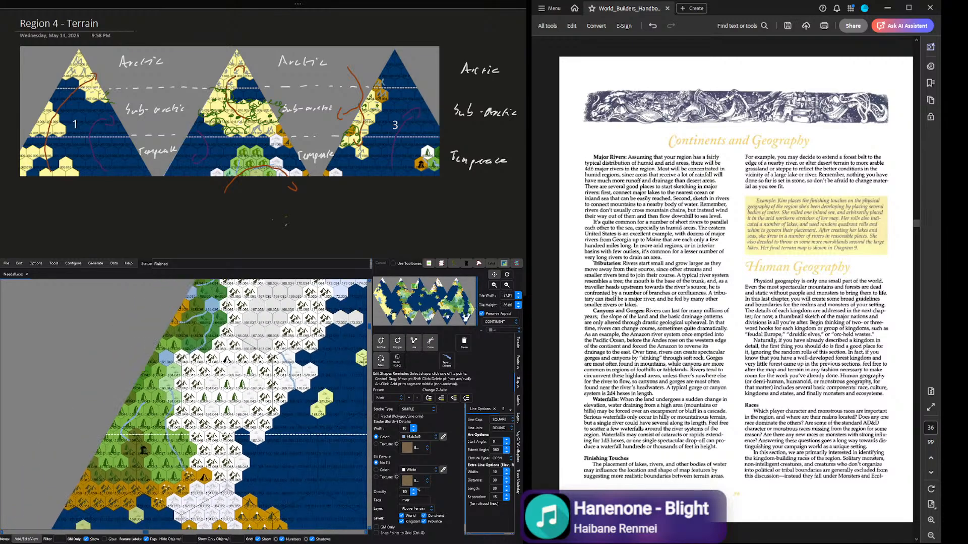
scroll(213, 459, down, 1)
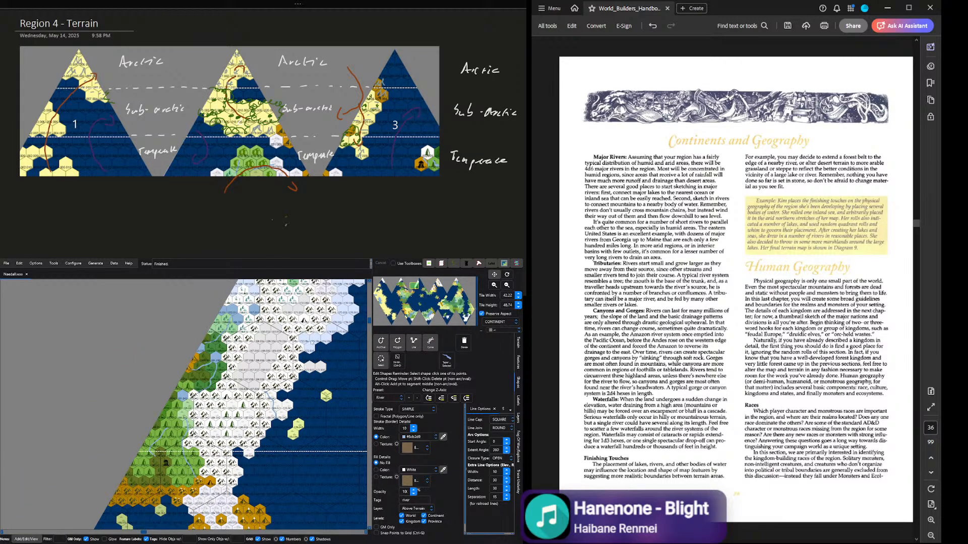
scroll(213, 459, down, 1)
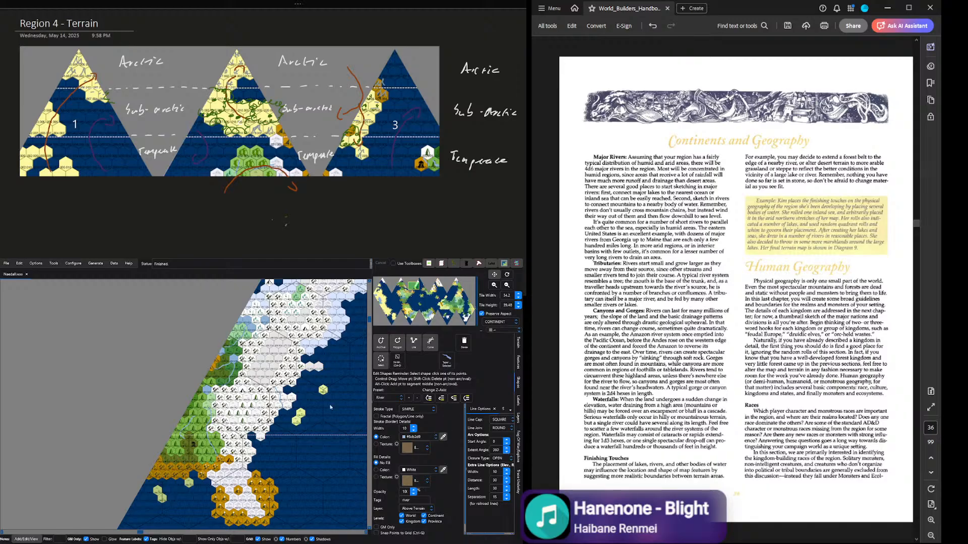
scroll(330, 407, down, 3)
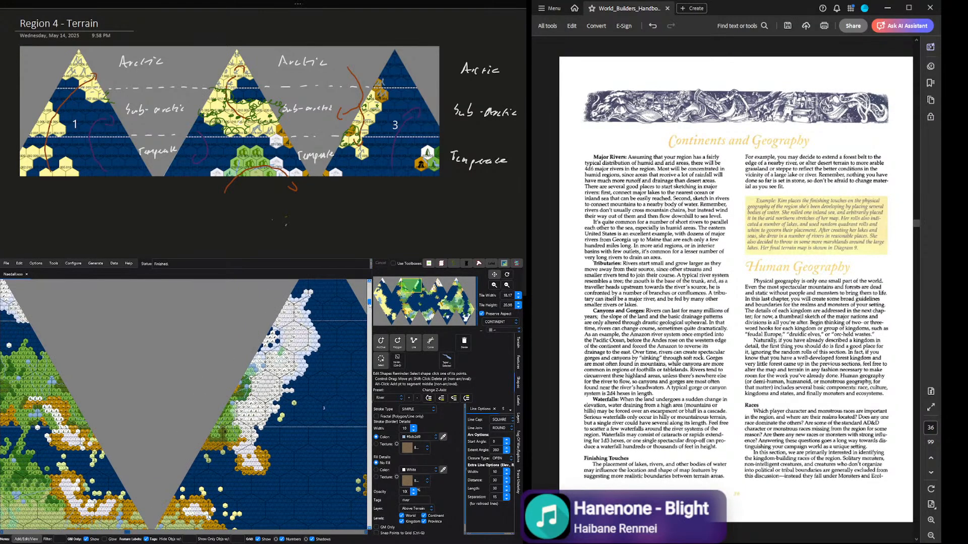
scroll(314, 359, up, 1)
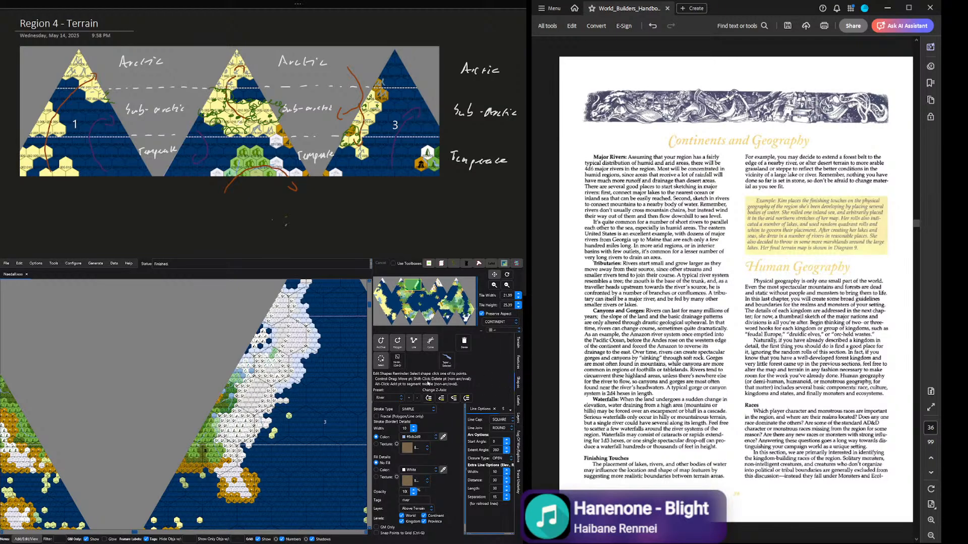
scroll(305, 346, up, 1)
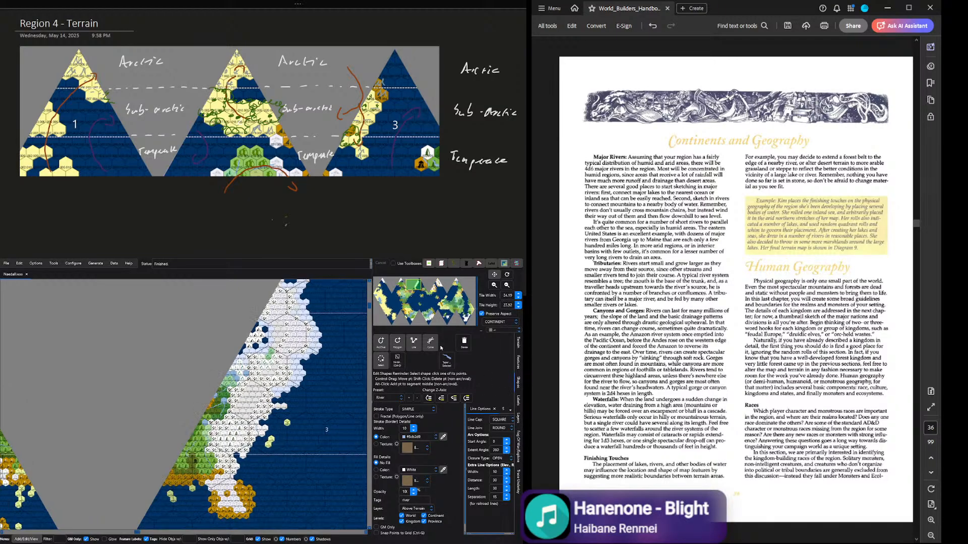
click(519, 401)
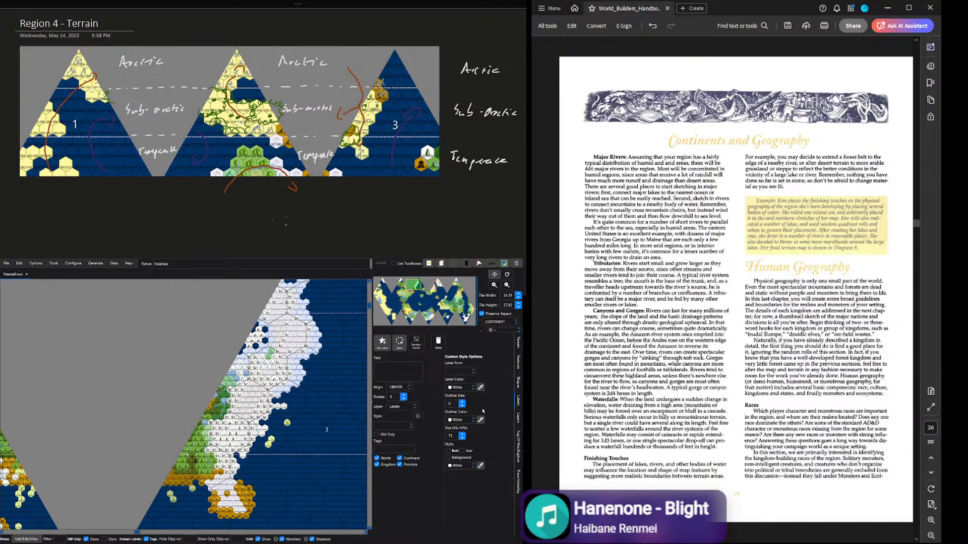
click(518, 418)
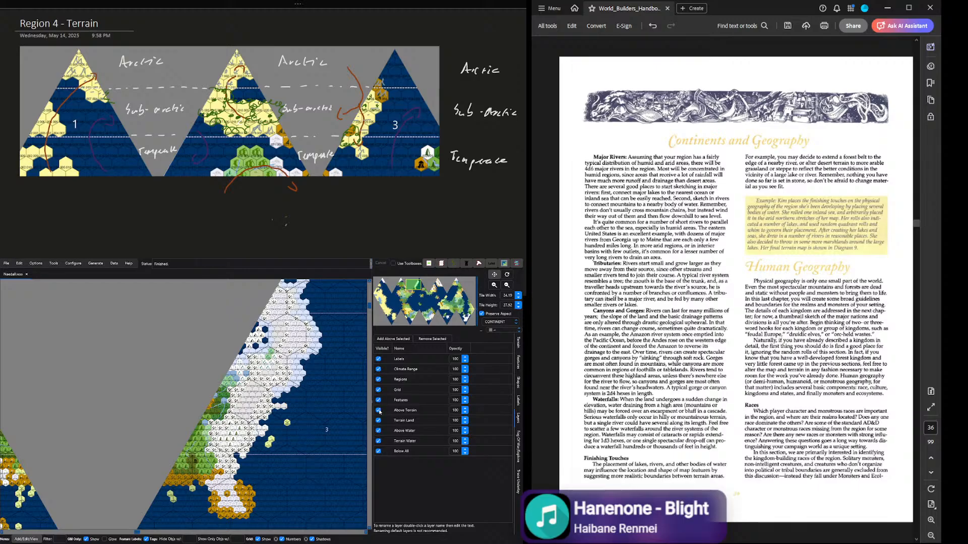
click(379, 410)
click(379, 410)
click(378, 420)
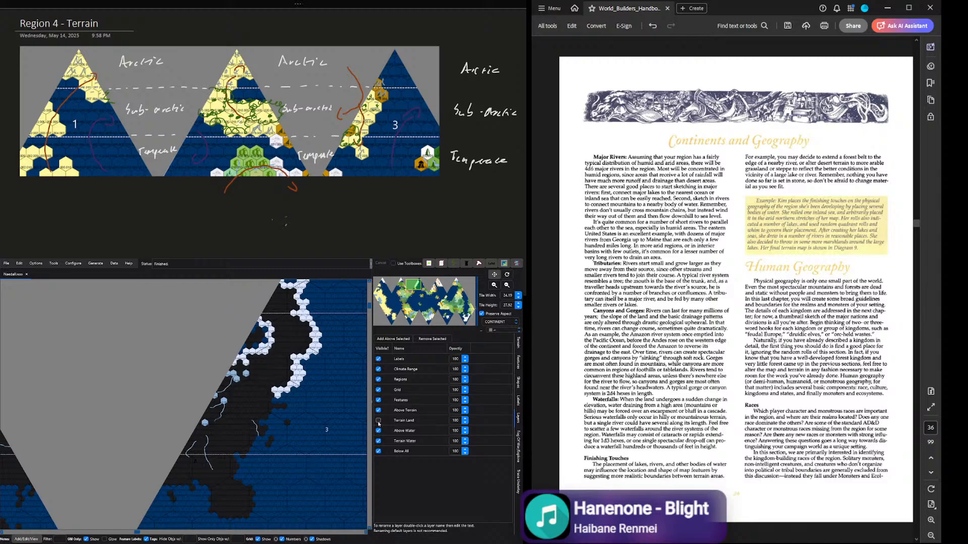
Step: Examine how the rivers and lakes are distributed across triangles 1, 2 and 3 with the land terrain hidden
scroll(299, 430, down, 2)
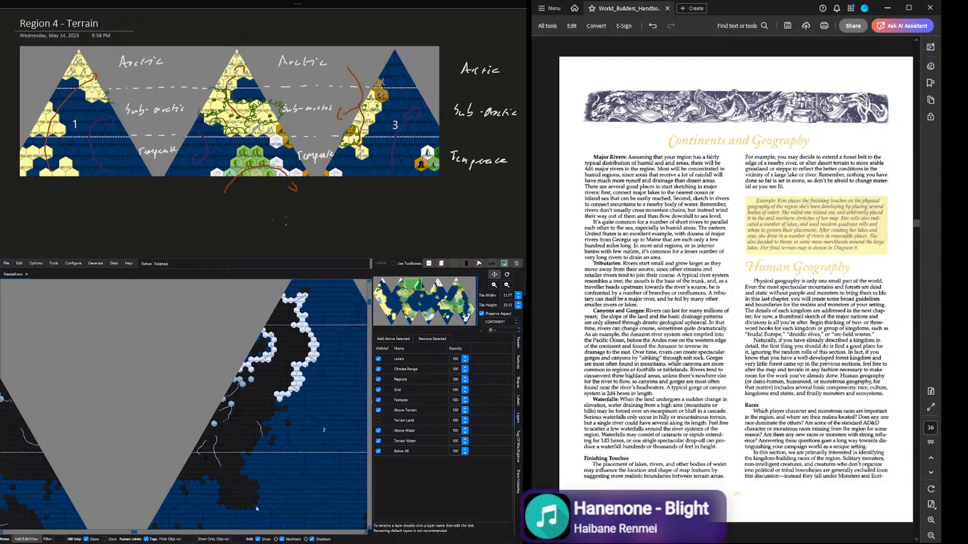
drag(130, 532, 23, 533)
scroll(116, 411, down, 2)
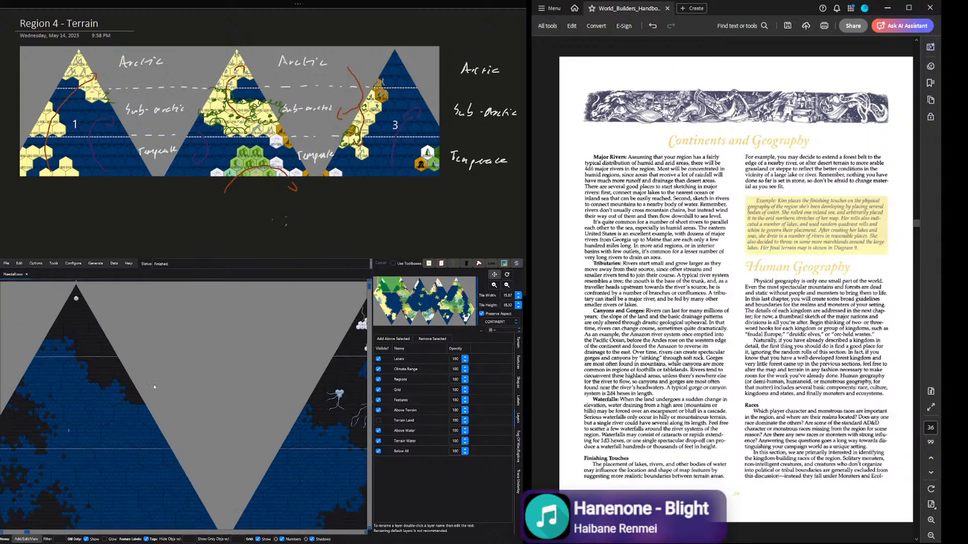
drag(34, 529, 138, 515)
scroll(138, 515, up, 2)
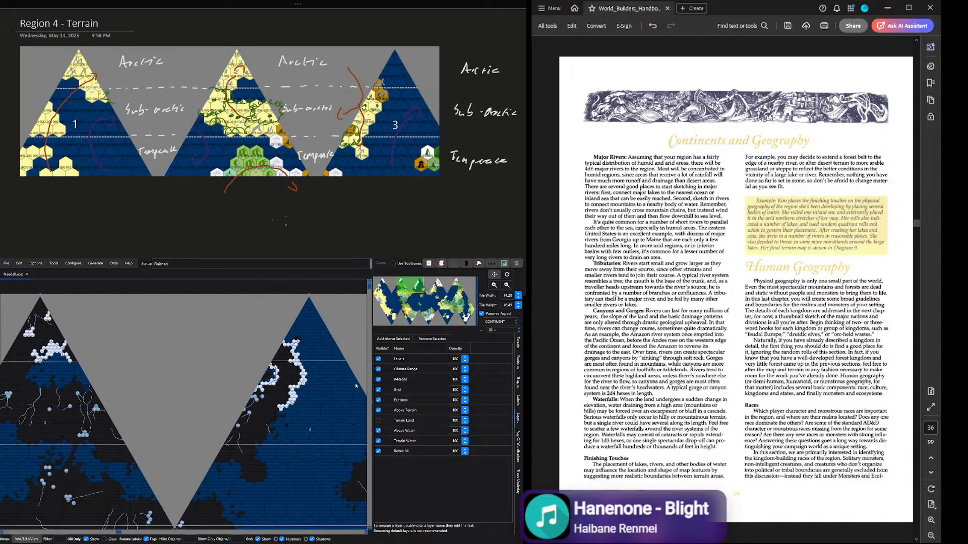
Step: Restore the Terrain Land layer, toggle both terrain layers to view the rivers alone, and leave Terrain Land and Terrain Water shown
click(379, 421)
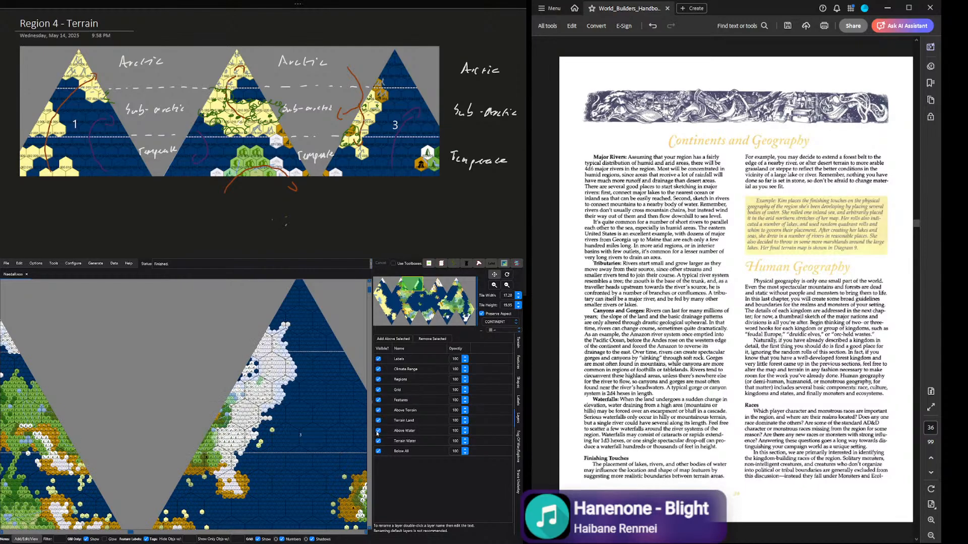
click(379, 441)
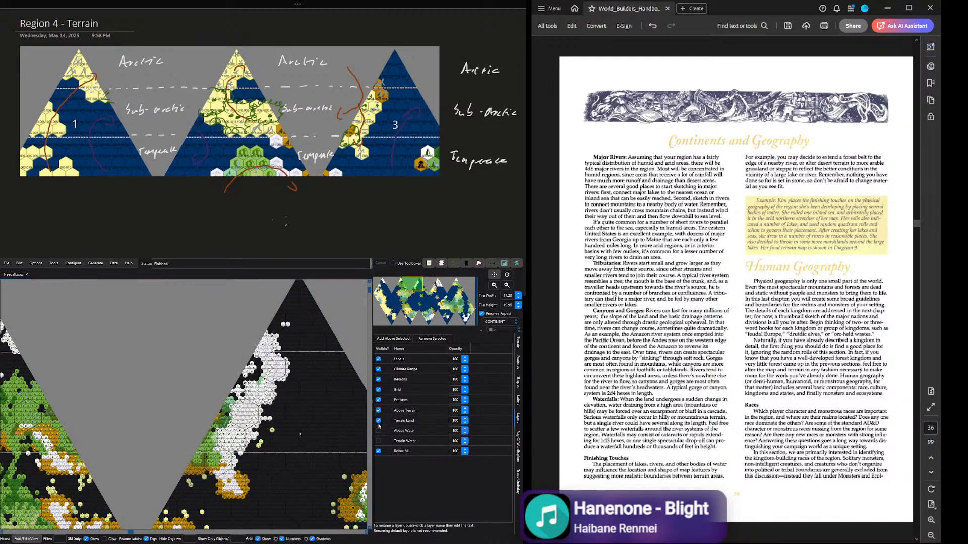
click(378, 421)
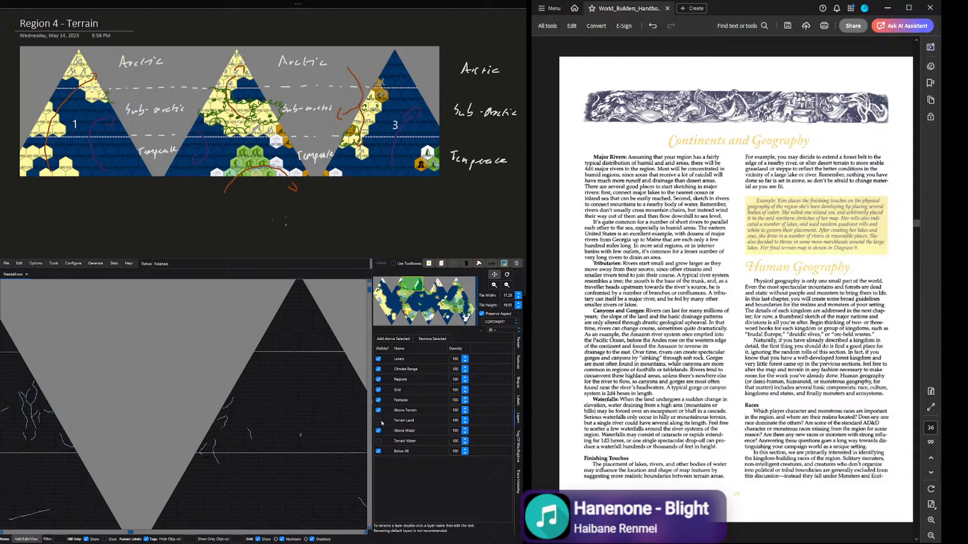
click(379, 420)
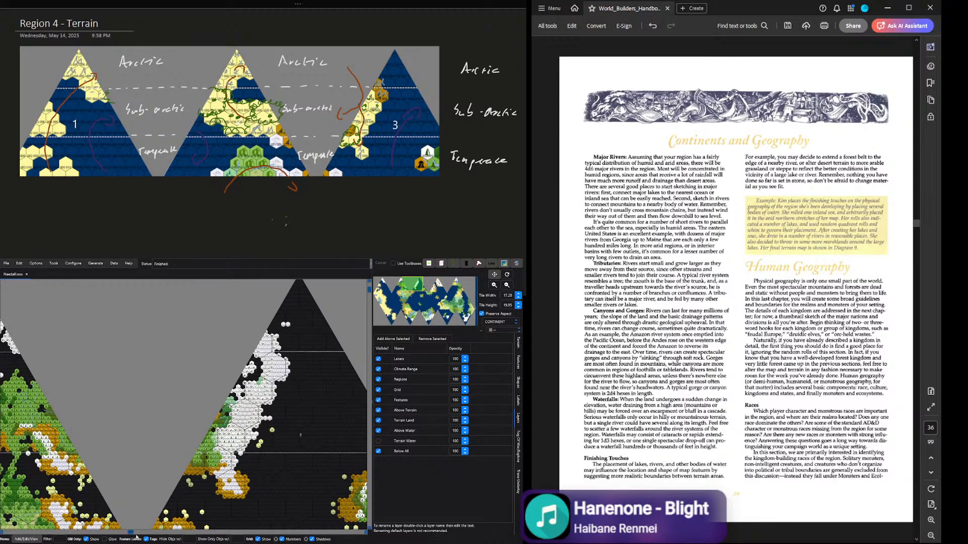
drag(133, 536, 362, 435)
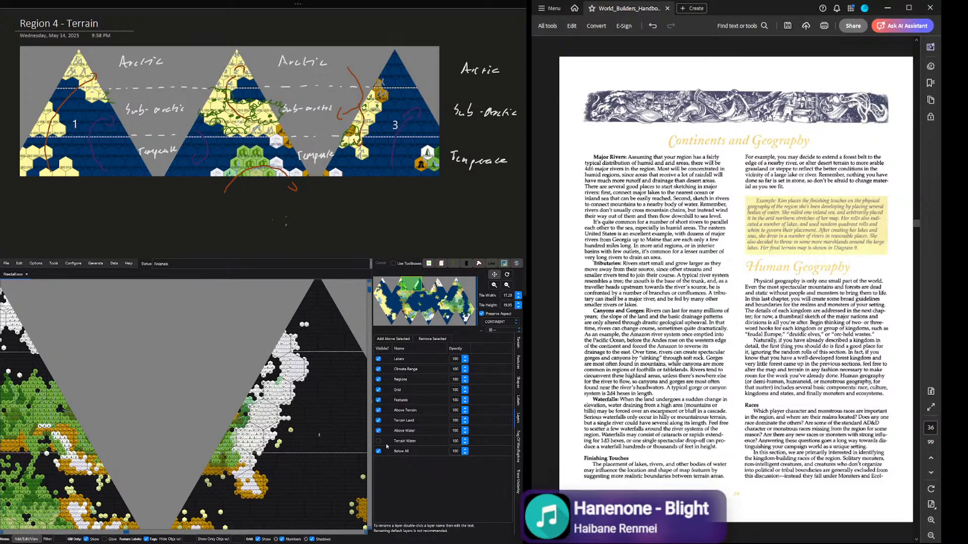
click(379, 441)
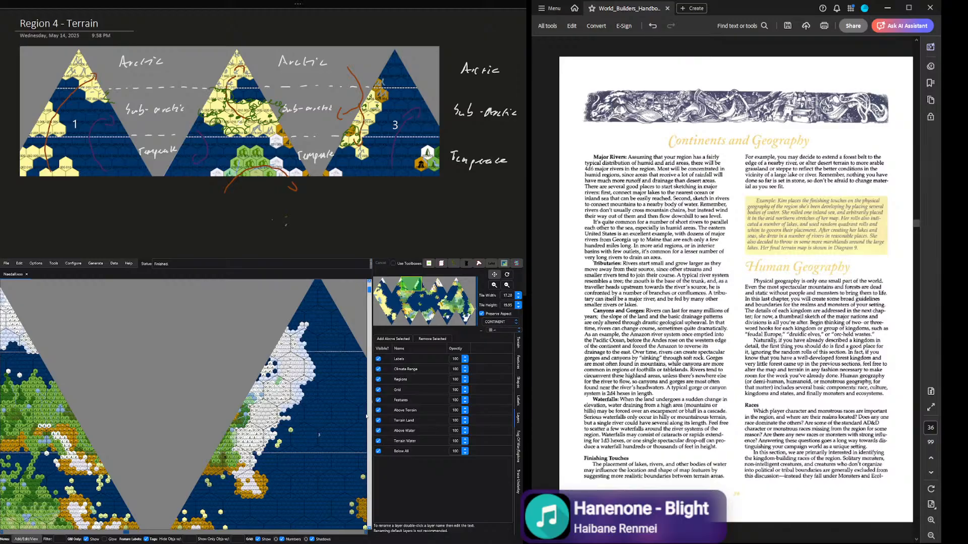
Step: Save the world map file
click(370, 439)
click(6, 264)
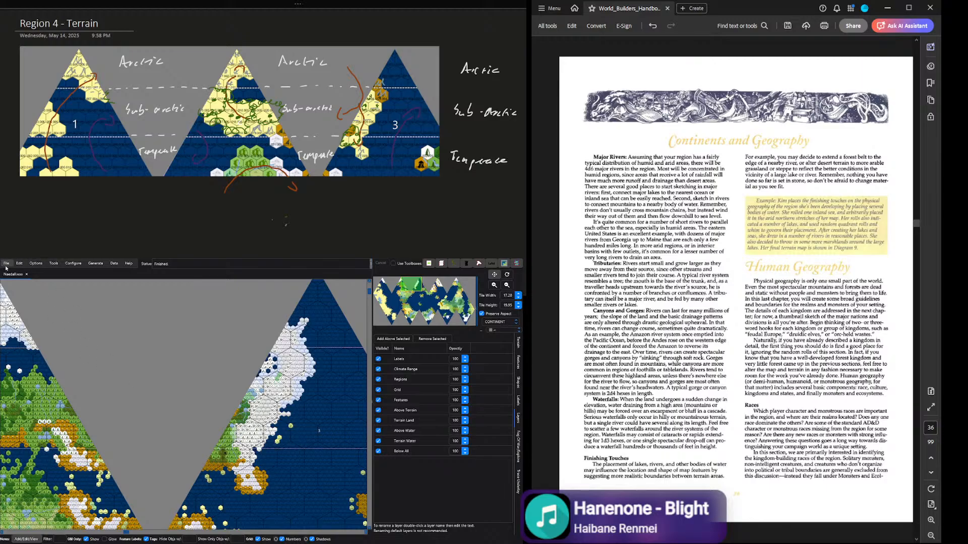
click(57, 347)
Step: Examine triangles 1 and 2 and look through the terrain palette for the available forest types
click(507, 285)
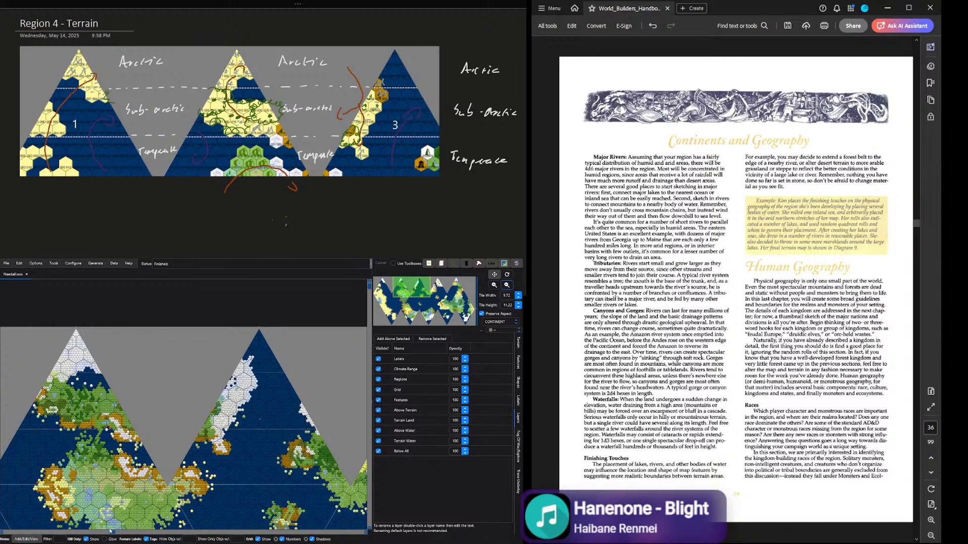
drag(110, 531, 37, 531)
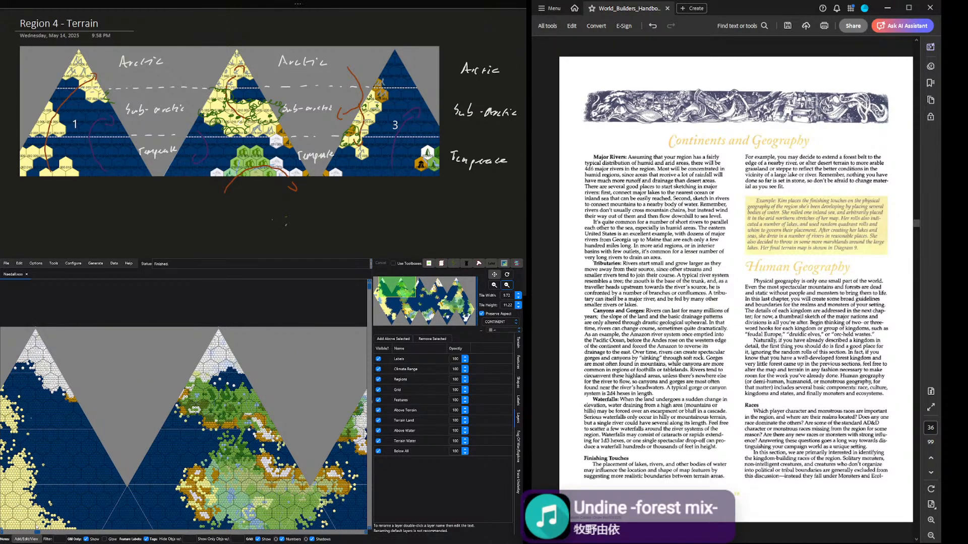
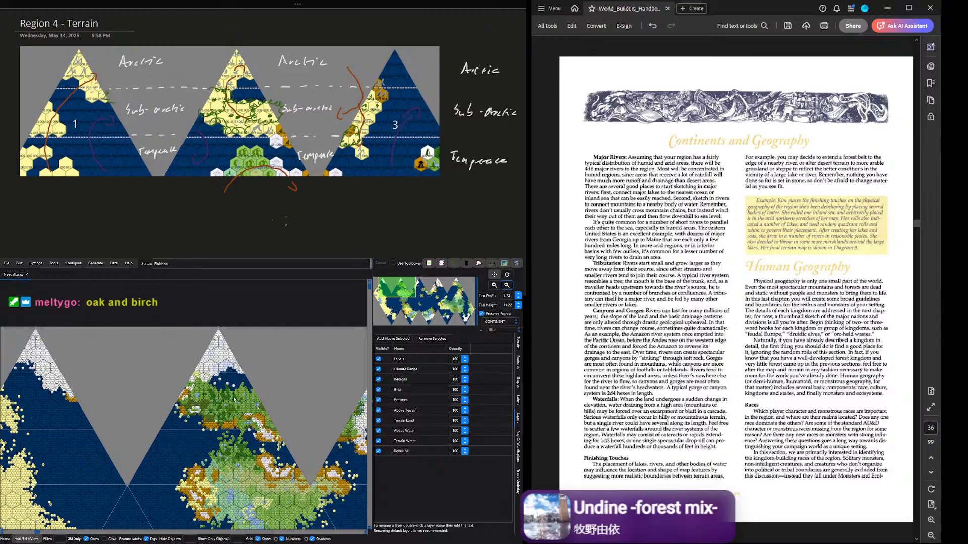
scroll(234, 400, up, 1)
scroll(233, 393, up, 3)
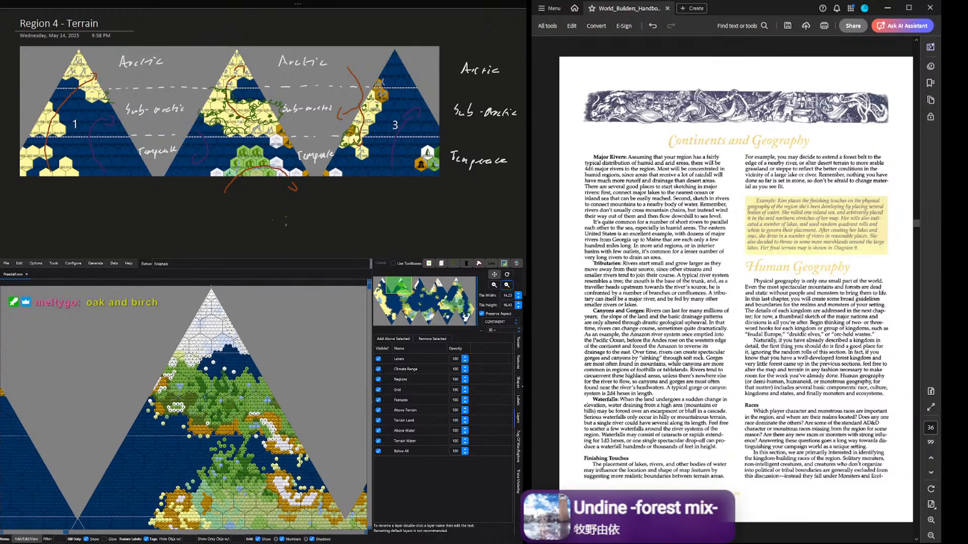
click(517, 363)
click(518, 343)
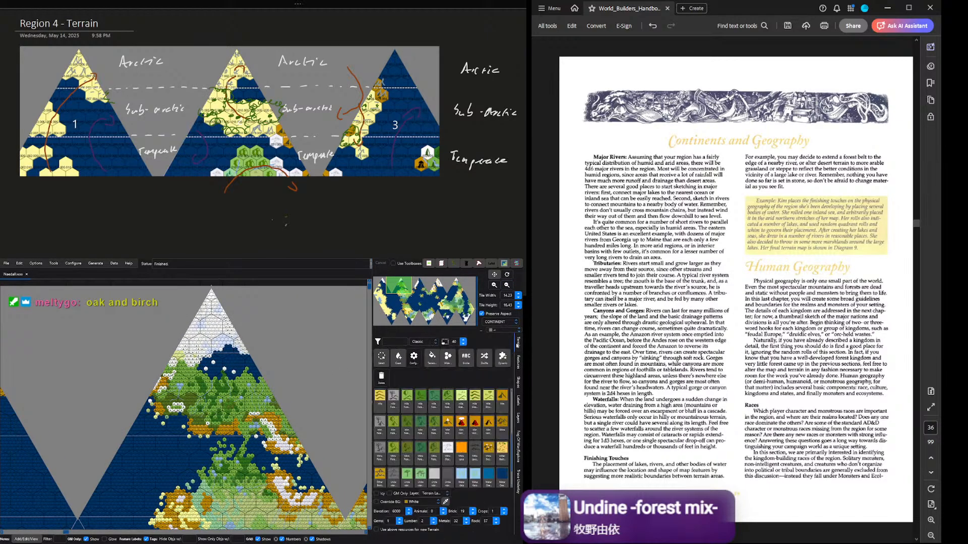
scroll(439, 414, down, 5)
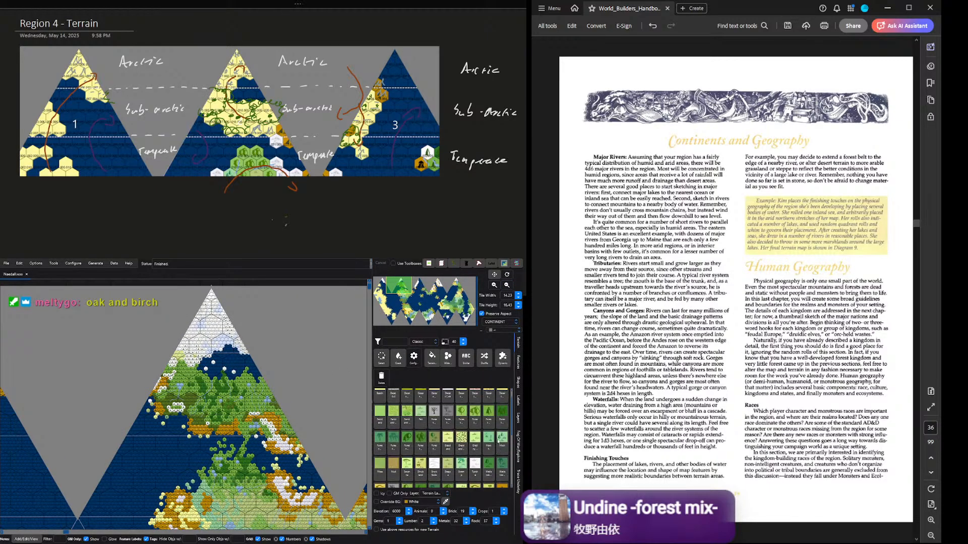
click(462, 415)
click(502, 423)
scroll(363, 315, down, 3)
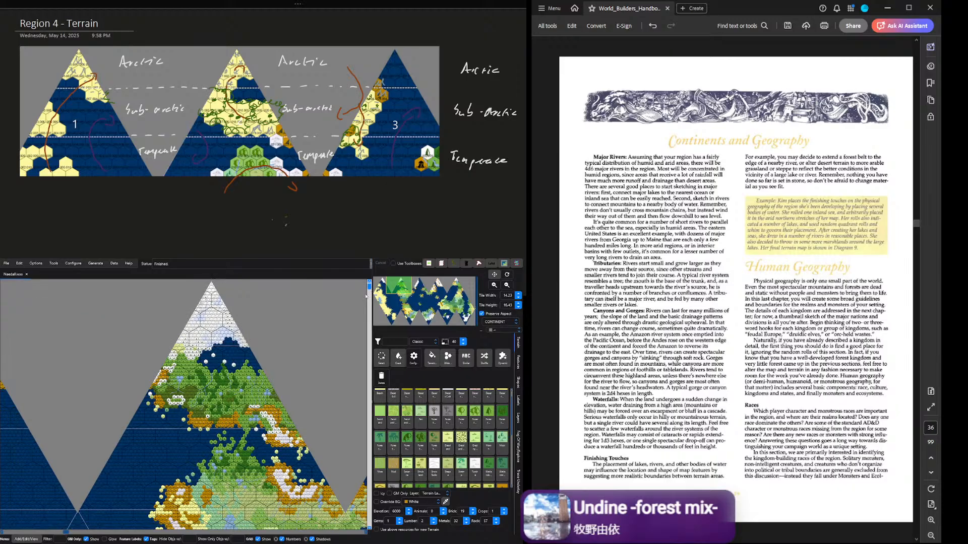
Step: Draw a river running east from the western mountains of the temperate continent below triangle 2
scroll(363, 315, down, 2)
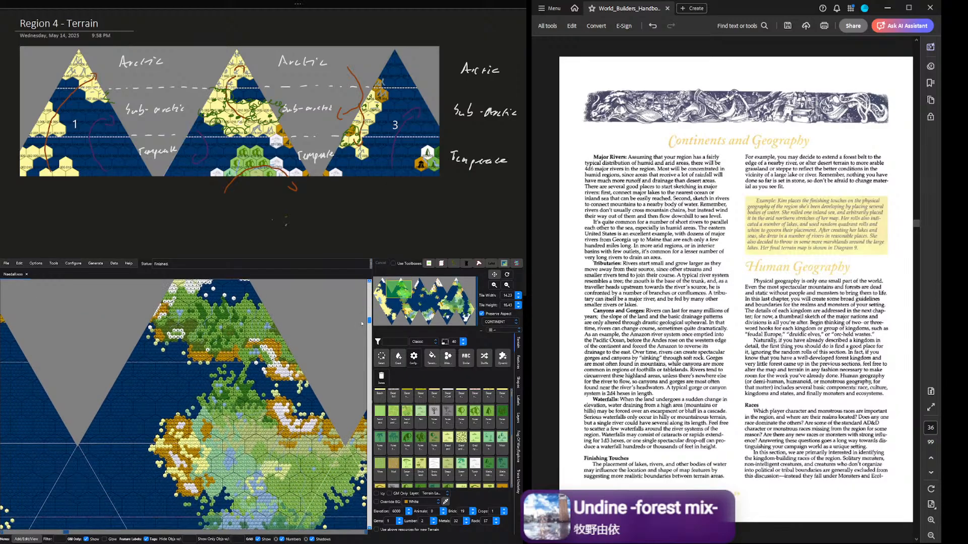
scroll(213, 467, down, 2)
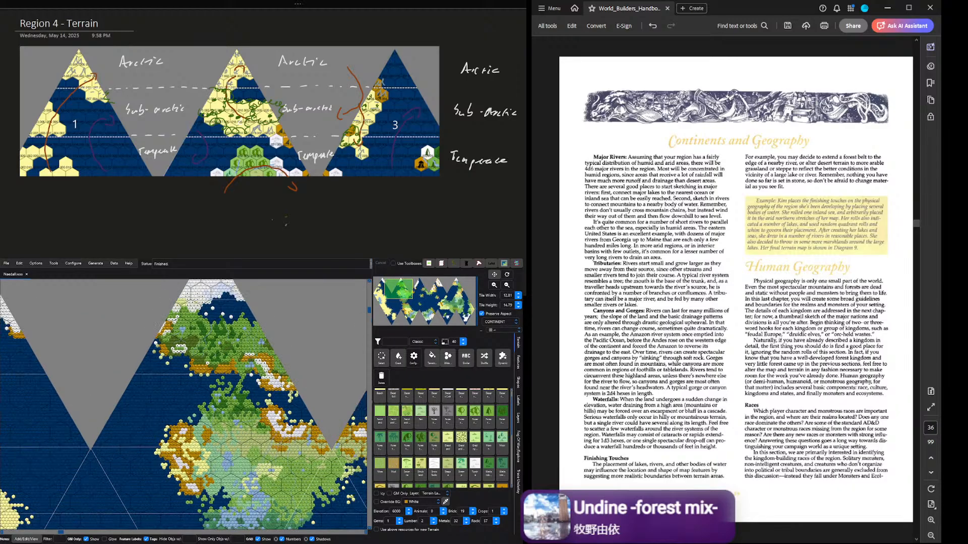
drag(398, 293, 407, 301)
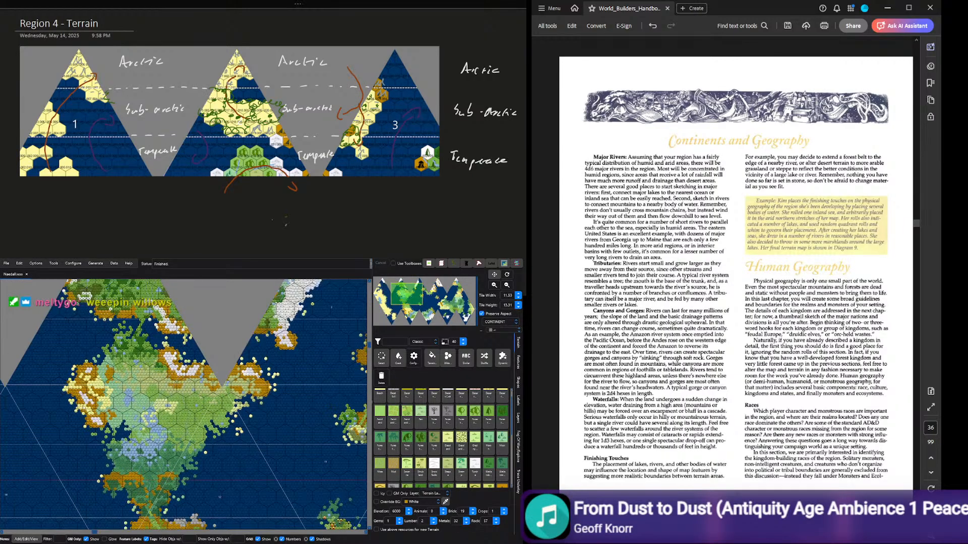
scroll(235, 469, up, 4)
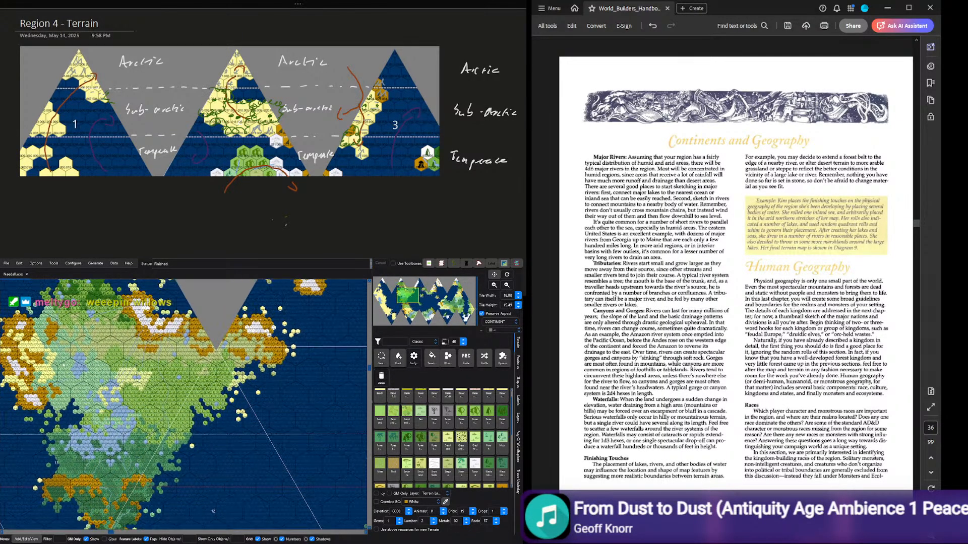
scroll(69, 367, up, 4)
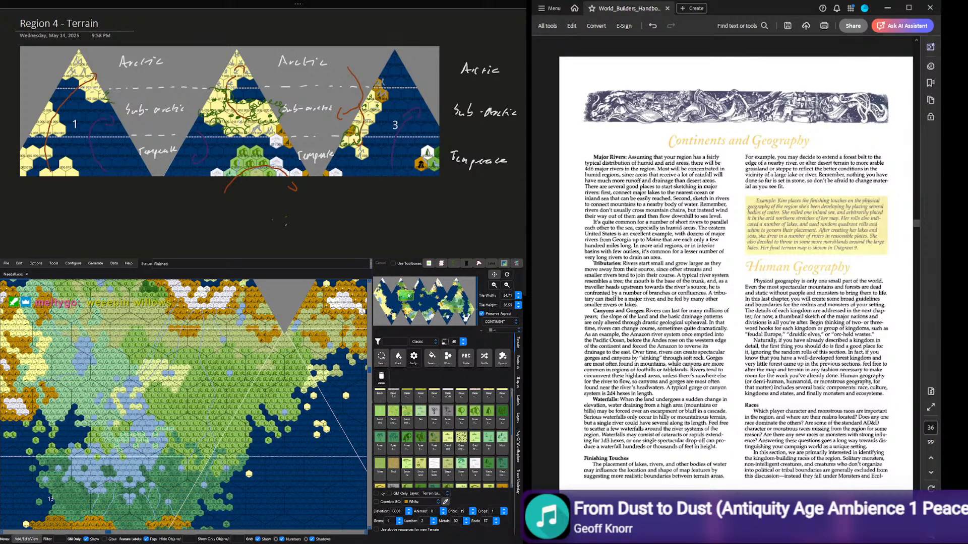
drag(406, 296, 400, 297)
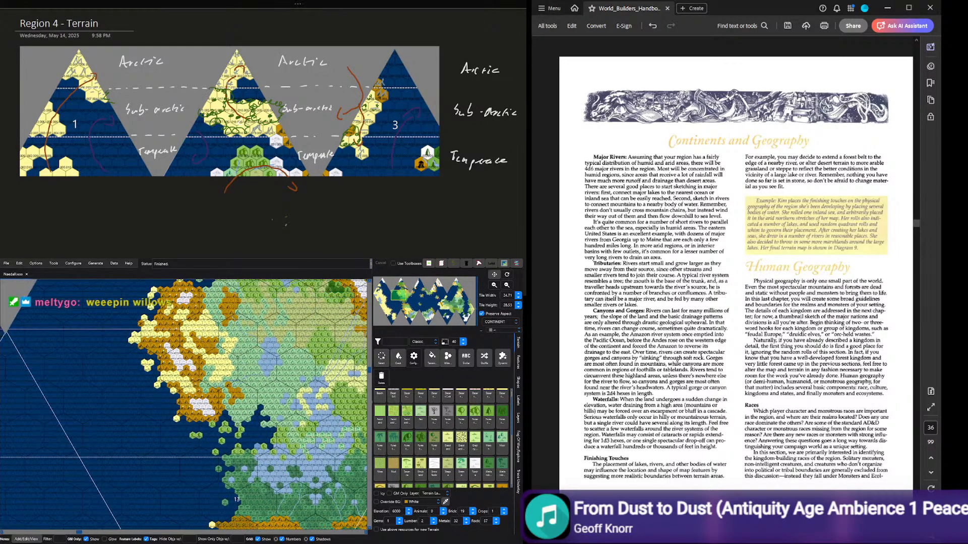
scroll(206, 335, up, 5)
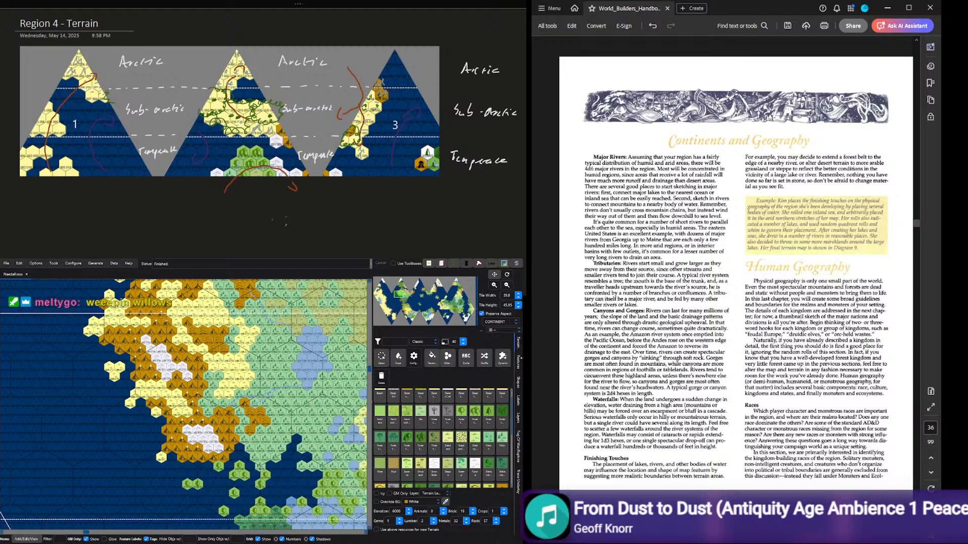
click(518, 382)
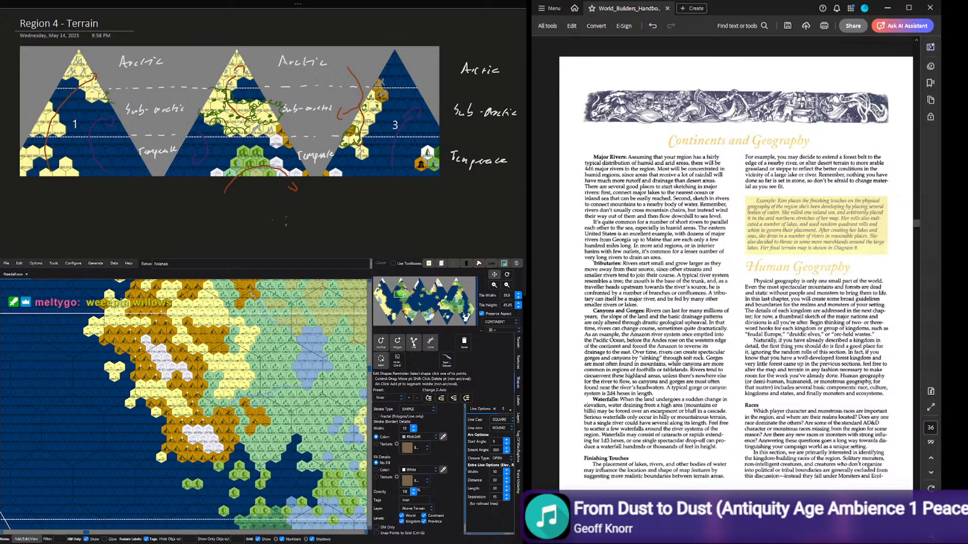
click(413, 342)
click(198, 290)
click(218, 299)
click(413, 346)
click(414, 344)
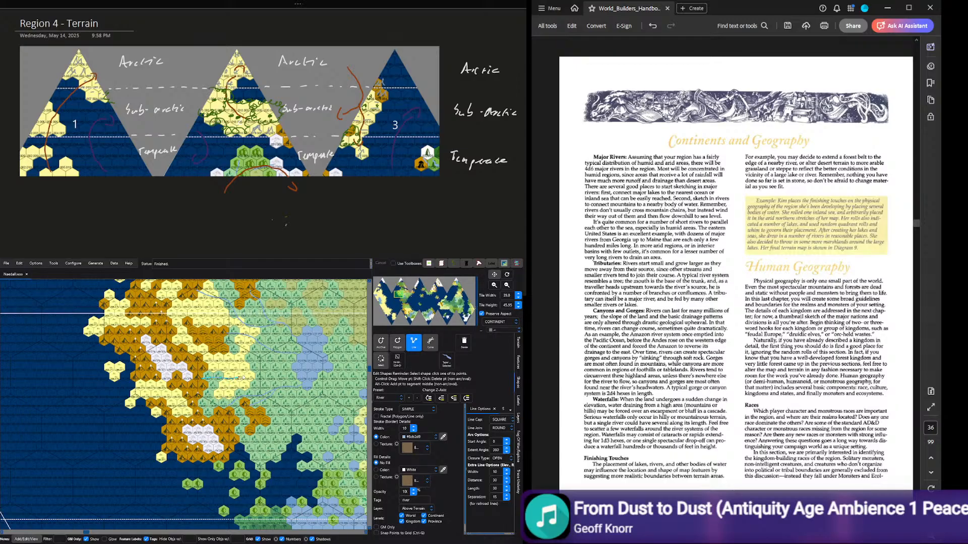
Step: Add river lines between the western mountains and the long lake in the middle of the temperate continent
scroll(91, 531, down, 1)
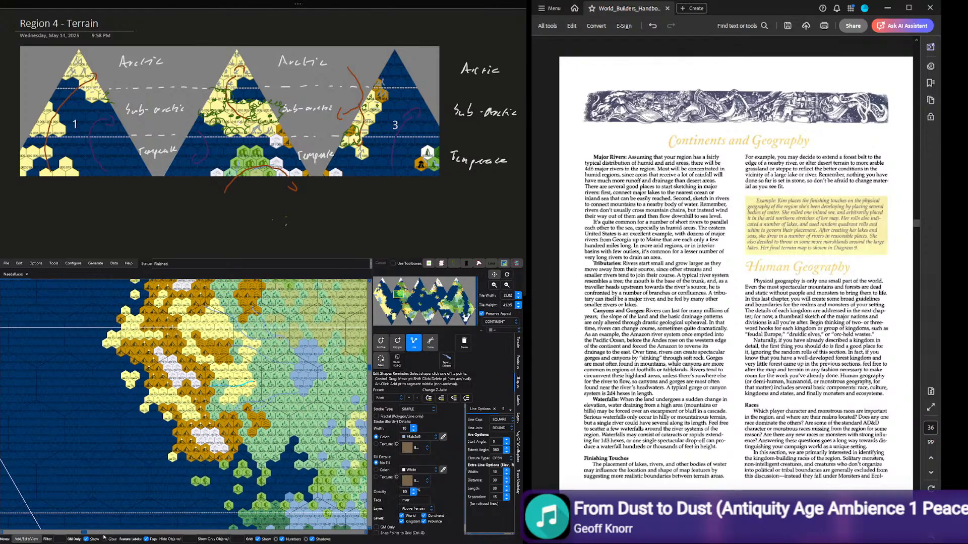
drag(92, 532, 110, 527)
scroll(252, 433, down, 3)
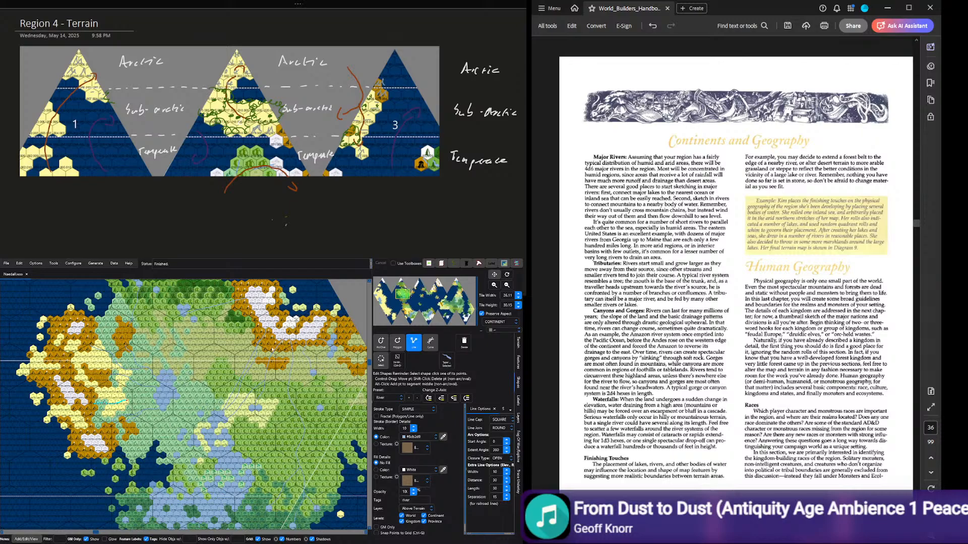
scroll(245, 425, up, 2)
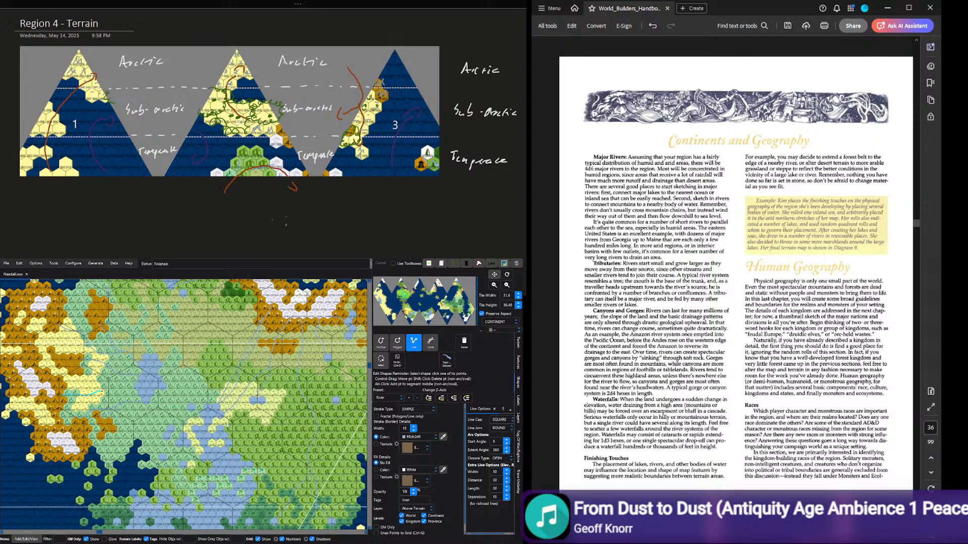
click(416, 345)
scroll(151, 444, up, 3)
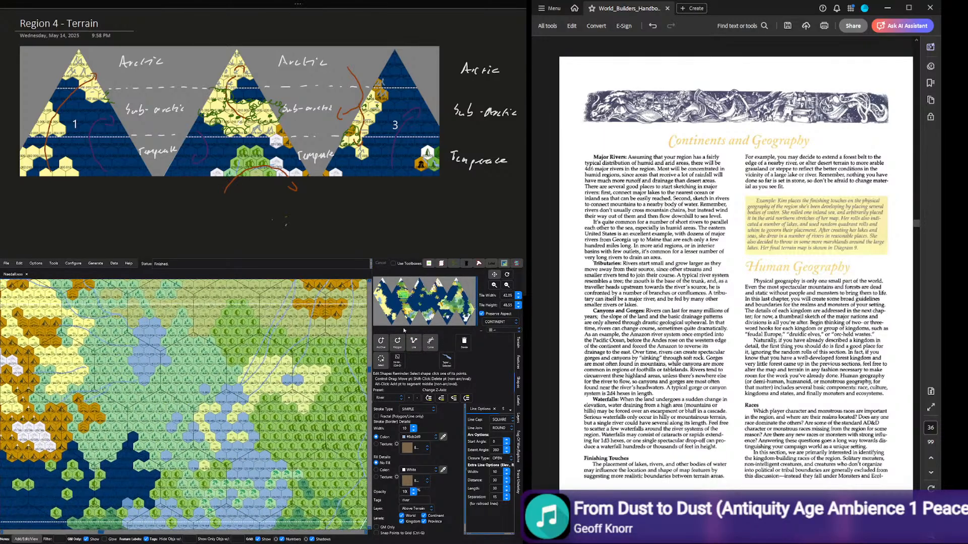
Step: Draw a short river from the southern end of the western hills to the nearby narrow sea inlet
click(413, 345)
scroll(123, 441, up, 3)
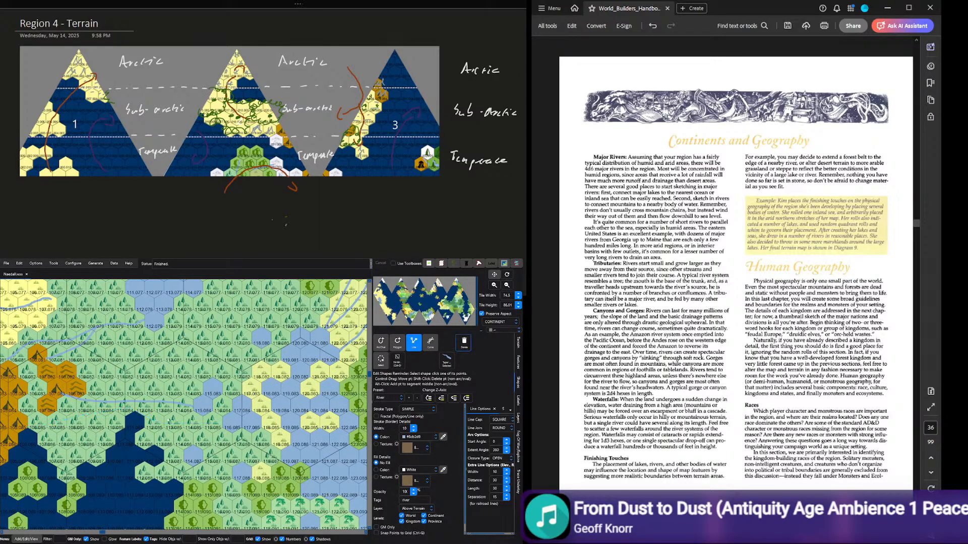
mouse_move(27, 418)
mouse_down()
mouse_move(100, 432)
mouse_move(112, 446)
mouse_up()
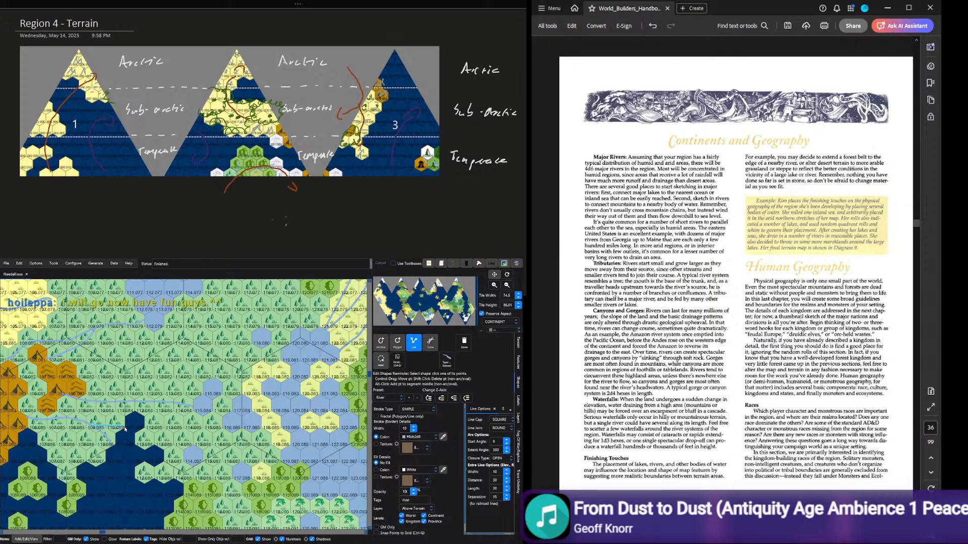
click(425, 343)
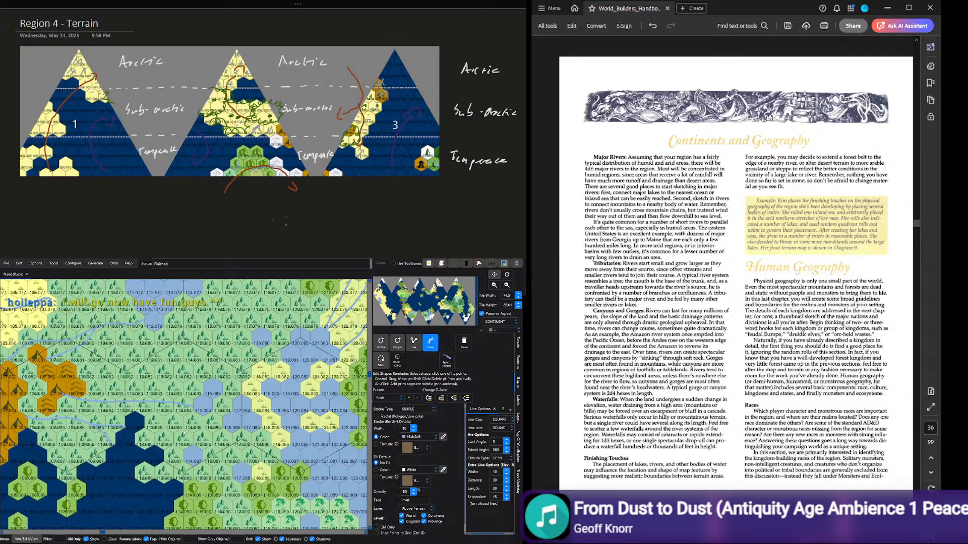
Step: Examine the southern continents and their lakes for further places that need rivers
scroll(219, 357, down, 2)
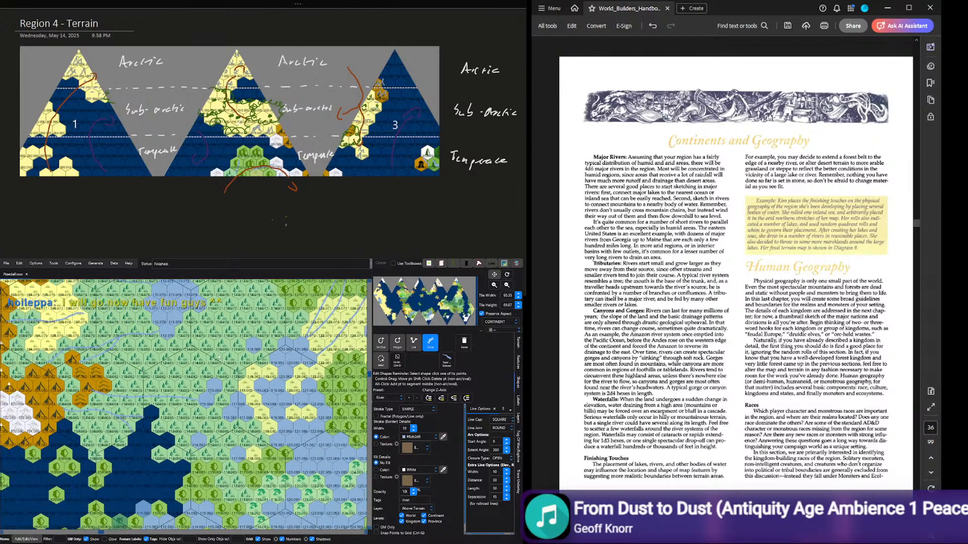
scroll(219, 357, down, 4)
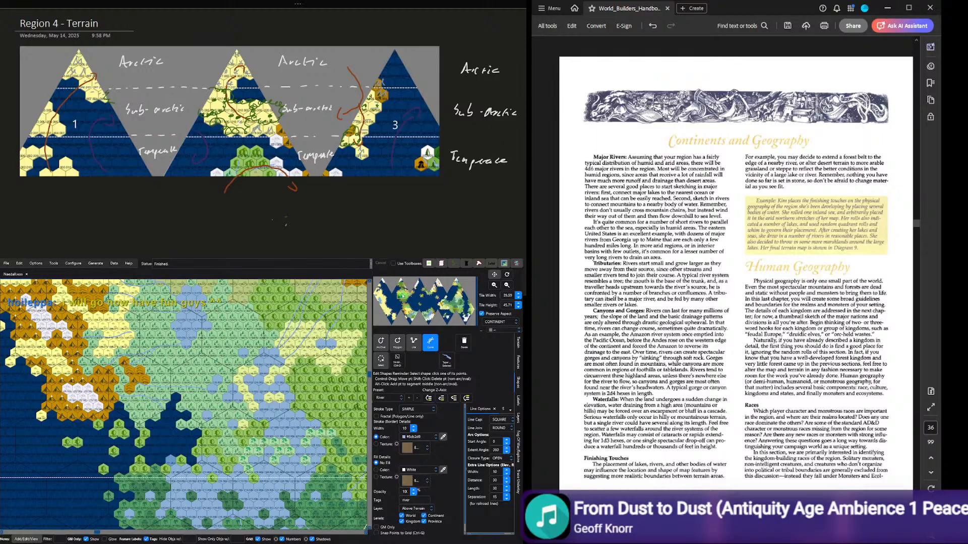
scroll(219, 357, down, 3)
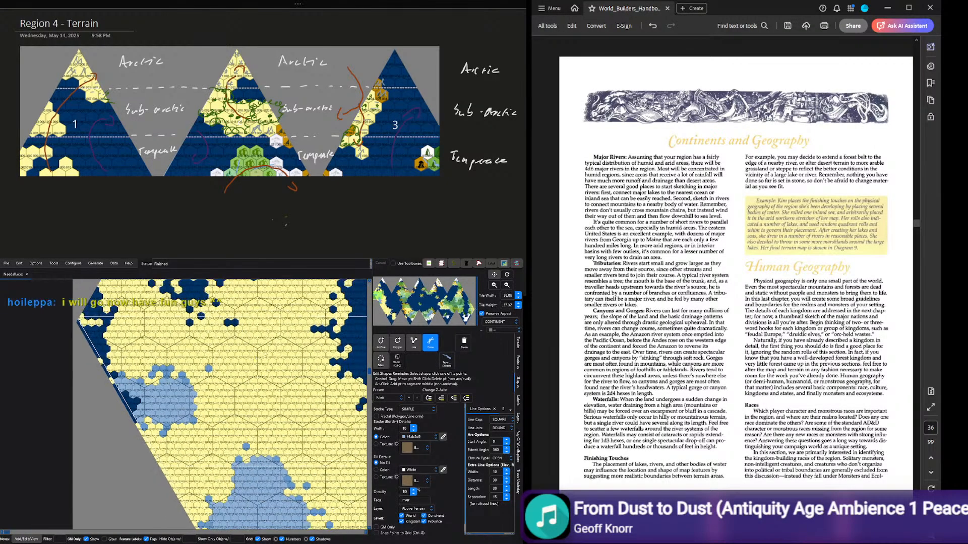
scroll(219, 357, down, 3)
click(411, 302)
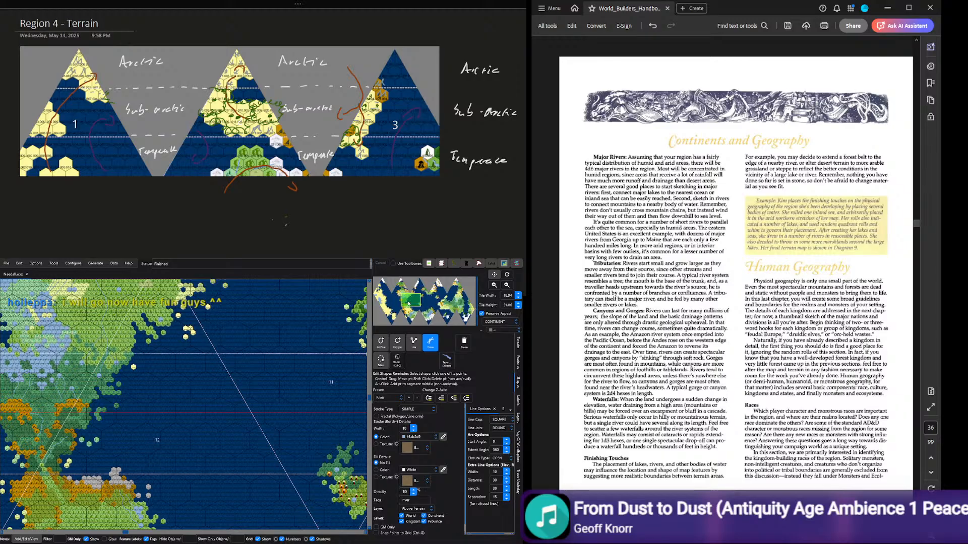
drag(409, 303, 427, 318)
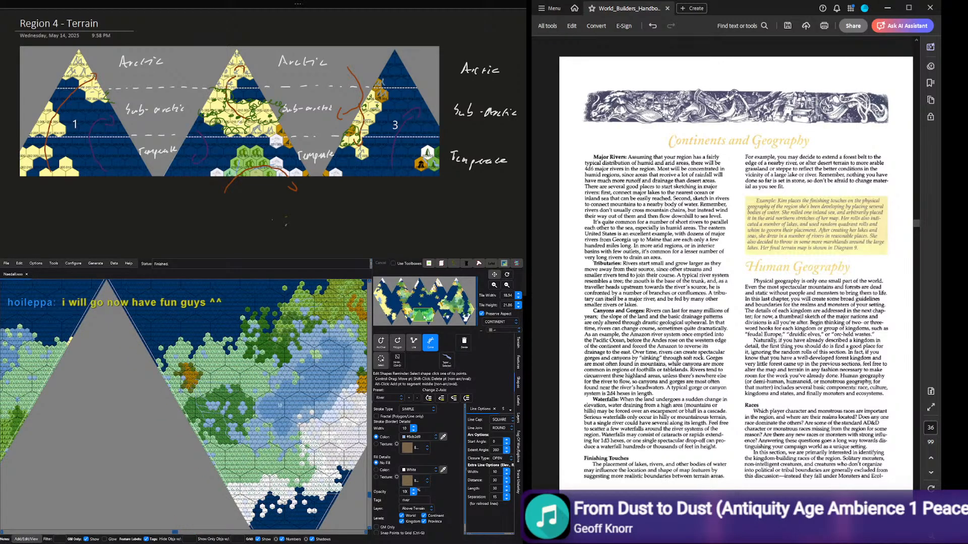
drag(425, 317, 412, 291)
scroll(260, 332, down, 1)
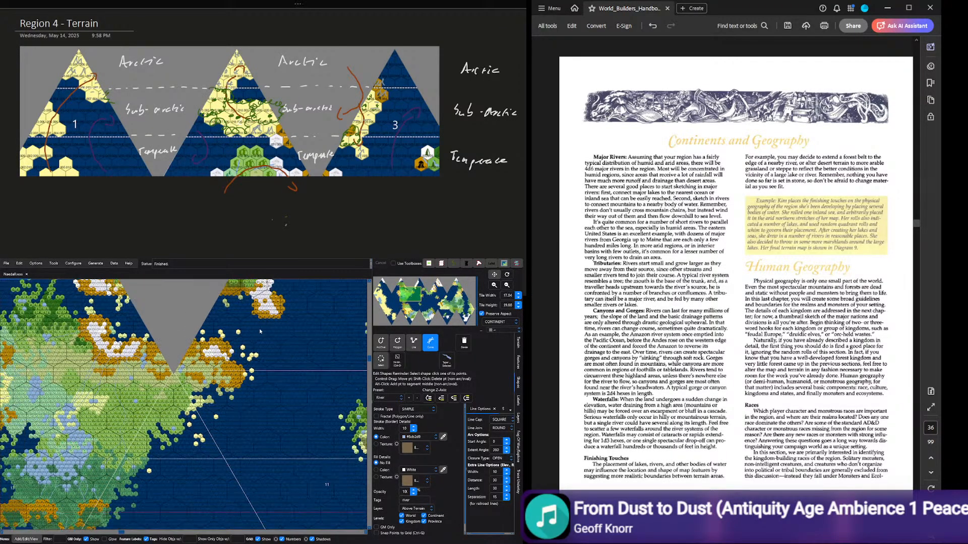
scroll(259, 328, down, 3)
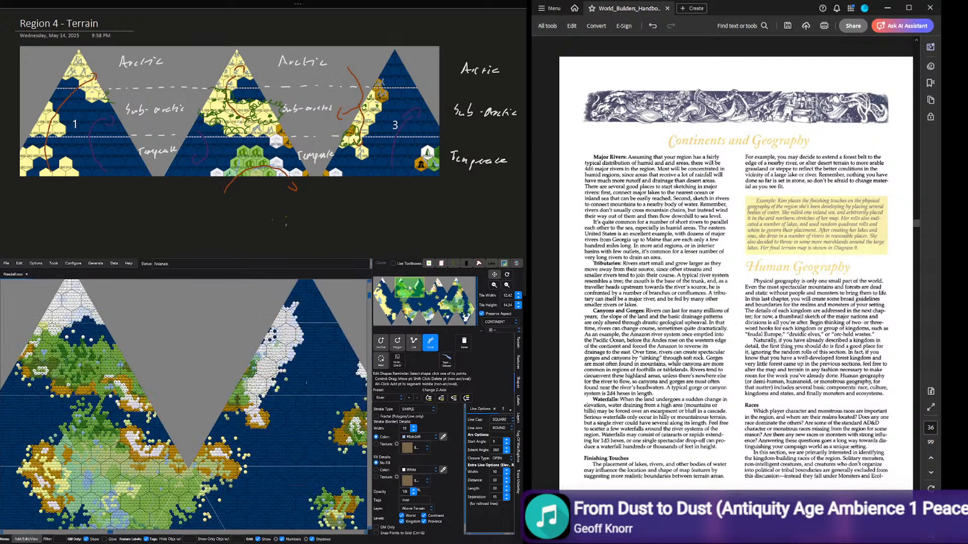
drag(306, 382, 316, 409)
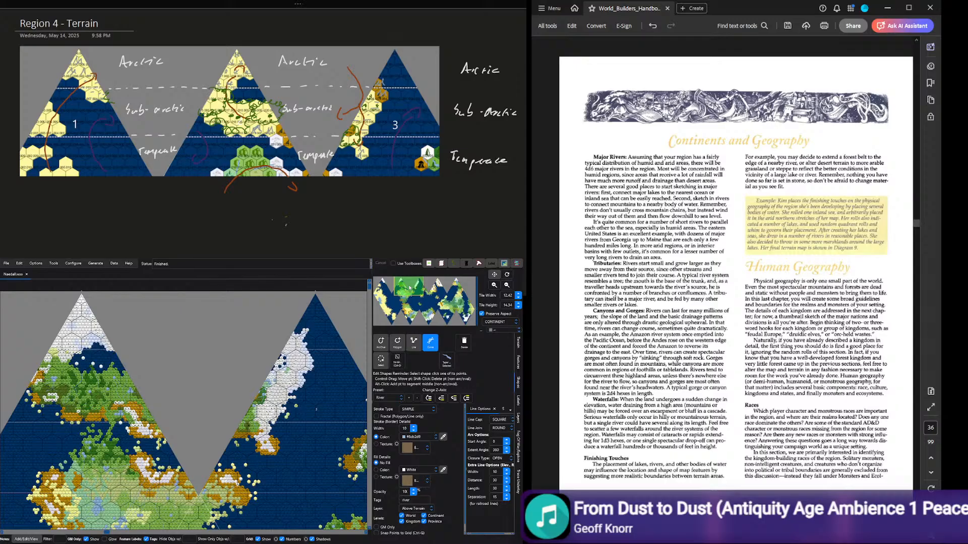
drag(407, 287, 403, 288)
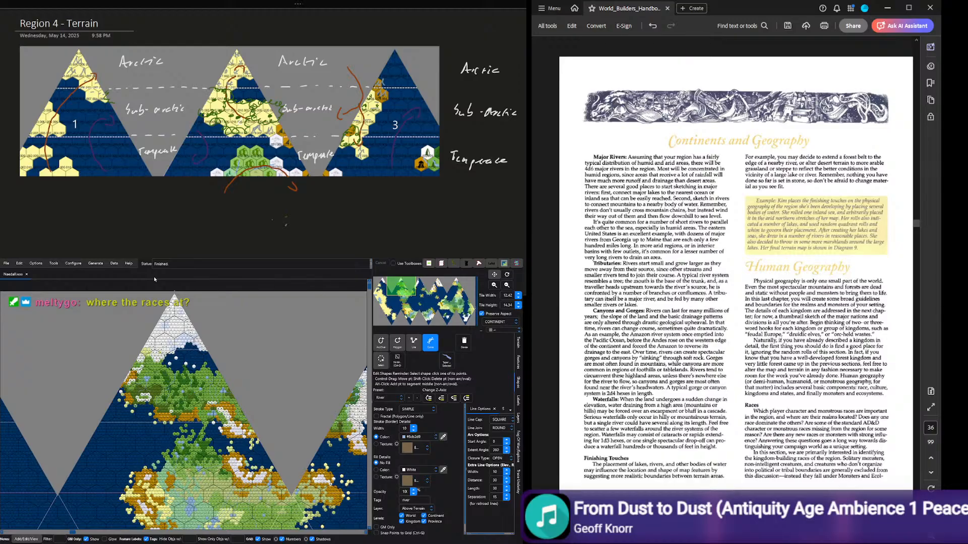
Step: Review the terrestrial, aquatic and subterranean race tables and the races spreadsheet in the Naedall notes, then return to the Region 4 - Terrain page
click(469, 87)
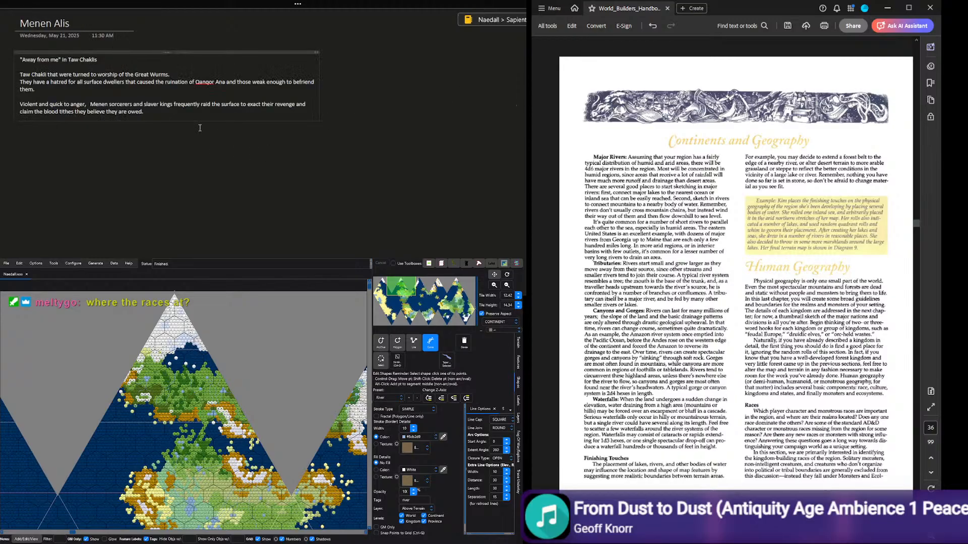
key(ctrl+Page_Up)
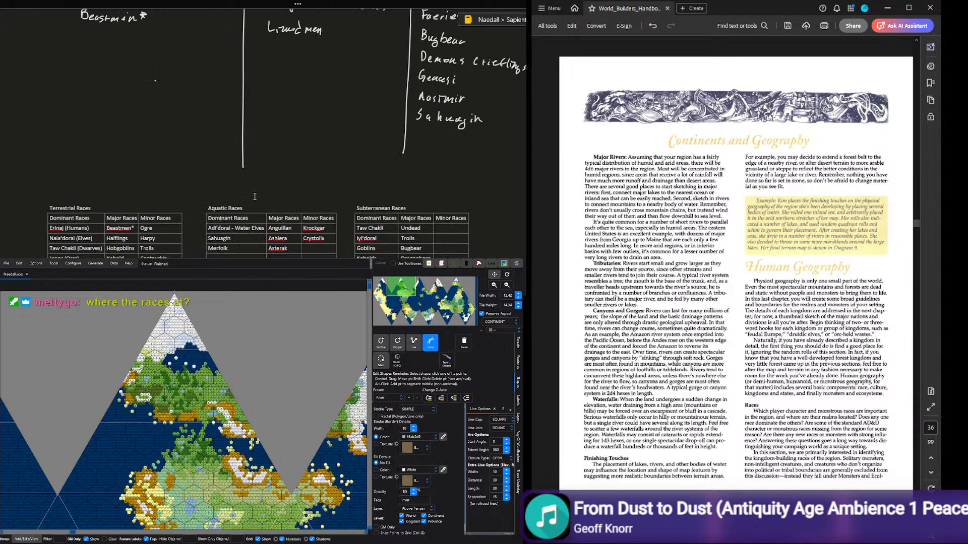
scroll(232, 227, up, 3)
scroll(230, 230, down, 6)
scroll(217, 233, up, 3)
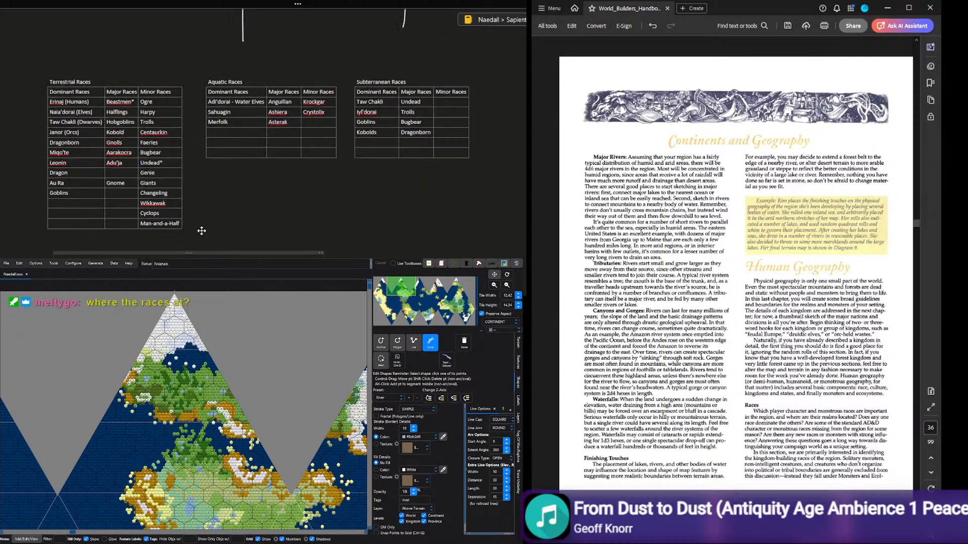
scroll(113, 239, down, 2)
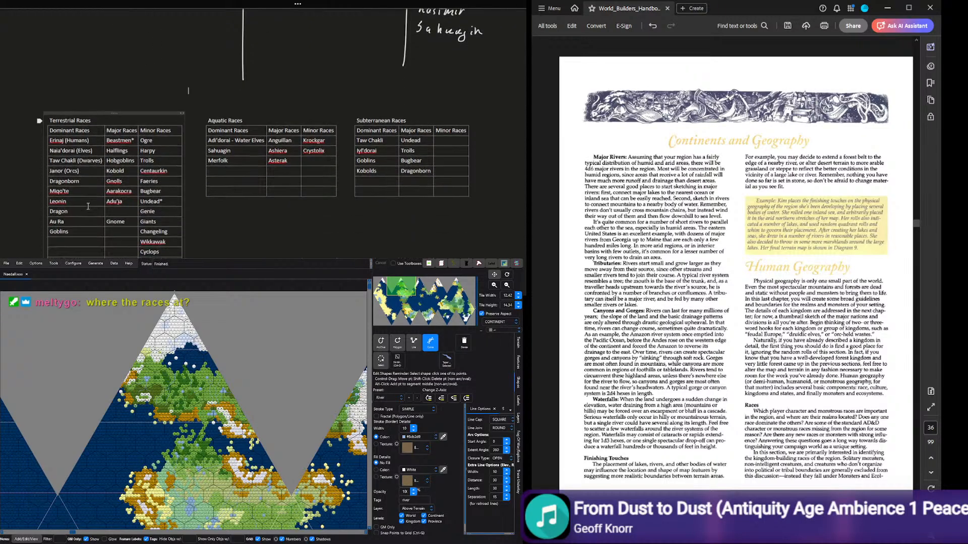
scroll(91, 177, up, 1)
scroll(67, 109, down, 3)
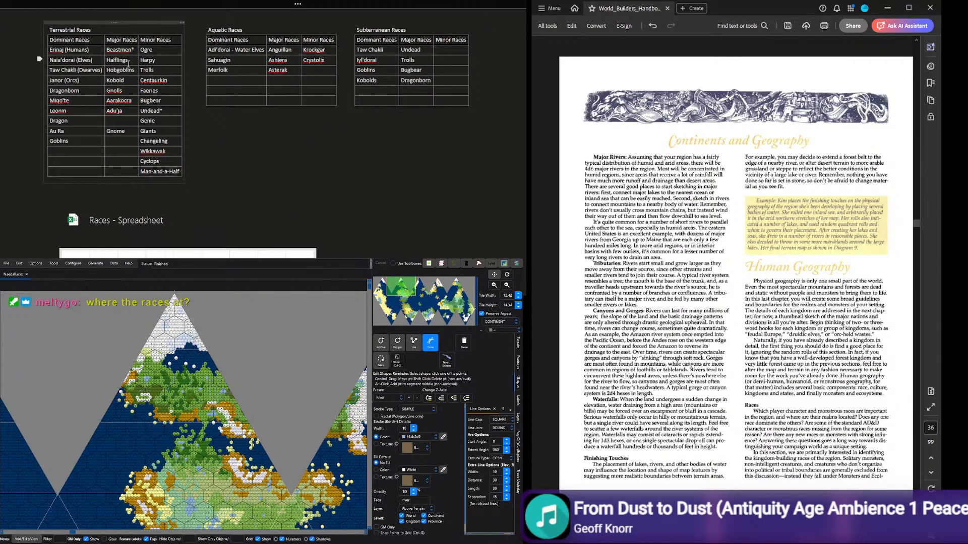
drag(66, 91, 129, 108)
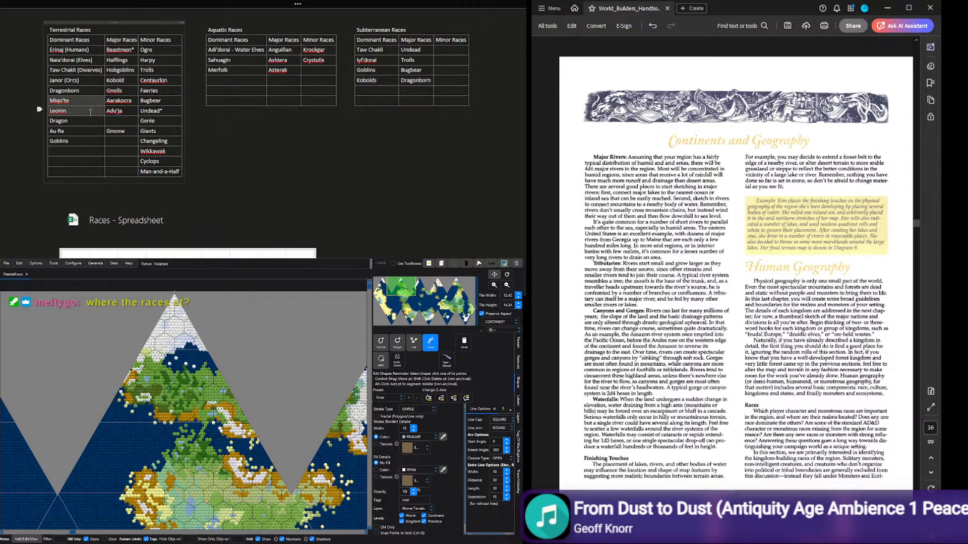
scroll(208, 152, down, 5)
scroll(209, 152, down, 3)
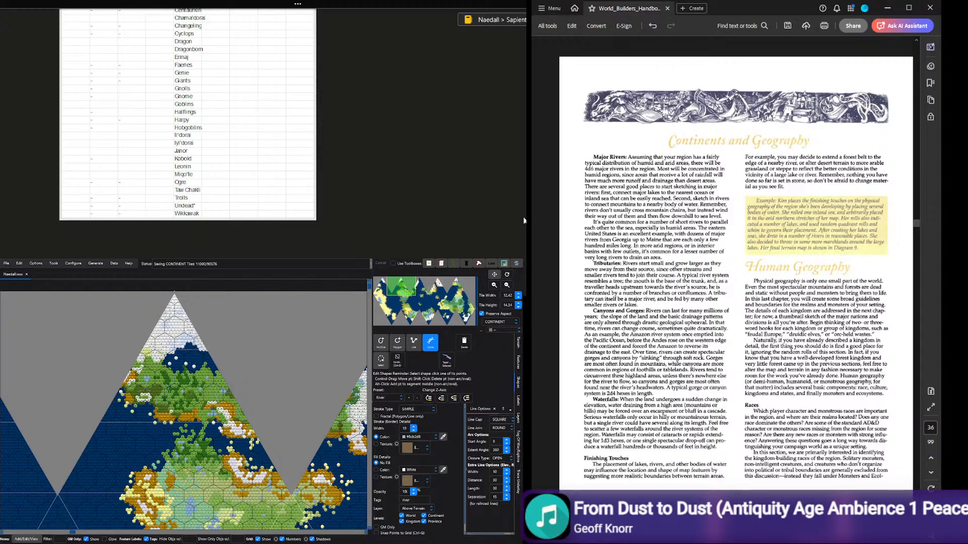
click(458, 55)
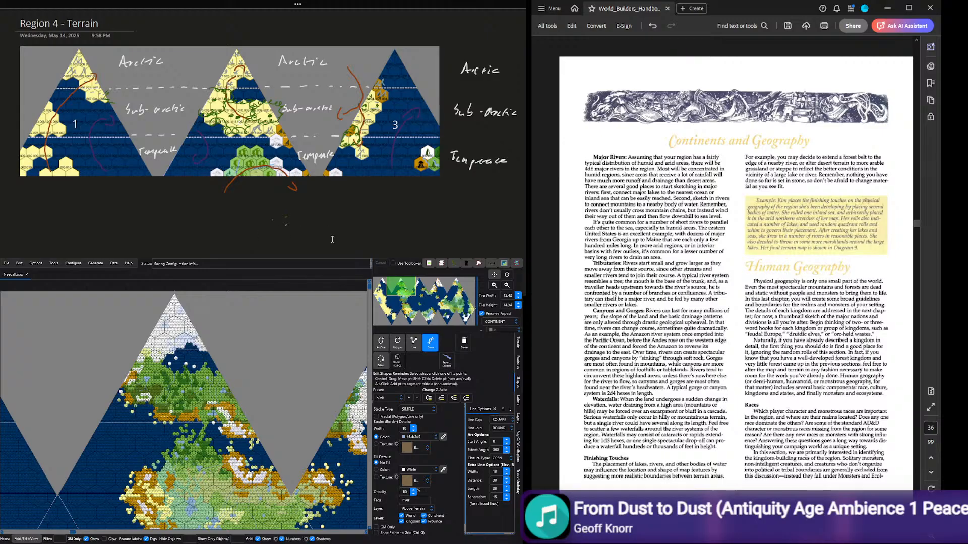